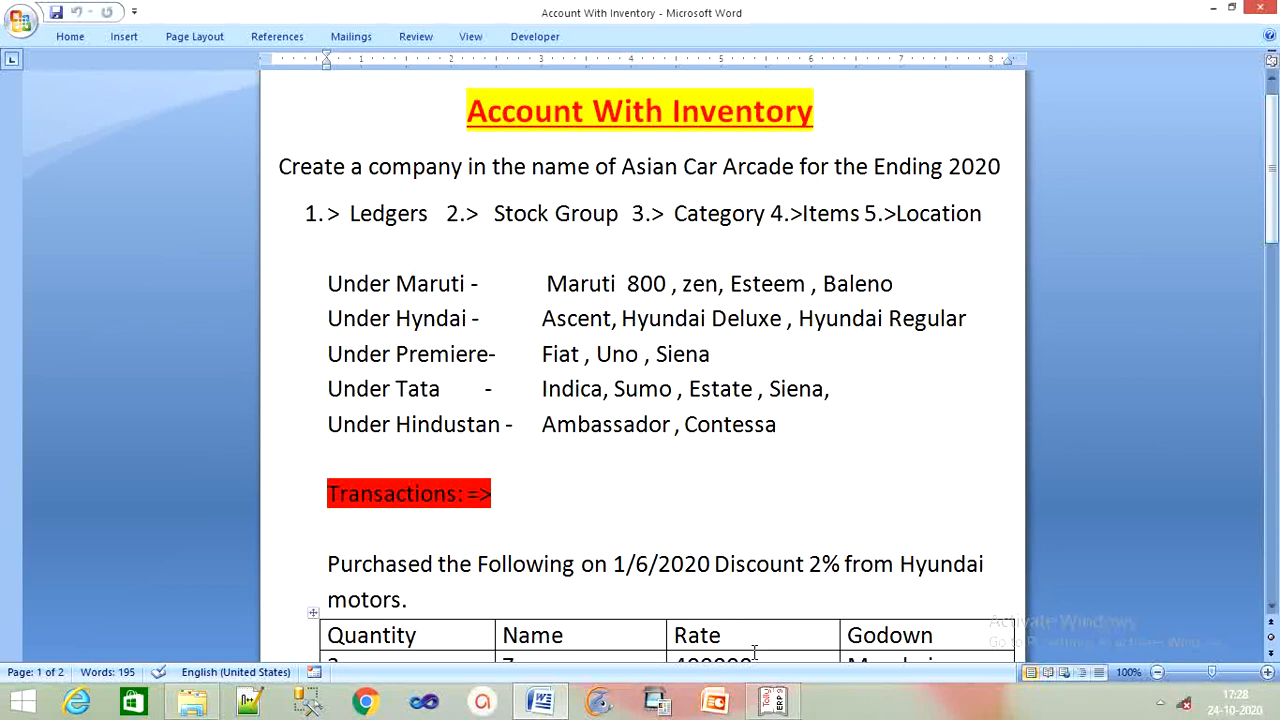
Switch from the Word assignment sheet to Tally.ERP 9's Gateway of Tally.
click(773, 701)
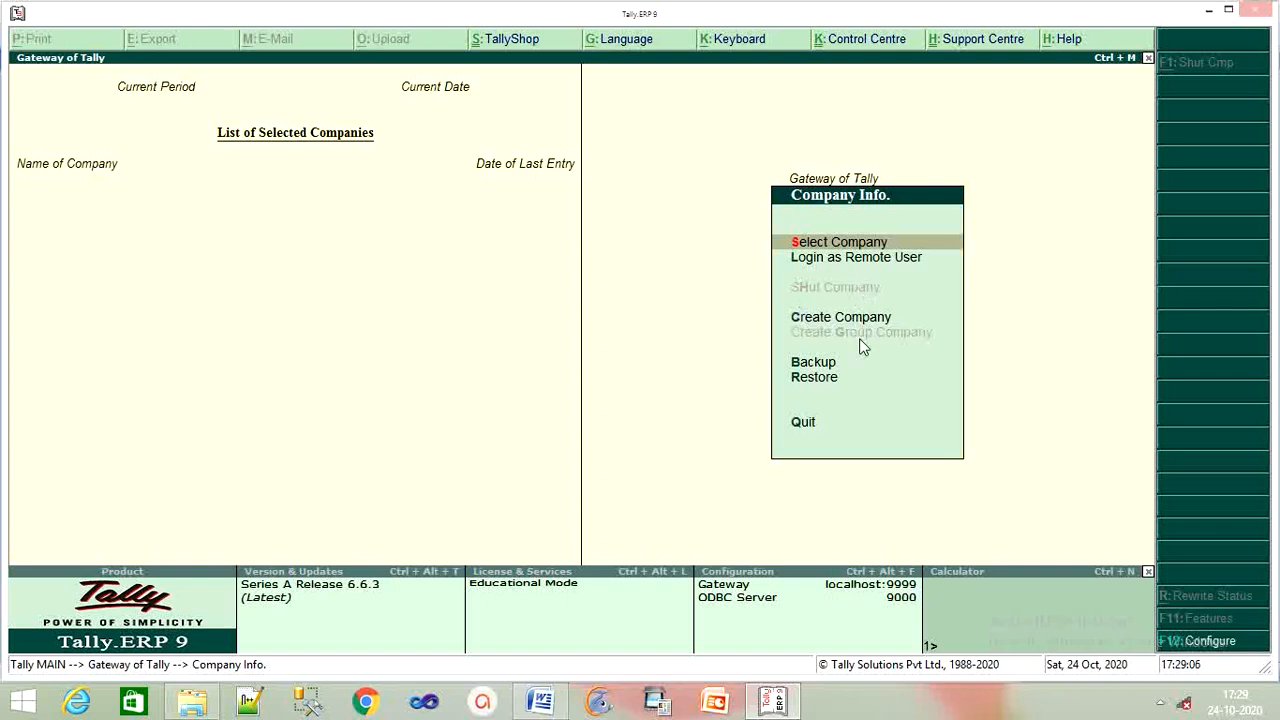
Start a new company named 'Asian Car Arcade Pvt Ltd', copying the base name from Word.
key(Down)
key(Down)
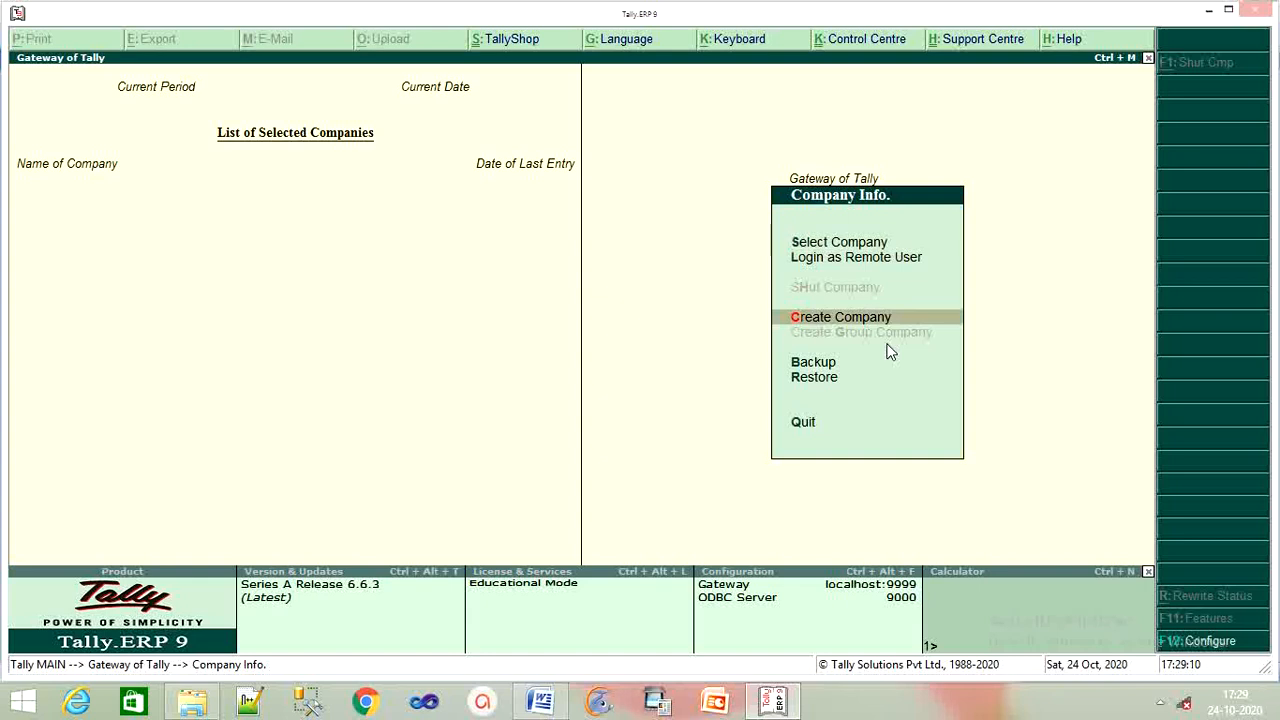
key(Return)
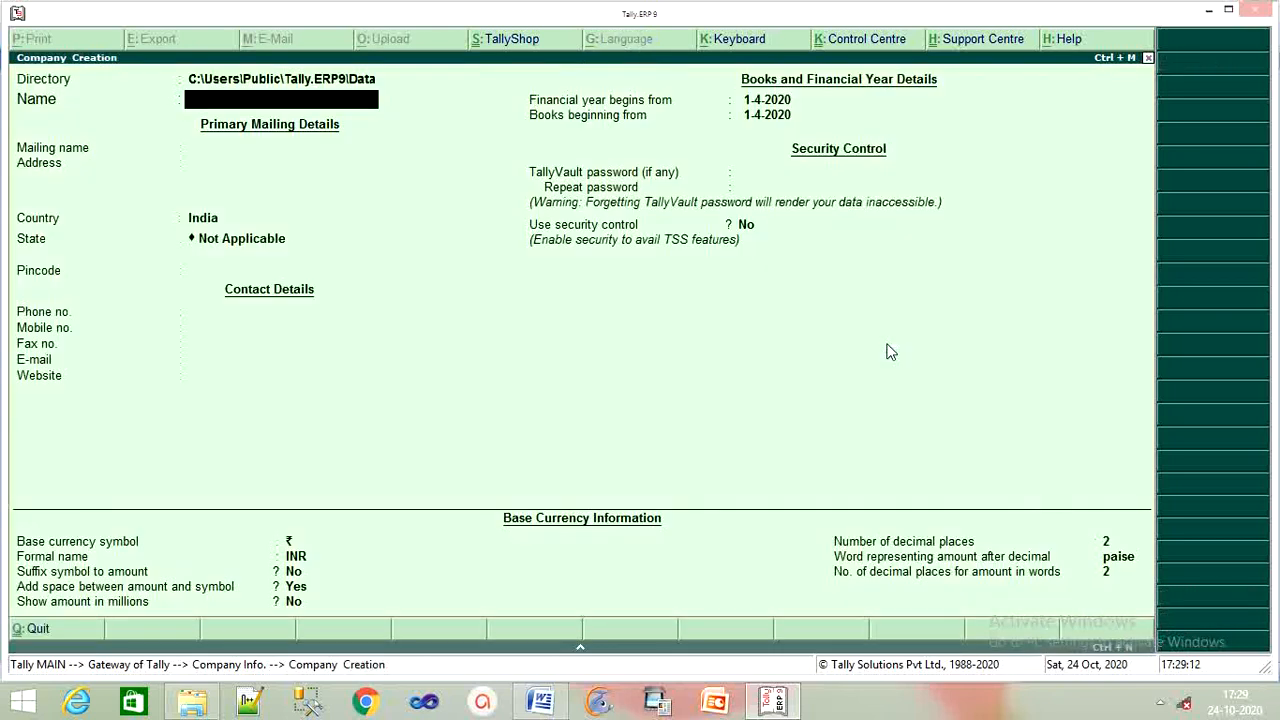
click(540, 700)
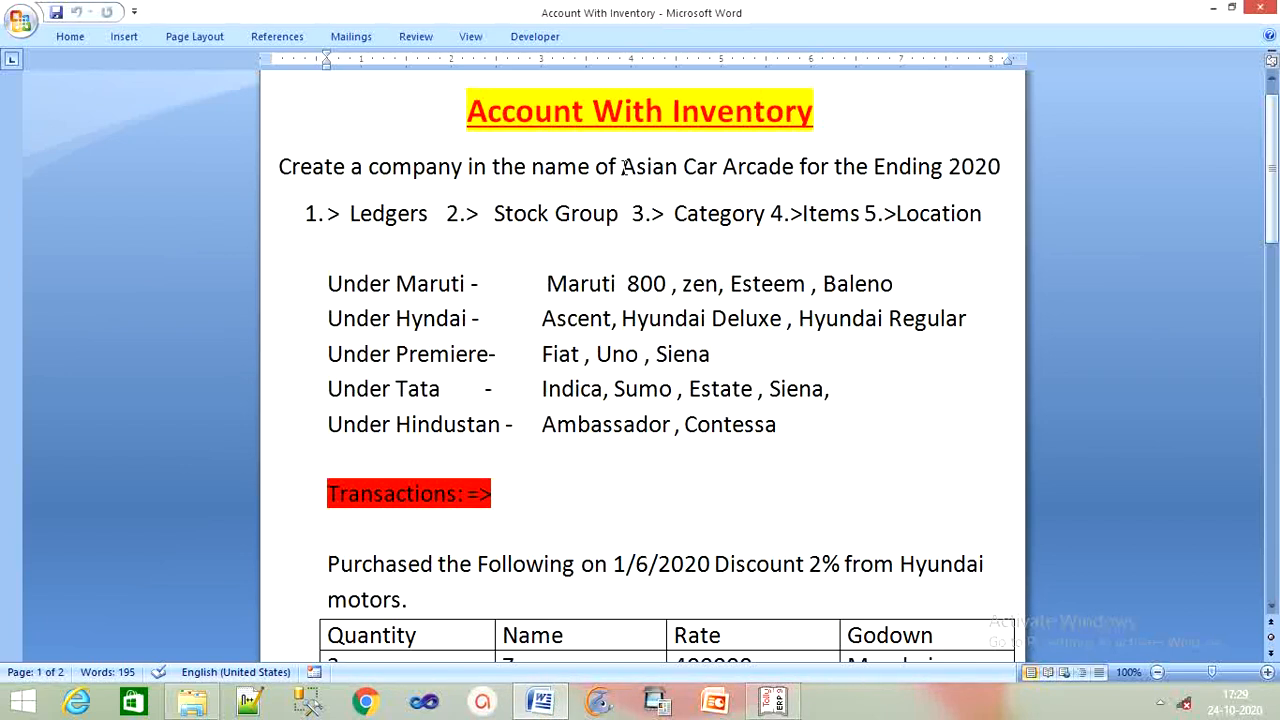
drag(622, 166, 768, 163)
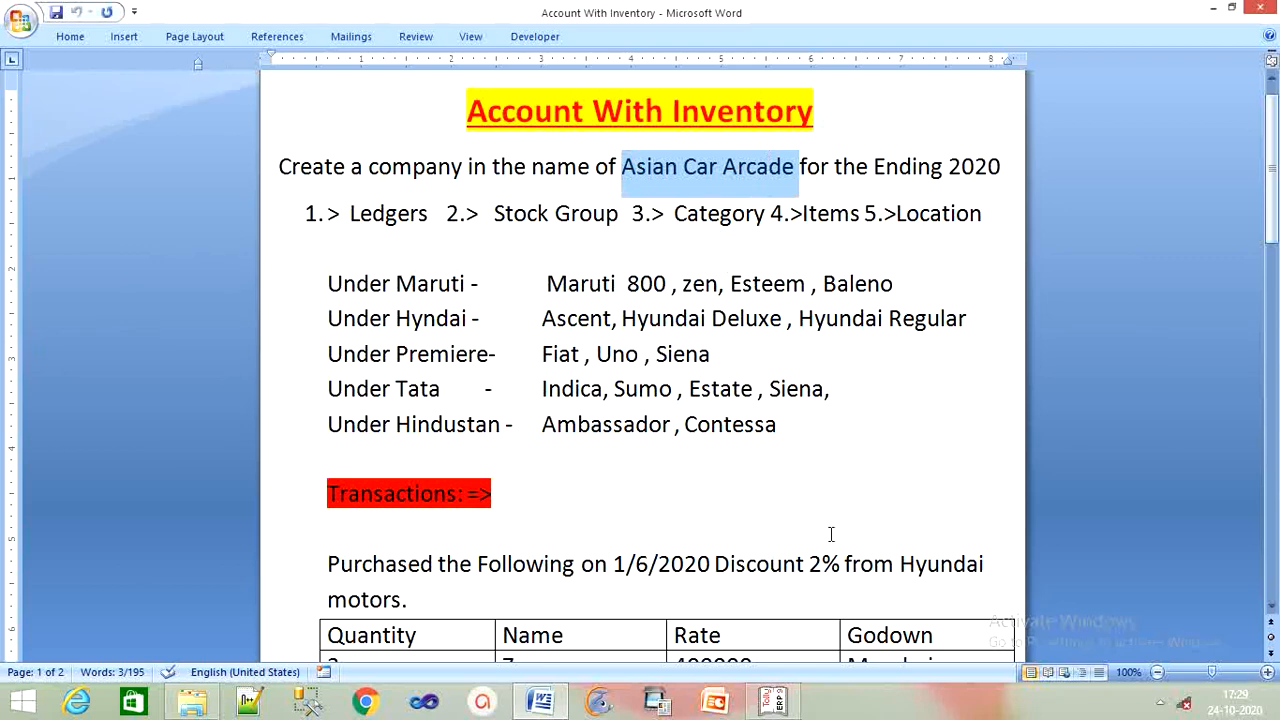
click(760, 701)
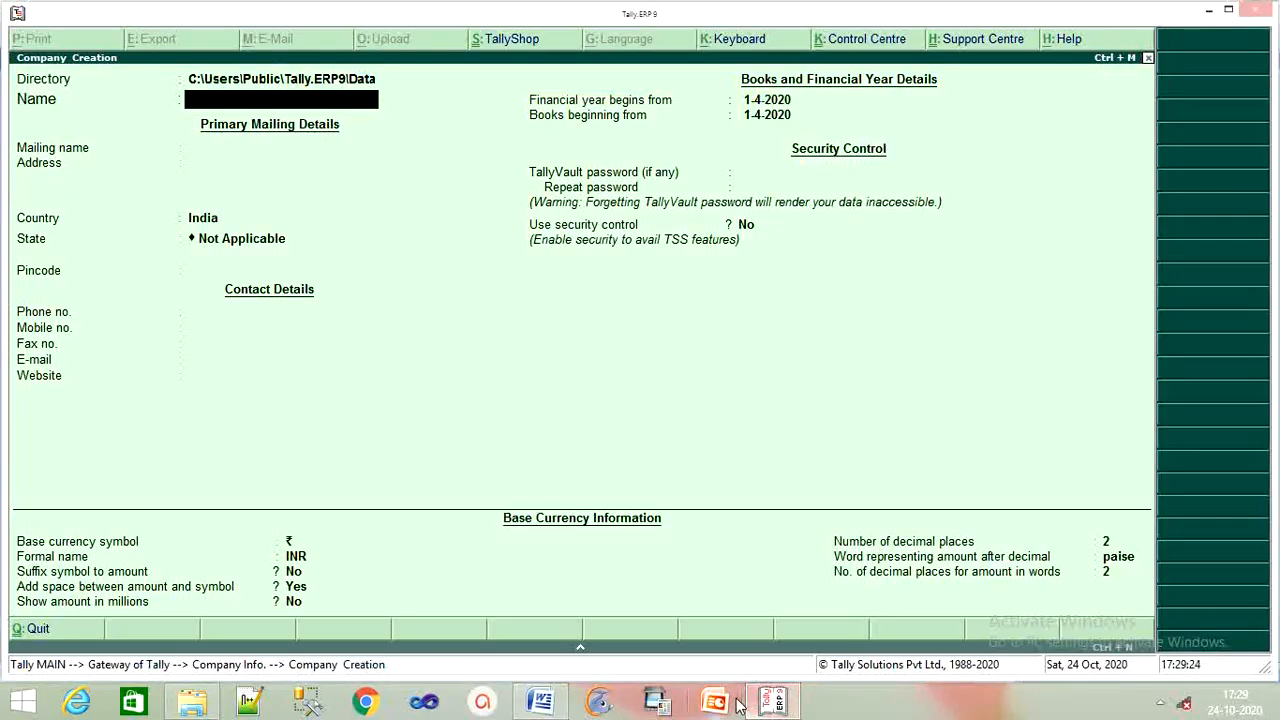
key(ctrl+alt+v)
key(Return)
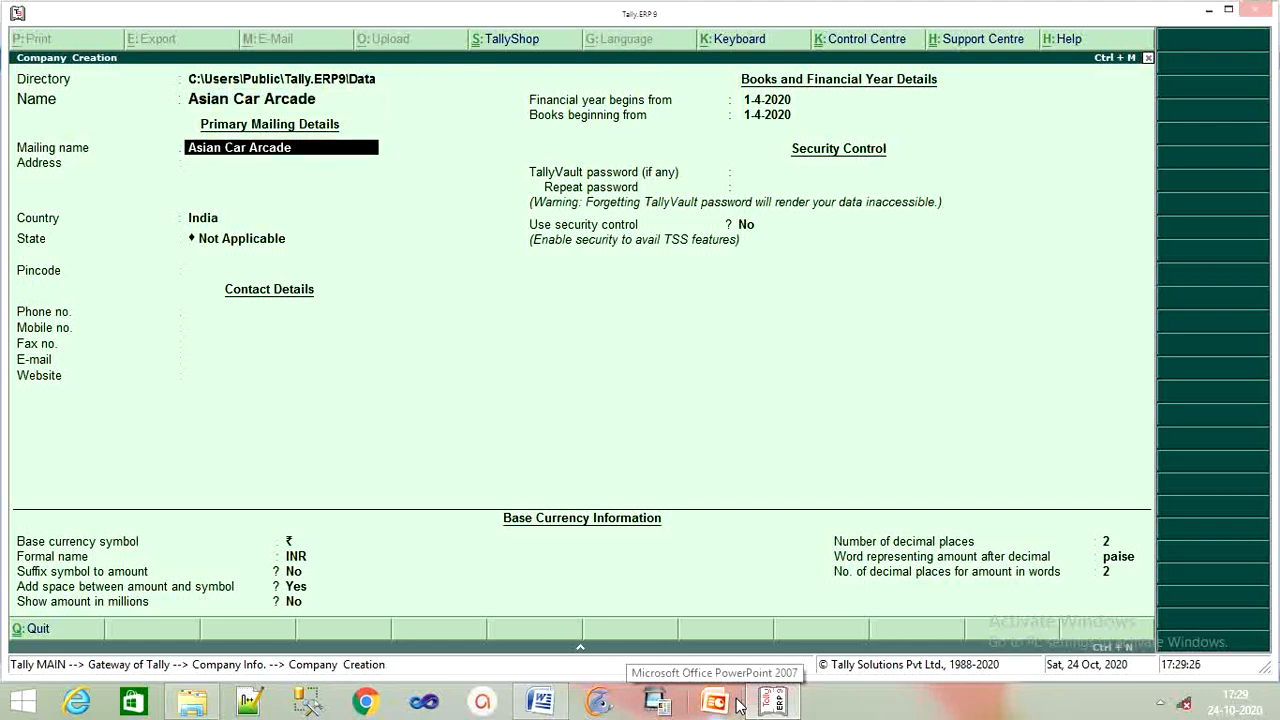
key(BackSpace)
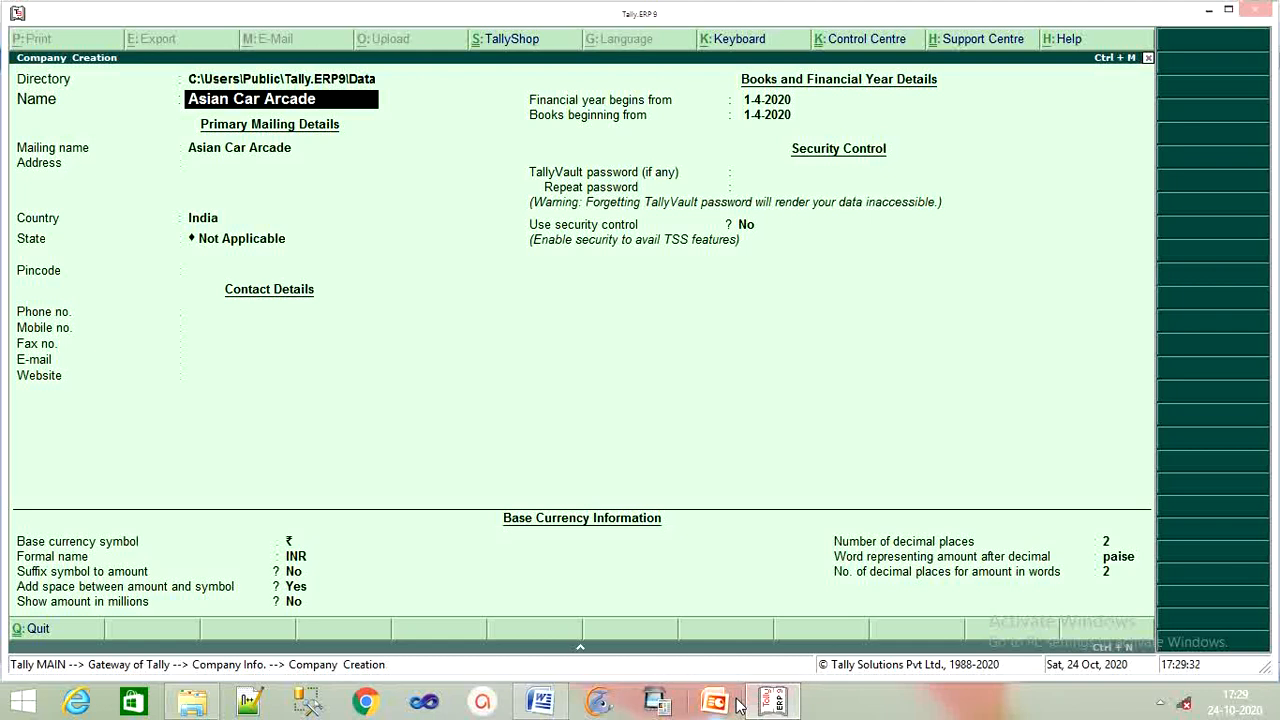
text(PV)
key(BackSpace)
text(t)
key(BackSpace)
text(vt Ltd)
key(Return)
key(Return)
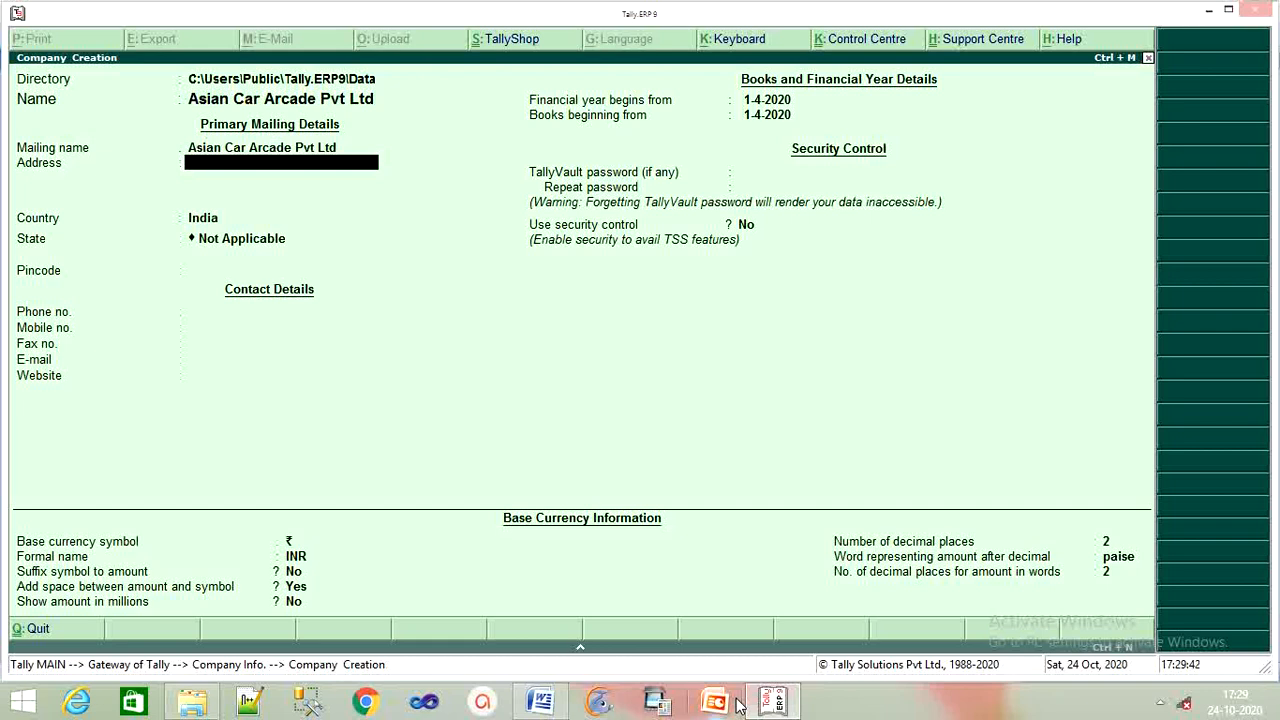
text(In Front of Science College)
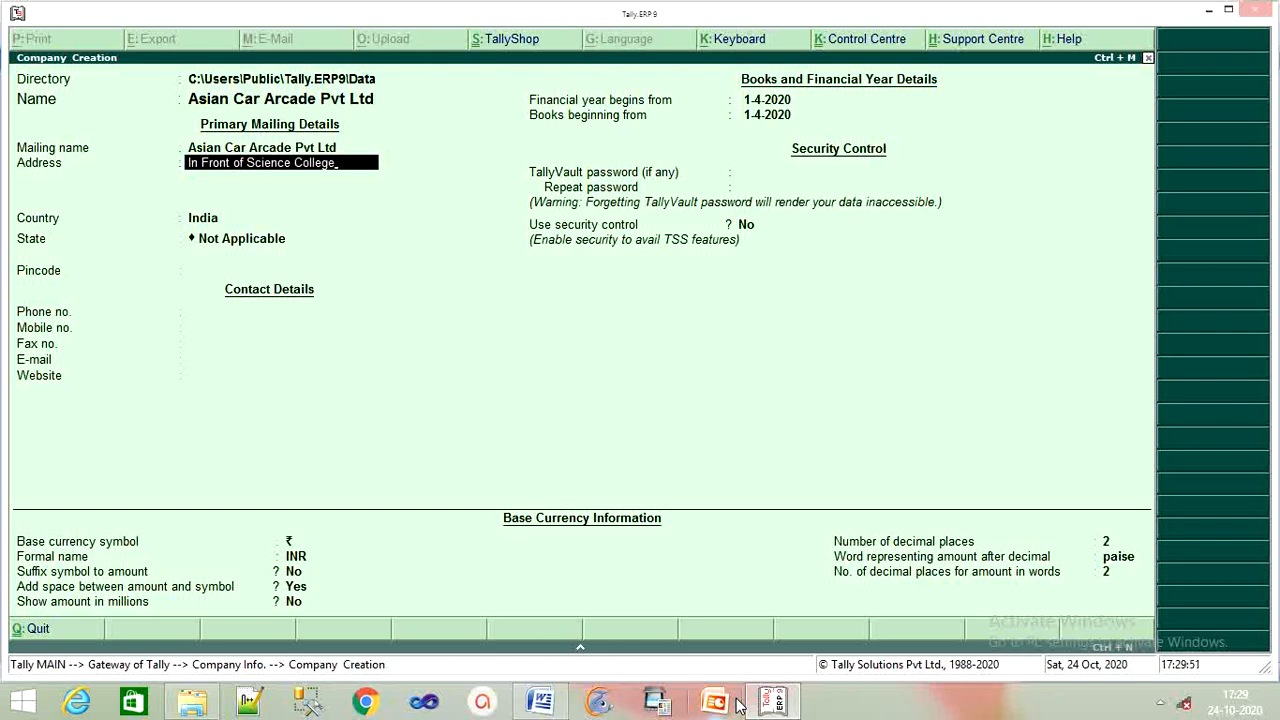
key(Return)
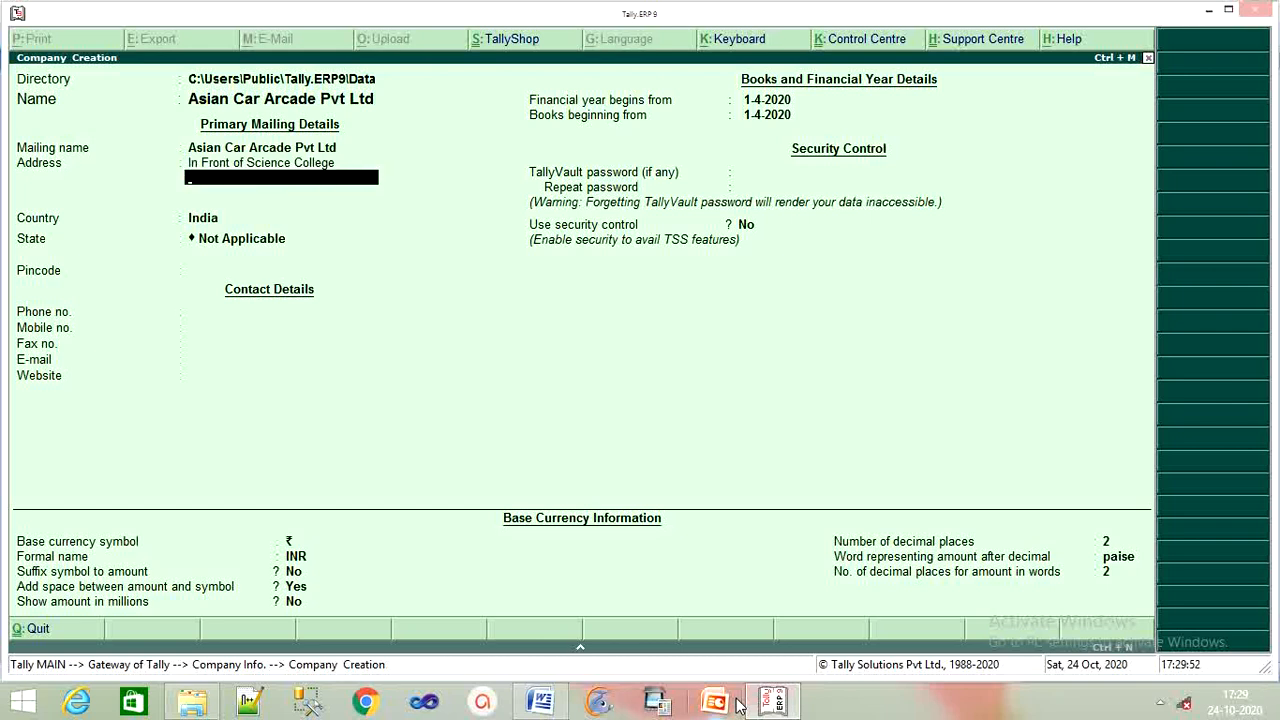
text(Bilasput)
key(BackSpace)
text(r)
key(Return)
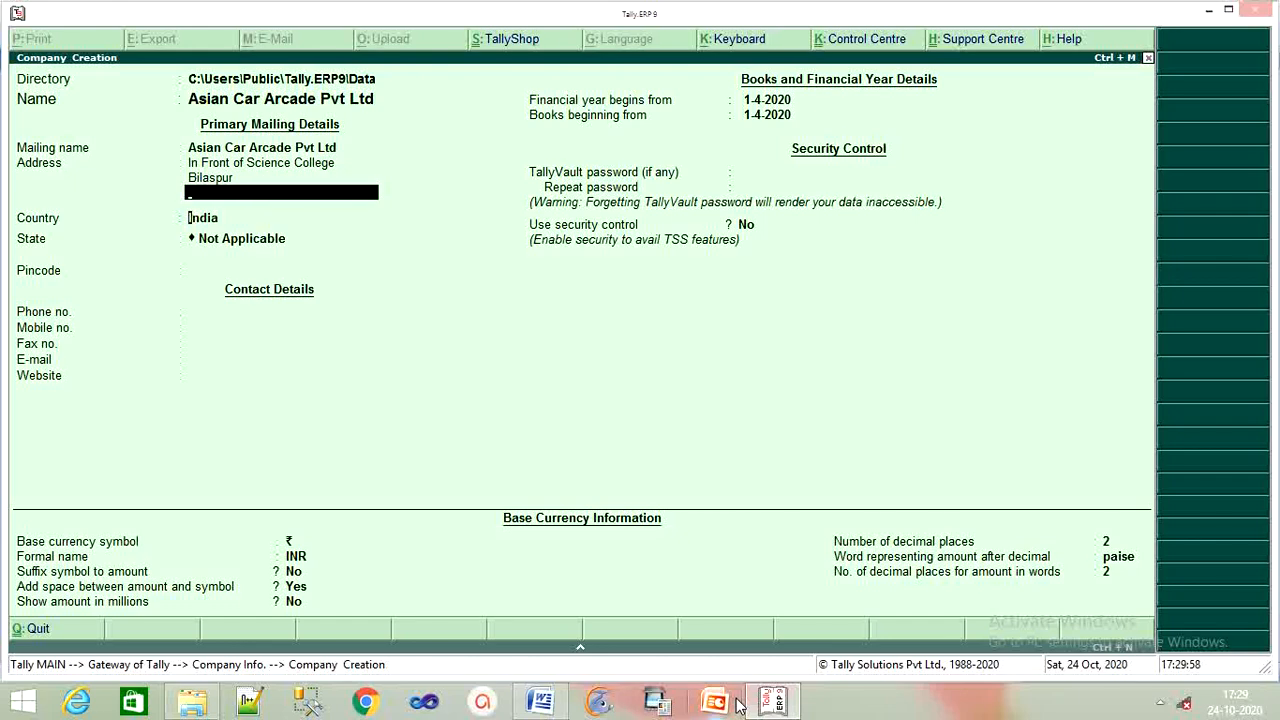
key(Return)
key(Return)
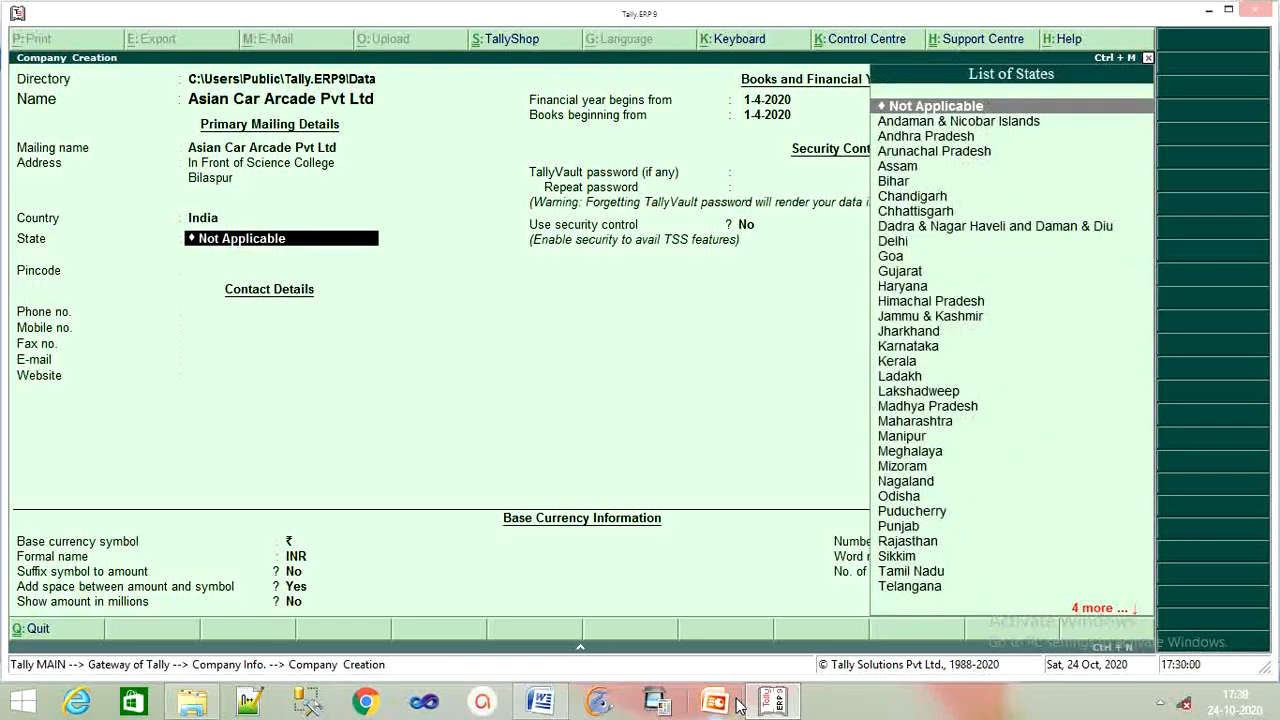
Set the state to Chhattisgarh, pincode 495001, and enter the company phone number.
key(Down)
key(Down)
key(Down)
key(Down)
key(Down)
key(Down)
key(Down)
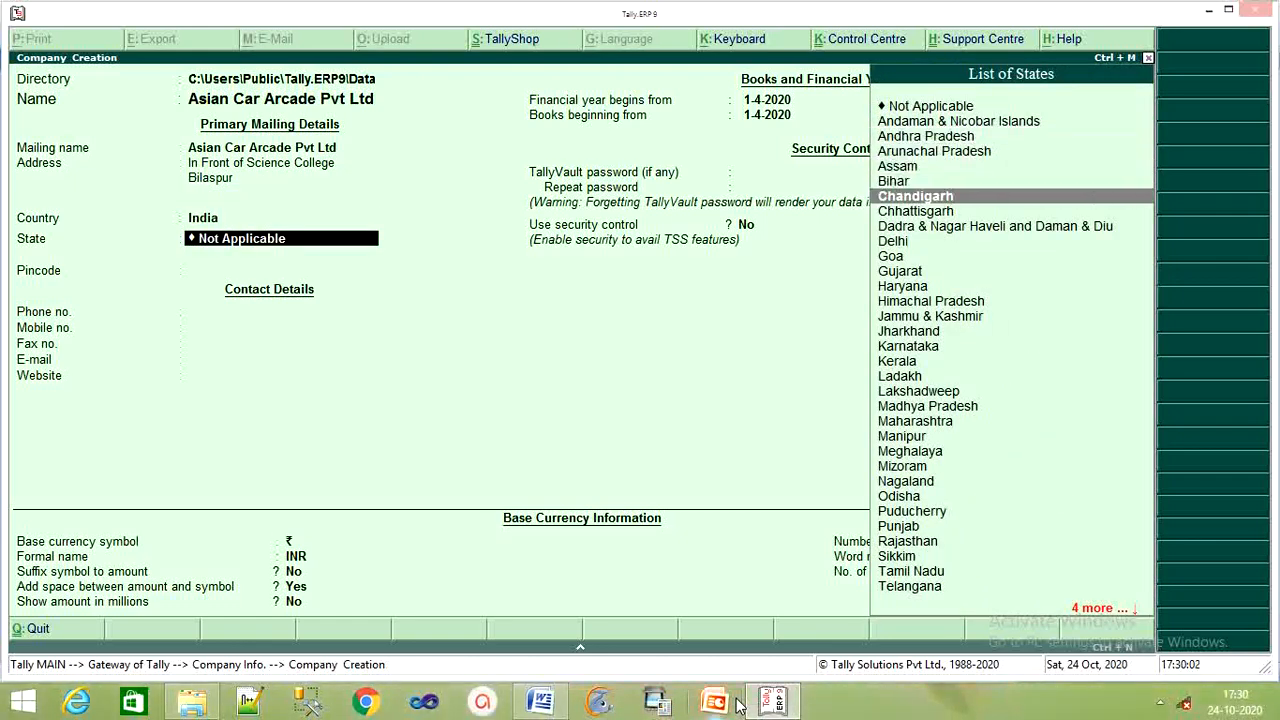
key(Return)
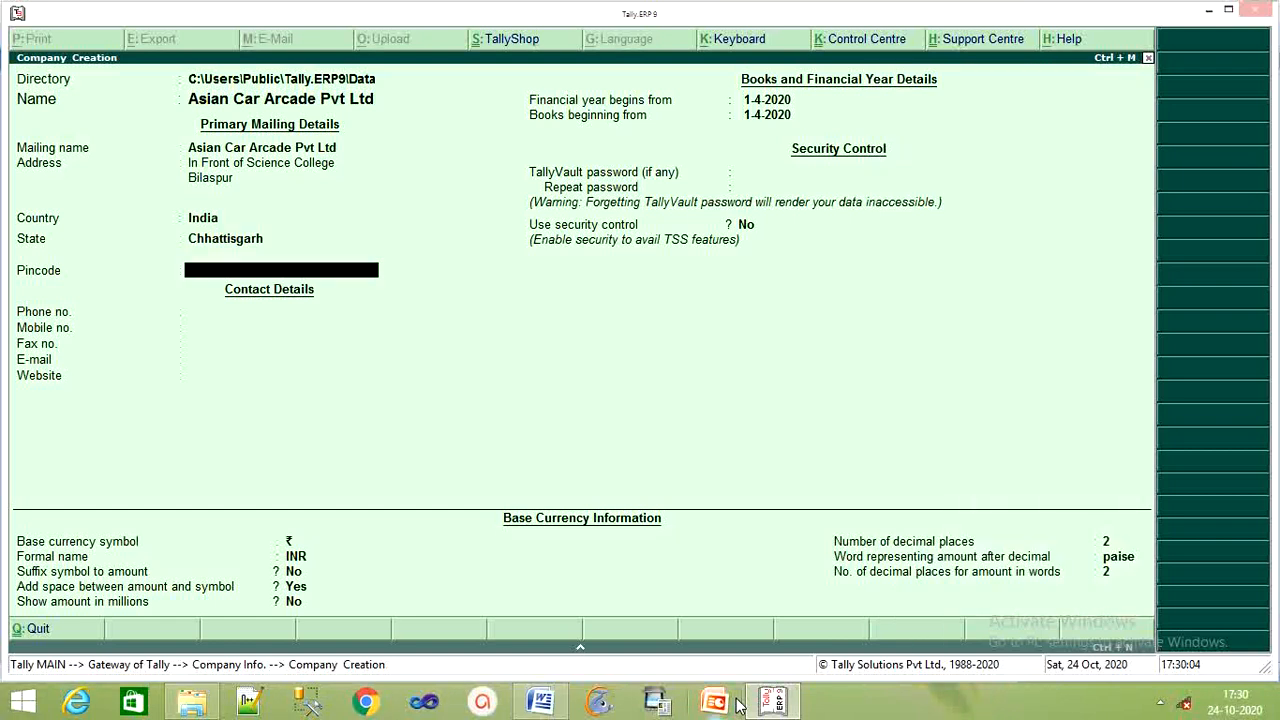
text(495001)
key(Return)
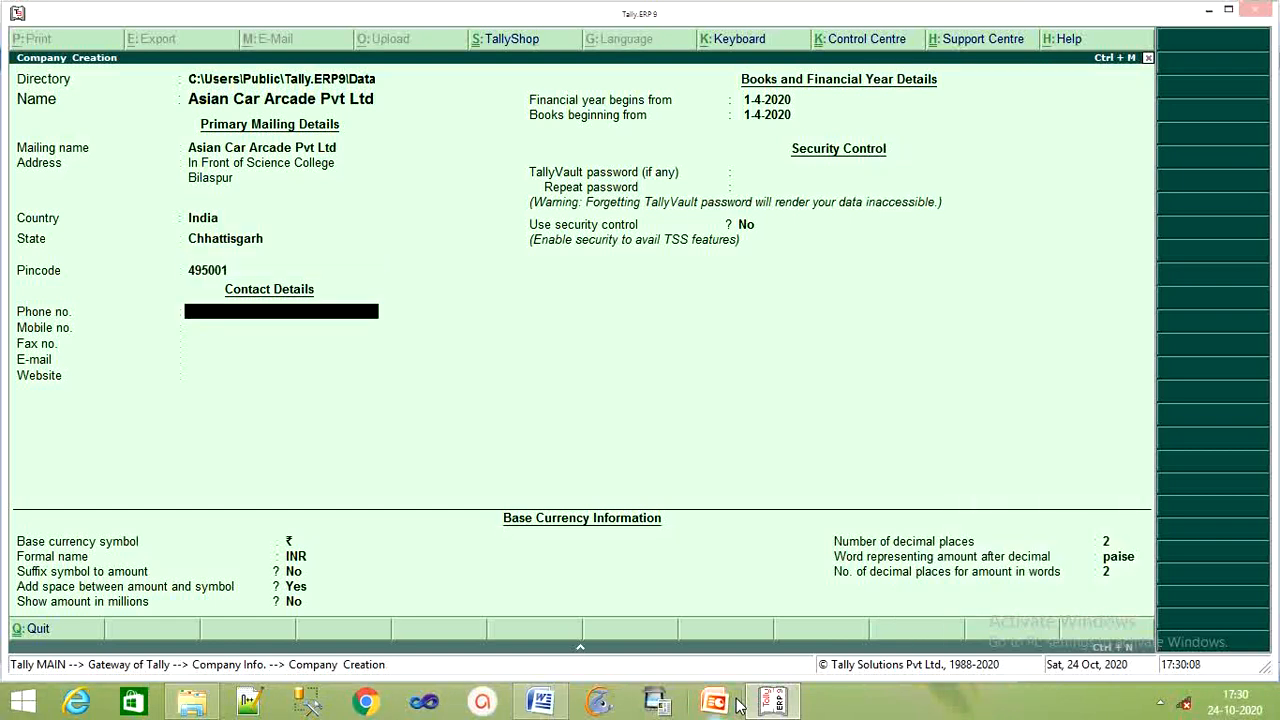
key(Return)
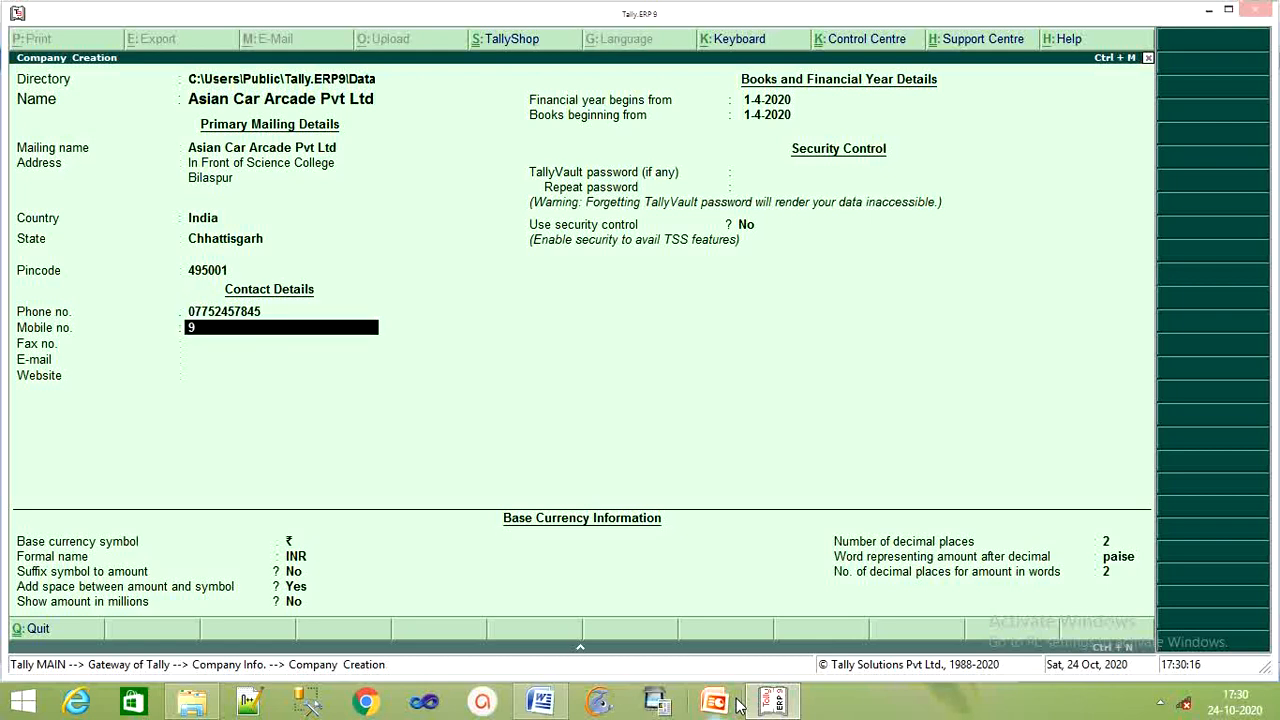
Enter the mobile number and contact e-mail, keeping the remaining defaults up to the Accept prompt.
key(Return)
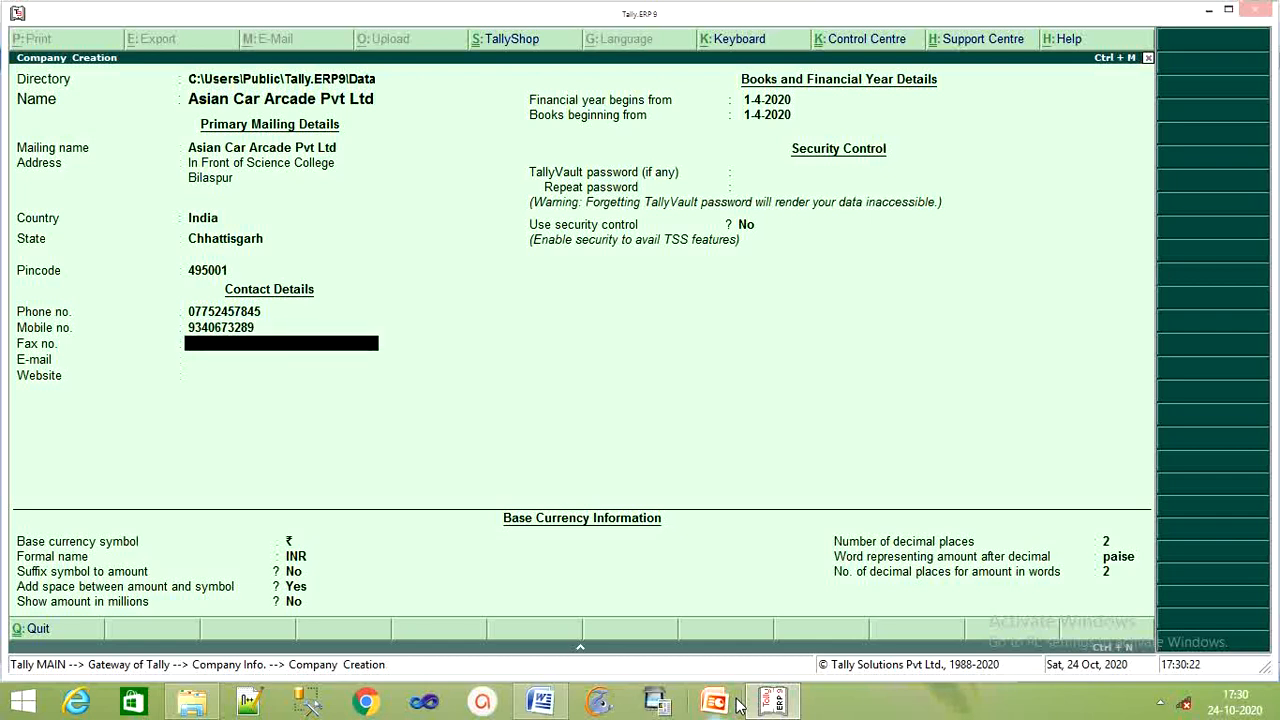
key(Return)
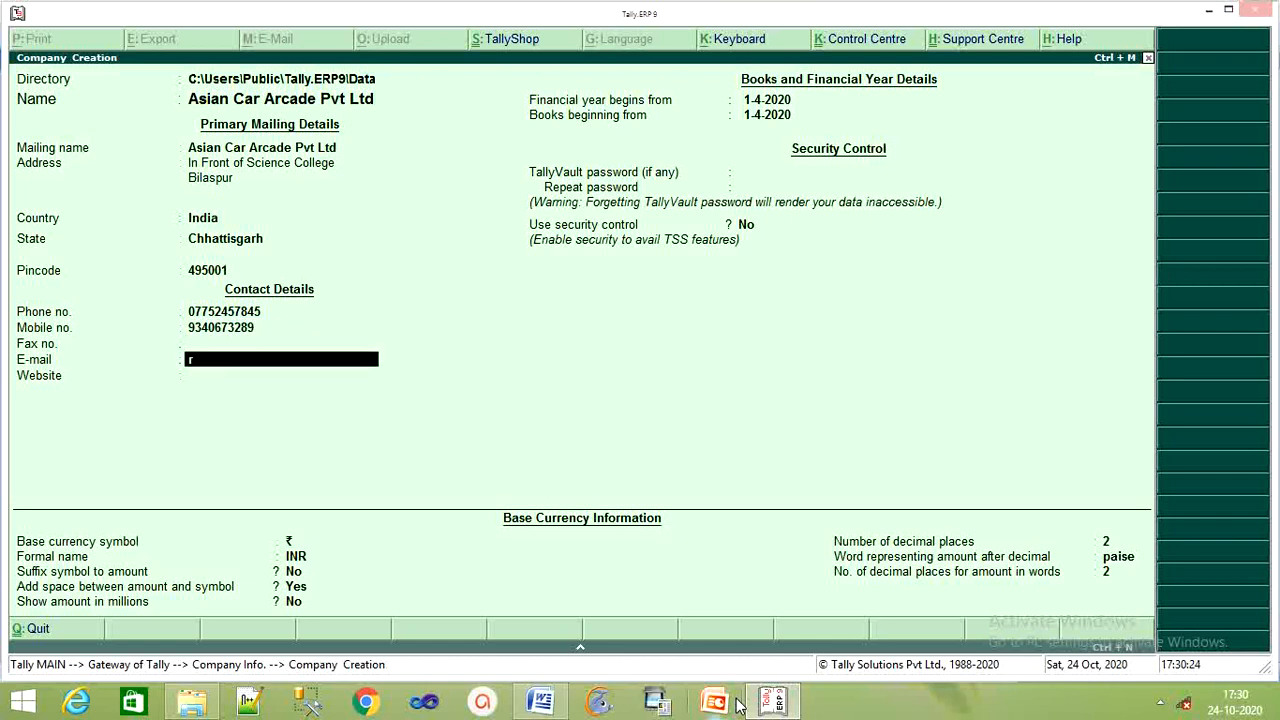
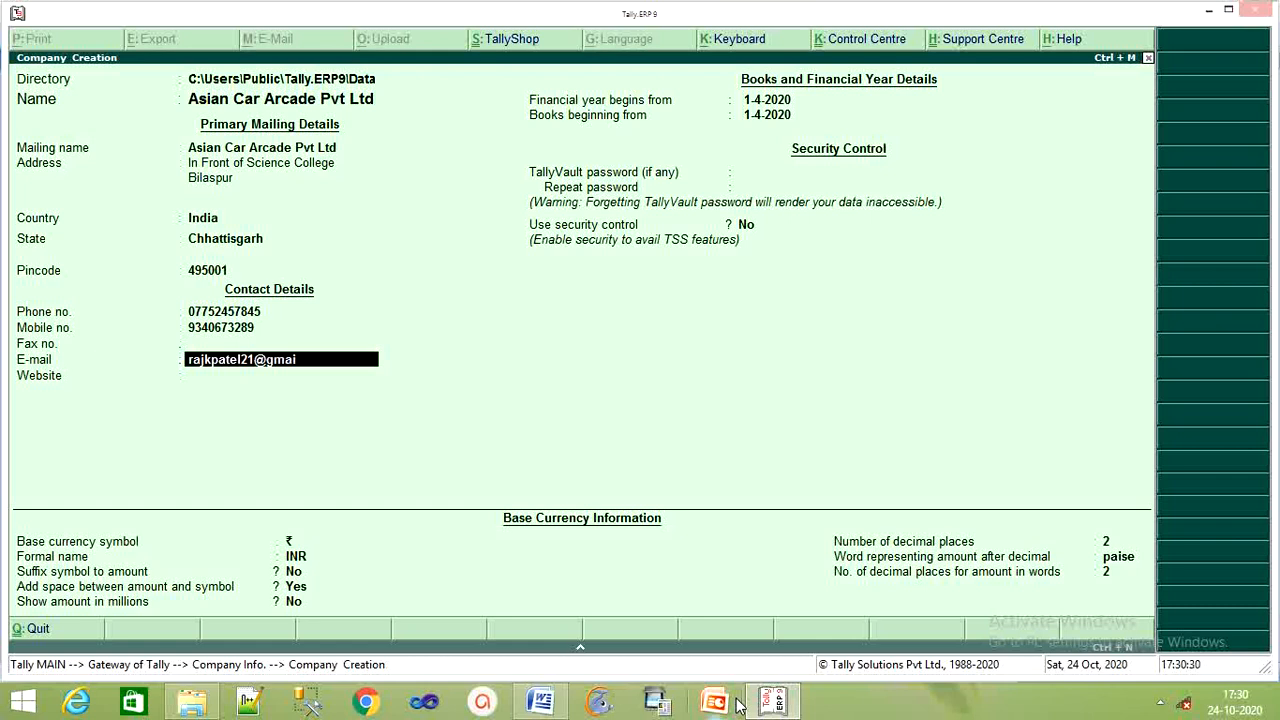
key(Return)
key(Return)
key(Return)
key(Return)
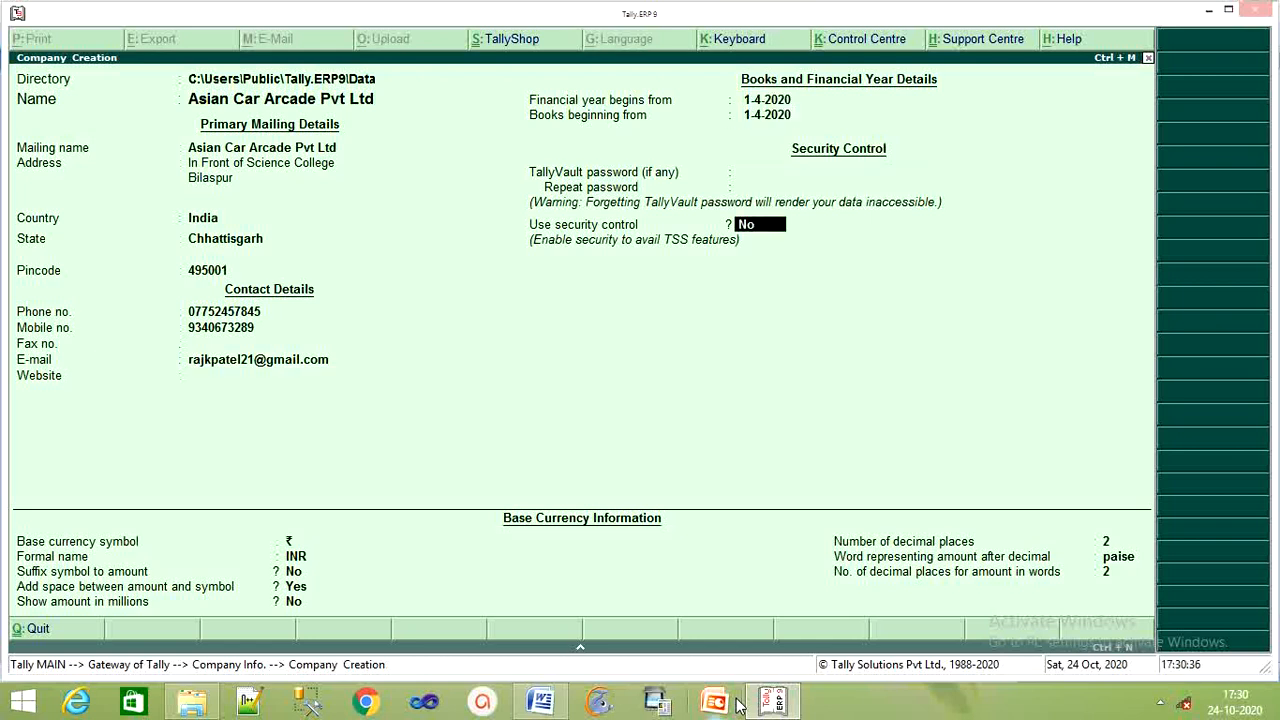
key(Return)
key(Return)
key(Return)
key(Return)
key(Return)
key(Return)
key(Return)
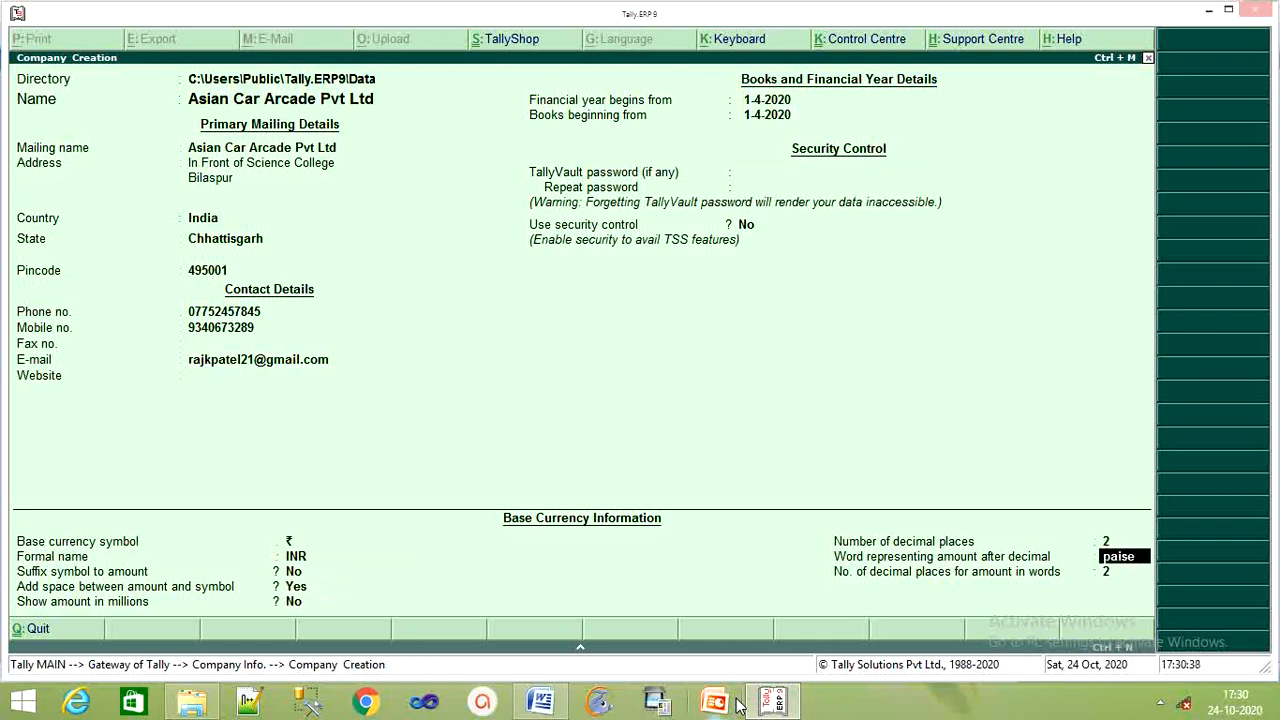
key(Return)
key(Return)
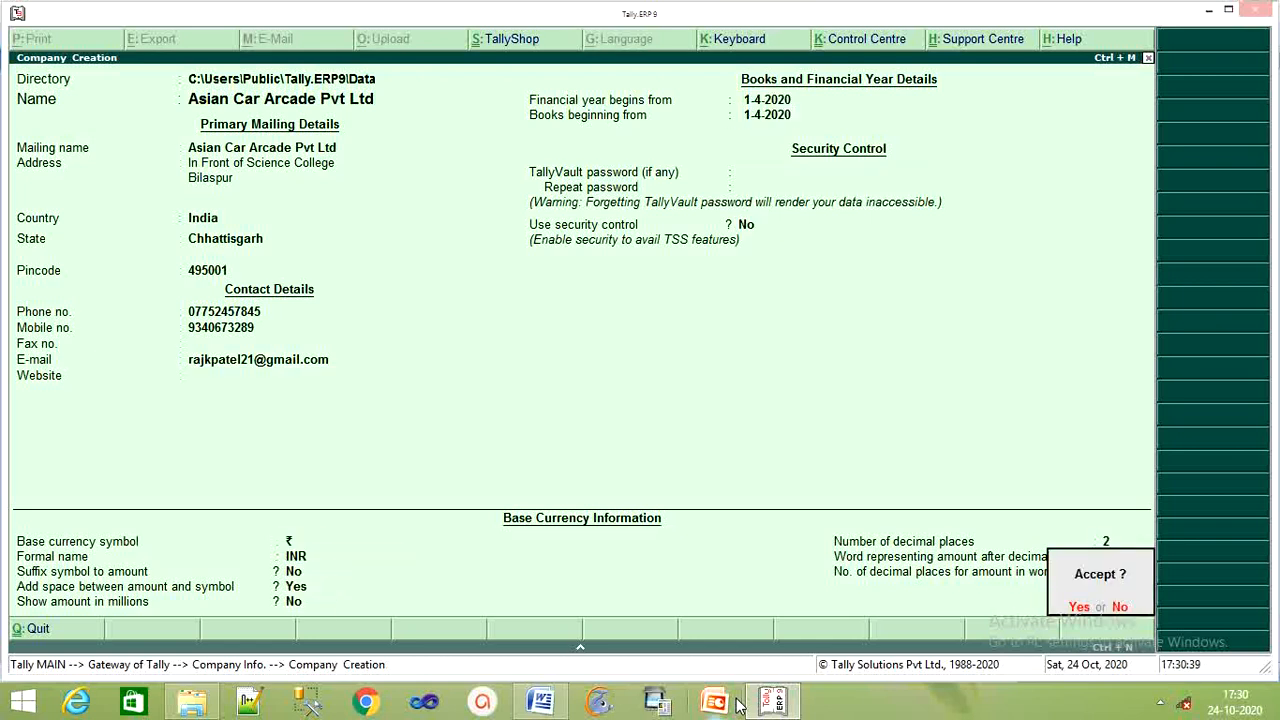
Save Asian Car Arcade Pvt Ltd, review the next tasks in Word, and return to Tally.
key(Return)
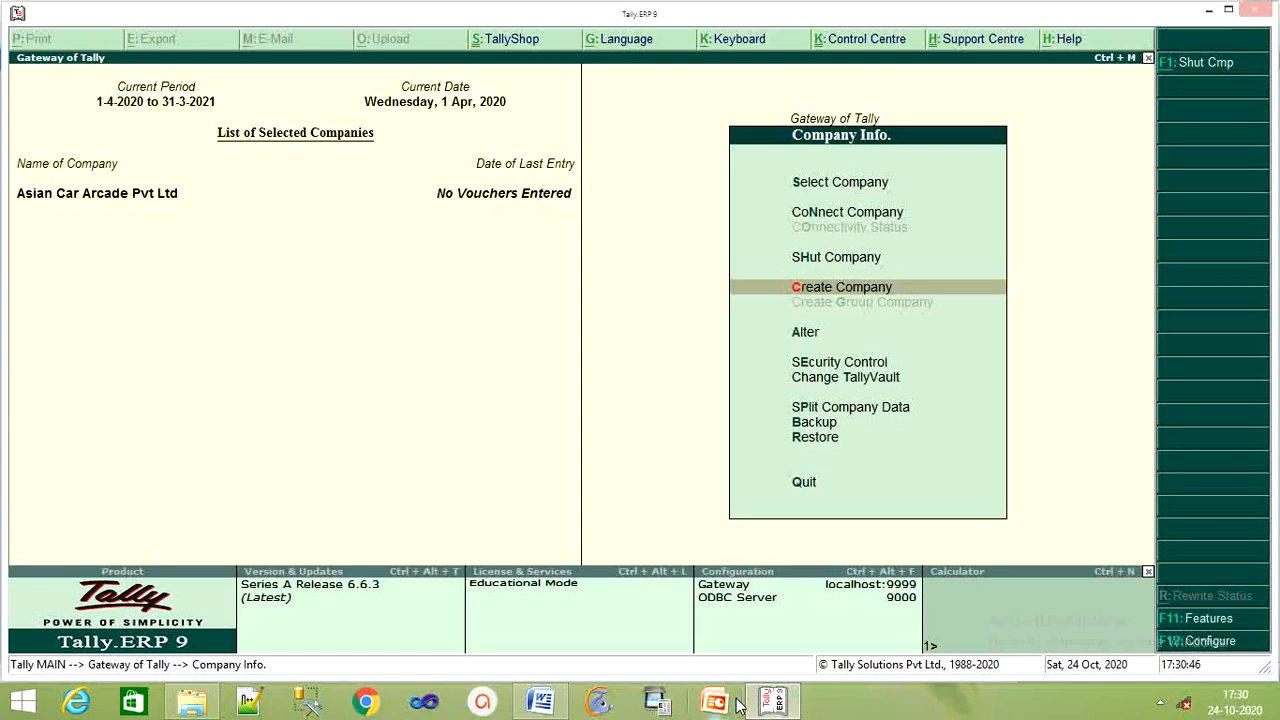
click(540, 702)
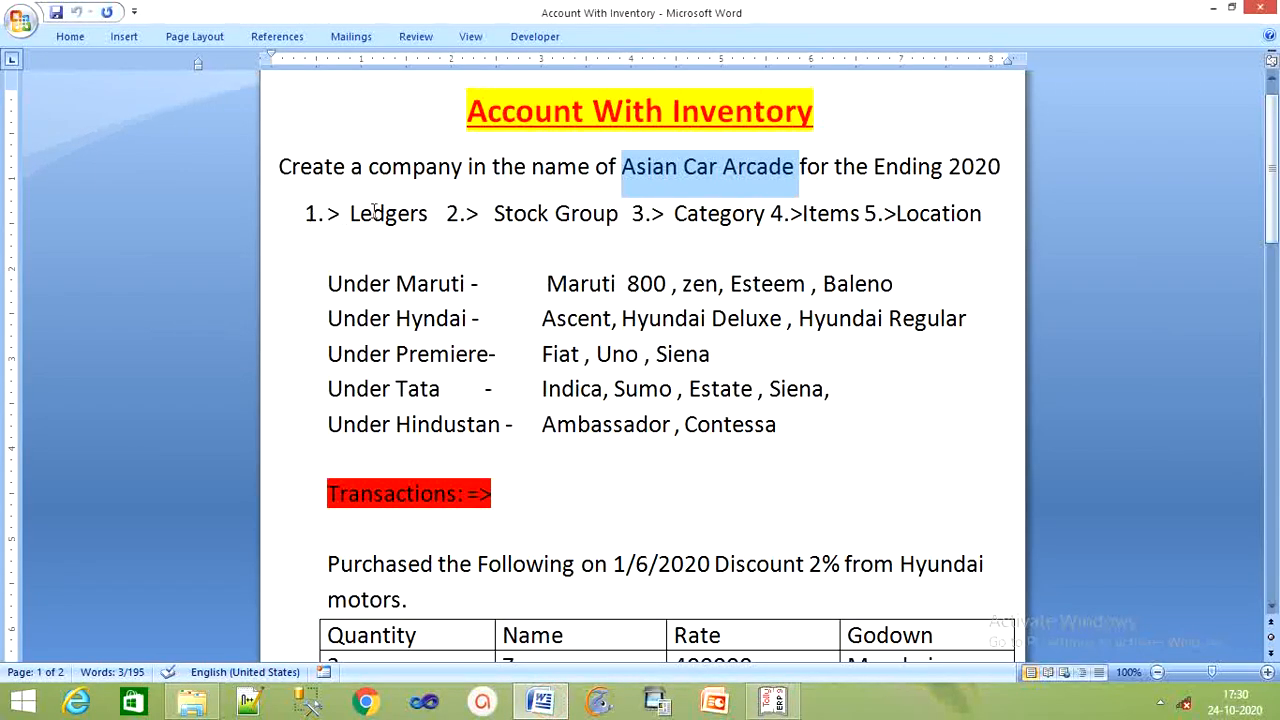
click(420, 240)
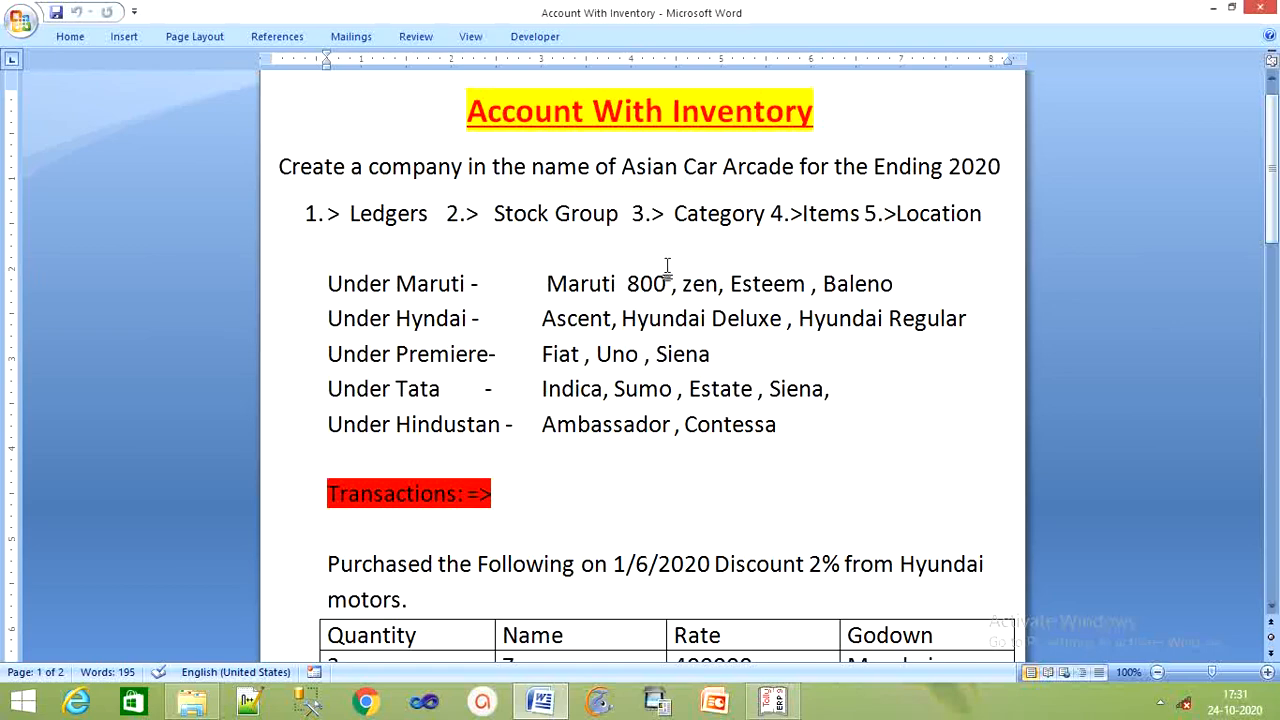
click(773, 700)
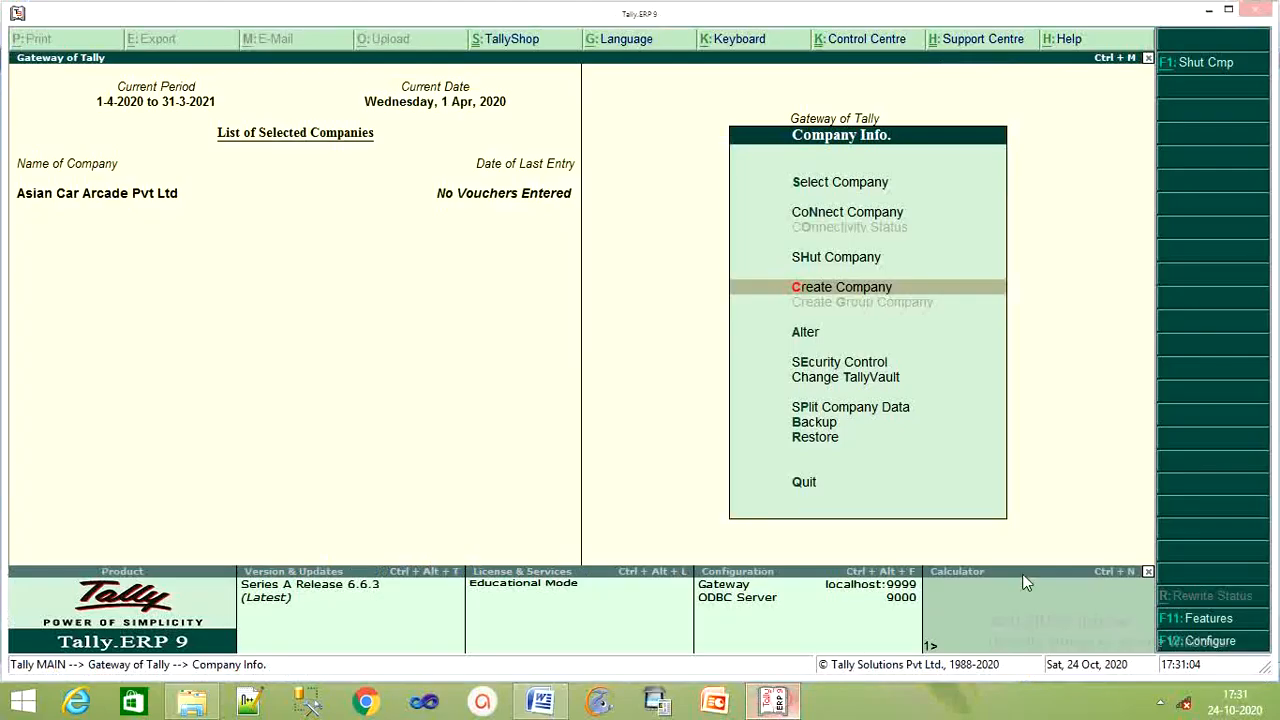
Open the company's F11 Inventory Features, checking the assignment sheet in Word.
click(1206, 620)
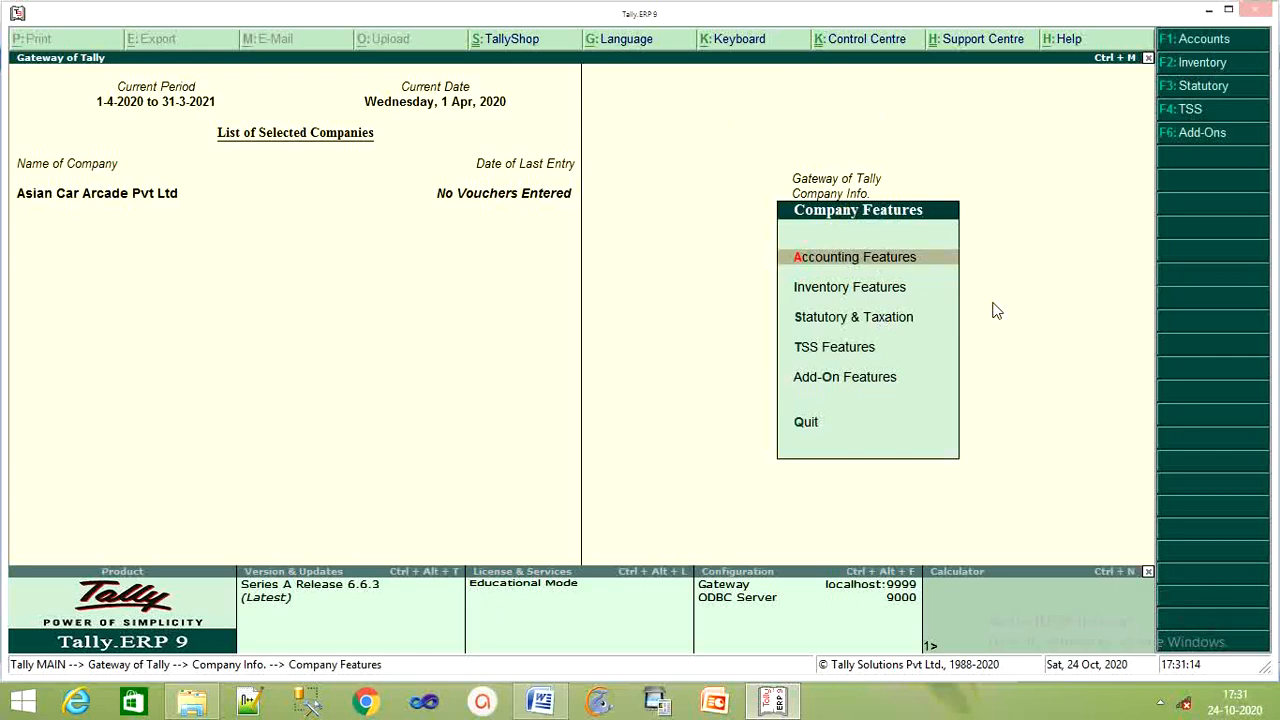
key(Down)
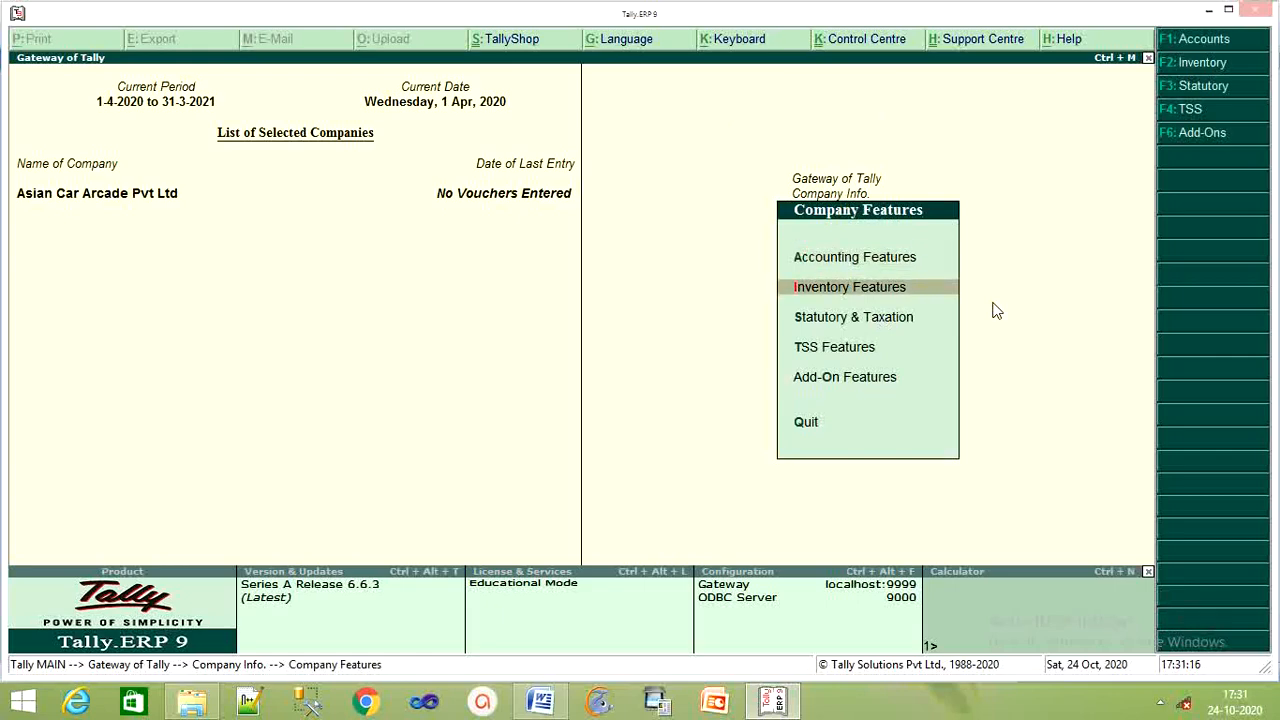
key(Return)
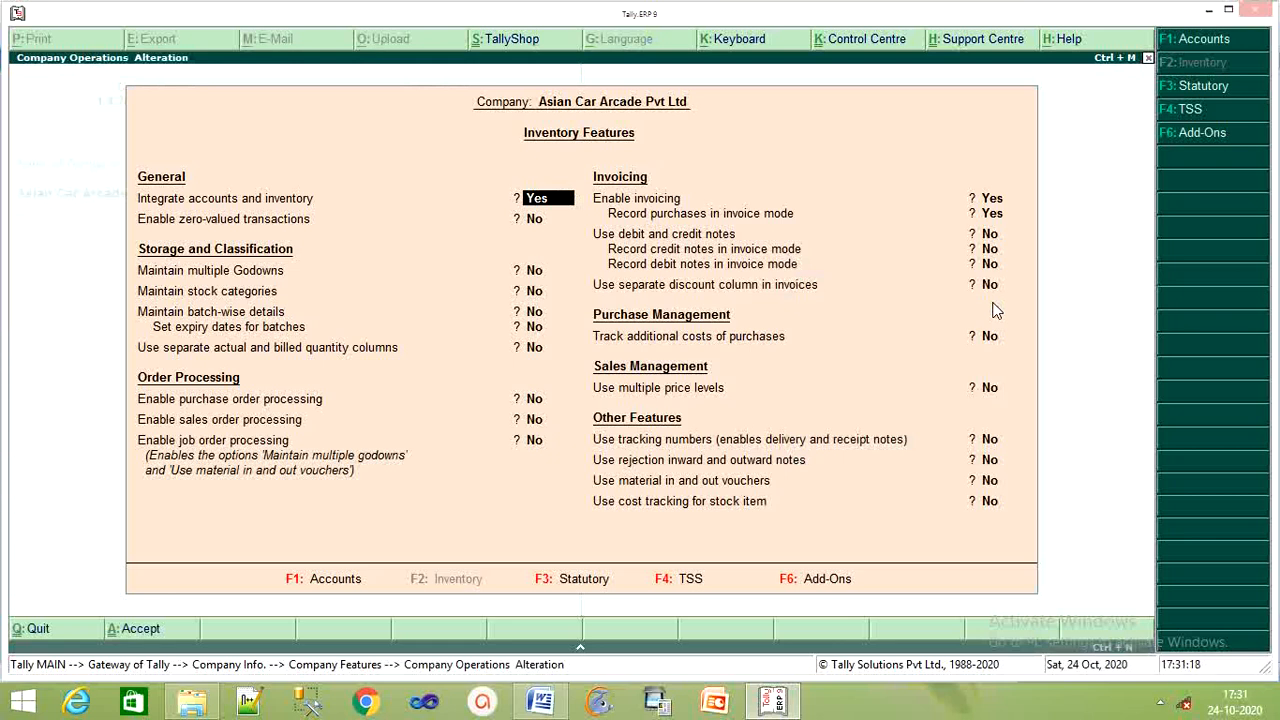
key(Return)
key(Return)
key(Return)
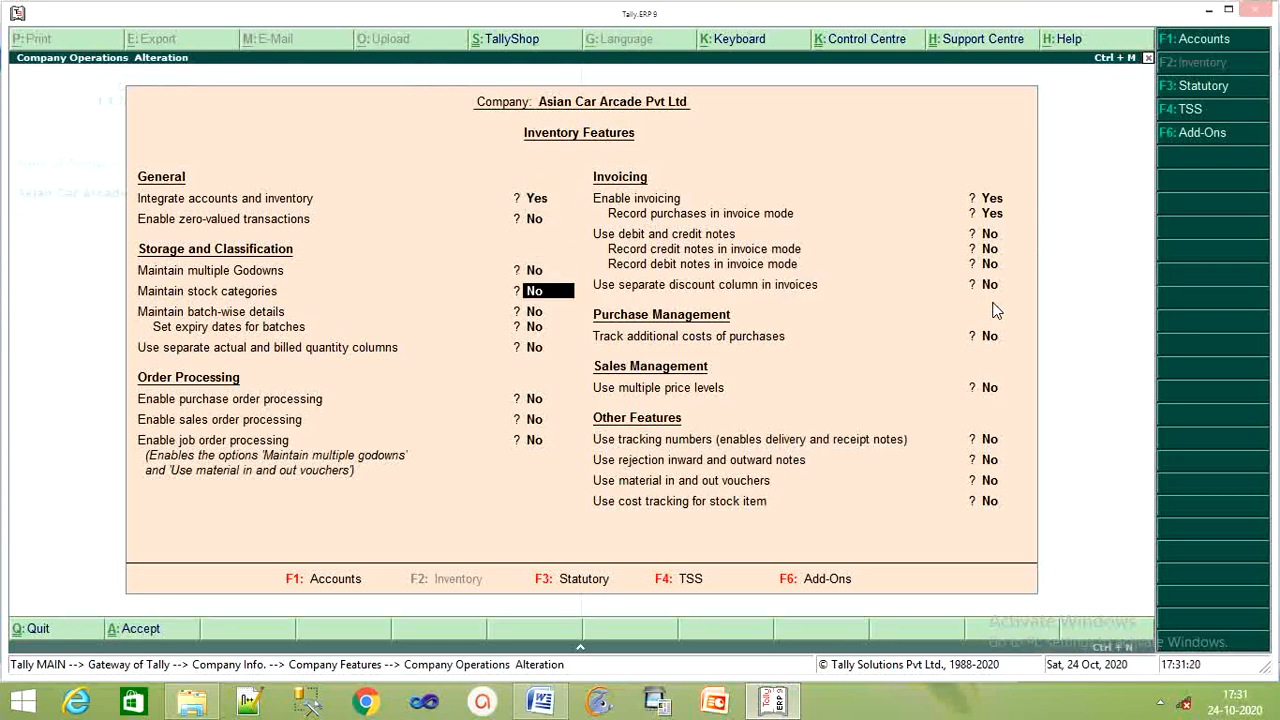
key(Up)
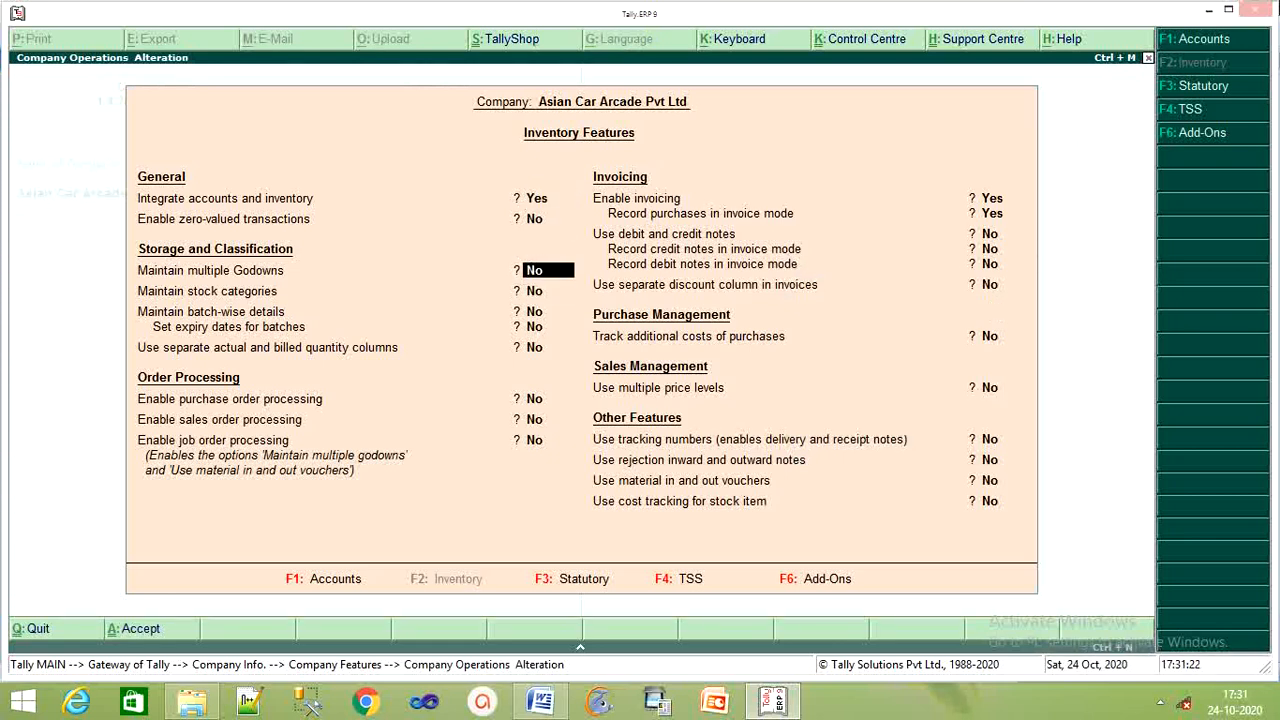
click(545, 700)
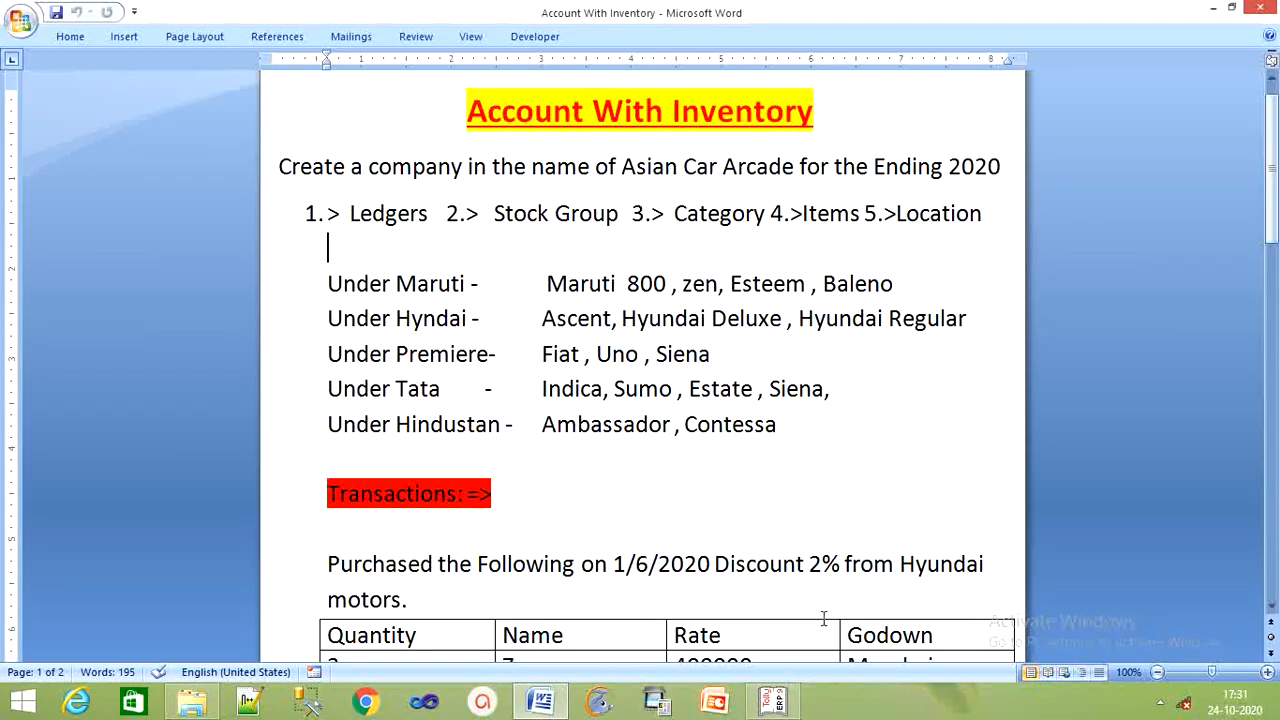
click(773, 700)
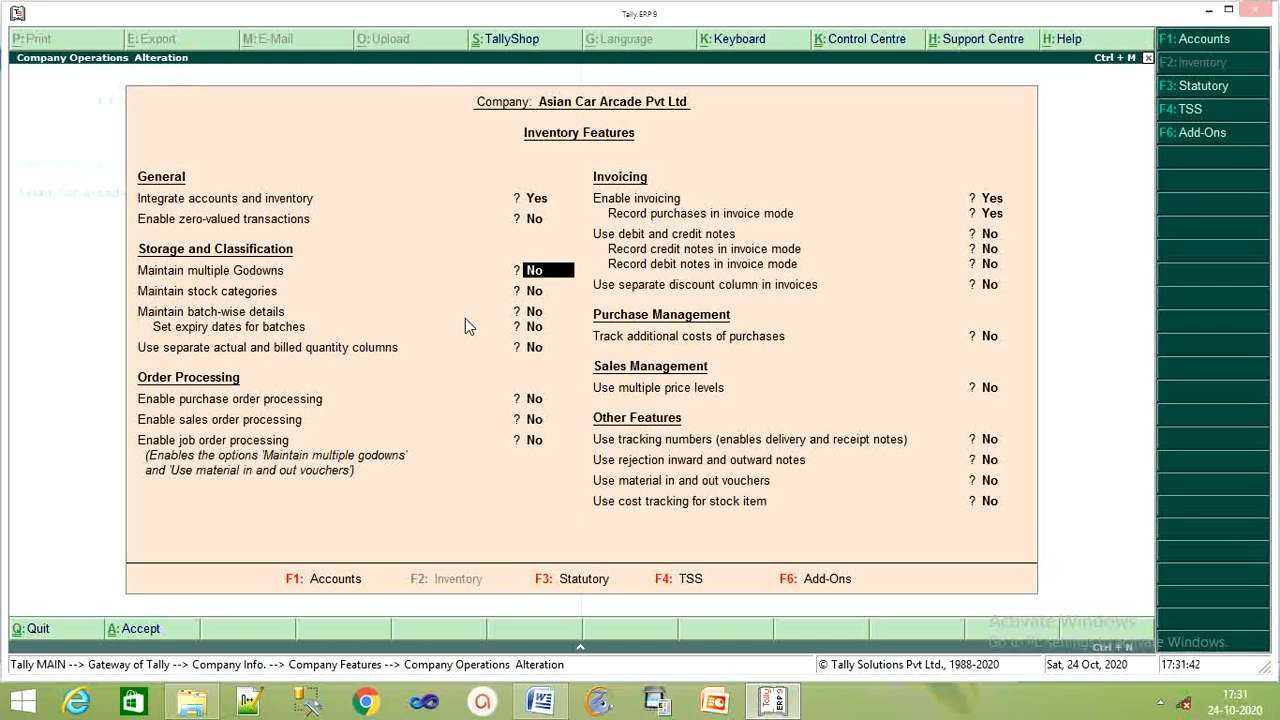
Enable multiple godowns, stock categories and a separate discount column in invoices, then accept.
text(y)
key(Return)
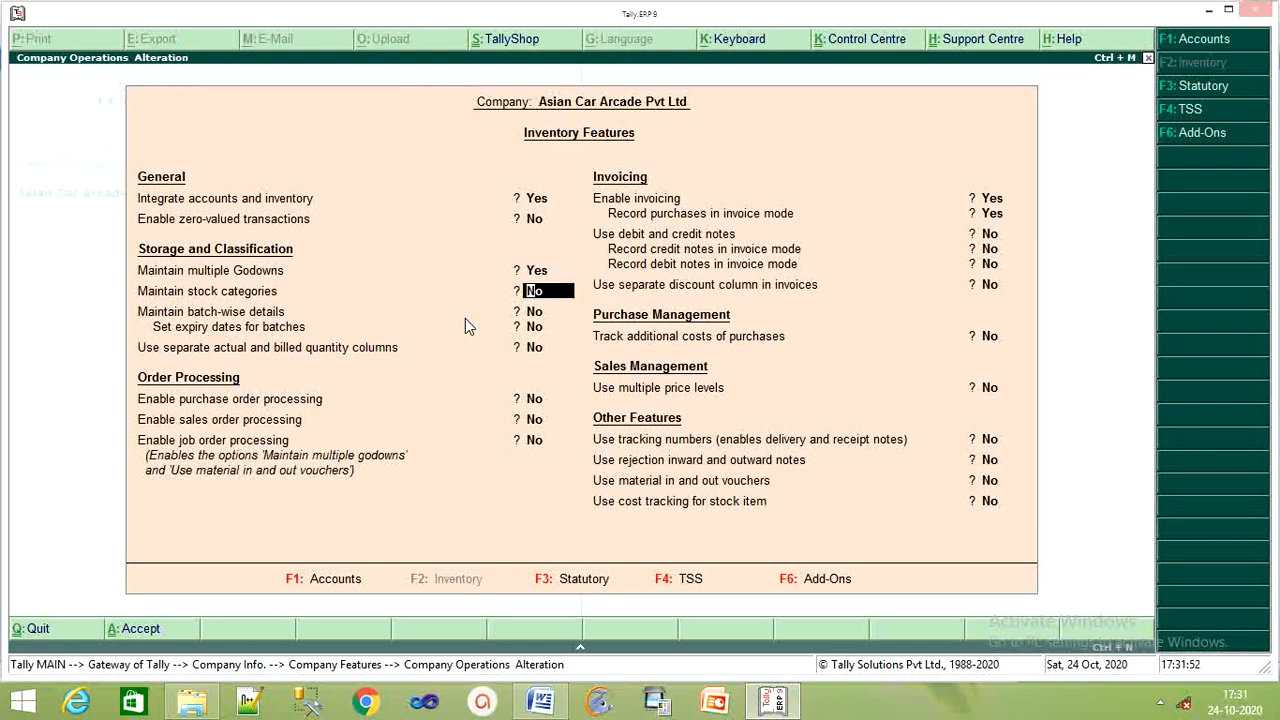
text(y)
key(Return)
key(Return)
key(Return)
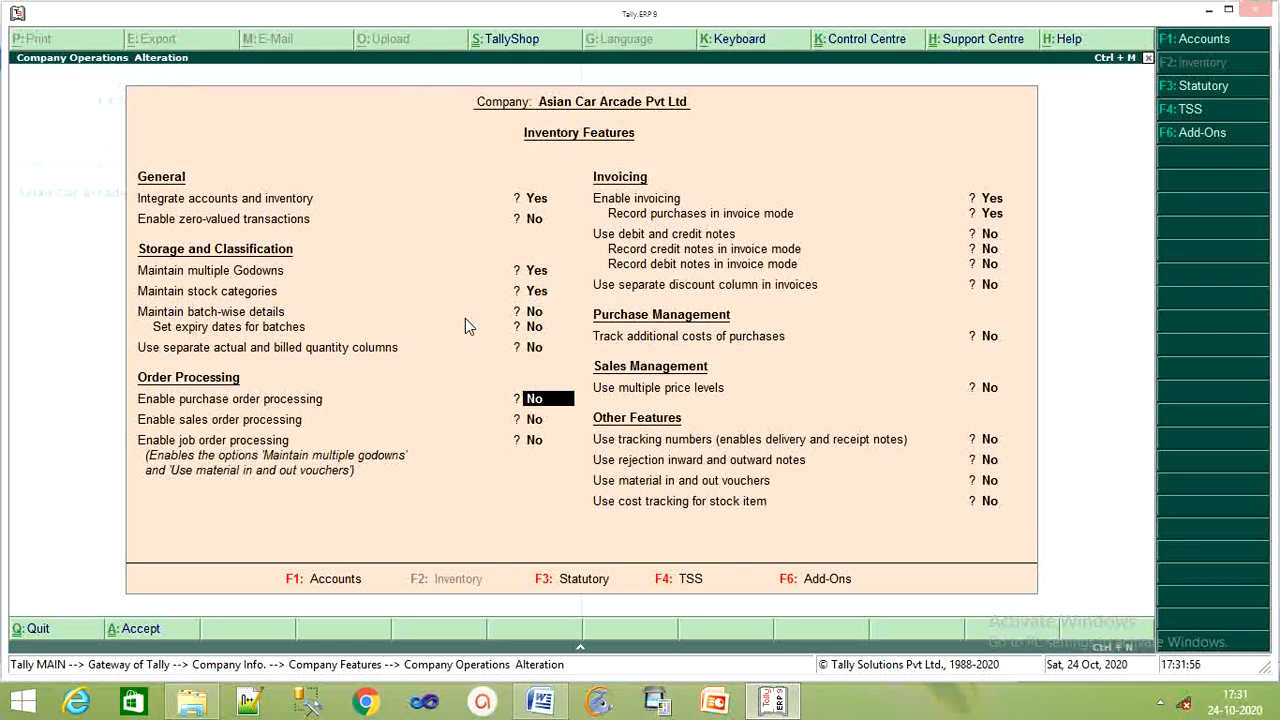
key(Return)
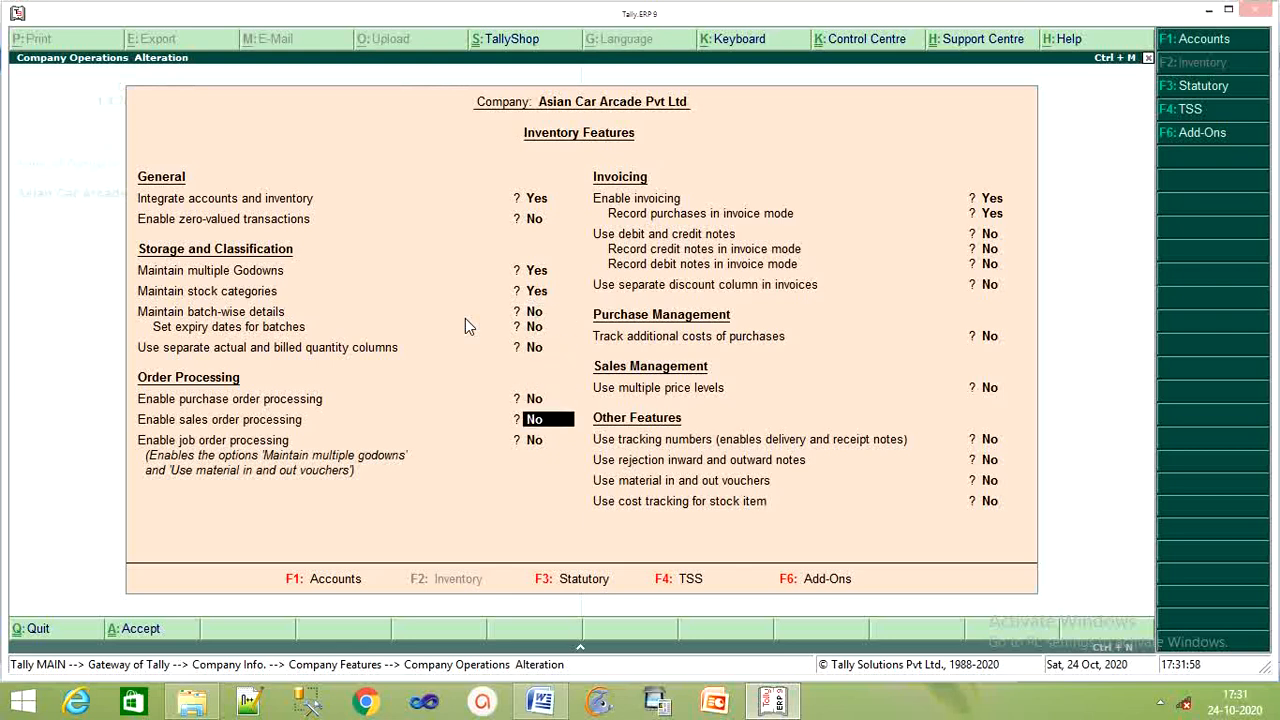
key(Return)
key(Return)
key(Return)
key(Return)
key(Return)
key(Return)
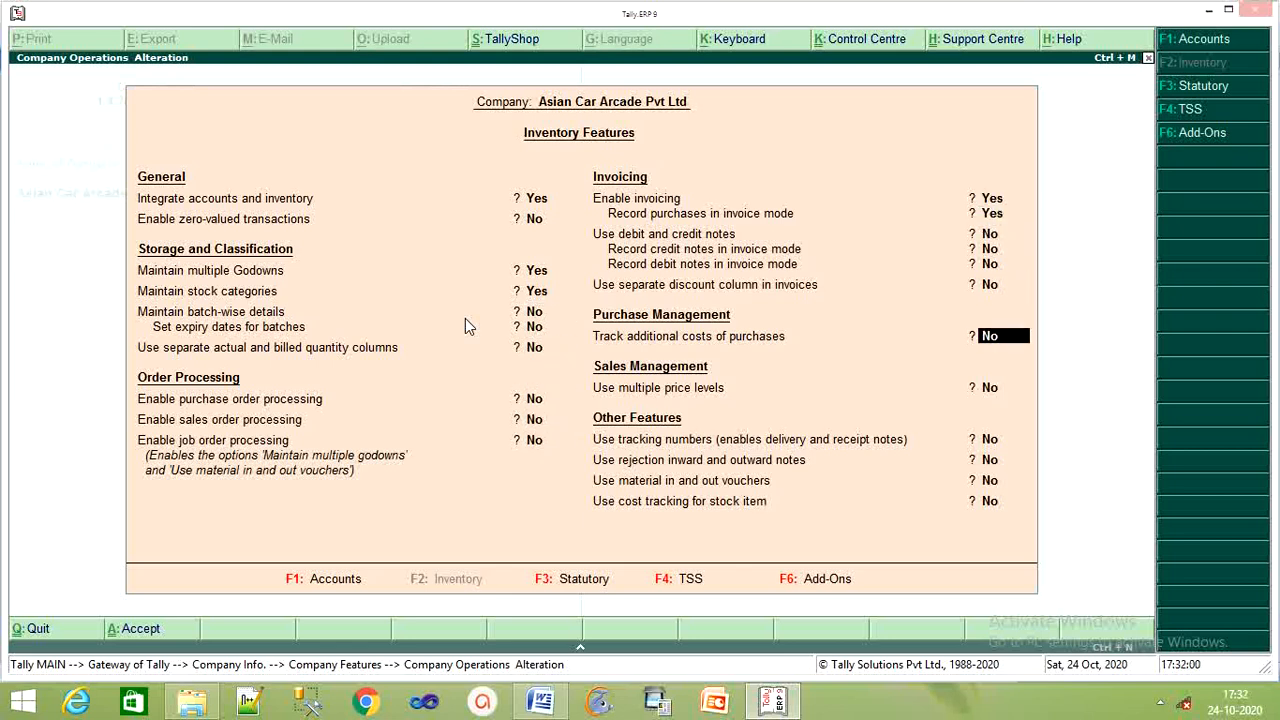
key(Up)
key(Return)
key(Return)
key(Return)
key(Return)
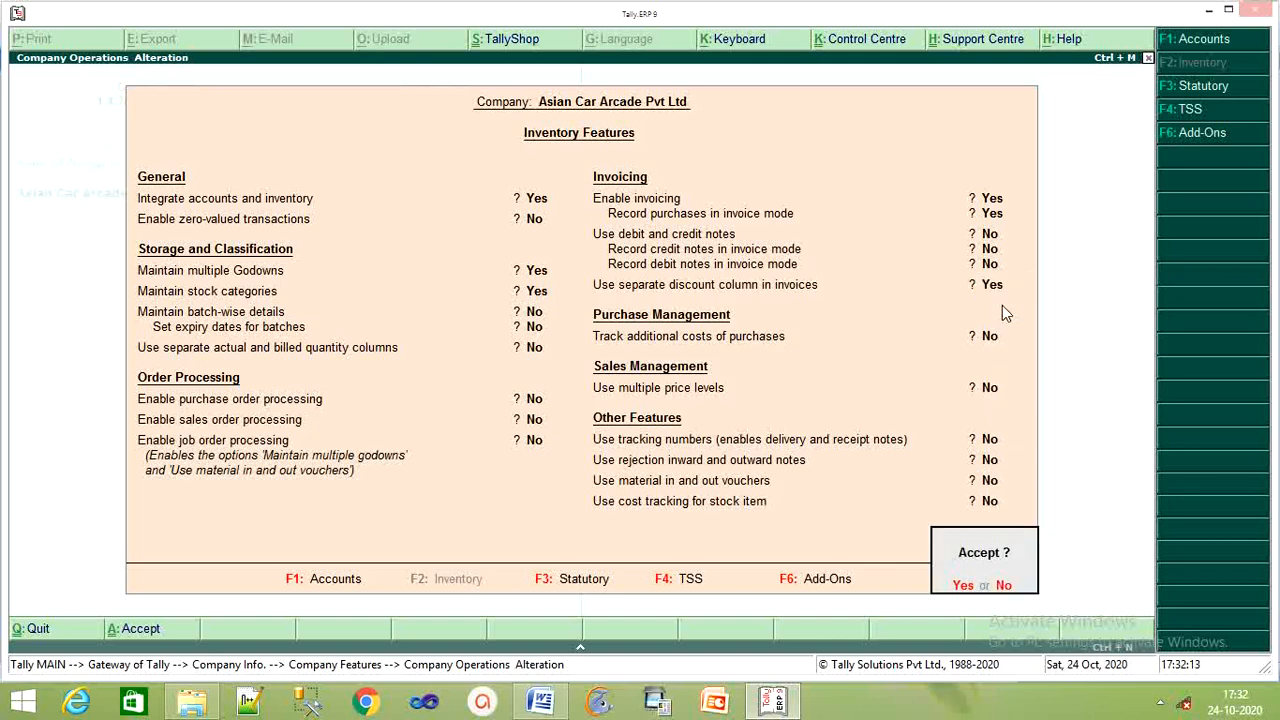
key(Return)
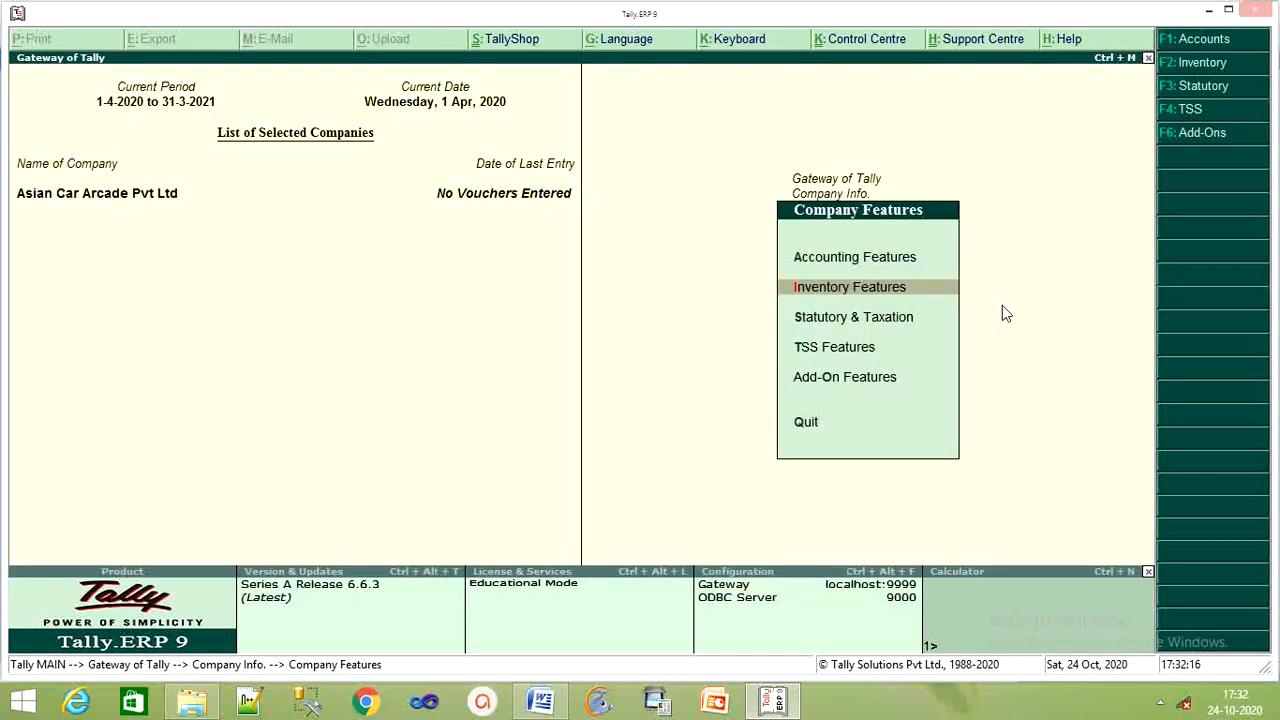
Reach Stock Group creation under Inventory Info, checking the car group names in Word.
key(Escape)
key(Escape)
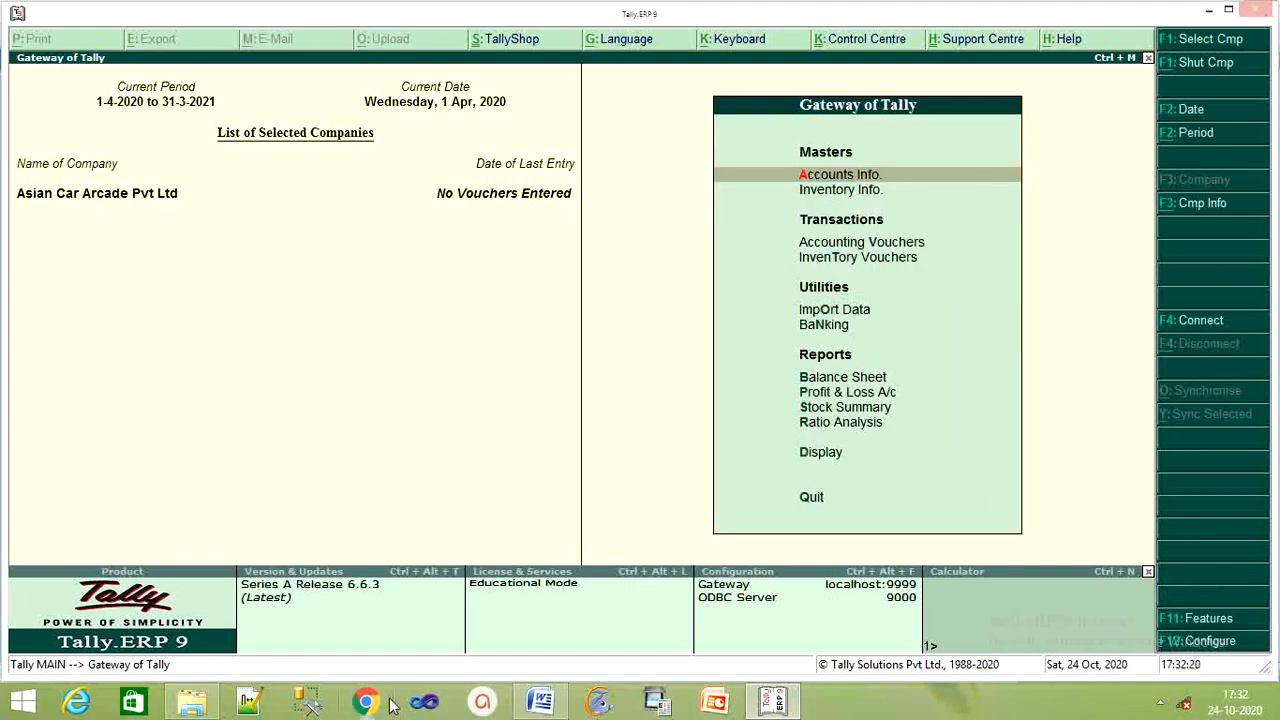
click(540, 702)
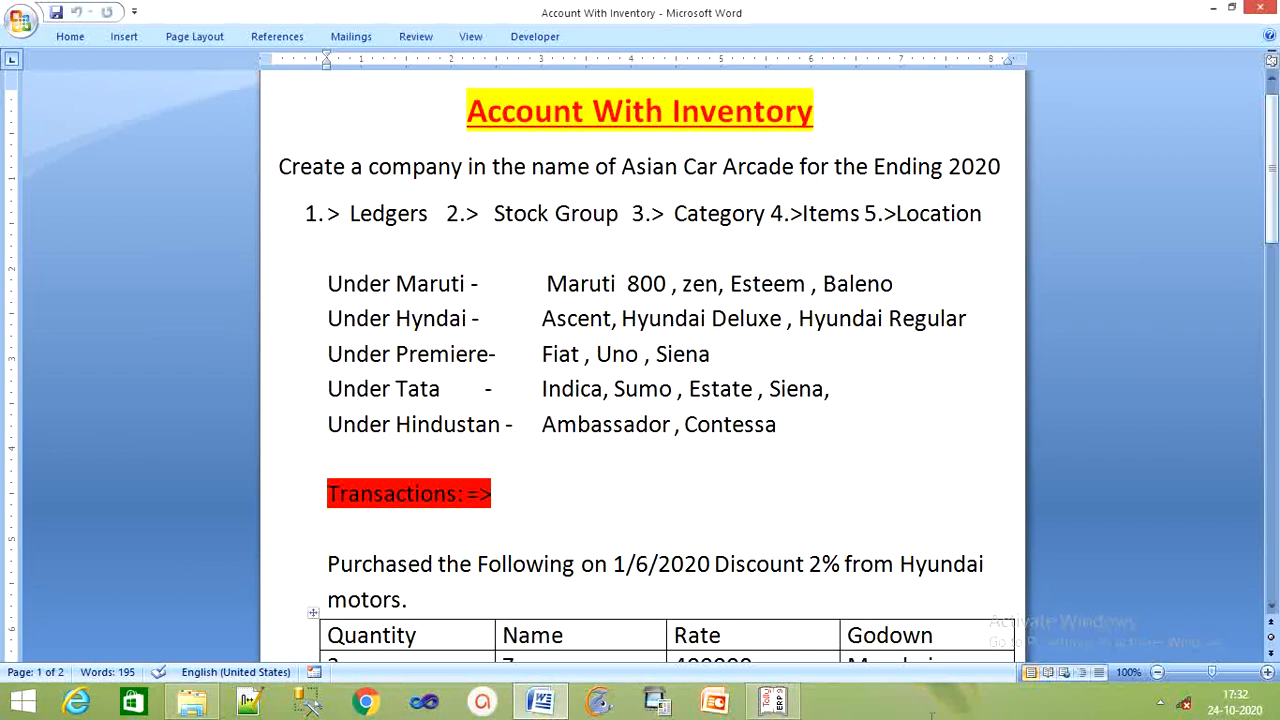
click(838, 646)
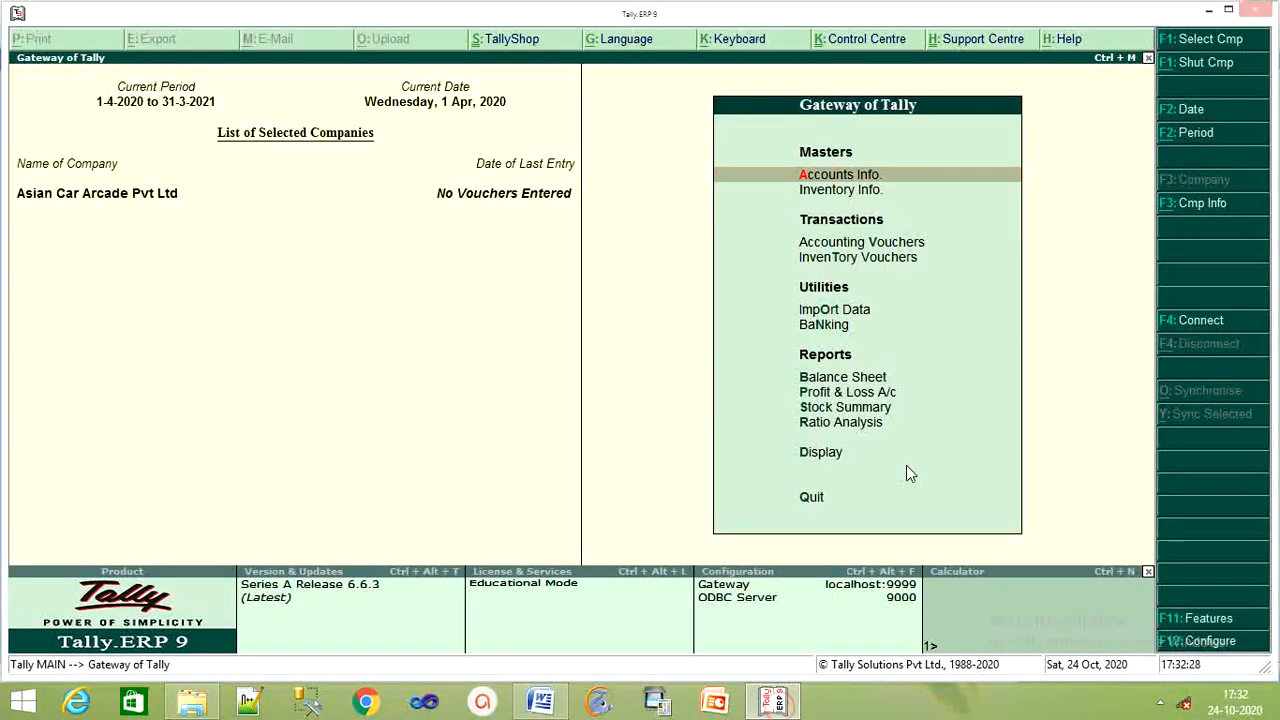
key(Down)
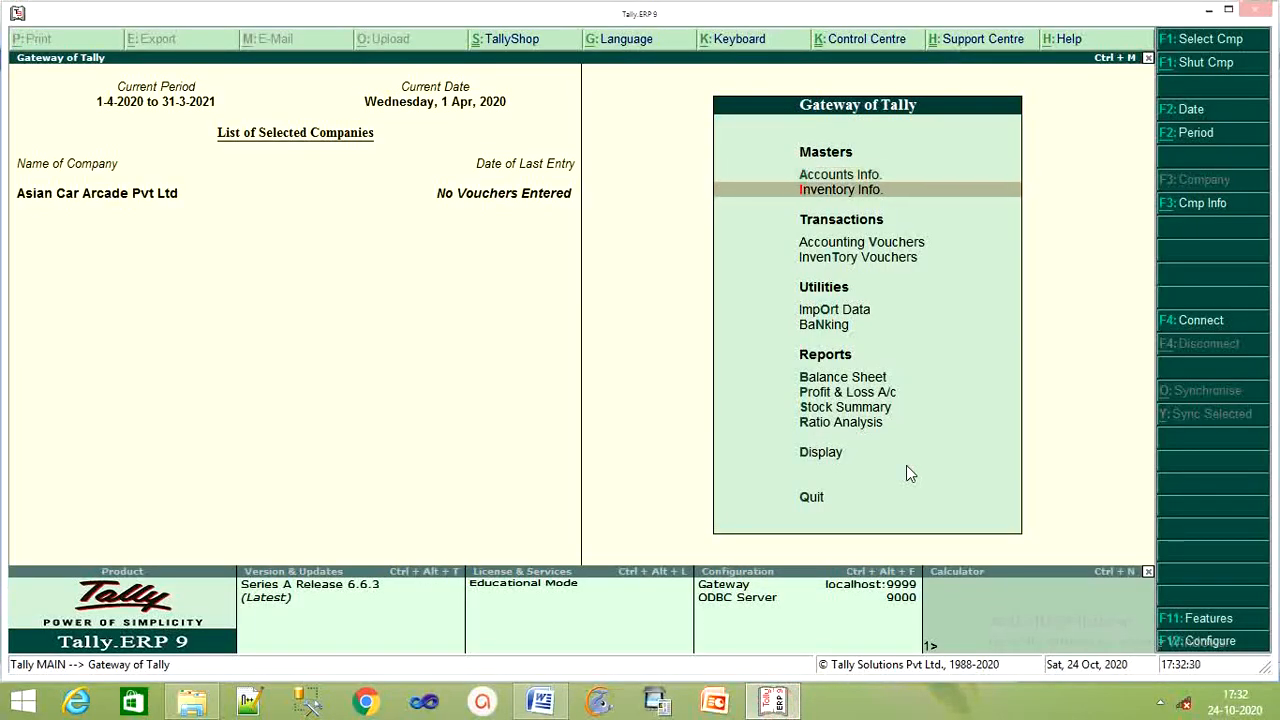
key(Return)
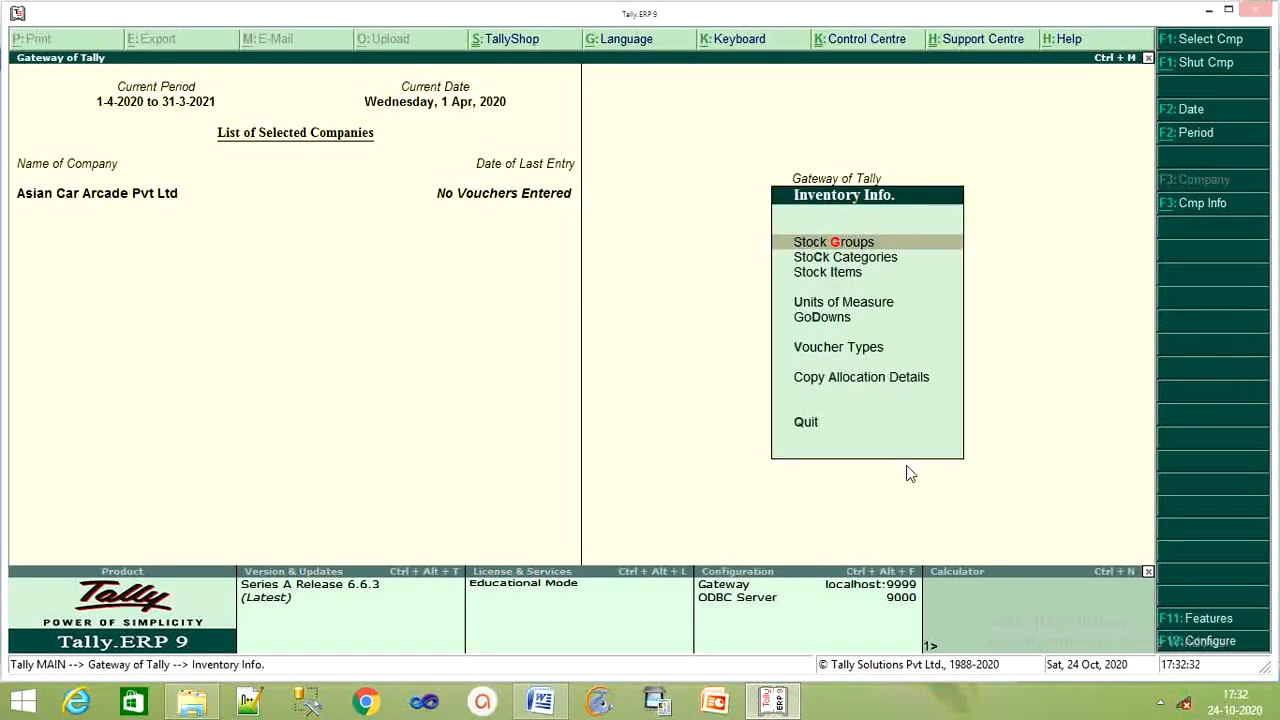
key(Return)
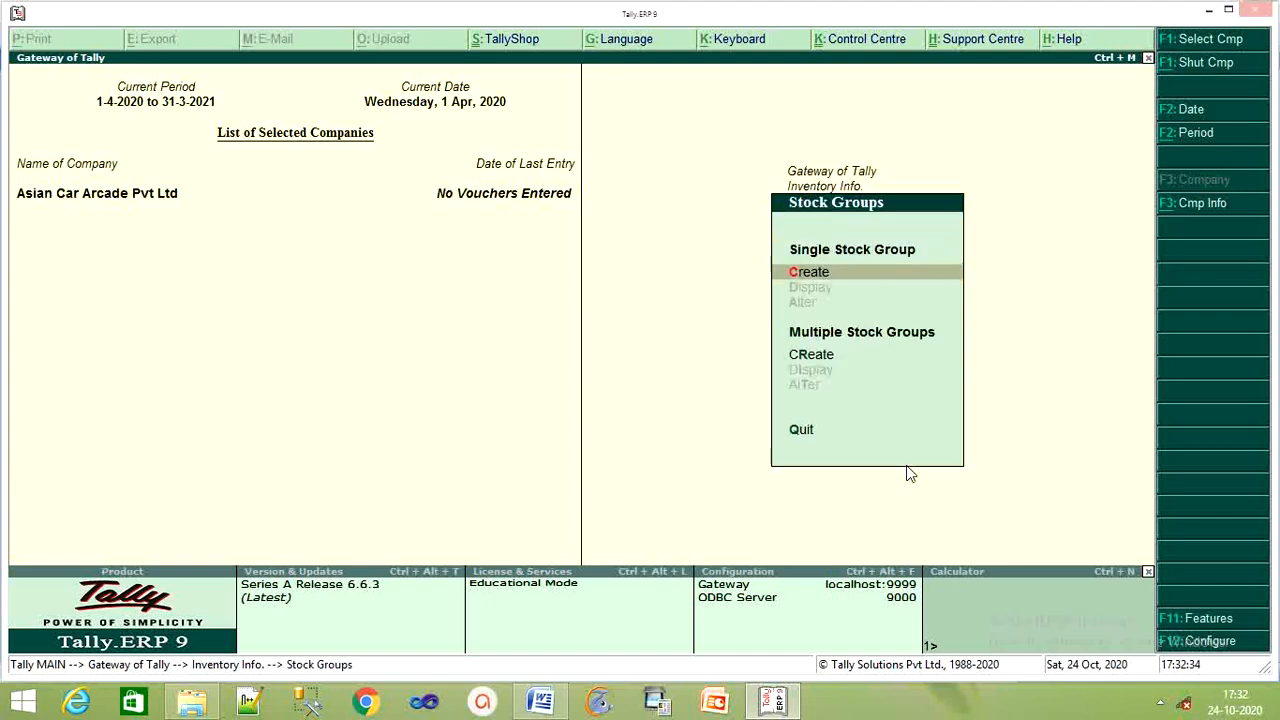
key(Return)
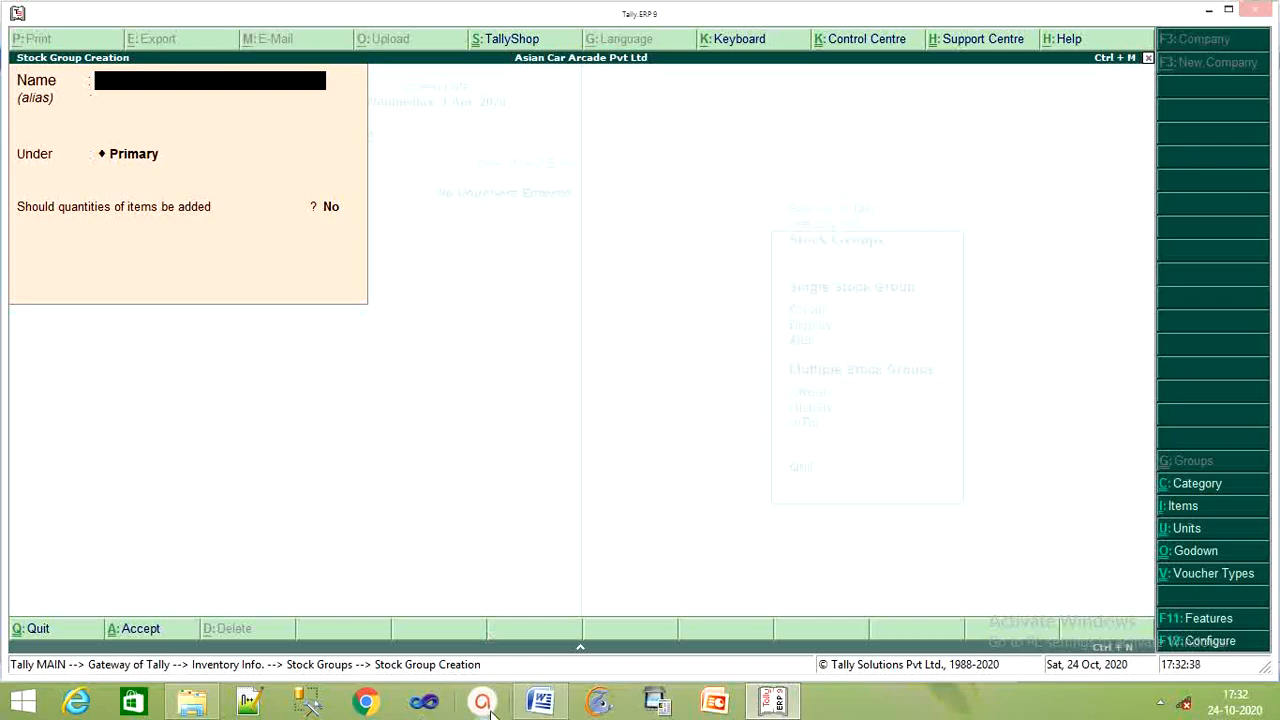
click(545, 701)
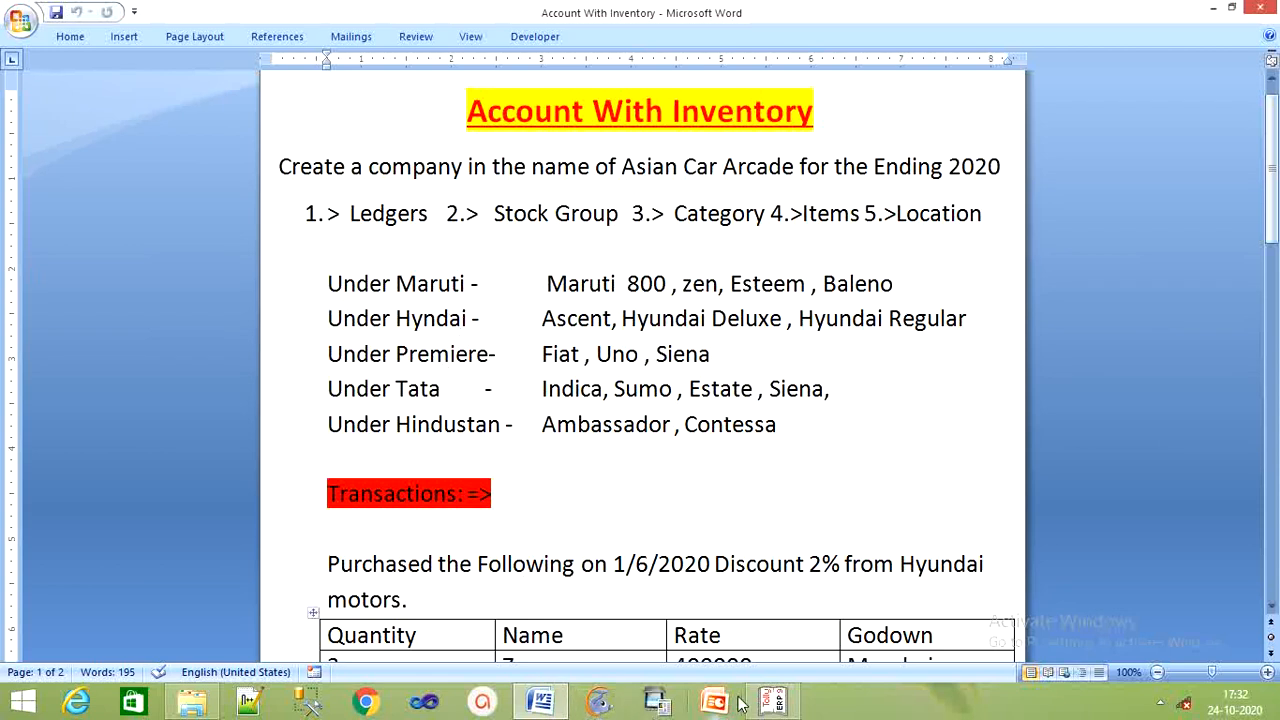
click(772, 703)
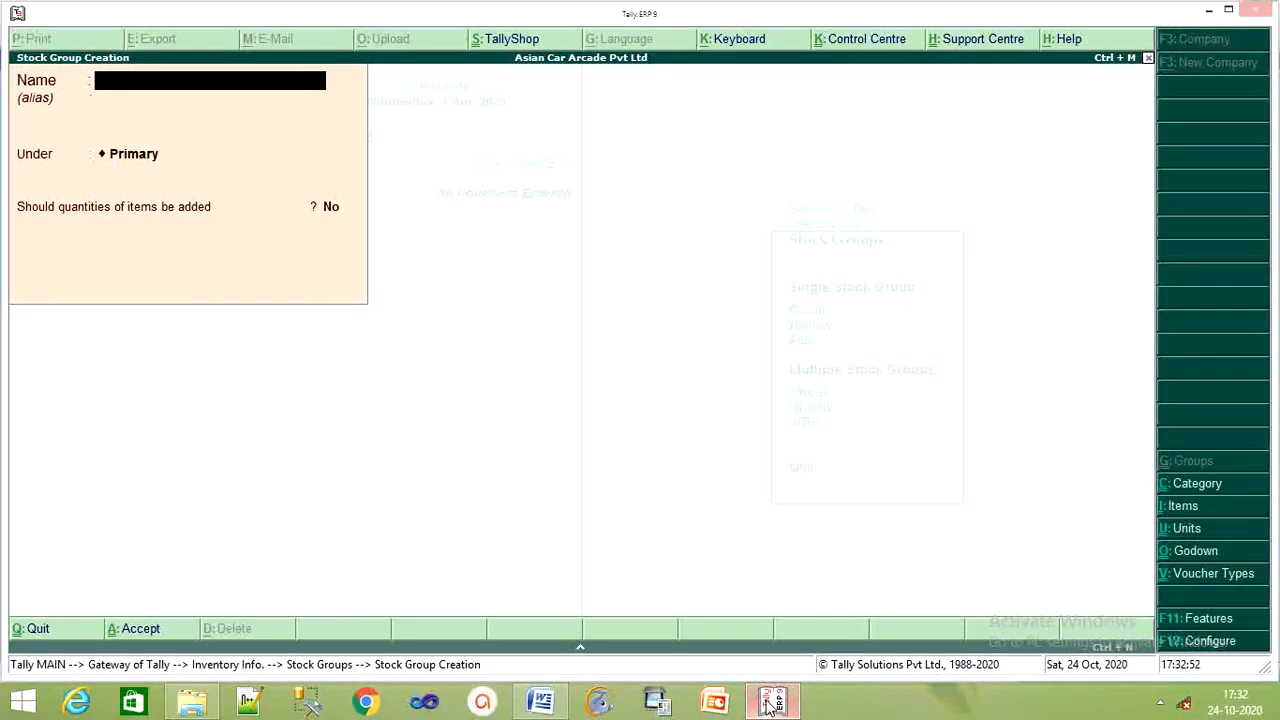
Create the stock groups Maruti, Hyndai and Premiere under Primary.
text(Marut)
key(Return)
key(Return)
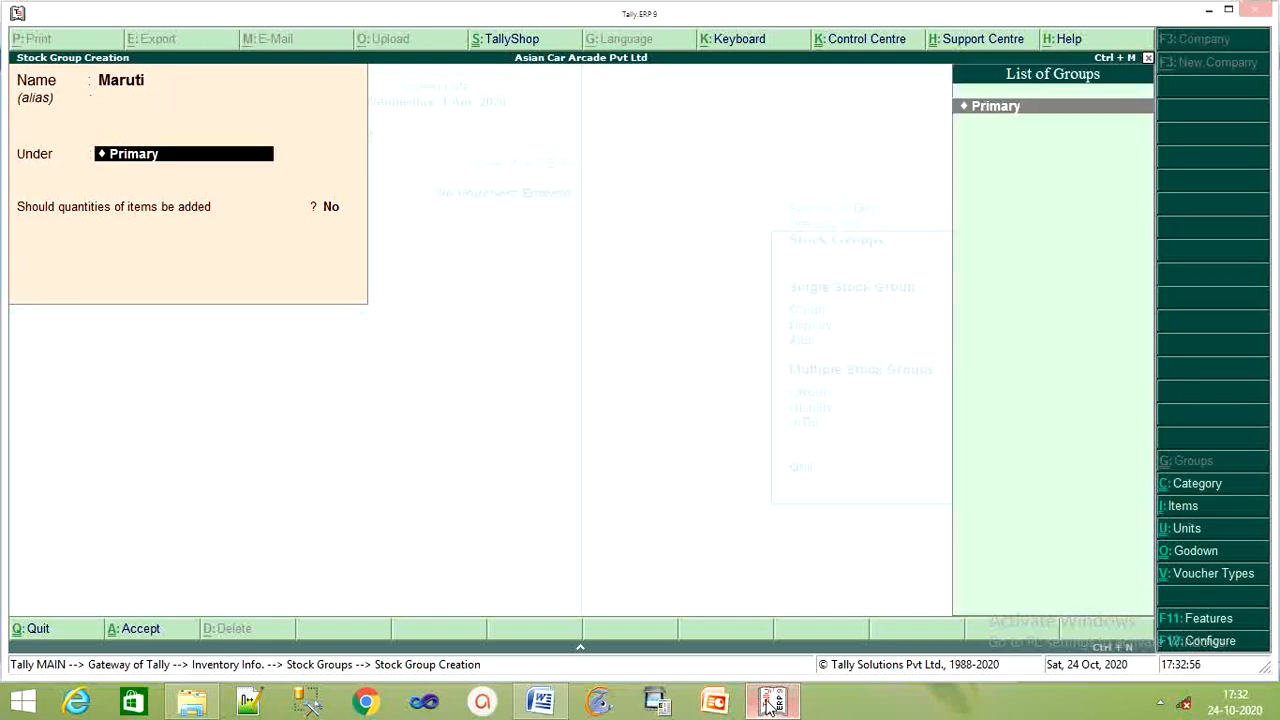
key(Return)
key(Return)
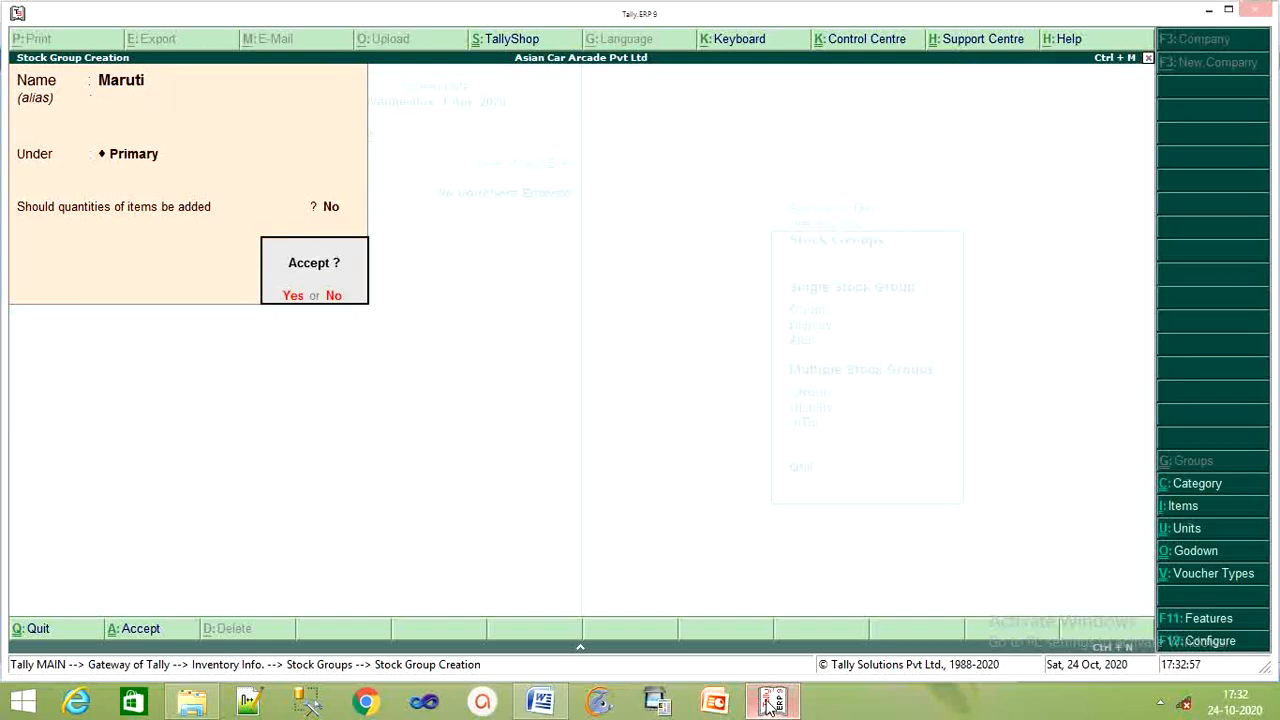
key(Return)
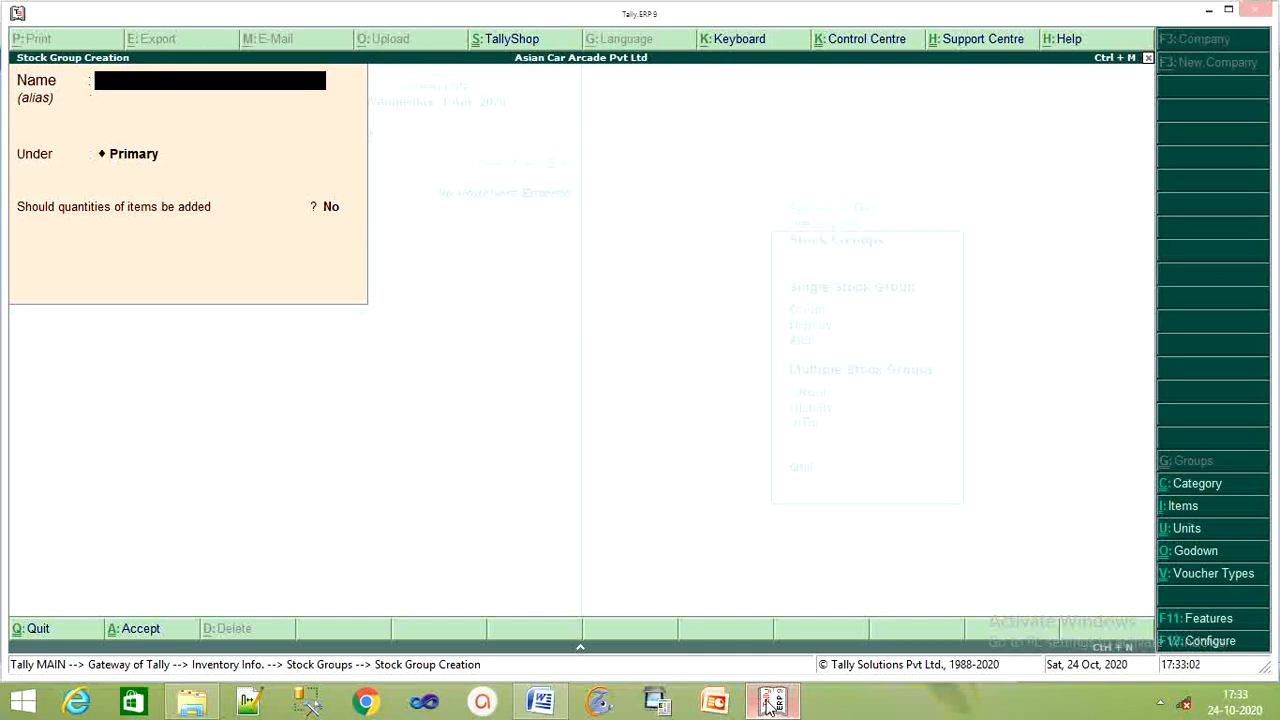
text(Hyndai)
key(Return)
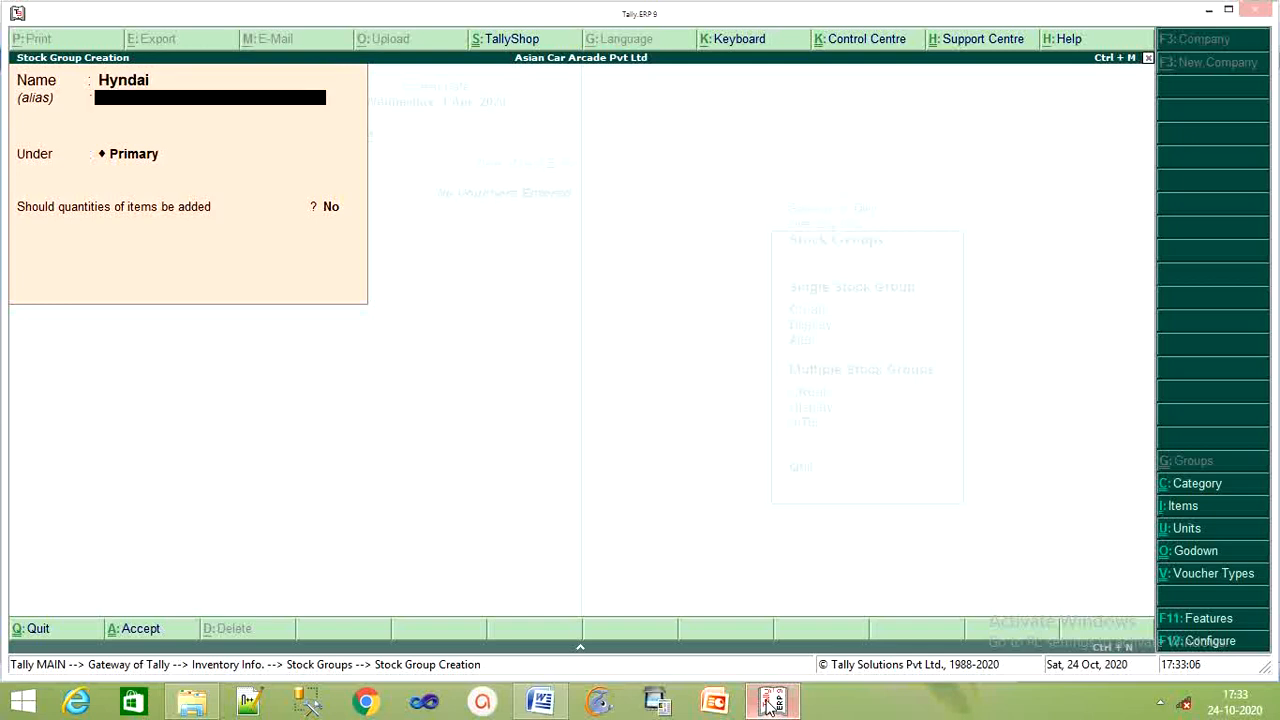
key(Return)
key(Return)
key(Return)
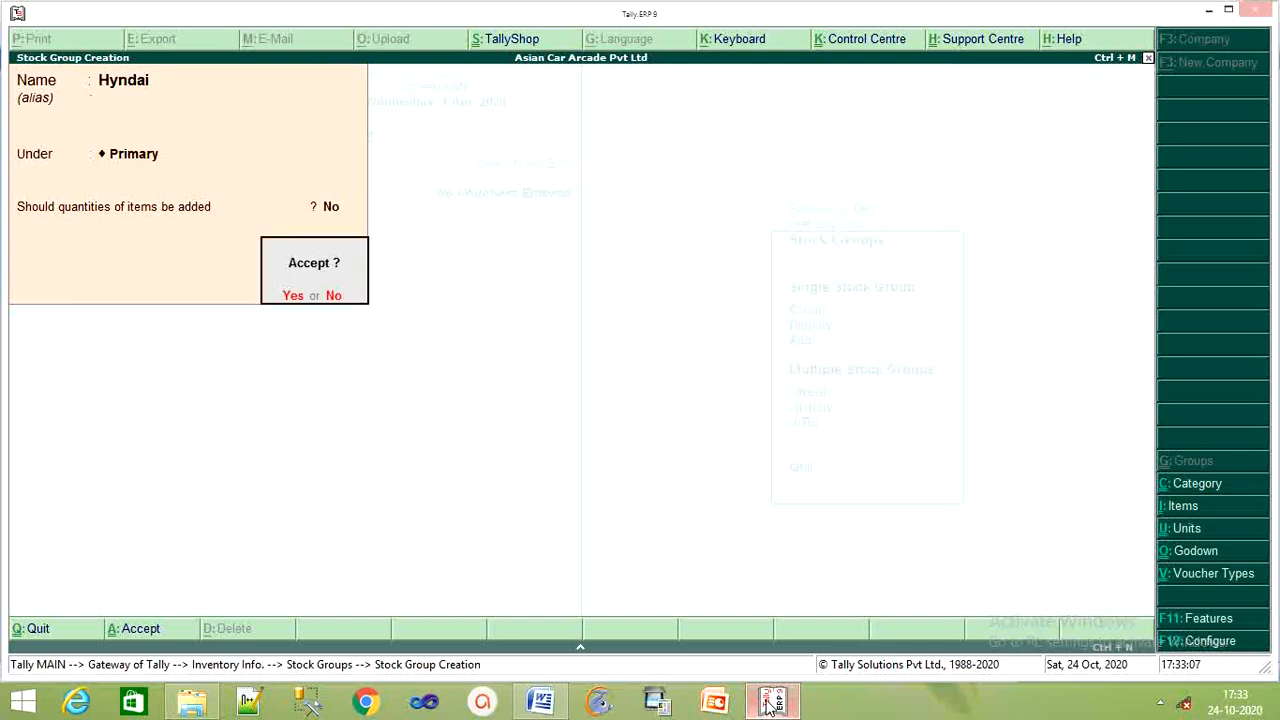
key(Return)
text(Pre)
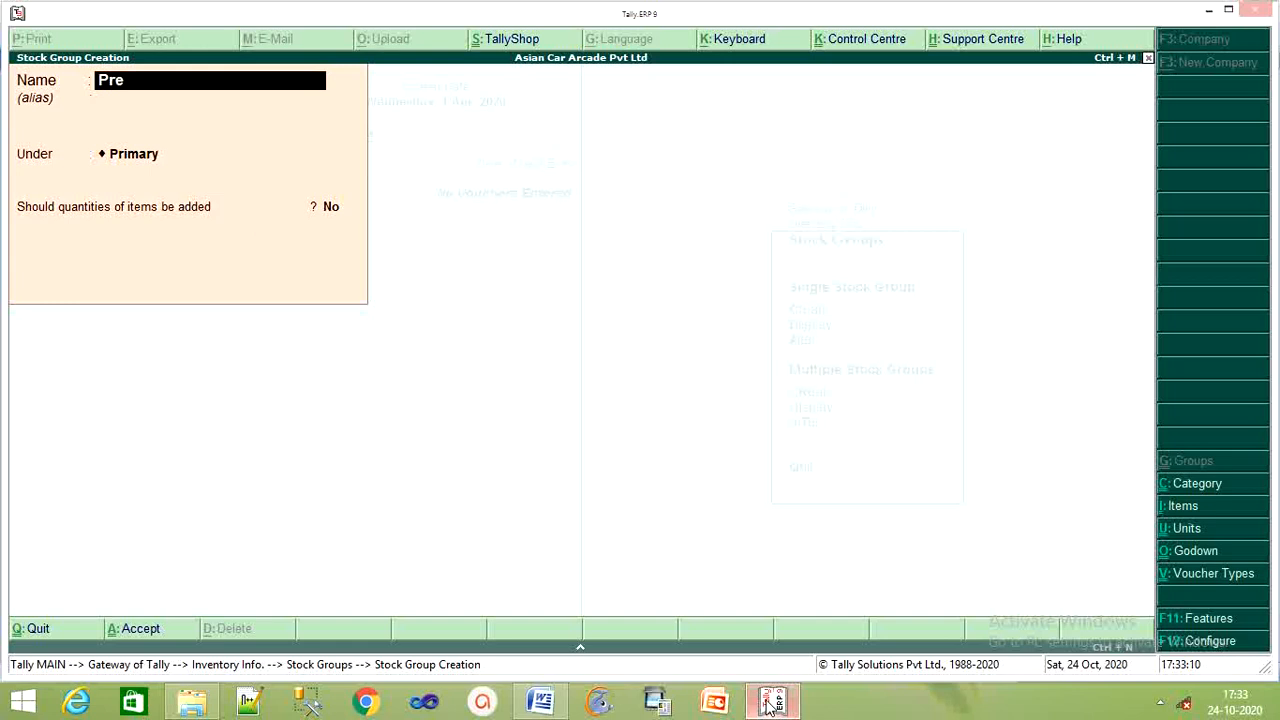
text(miere)
key(Return)
key(Return)
key(Return)
key(Return)
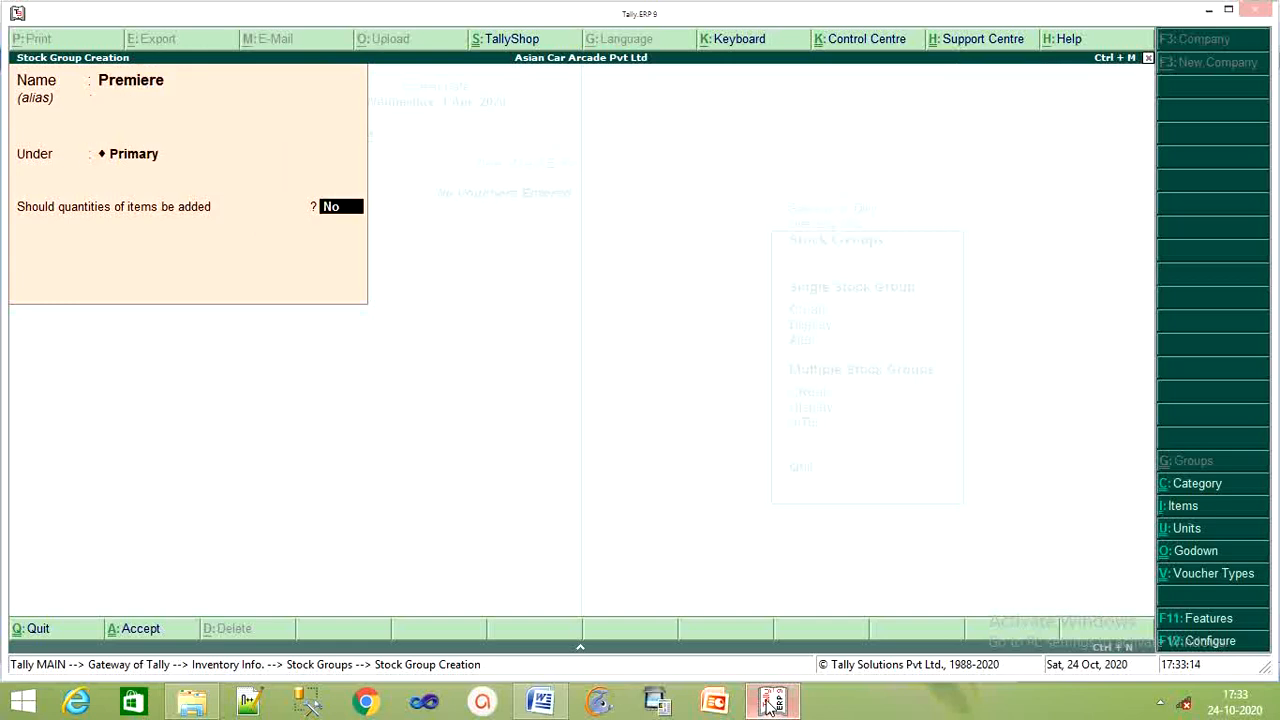
key(Return)
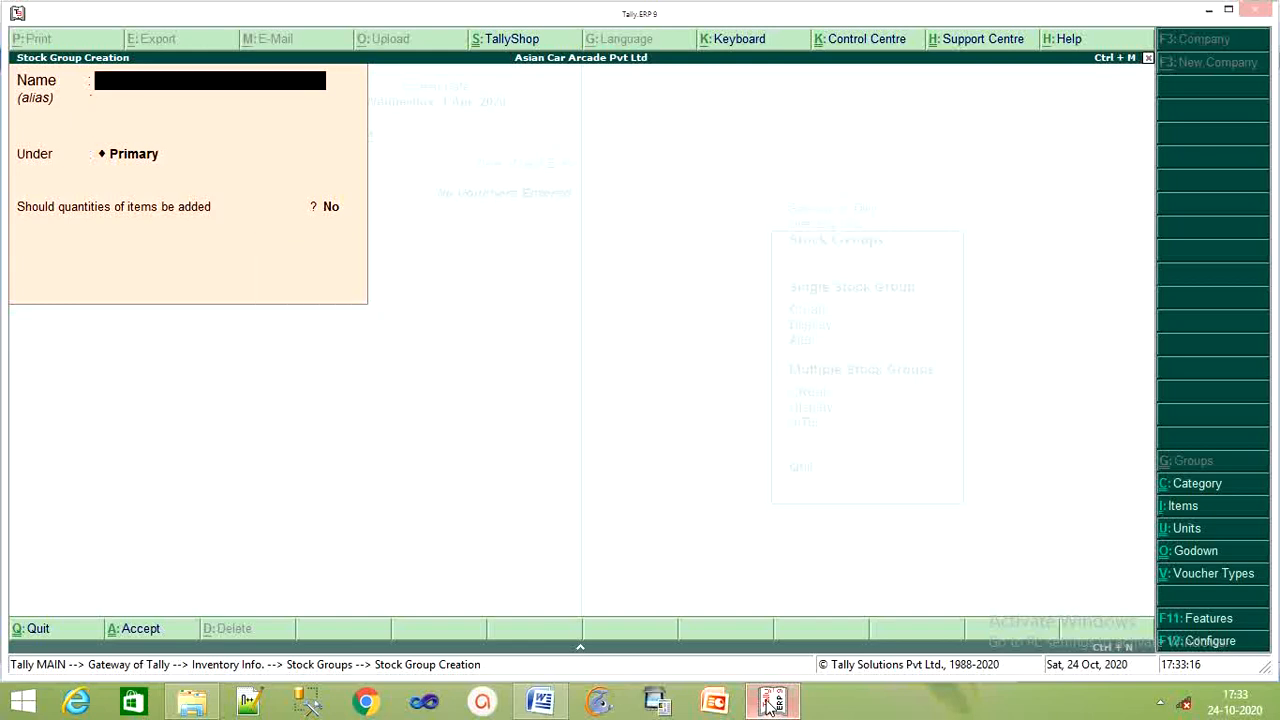
Create the stock groups Tata and Hindustan, then exit back to Inventory Info.
text(Tata)
key(Return)
key(Return)
key(Return)
key(Return)
key(Return)
text(Hindustan)
key(Return)
key(Return)
key(Return)
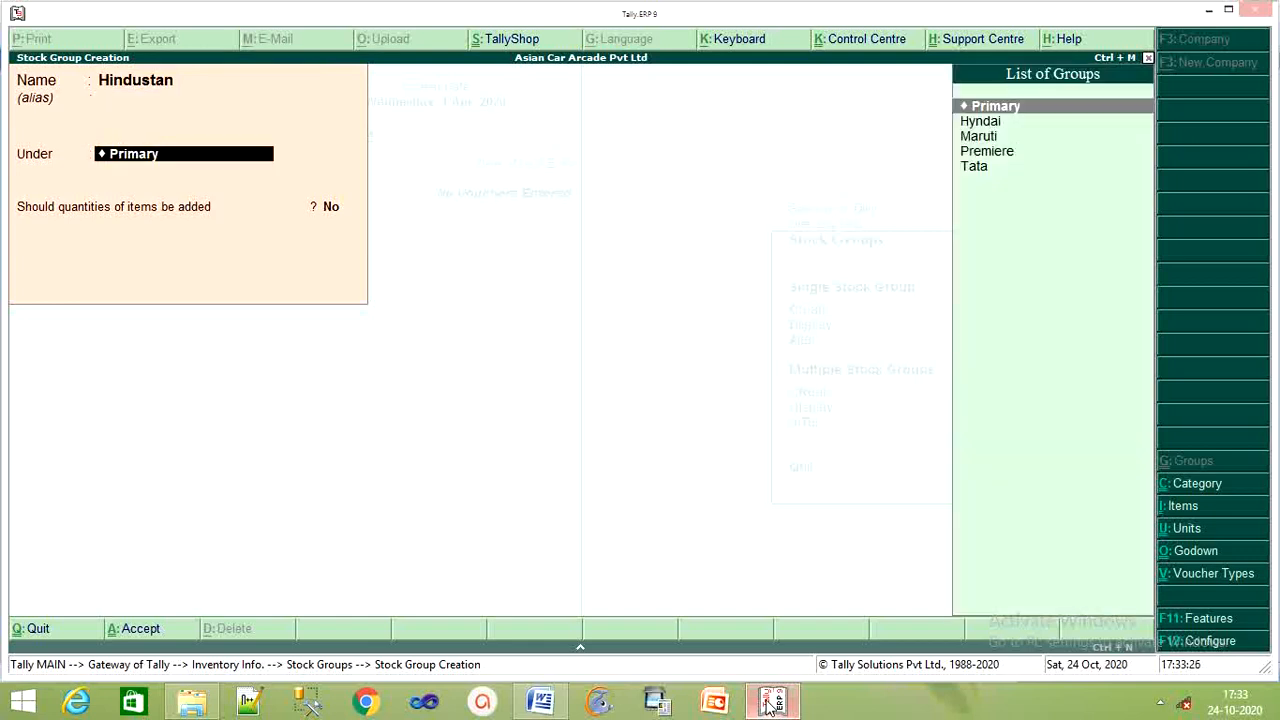
key(Return)
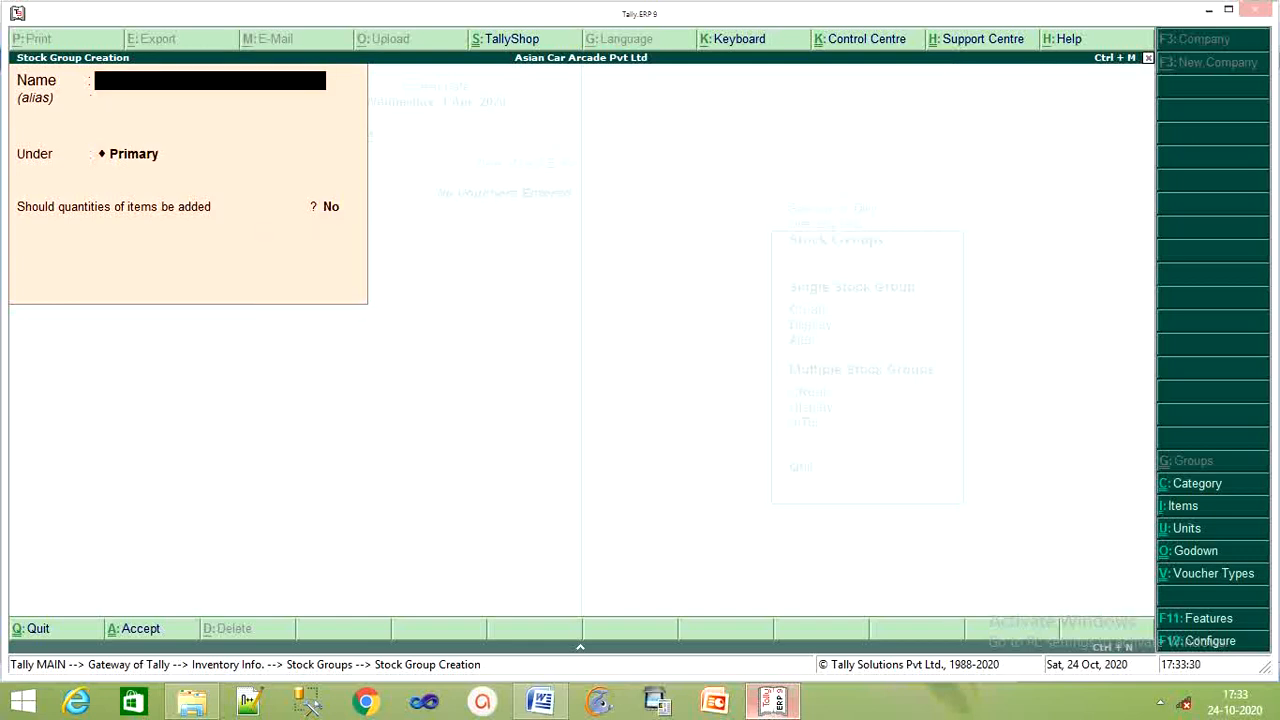
key(Escape)
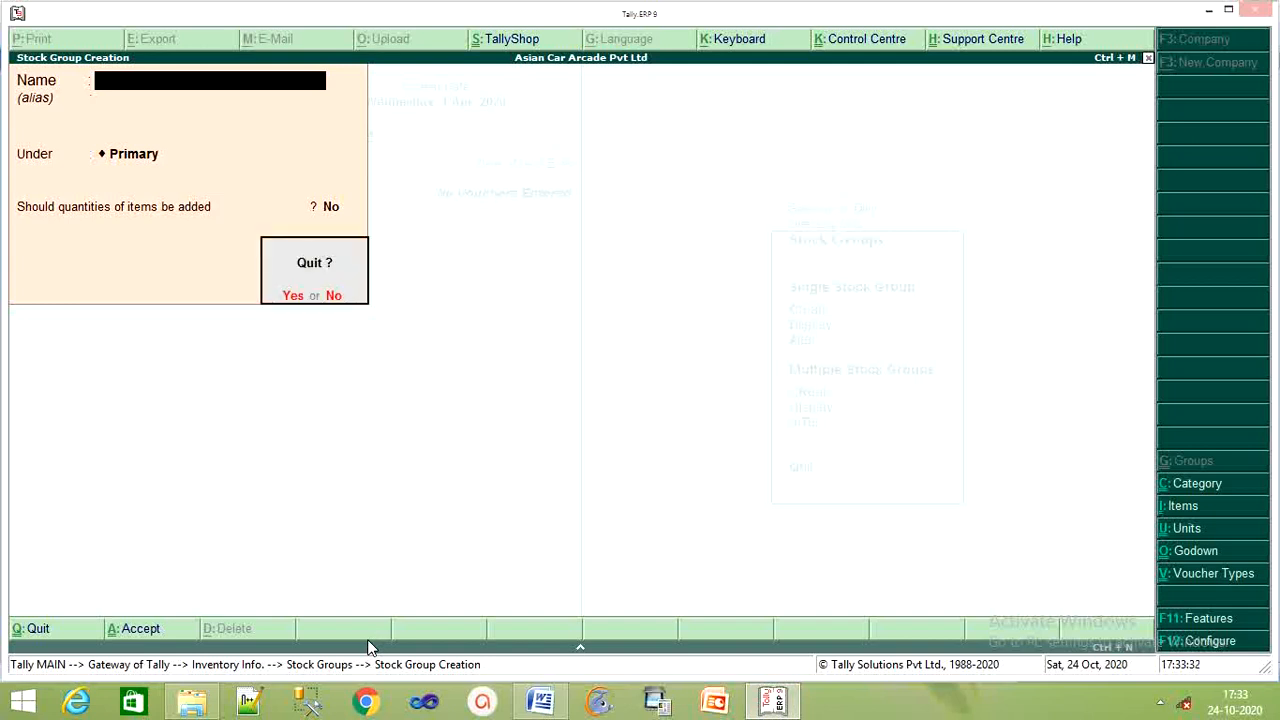
key(Return)
key(Escape)
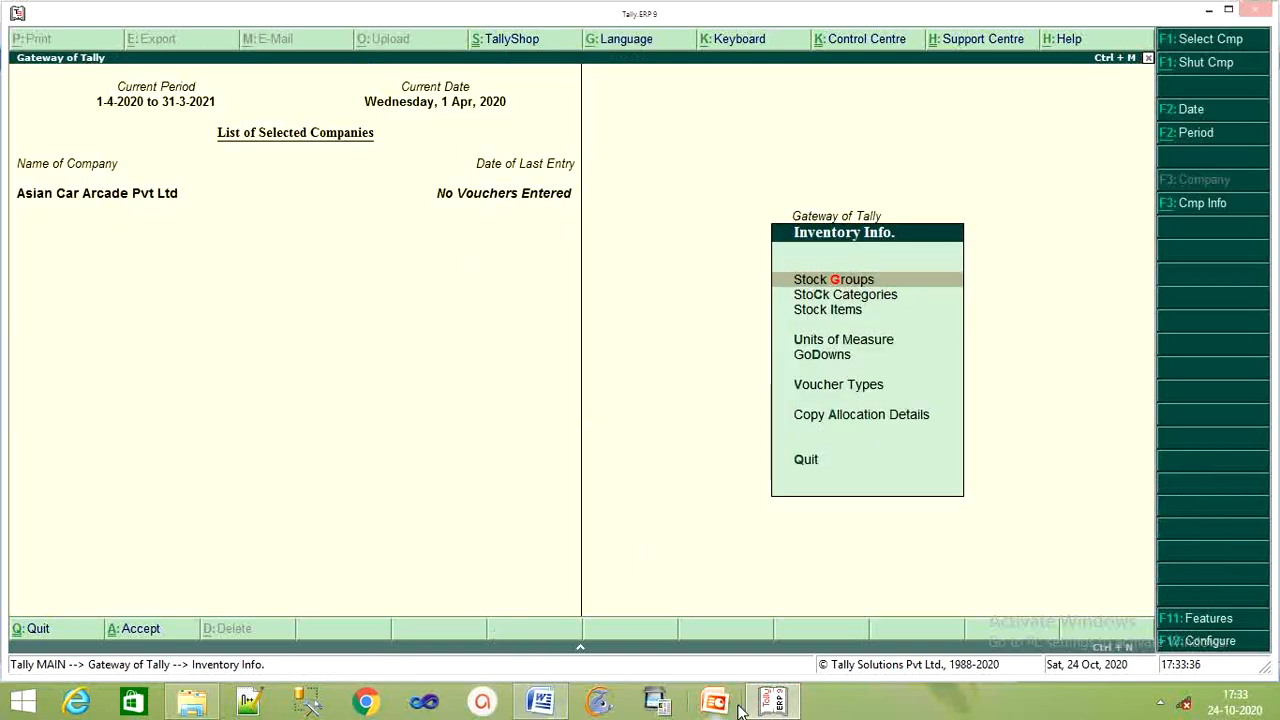
Add the stock category 'Car' under Primary and return to the Stock Categories menu.
click(775, 705)
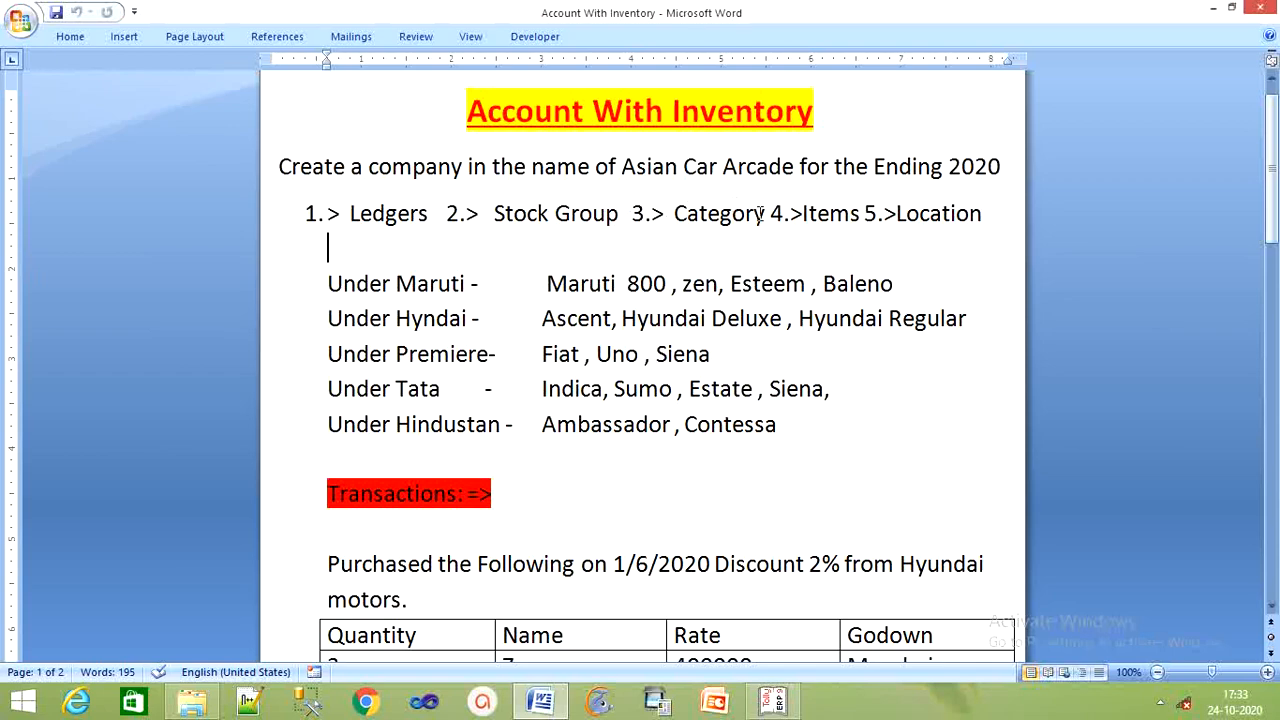
click(796, 706)
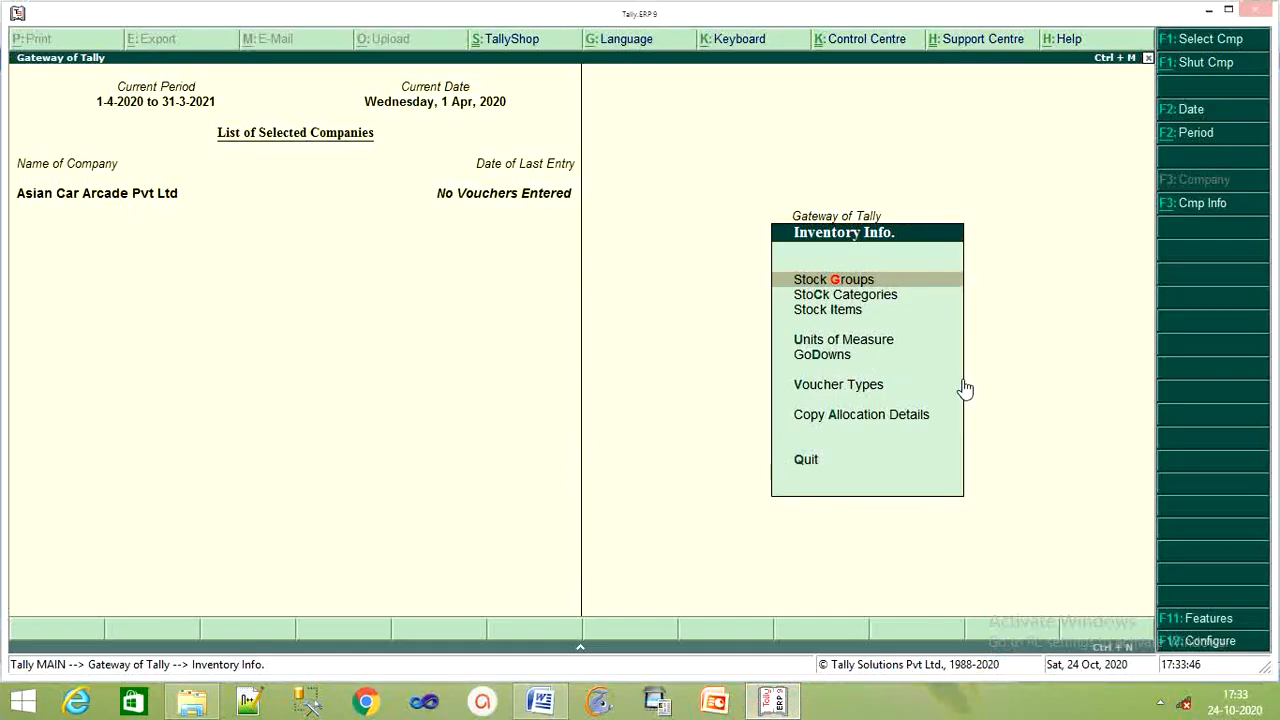
key(Down)
key(Return)
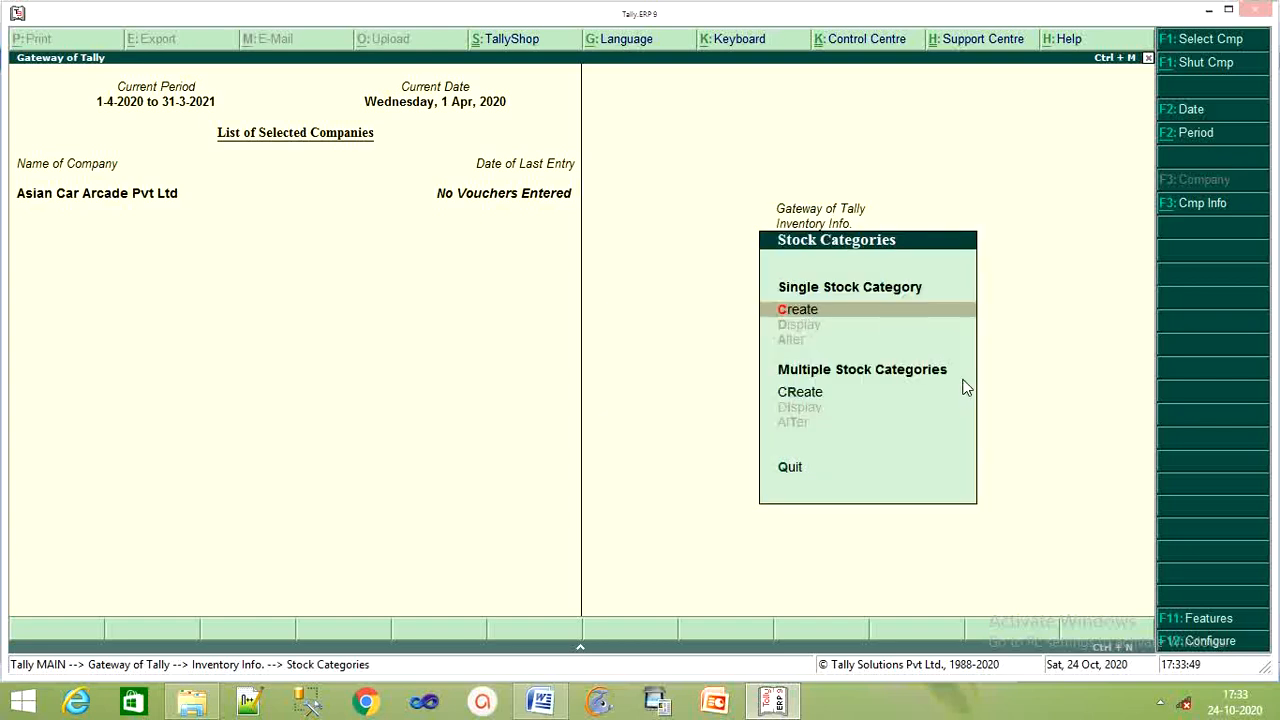
key(Return)
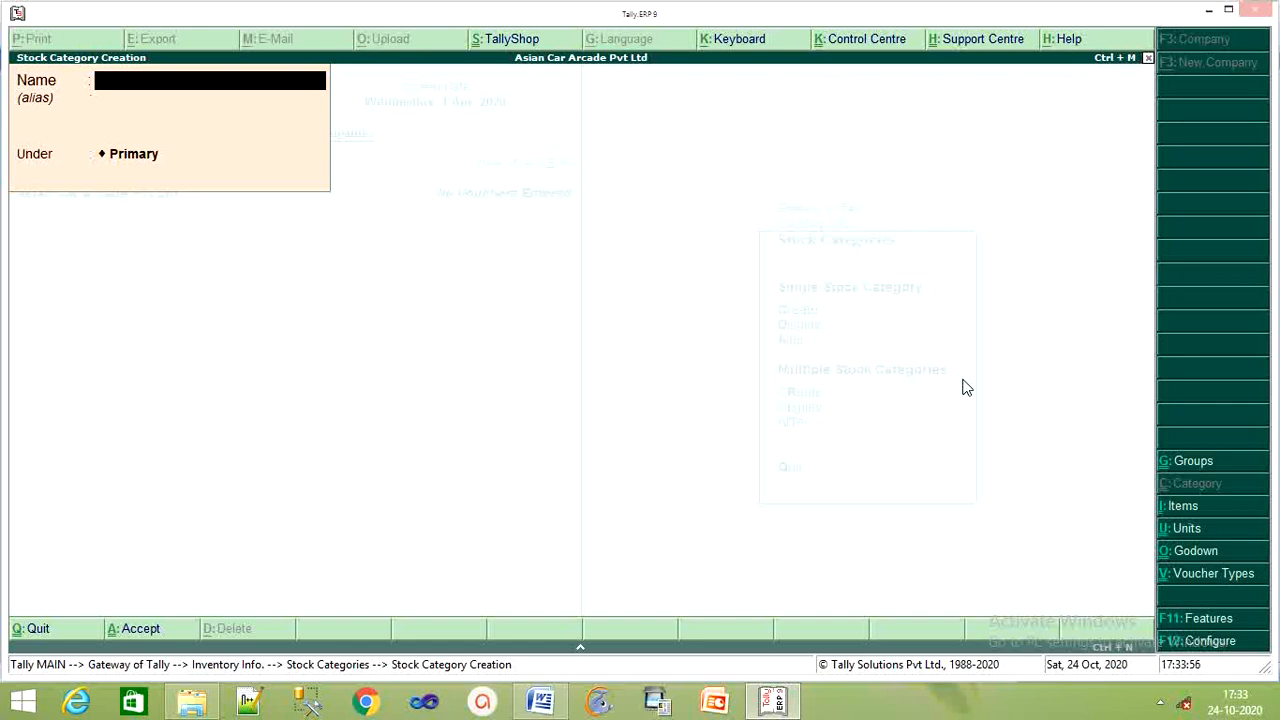
text(Car)
key(Return)
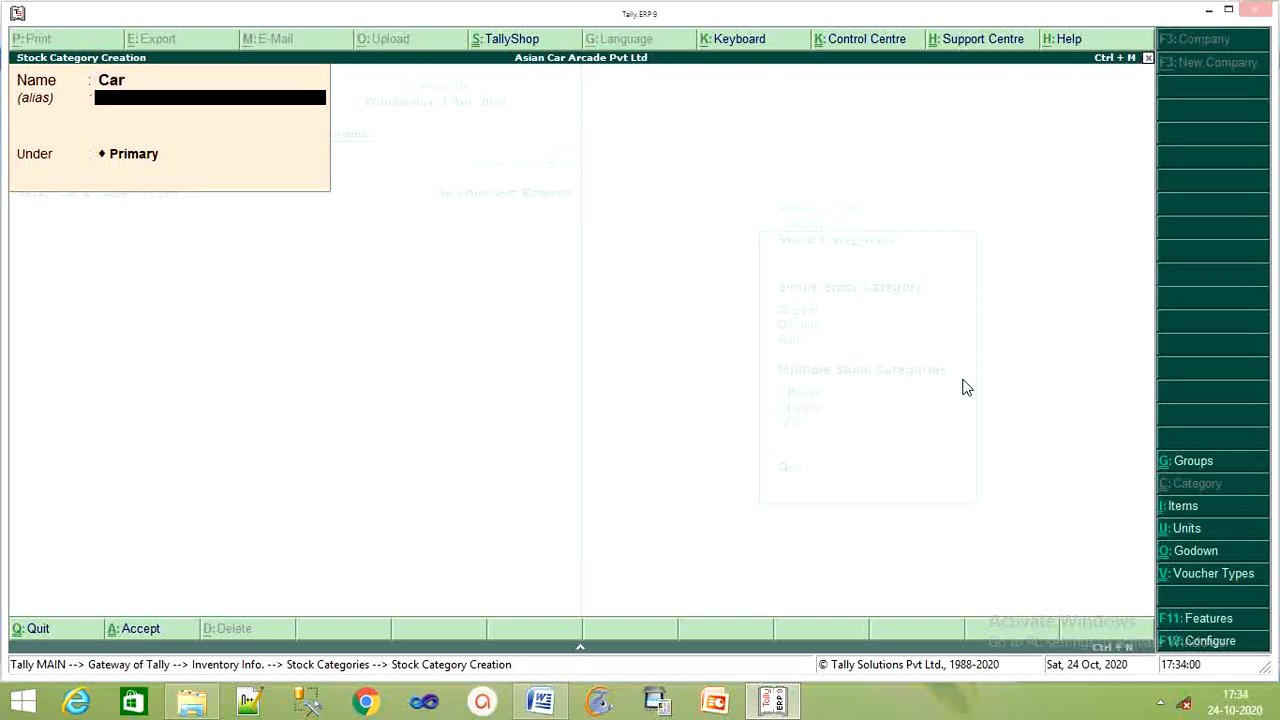
key(Return)
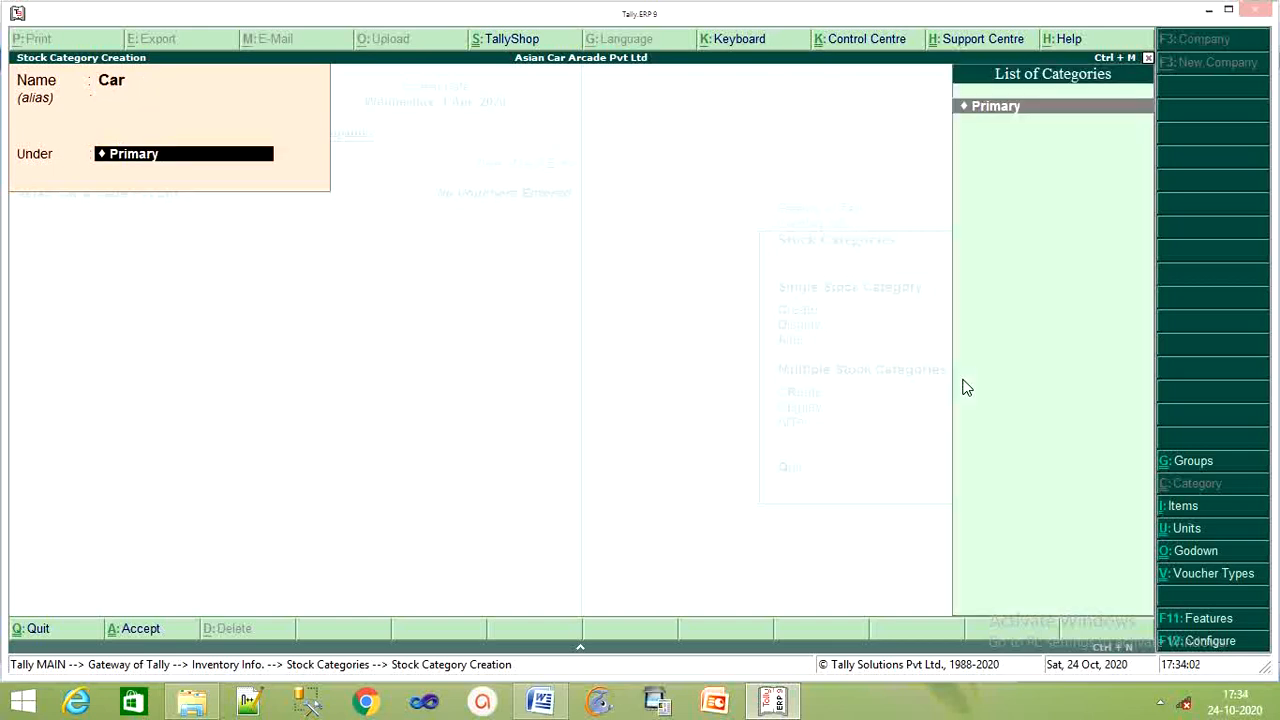
key(Return)
key(Return)
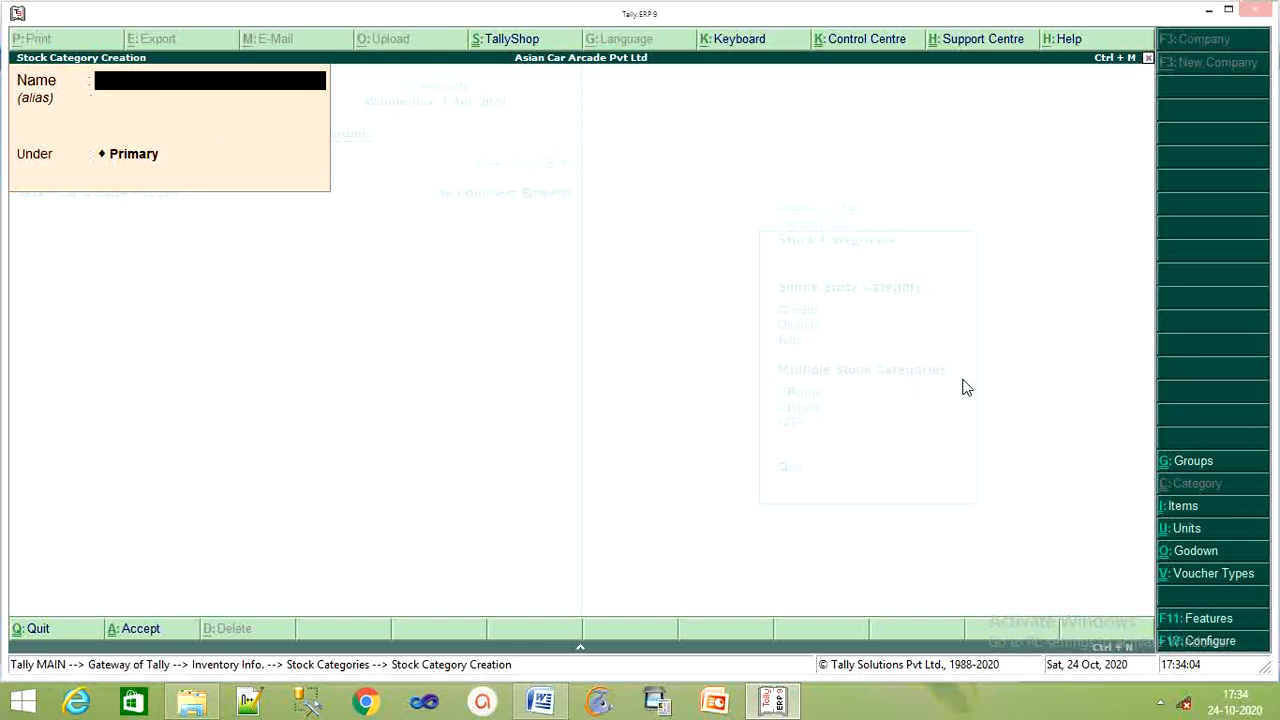
key(Escape)
key(Return)
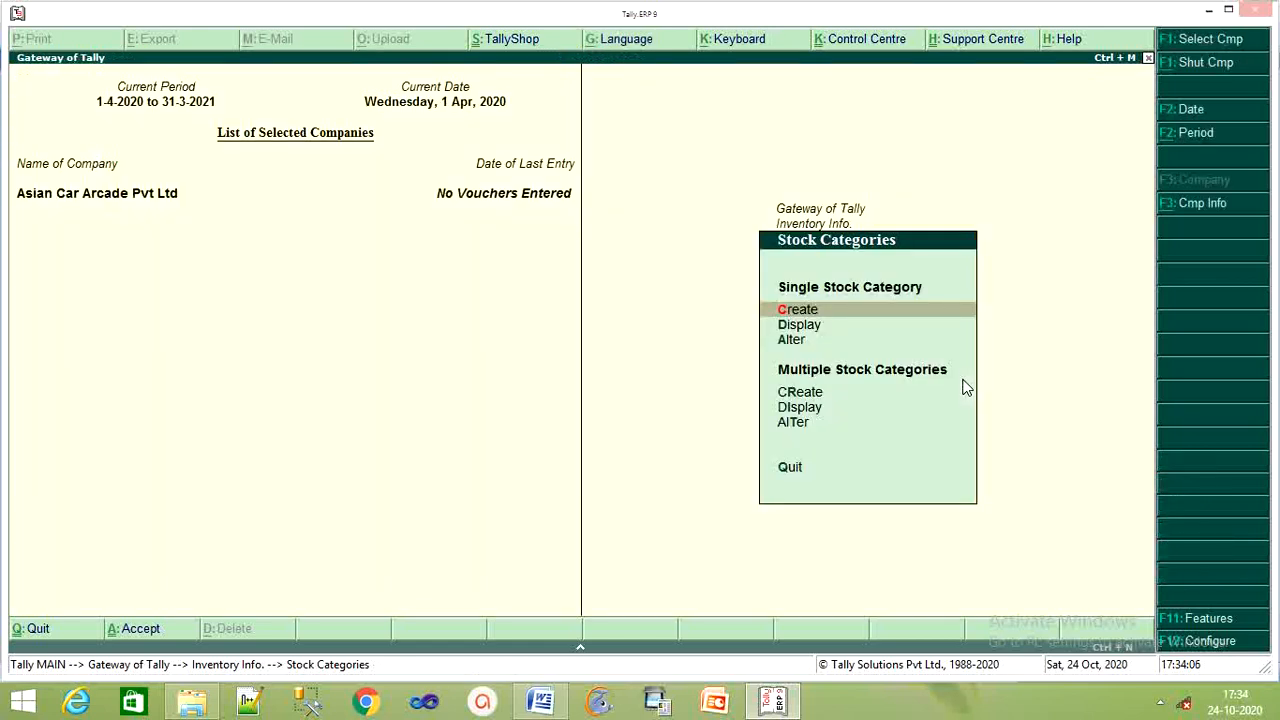
key(Escape)
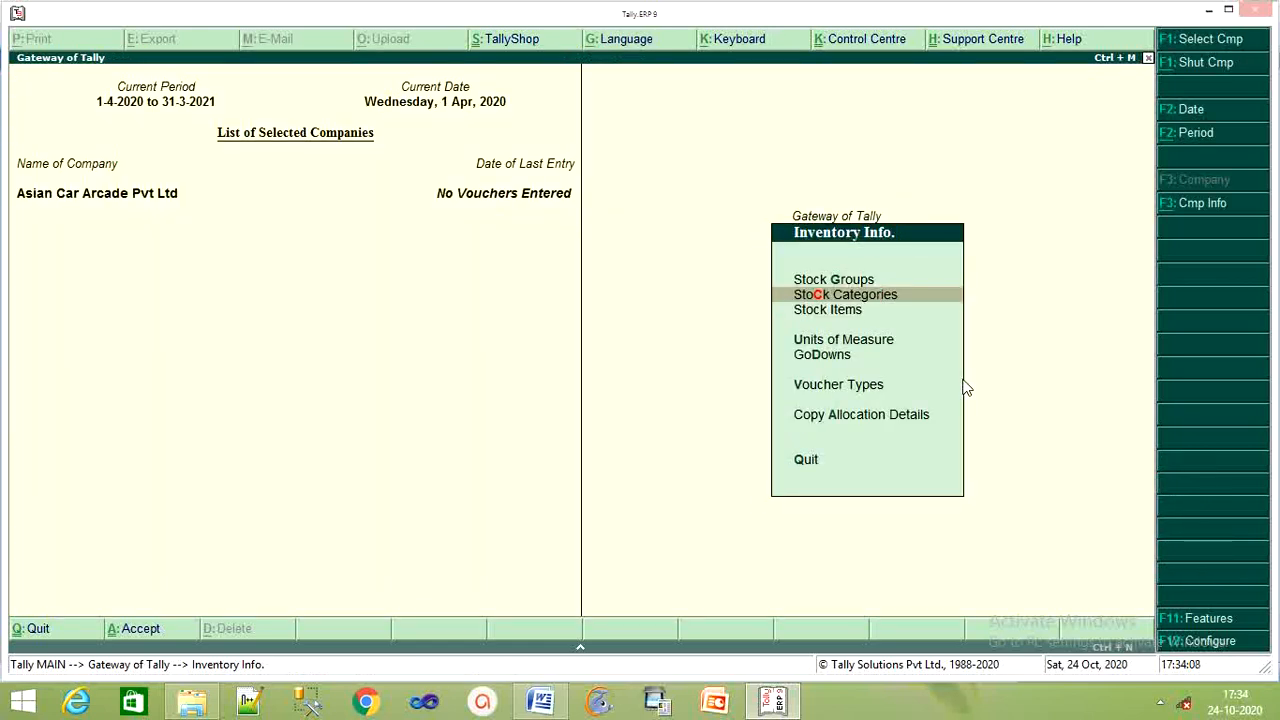
Start stock item 'Maruti 800' under the Maruti group with category Car.
key(Down)
key(Return)
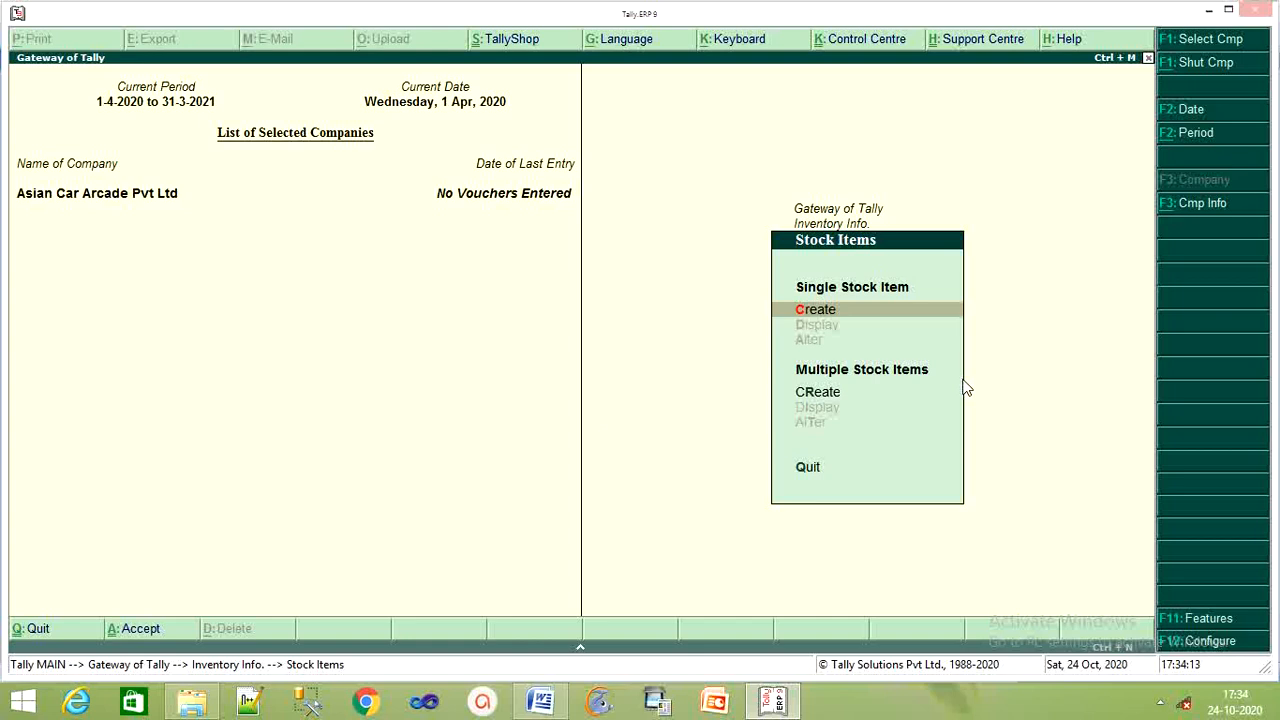
key(Return)
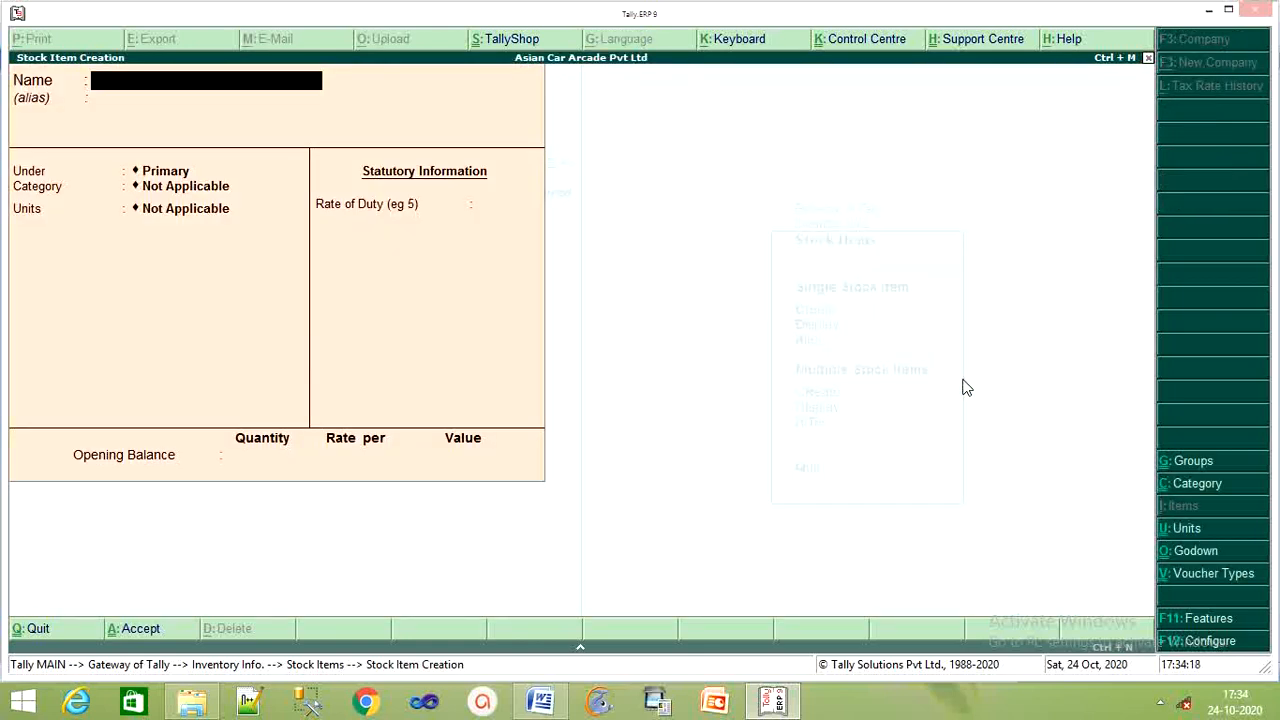
click(521, 707)
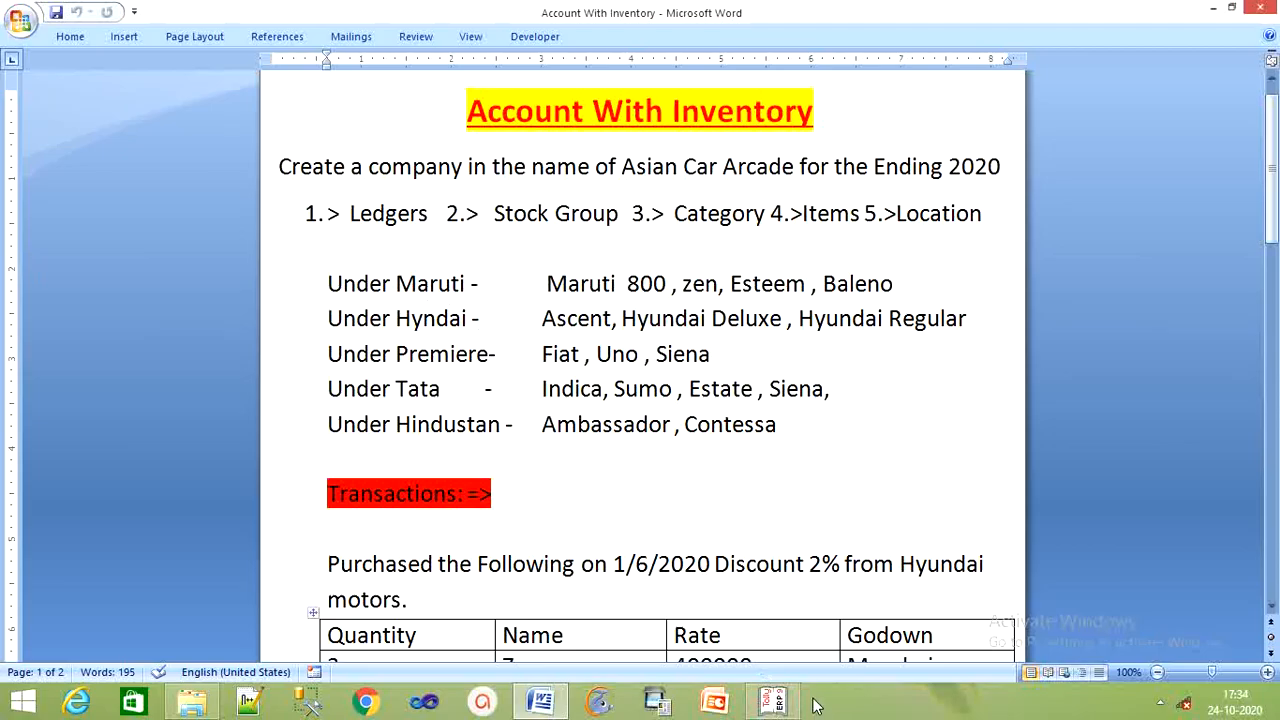
click(773, 702)
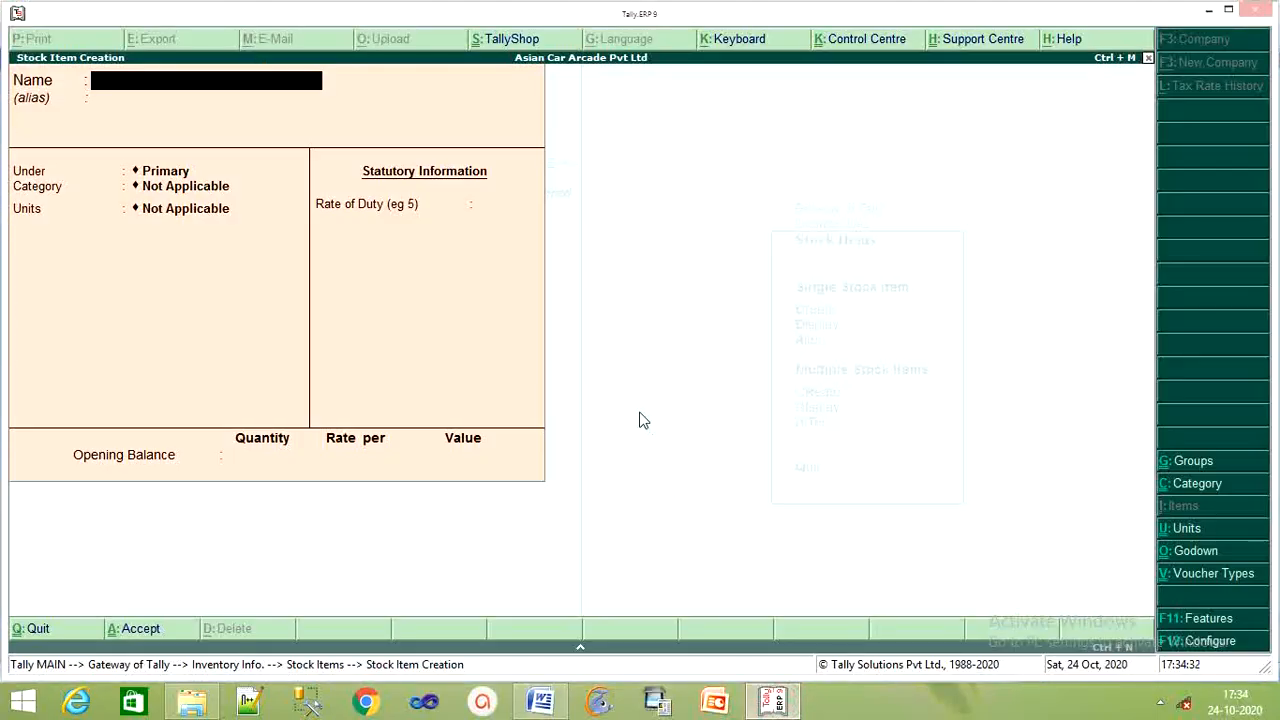
text(Maruti 800)
key(Return)
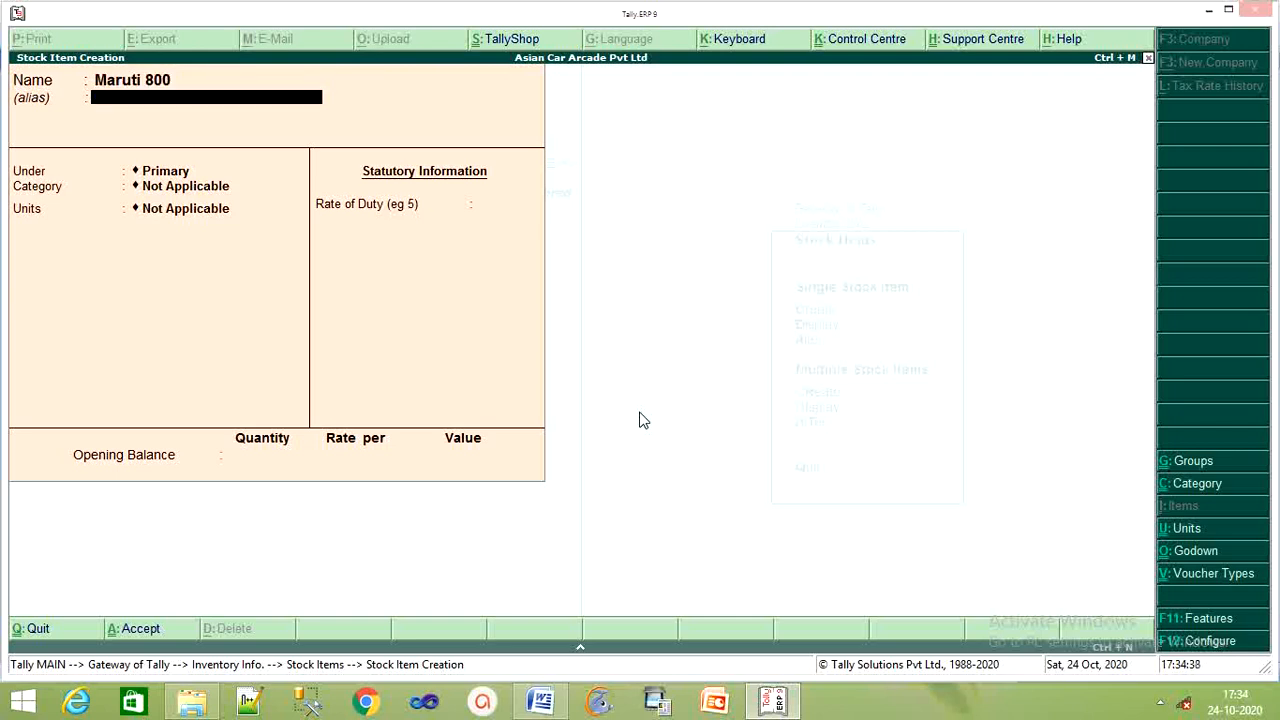
key(Return)
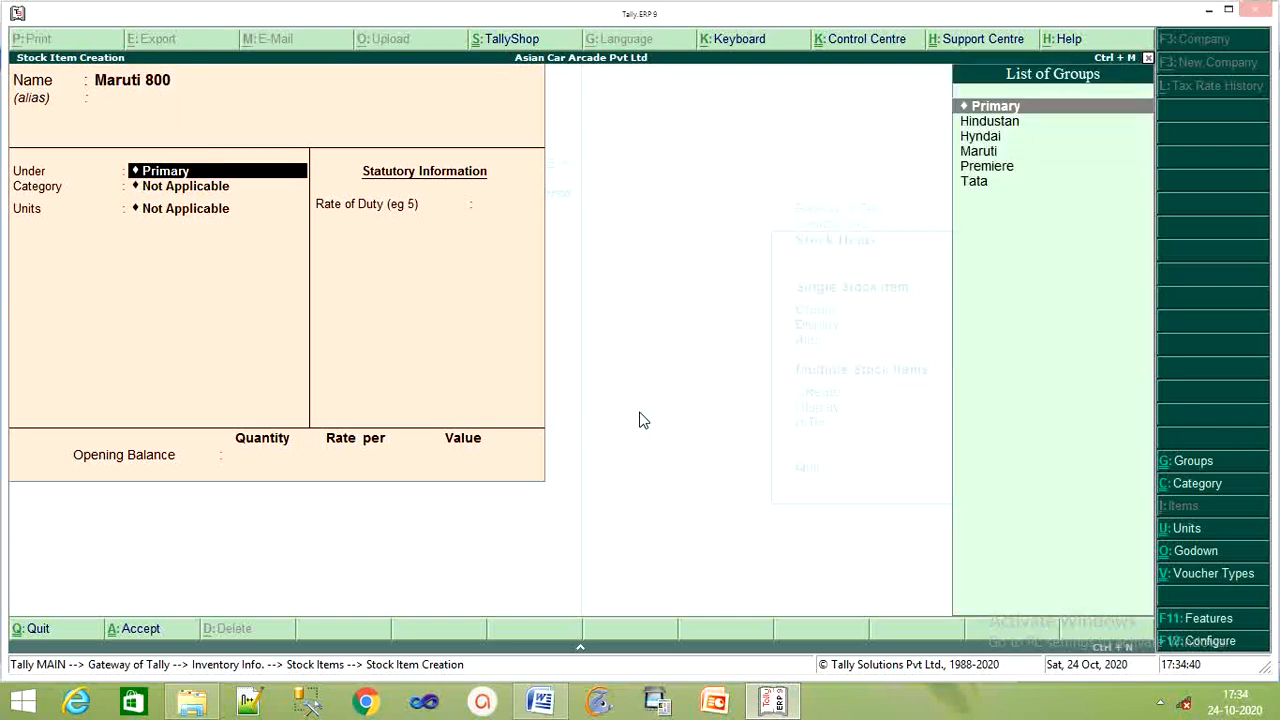
key(Down)
key(Down)
key(Down)
key(Return)
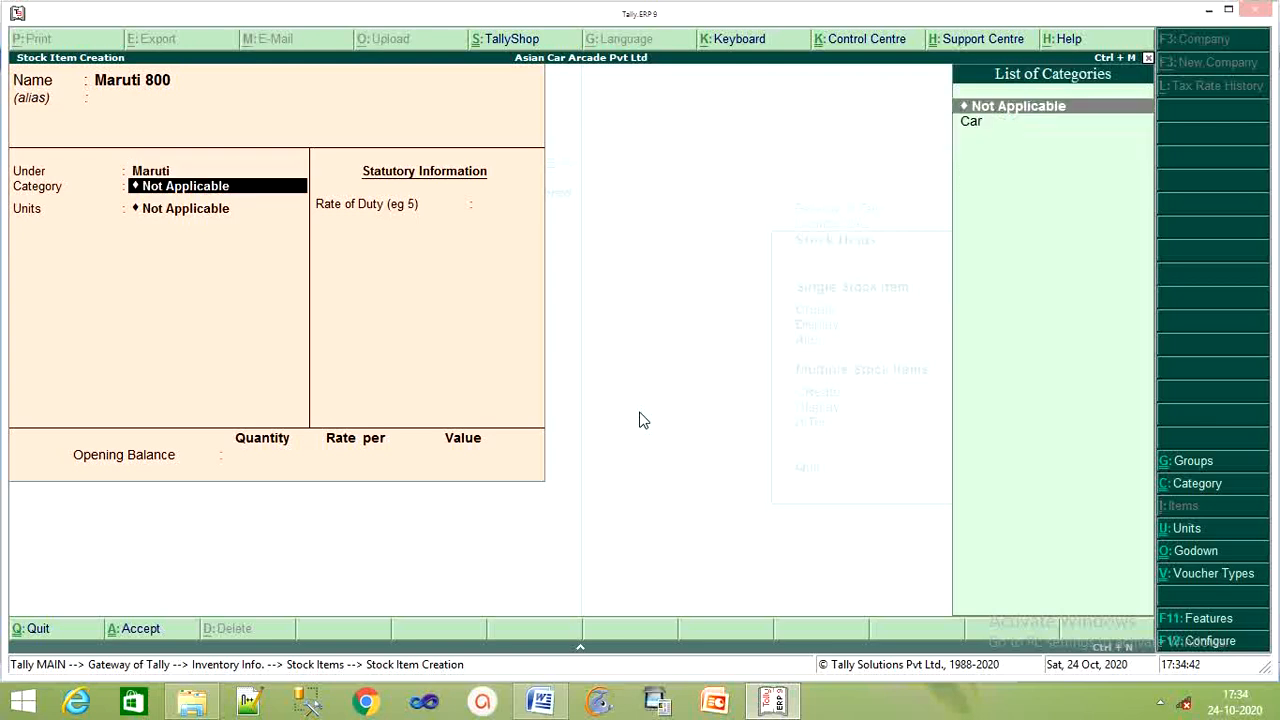
key(Down)
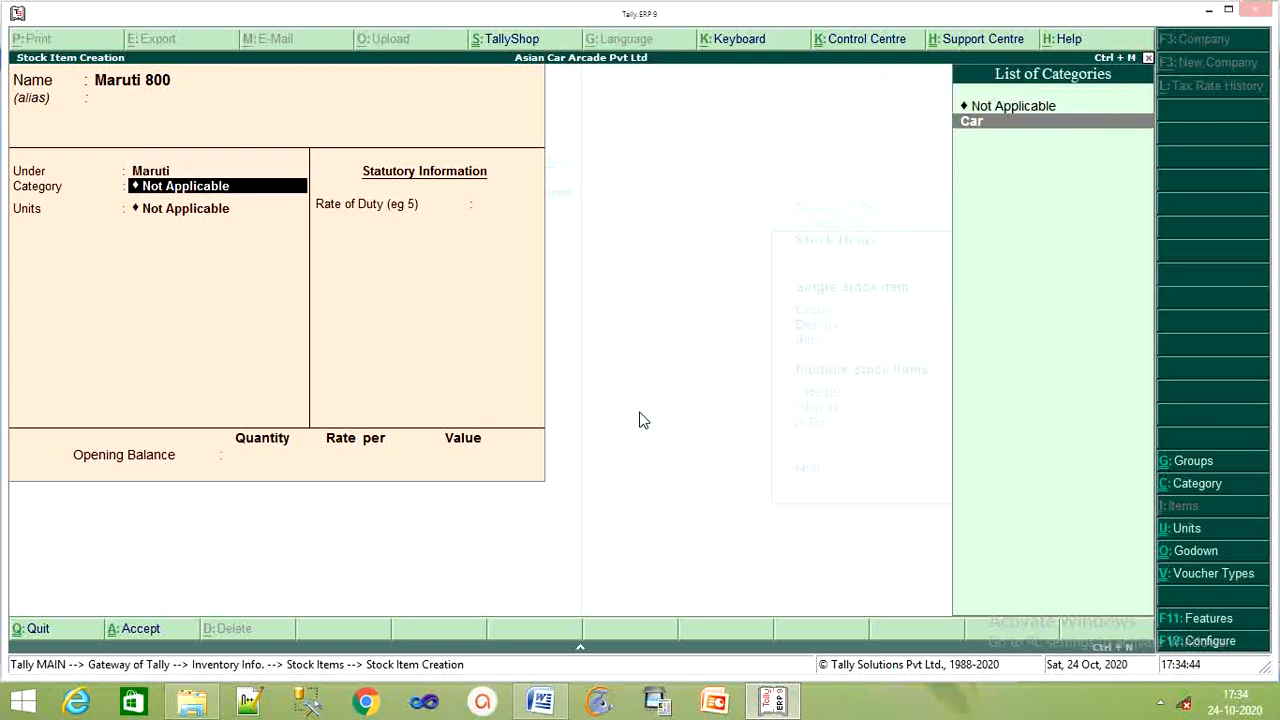
key(Return)
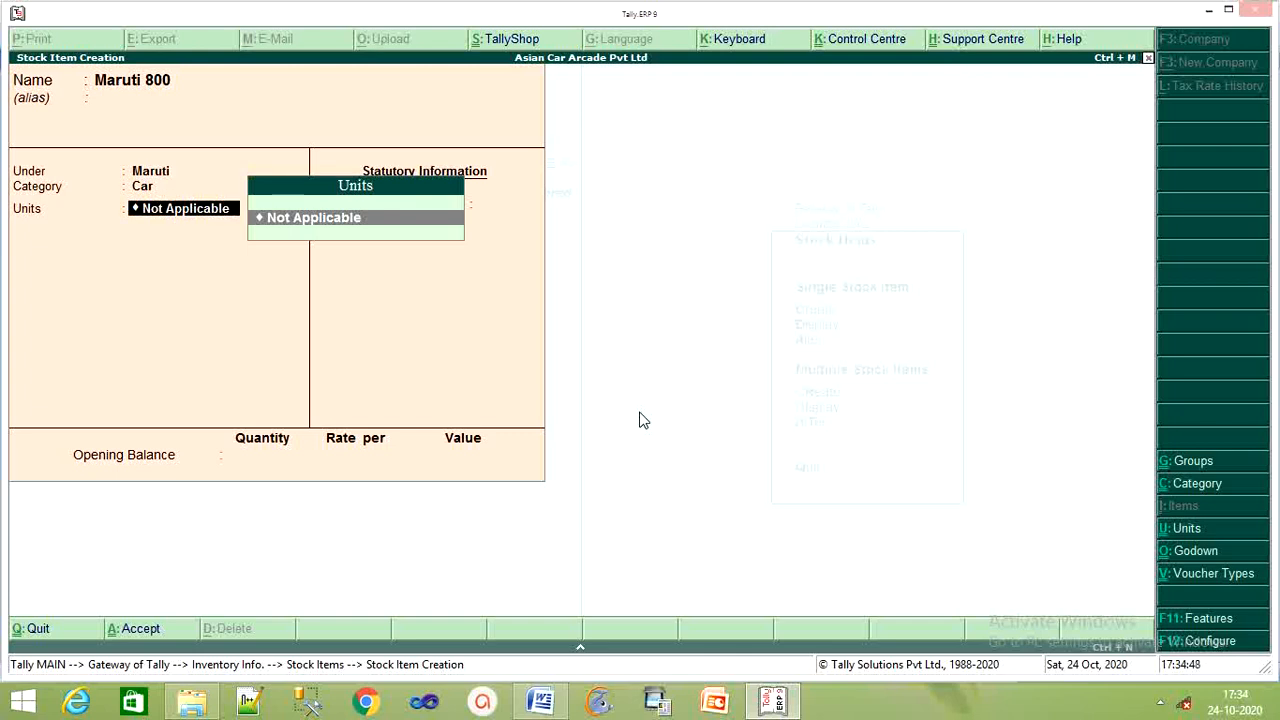
Create the unit pcs (Peces), assign it to Maruti 800, and leave the duty rate at 0.
key(alt+c)
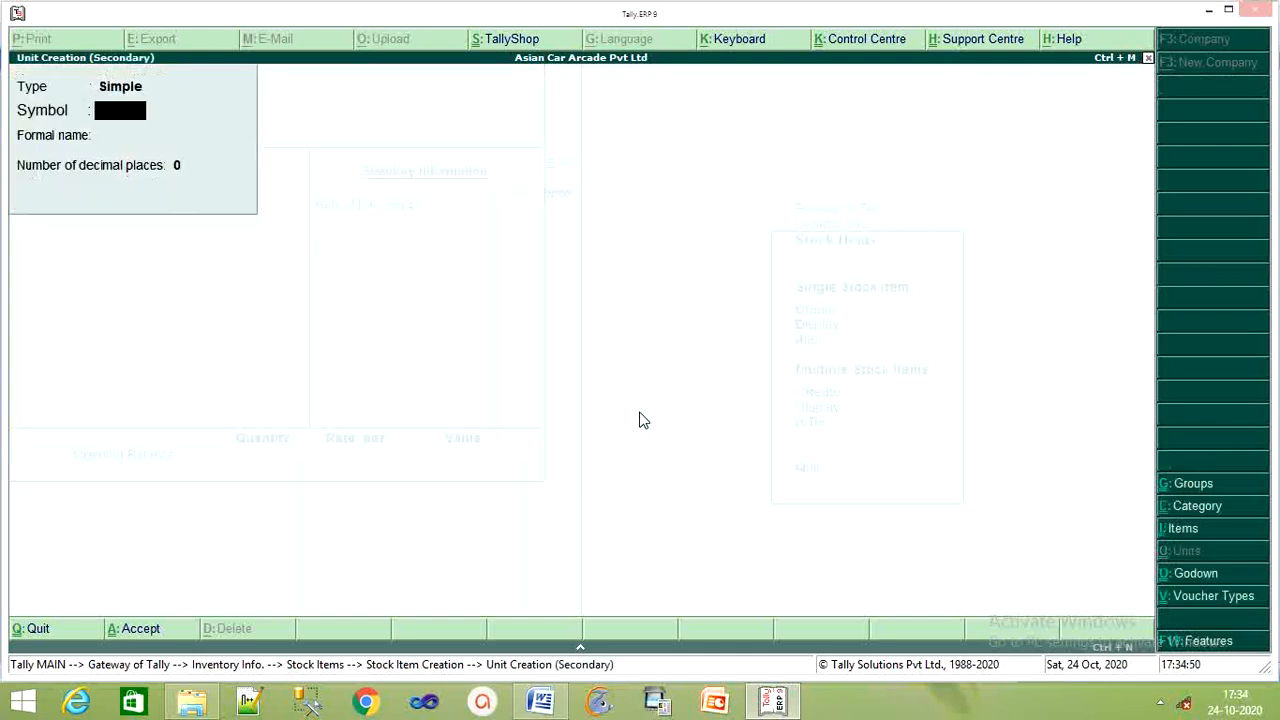
text(pcs)
key(Return)
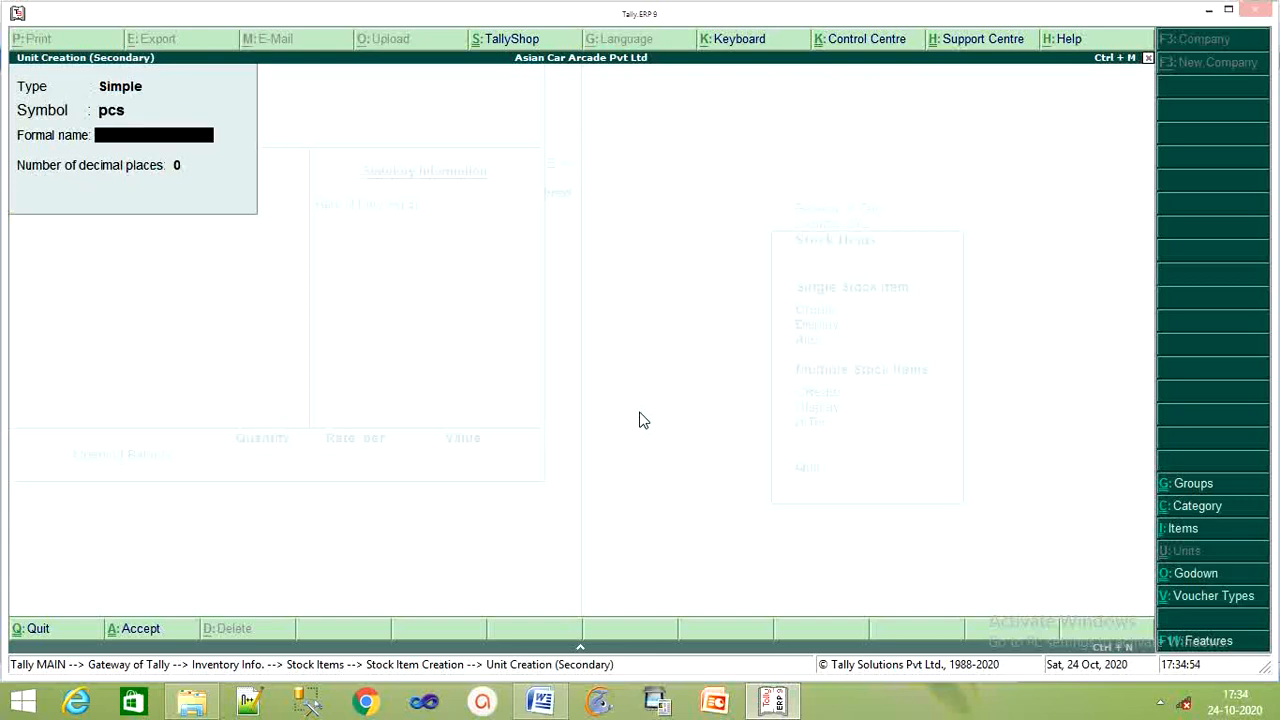
text(Peces)
key(Return)
key(Return)
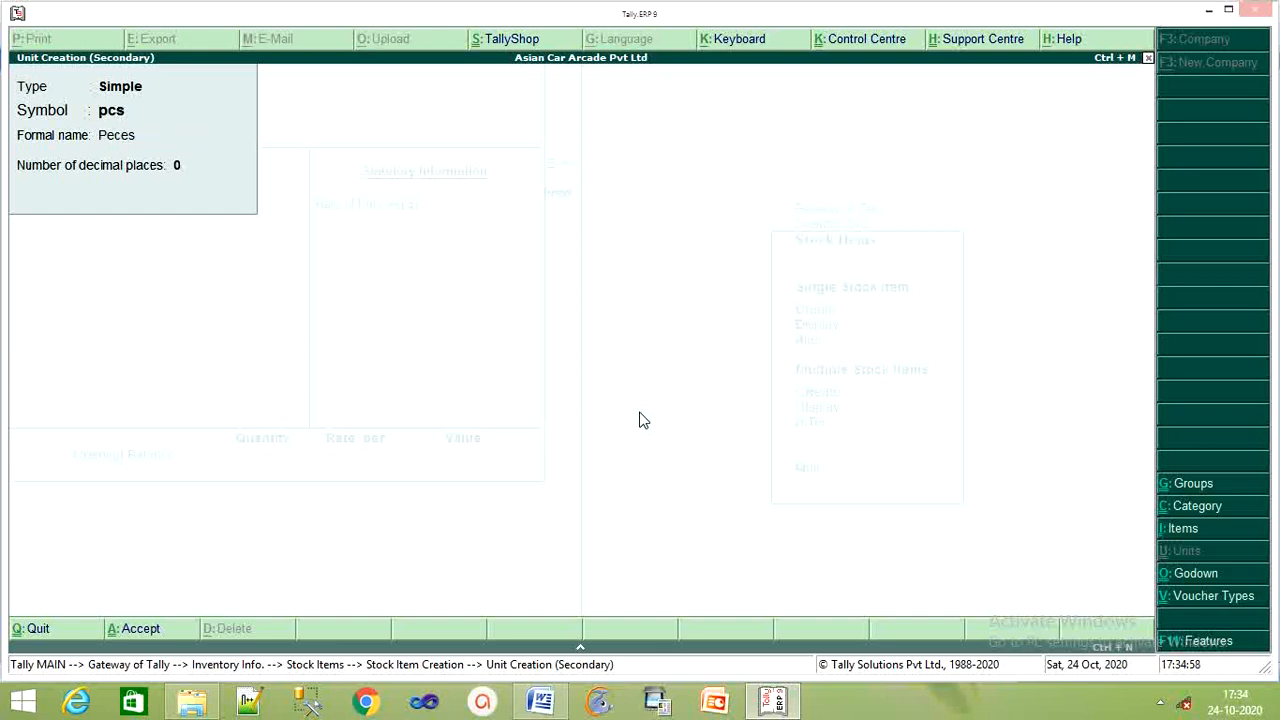
key(Return)
key(Return)
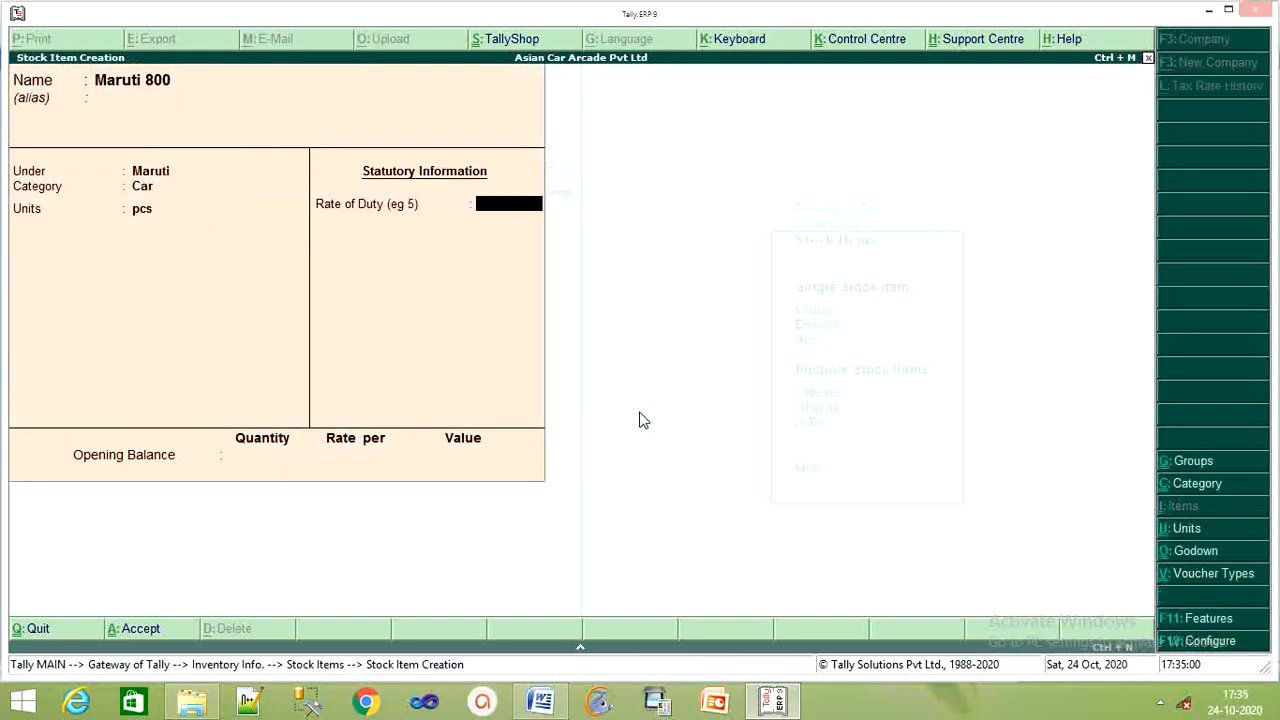
key(Return)
key(Return)
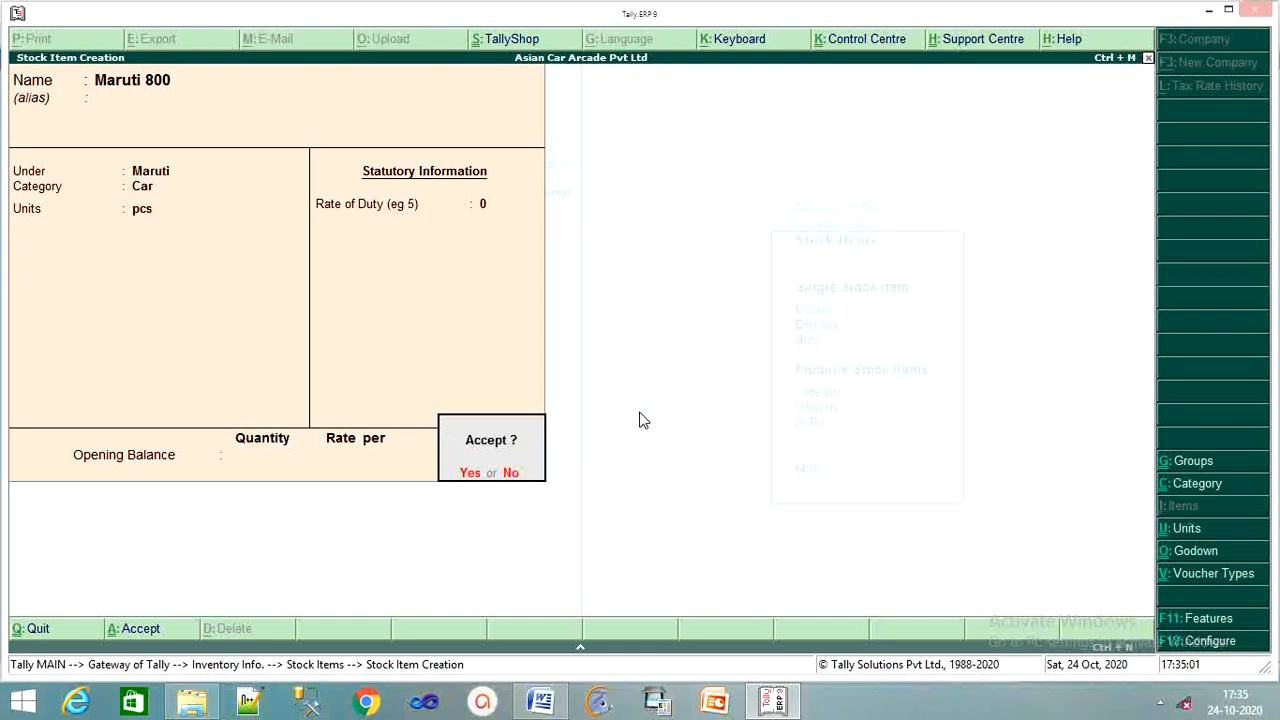
key(Return)
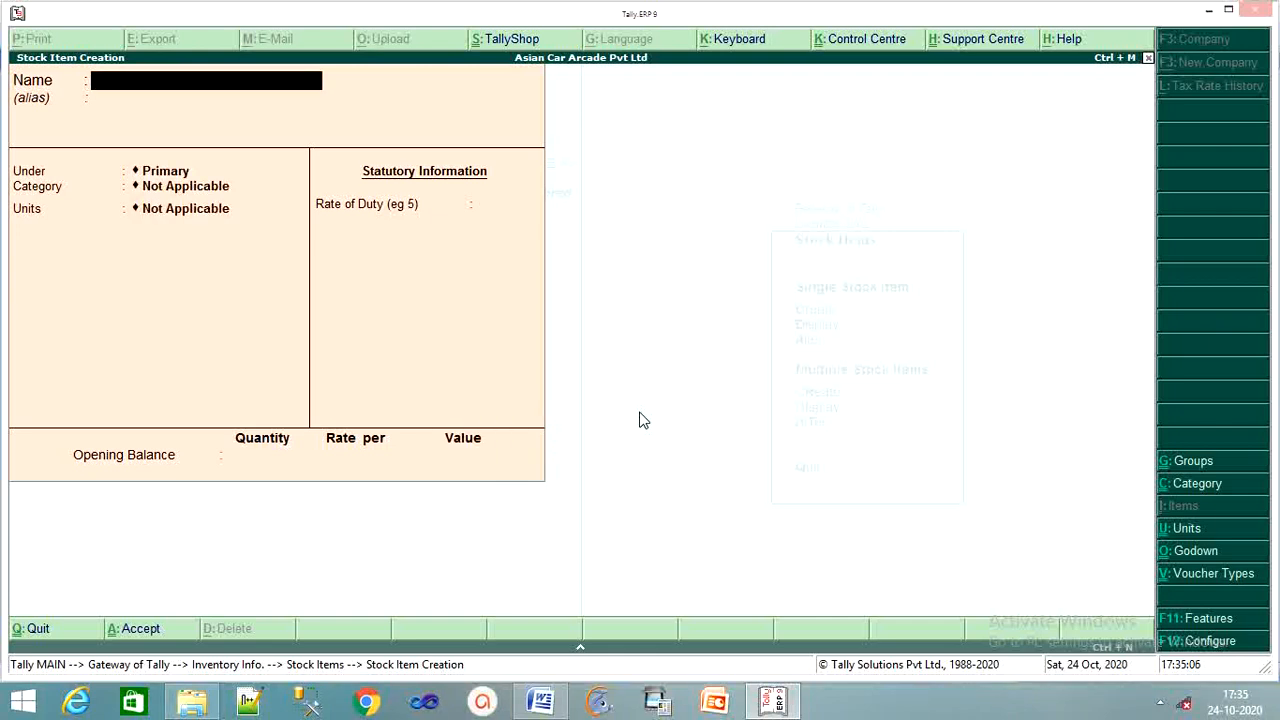
Save stock item 'Zen' under Maruti, category Car, with unit pcs.
text(Zen)
key(Return)
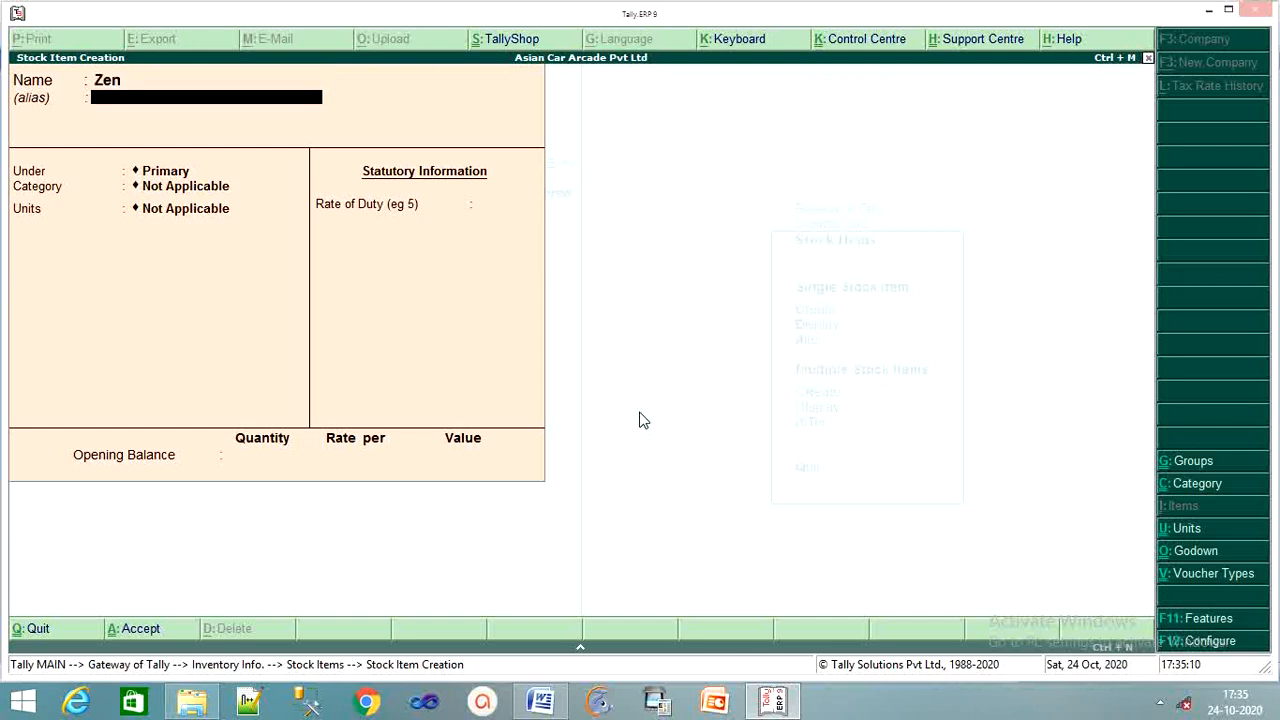
key(Return)
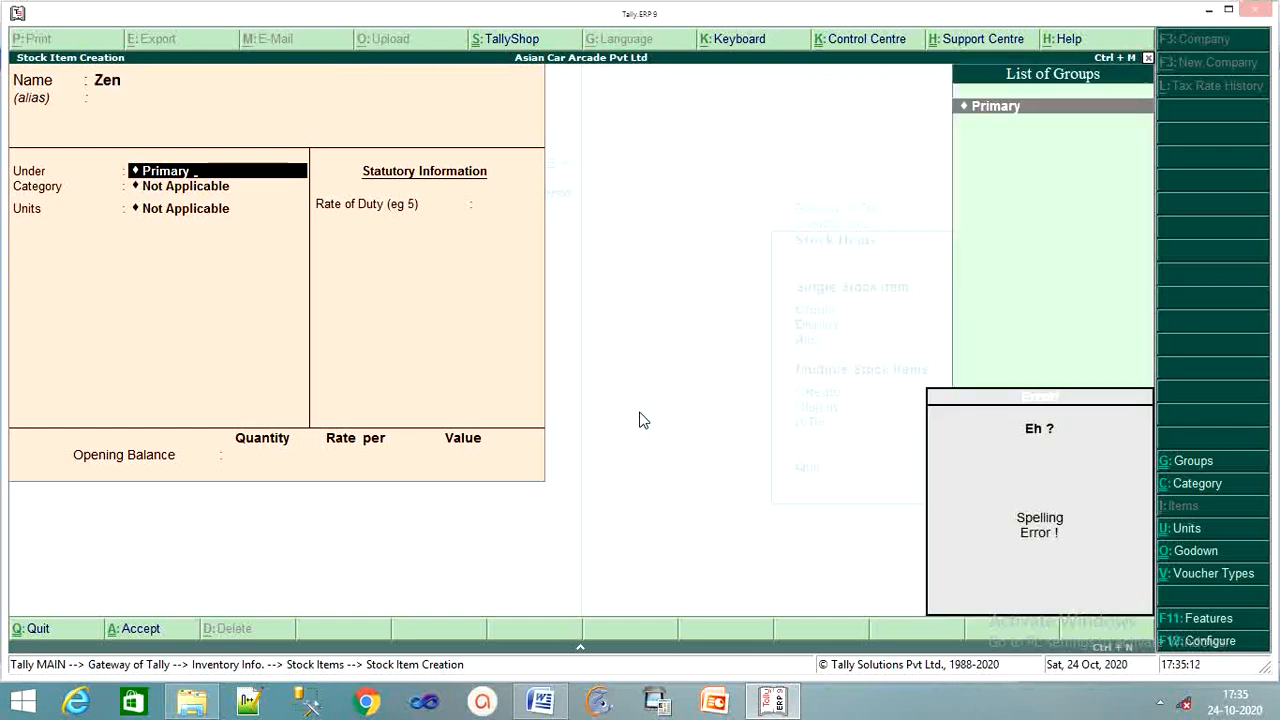
key(BackSpace)
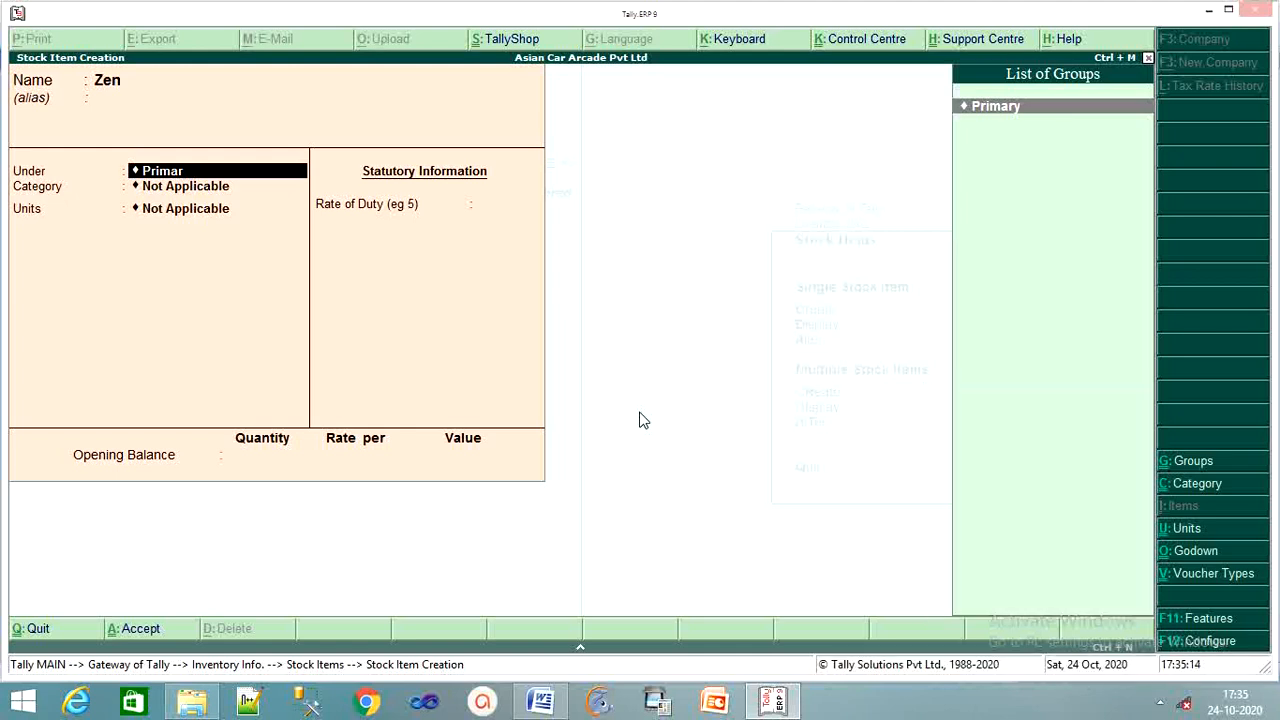
key(BackSpace)
key(BackSpace)
key(BackSpace)
key(BackSpace)
key(BackSpace)
key(BackSpace)
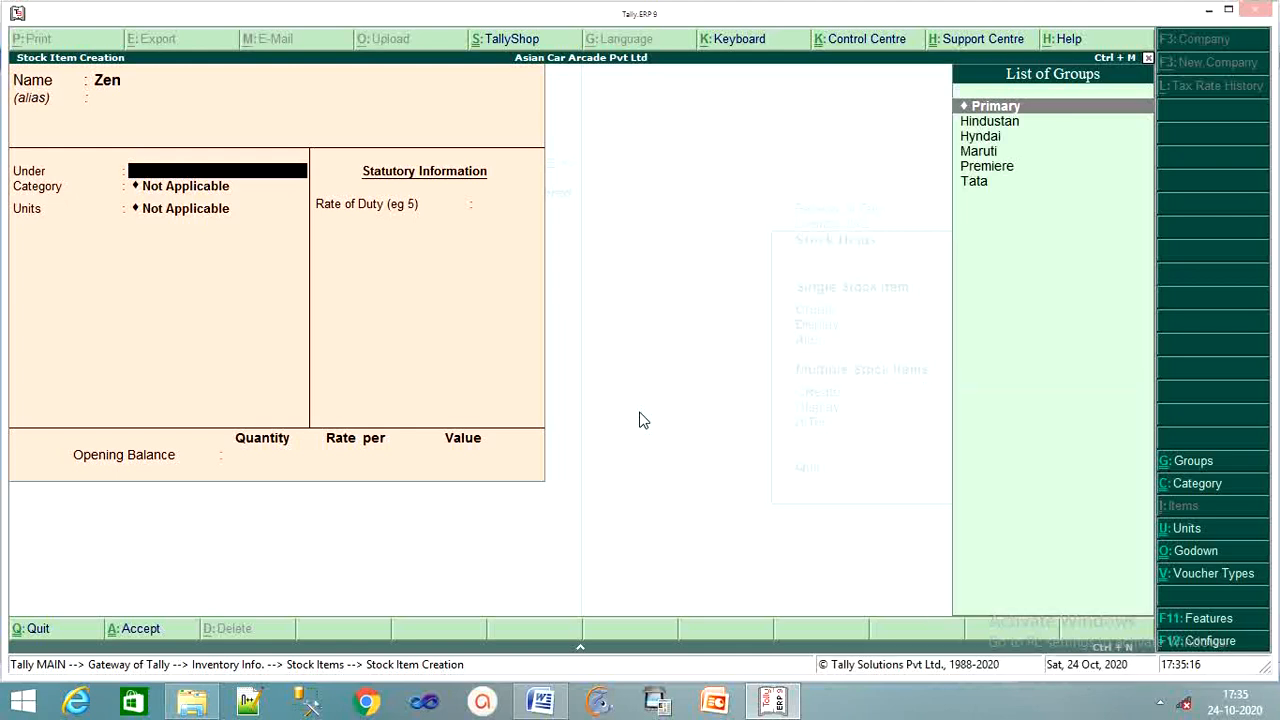
key(Down)
key(Down)
key(Down)
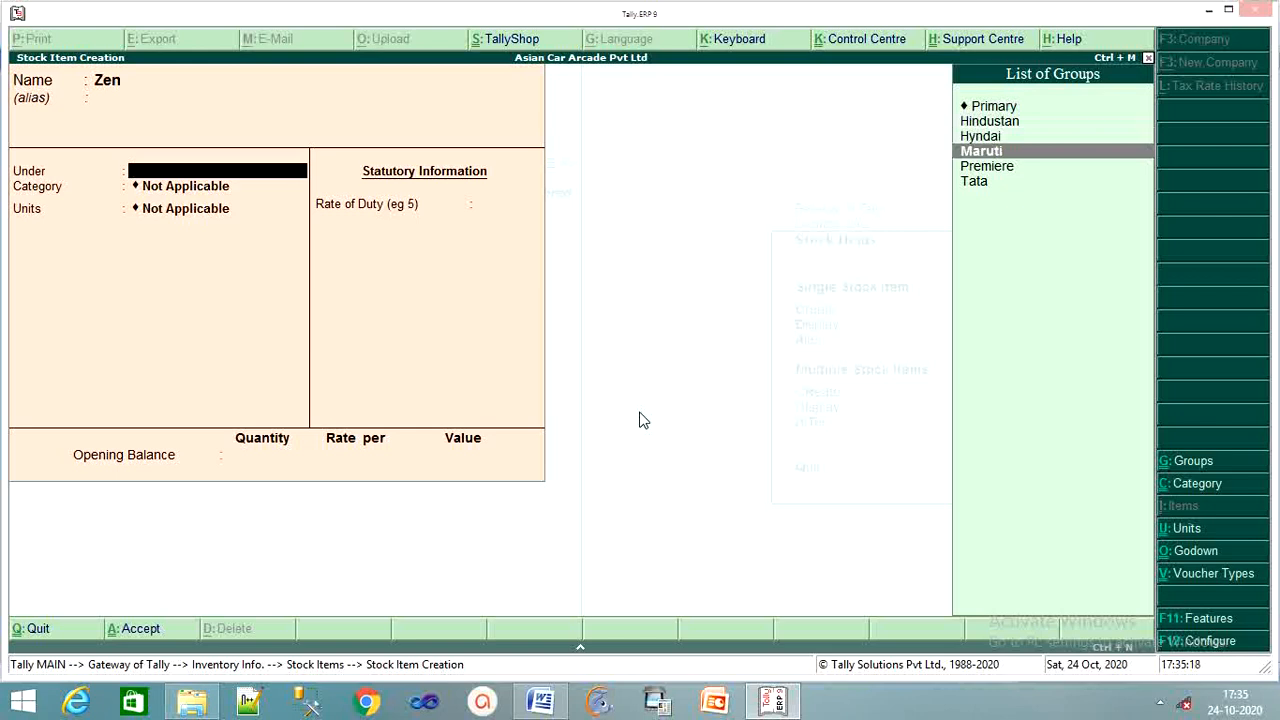
key(Return)
key(Down)
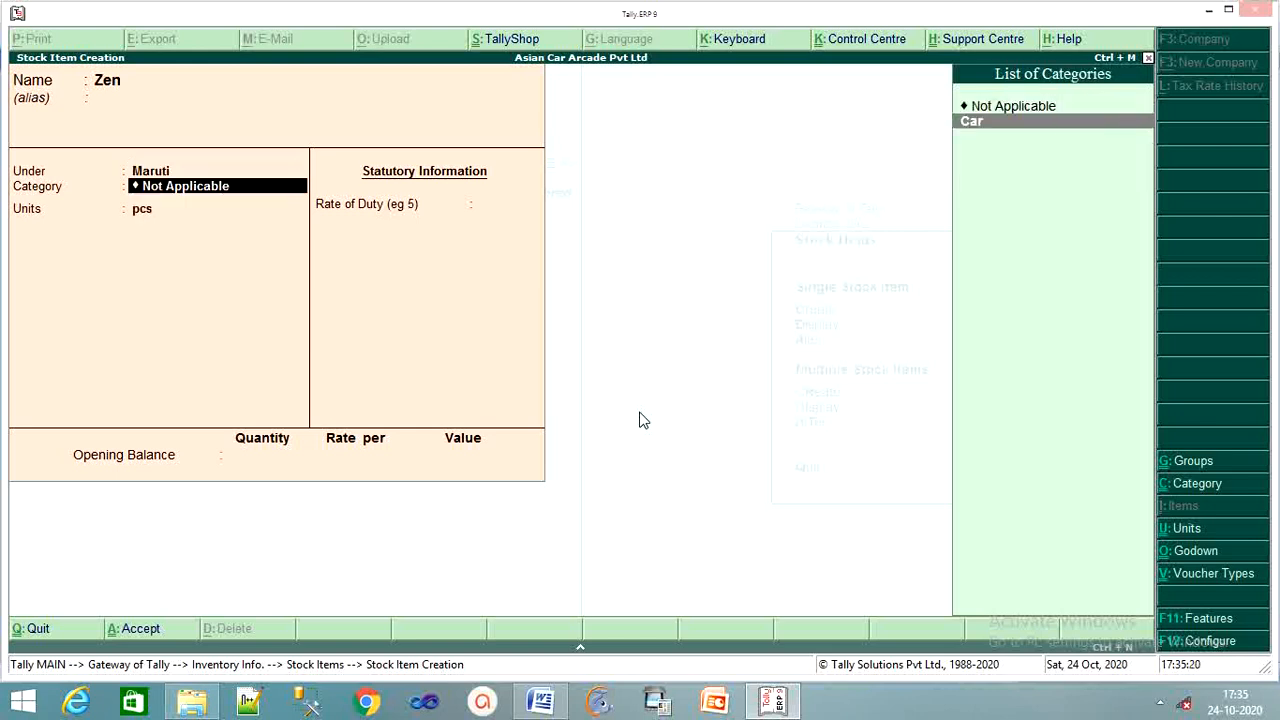
key(Return)
key(Return)
key(Return)
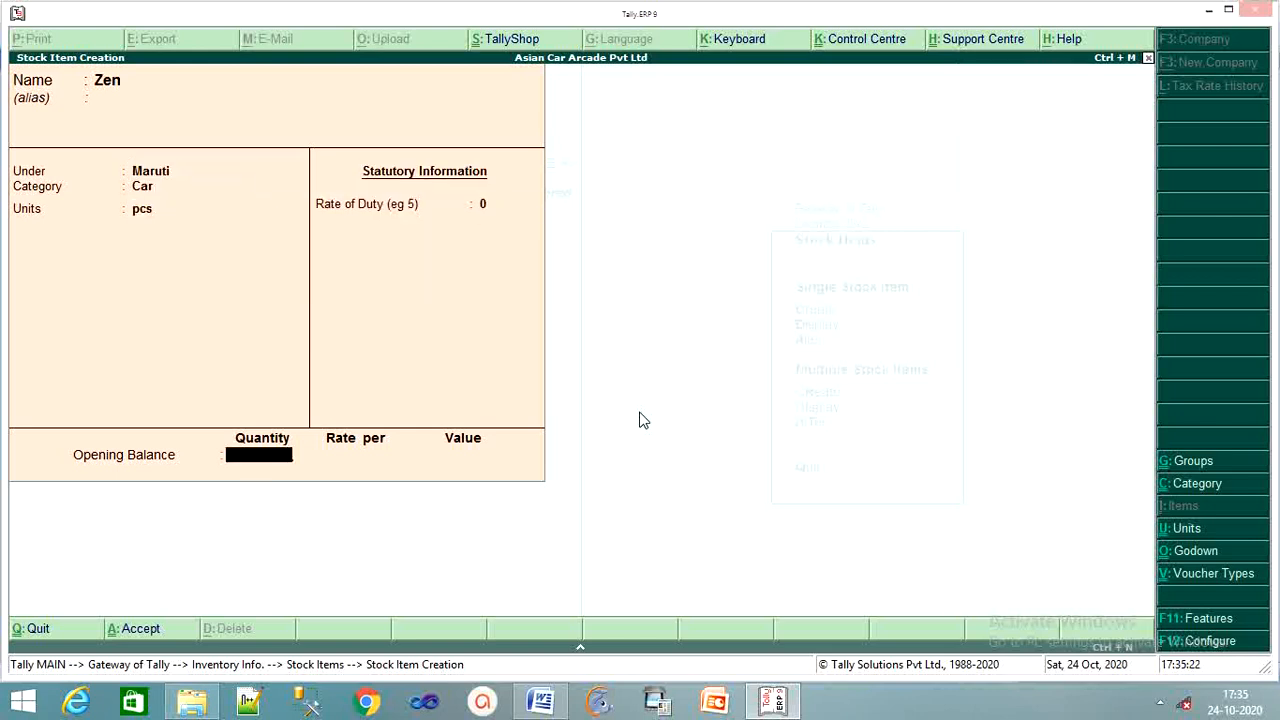
key(Return)
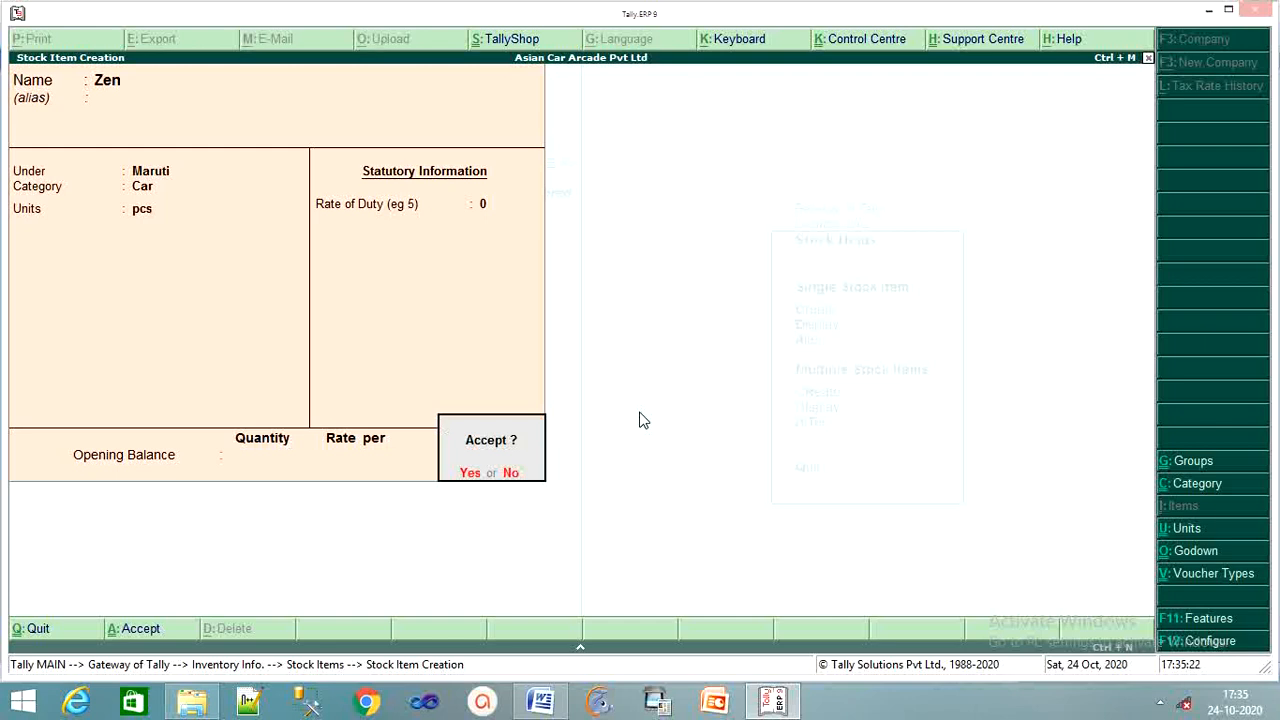
key(Return)
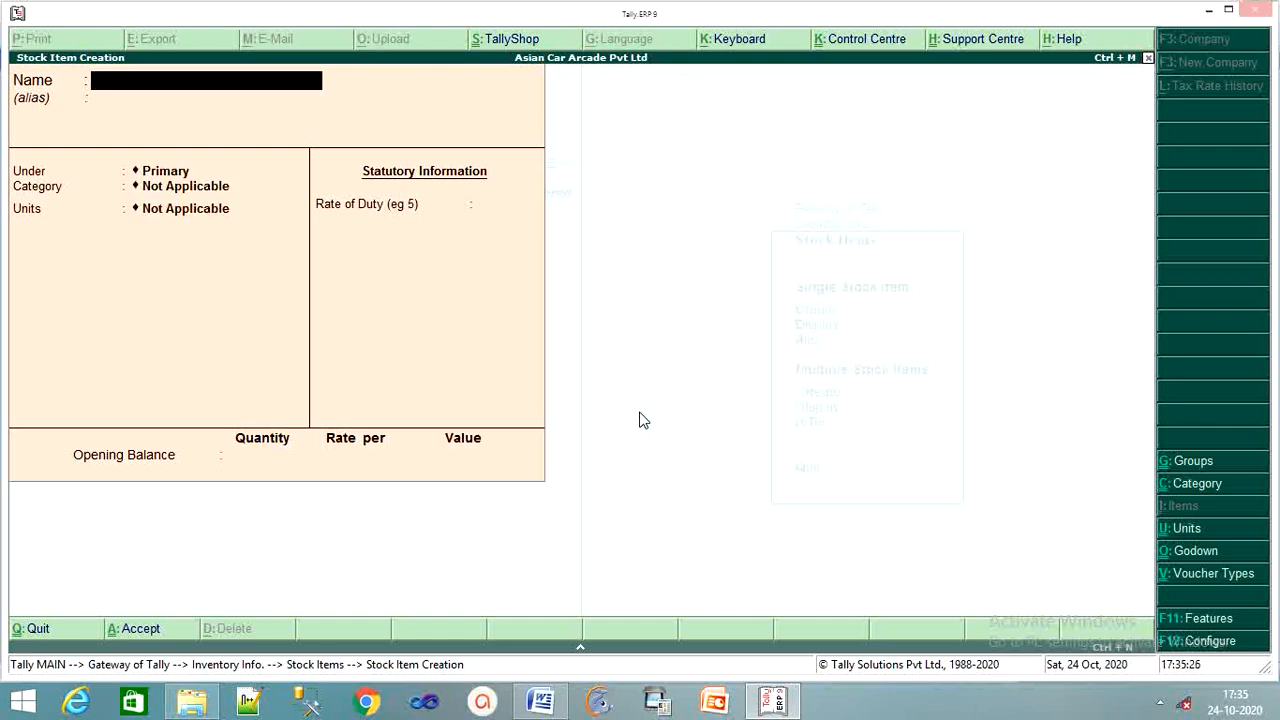
Enter stock item 'Esteem' under the Maruti group in pcs and save it.
text(Esteem)
key(Return)
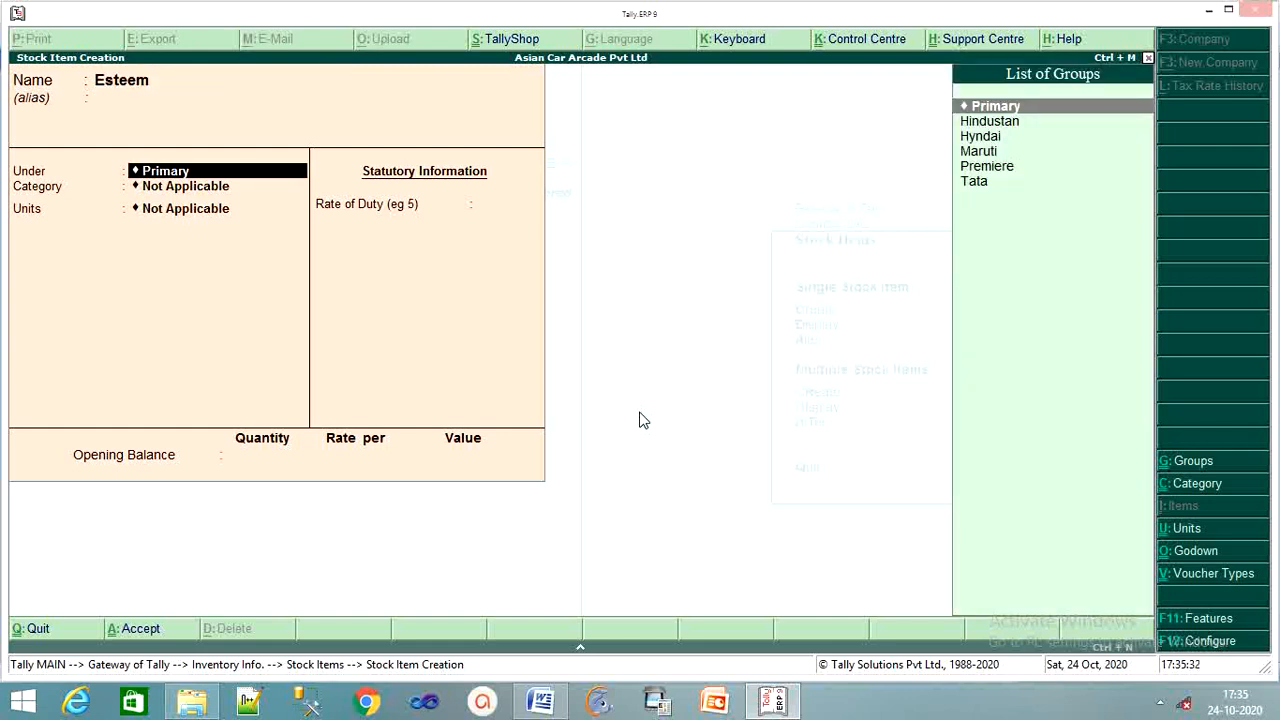
key(Down)
key(Down)
key(Down)
key(Return)
key(Return)
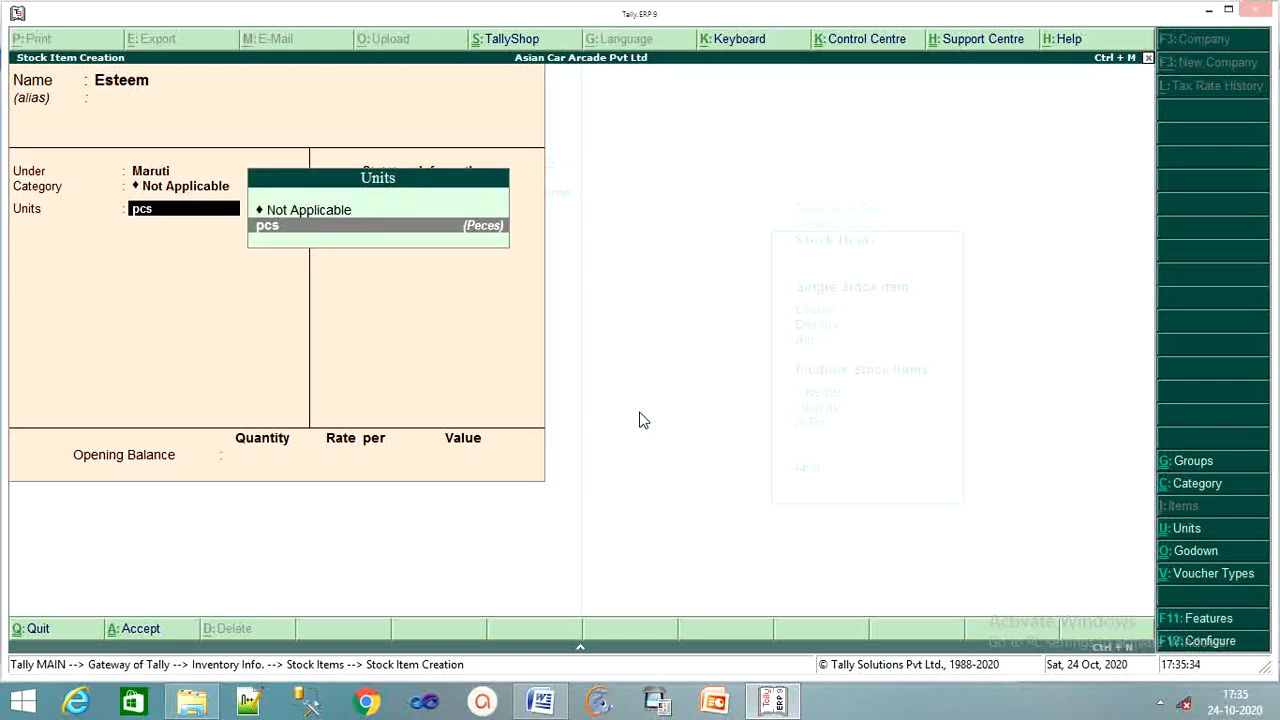
key(Return)
key(Return)
key(Return)
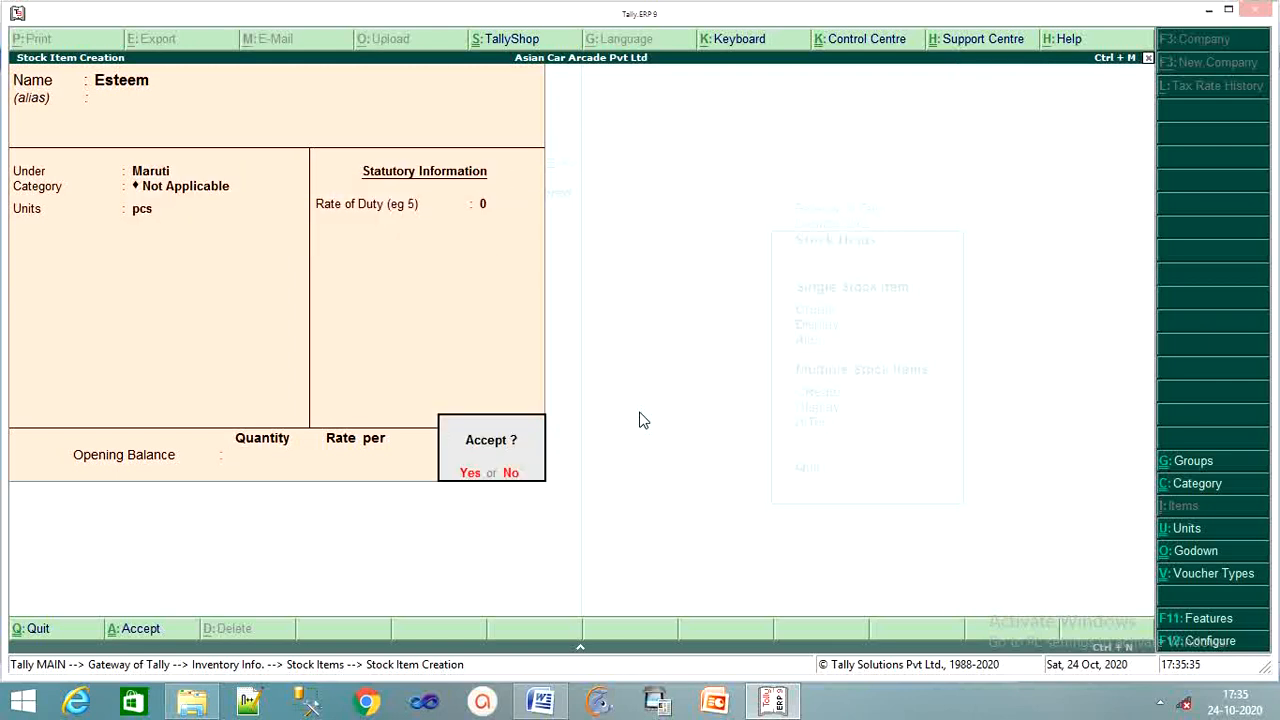
key(Return)
Create stock item Baleno under Maruti, category Car, units pcs, and save it.
text(Ba)
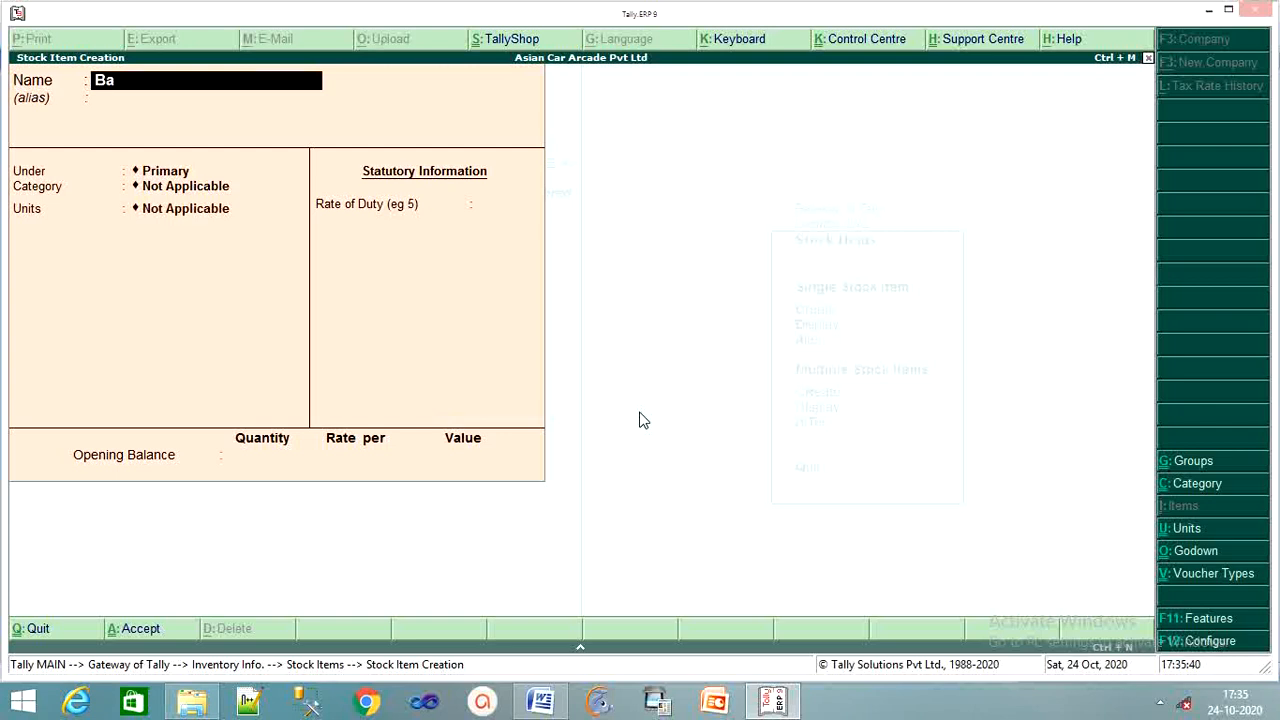
text(leno)
key(Return)
key(Down)
key(Down)
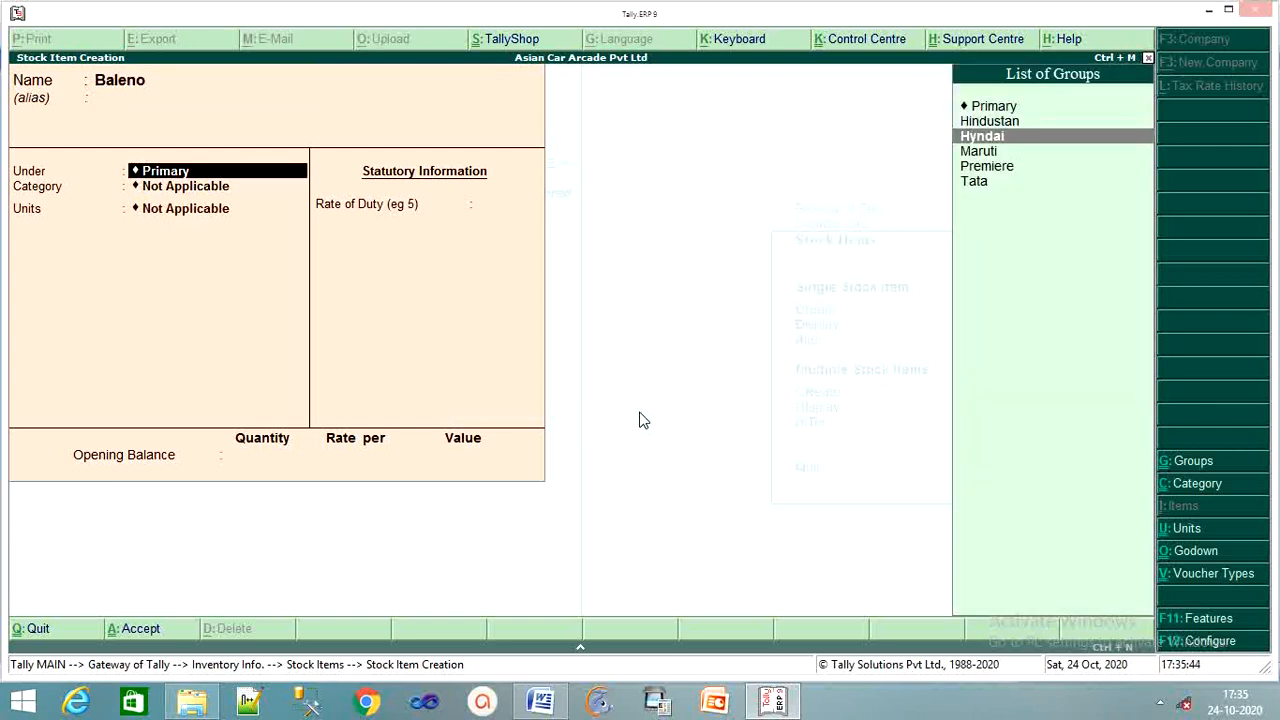
key(Down)
key(Return)
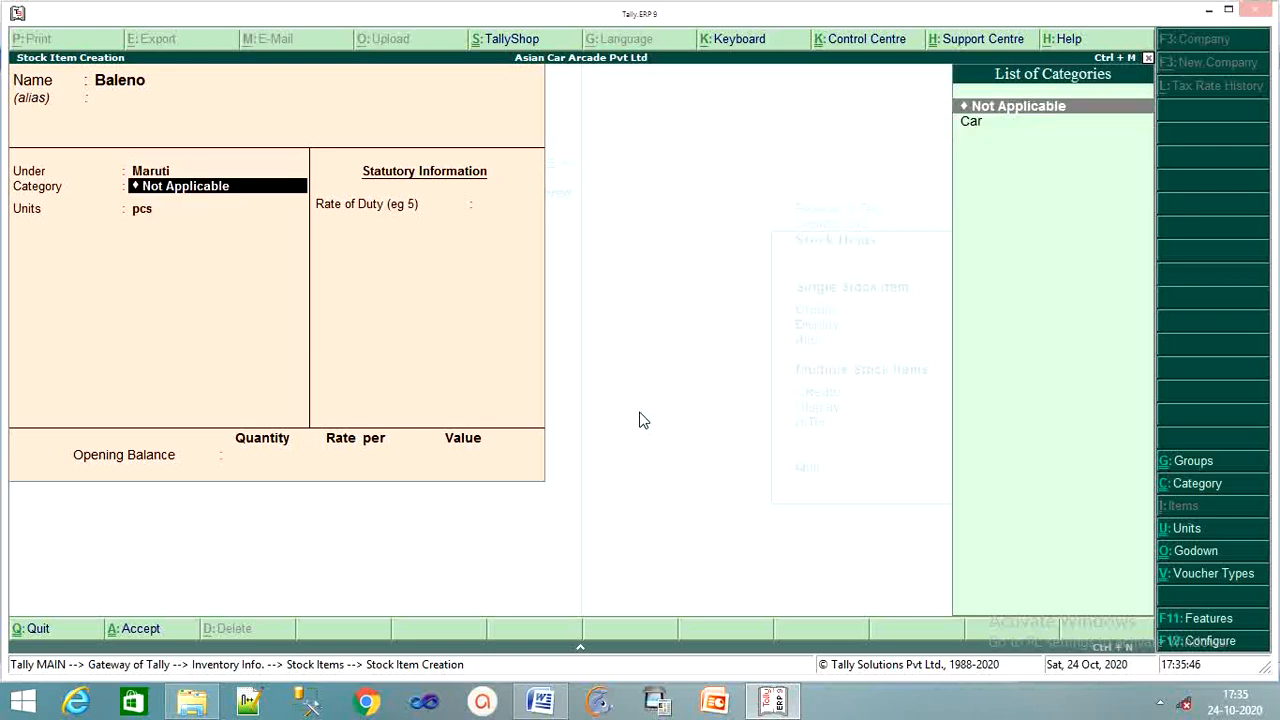
key(Down)
key(Return)
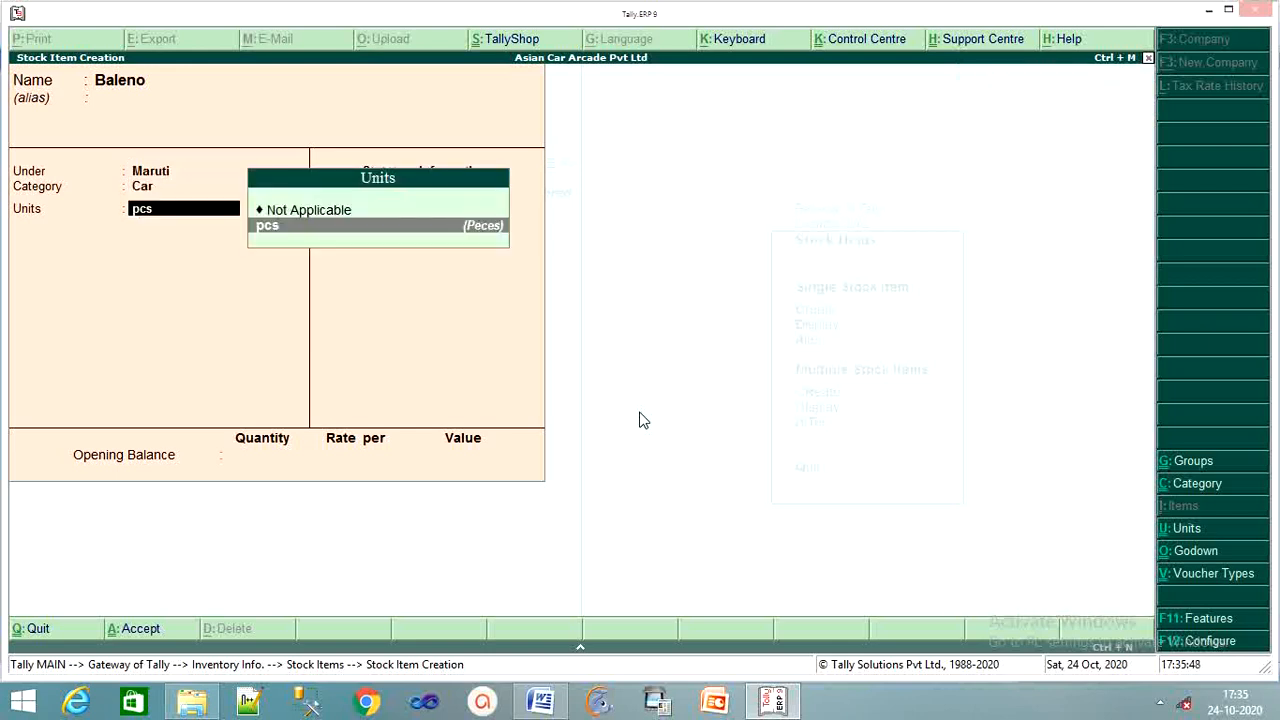
key(Return)
key(Return)
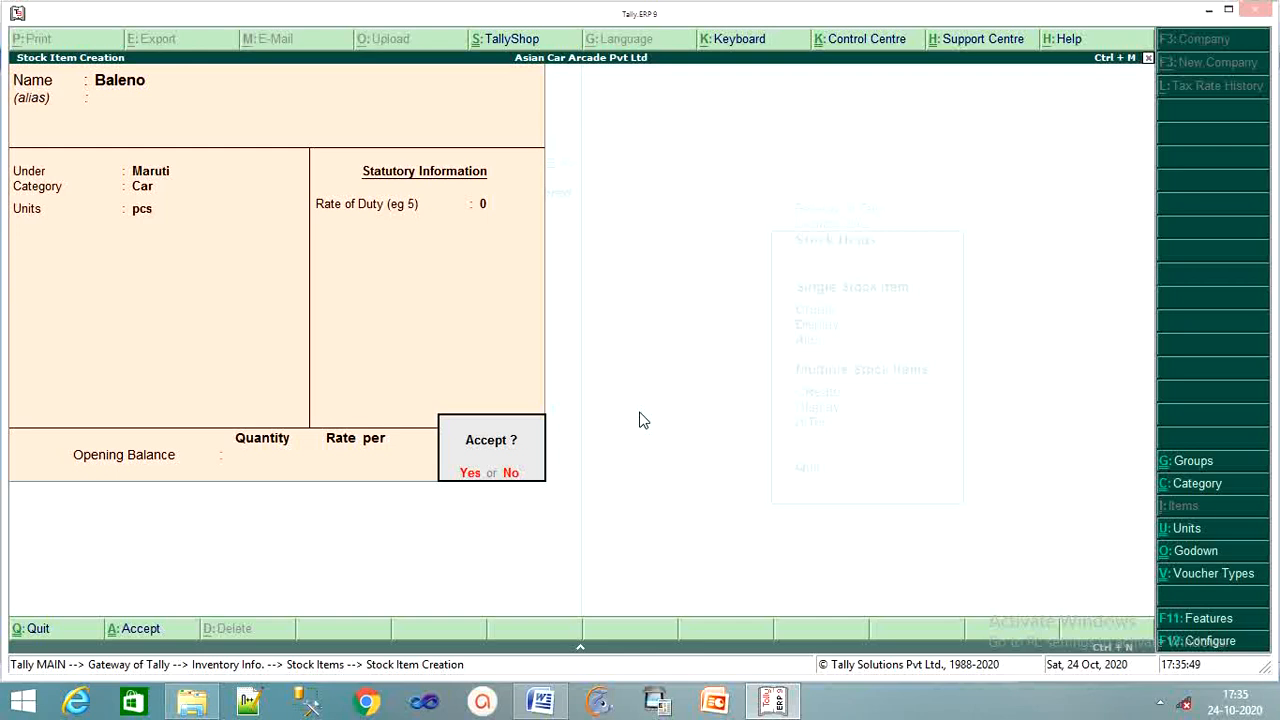
key(Return)
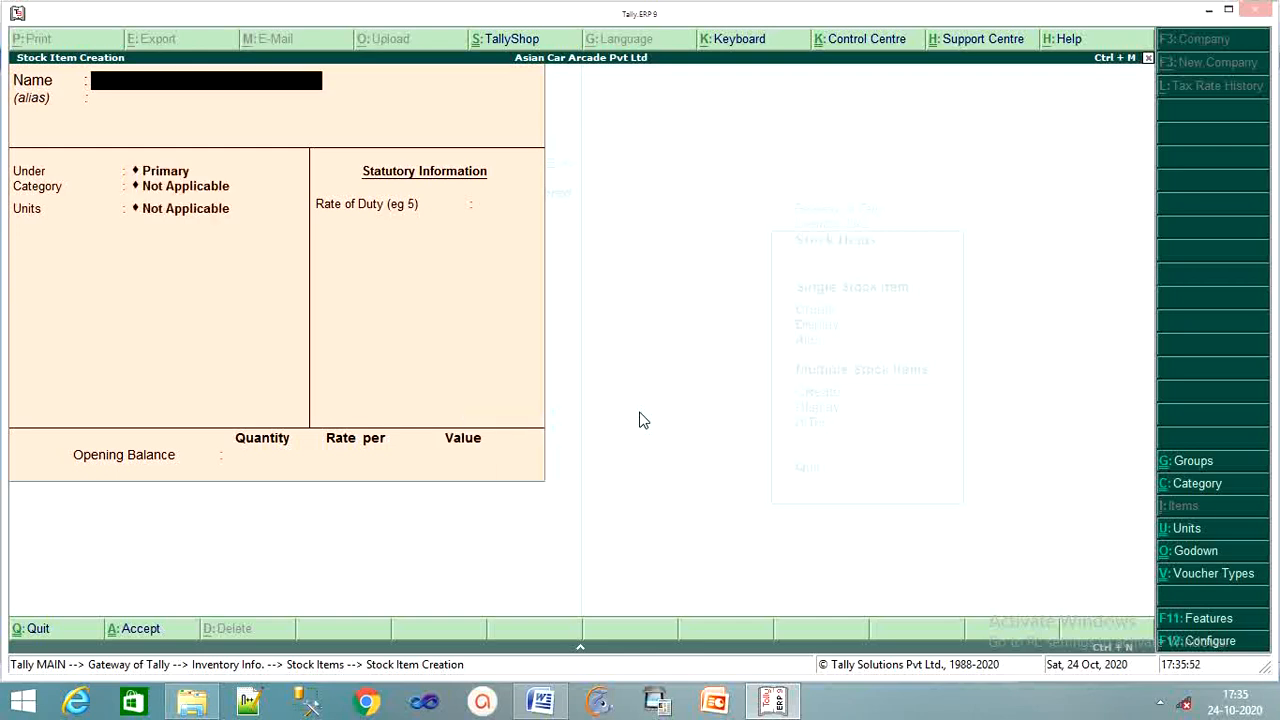
Create stock item Ascent under Hyndai, category Car, units pcs, duty 0, and save it.
text(Ascent)
key(Return)
key(Return)
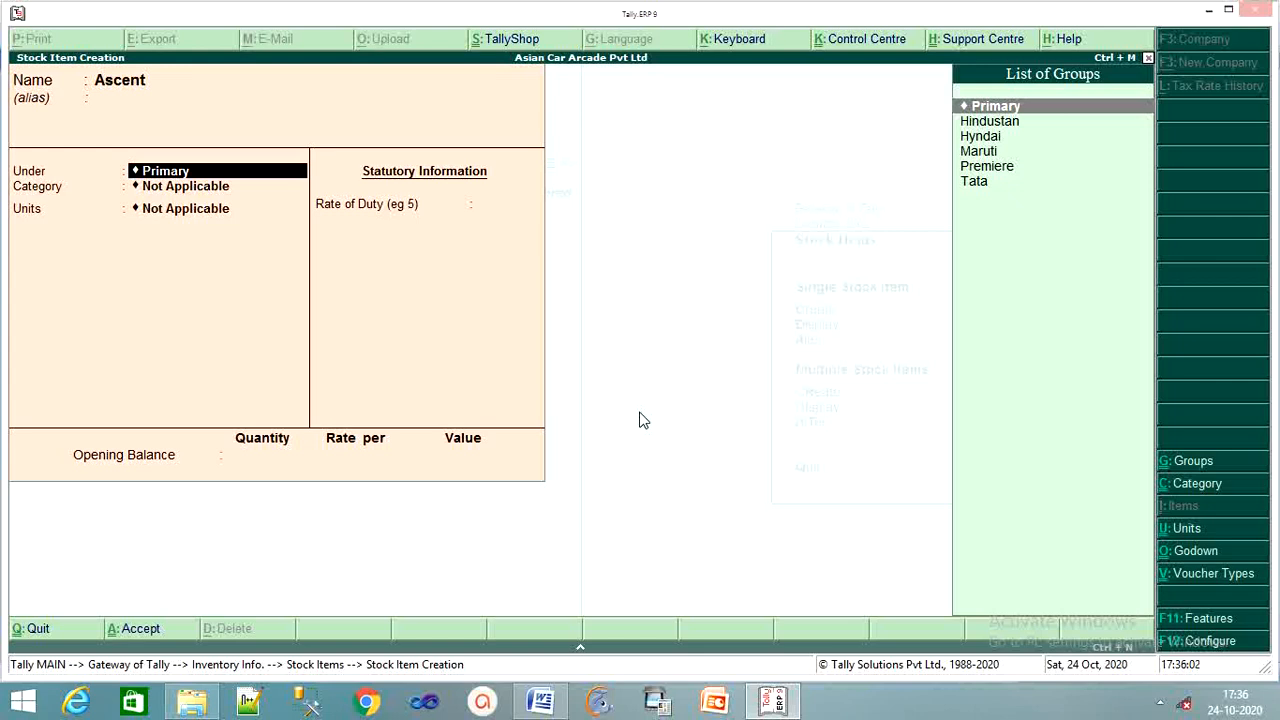
key(Down)
key(Down)
key(Return)
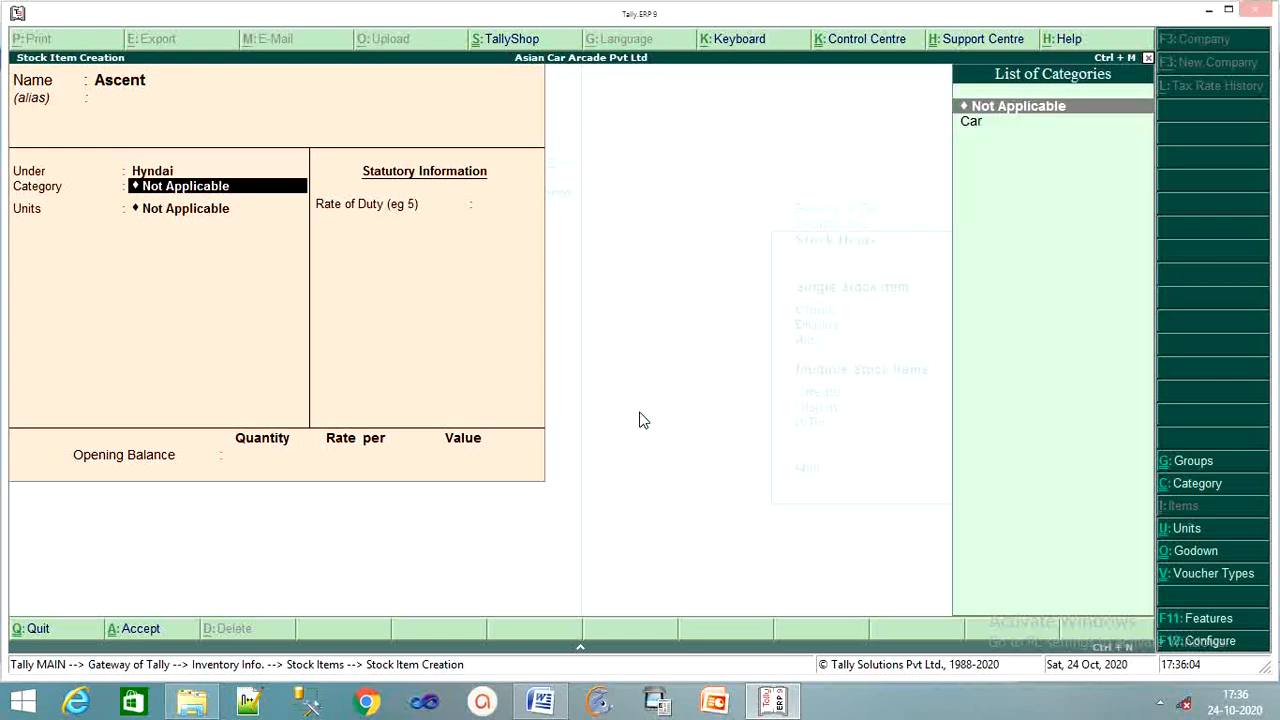
key(Down)
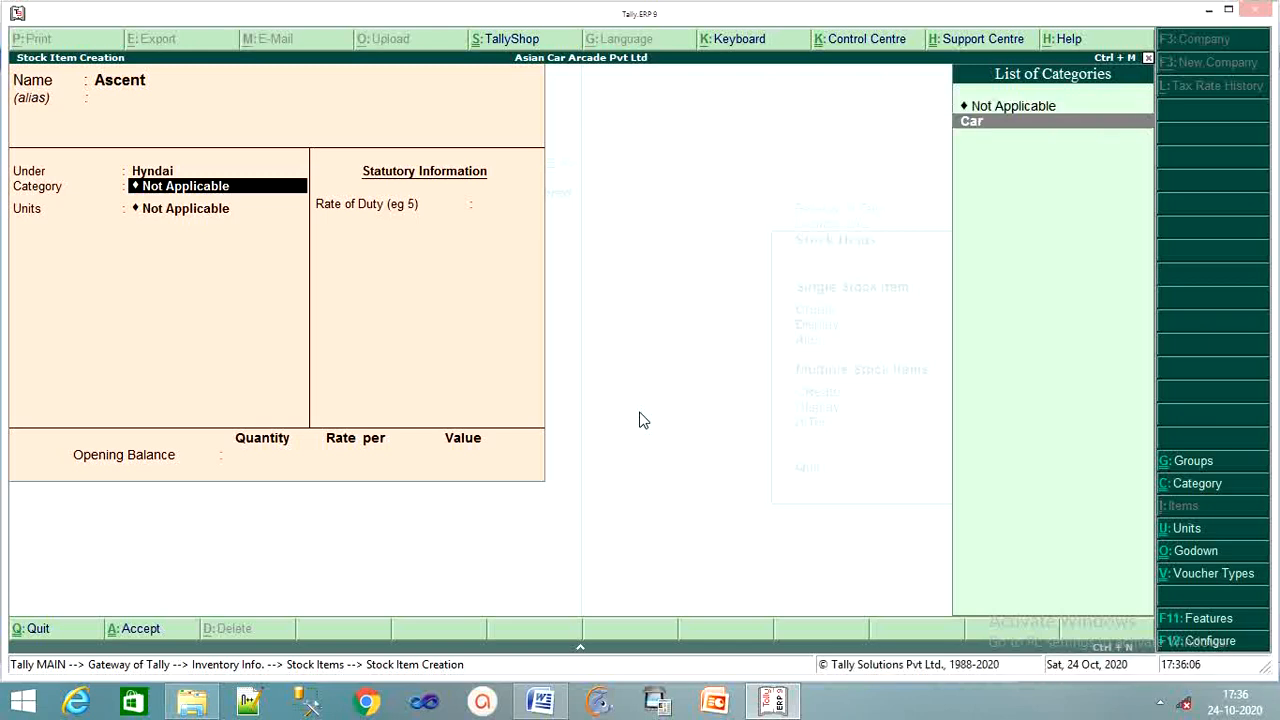
key(Return)
key(Down)
key(Return)
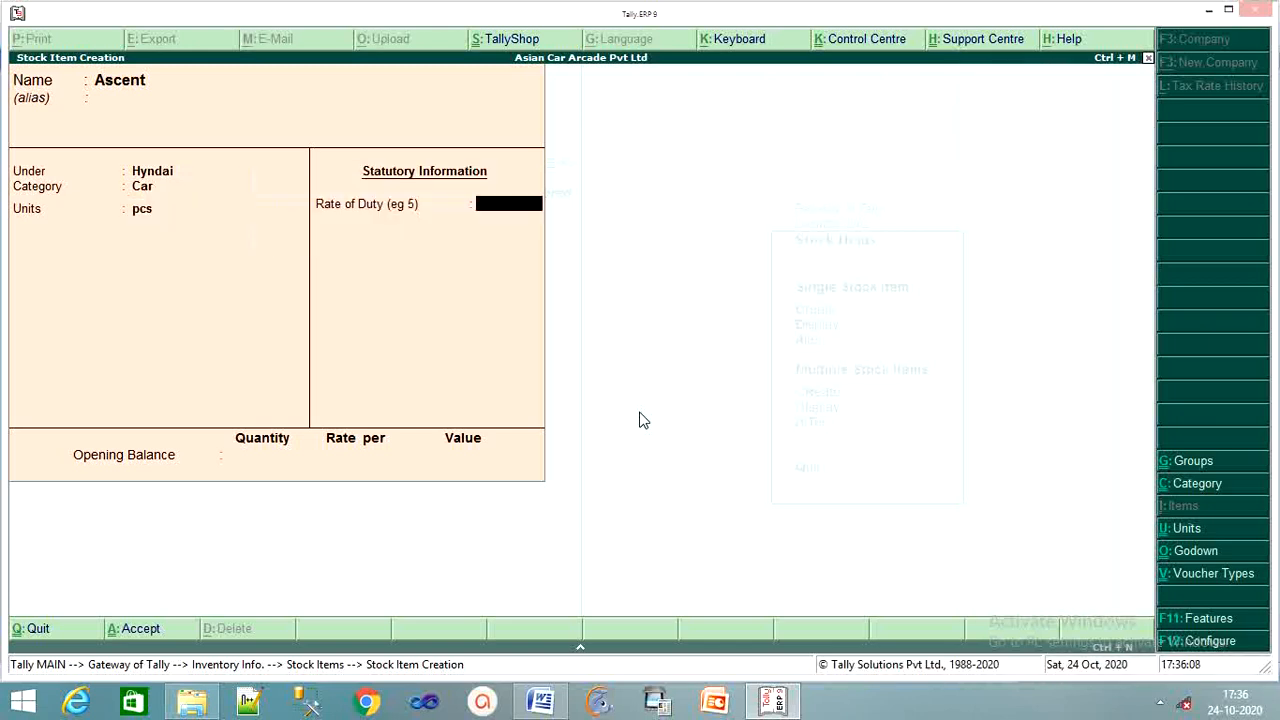
key(Return)
key(Return)
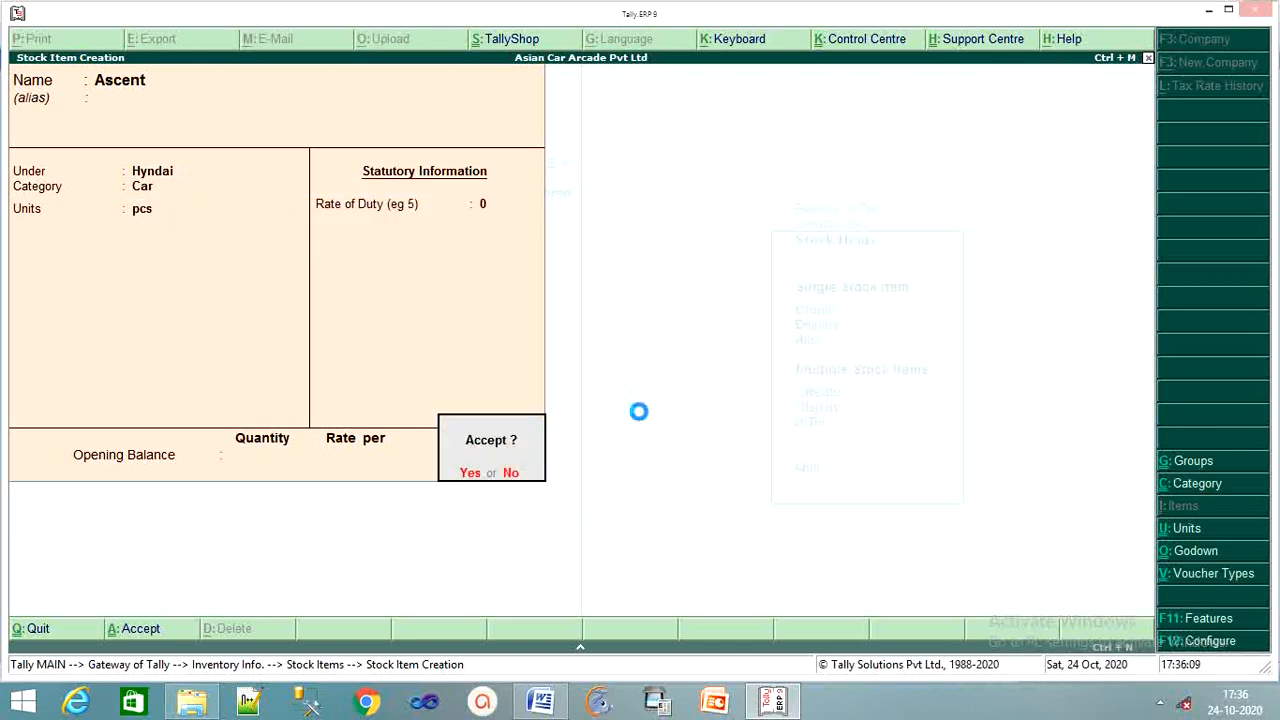
key(Return)
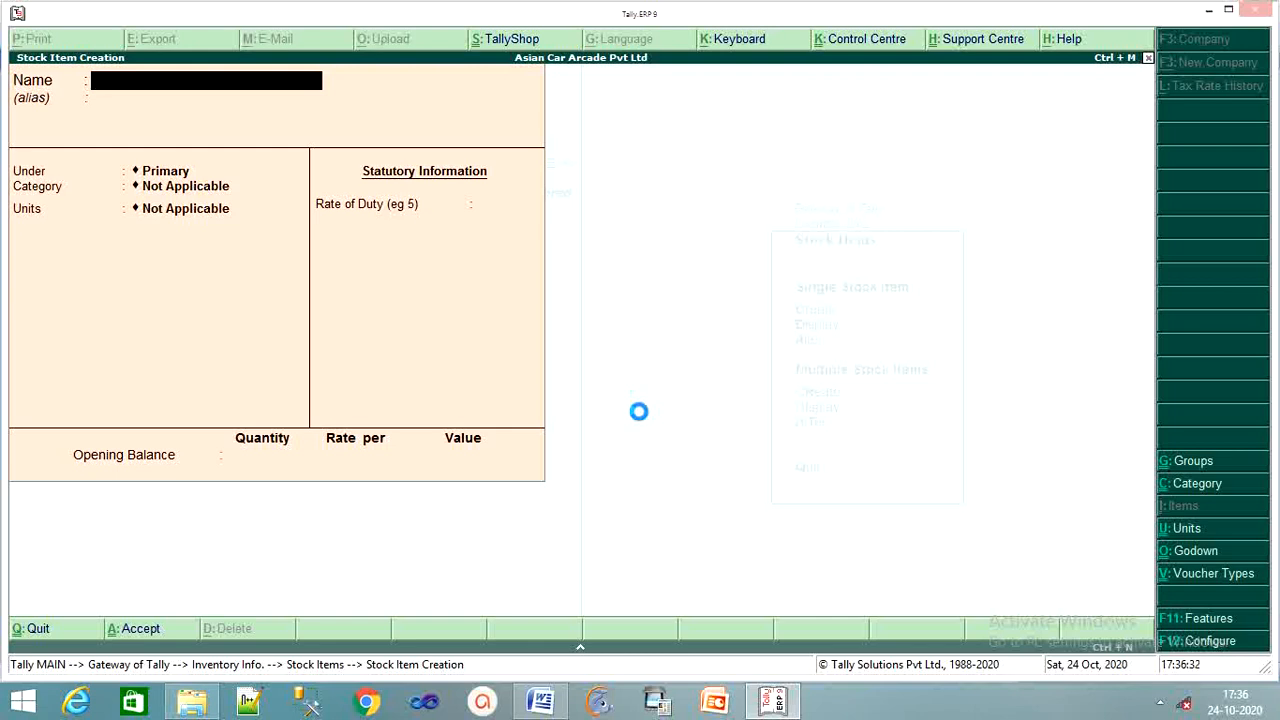
Create stock item Deluxe under Hyndai, category Car, units pcs, and save it.
text(Deluxe)
key(Return)
key(Return)
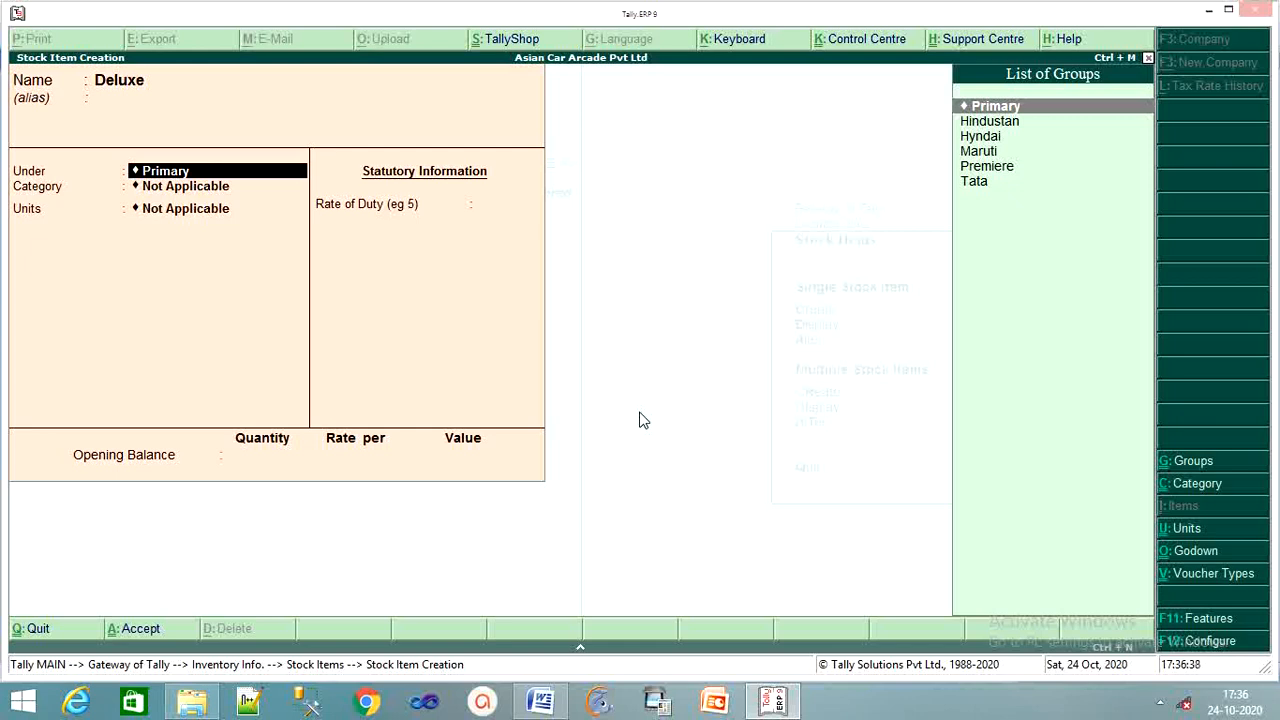
key(Down)
key(Down)
key(Down)
key(Up)
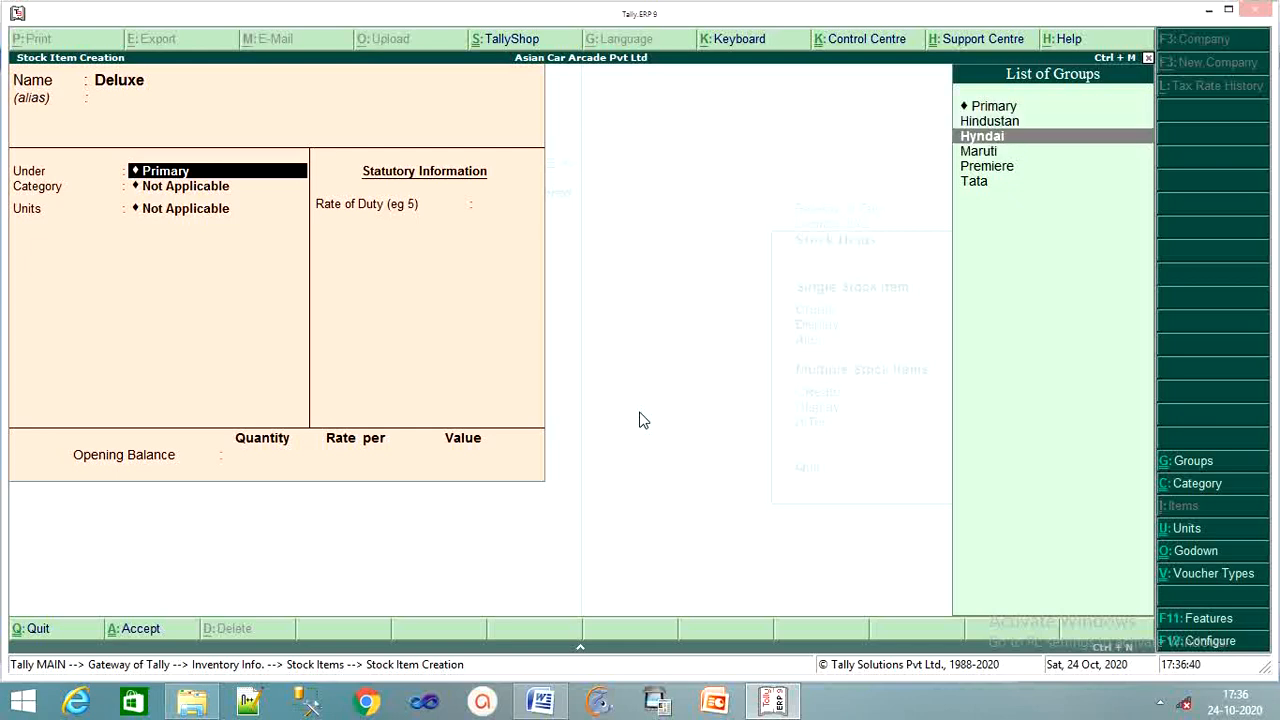
key(Return)
key(Down)
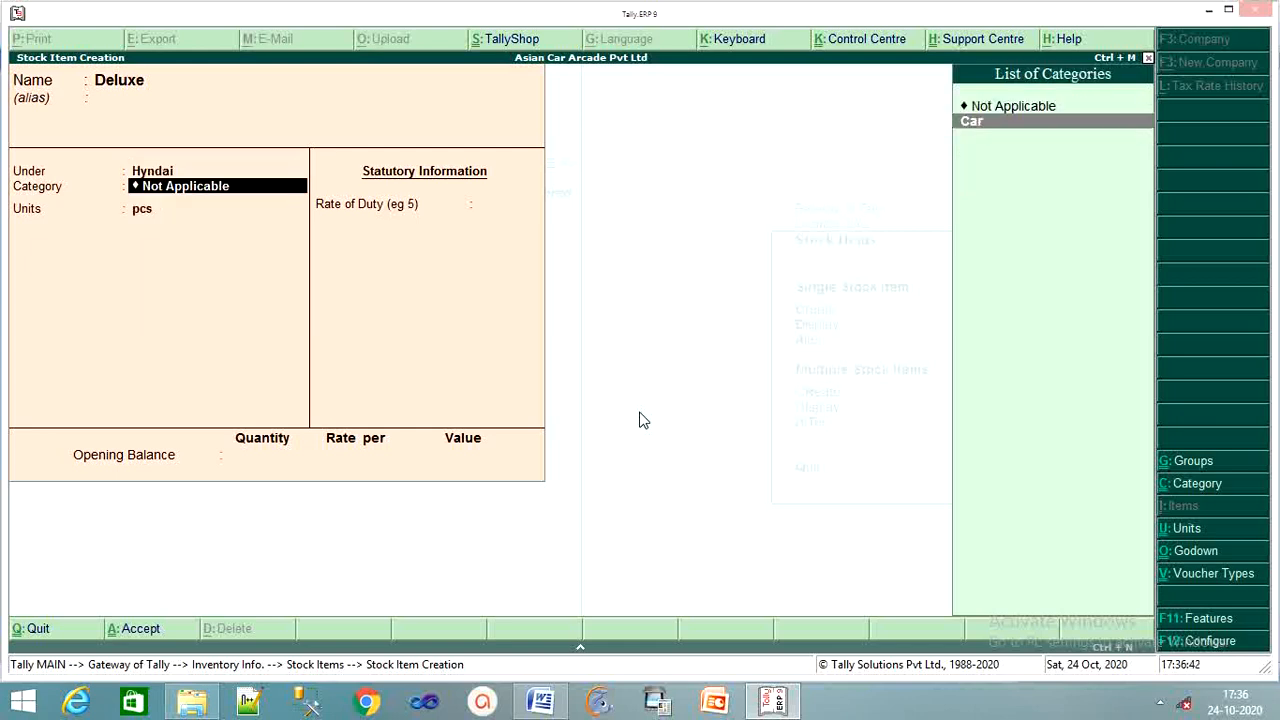
key(Return)
key(Return)
key(Return)
key(Return)
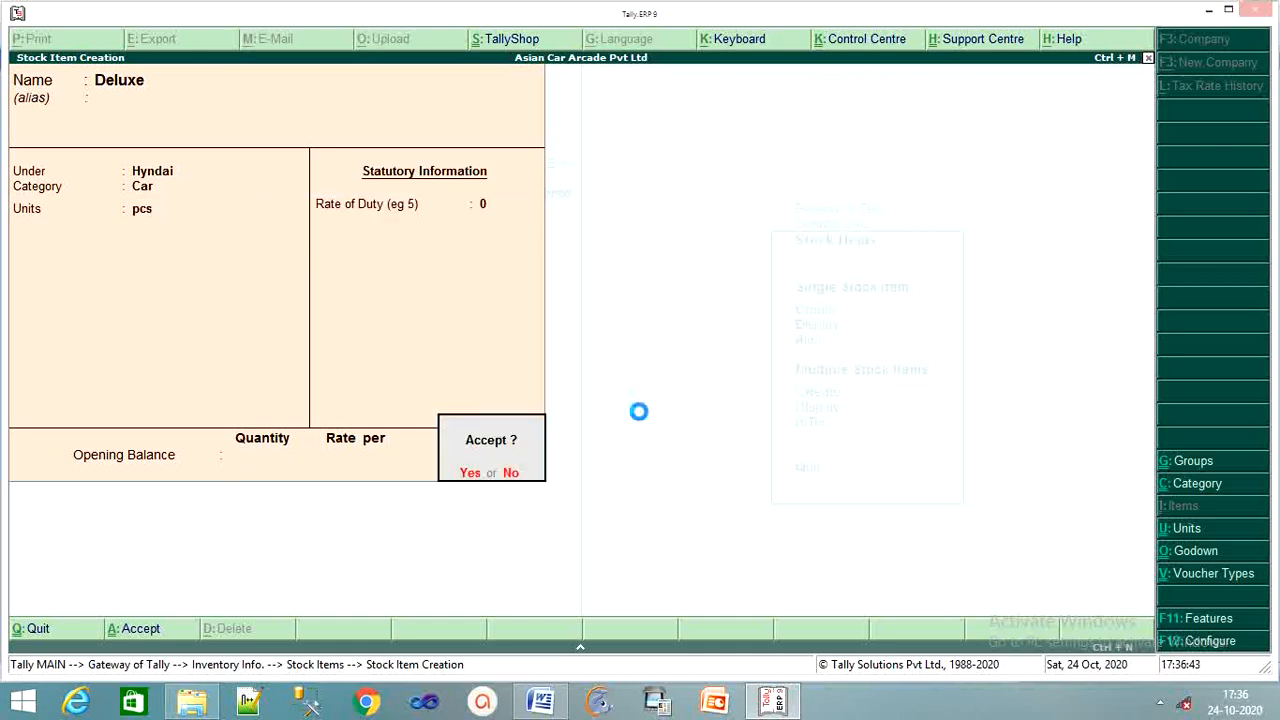
key(Return)
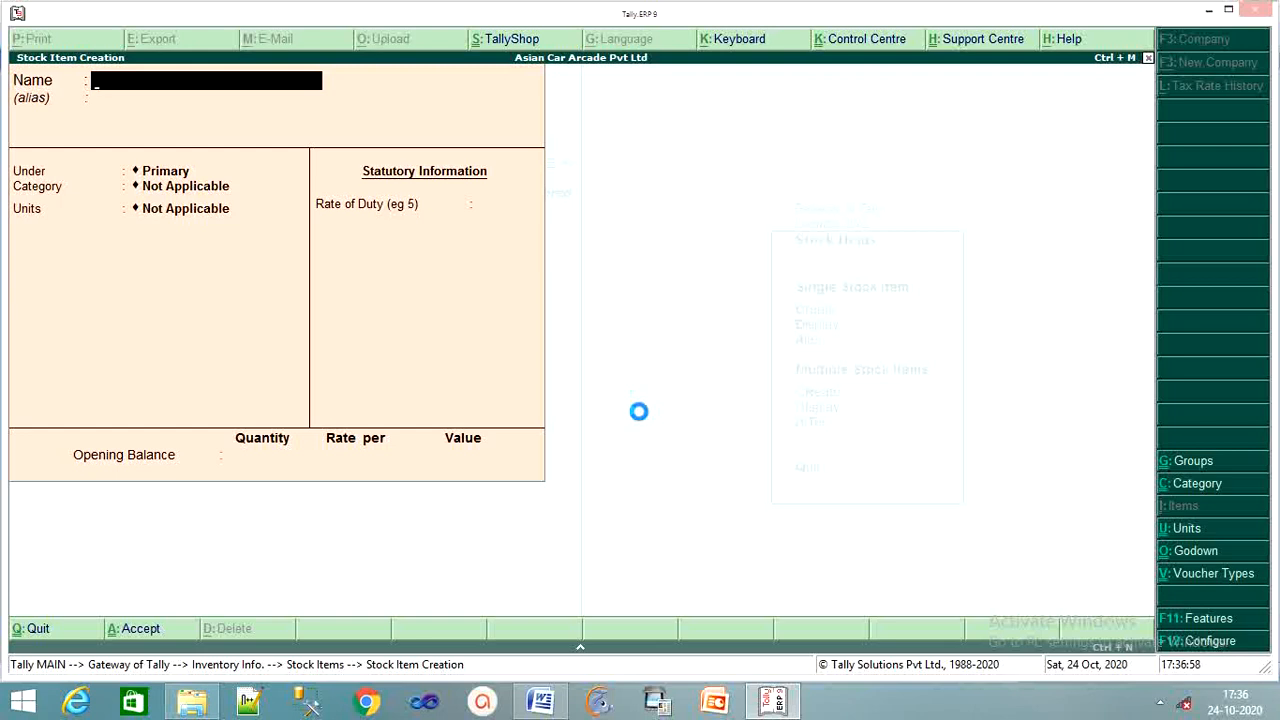
Start stock item Hyundai Reguler and place it under the Hyndai group.
text(Hyunda)
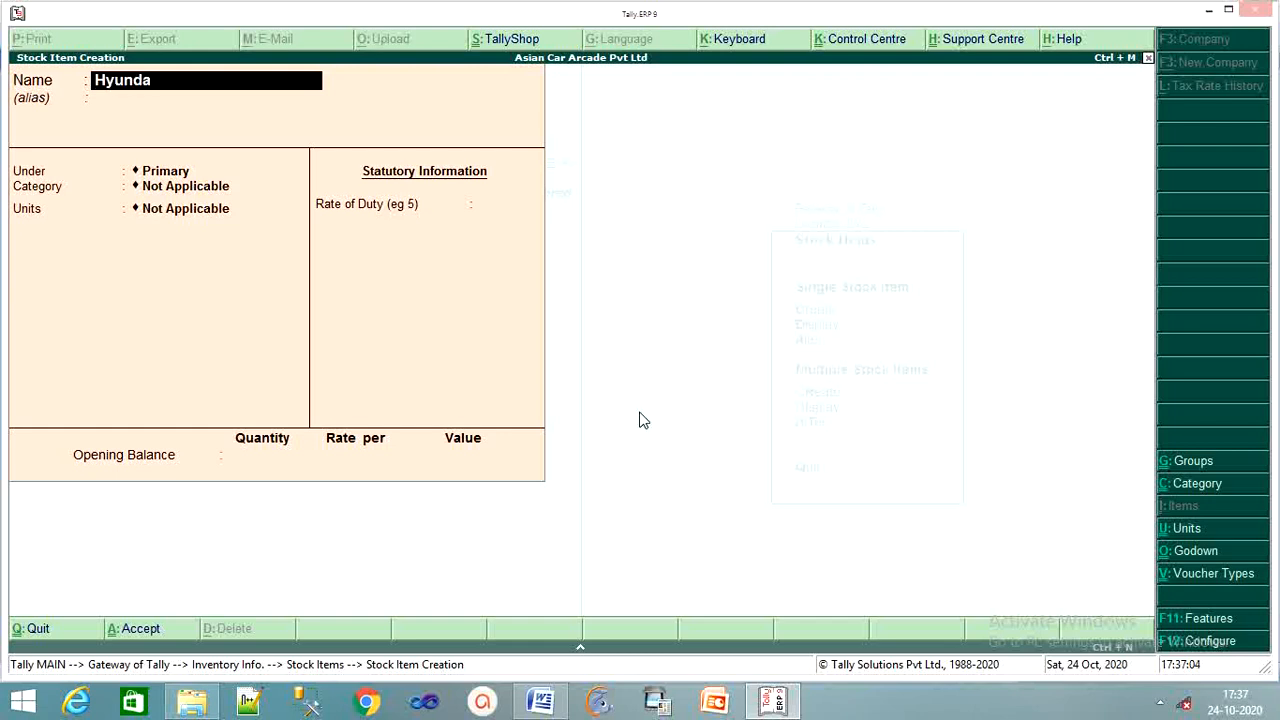
text(i Reguler)
key(Return)
key(Return)
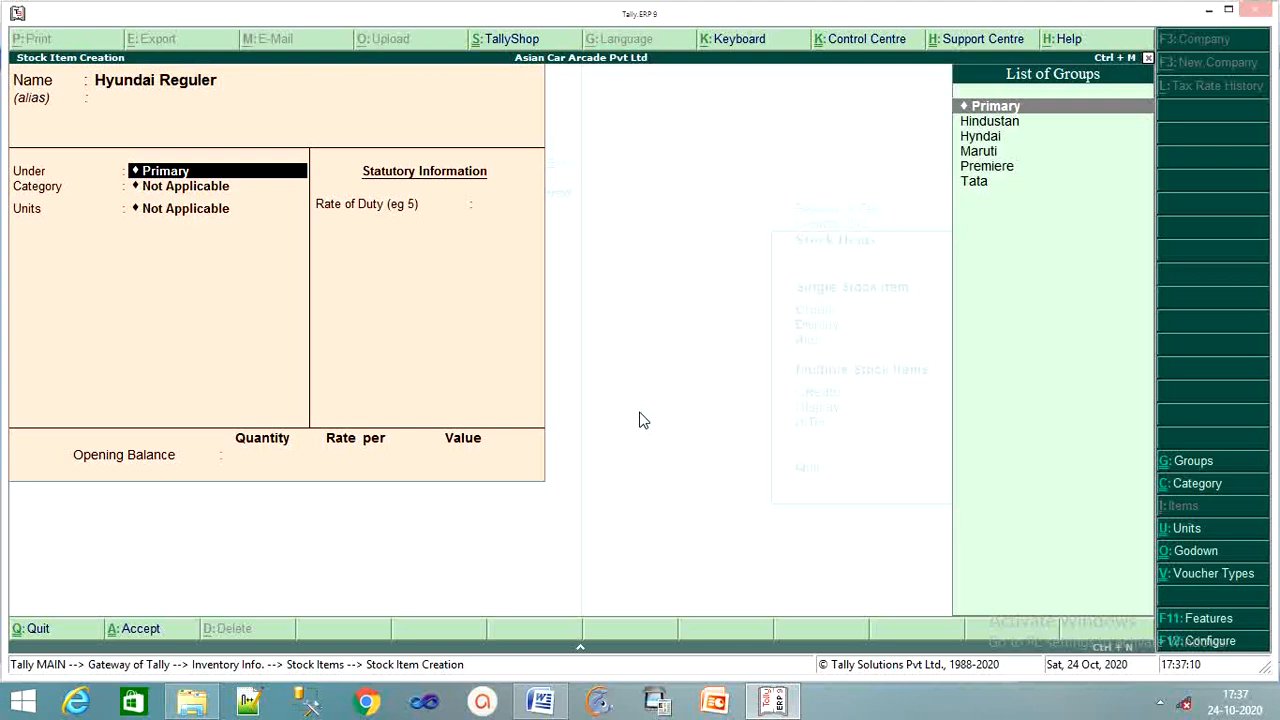
key(Down)
key(Down)
key(Return)
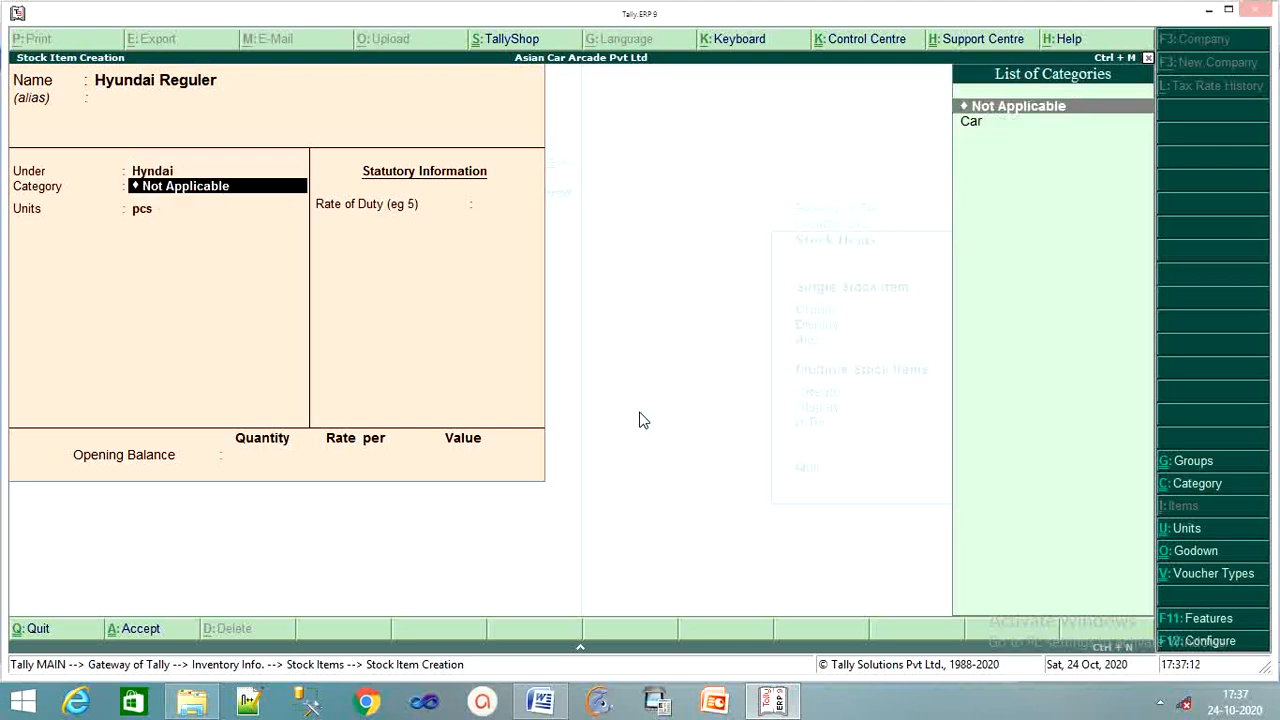
key(Return)
Correct Hyundai Reguler's category to Car, keep pcs units, and save it.
key(BackSpace)
key(Down)
key(Delete)
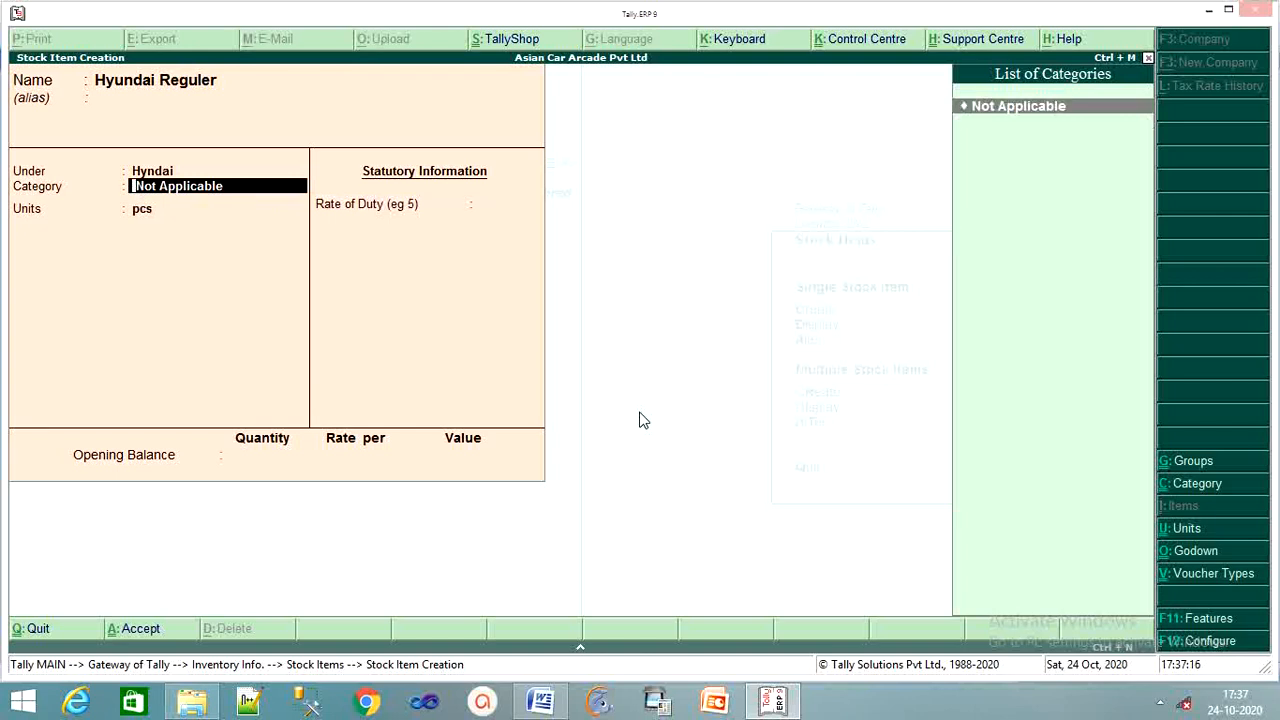
text(,)
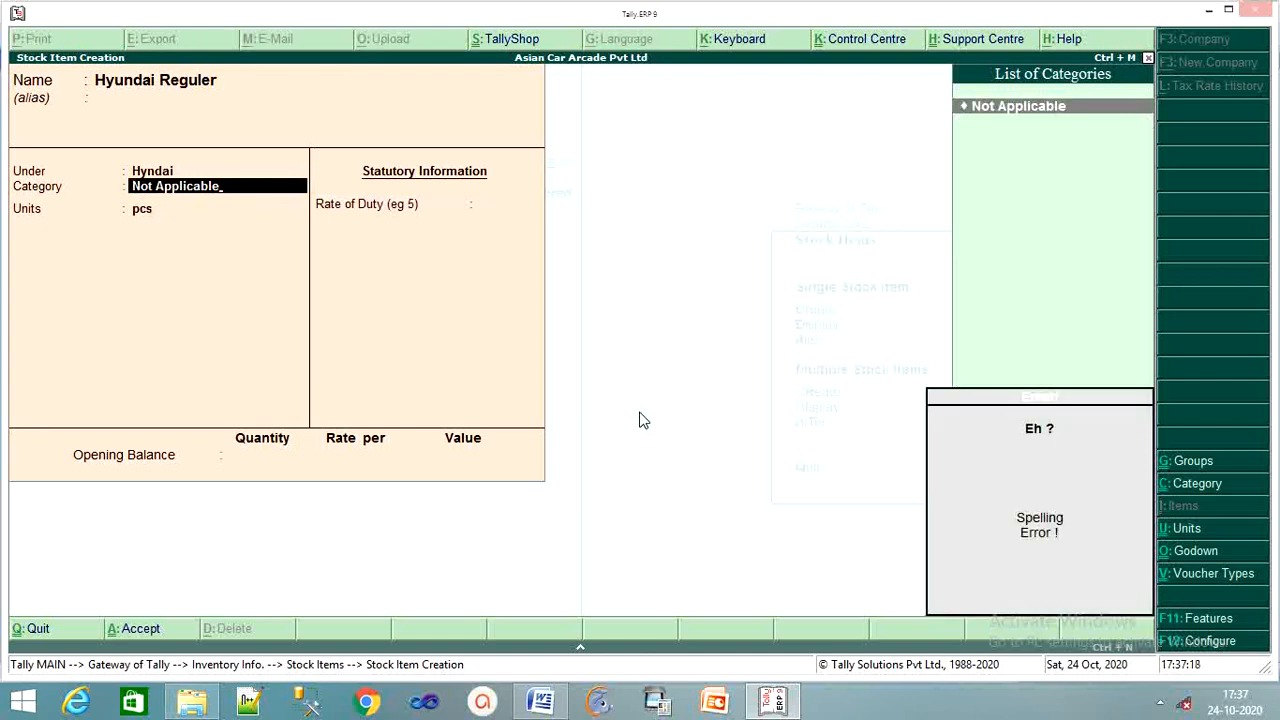
key(BackSpace)
key(BackSpace)
key(BackSpace)
key(BackSpace)
key(BackSpace)
key(BackSpace)
key(BackSpace)
key(BackSpace)
key(BackSpace)
key(BackSpace)
key(BackSpace)
key(BackSpace)
key(BackSpace)
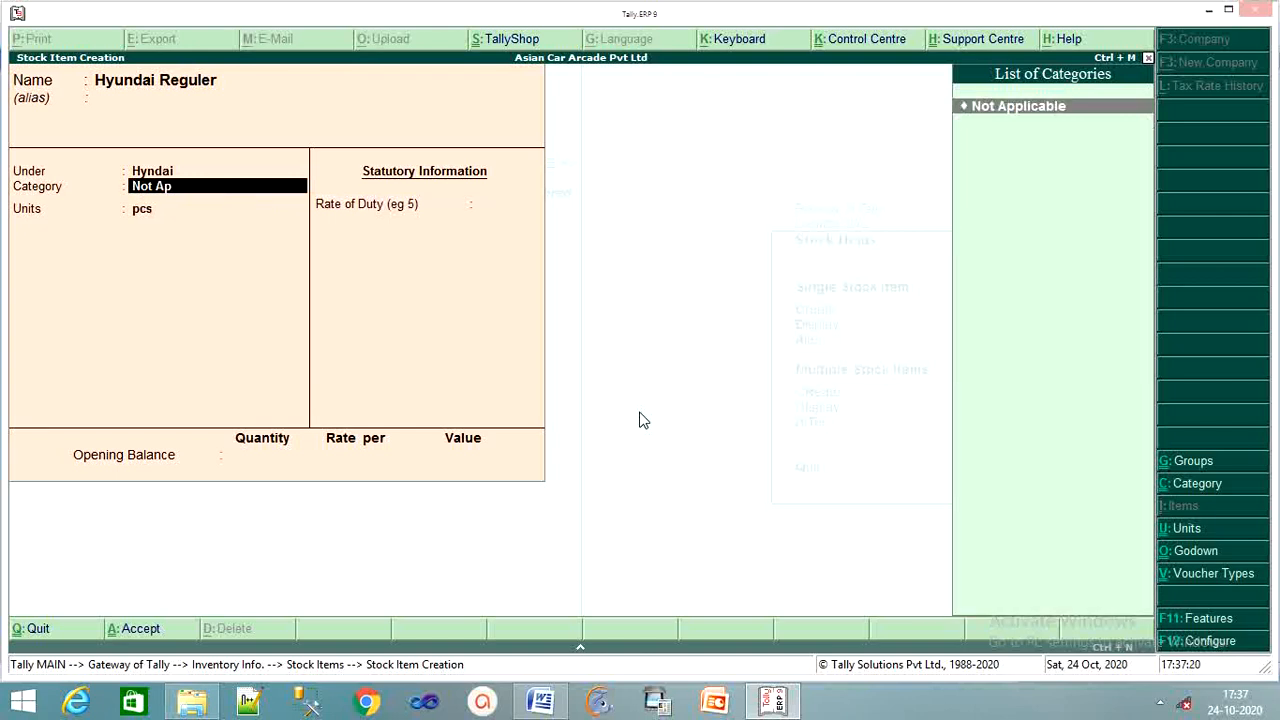
key(BackSpace)
key(BackSpace)
key(BackSpace)
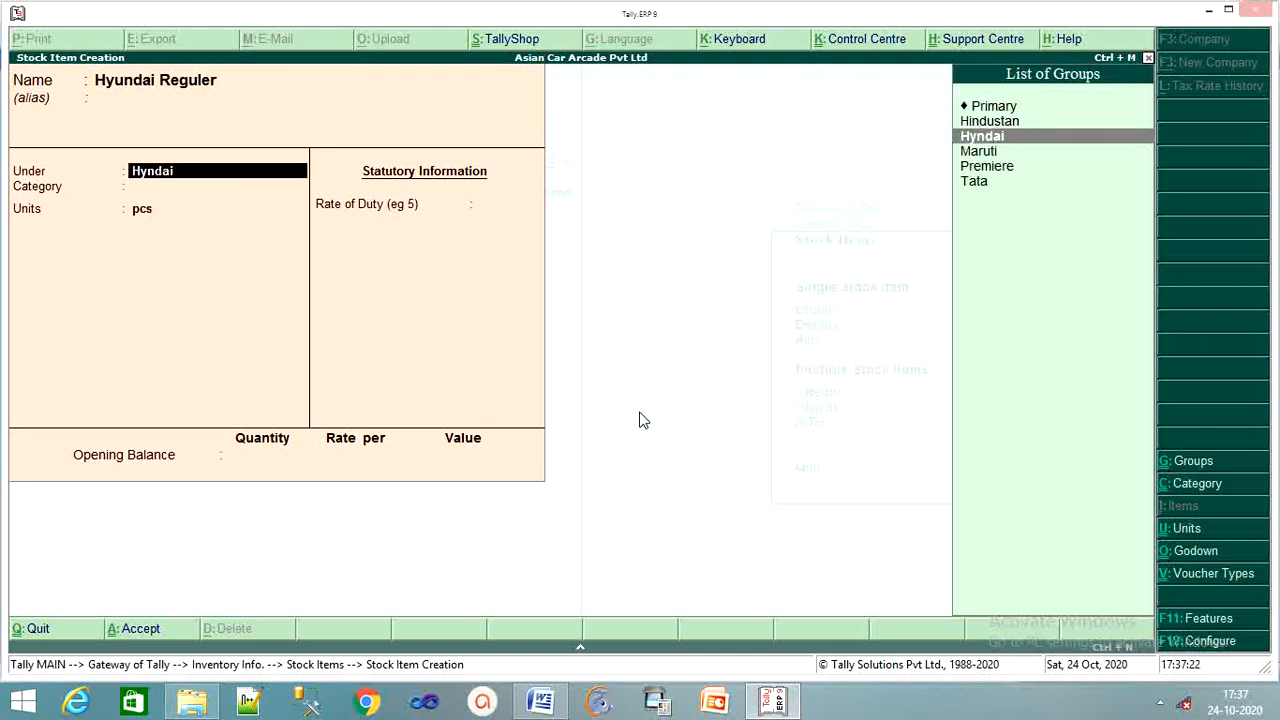
key(Return)
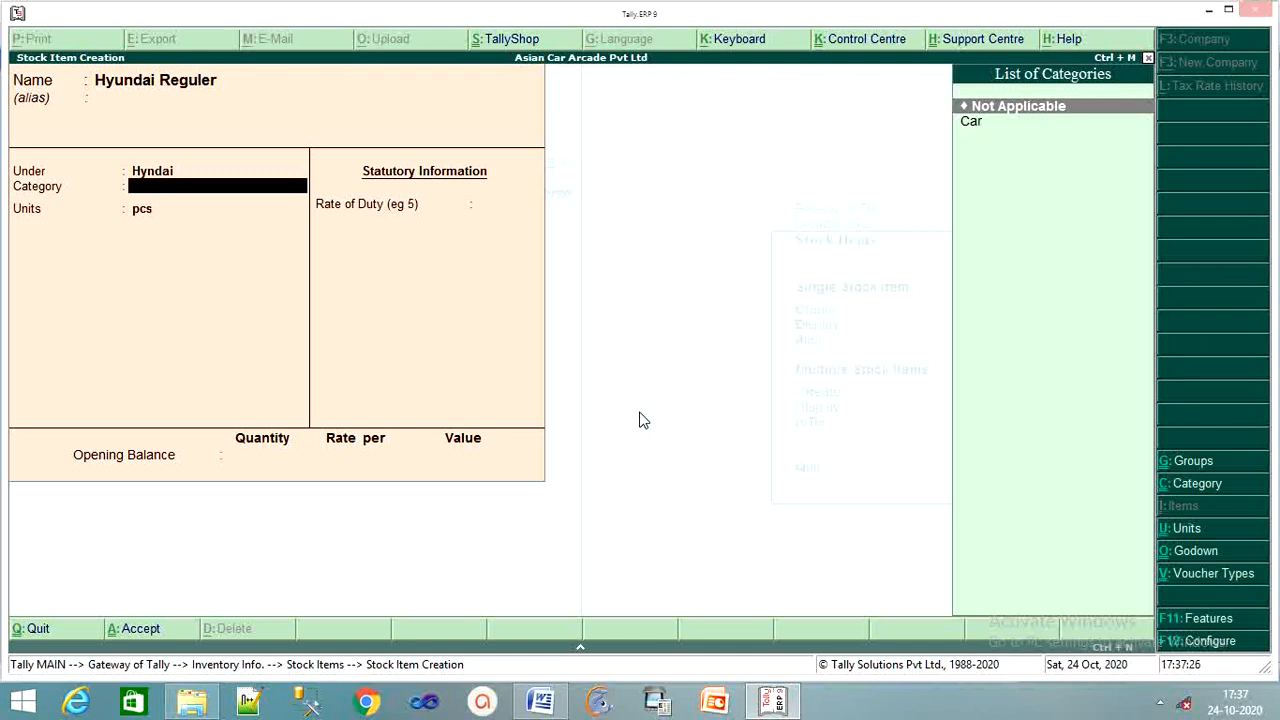
key(Down)
key(Return)
key(Return)
key(Return)
key(Return)
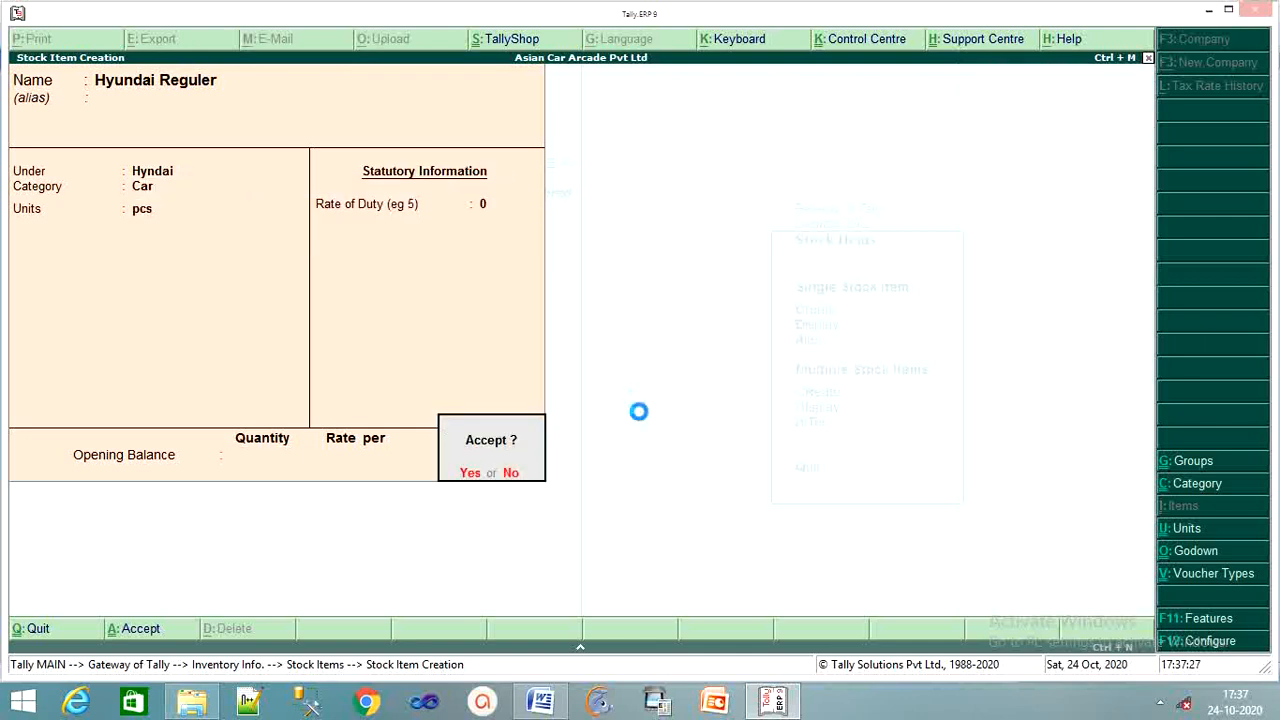
key(Return)
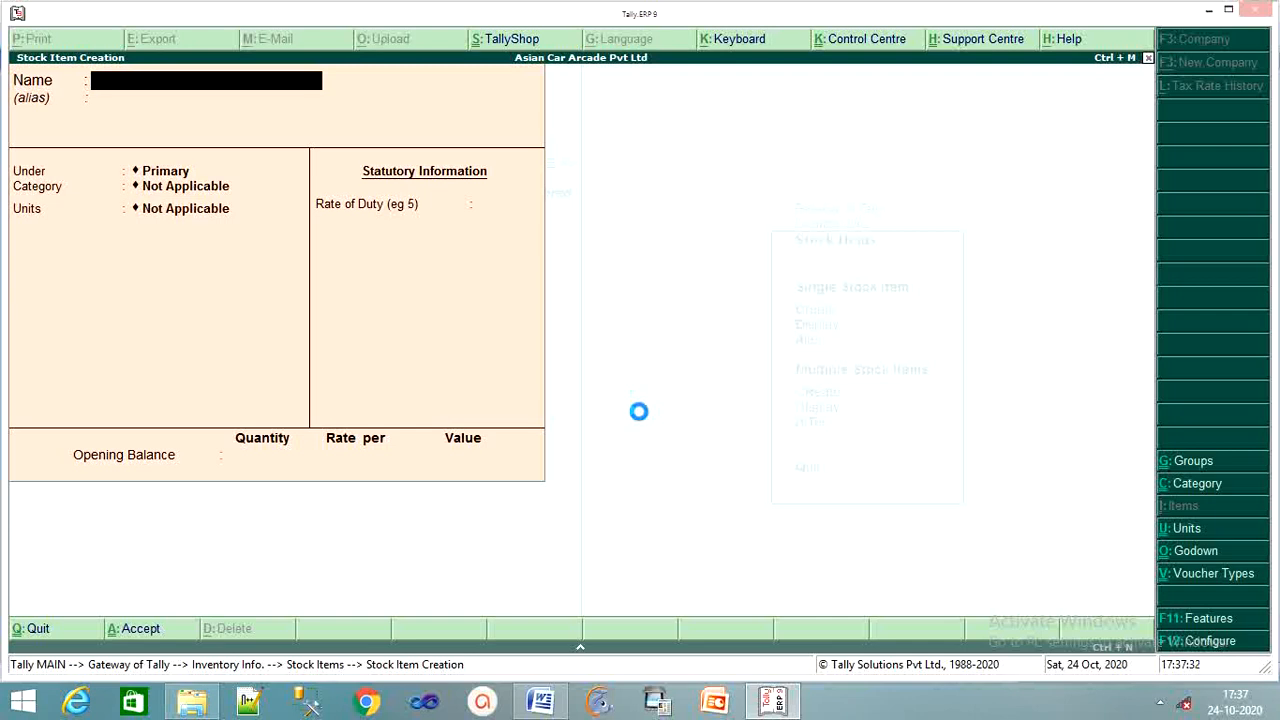
Create stock item Fiat under Premiere, category Car, units pcs, and save it.
text(Fiat)
key(Return)
key(Return)
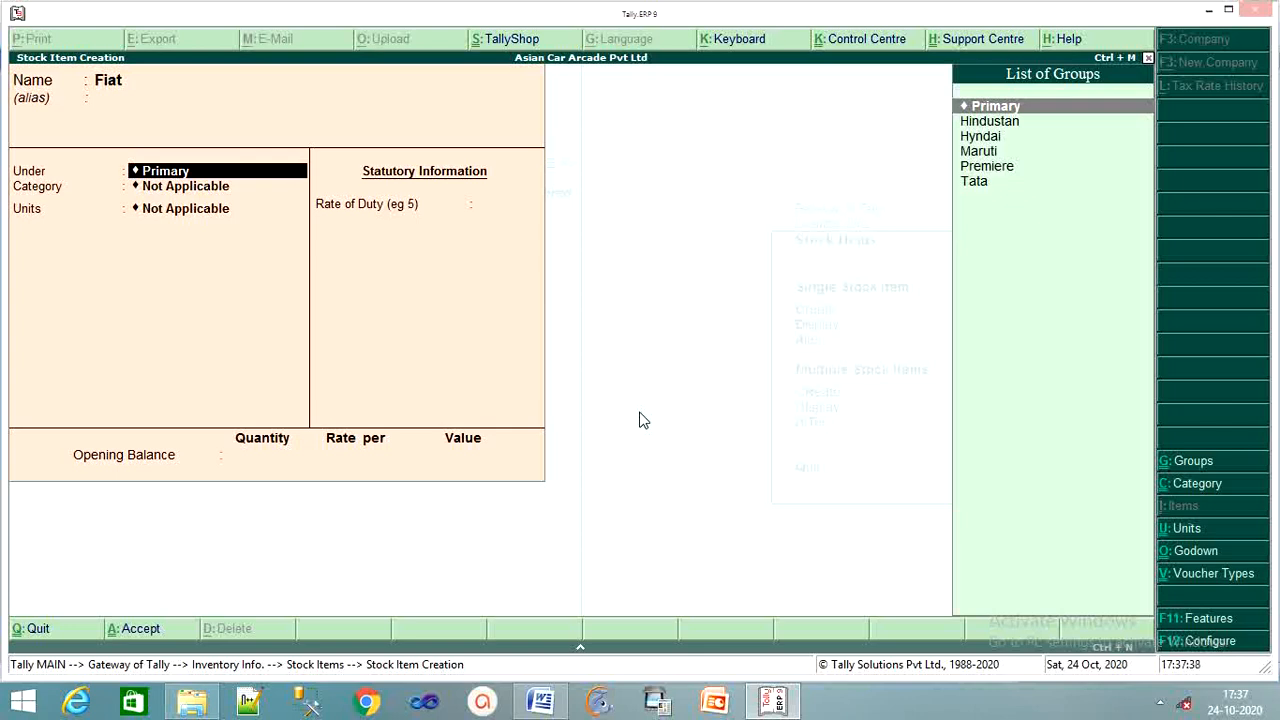
key(Down)
key(Down)
key(Down)
key(Down)
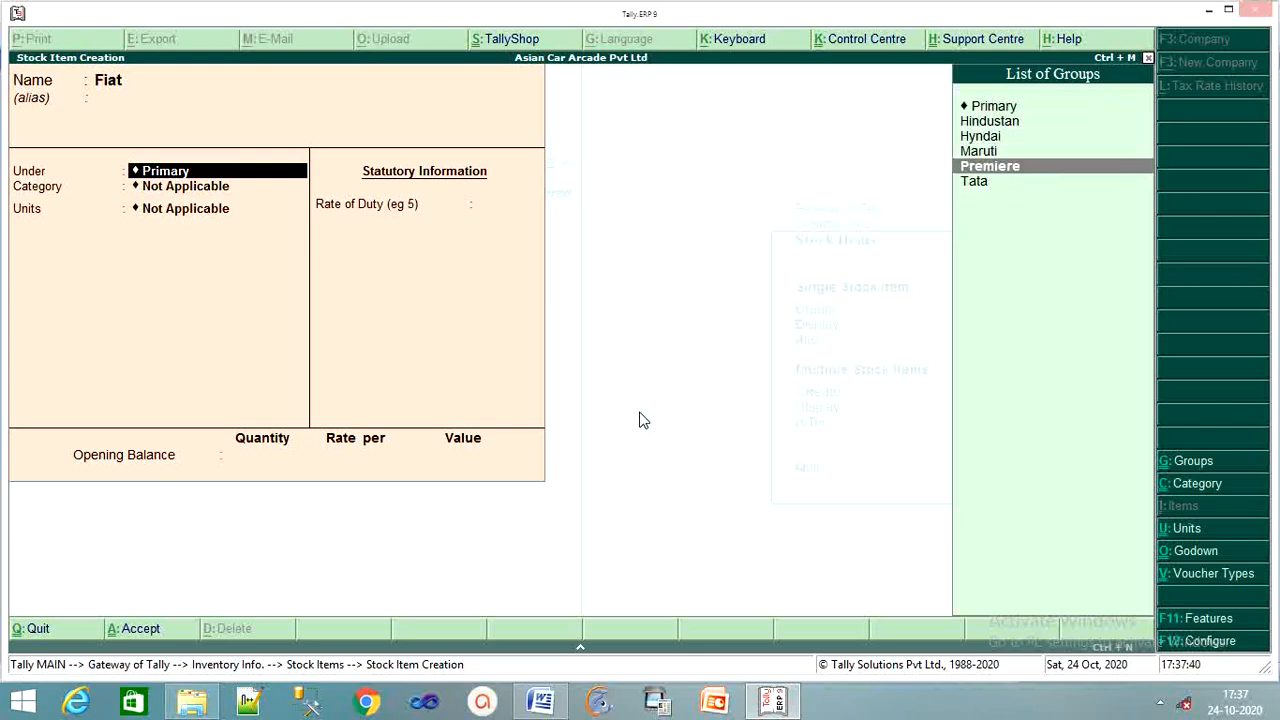
key(Return)
key(Return)
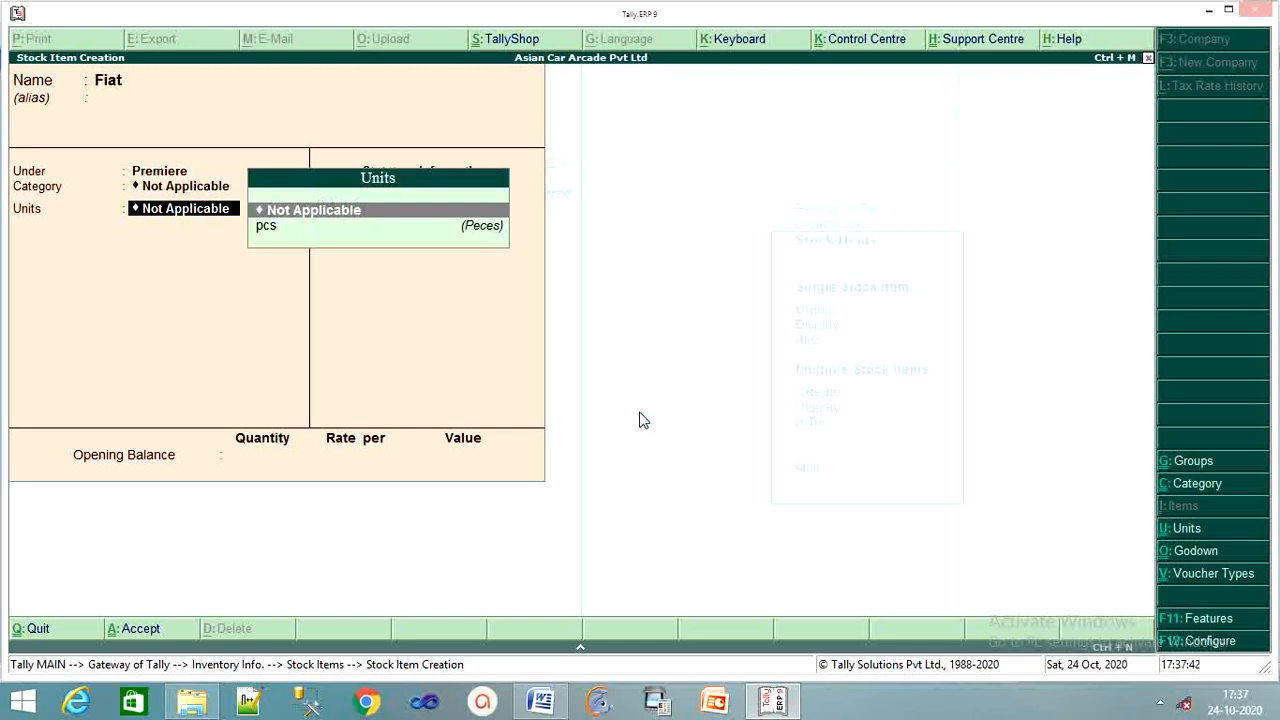
key(BackSpace)
key(Down)
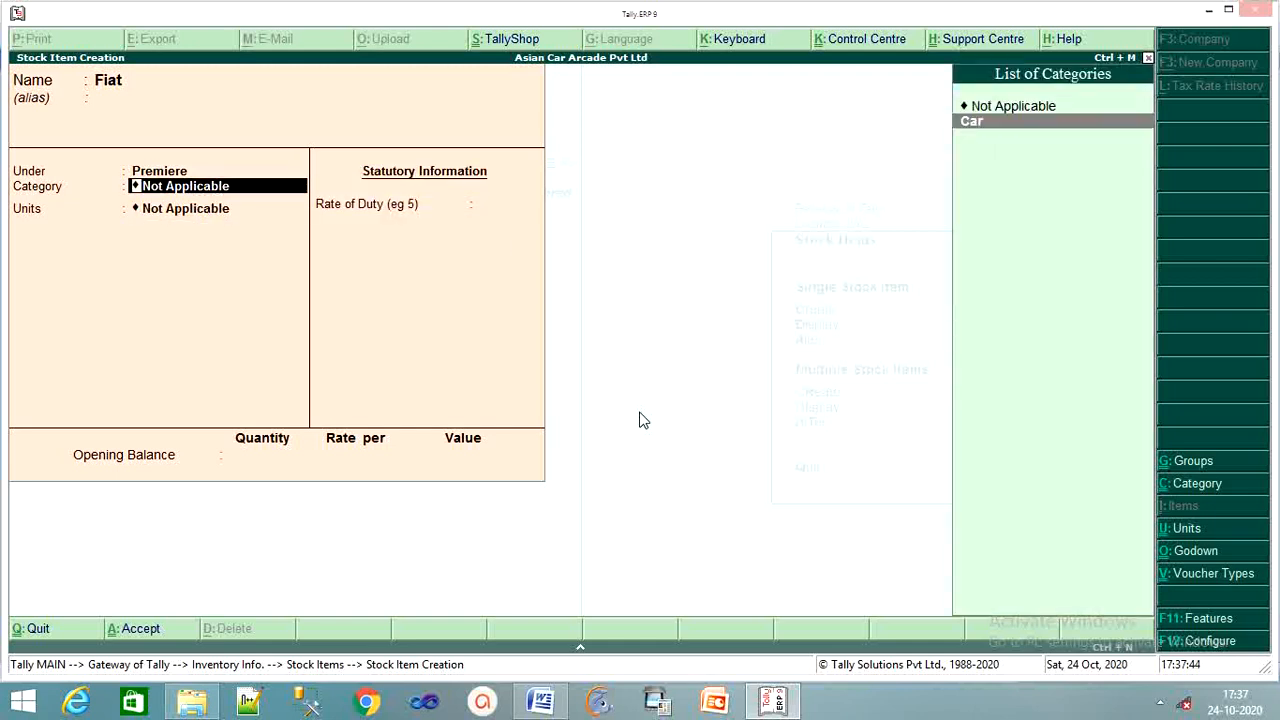
key(Return)
key(Down)
key(Return)
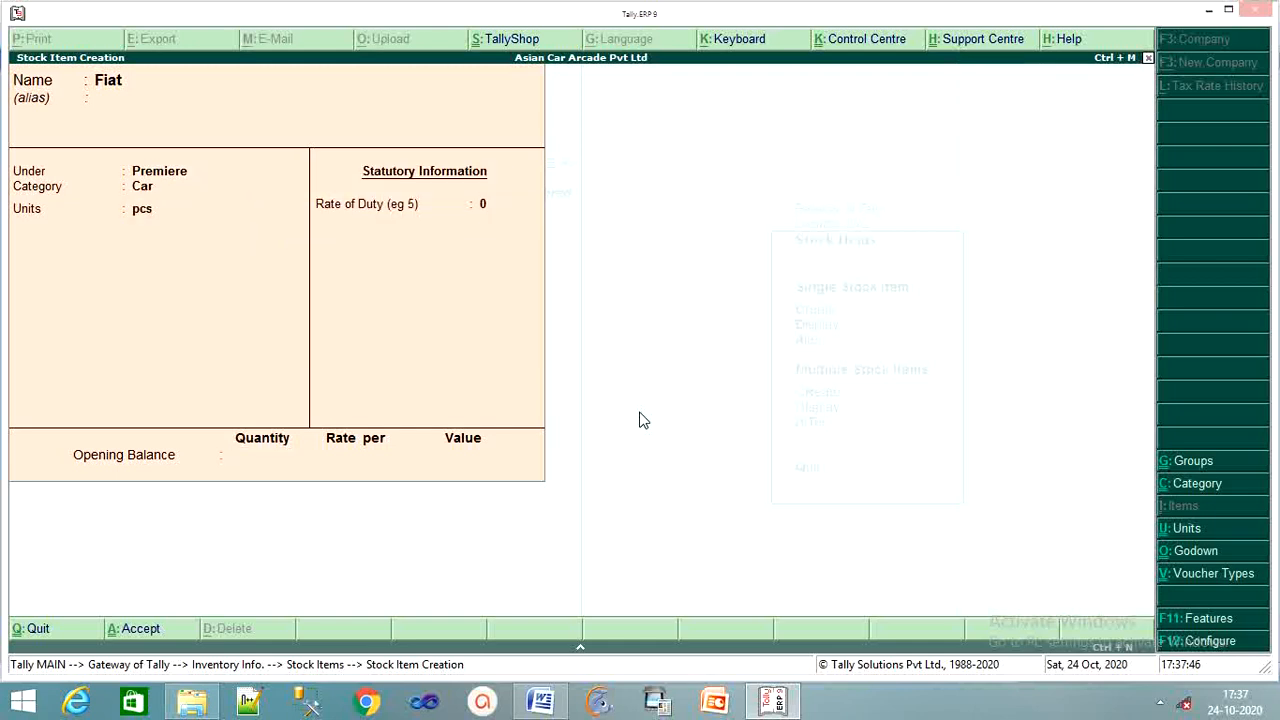
key(Return)
key(Return)
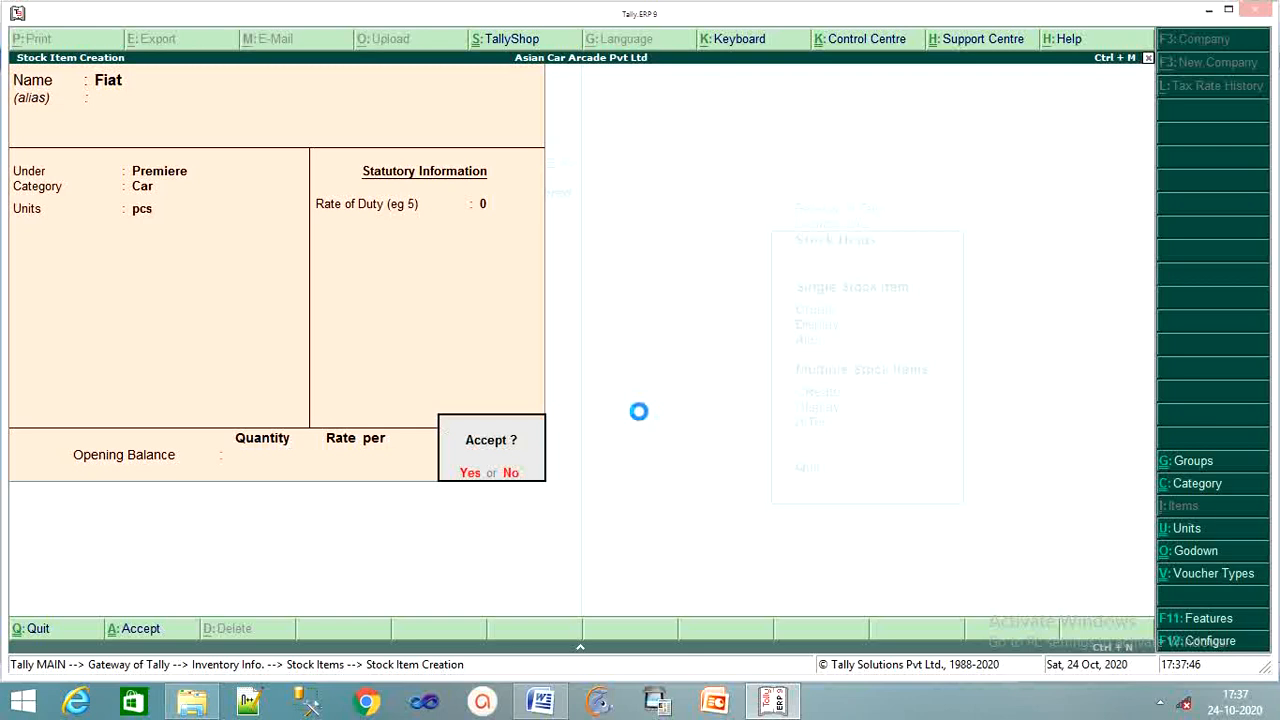
key(Return)
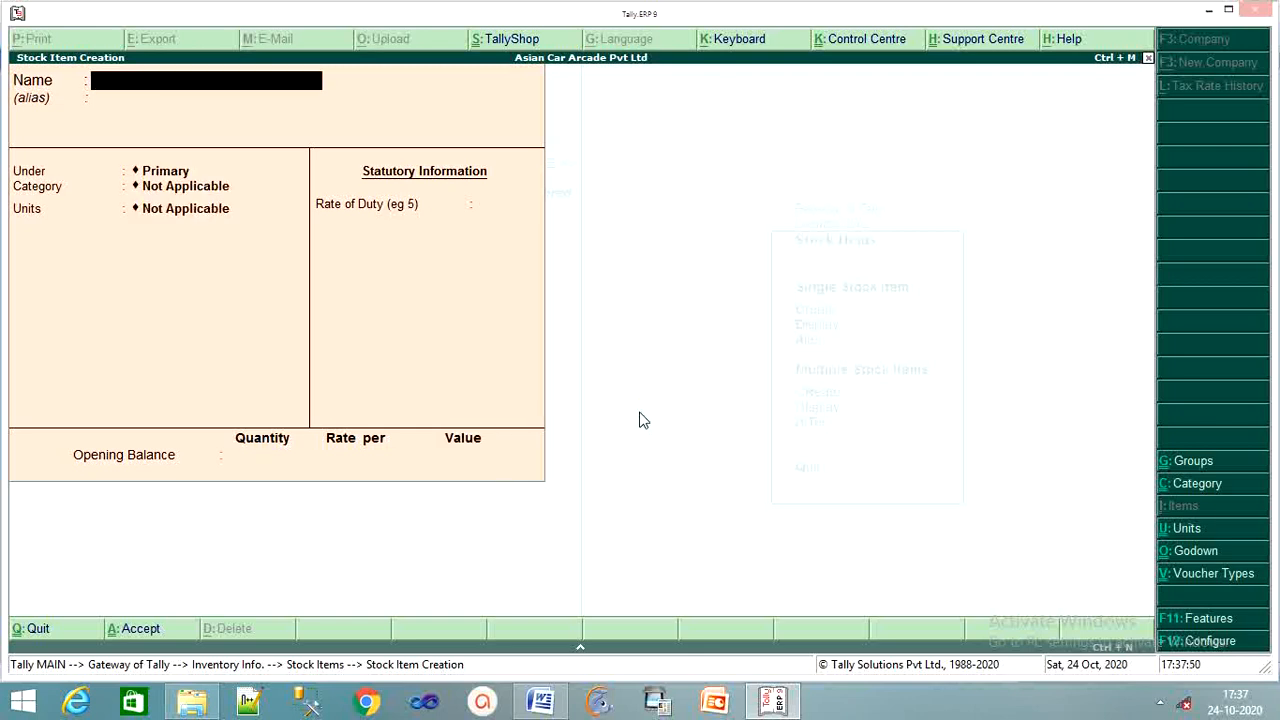
Create stock item Uno under Premiere, category Car, units pcs, and save it.
text(Uno)
key(Return)
key(Return)
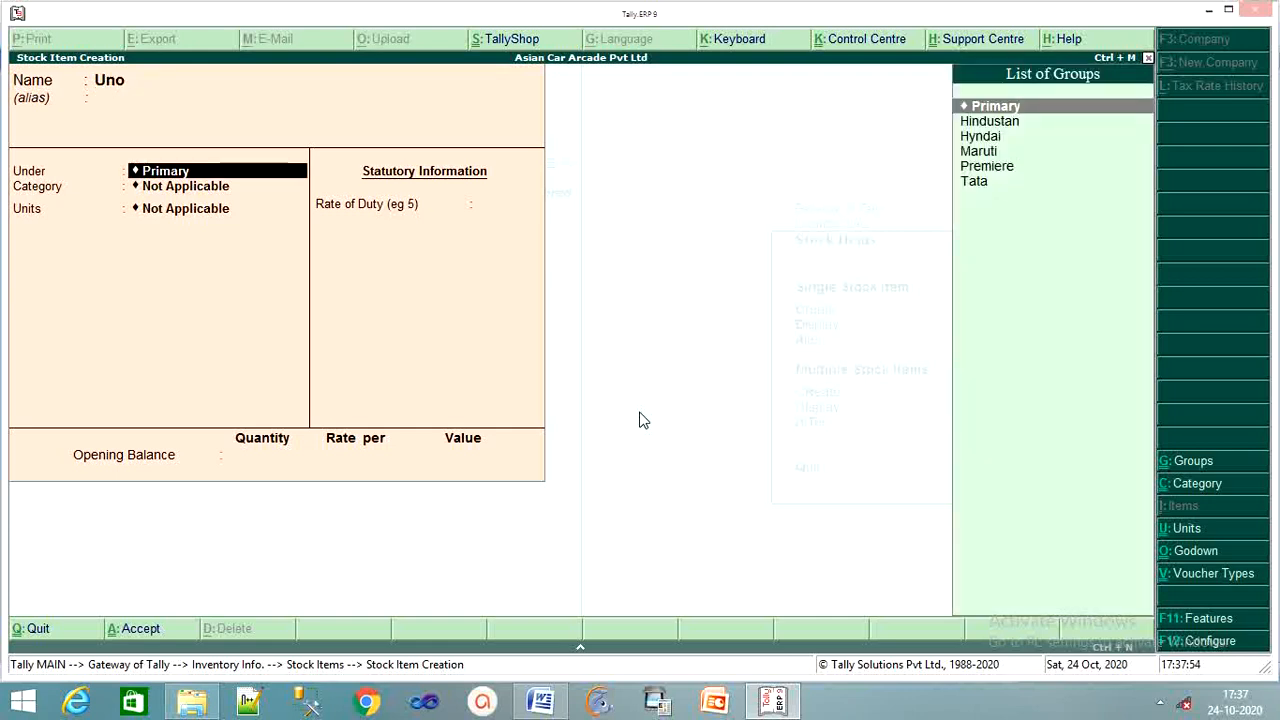
key(Down)
key(Down)
key(Down)
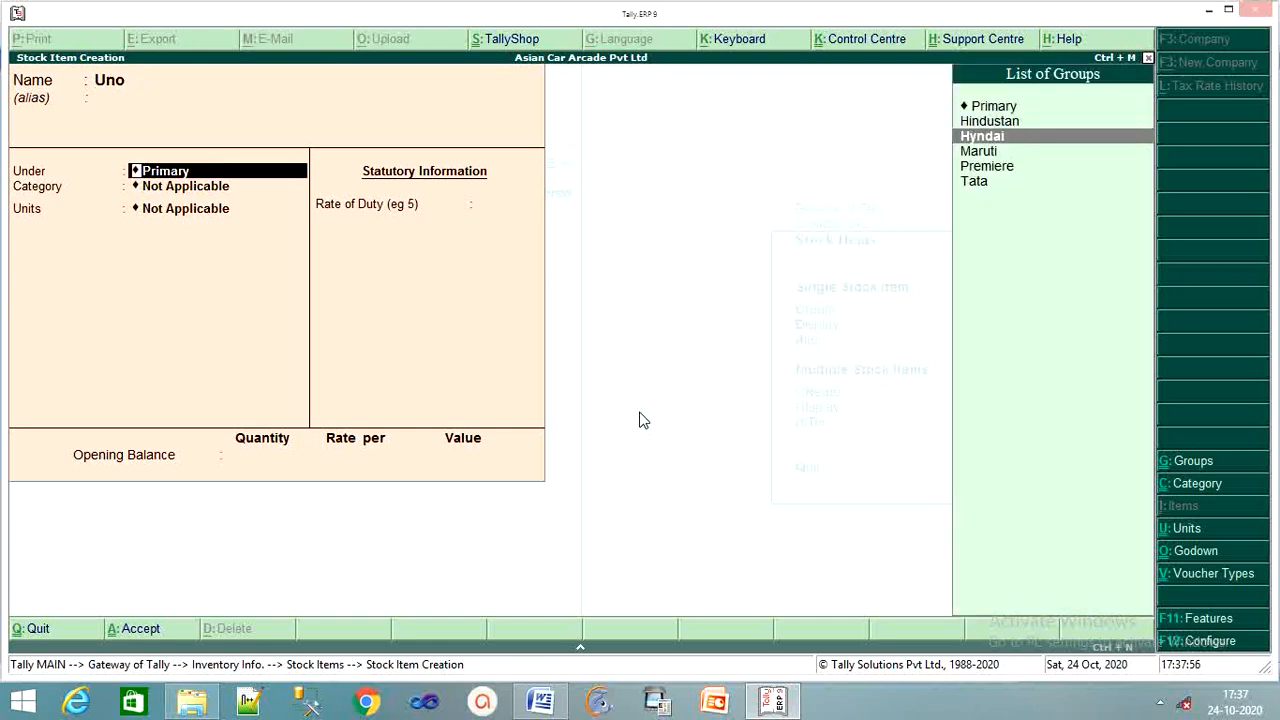
key(Down)
key(Return)
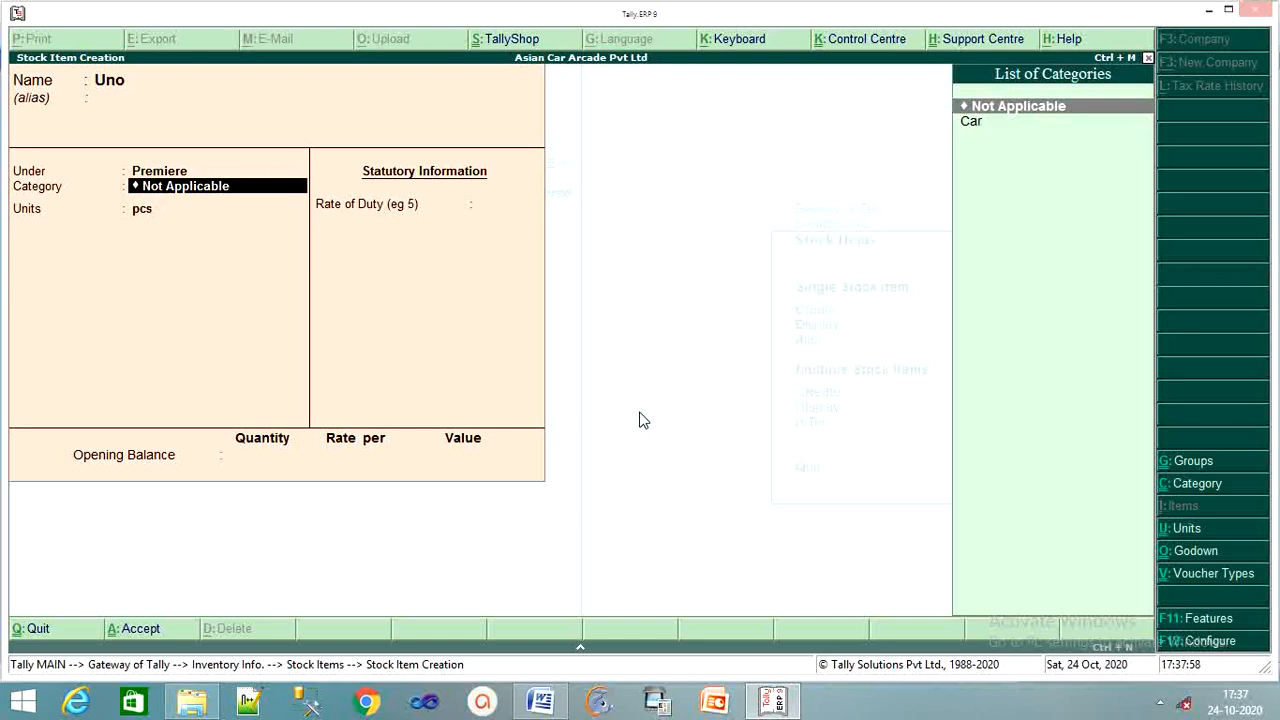
key(Down)
key(Return)
key(Return)
key(Return)
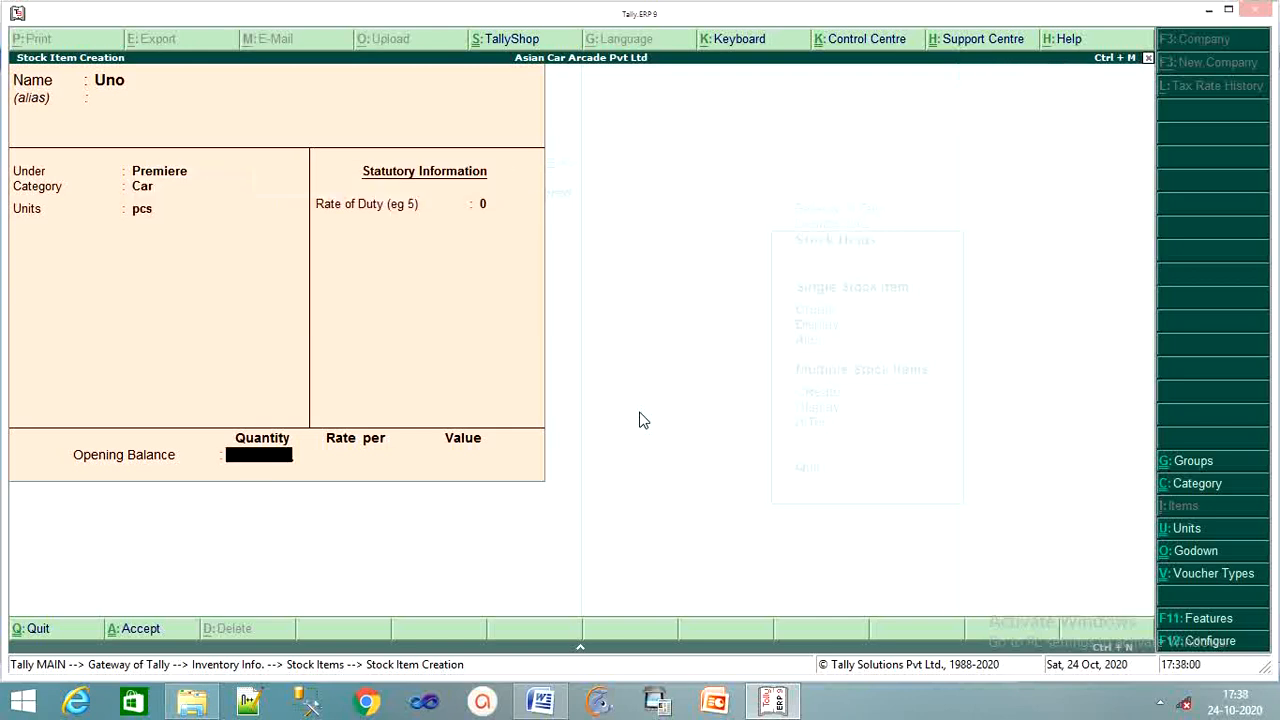
key(Return)
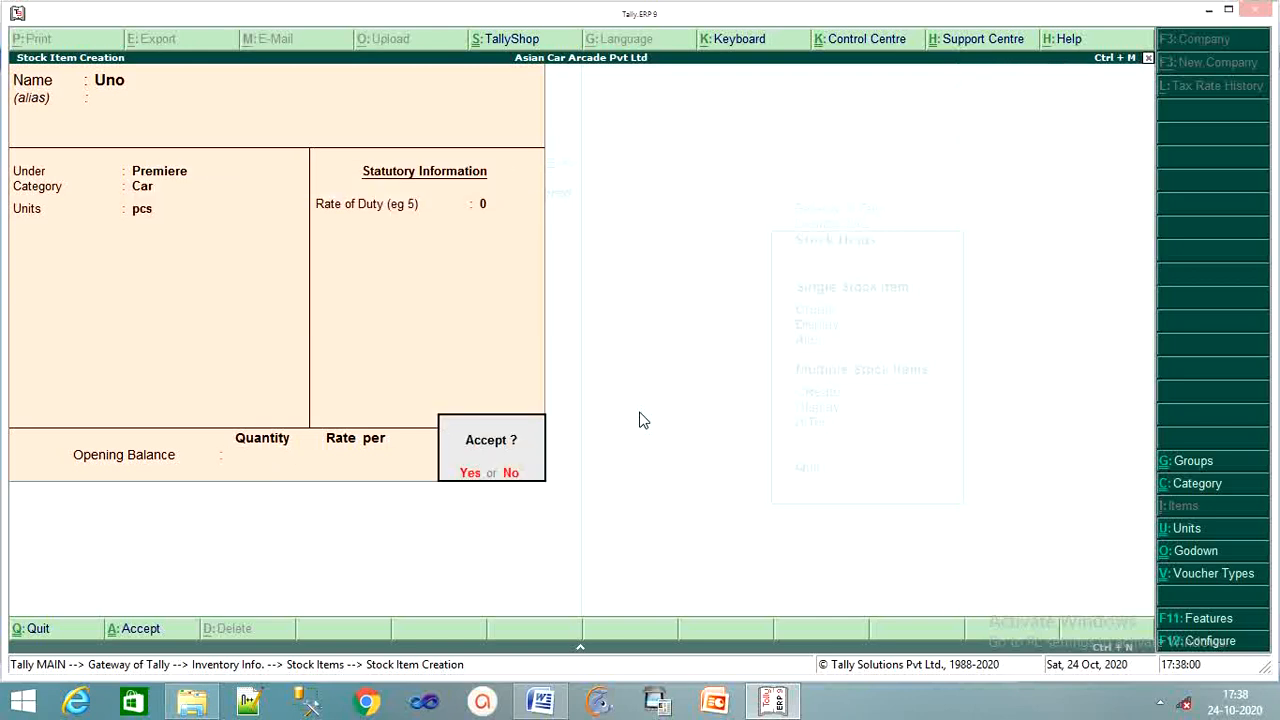
key(Return)
Create stock item Siena under Premiere, category Car, units pcs, and save it.
text(S)
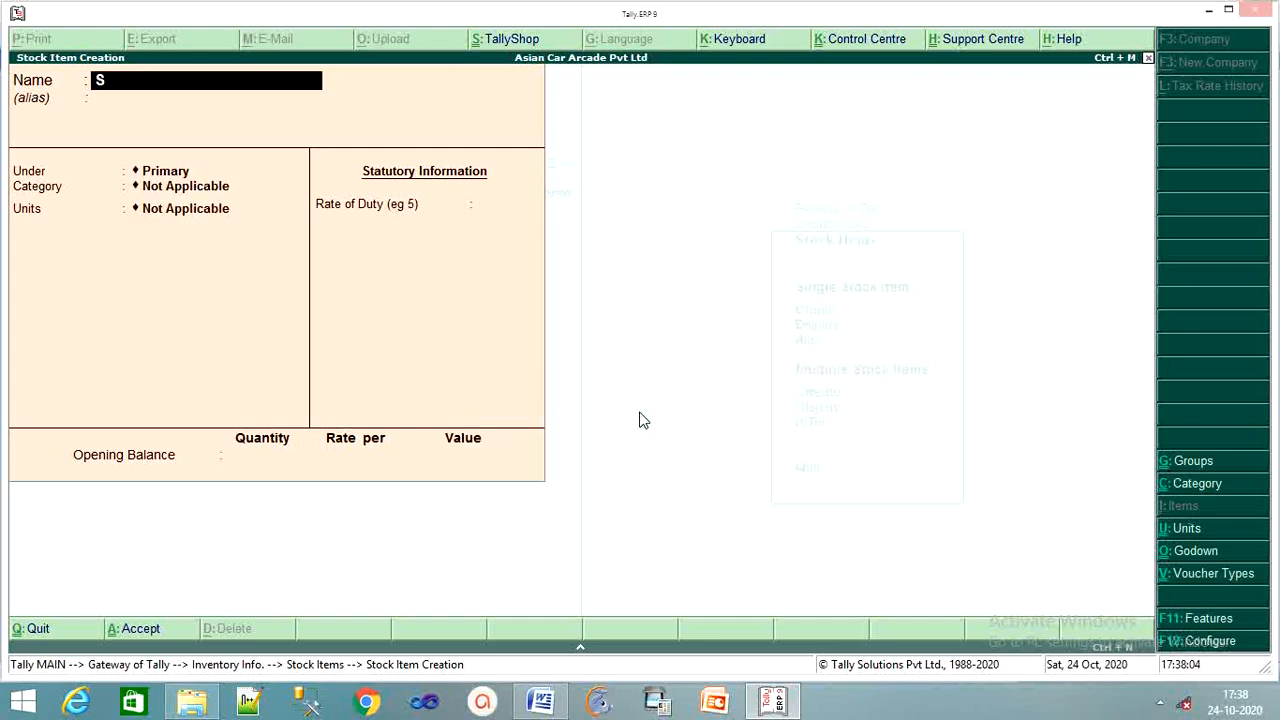
text(a)
key(Return)
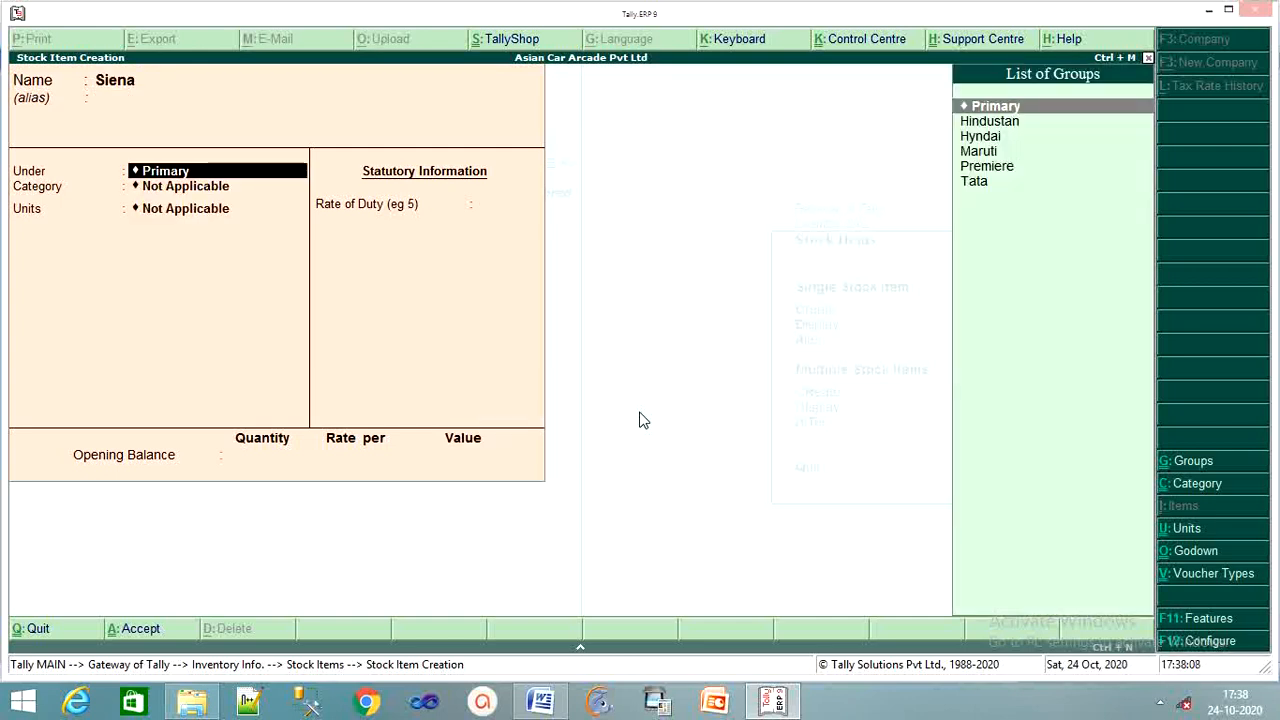
key(Down)
key(Down)
key(Down)
key(Down)
key(Return)
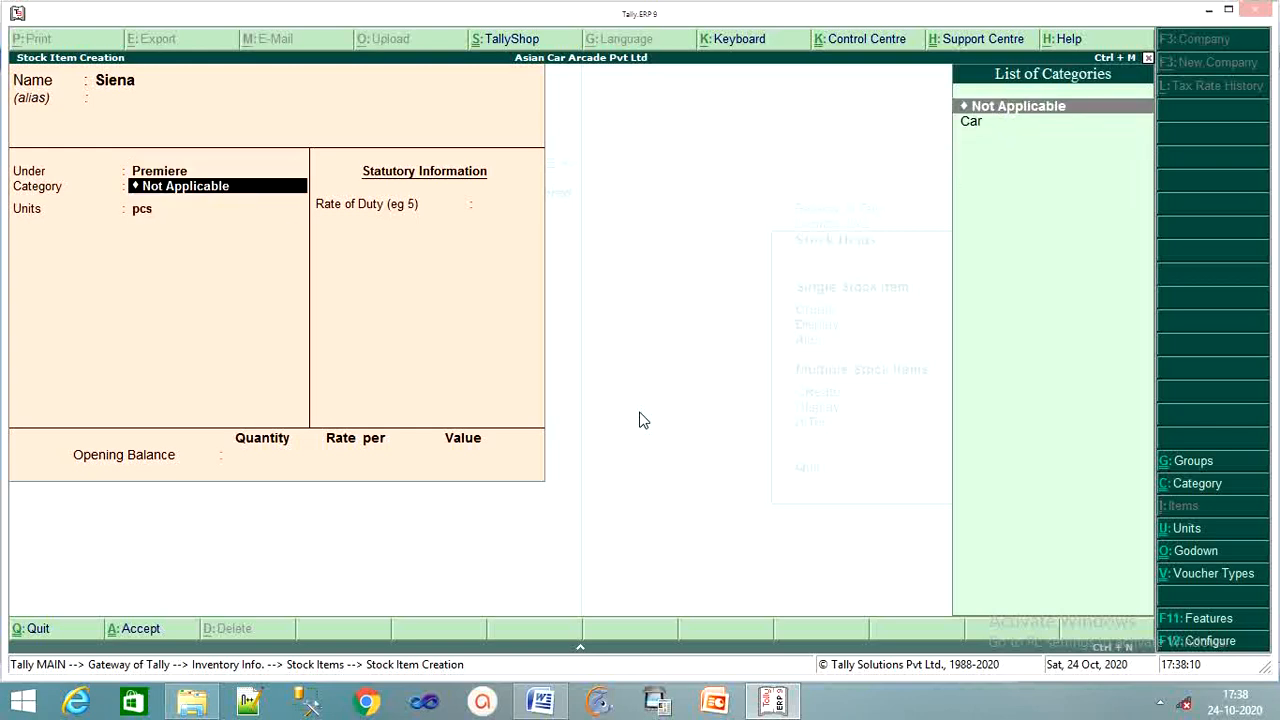
key(Down)
key(Return)
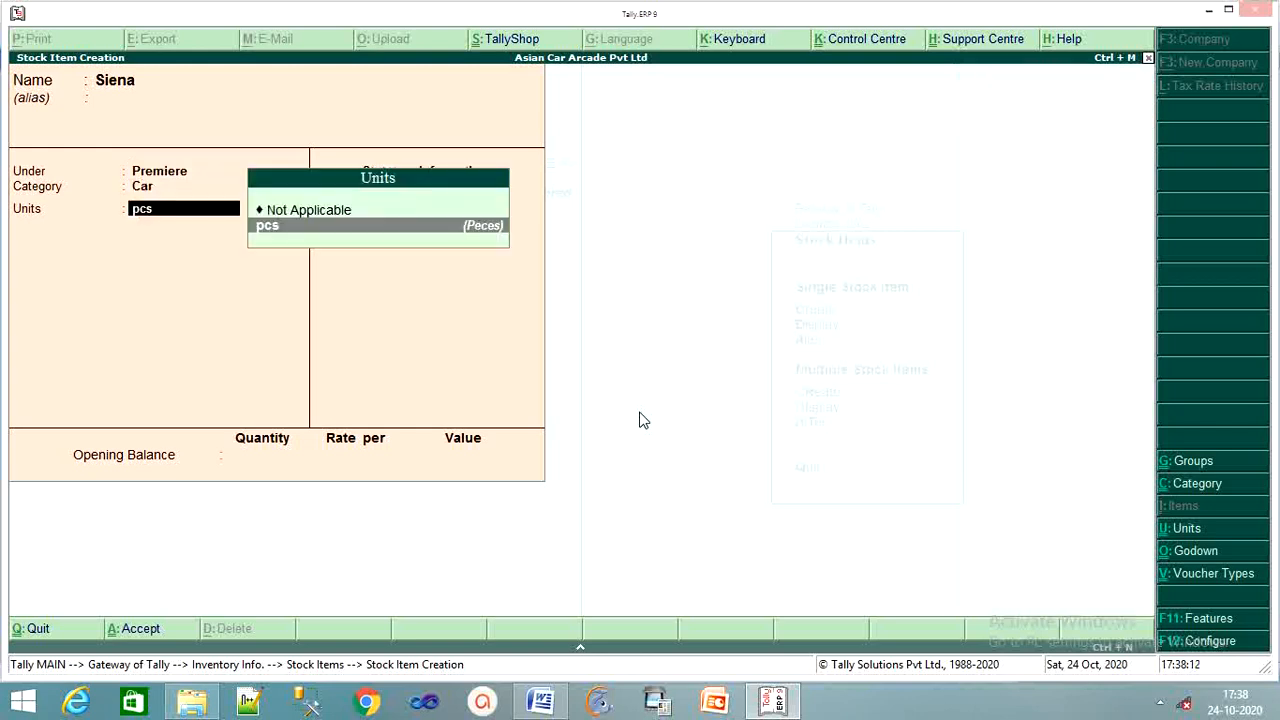
key(Return)
key(Return)
key(Return)
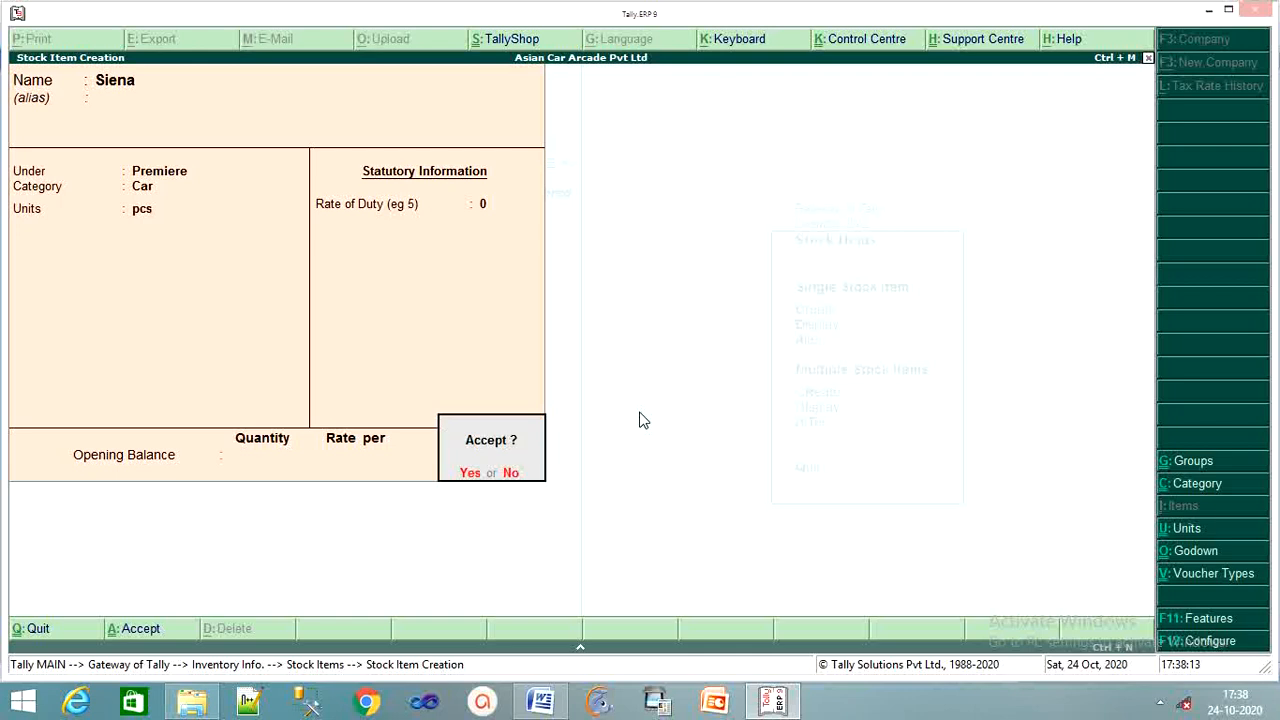
key(Return)
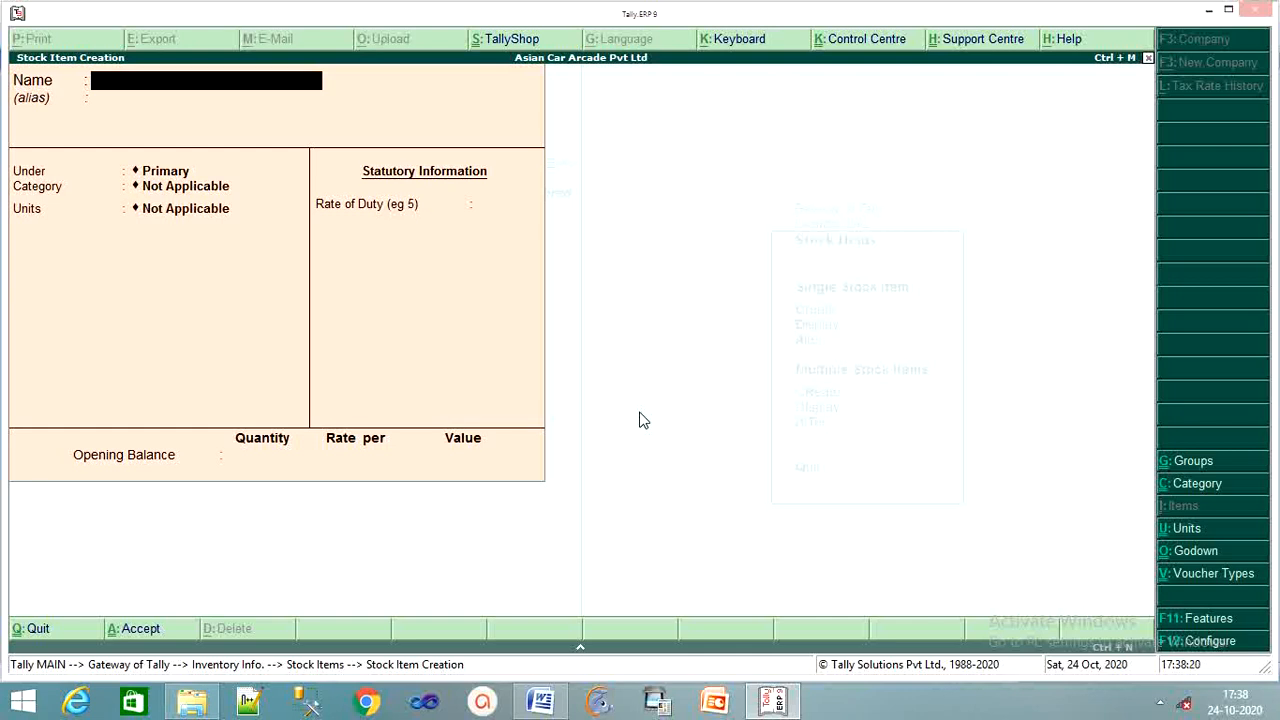
Create stock item Indica under Tata, category Car, units pcs, and save it.
text(Indica)
key(Return)
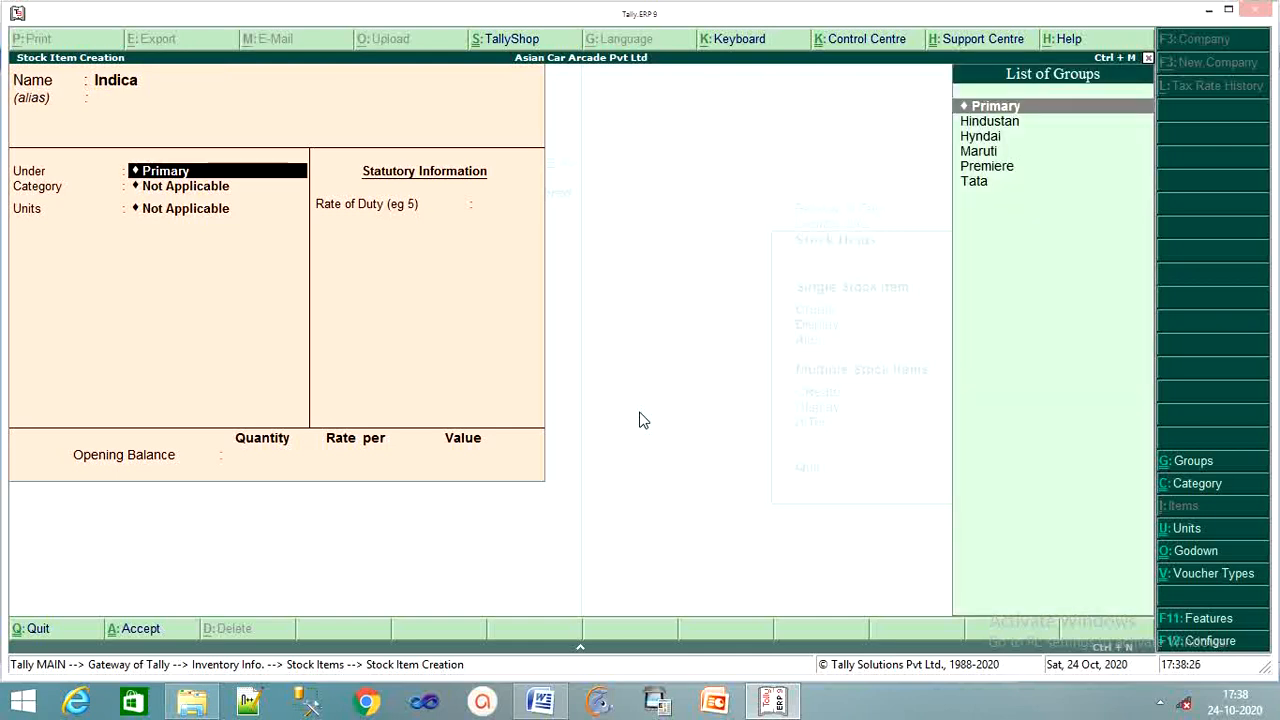
key(Down)
key(Down)
key(Down)
key(Down)
key(Down)
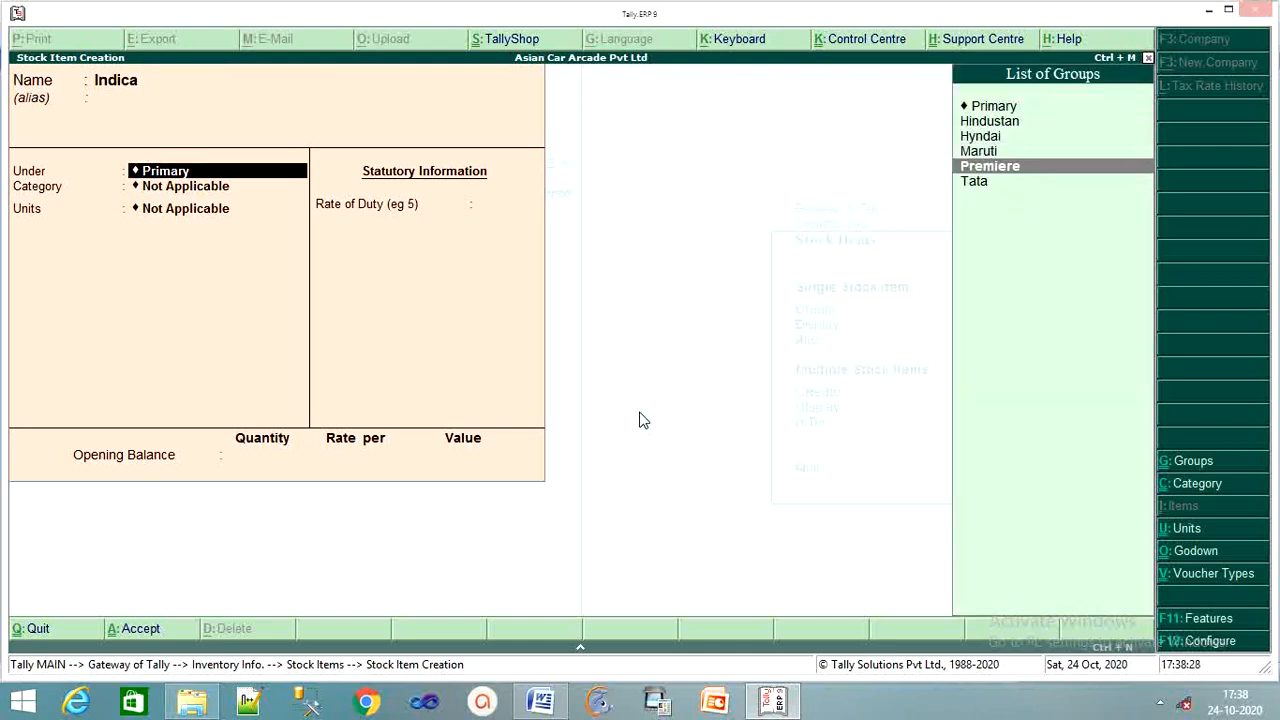
key(Return)
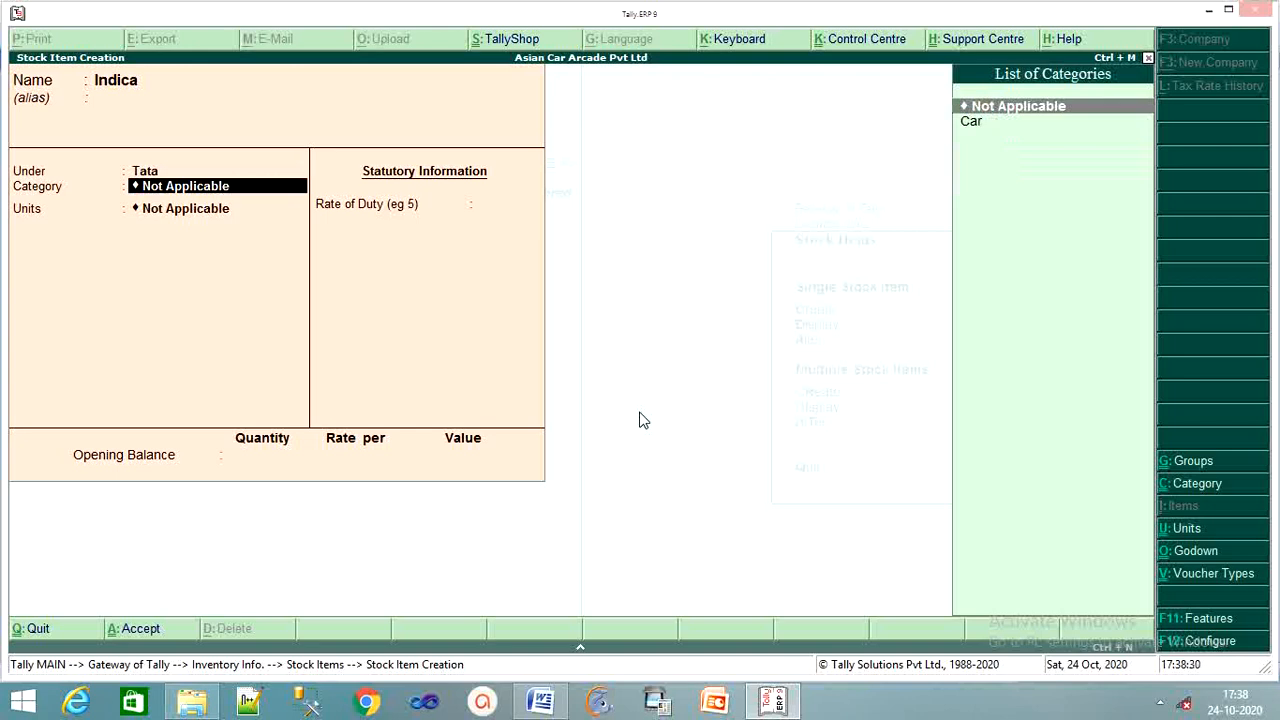
key(Down)
key(Return)
key(Return)
key(Return)
key(Return)
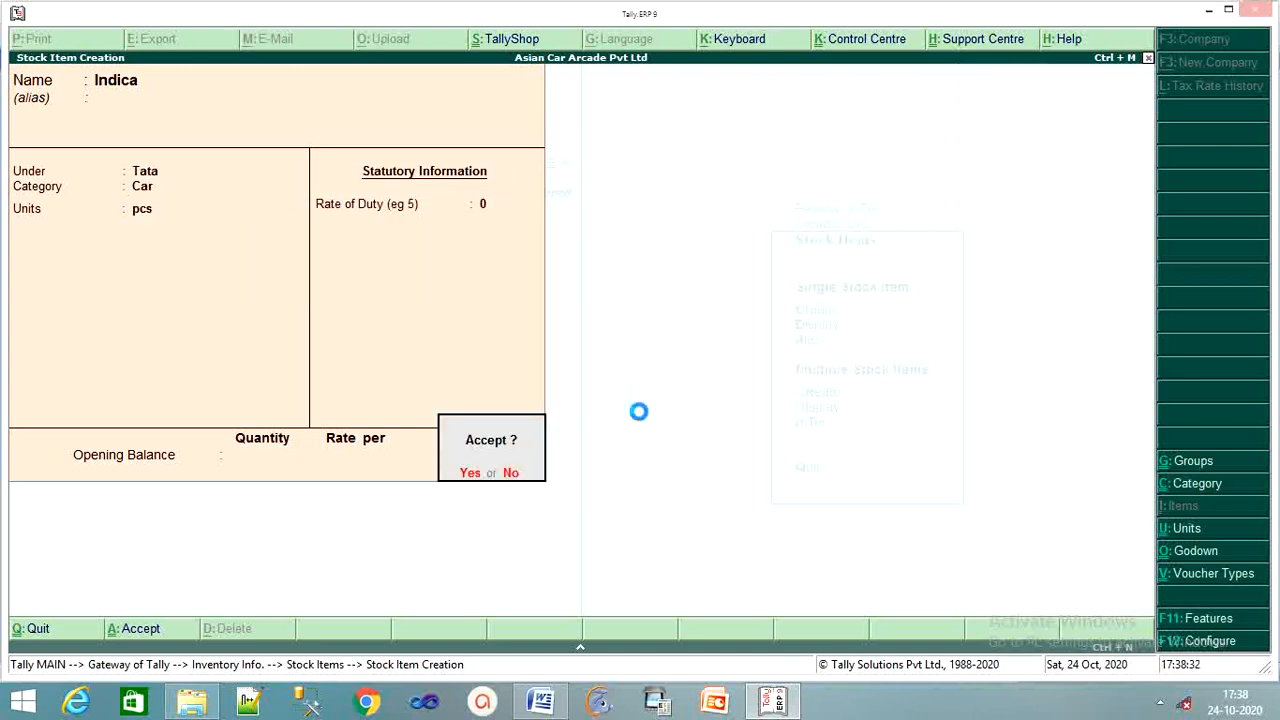
key(Return)
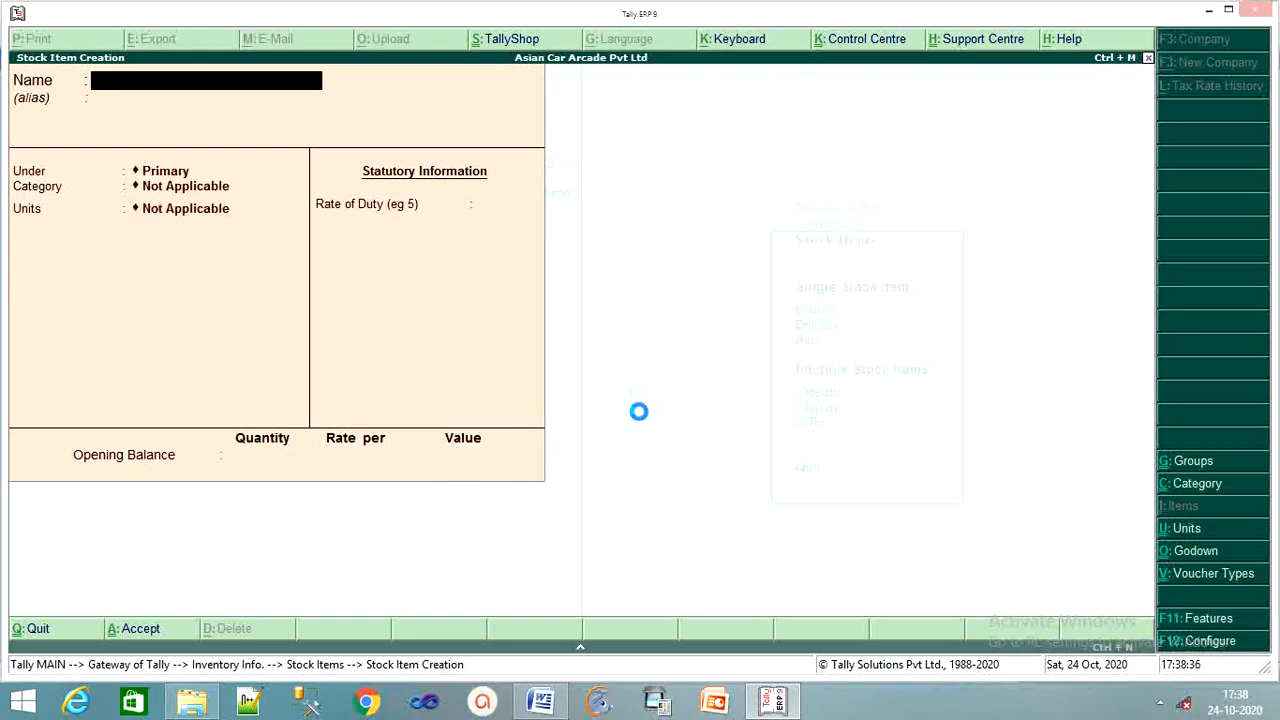
Create stock item Sumo under Tata, category Car, units pcs, and save it.
text(Sumo)
key(Return)
key(Return)
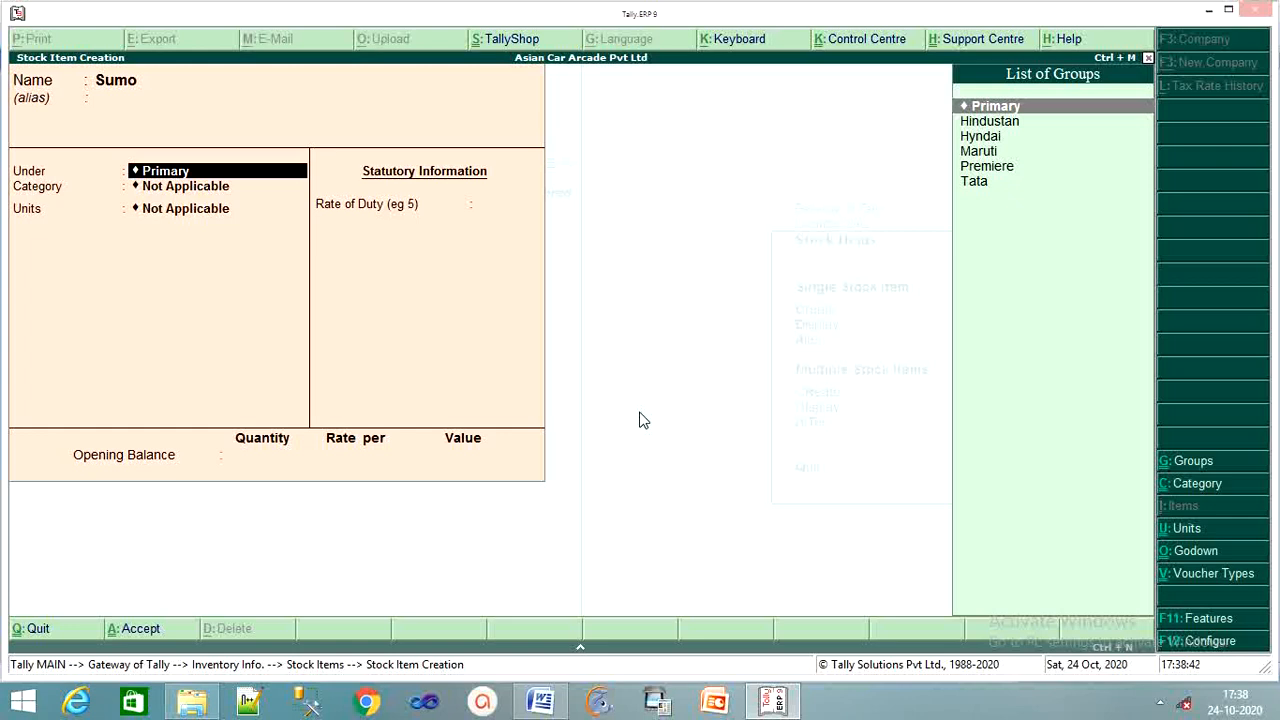
key(Down)
key(Down)
key(Down)
key(Down)
key(Down)
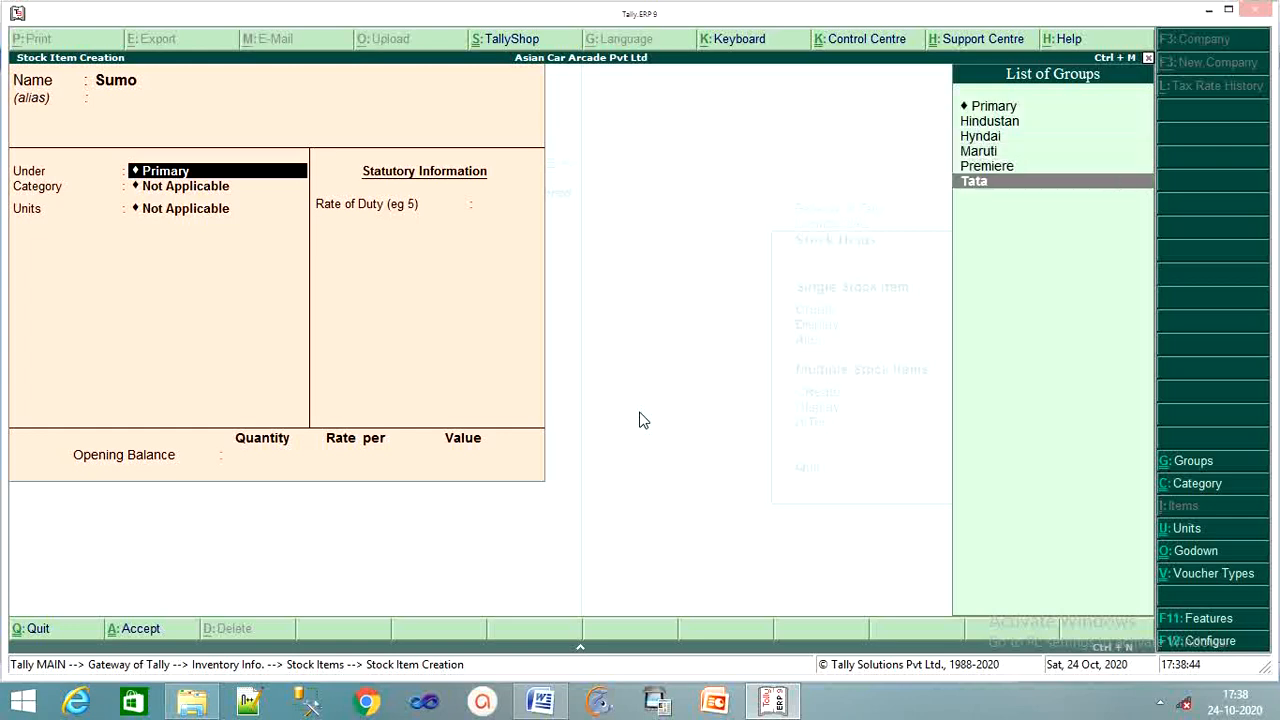
key(Return)
key(Down)
key(Return)
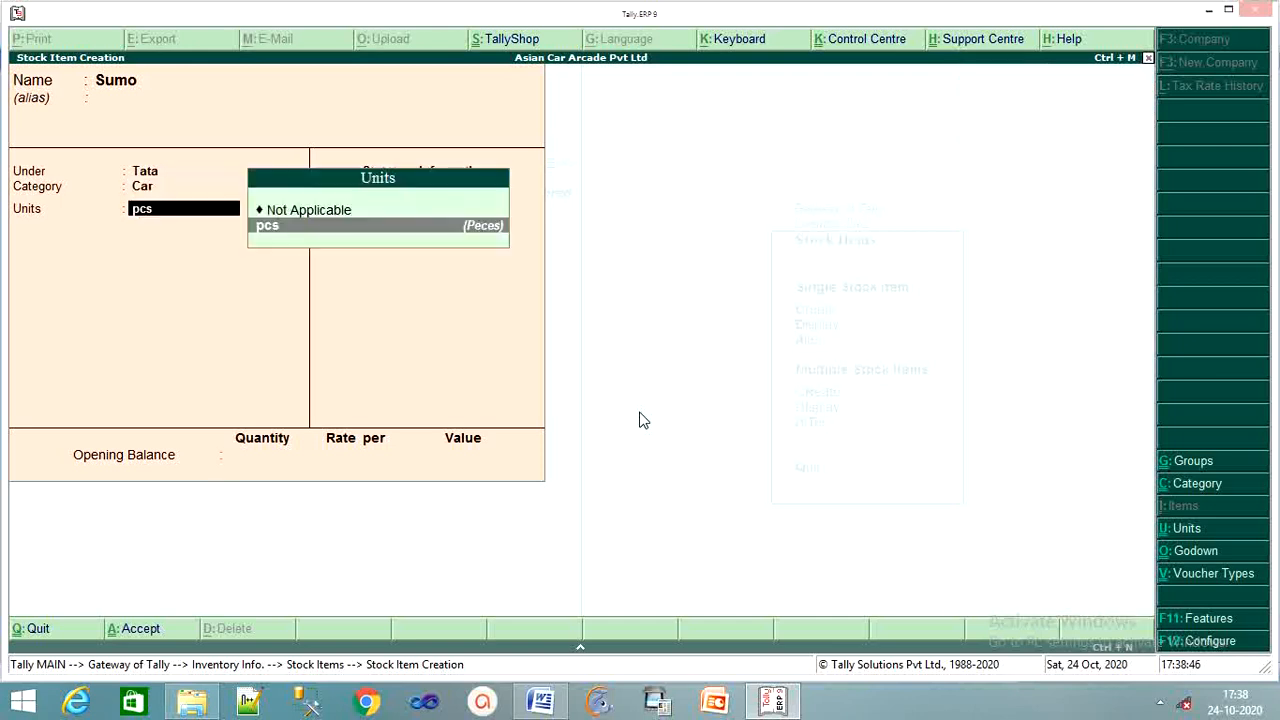
key(Return)
key(Return)
key(Return)
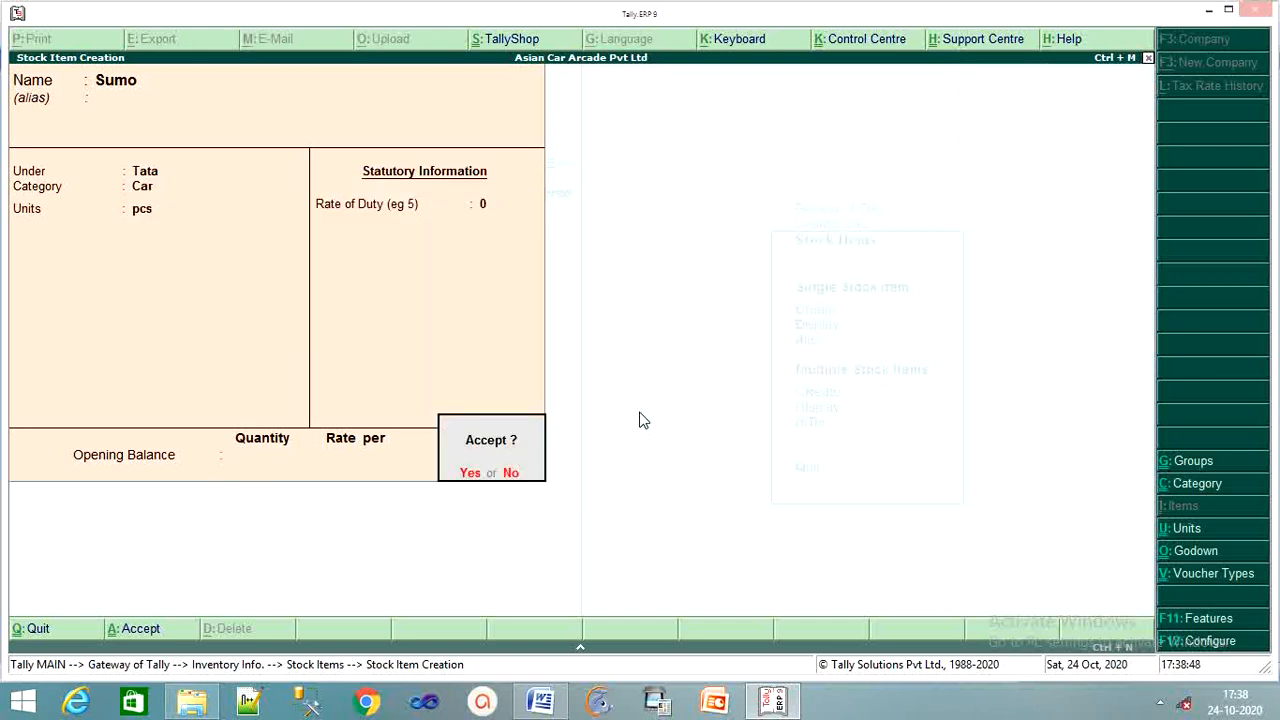
key(Return)
Create stock item Estate under Tata, category Car, units pcs, duty 0, and save it.
text(Es)
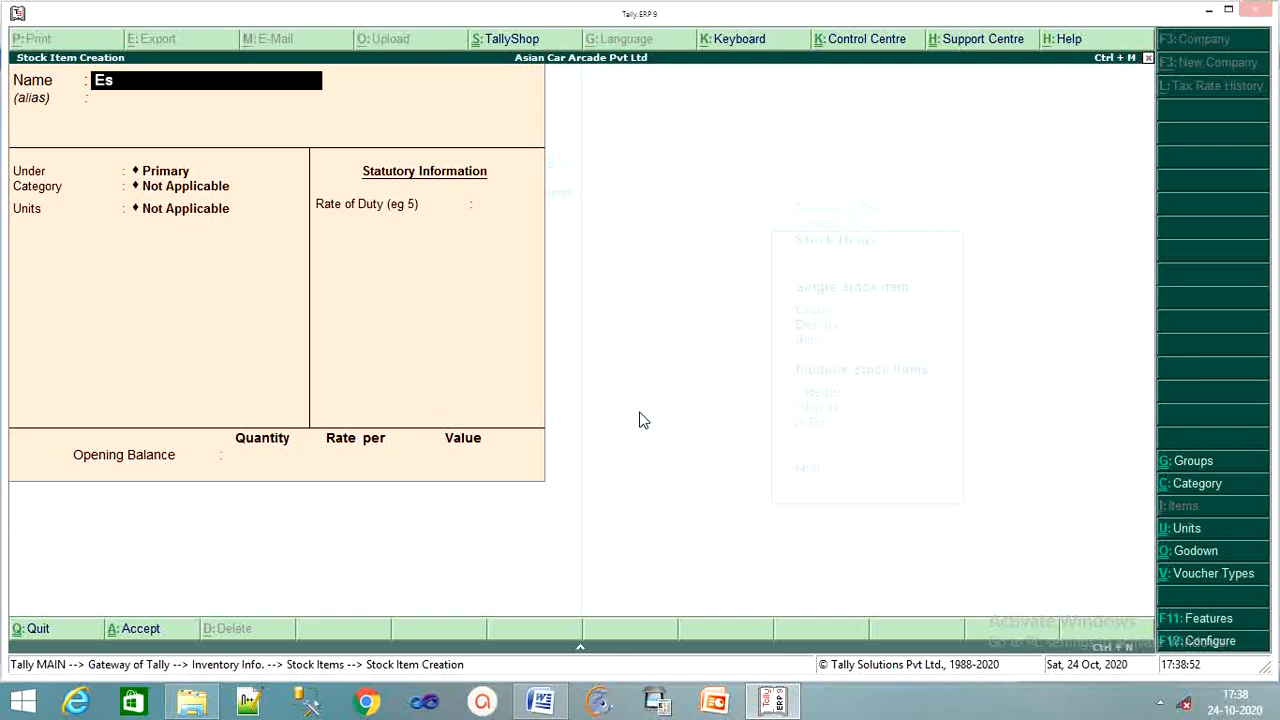
text(ta)
key(BackSpace)
text(tate)
key(Return)
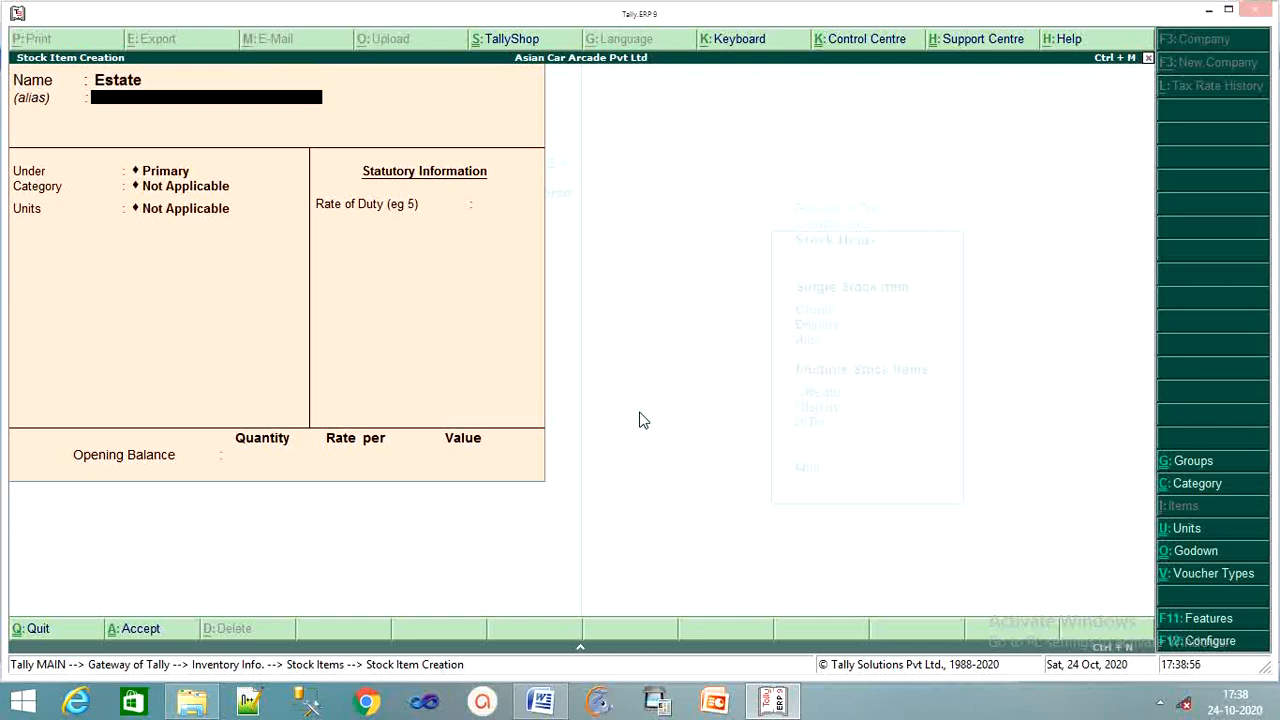
key(Return)
key(Down)
key(Down)
key(Down)
key(Down)
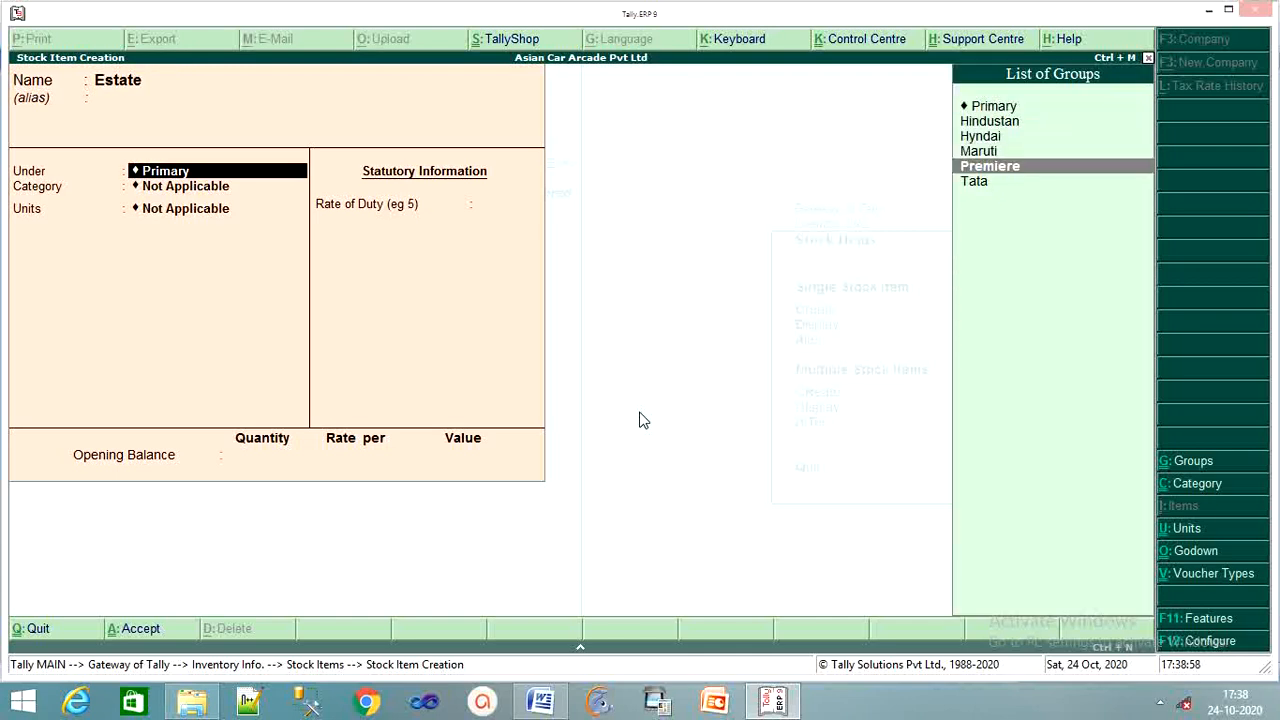
key(Down)
key(Return)
key(Down)
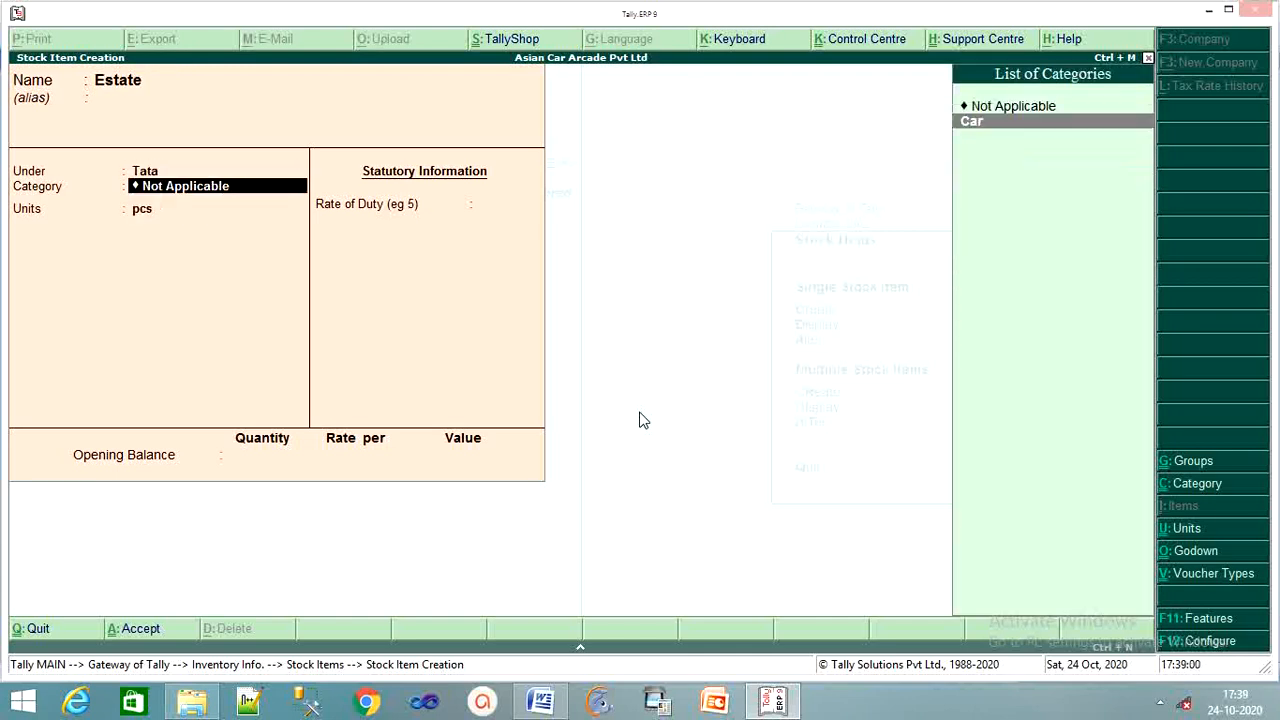
key(Return)
key(Return)
key(Return)
key(Return)
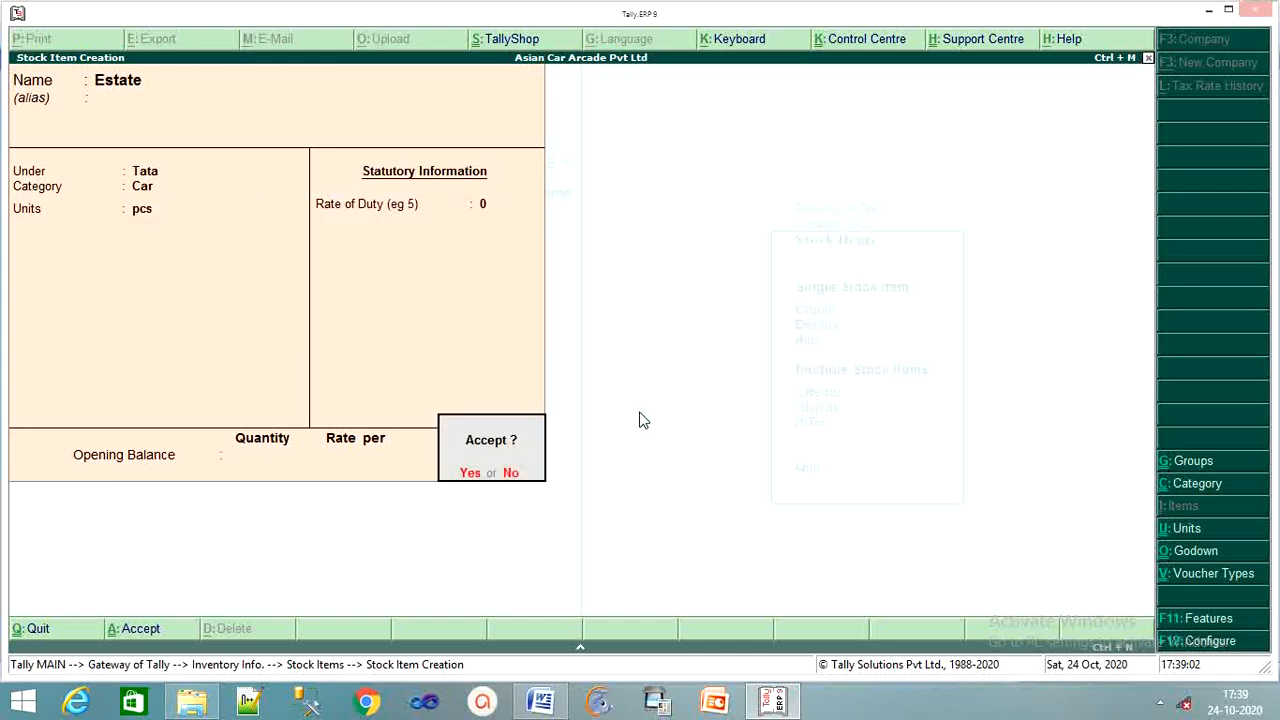
key(Return)
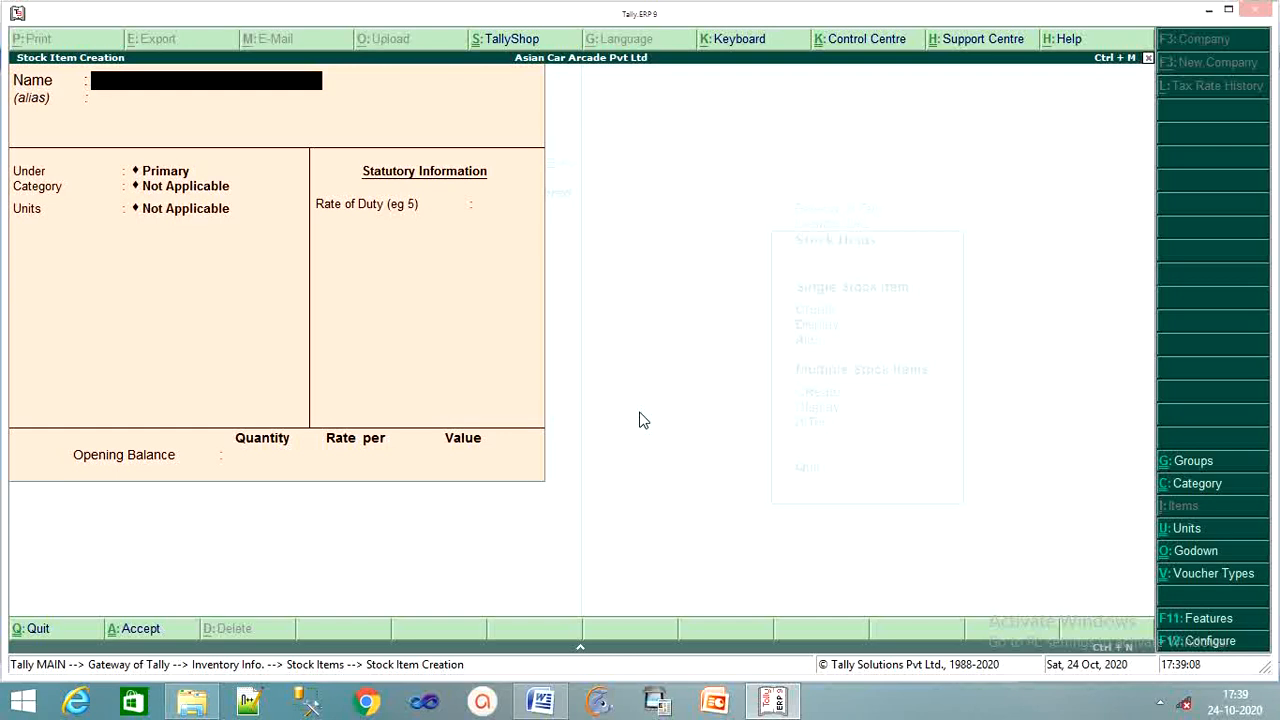
Replace the duplicate name Siena with the new stock item name Ambassador.
text(Sie)
text(n)
text(a)
key(Return)
key(Return)
key(BackSpace)
key(BackSpace)
key(BackSpace)
key(BackSpace)
key(BackSpace)
text(AS)
key(BackSpace)
text(mbassador)
key(Return)
key(Return)
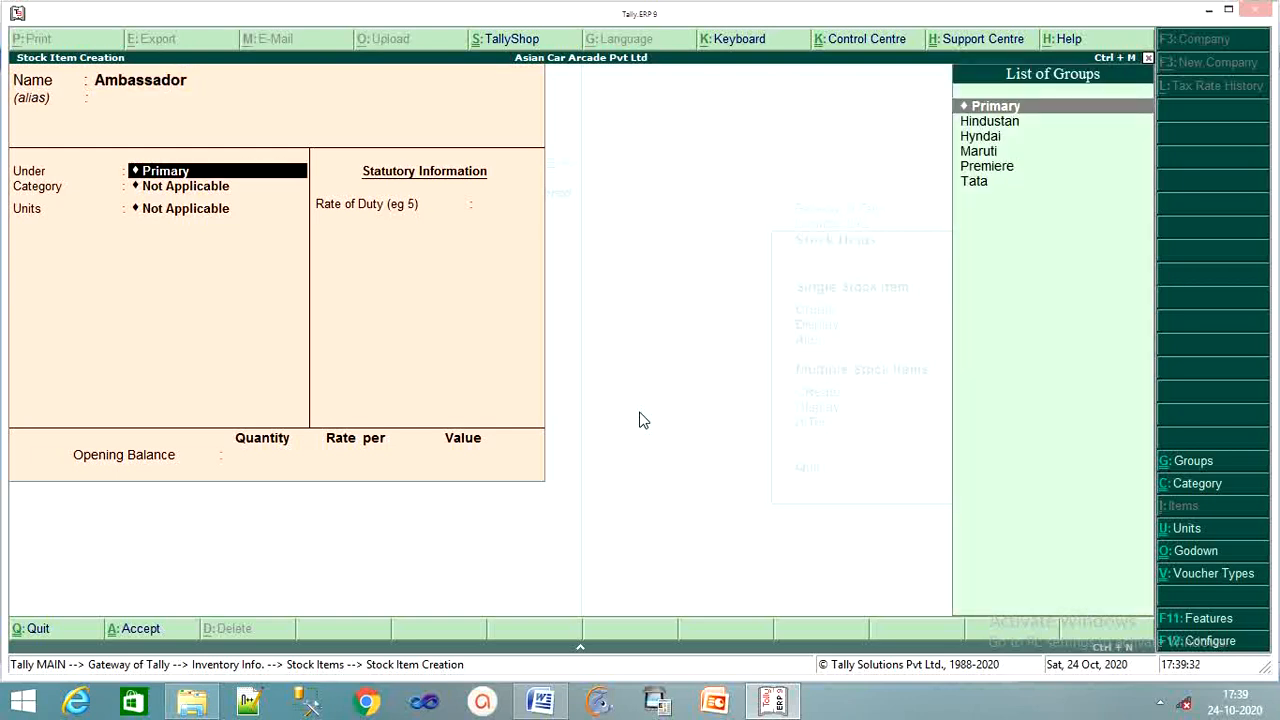
Put Ambassador under Hindustan with category Car, units pcs, duty 0, and save it.
key(Down)
key(Down)
key(Up)
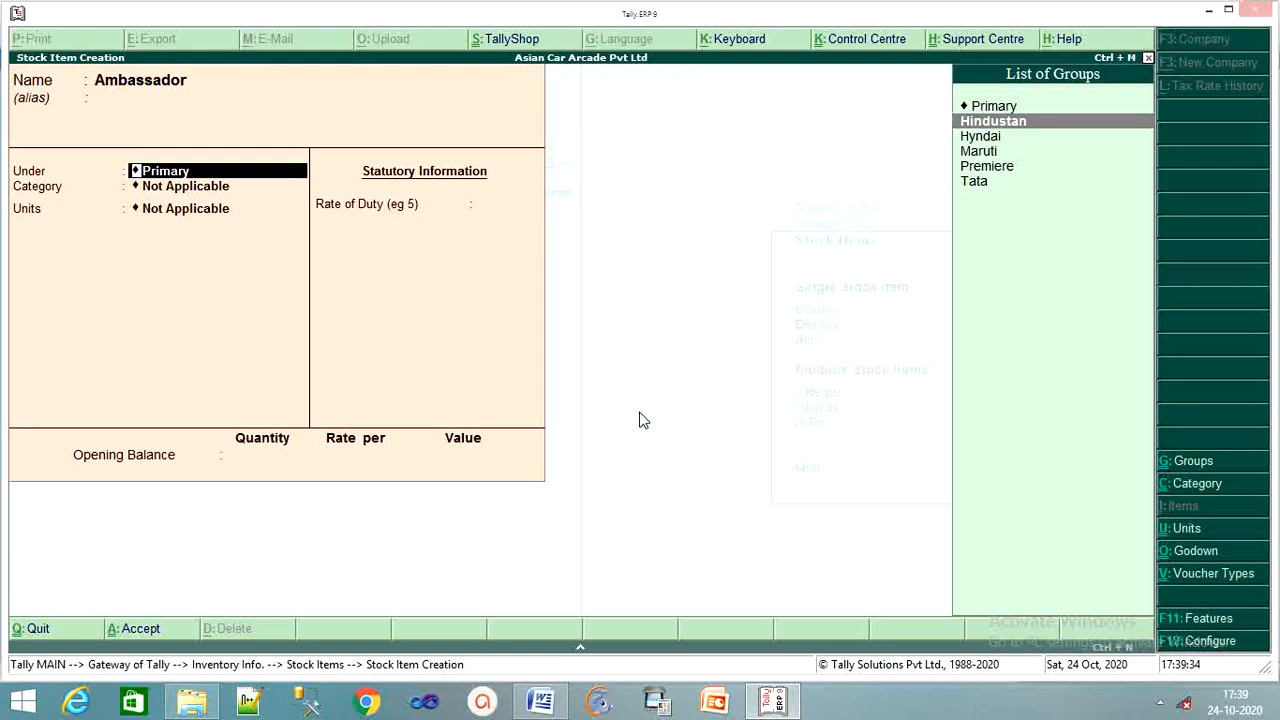
key(Return)
key(Down)
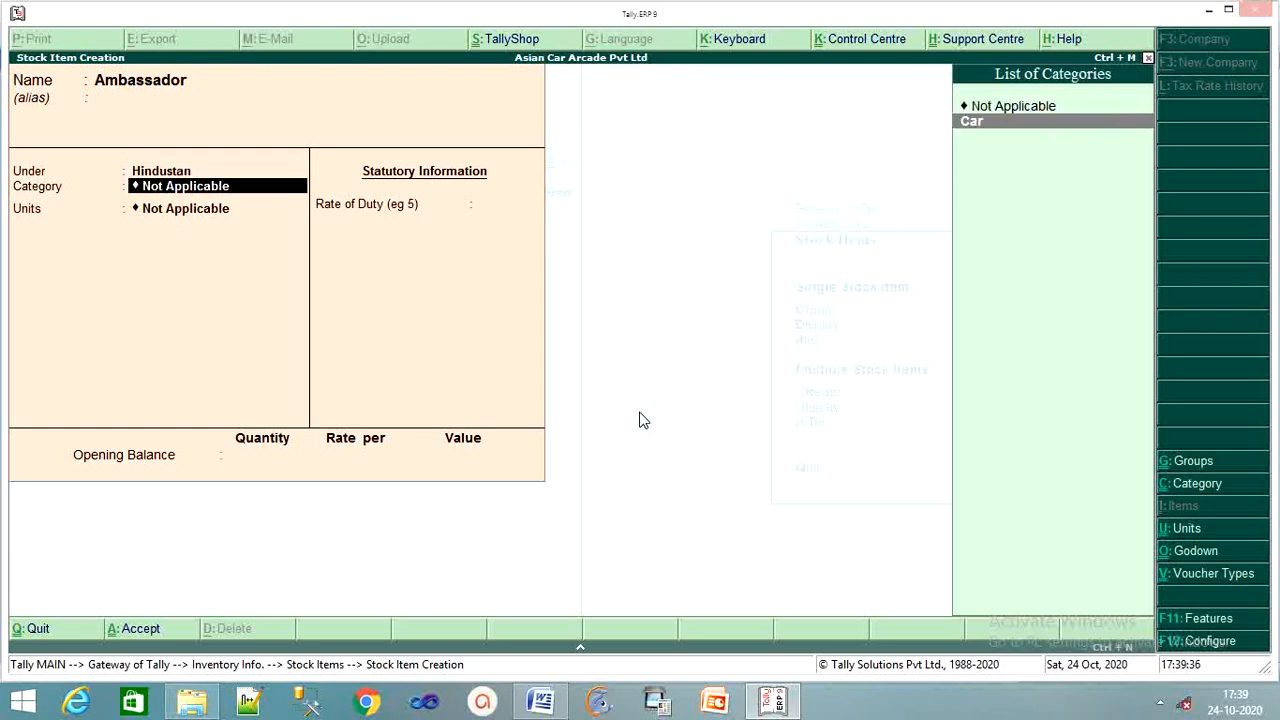
key(Return)
key(Down)
key(Return)
key(Return)
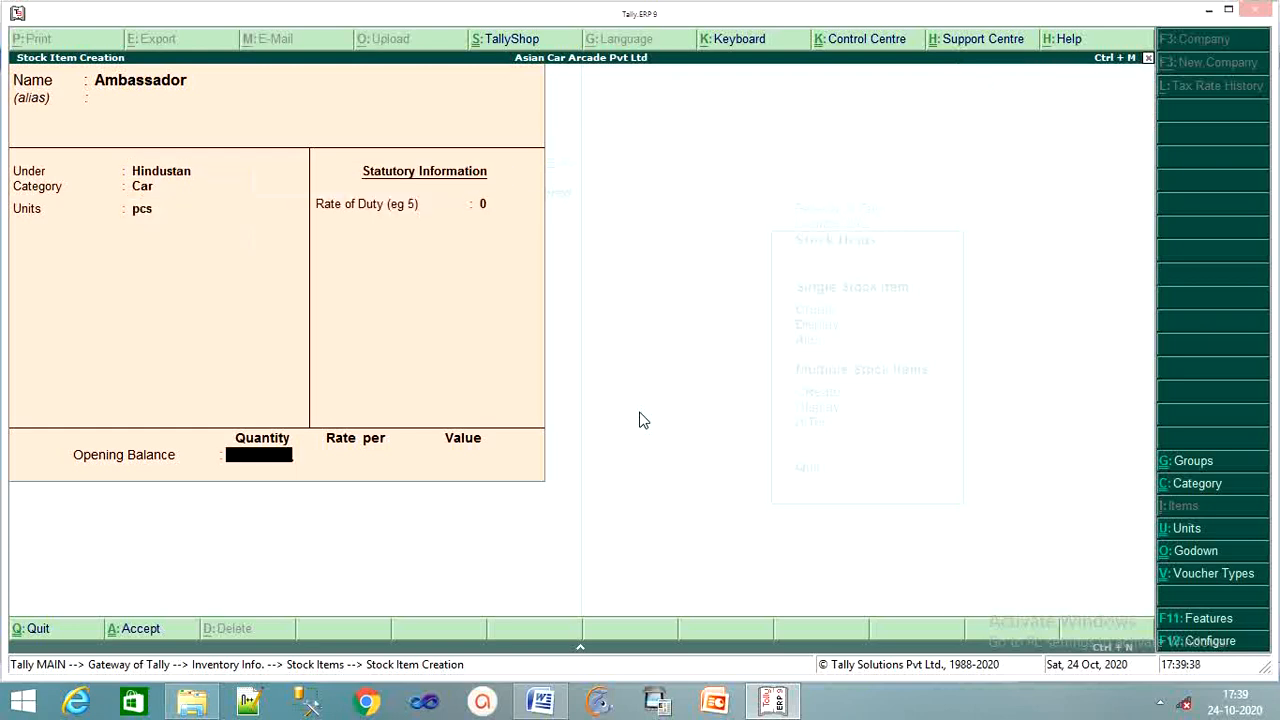
key(Return)
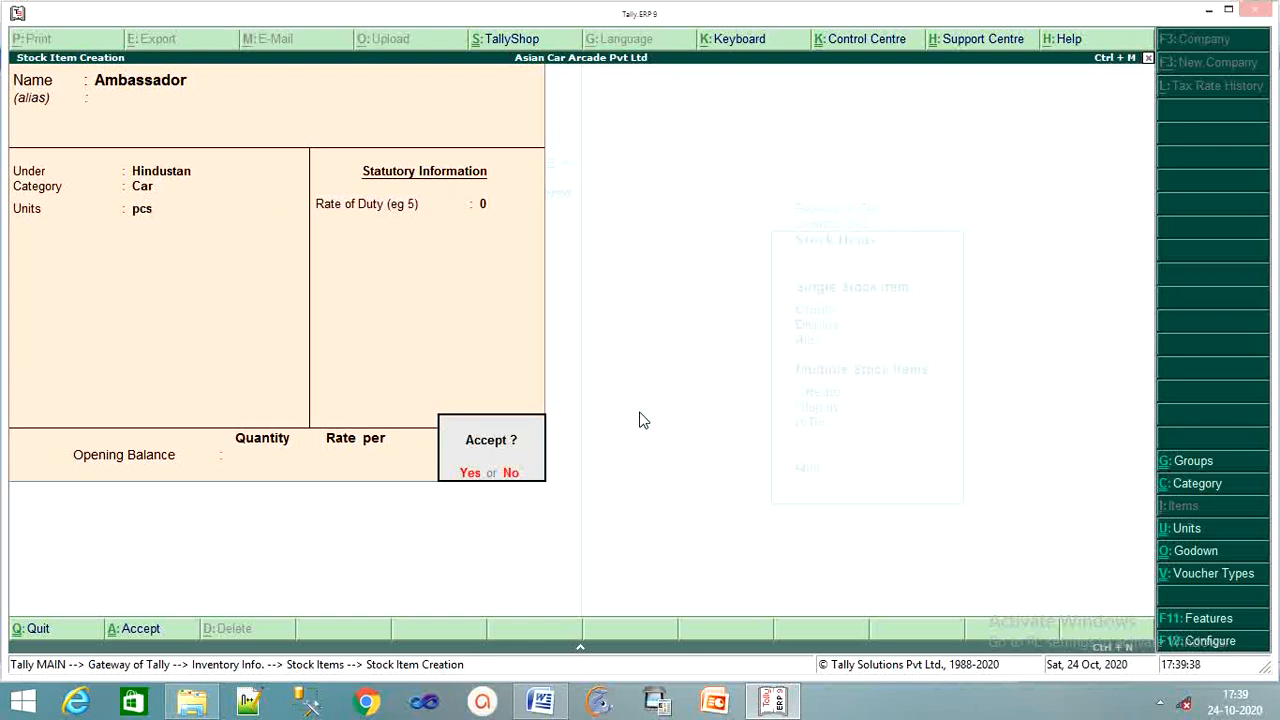
key(Return)
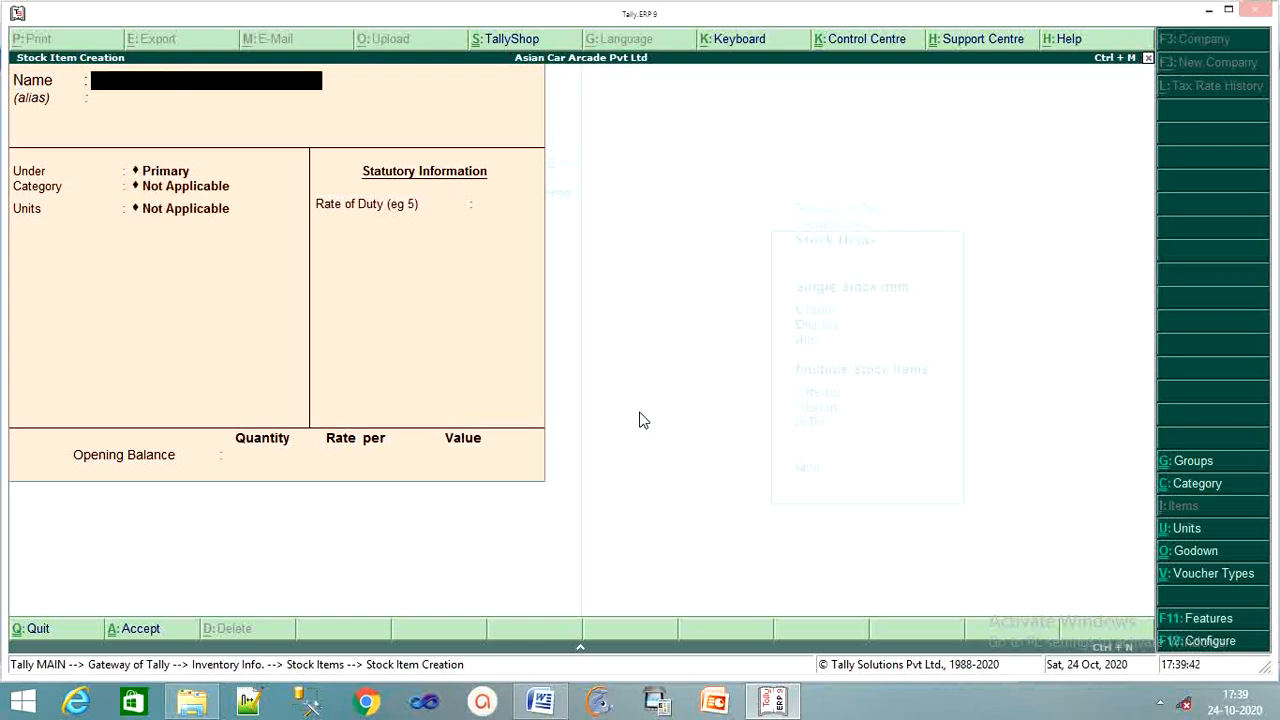
Create stock item Contessa under Hindustan, category Car, units pcs, and save it.
text(Contessa)
key(Return)
key(Return)
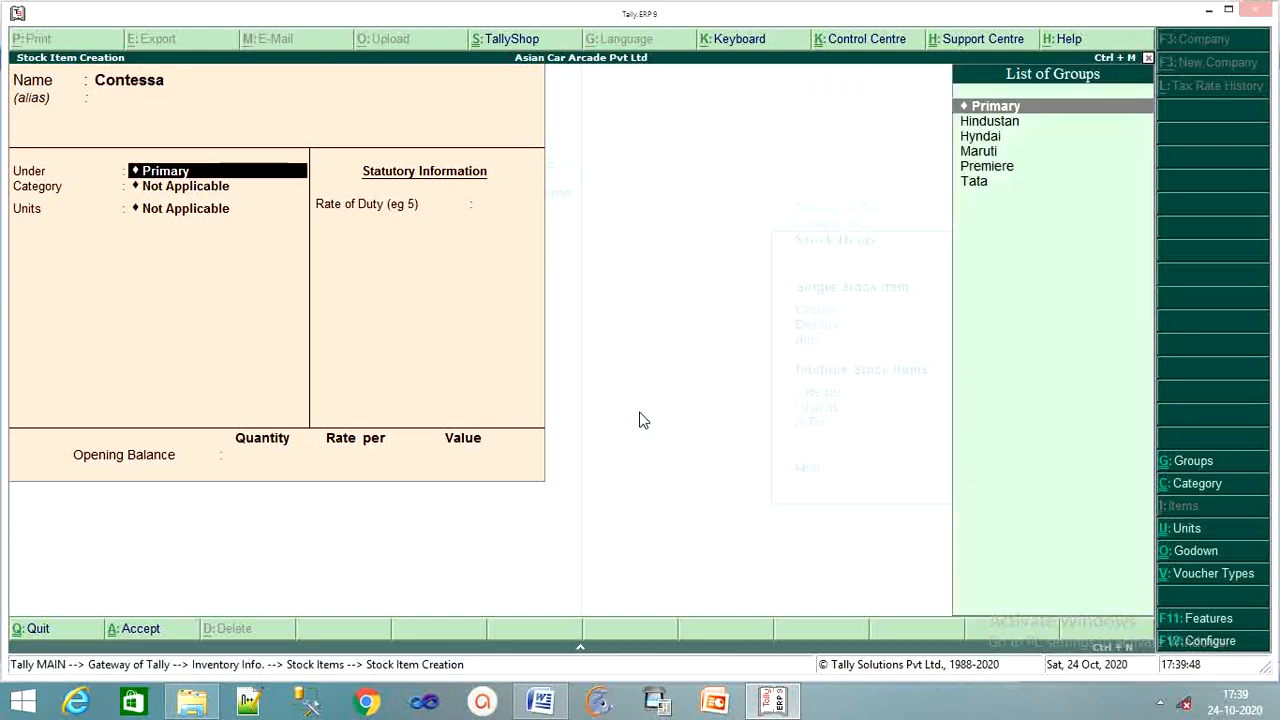
key(Down)
key(Return)
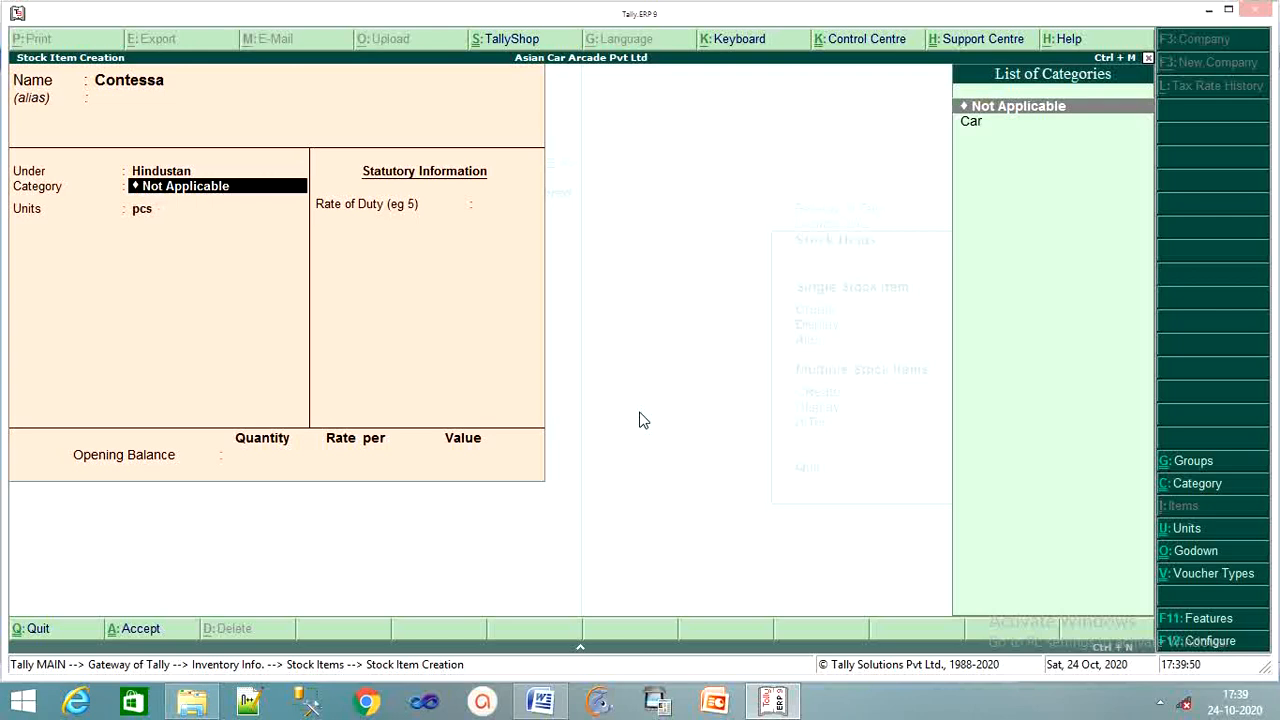
key(Down)
key(Return)
key(Return)
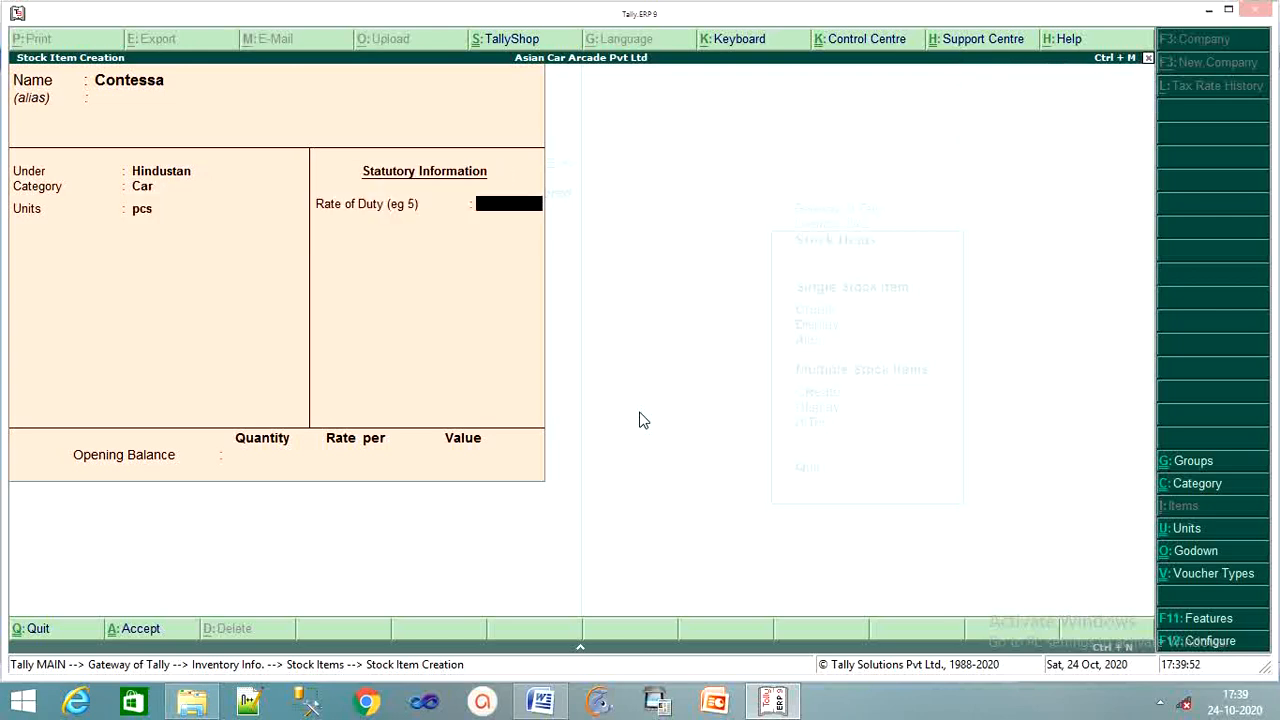
key(Return)
key(Return)
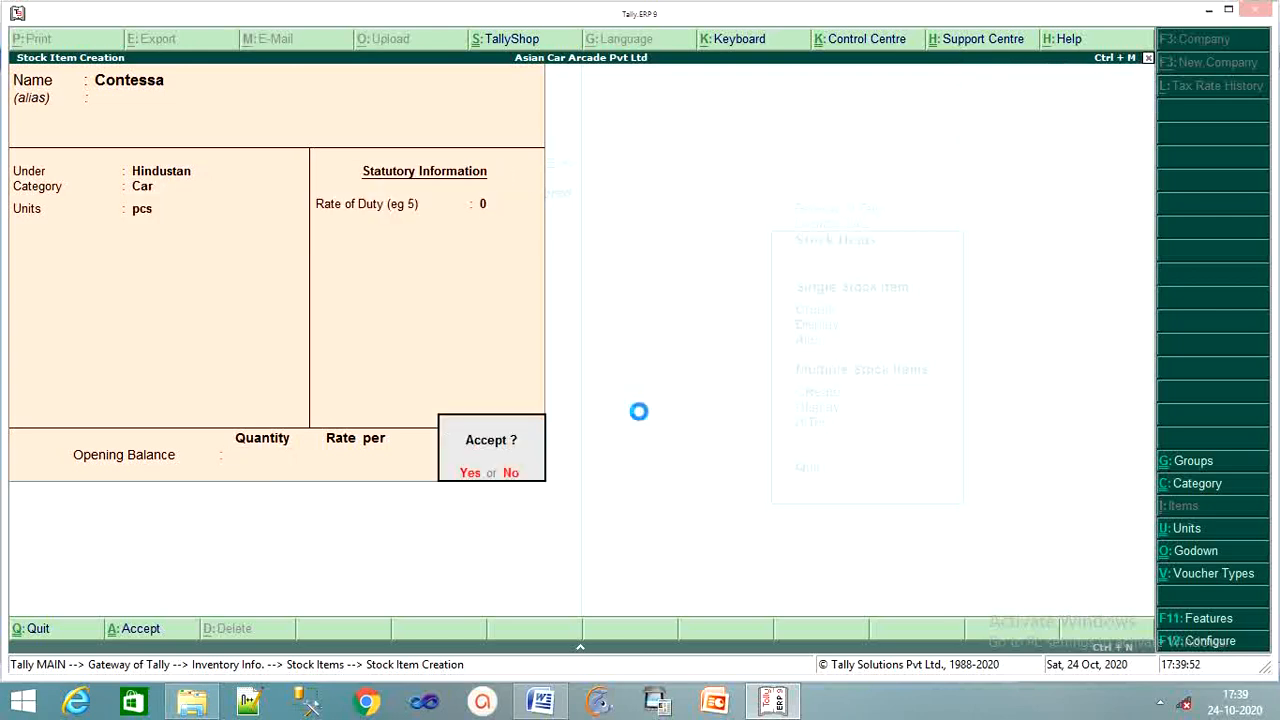
key(Return)
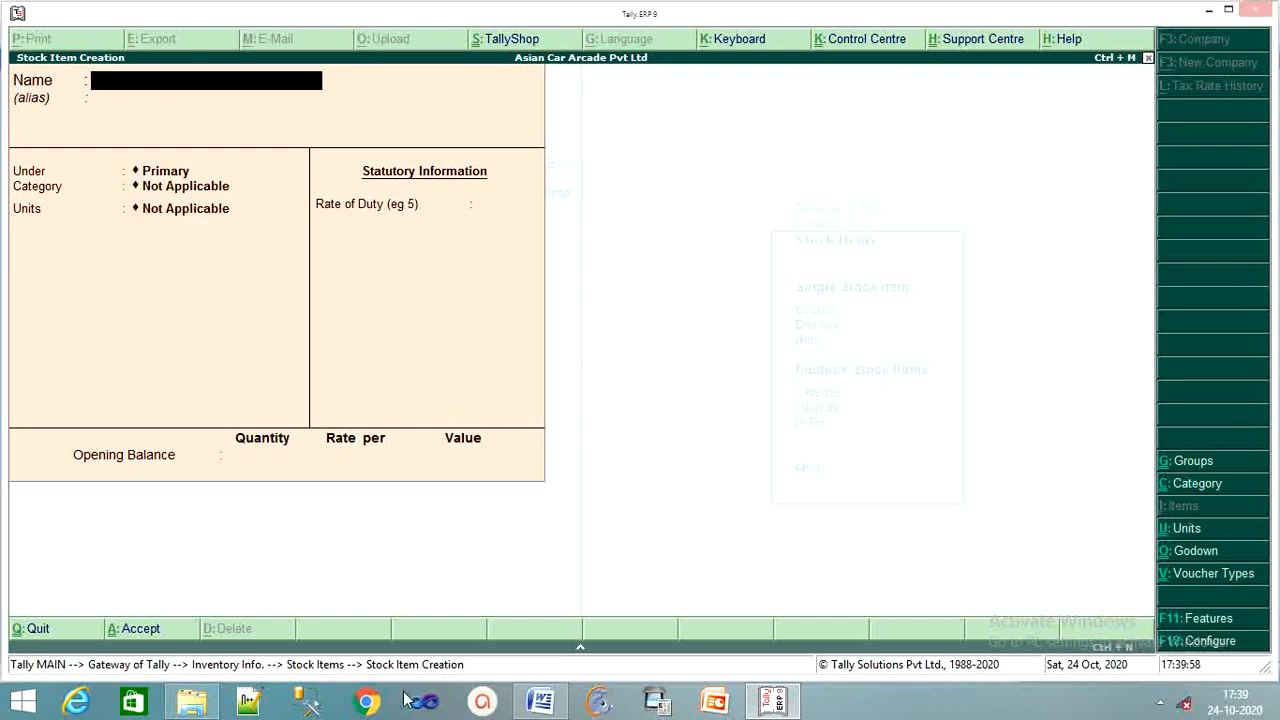
click(540, 703)
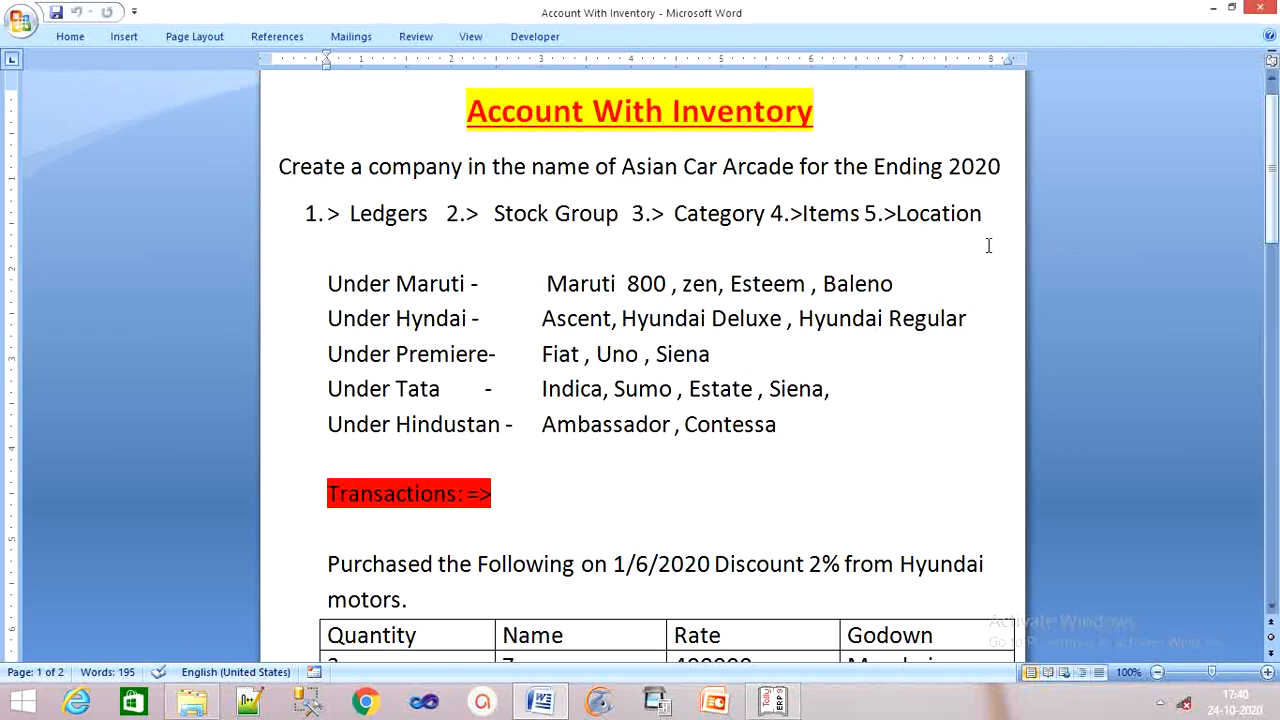
click(778, 703)
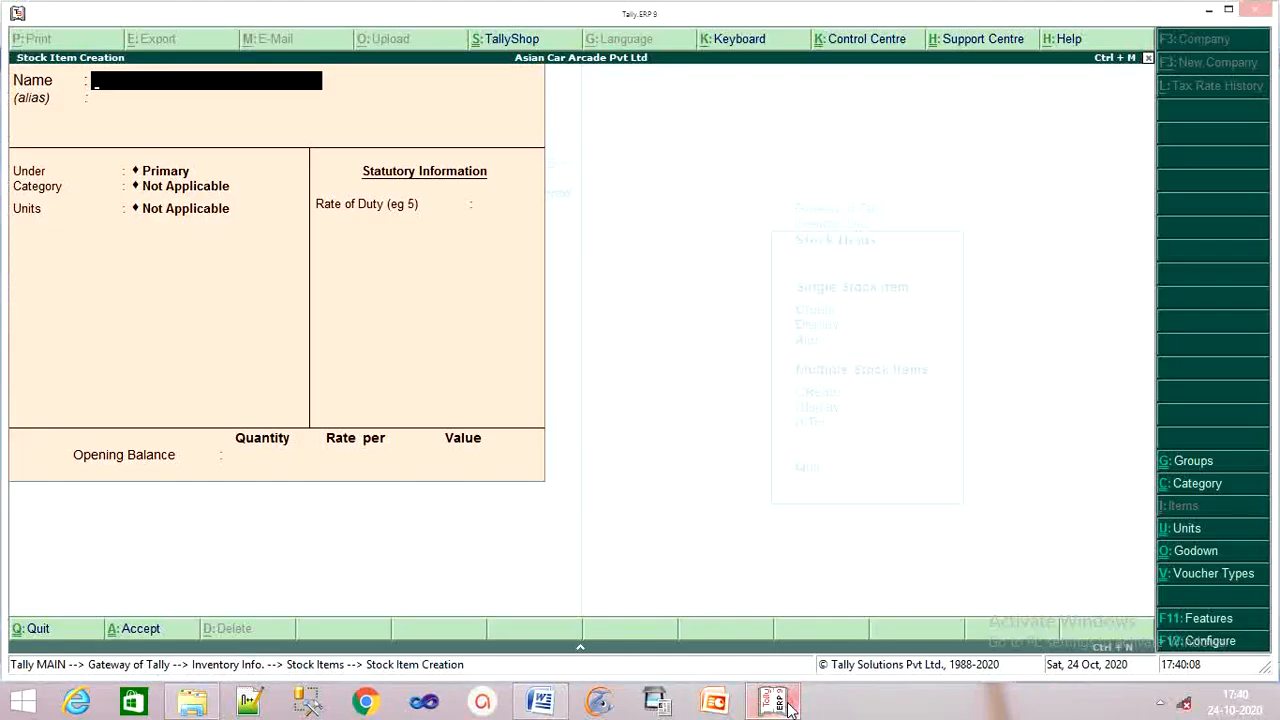
Leave stock item creation and create godown Mumbai under Main Location.
key(Escape)
key(y)
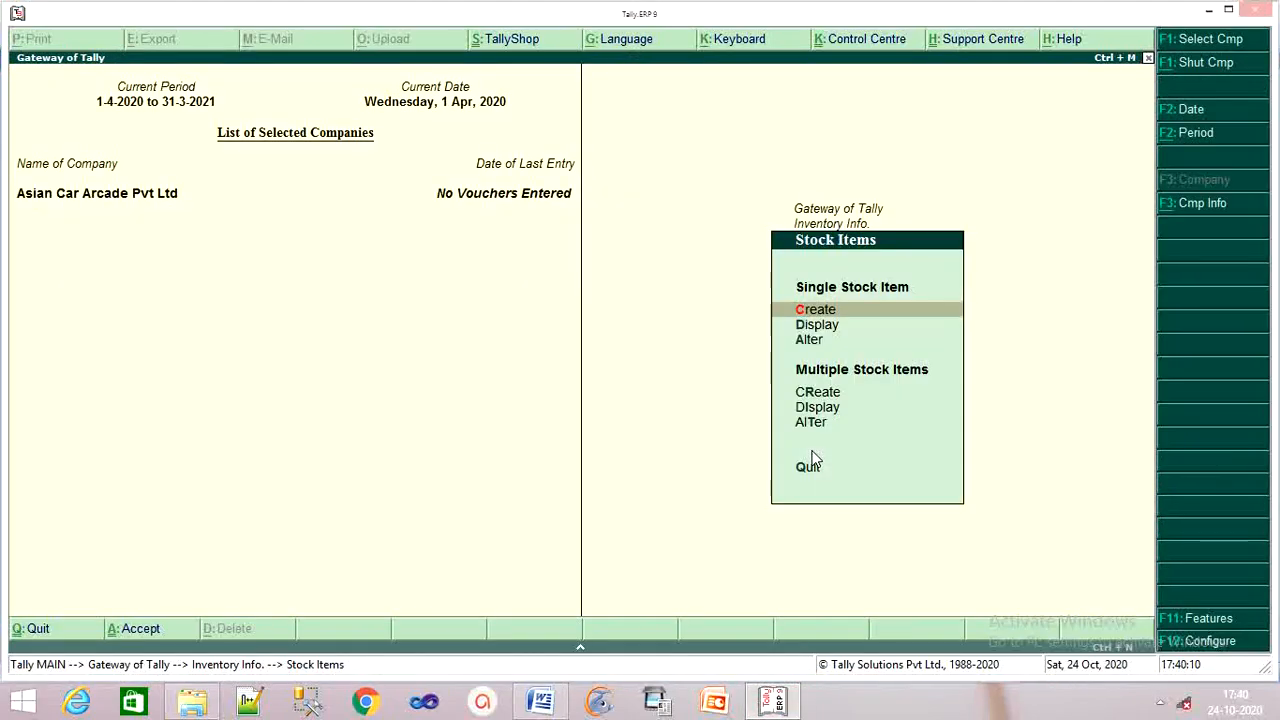
key(Escape)
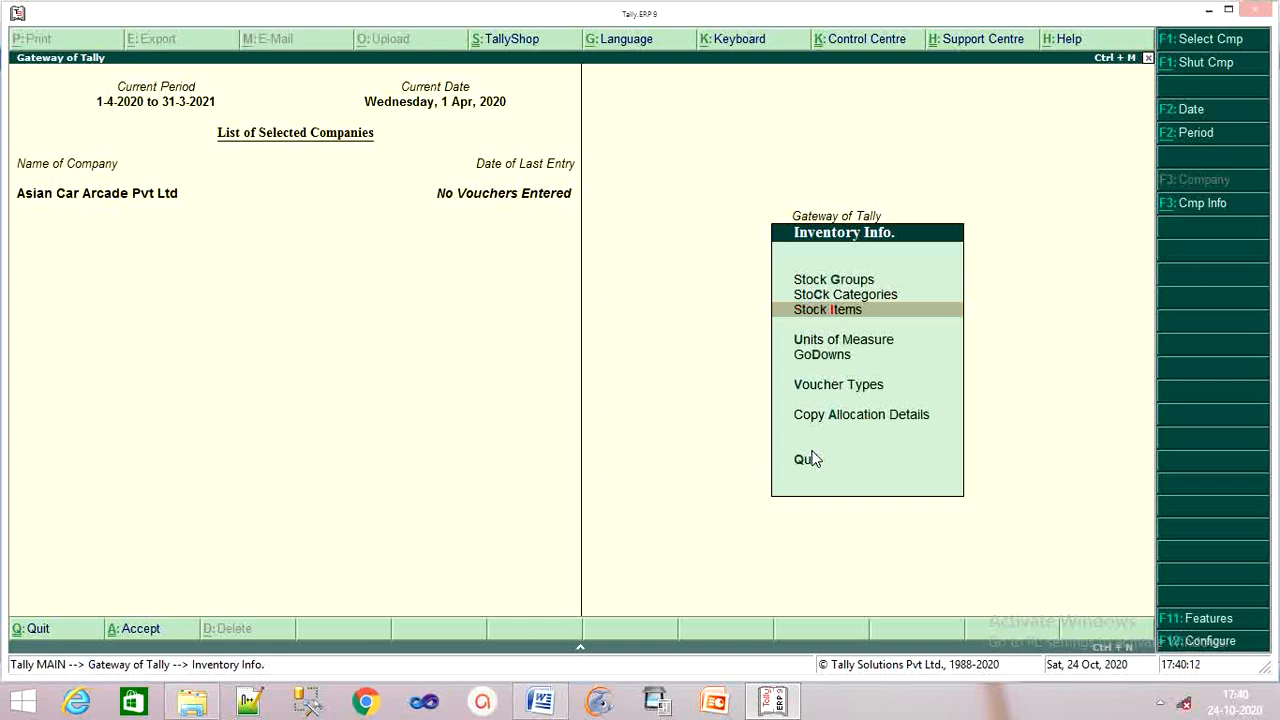
key(Down)
key(Down)
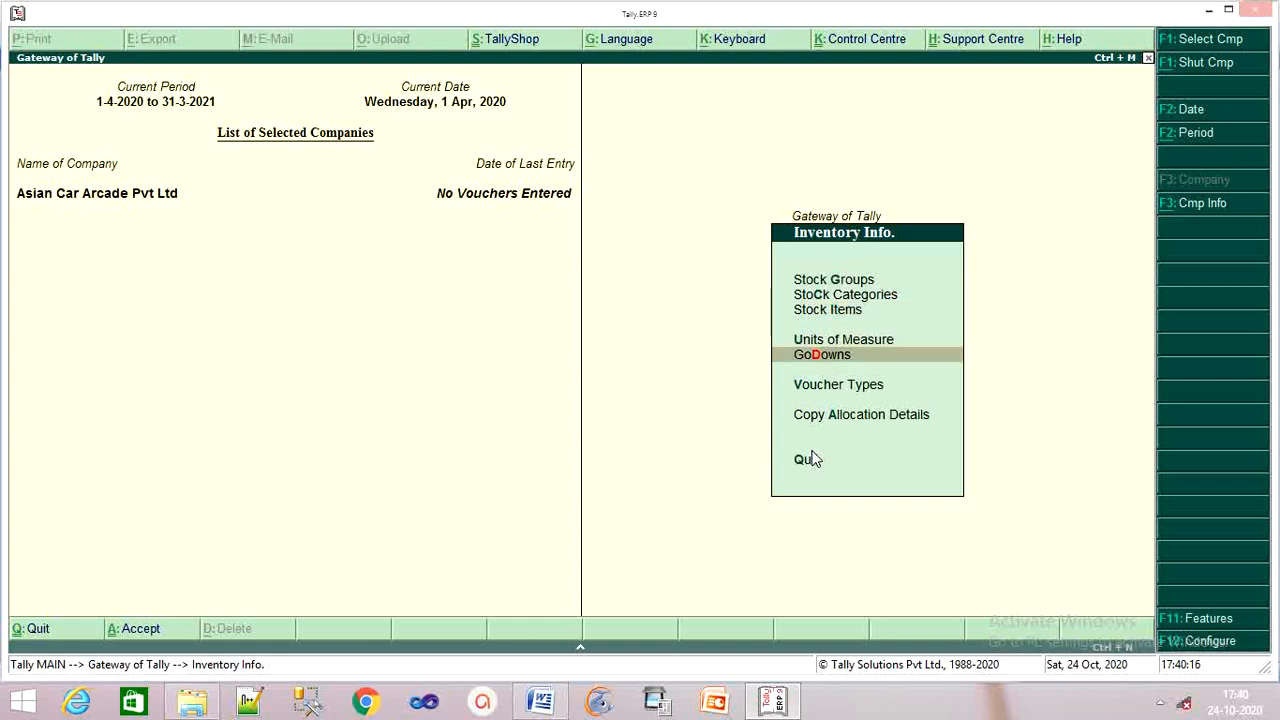
key(Return)
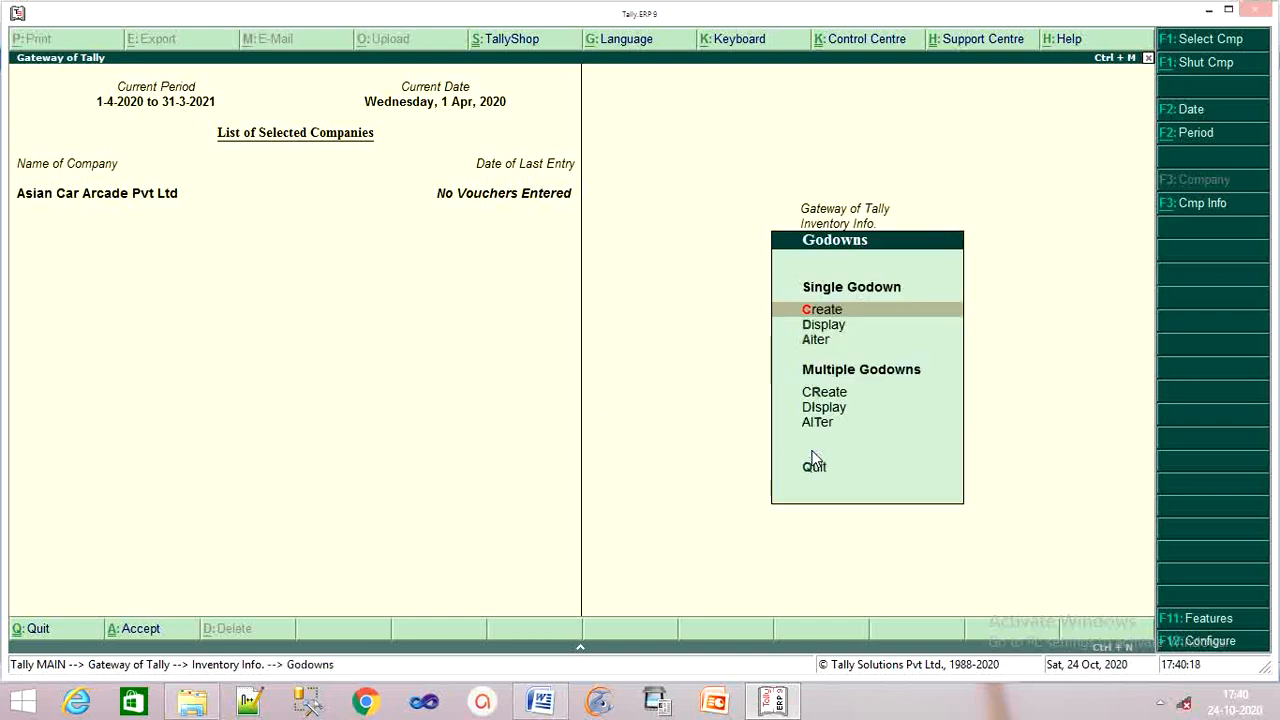
key(Return)
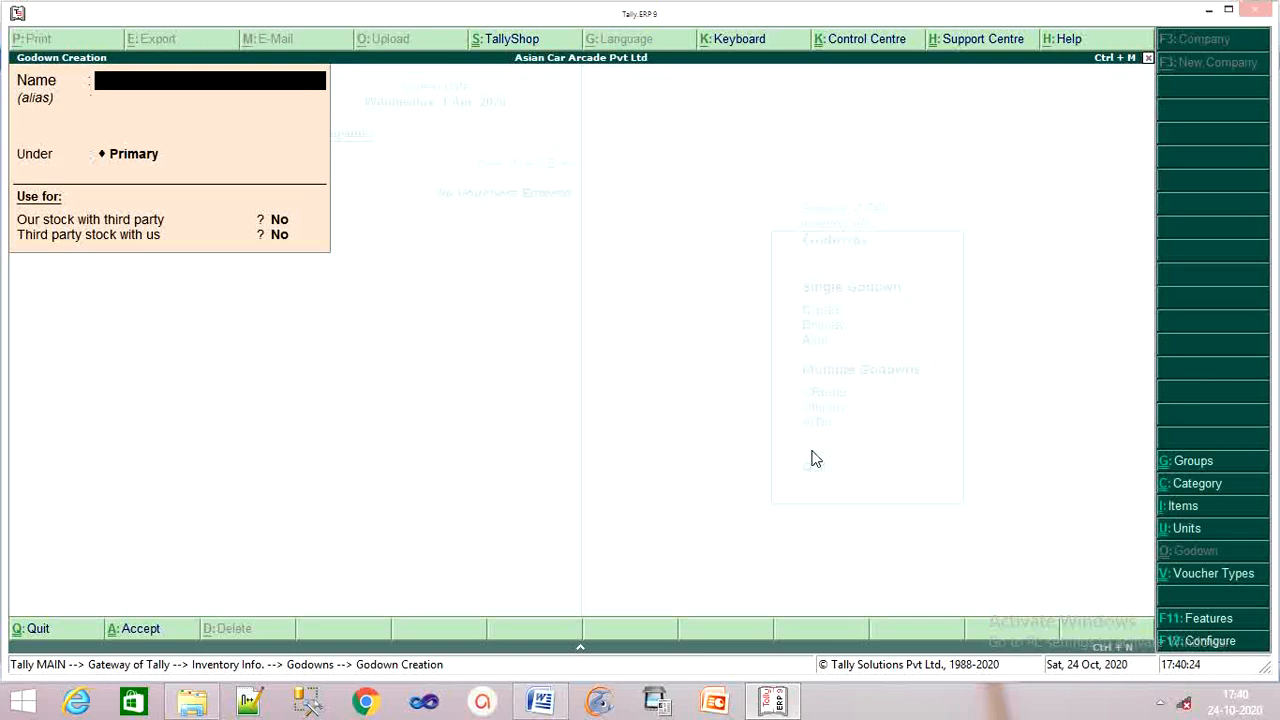
text(Mumbai)
key(Return)
key(Return)
key(Down)
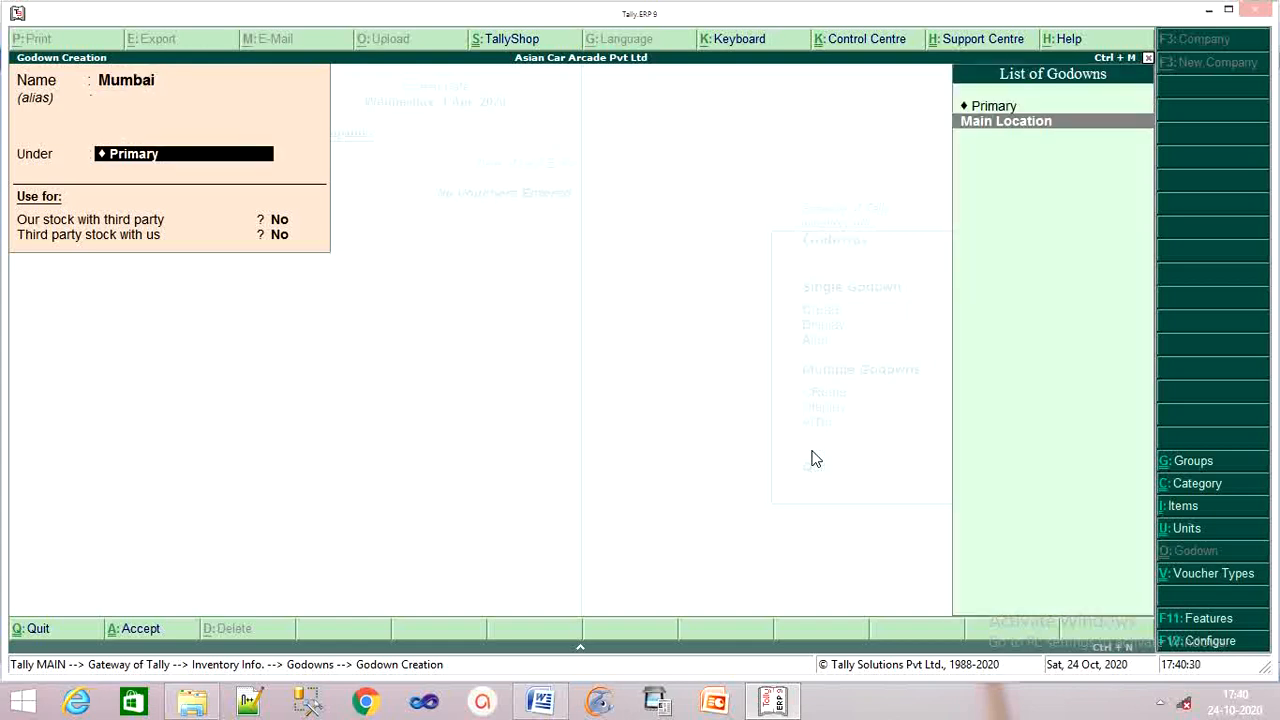
key(Return)
key(Return)
key(Return)
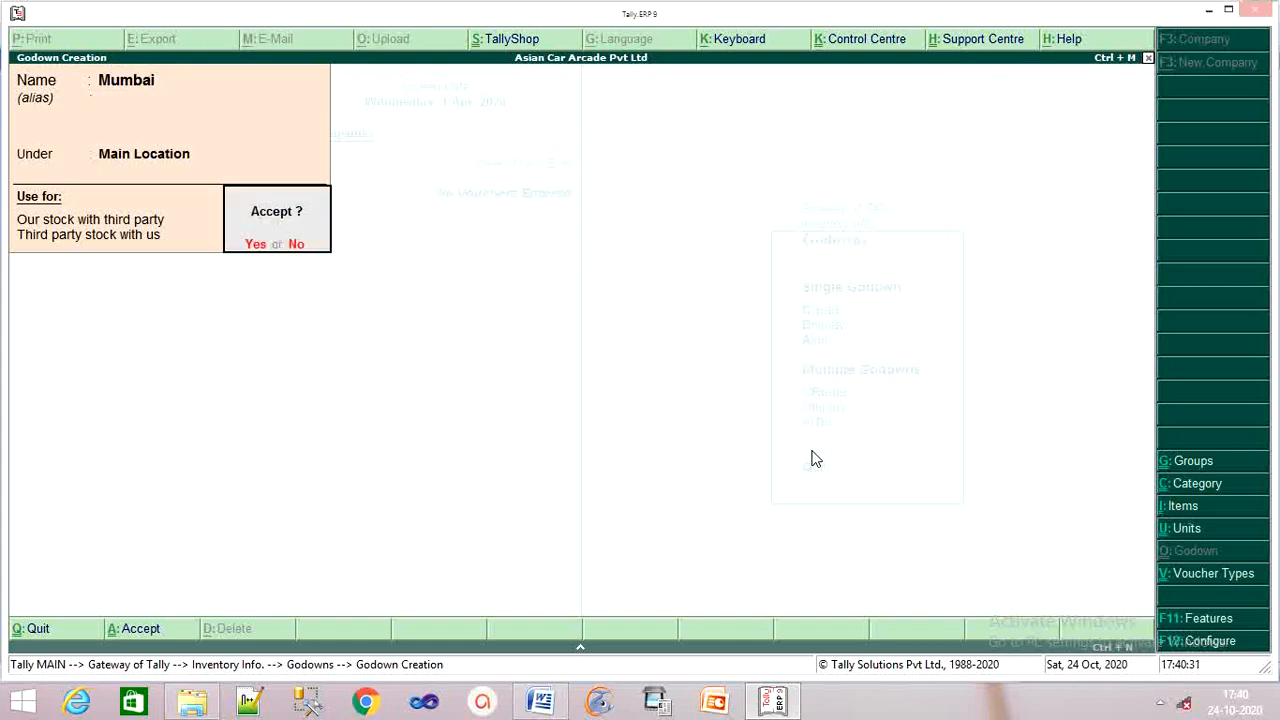
key(Return)
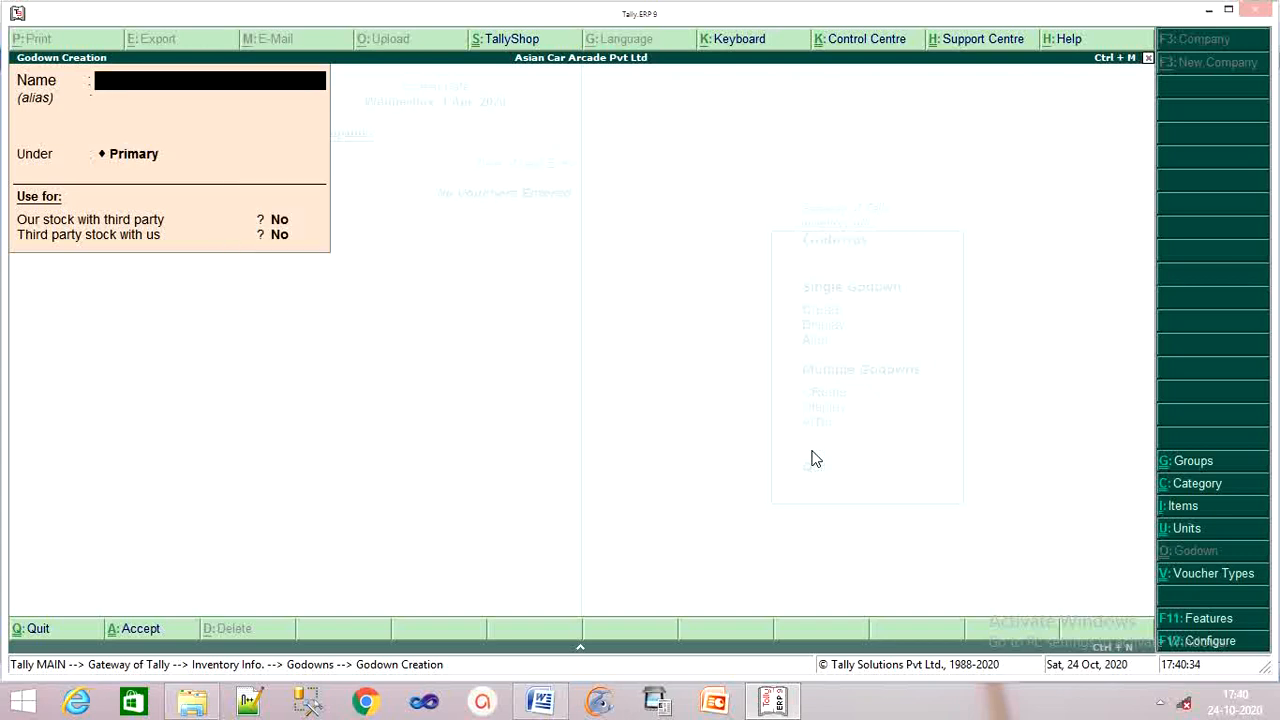
Create godown Pune under Primary with default third-party stock settings.
text(Pune)
key(Return)
key(Return)
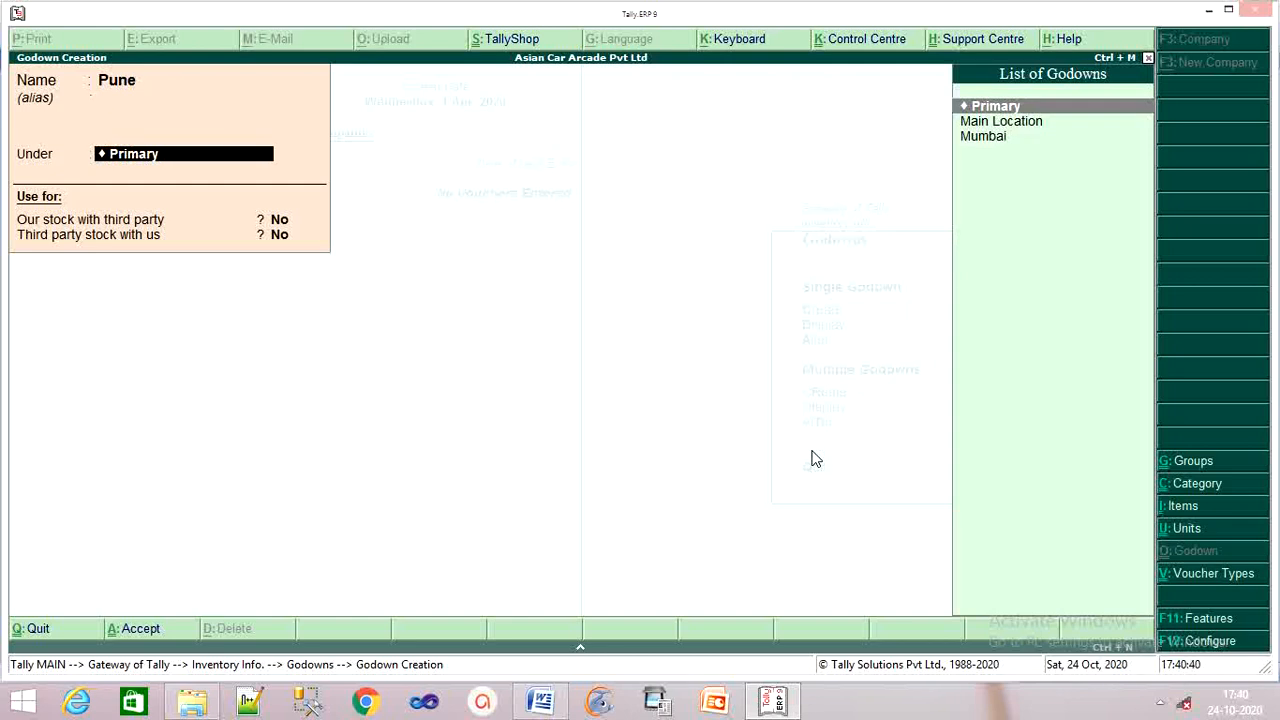
key(Return)
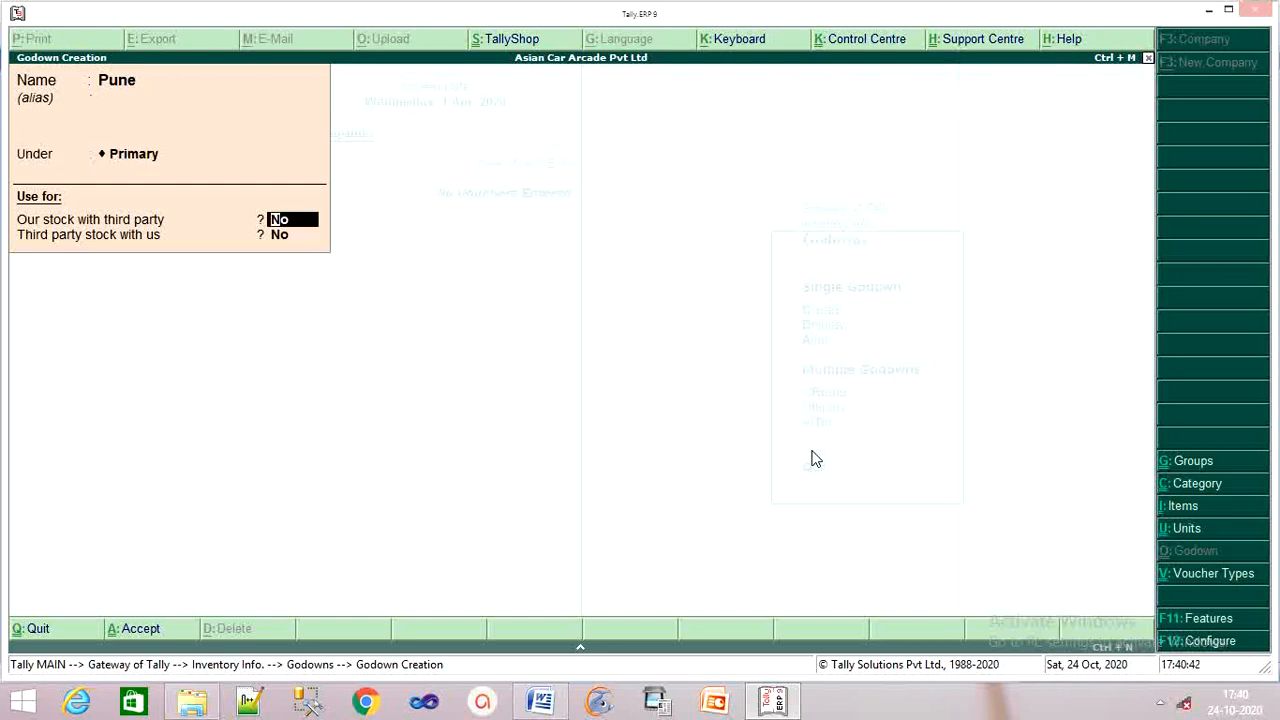
key(Return)
key(Return)
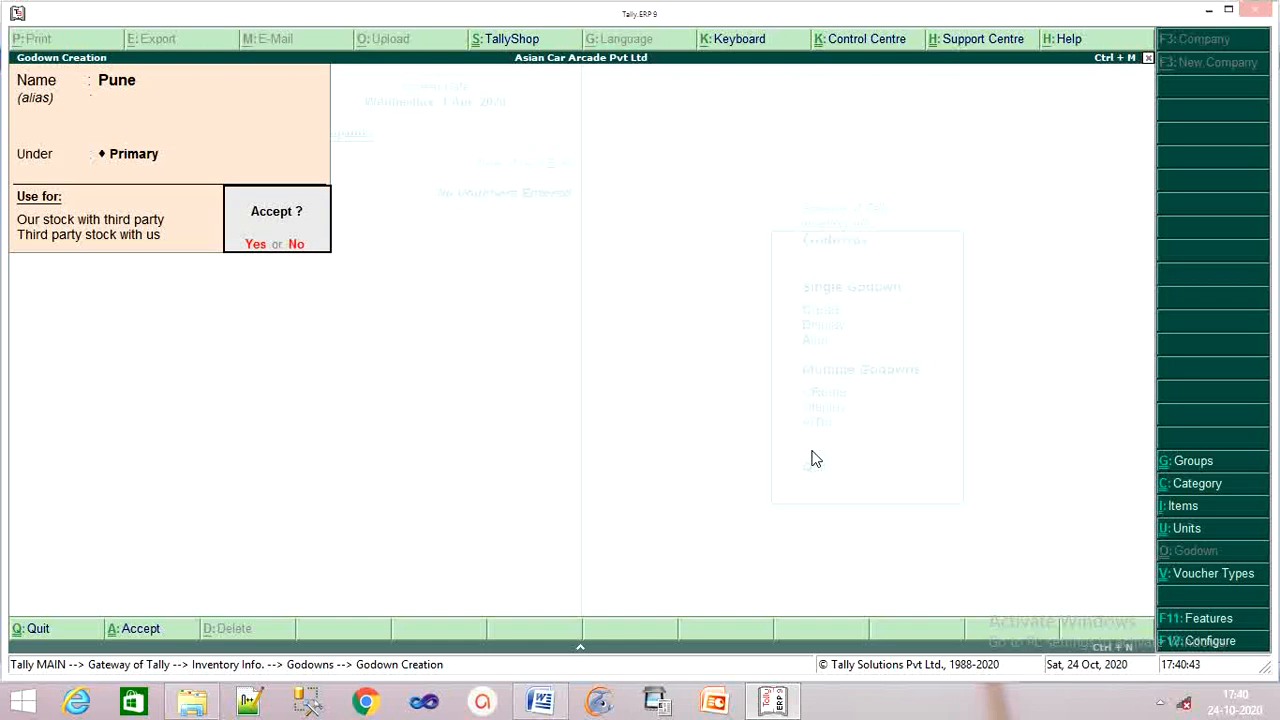
key(Return)
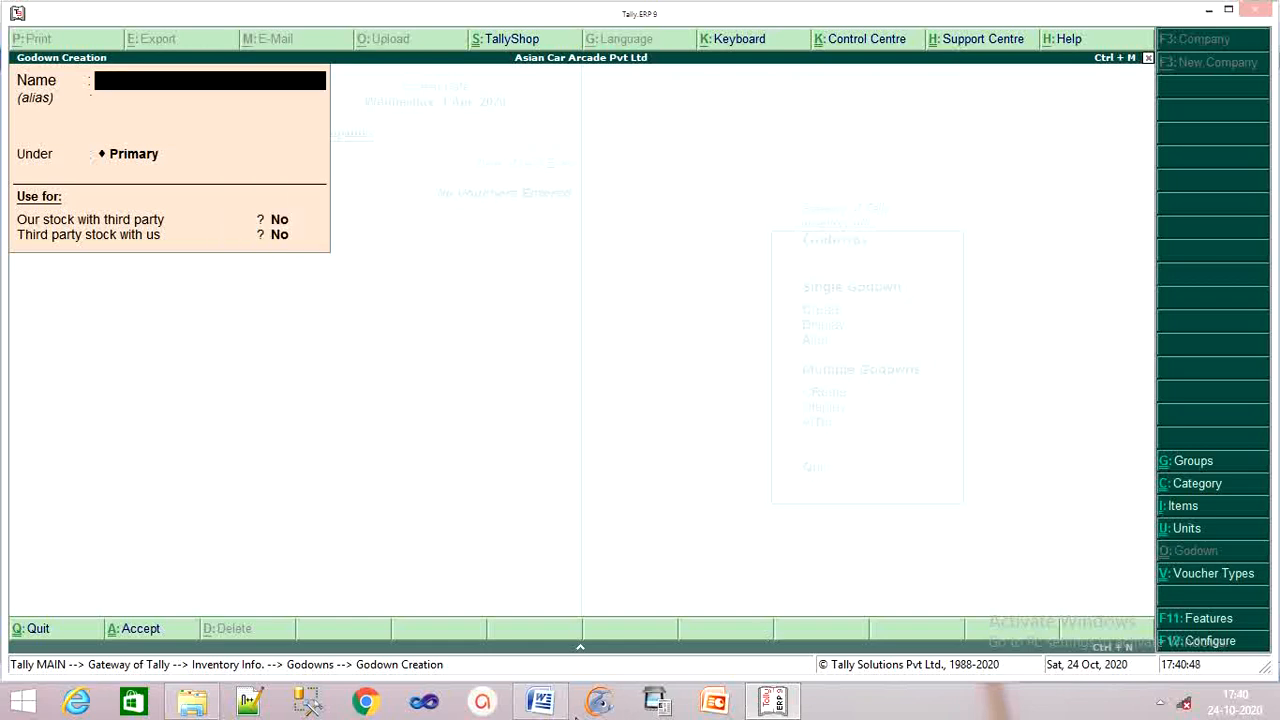
click(532, 703)
scroll(731, 503, down, 2)
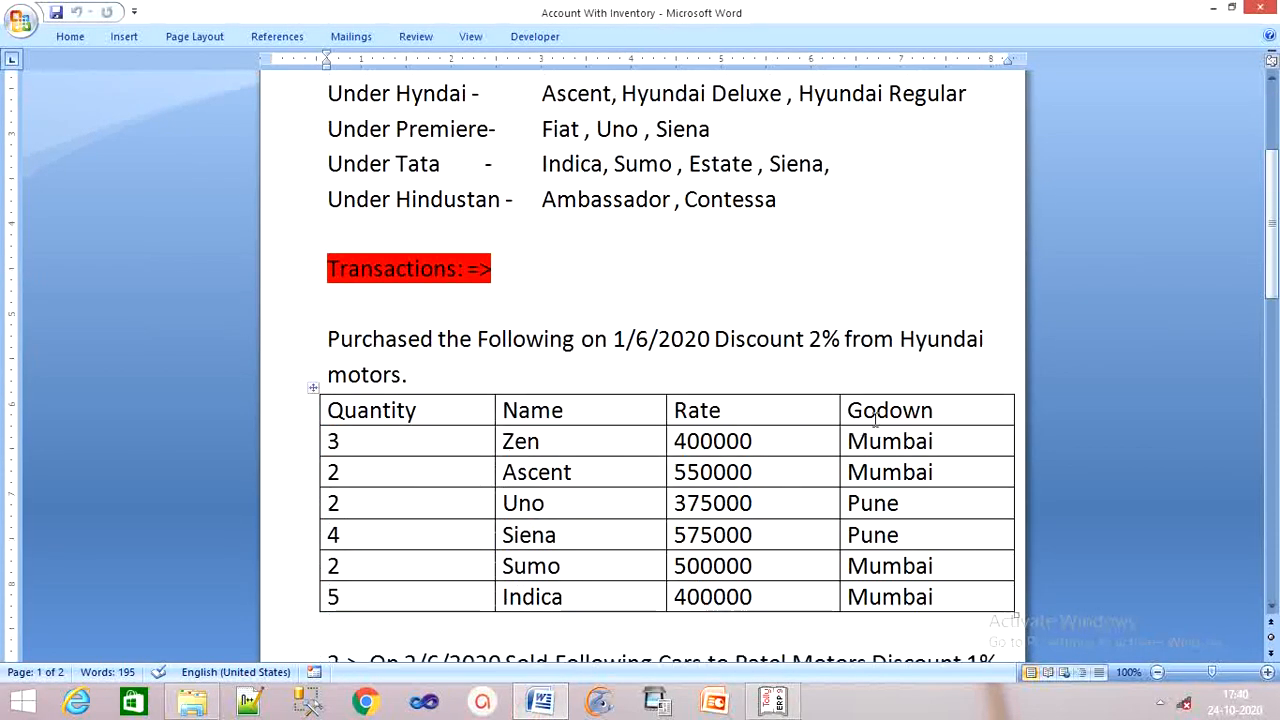
scroll(921, 578, down, 1)
scroll(921, 578, up, 1)
scroll(921, 578, down, 2)
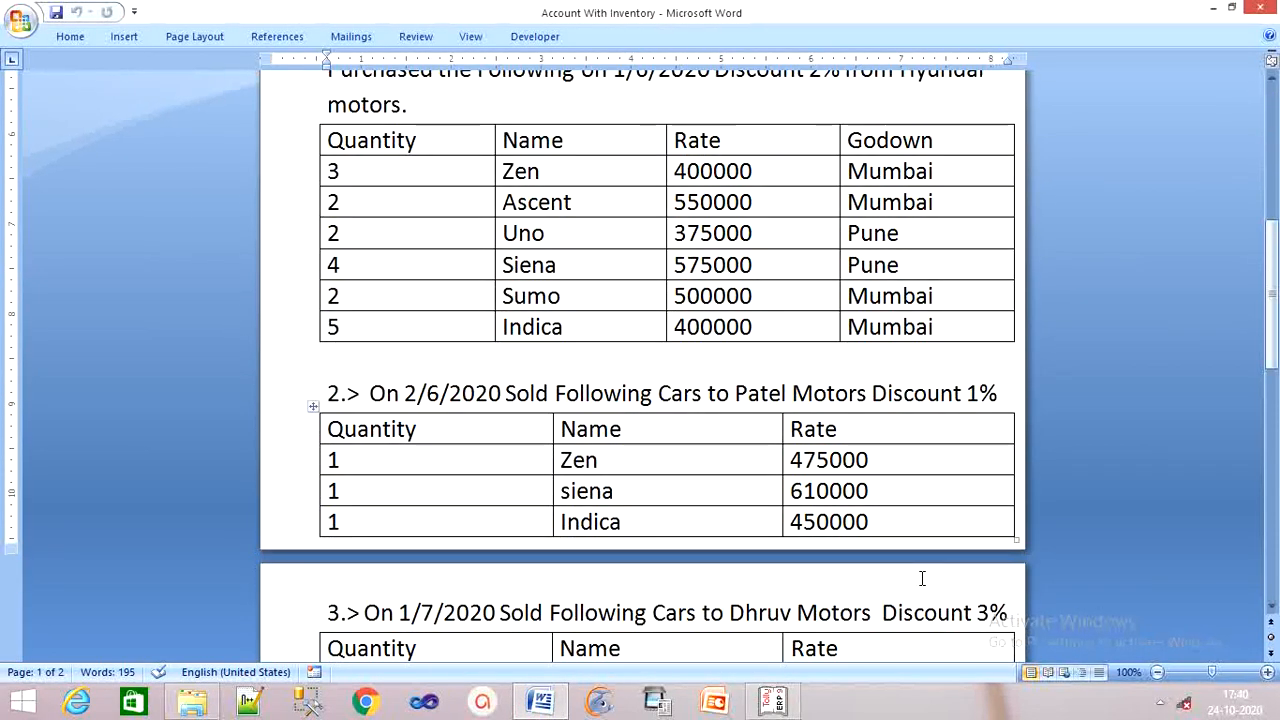
scroll(921, 578, up, 1)
scroll(921, 578, up, 2)
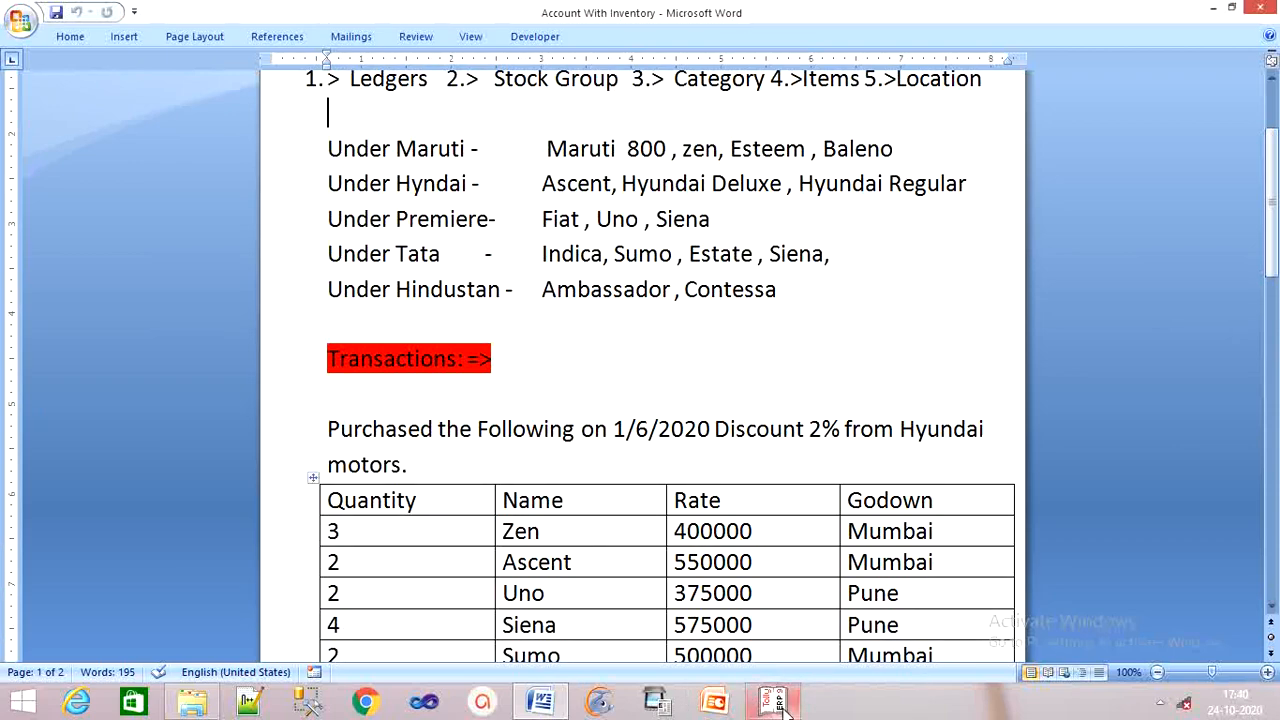
click(770, 701)
key(Escape)
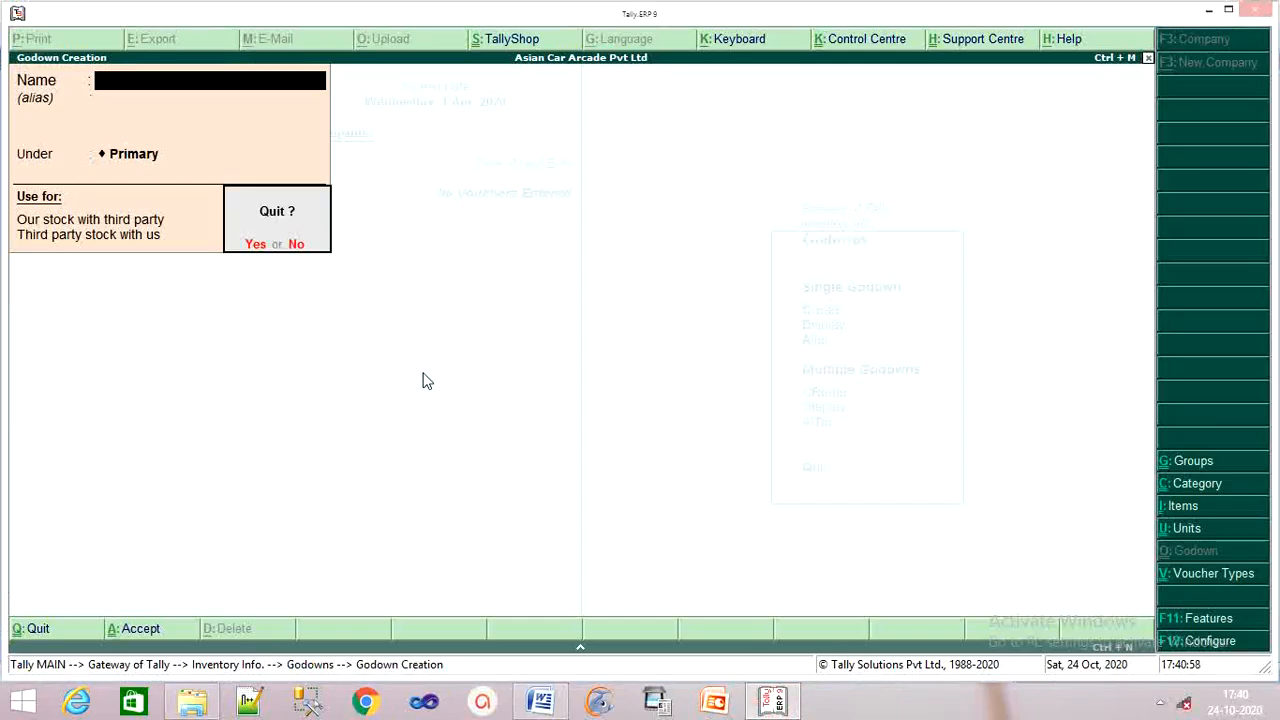
Quit Godown Creation back to the Gateway of Tally, then show the Word assignment's 1/6/2020 purchase table.
key(Return)
key(Escape)
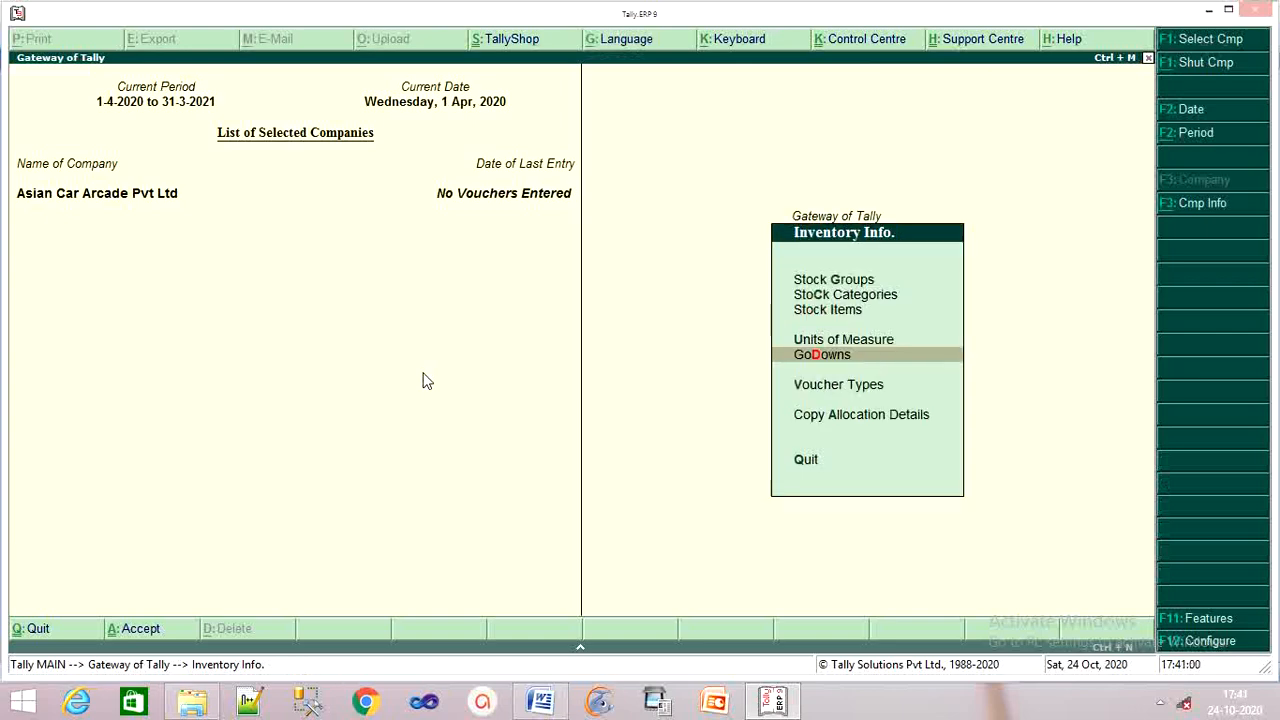
key(Escape)
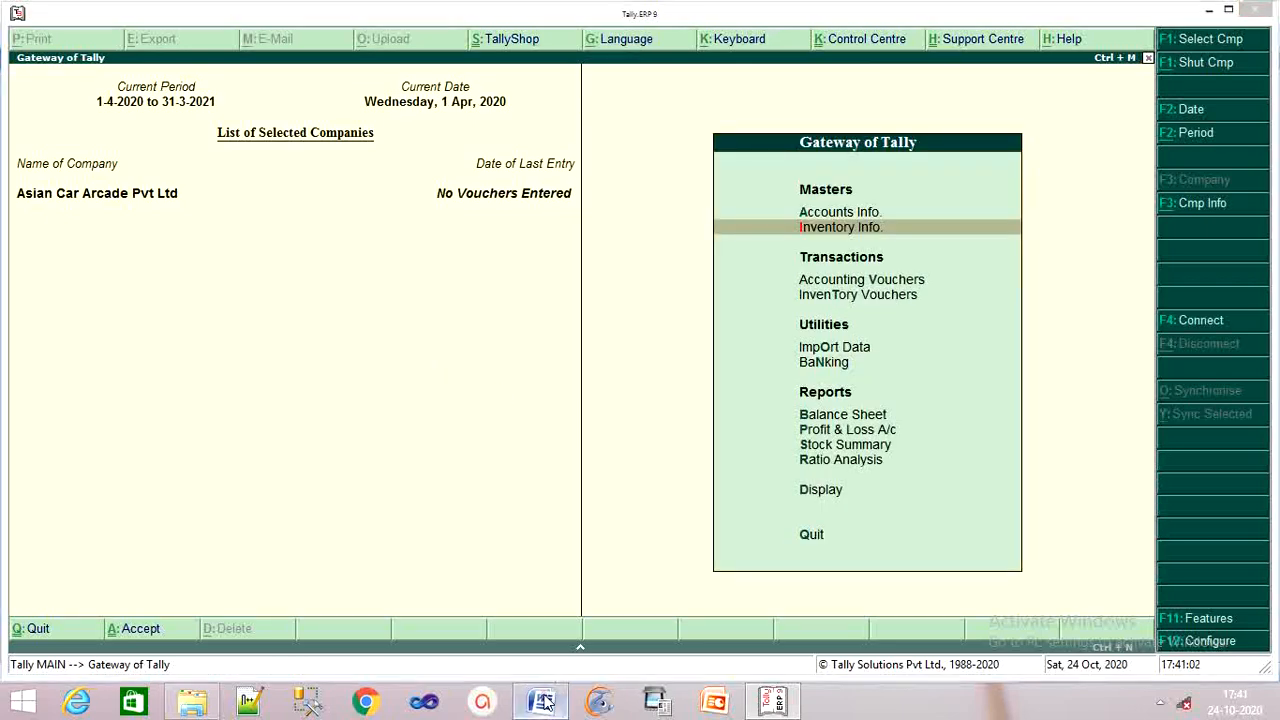
click(540, 701)
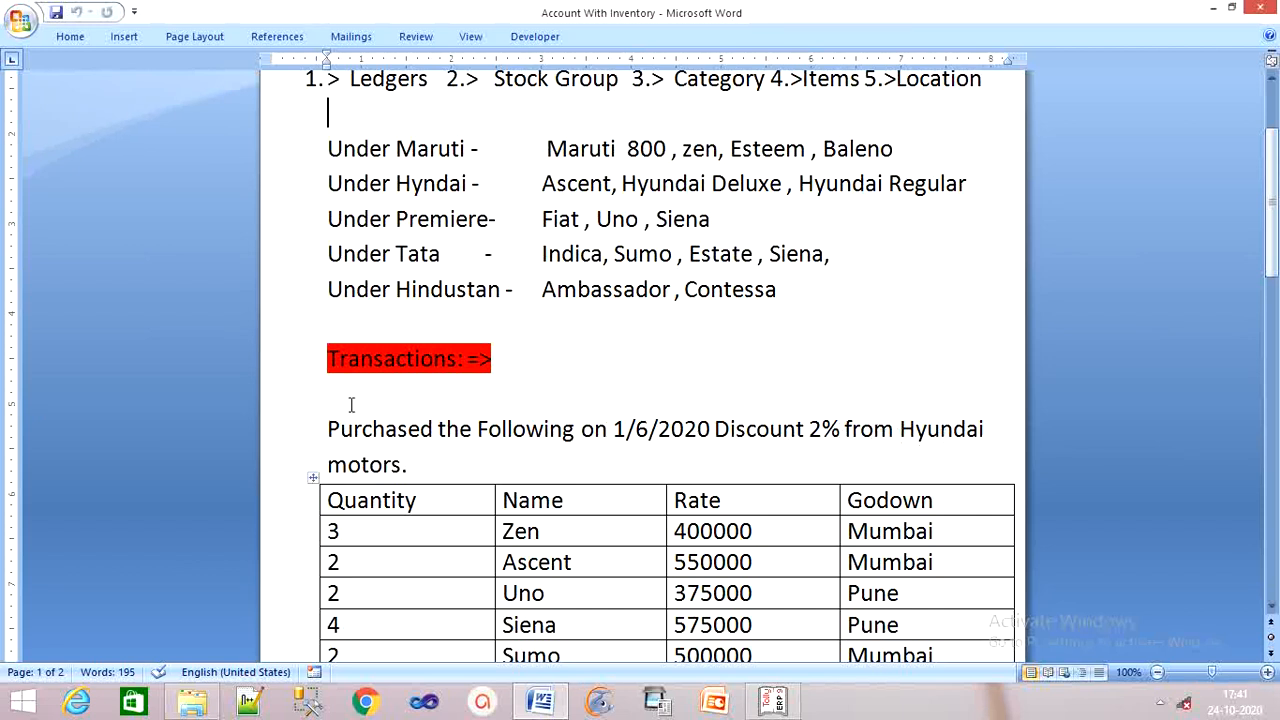
scroll(427, 436, down, 1)
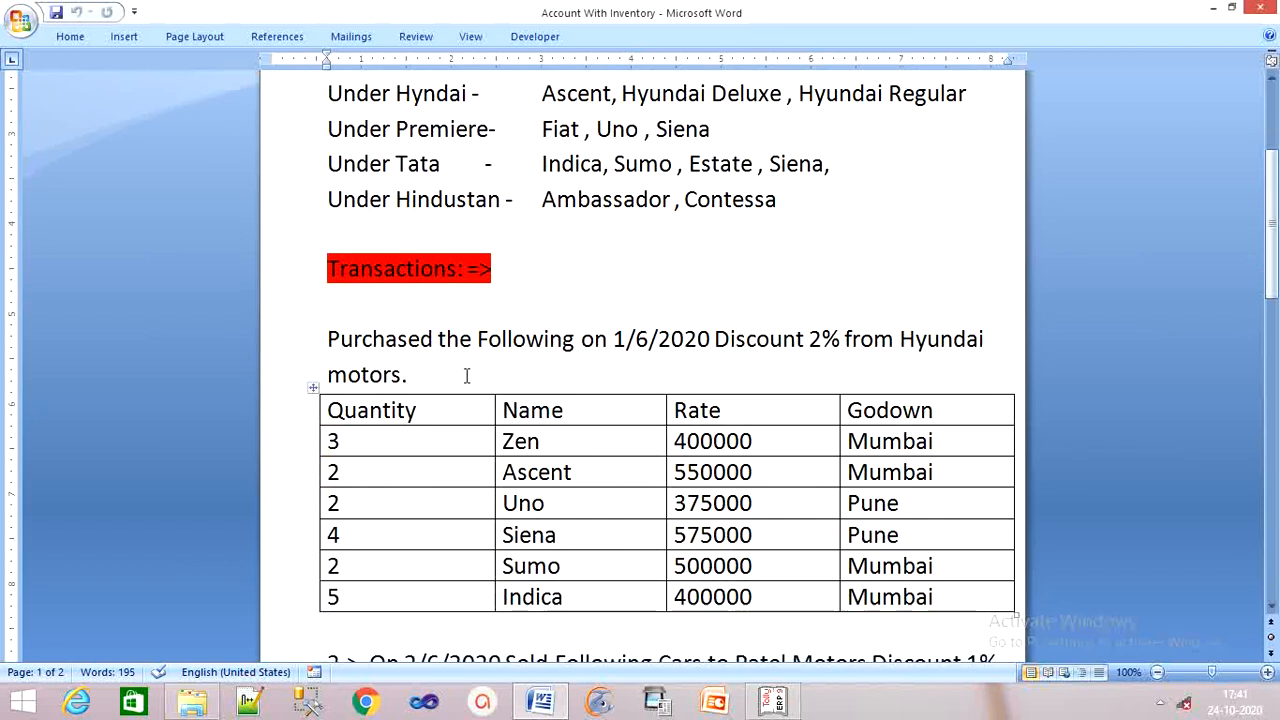
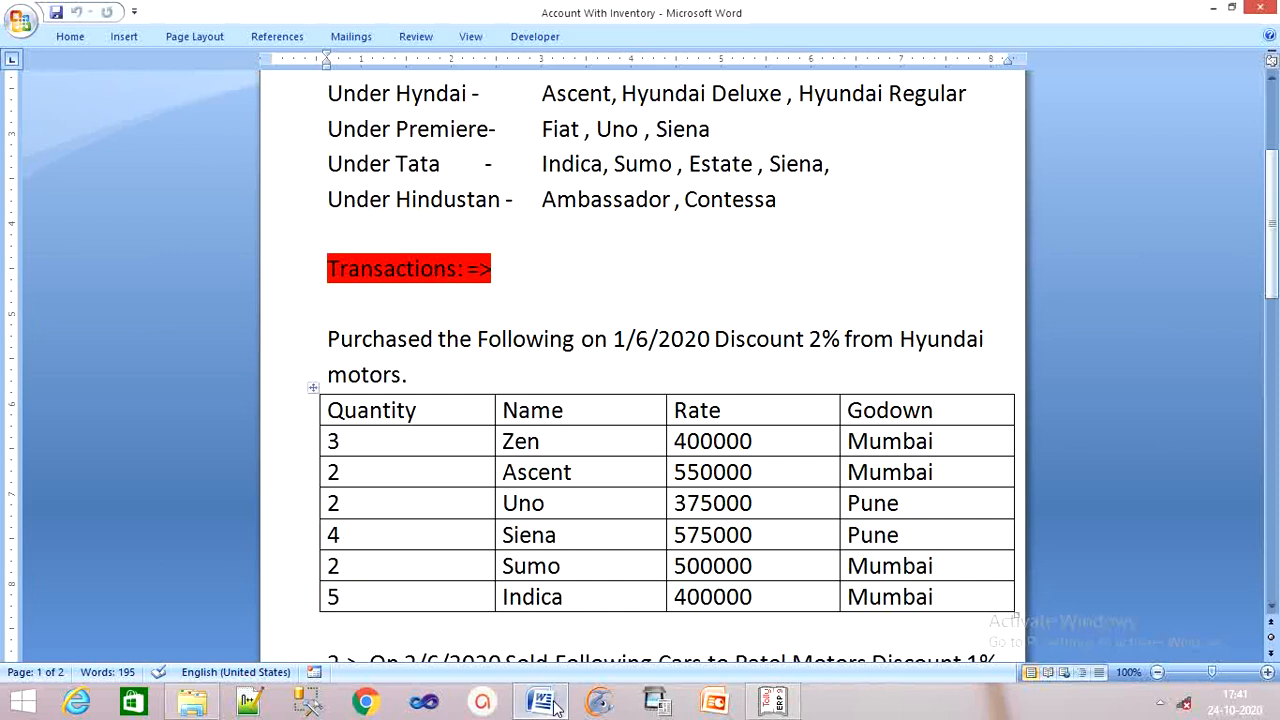
Bring Tally forward and open Accounting Vouchers from the Gateway of Tally for Asian Car Arcade Pvt Ltd.
click(760, 706)
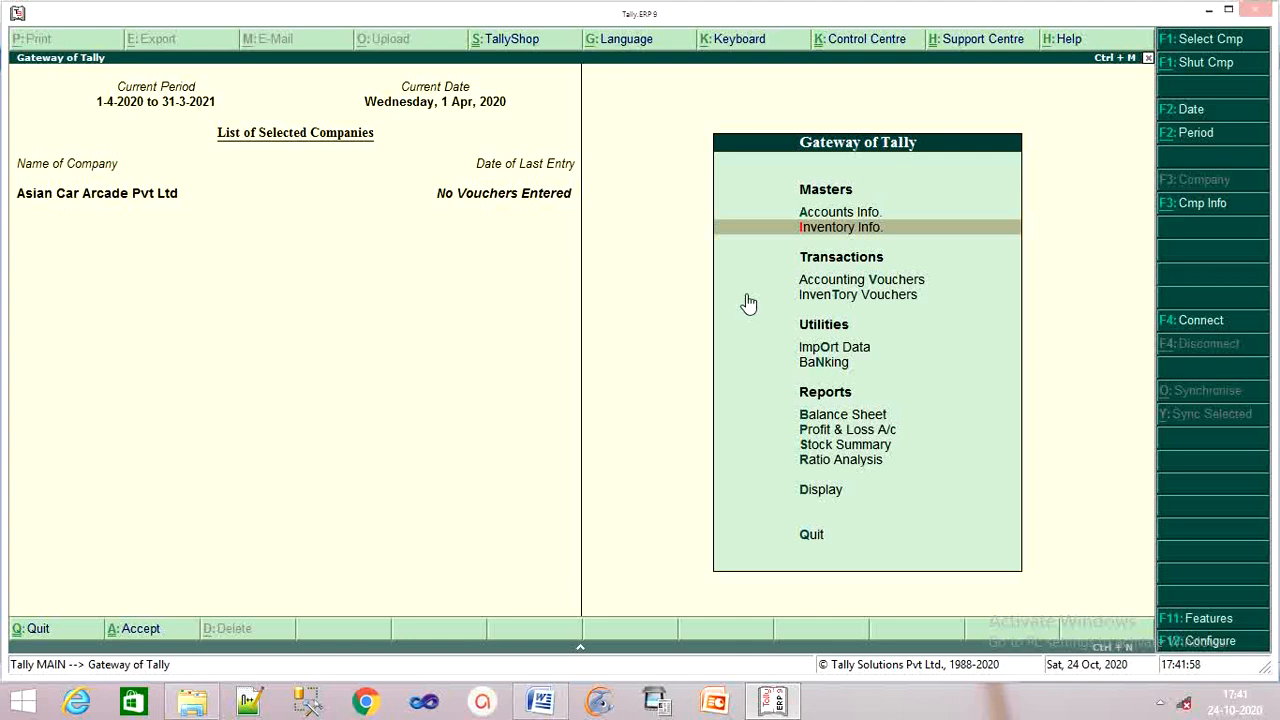
key(Down)
key(Down)
key(Up)
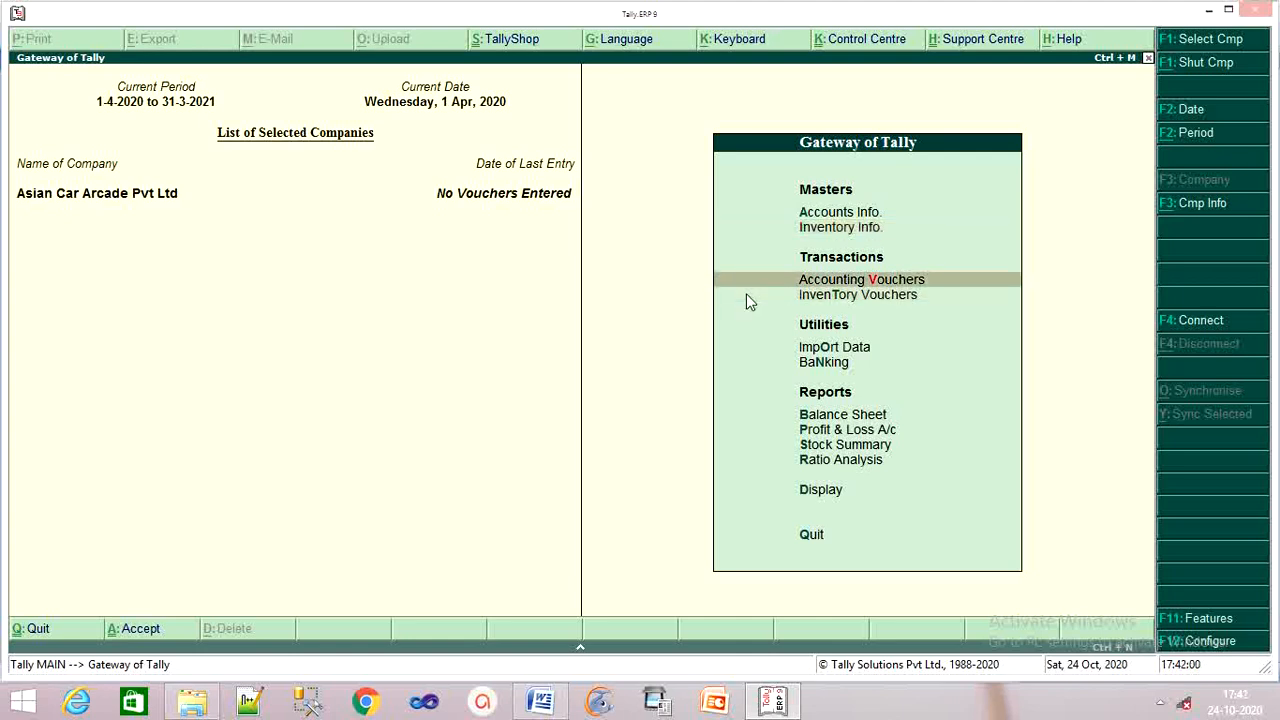
key(Return)
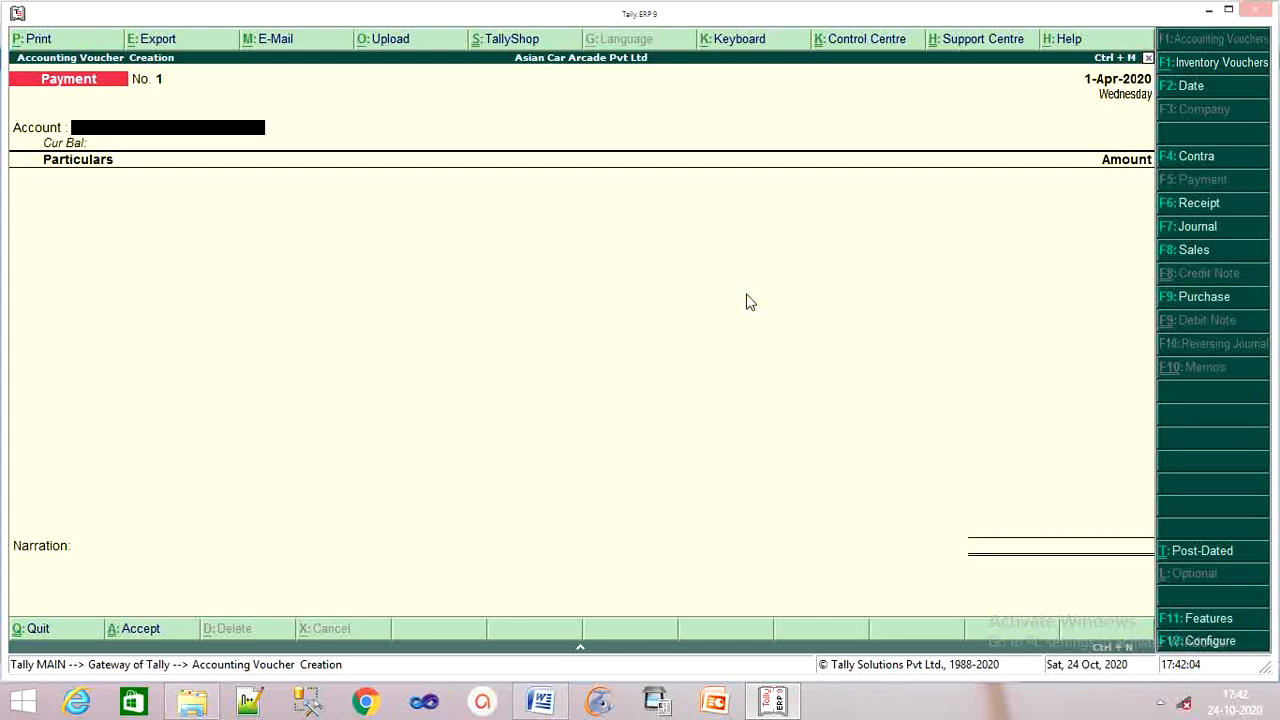
Switch the voucher to Purchase (F9) and date it 1-Apr-2020, replacing a mistyped June date.
key(F9)
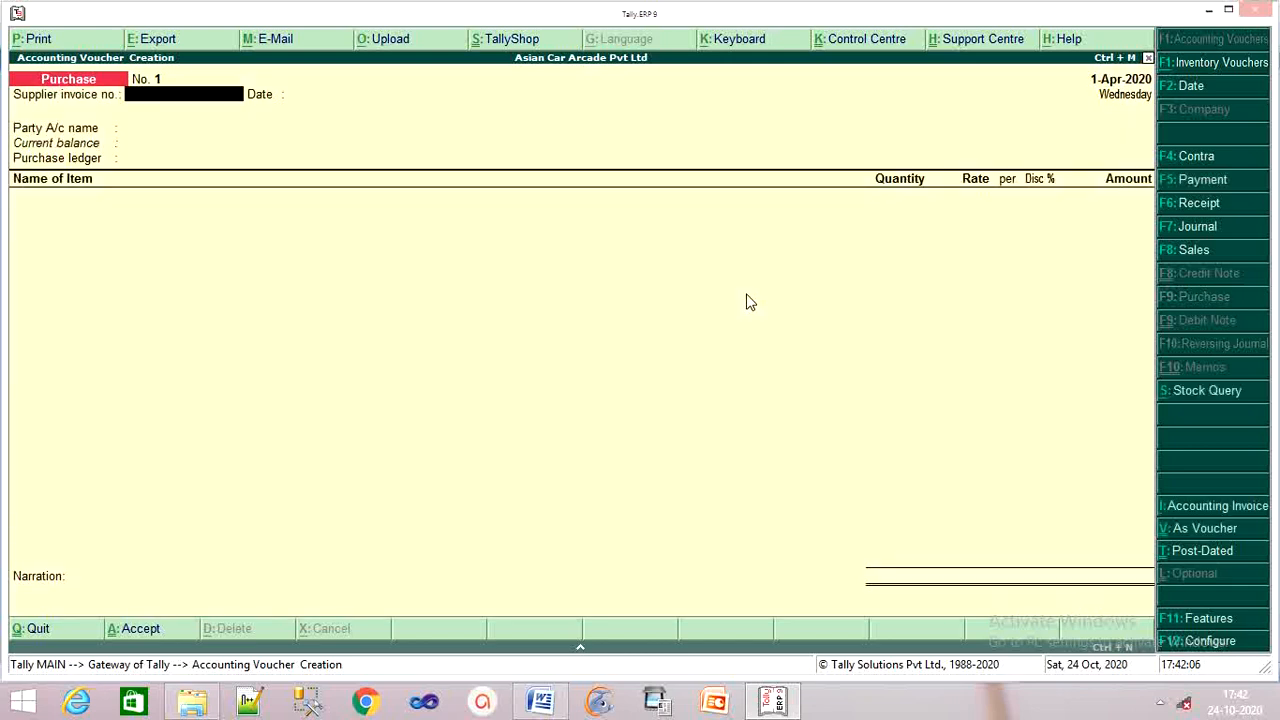
key(Return)
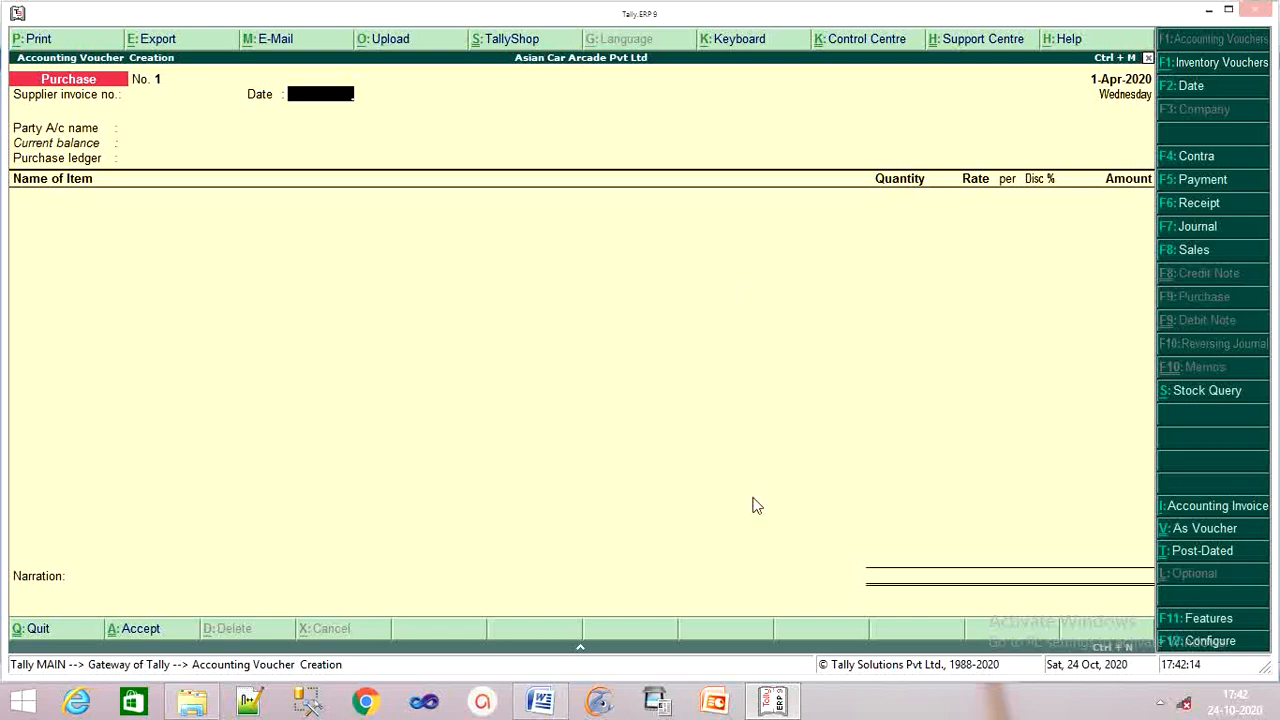
click(543, 702)
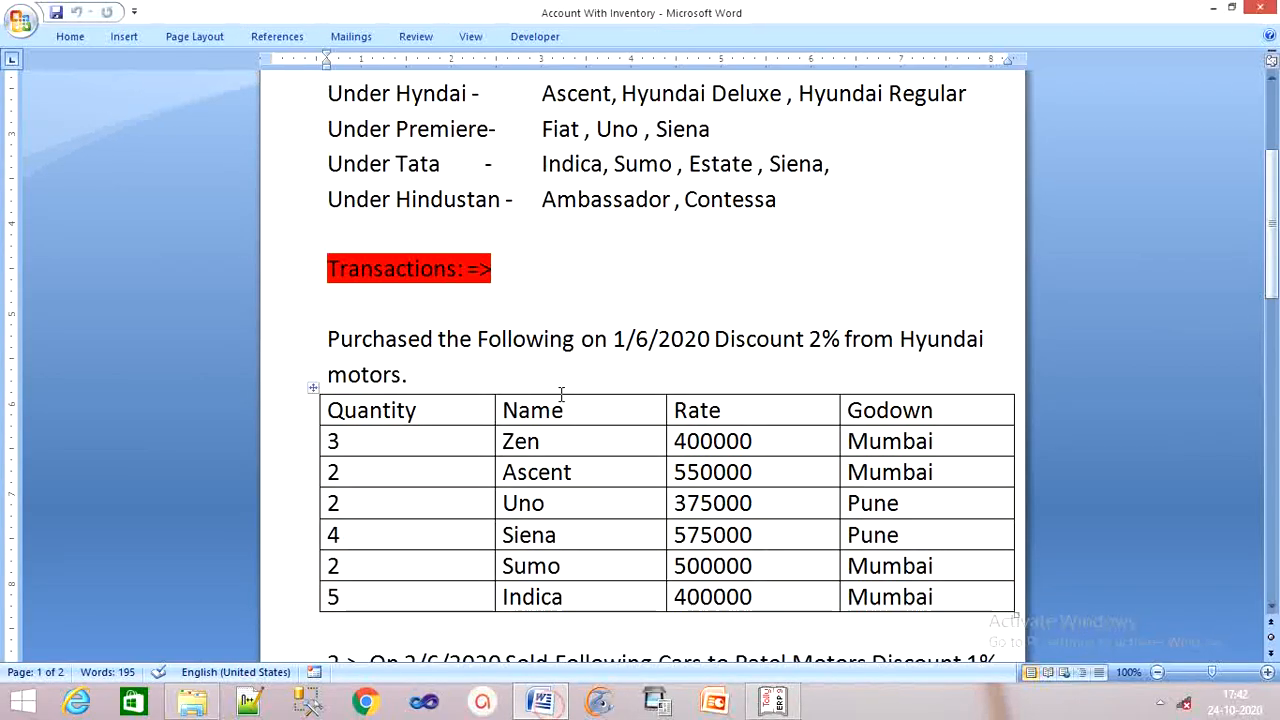
click(776, 703)
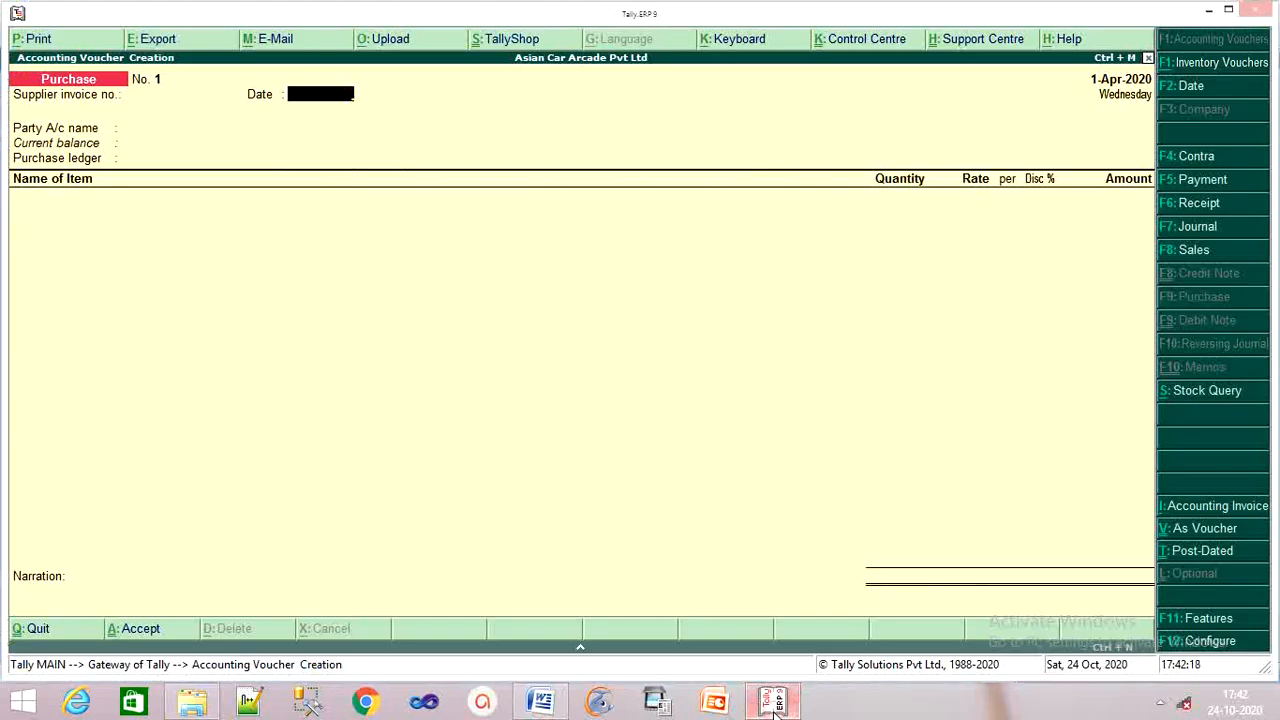
text(1.6-2020)
key(Return)
key(BackSpace)
key(BackSpace)
key(BackSpace)
key(BackSpace)
key(BackSpace)
key(BackSpace)
key(BackSpace)
key(BackSpace)
key(BackSpace)
key(BackSpace)
key(BackSpace)
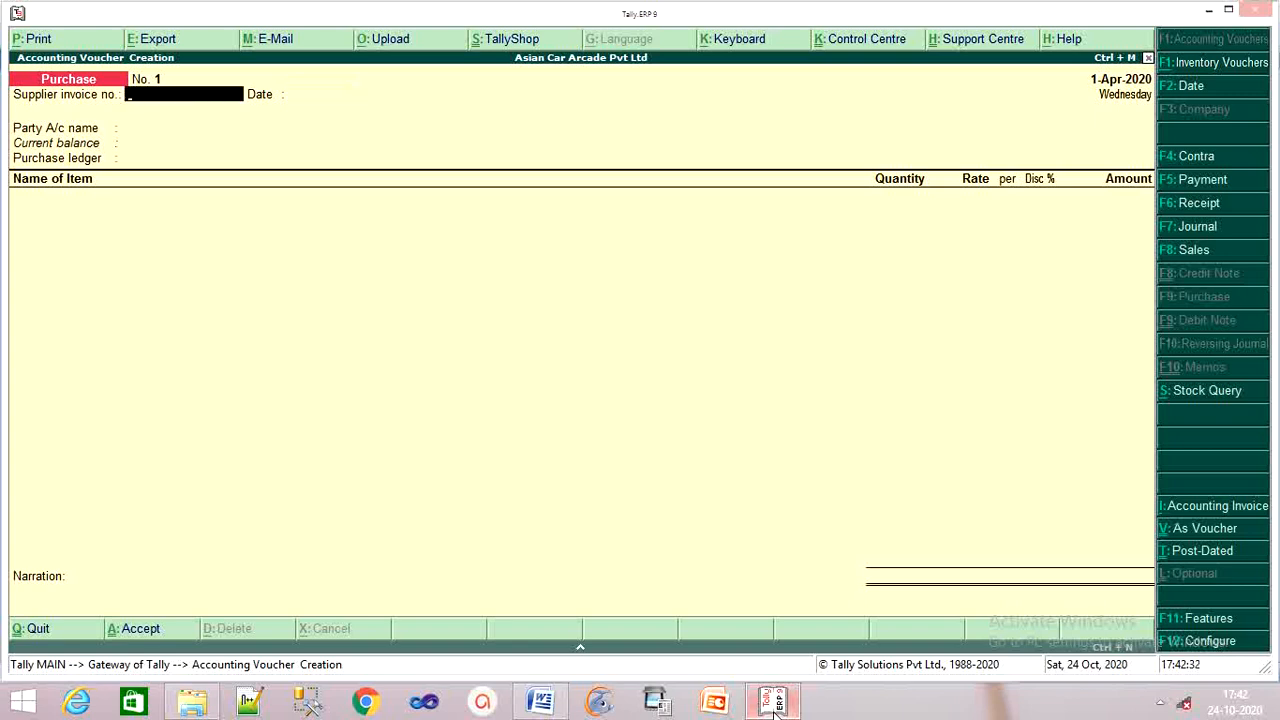
key(Return)
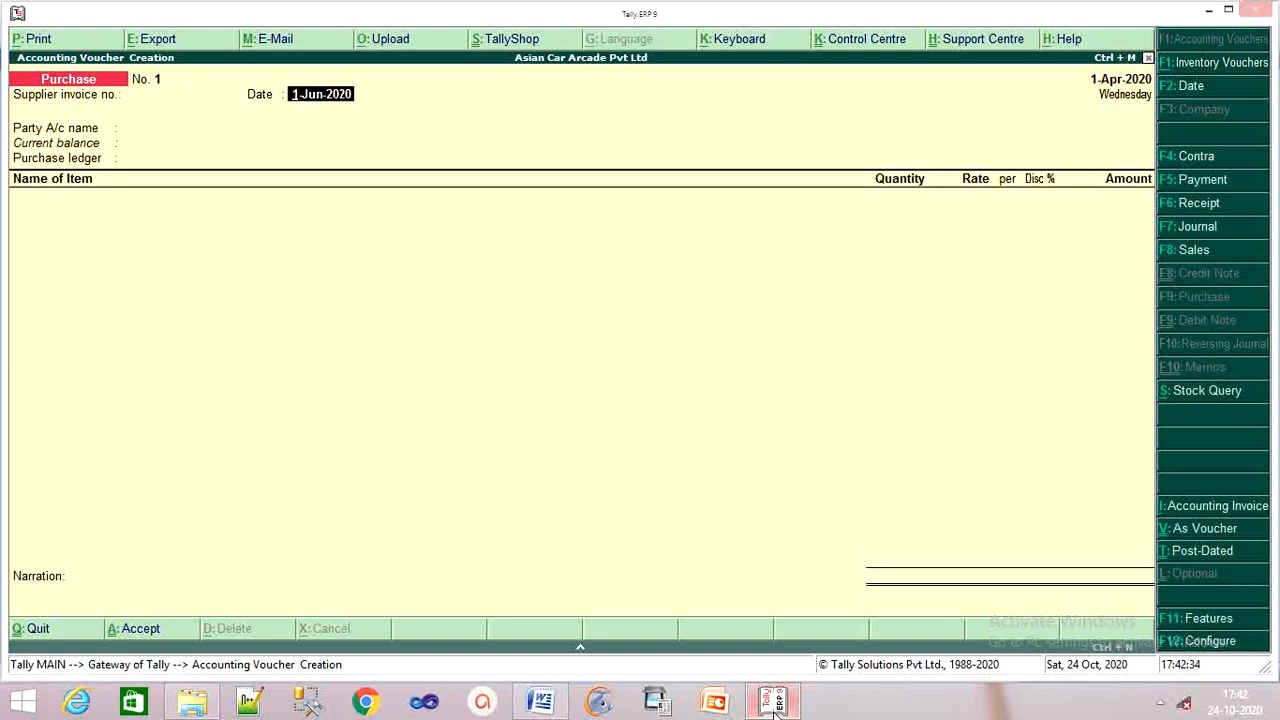
text(1/4/2020)
key(Return)
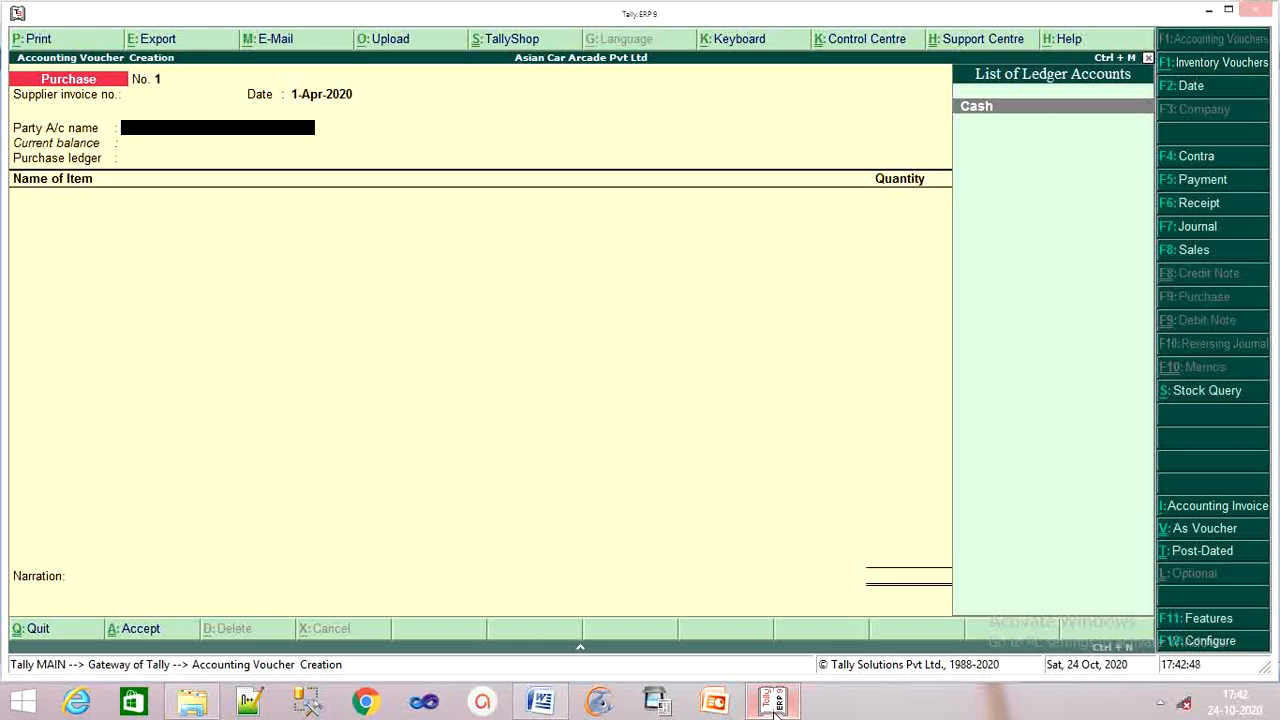
Start a new party ledger (Alt+C) named 'Hyundai motors', copied from the Word document.
key(alt+c)
text(H)
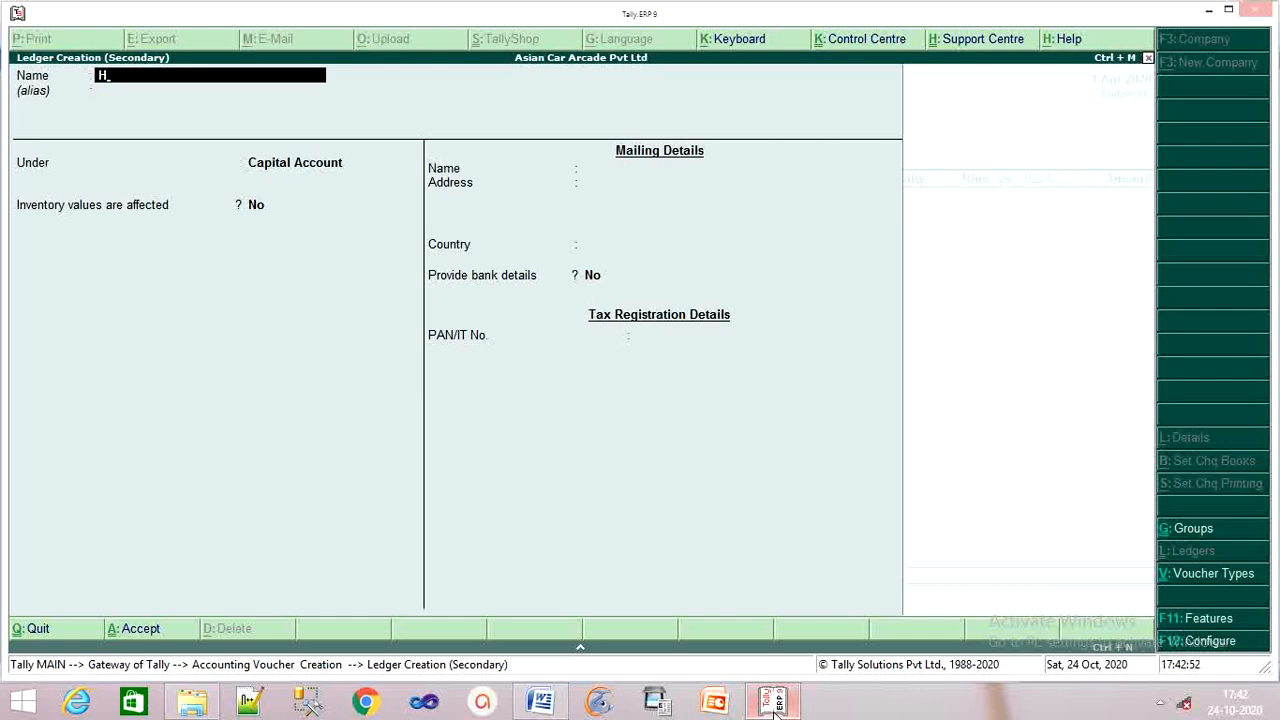
click(530, 706)
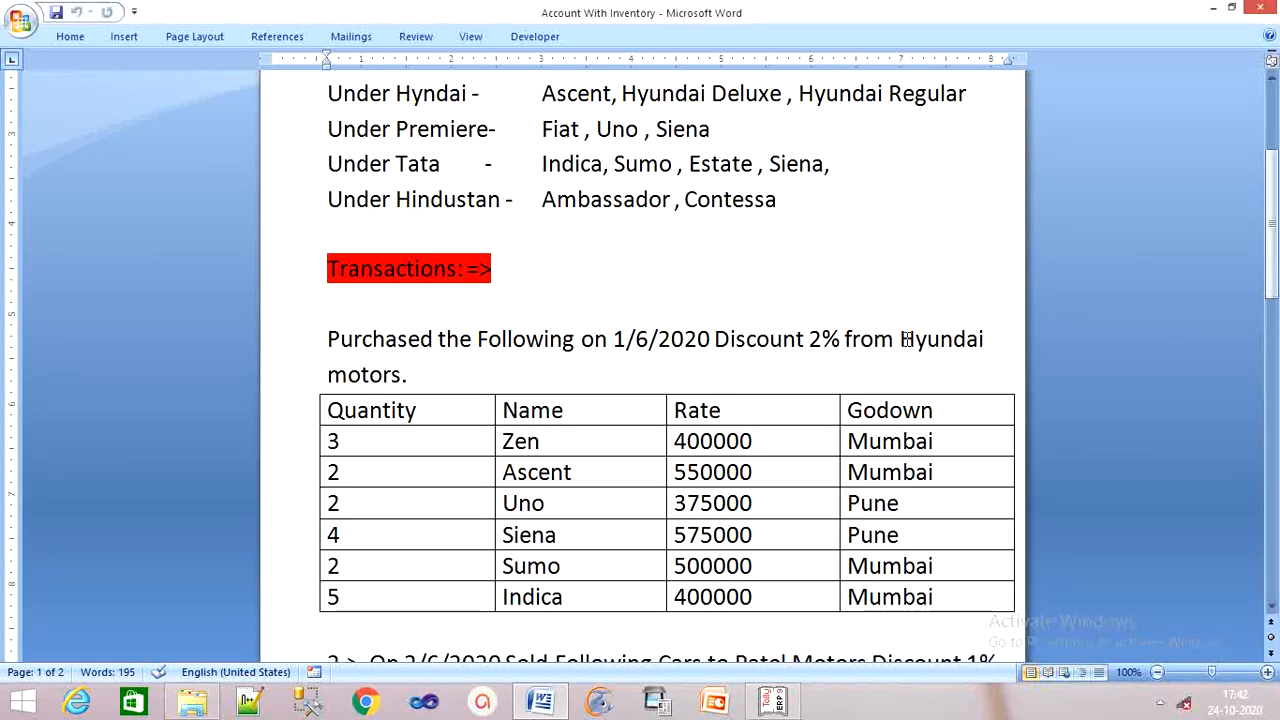
drag(900, 340, 984, 367)
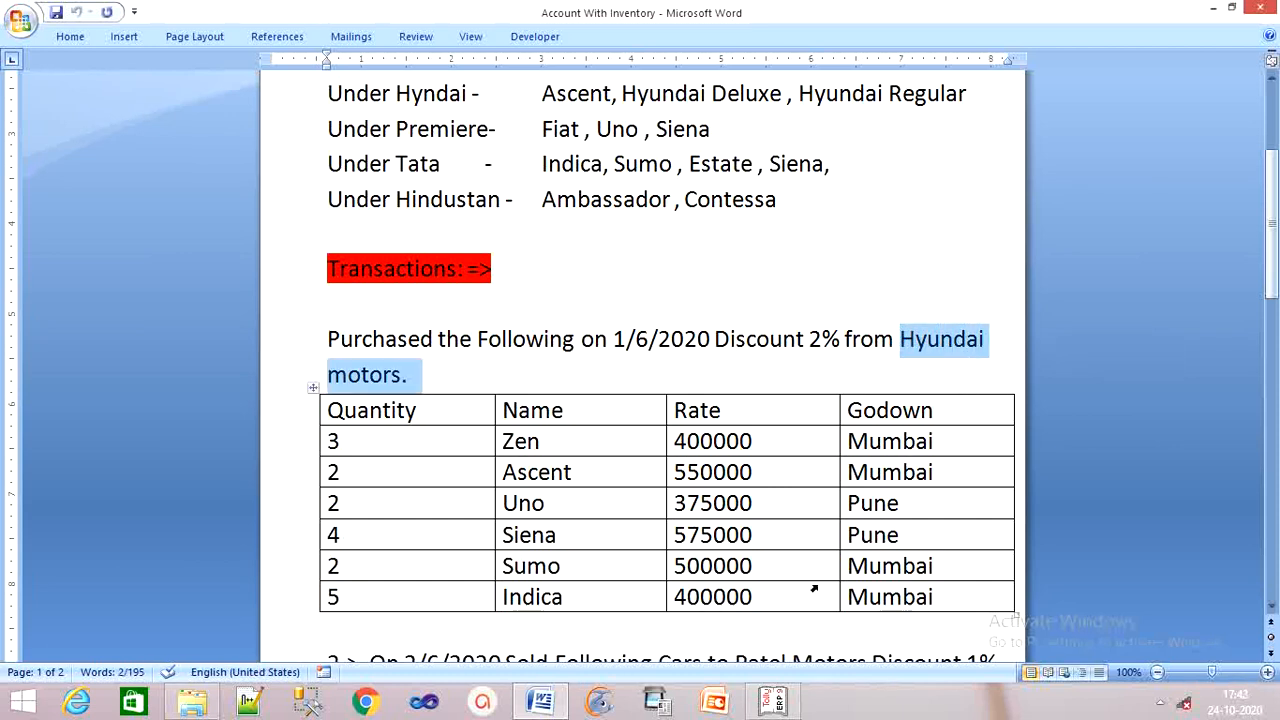
click(773, 702)
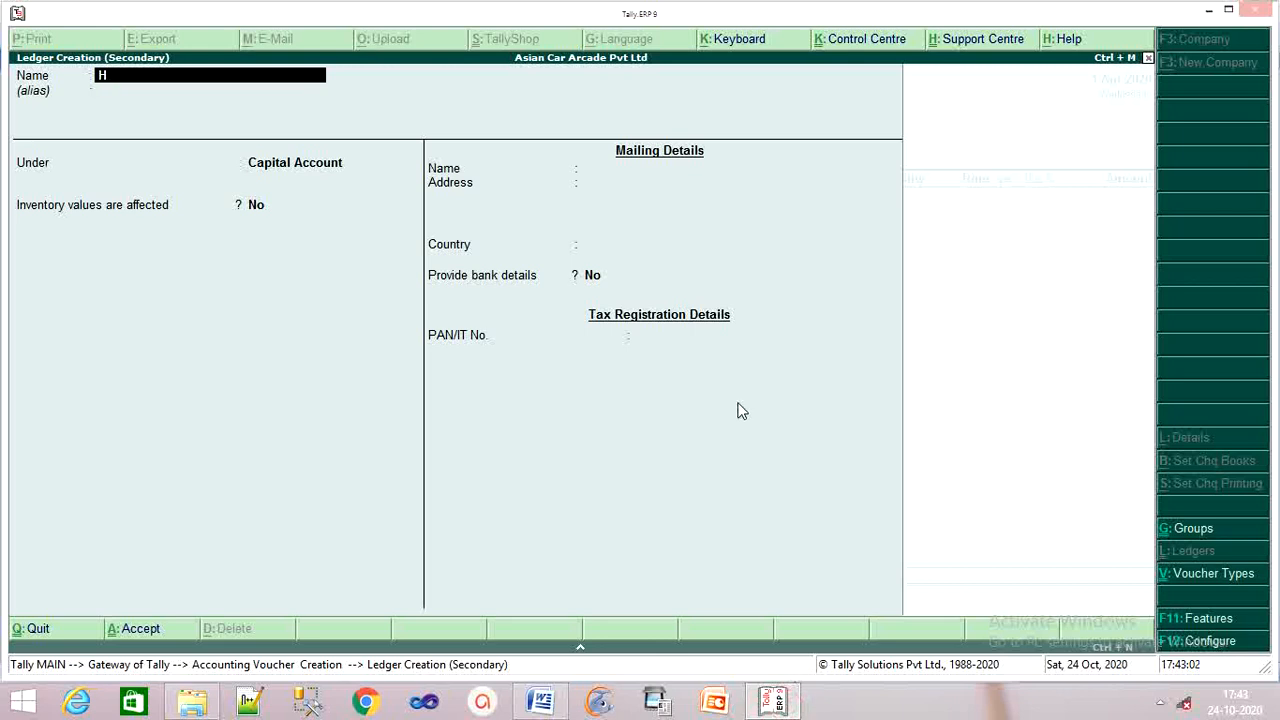
key(BackSpace)
text(Hyundai motors.)
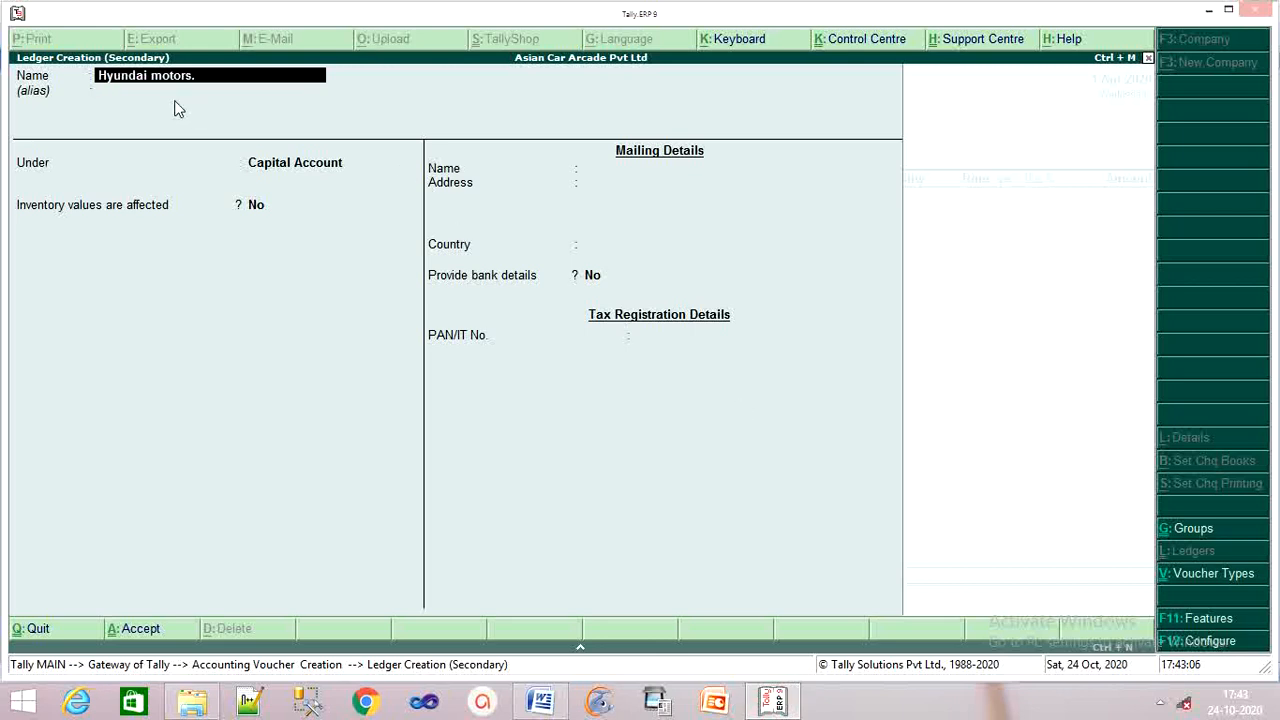
key(Return)
key(Return)
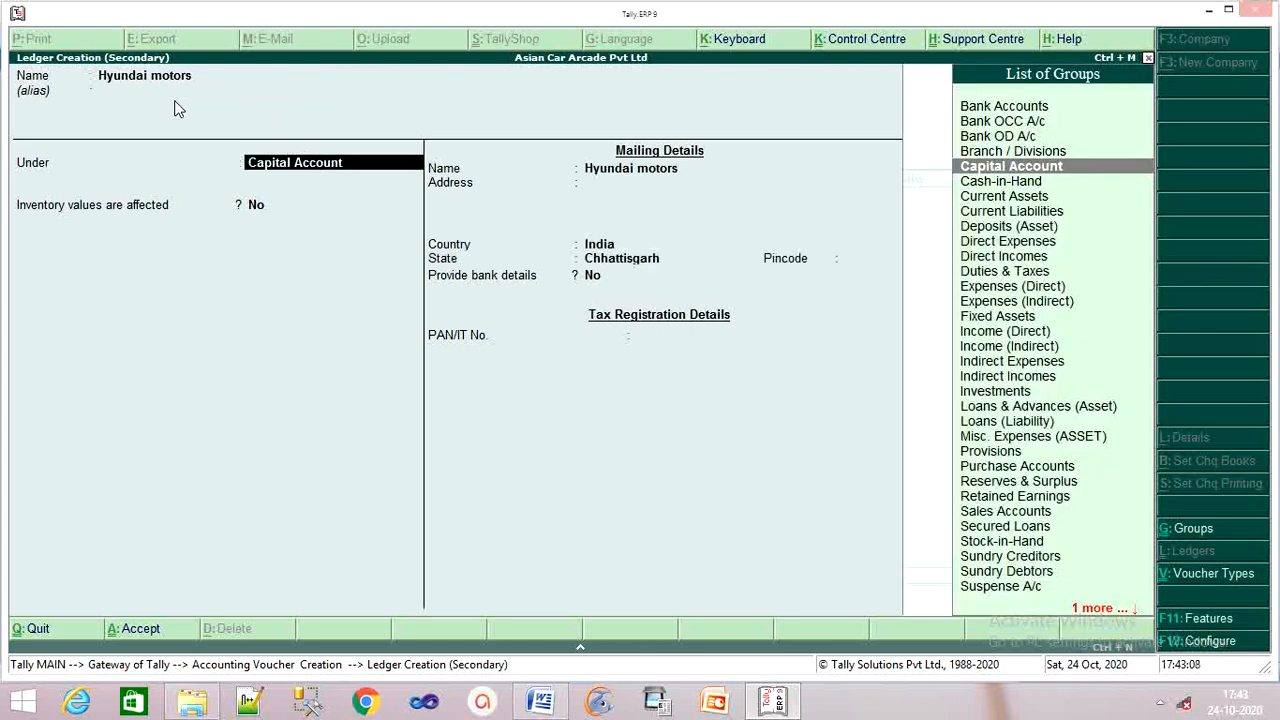
Place the Hyundai motors ledger under Sundry Creditors and save it.
text(Su)
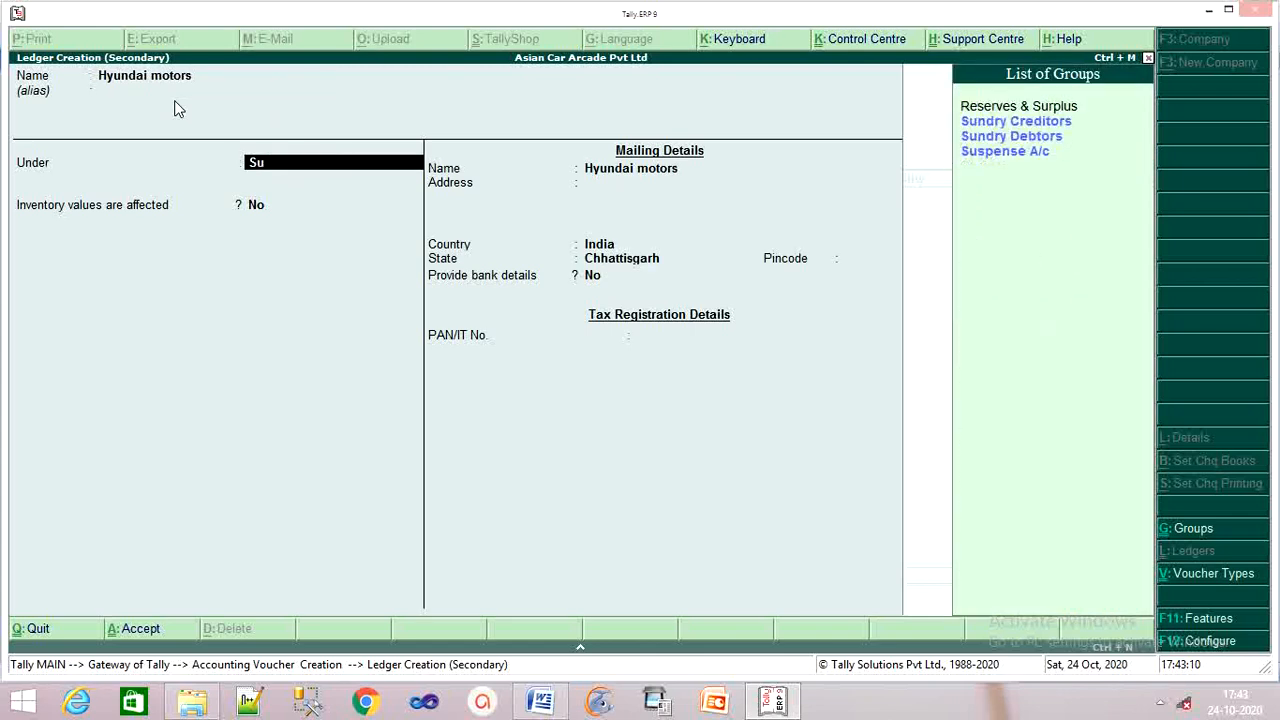
key(Down)
key(Down)
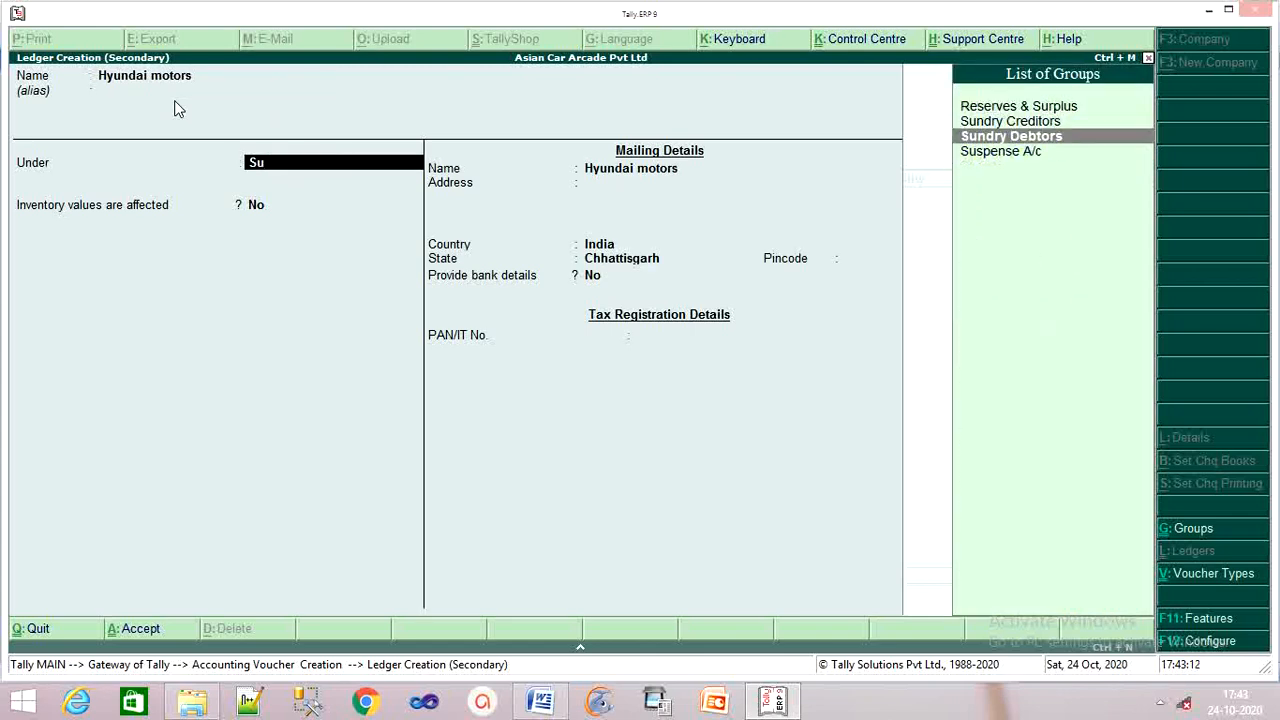
key(Up)
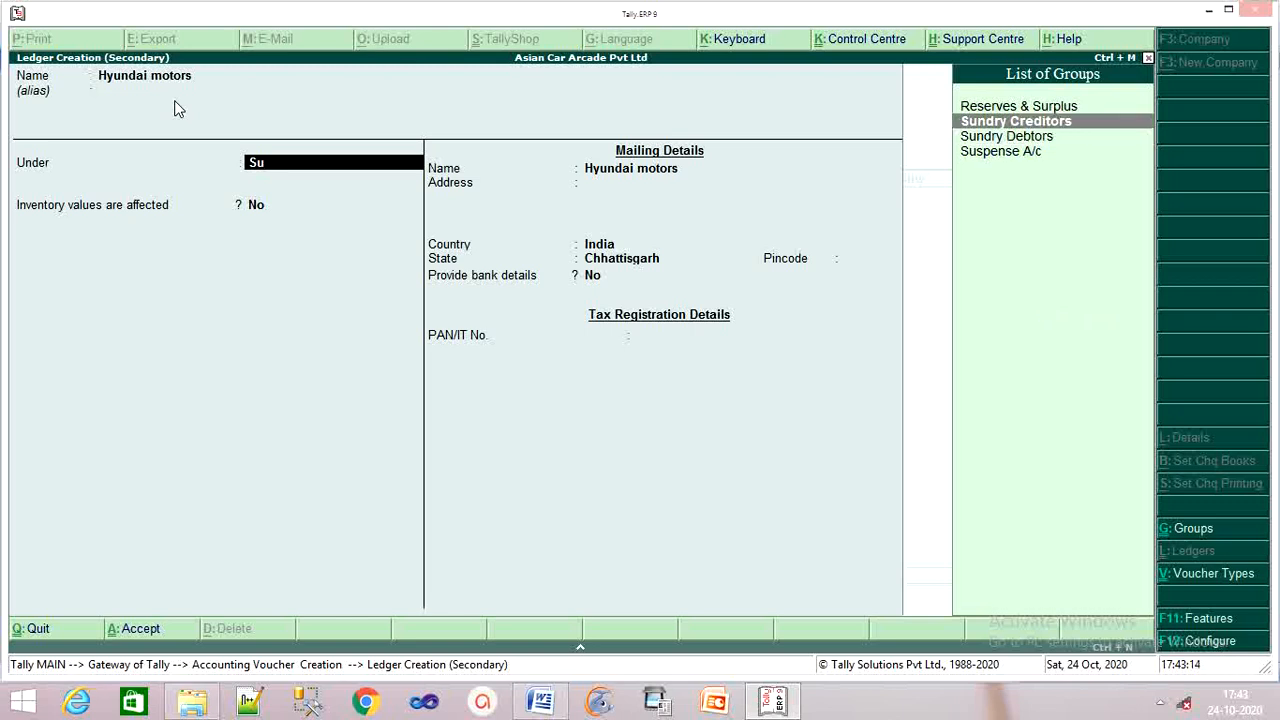
key(Return)
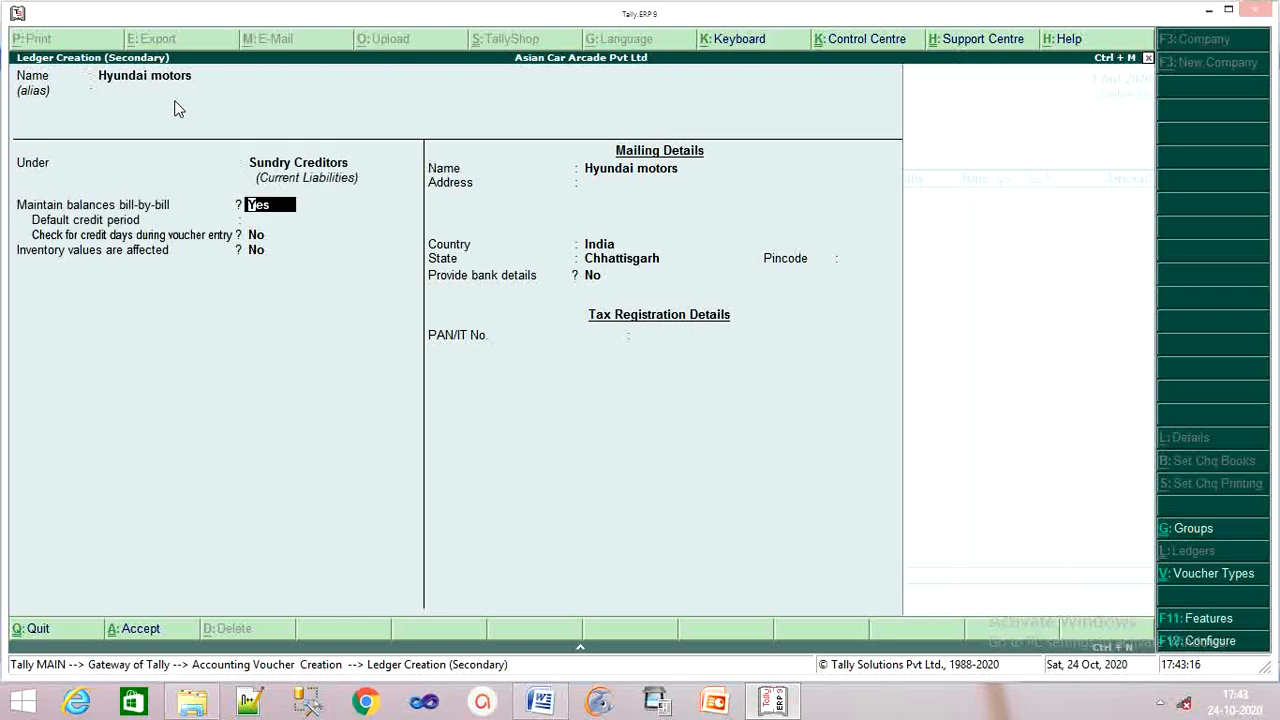
key(Return)
key(Return)
key(Return)
key(Return)
key(Return)
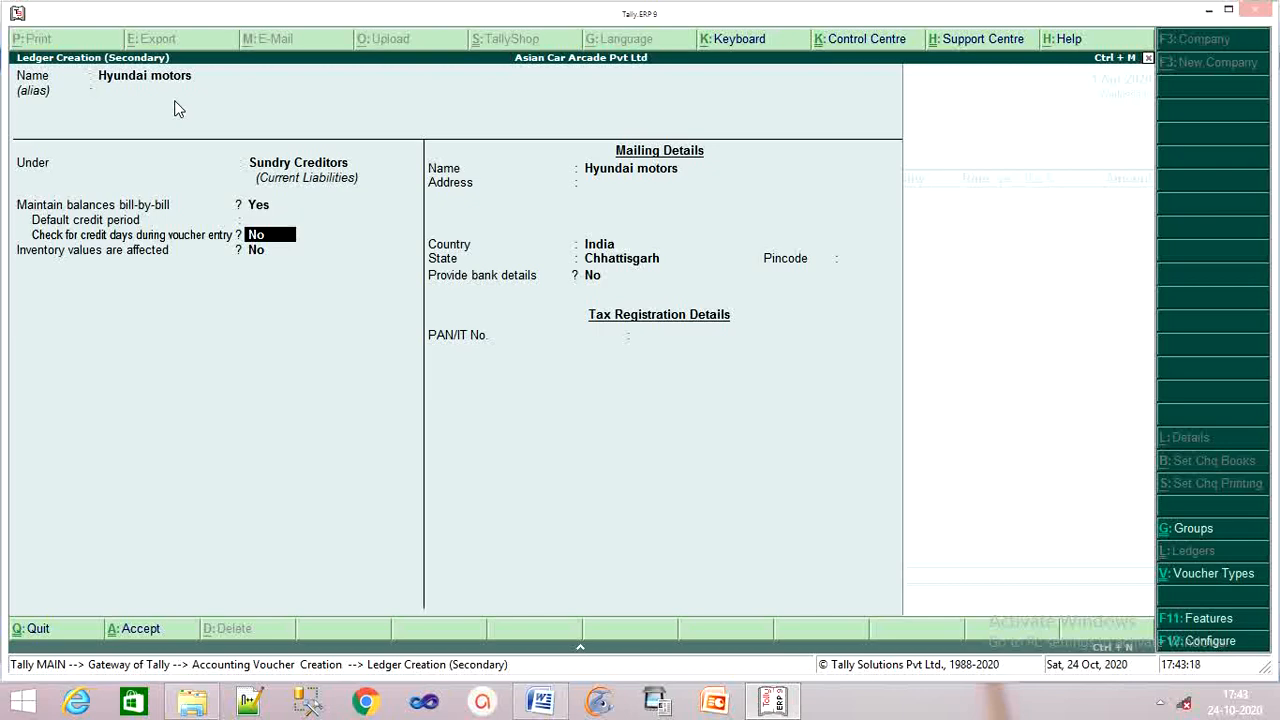
key(Return)
key(Return)
key(Return)
key(Return)
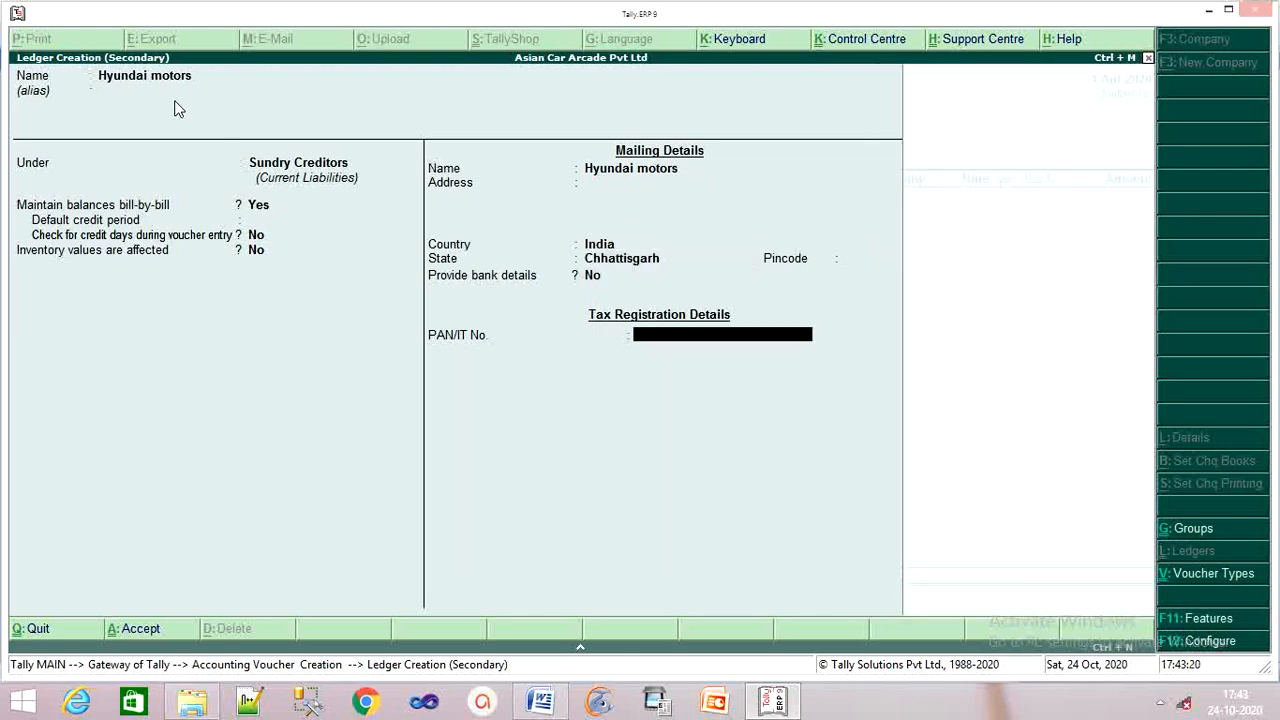
key(Return)
key(Return)
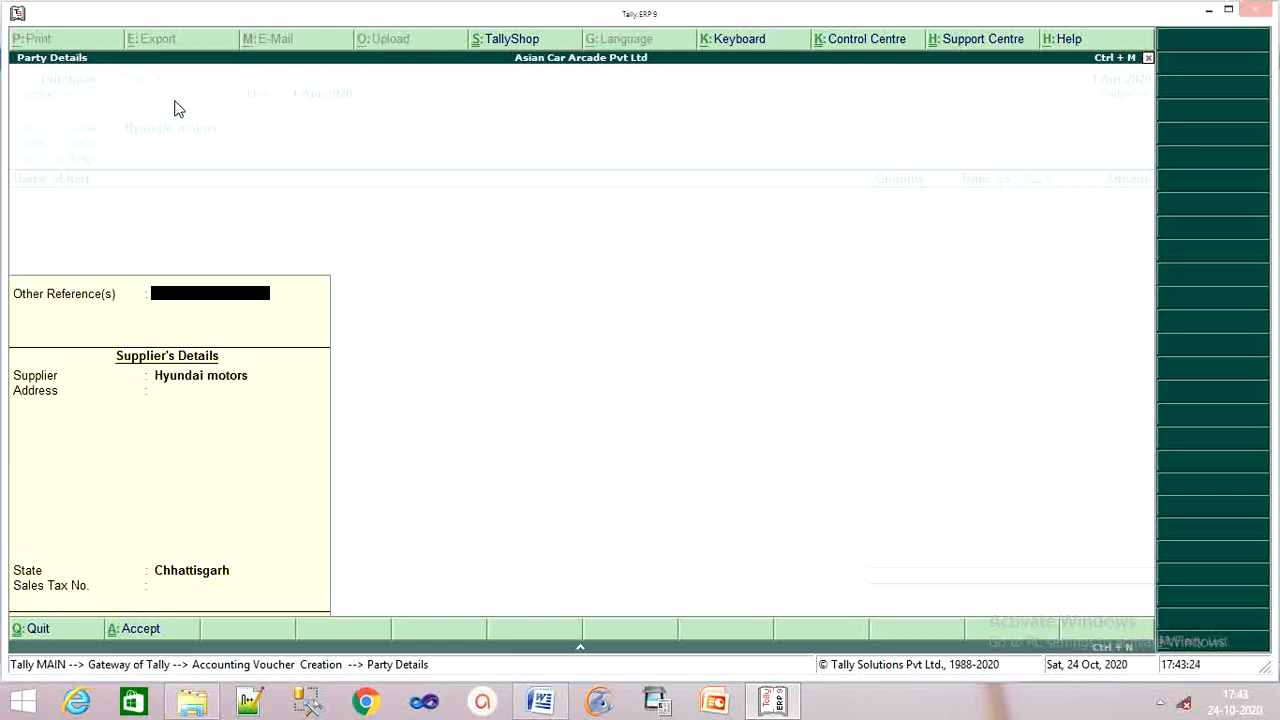
Skip Party Details, then create a 'Purchase' ledger under Purchase Accounts with inventory values affected.
key(Return)
key(Return)
key(Return)
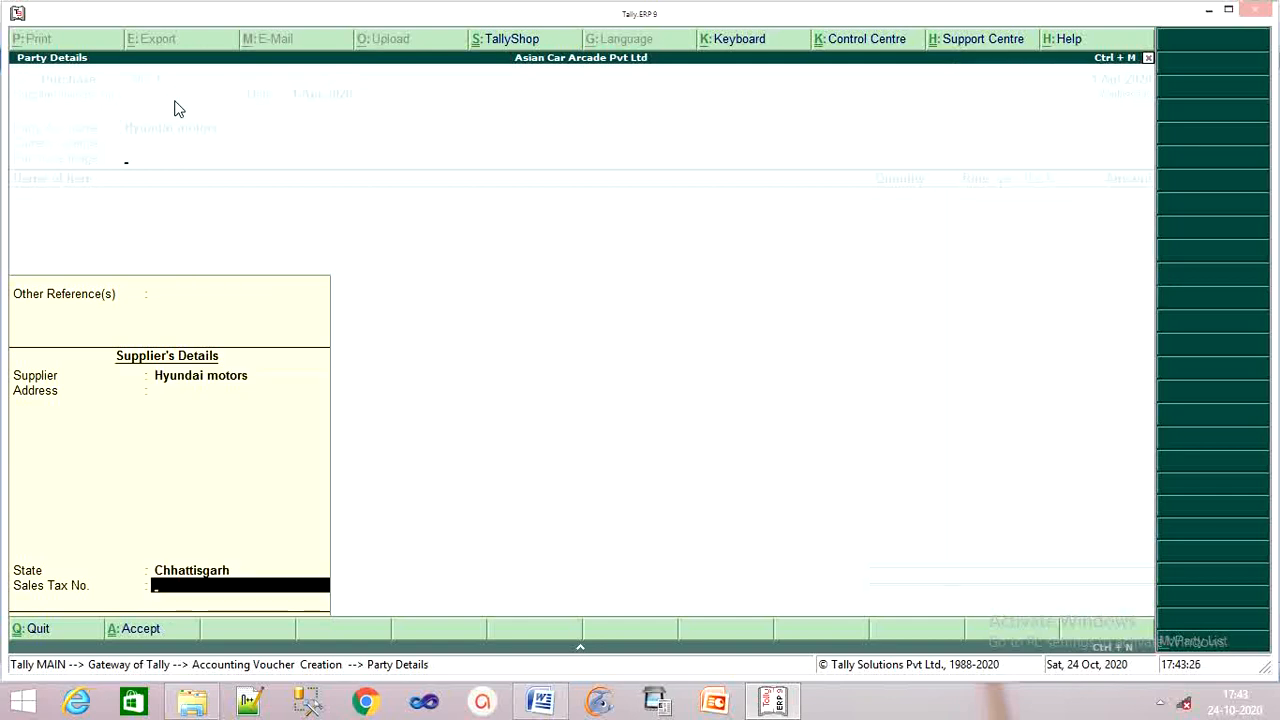
key(Return)
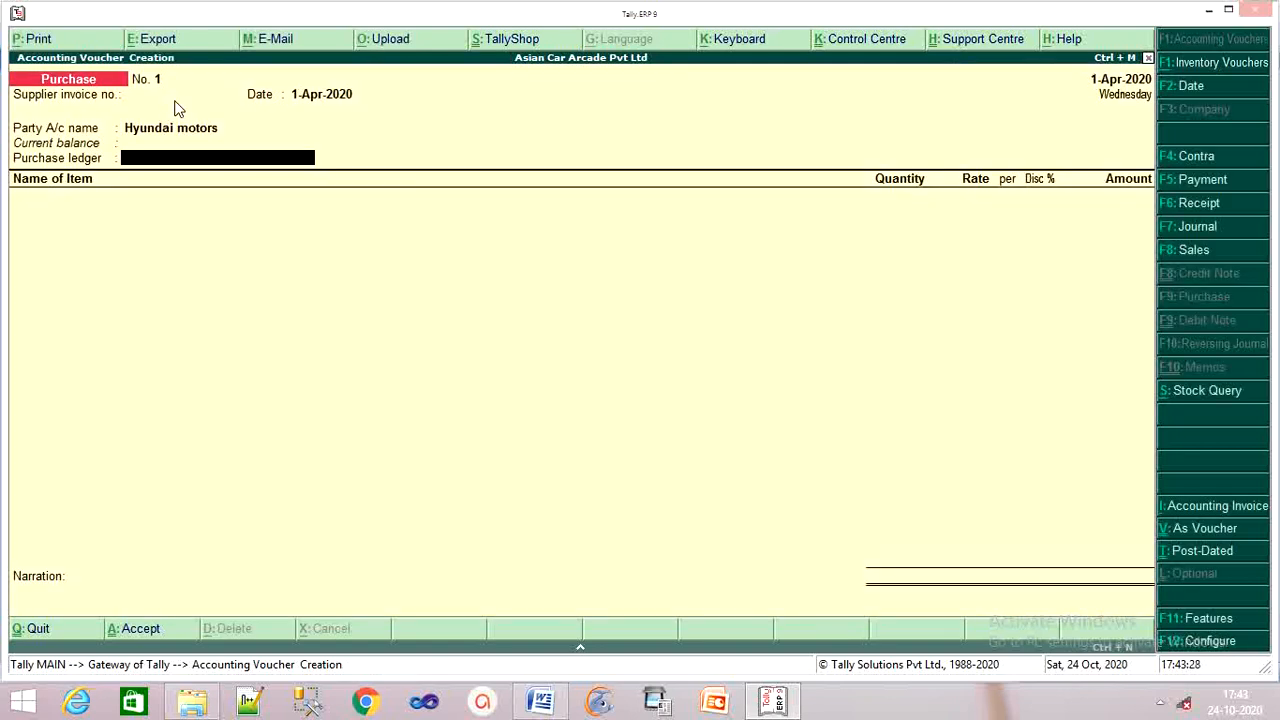
key(alt+c)
text(Pu)
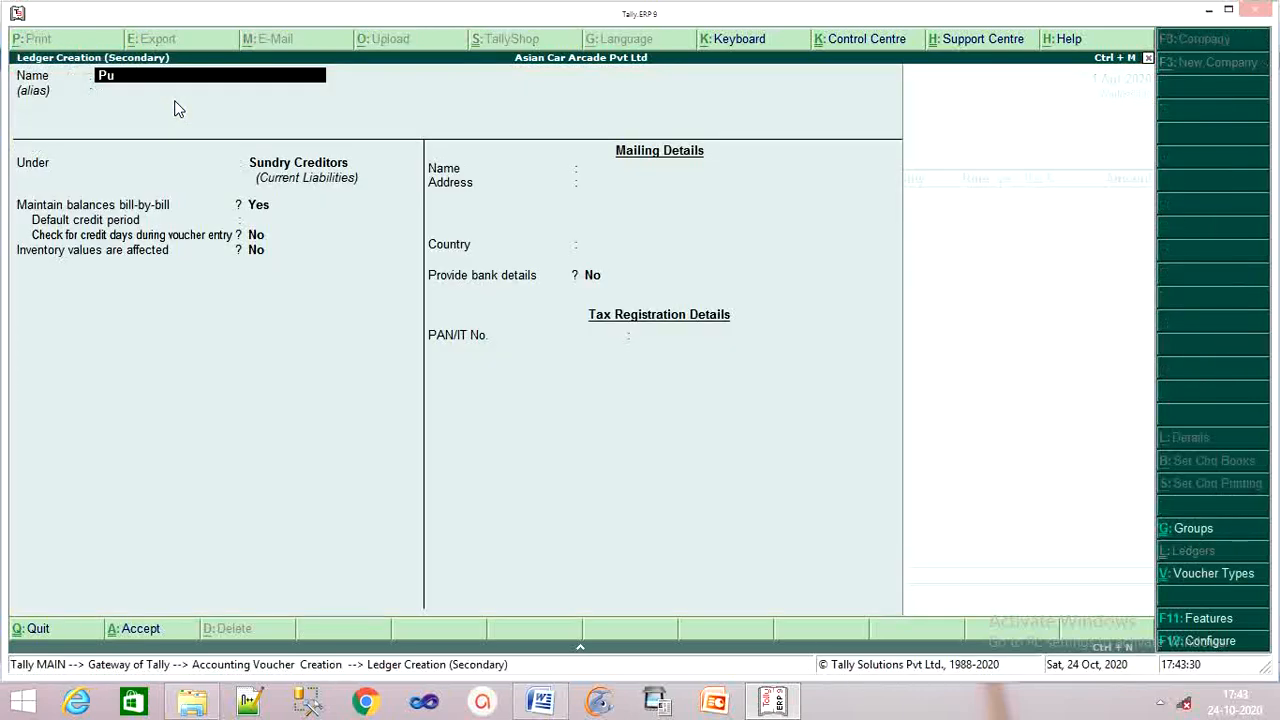
text(rchase)
key(Return)
key(Return)
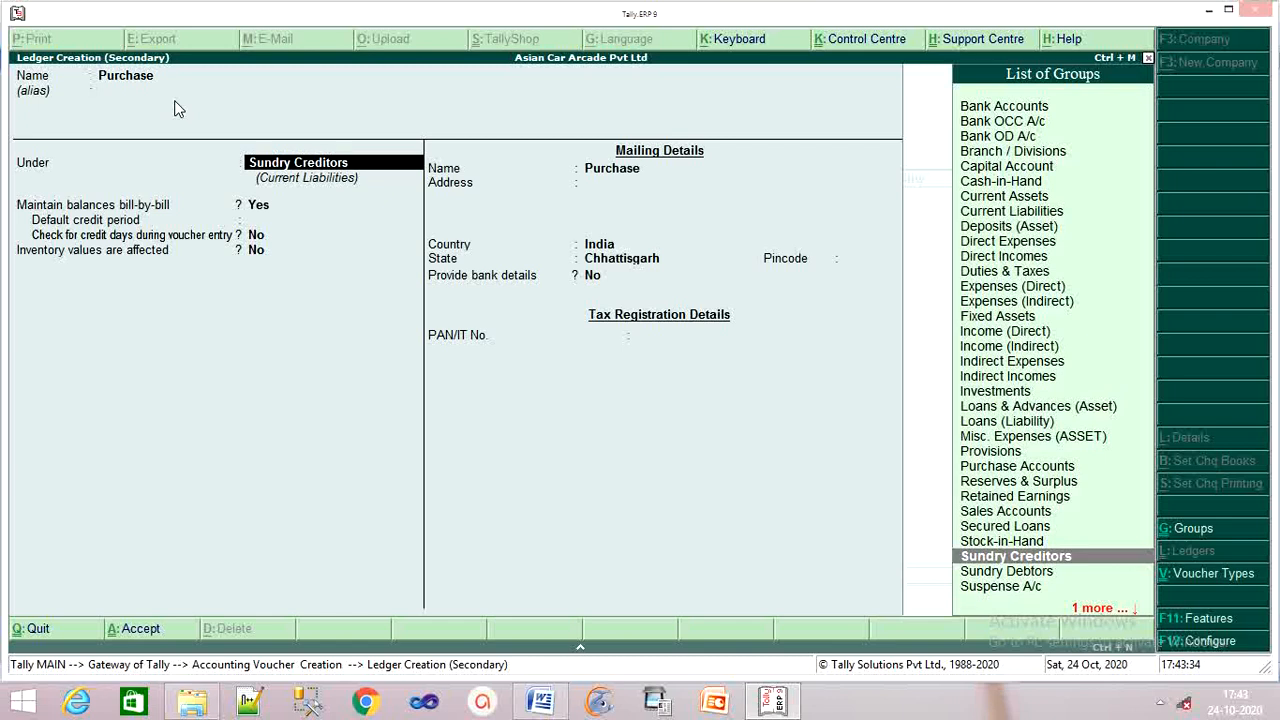
text(Pu)
key(Return)
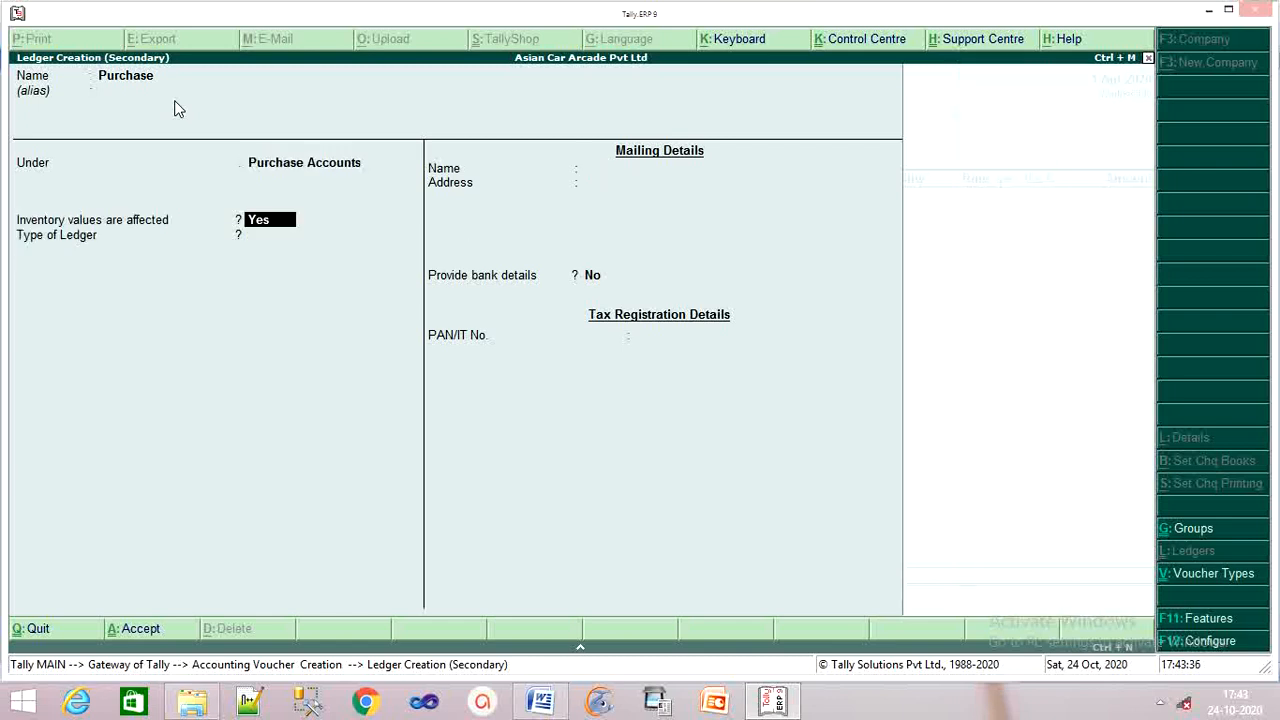
key(Return)
key(Return)
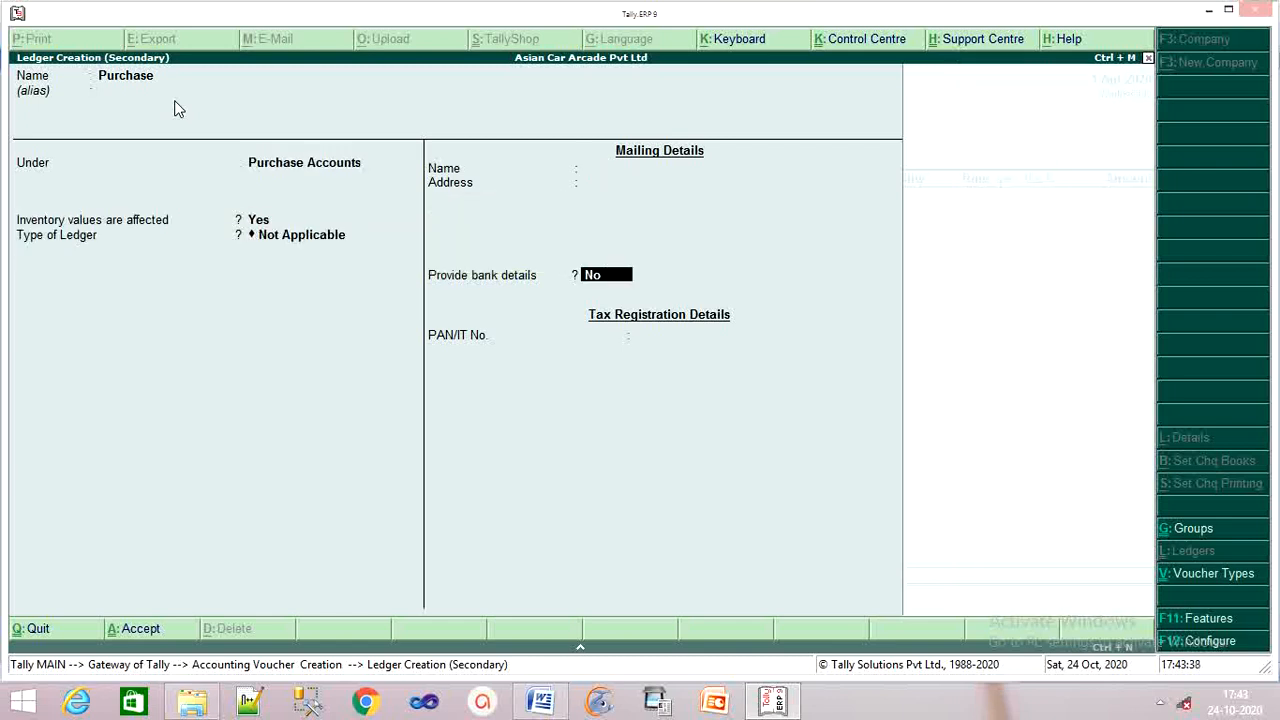
key(Return)
key(Return)
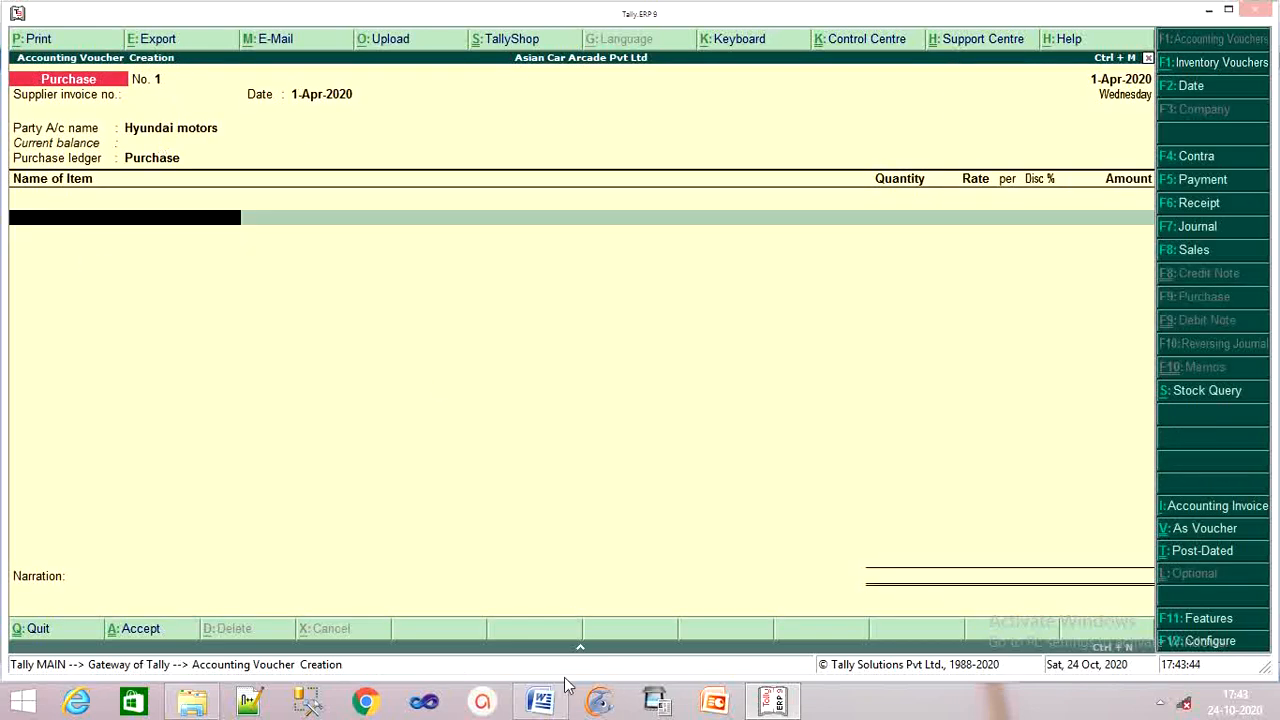
Check the purchase table, then enter Zen as the first item from the Mumbai godown.
click(540, 701)
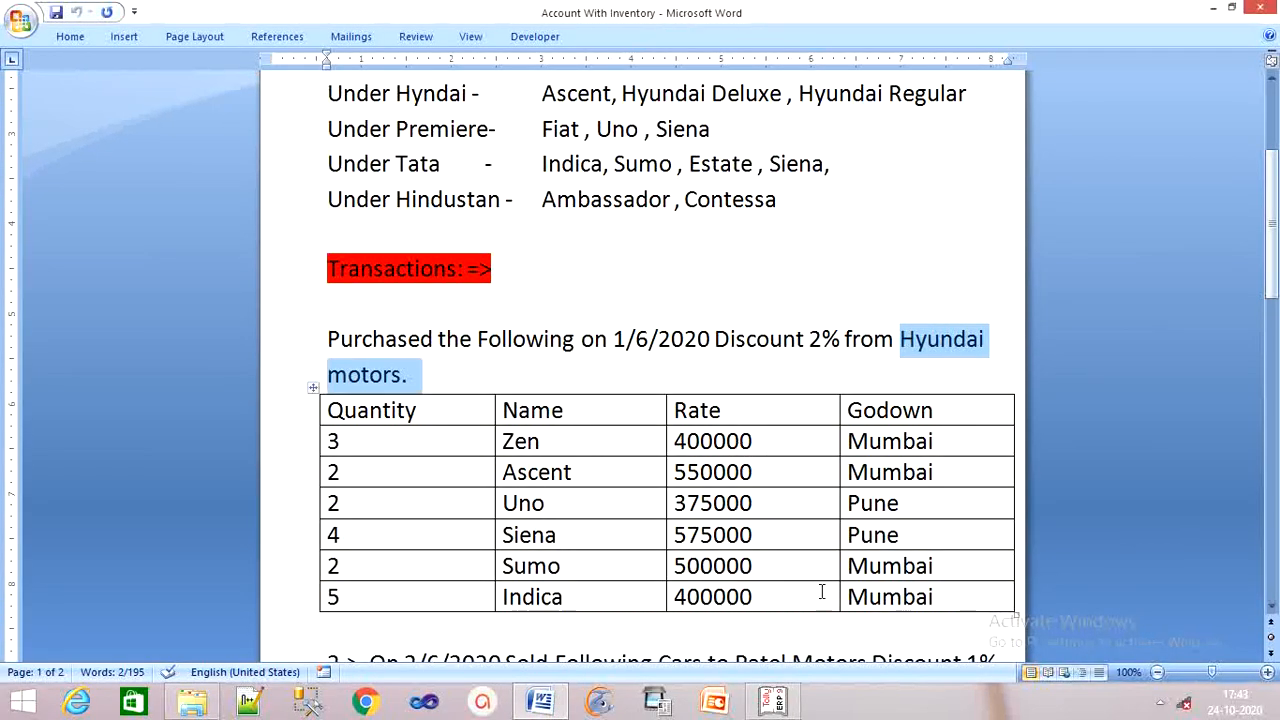
click(787, 705)
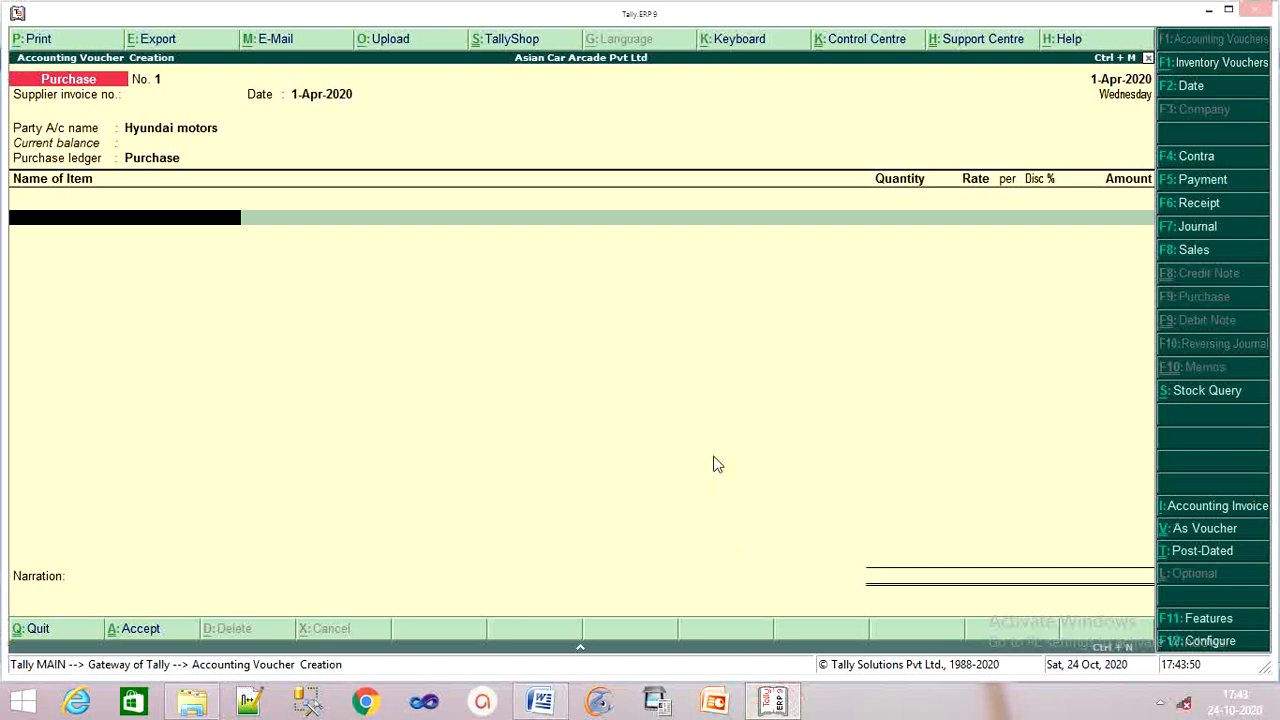
text(Z)
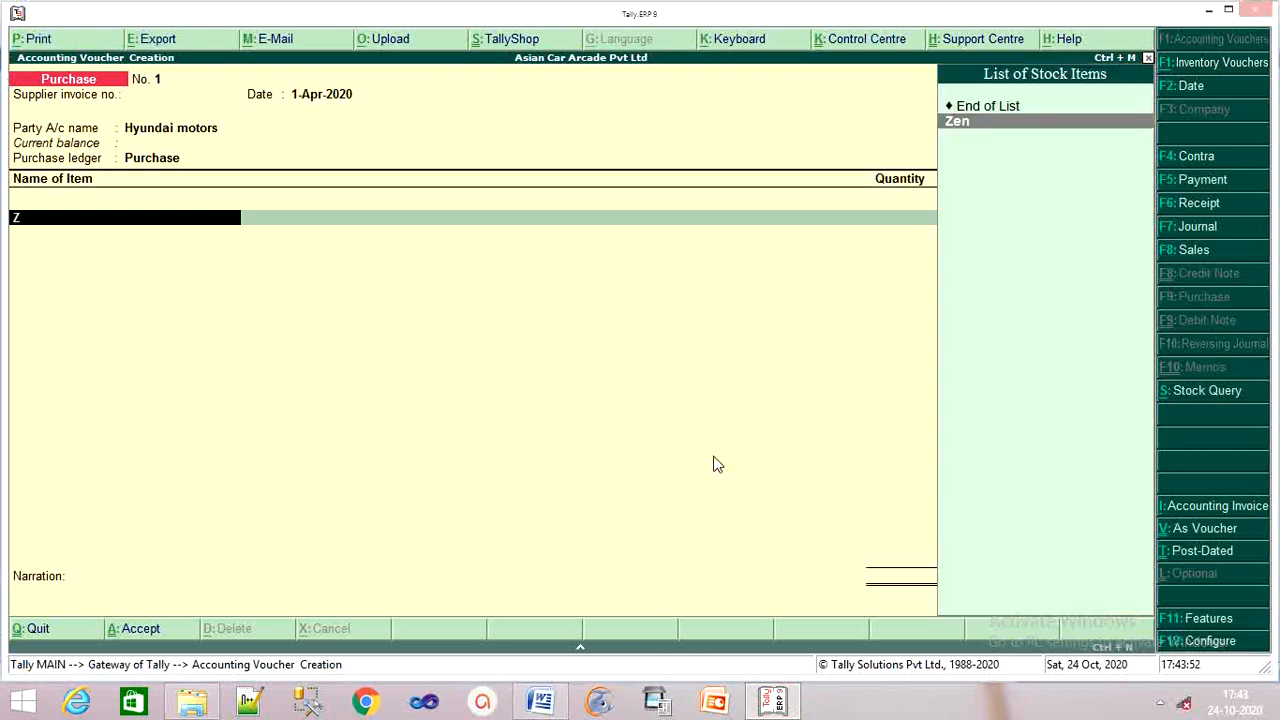
key(Return)
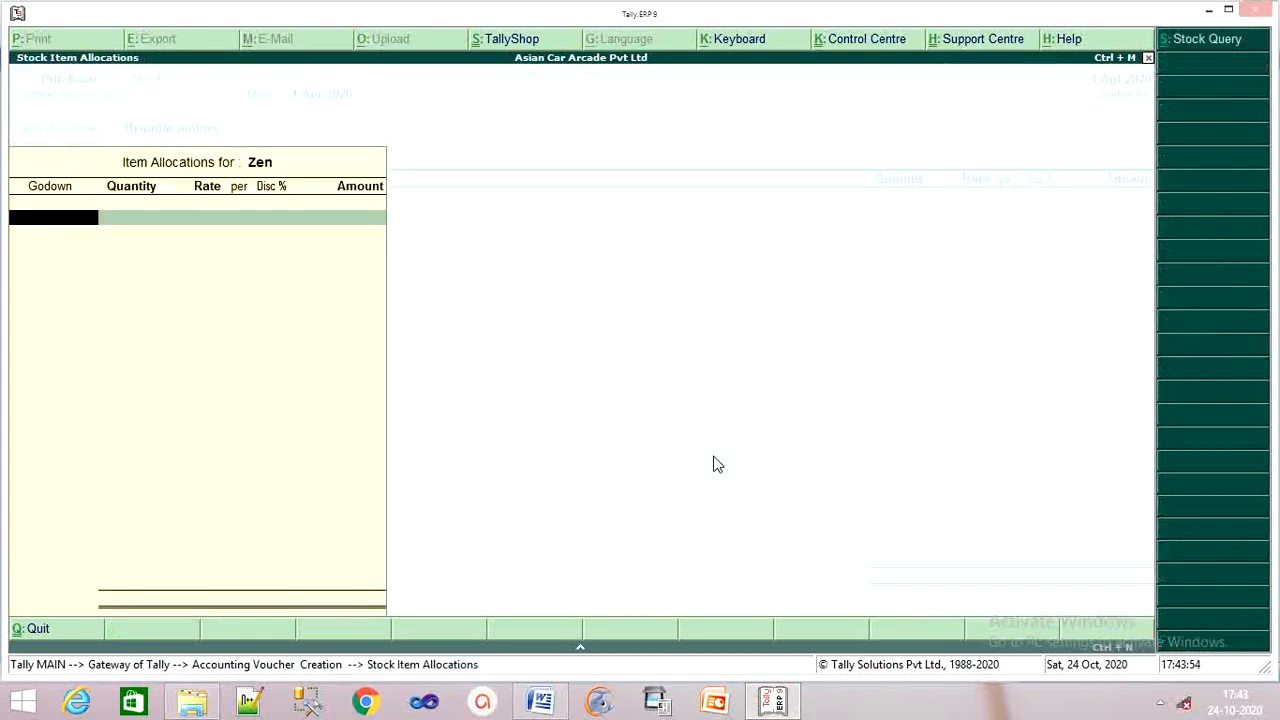
text(M)
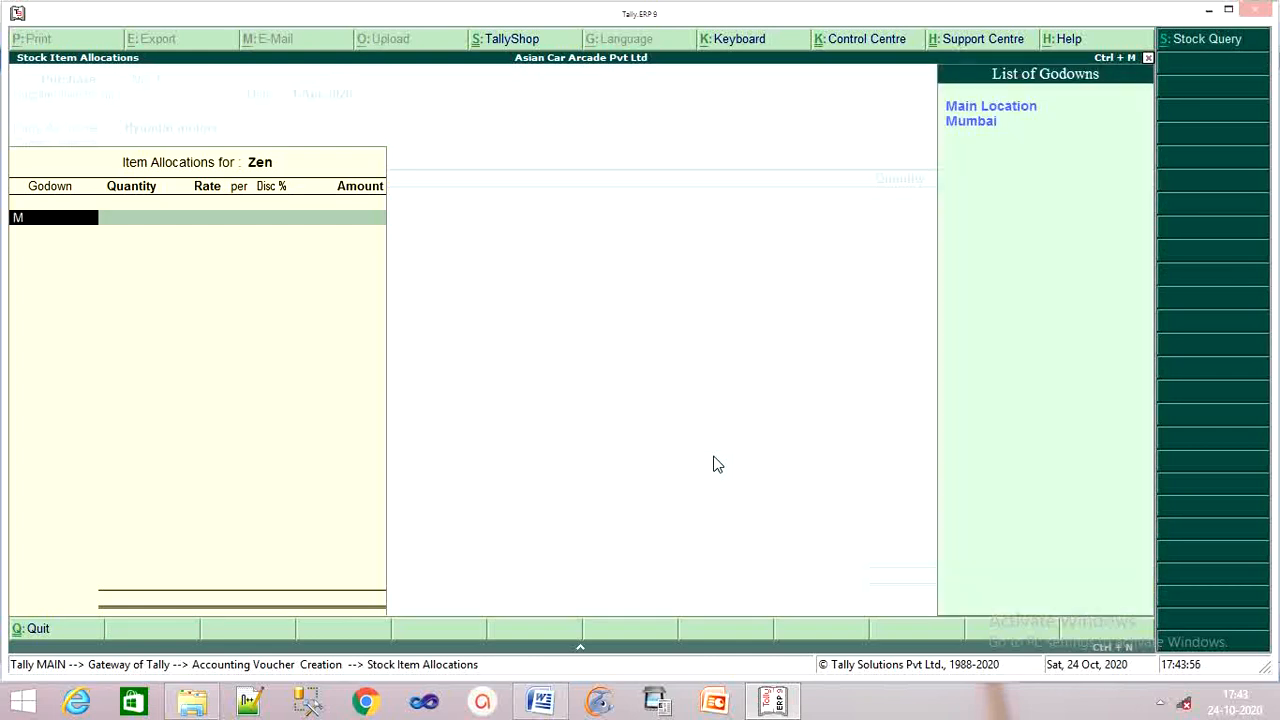
key(Down)
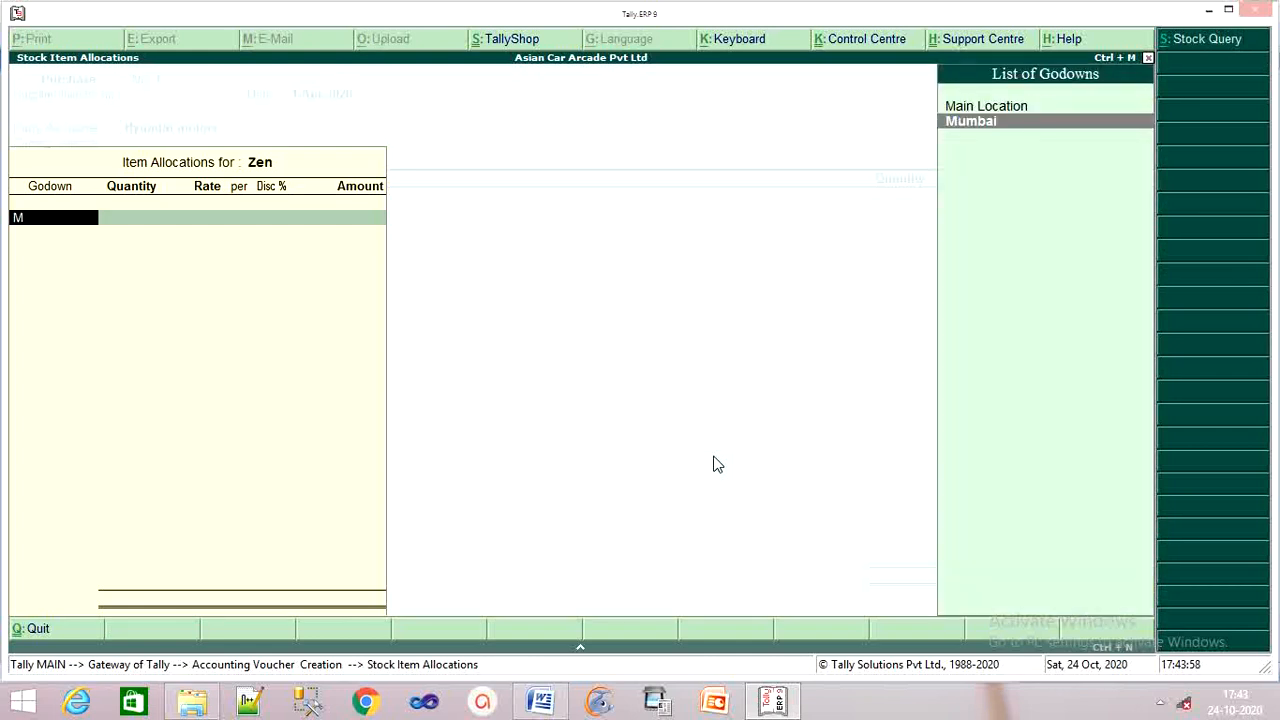
key(Return)
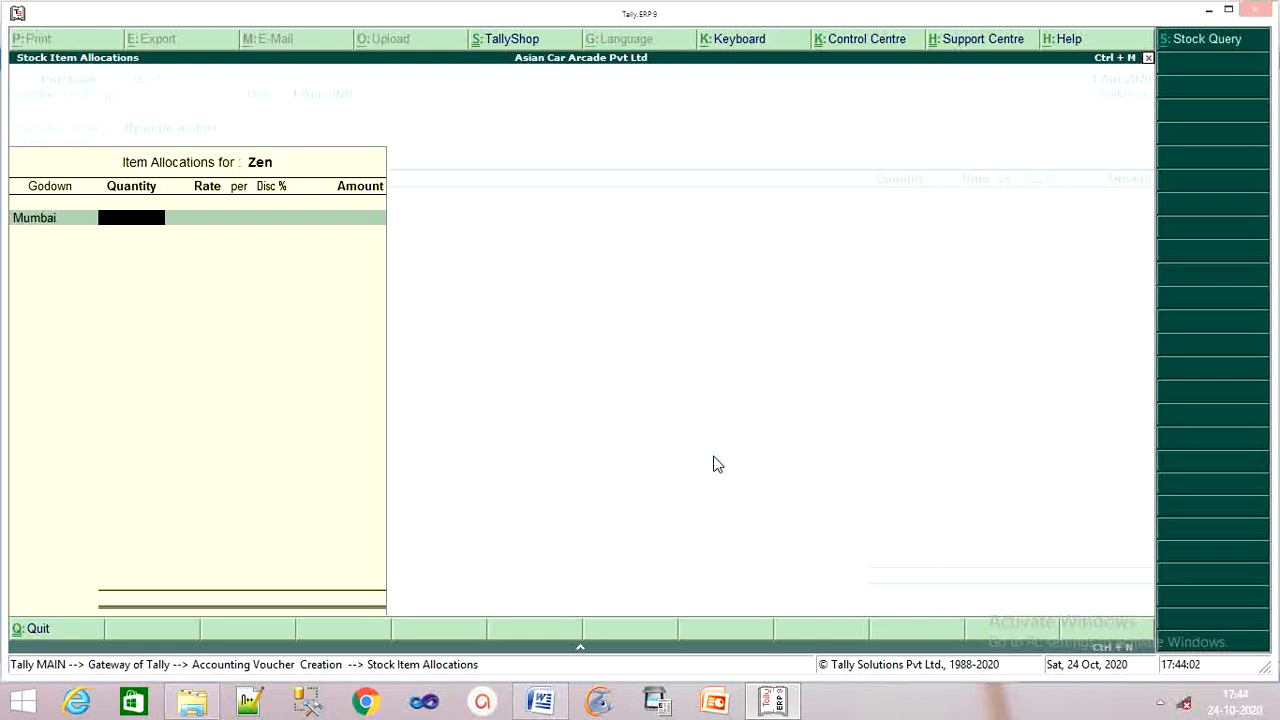
Give Zen quantity 3 pcs at 4,00,000 with 2% discount, totalling 11,76,000.
click(540, 703)
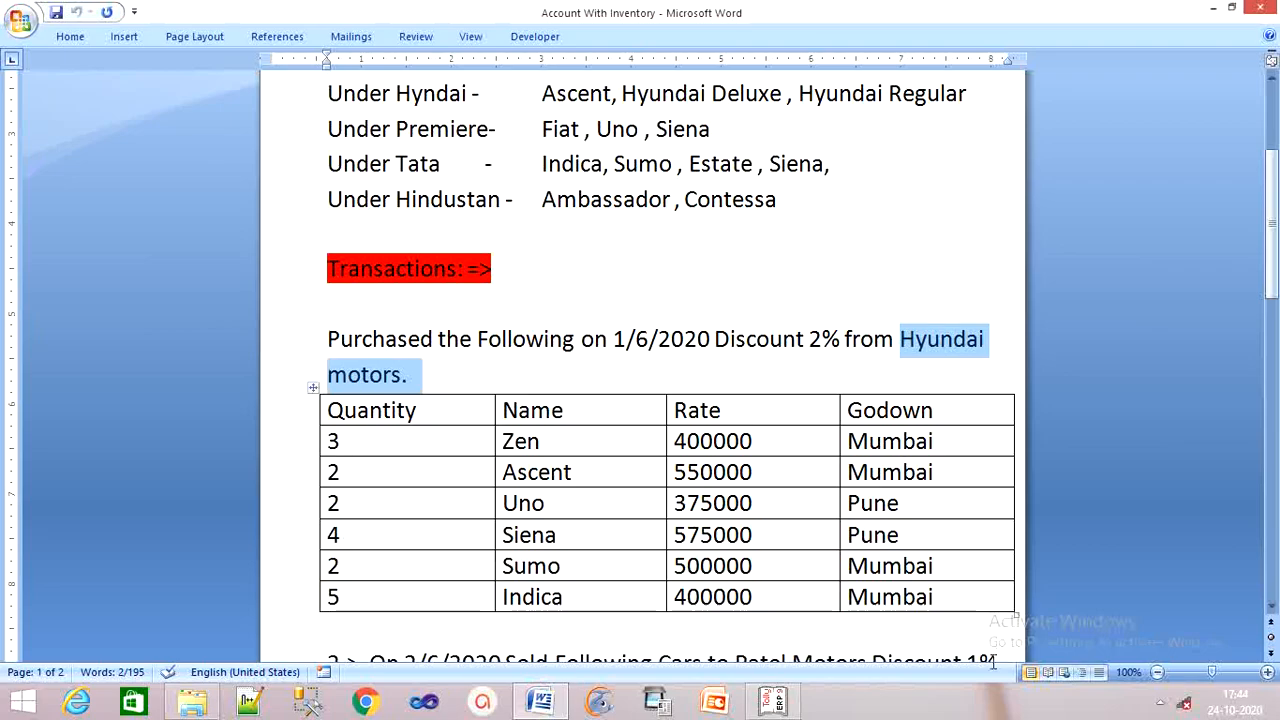
click(773, 703)
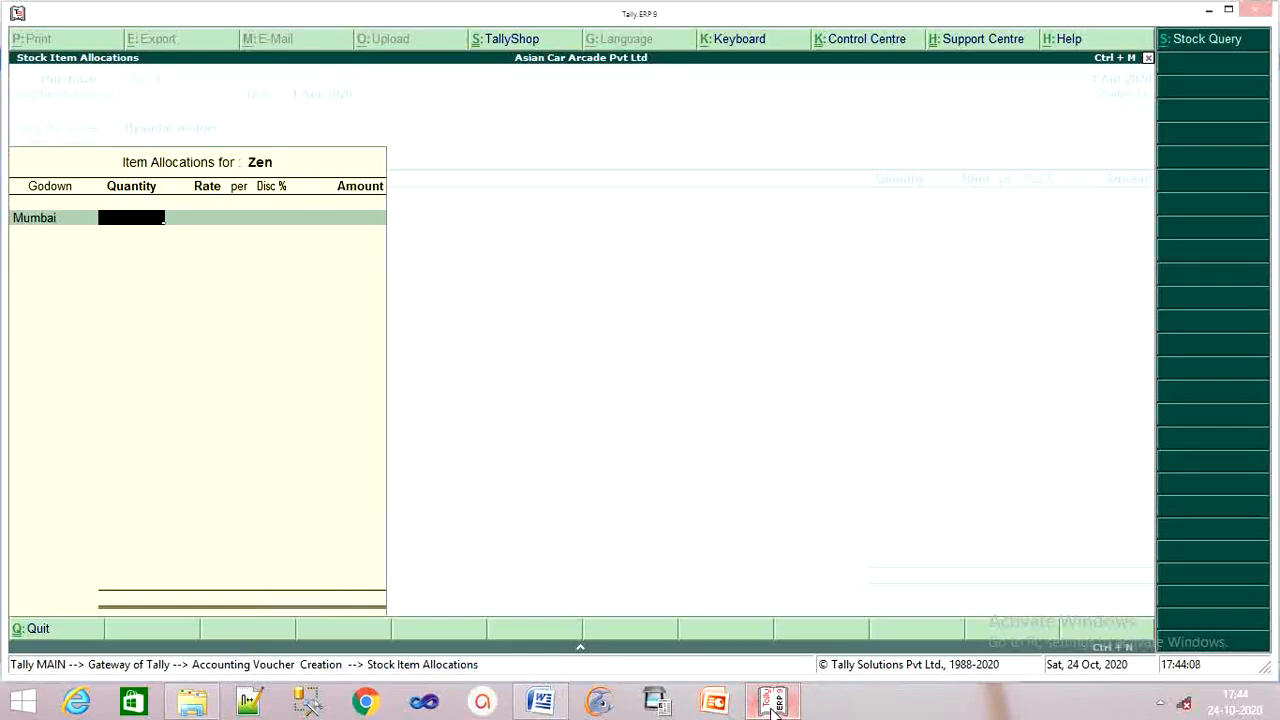
text(3)
key(Return)
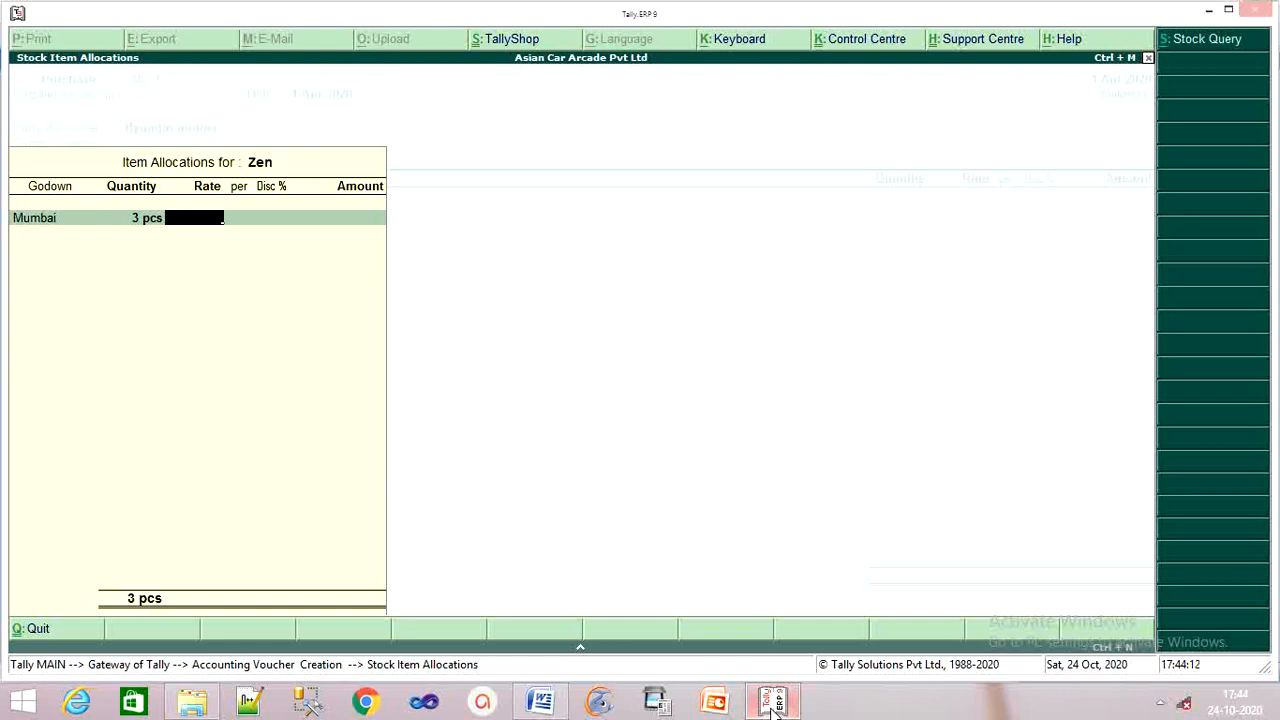
text(4,00,0)
text(00000)
key(Return)
key(Return)
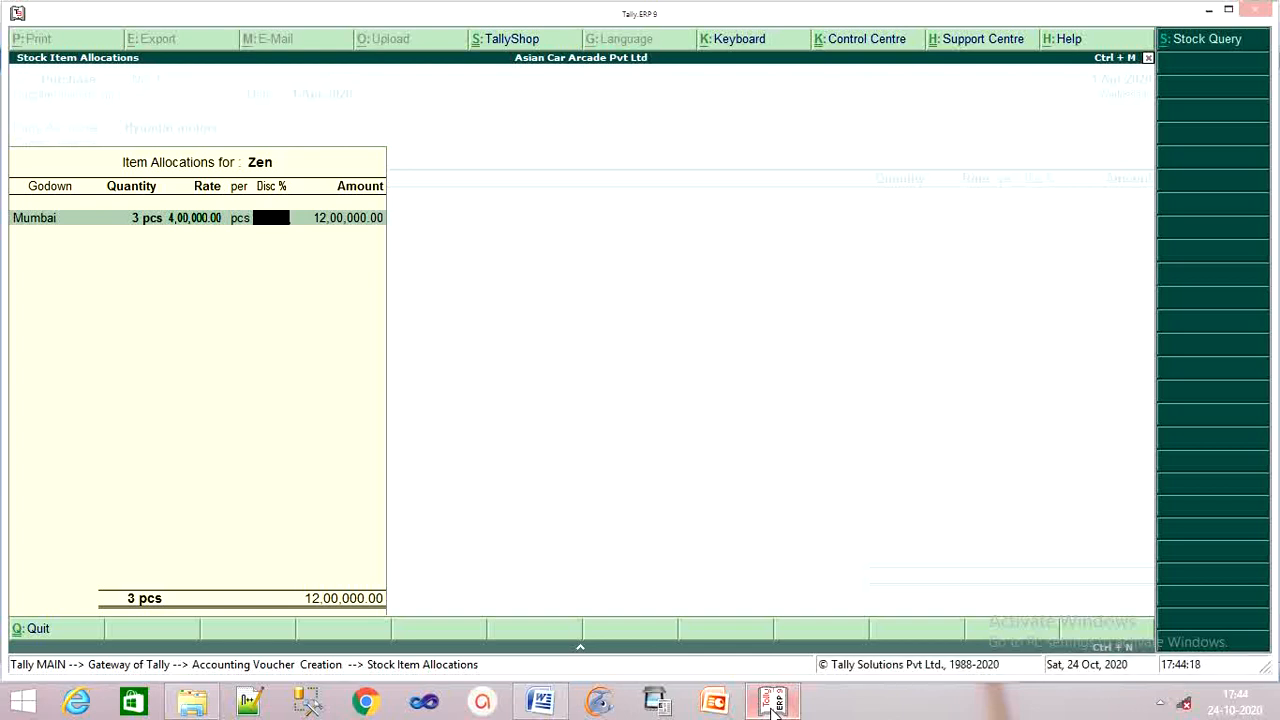
text(2)
key(Return)
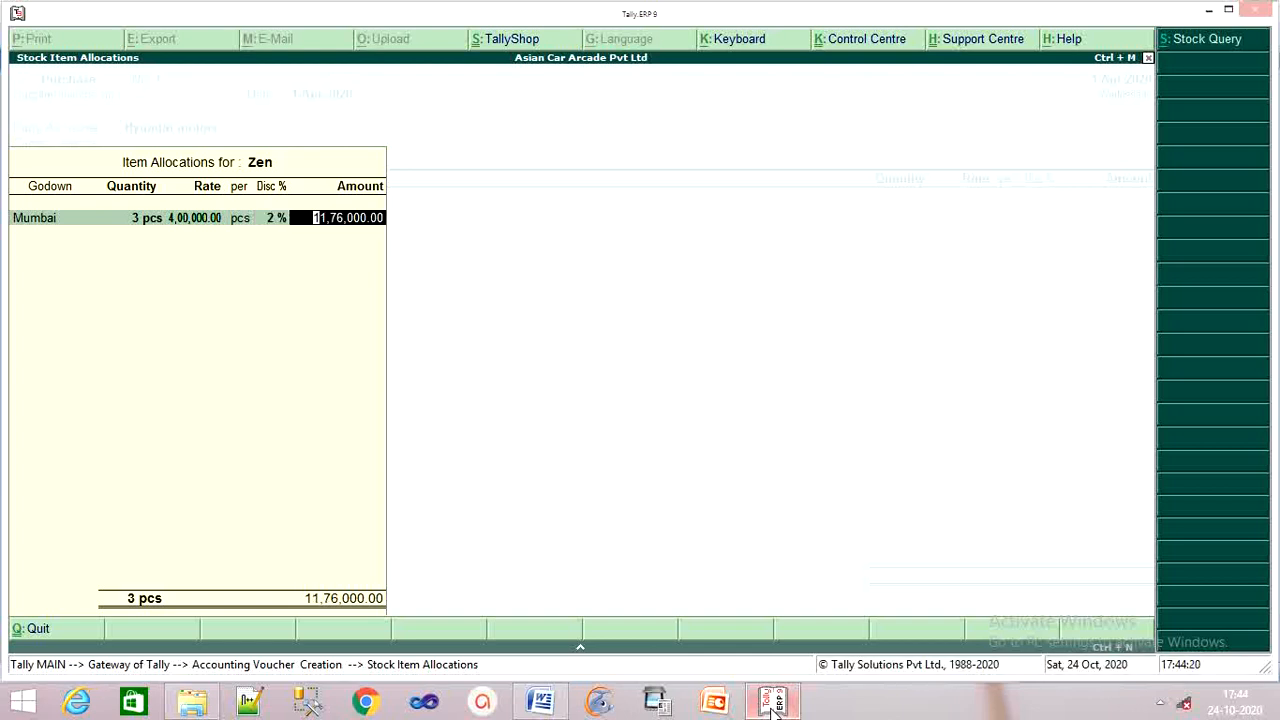
key(Return)
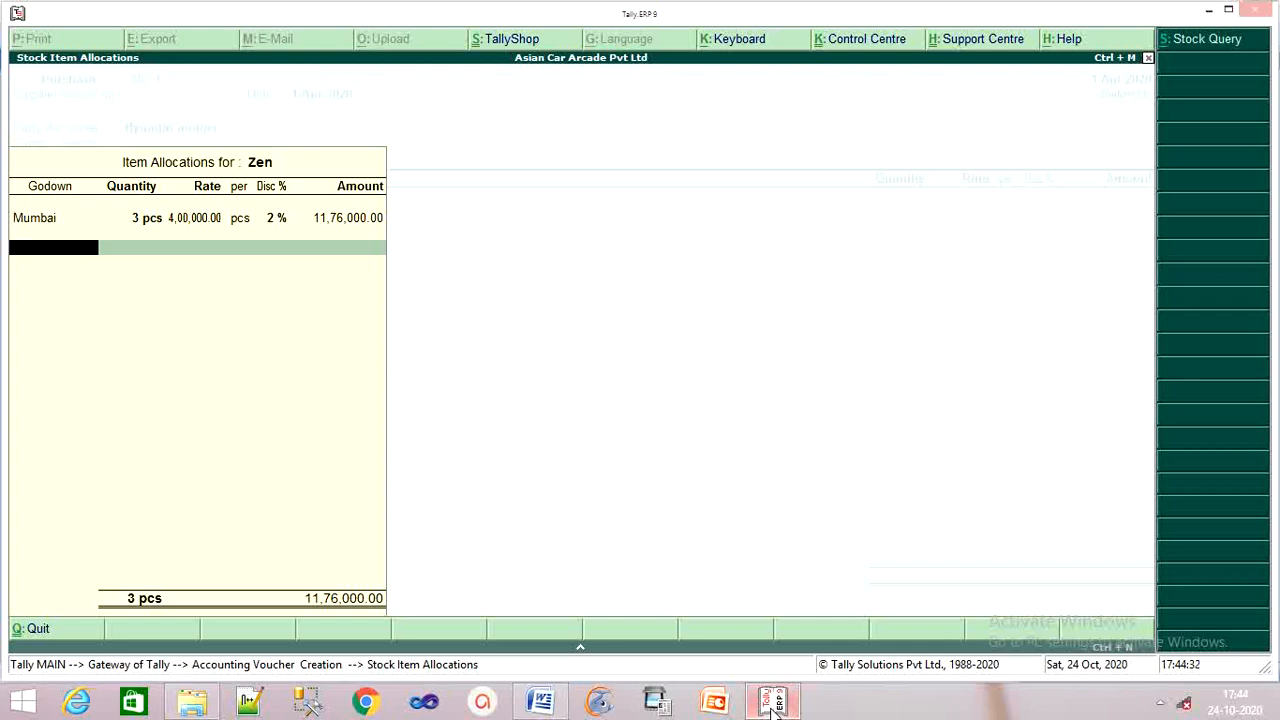
key(Return)
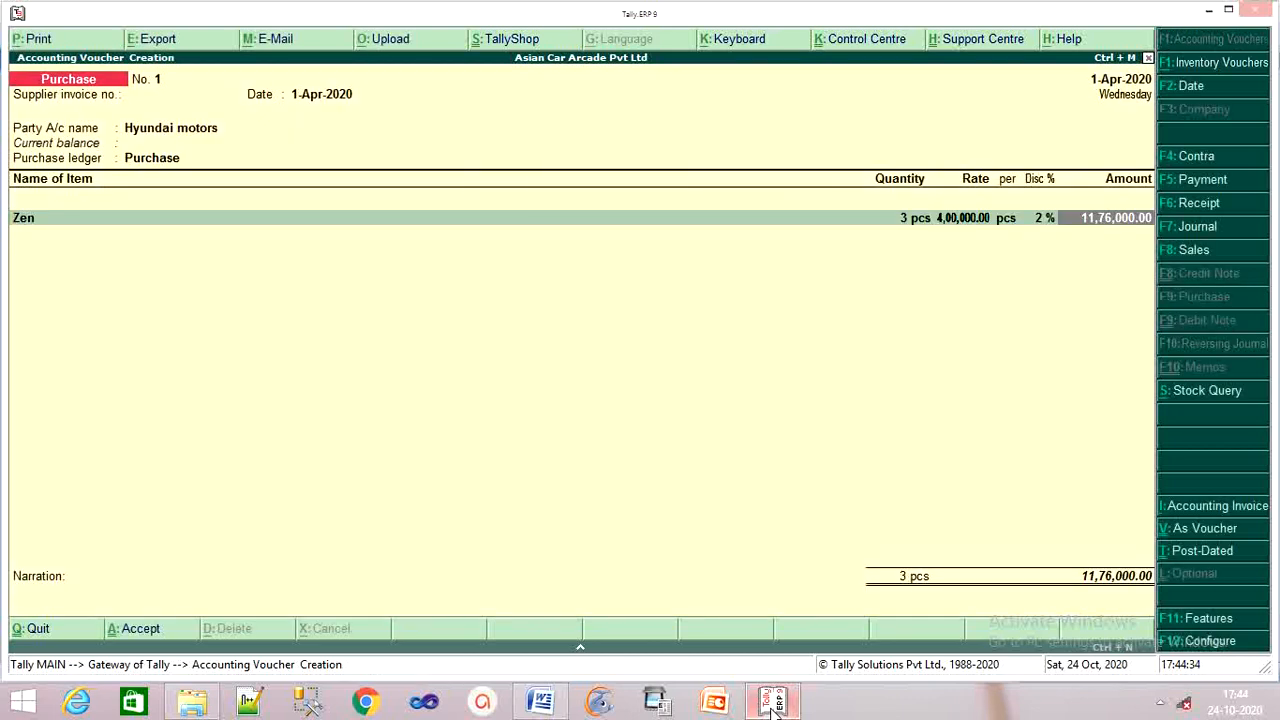
key(Return)
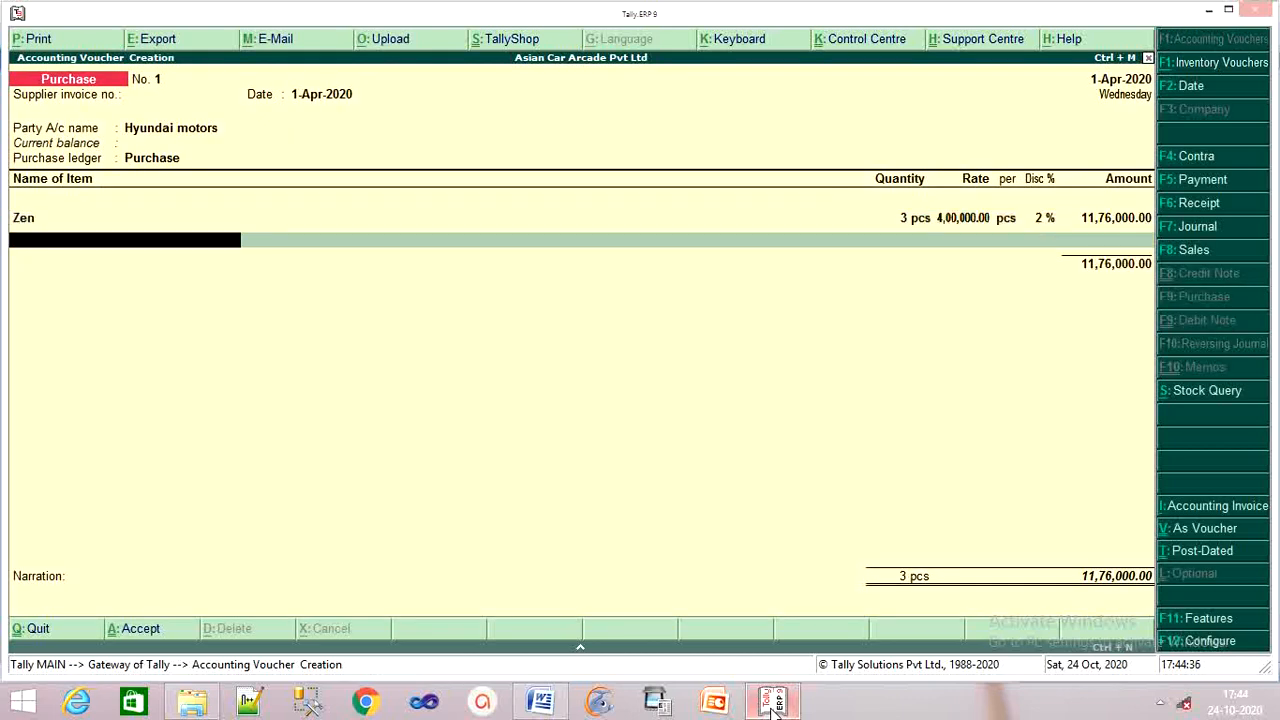
Add Ascent as the next item from the Mumbai godown.
text(A)
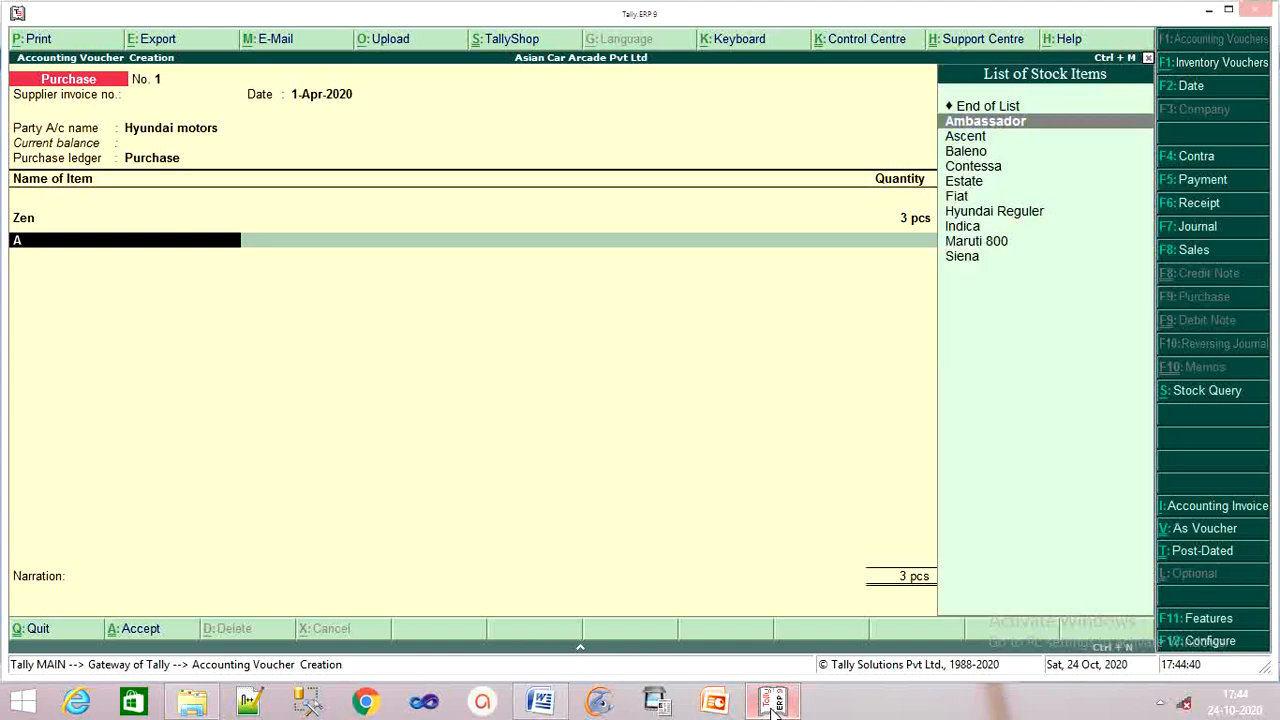
key(Down)
key(Return)
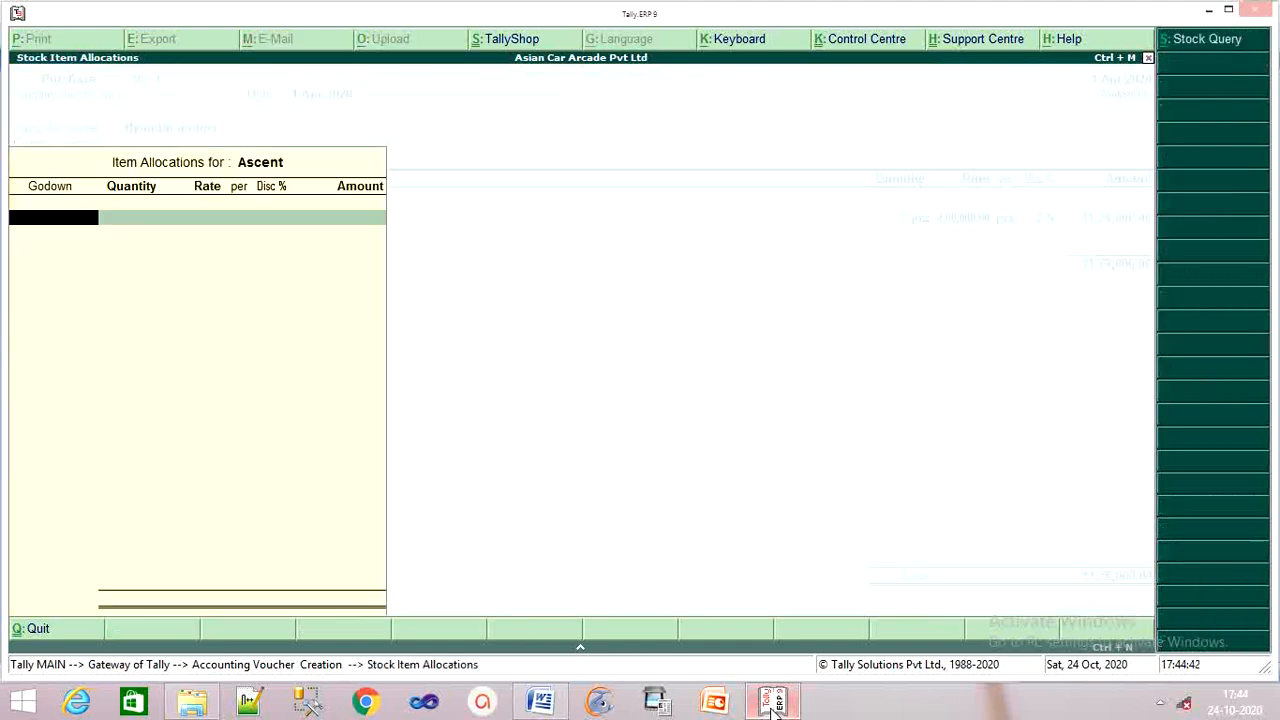
text(M)
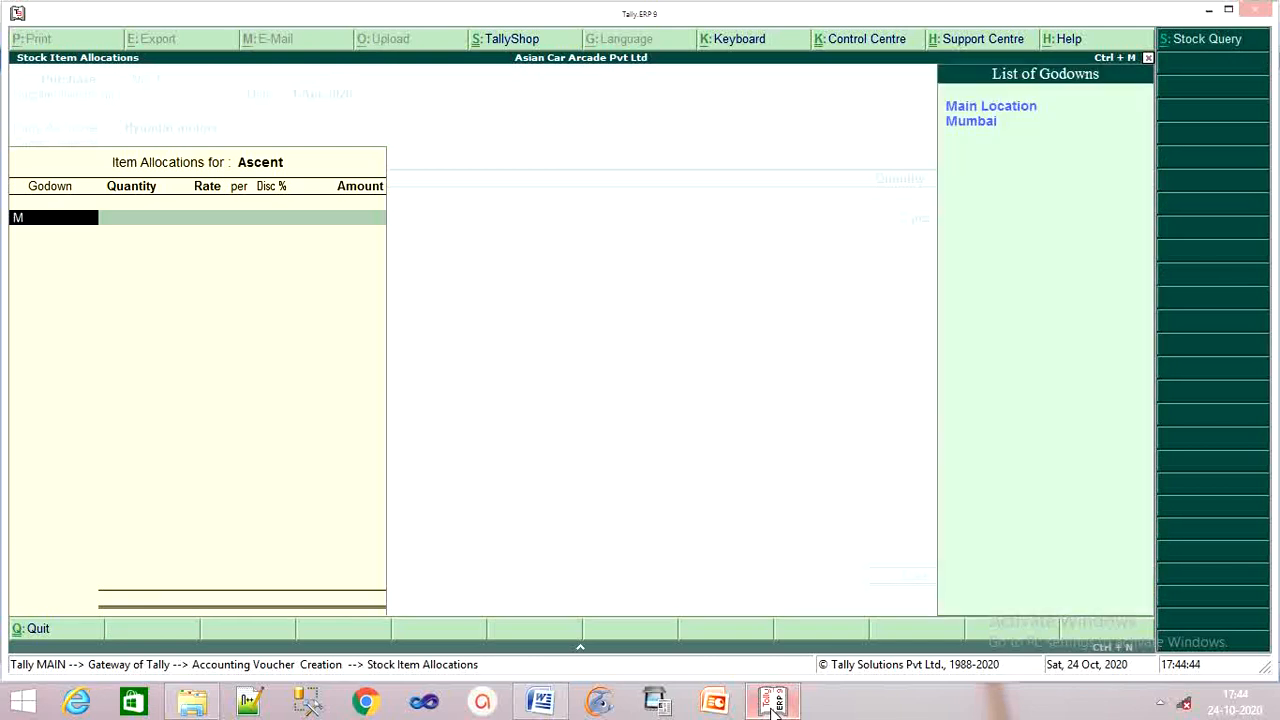
key(Down)
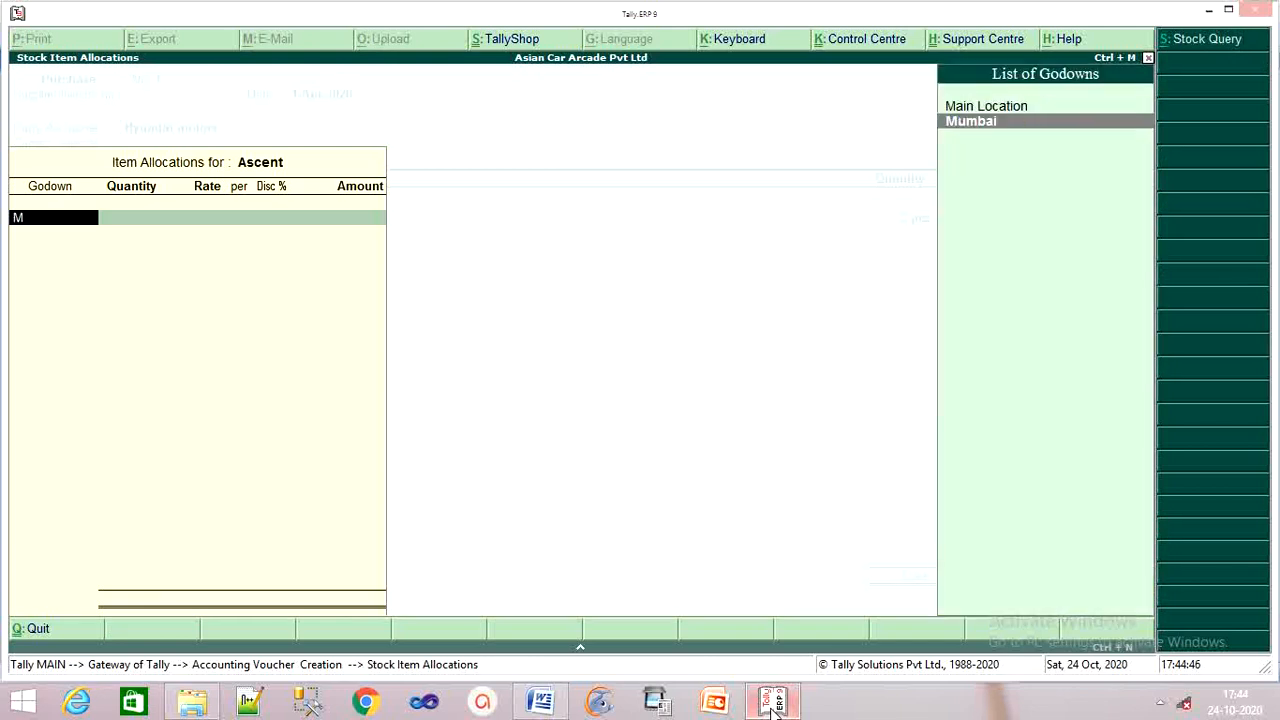
key(Return)
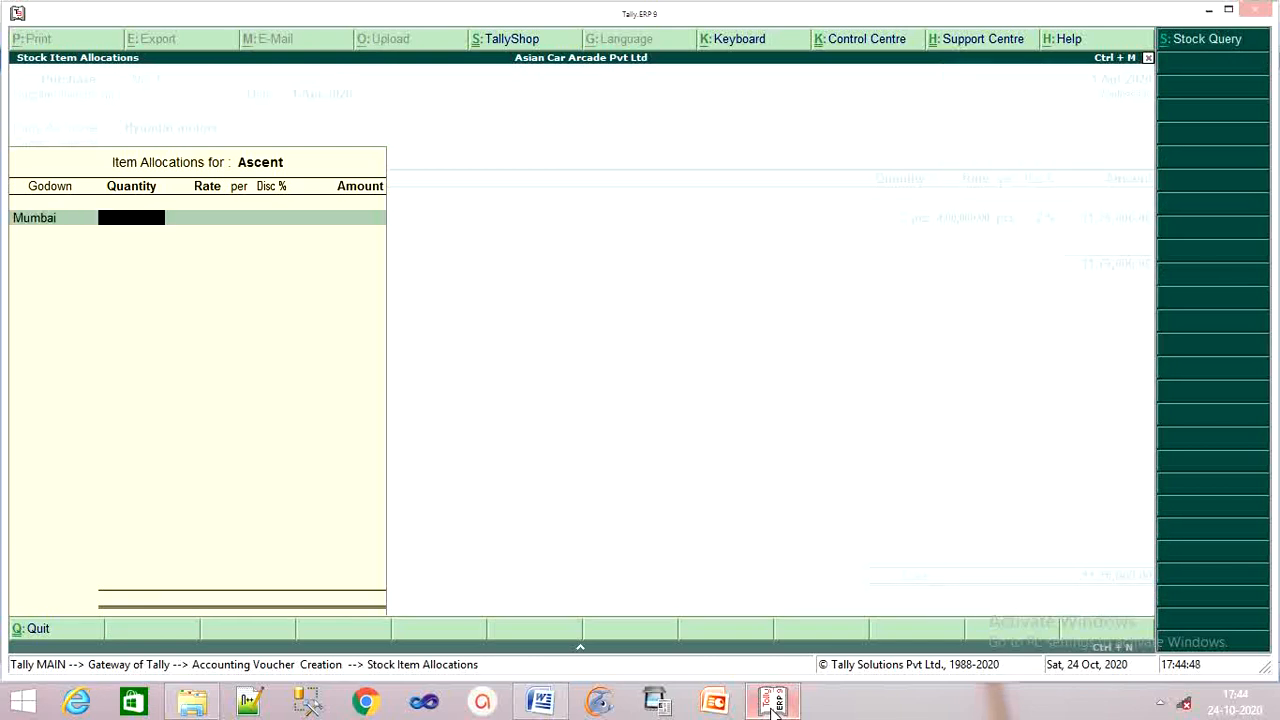
Set Ascent to 2 pcs at 5,50,000 with 2% discount, amounting to 10,78,000.
text(2)
key(Return)
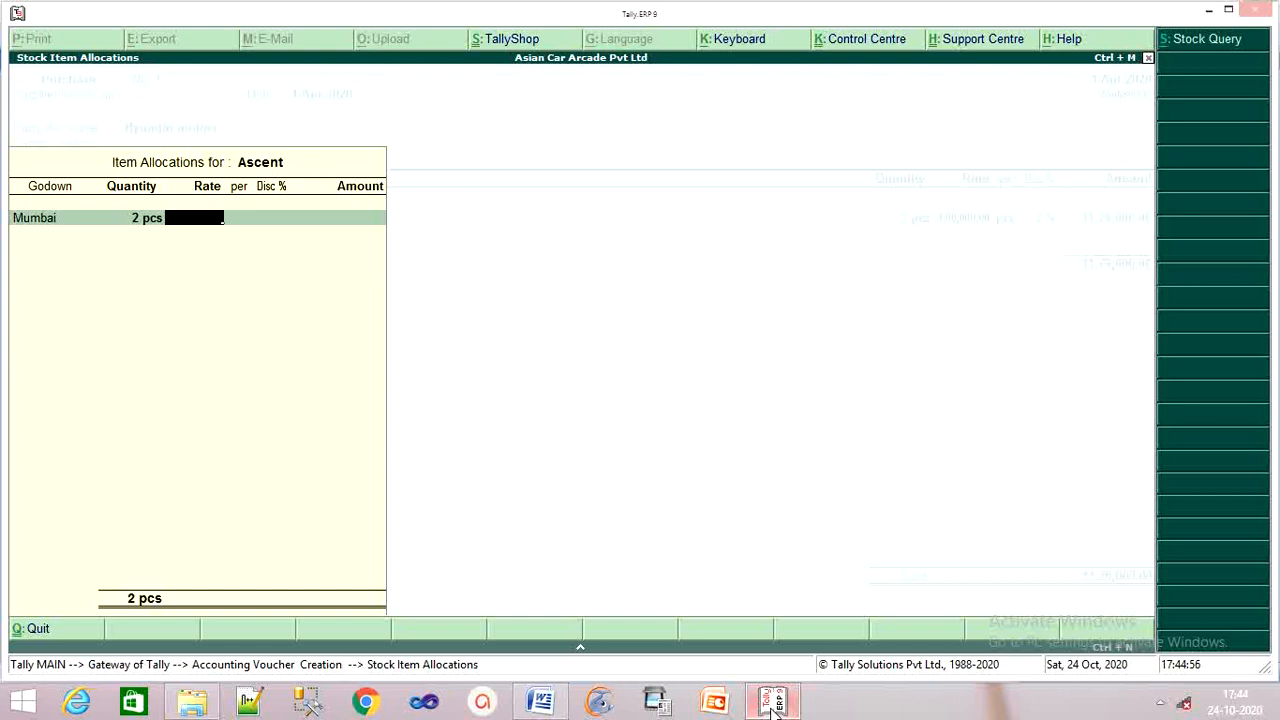
text(550000)
key(Return)
key(Return)
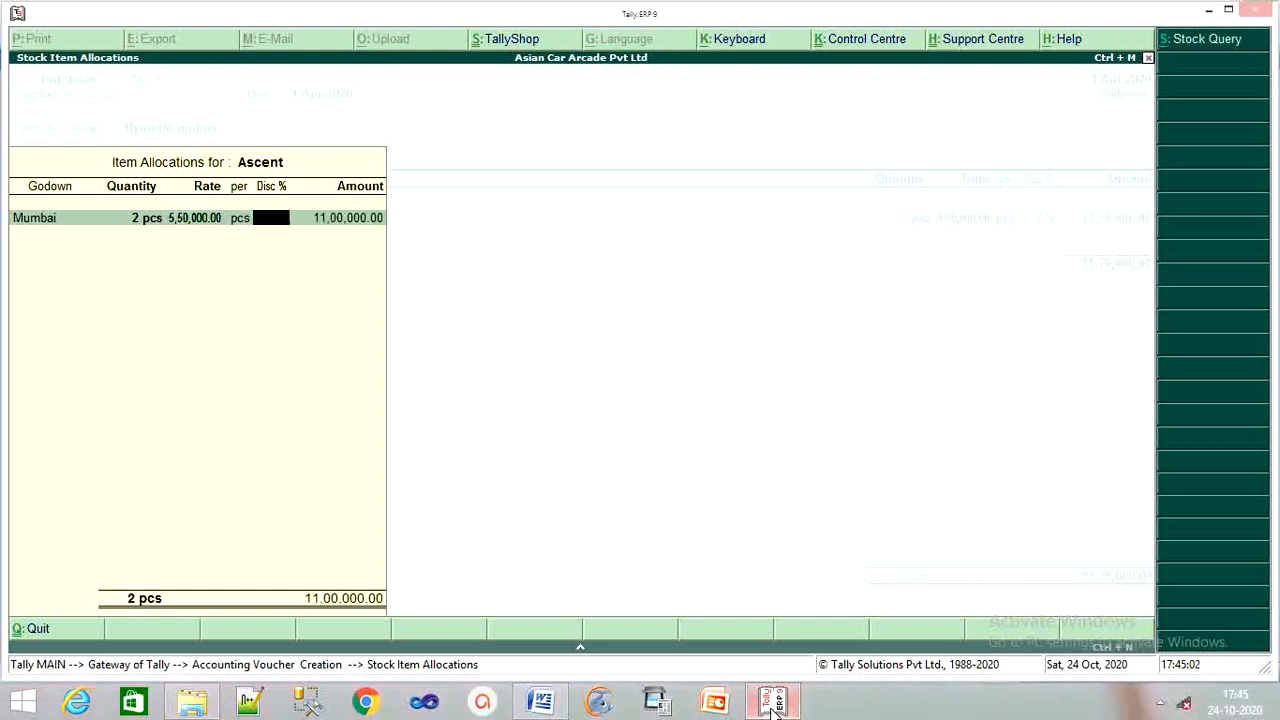
text(2)
key(Return)
key(Return)
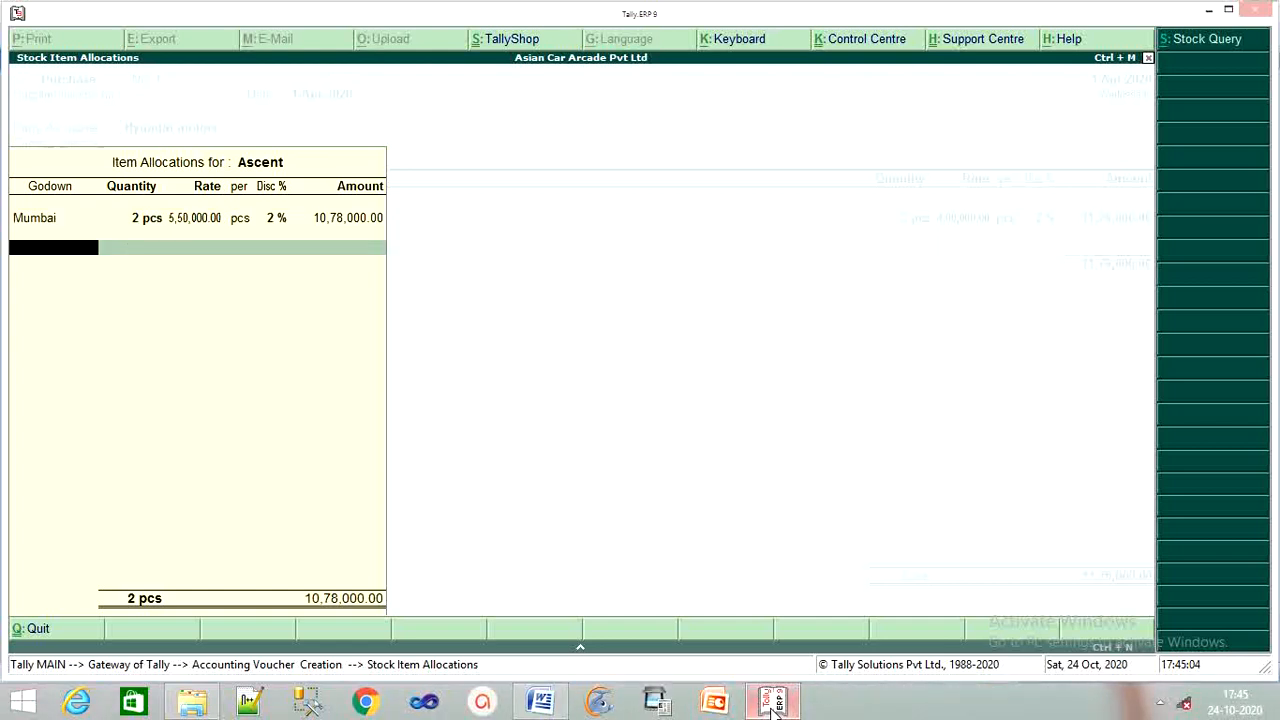
key(Return)
key(Return)
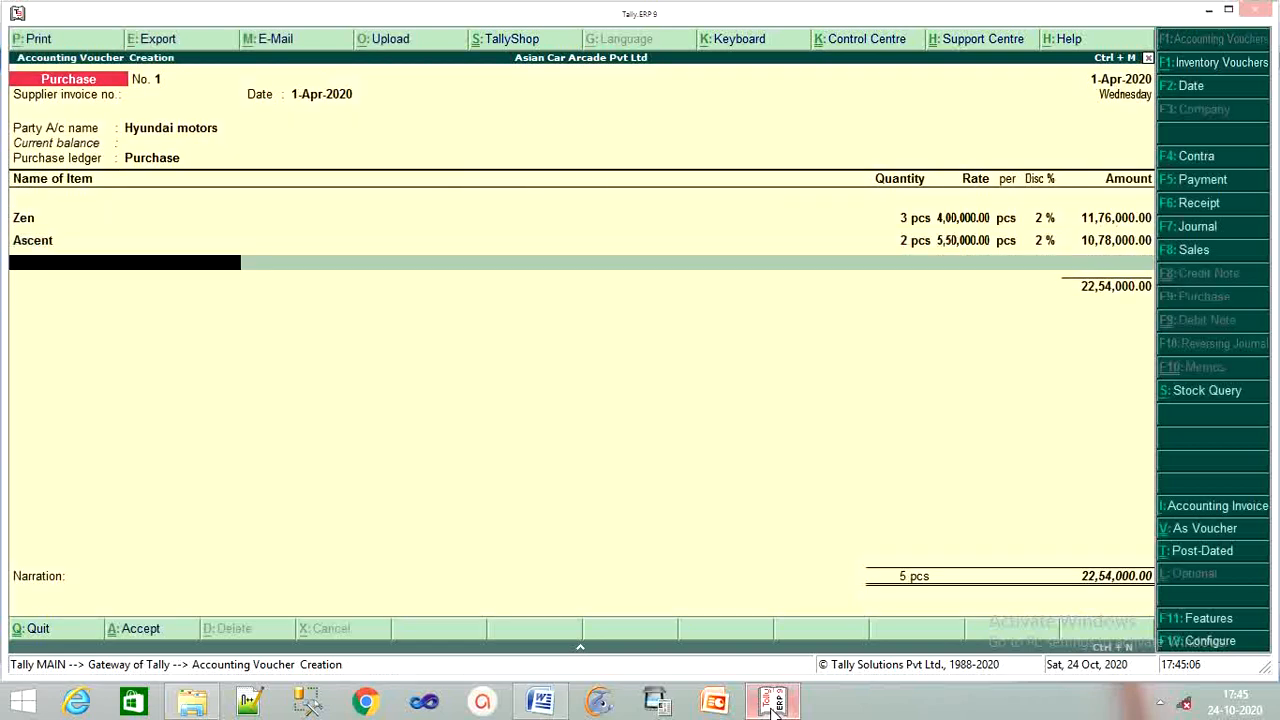
Add another Ascent line from Pune: 2 pcs at 3,75,000 less 2%, 7,35,000.
text(A)
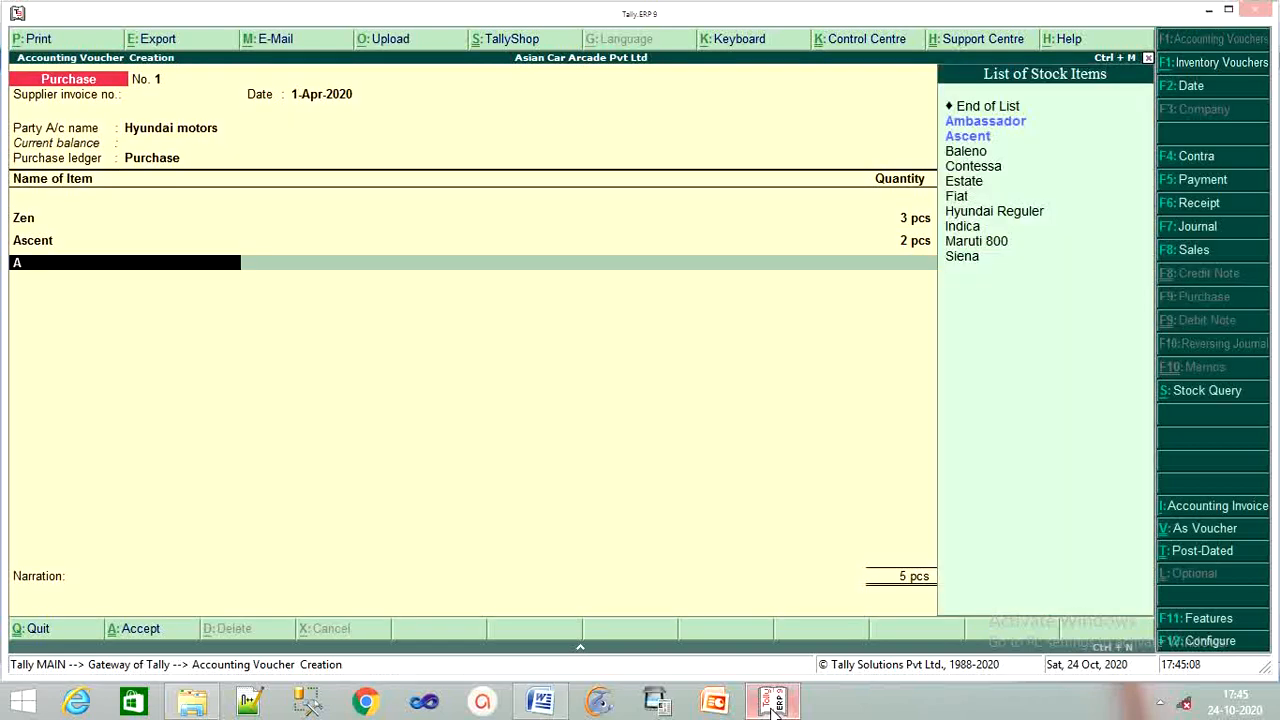
text(sc)
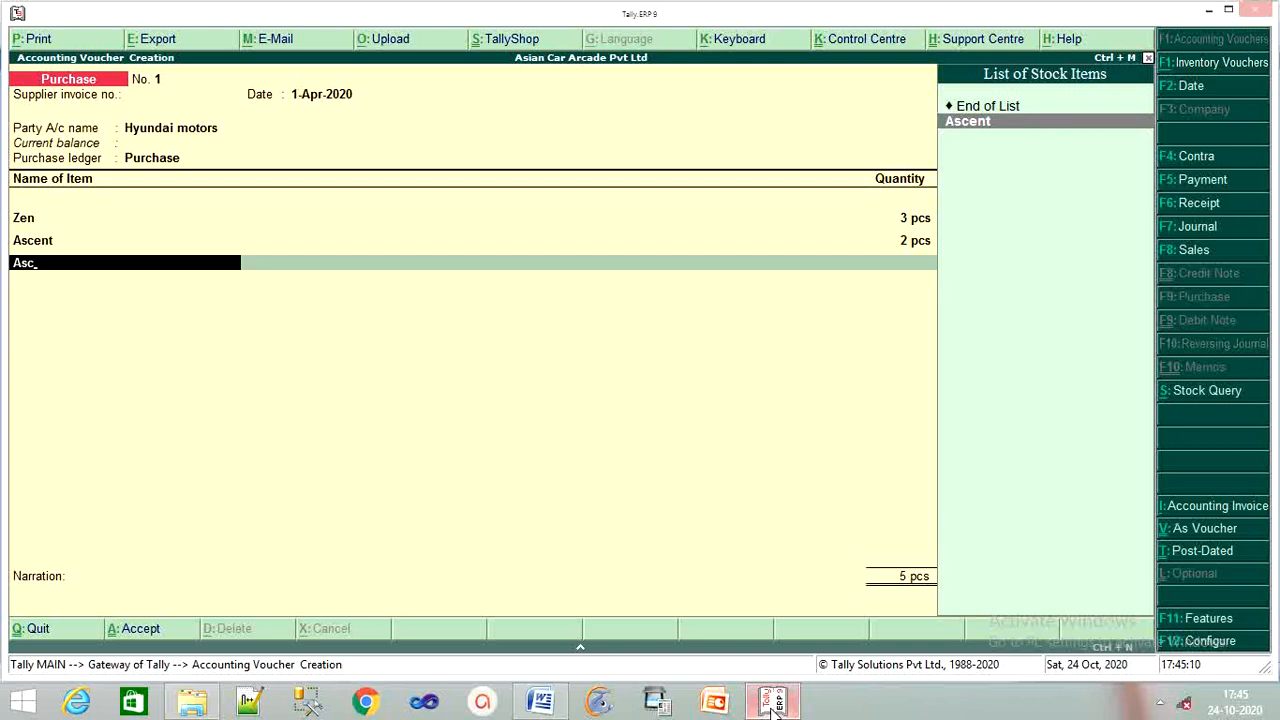
key(Return)
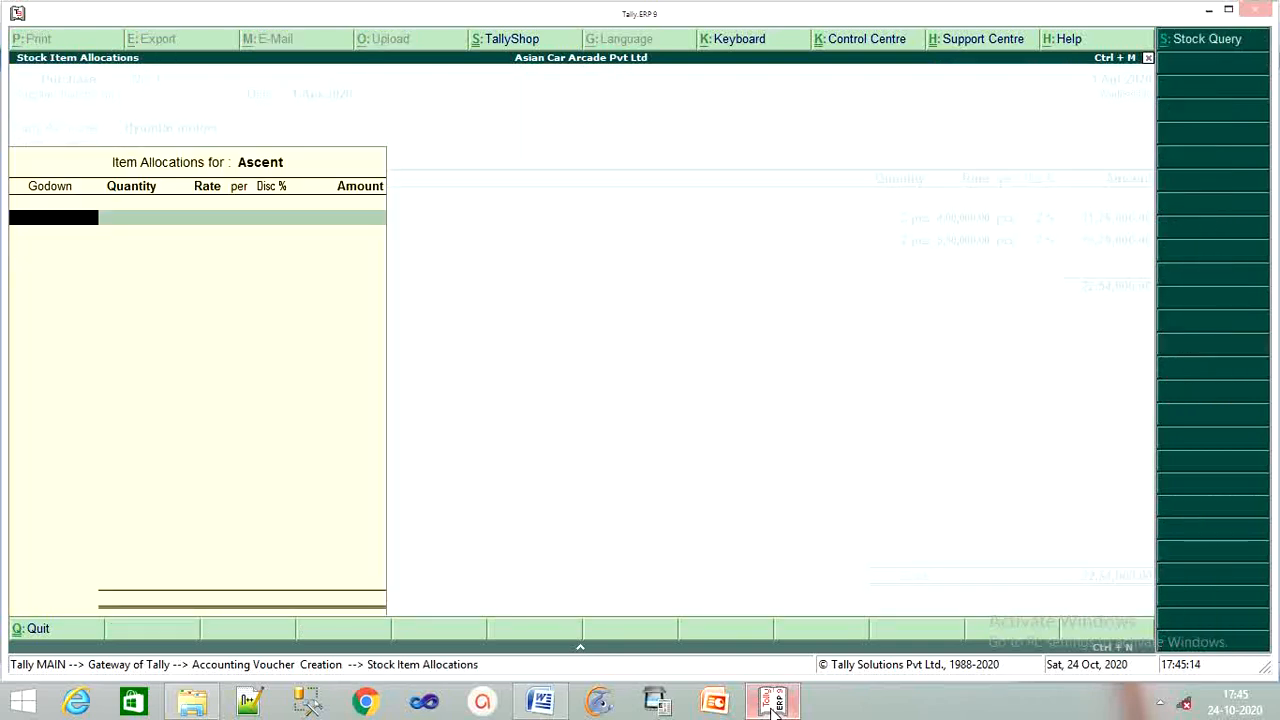
key(Return)
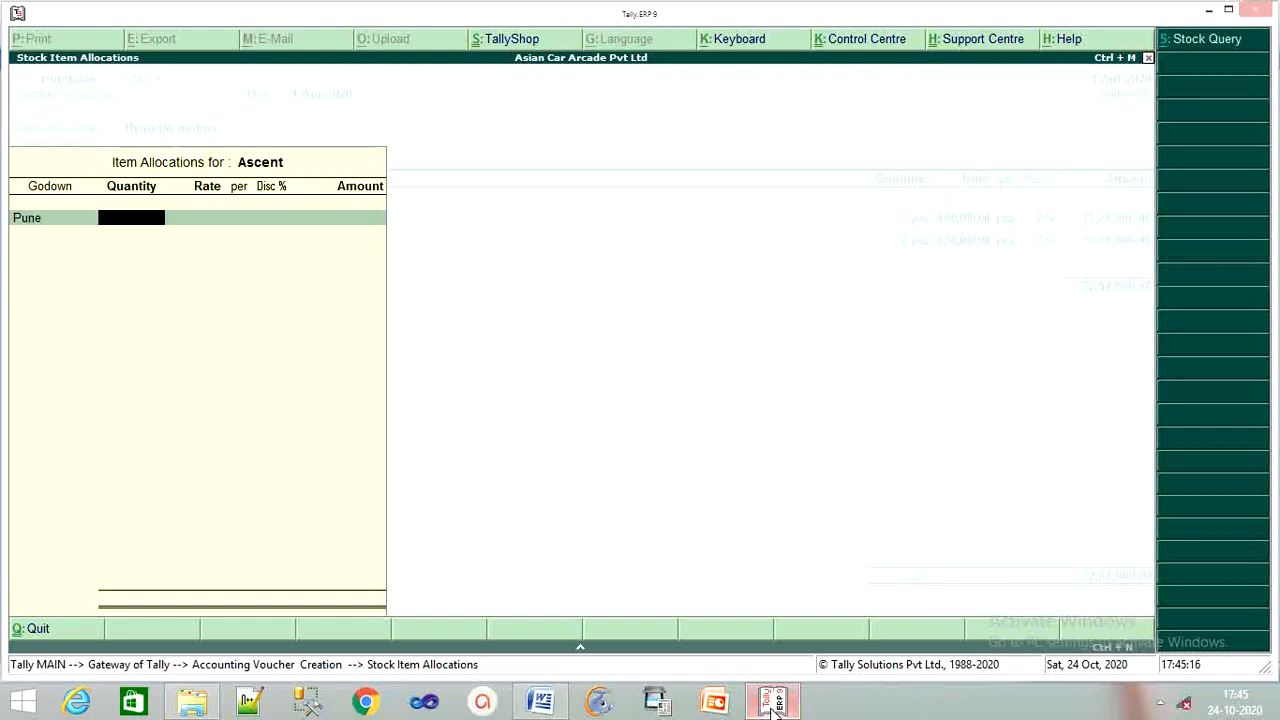
text(2)
key(Return)
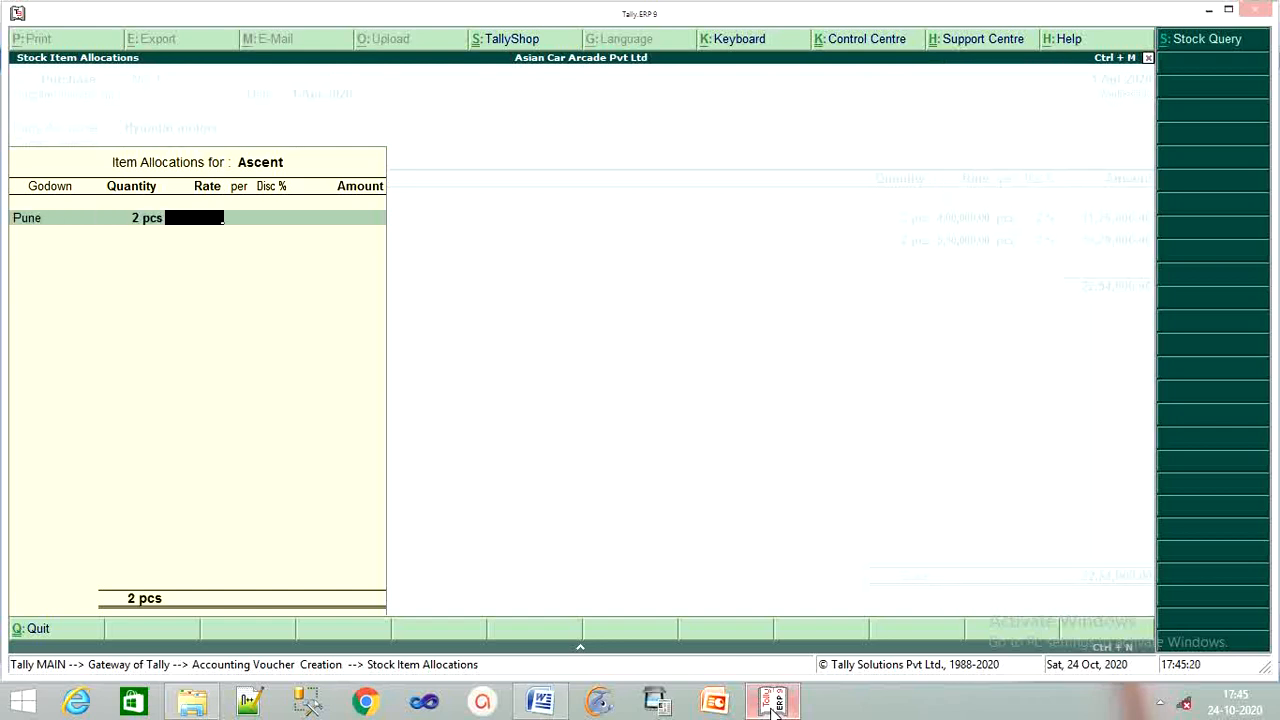
text(375000)
key(Return)
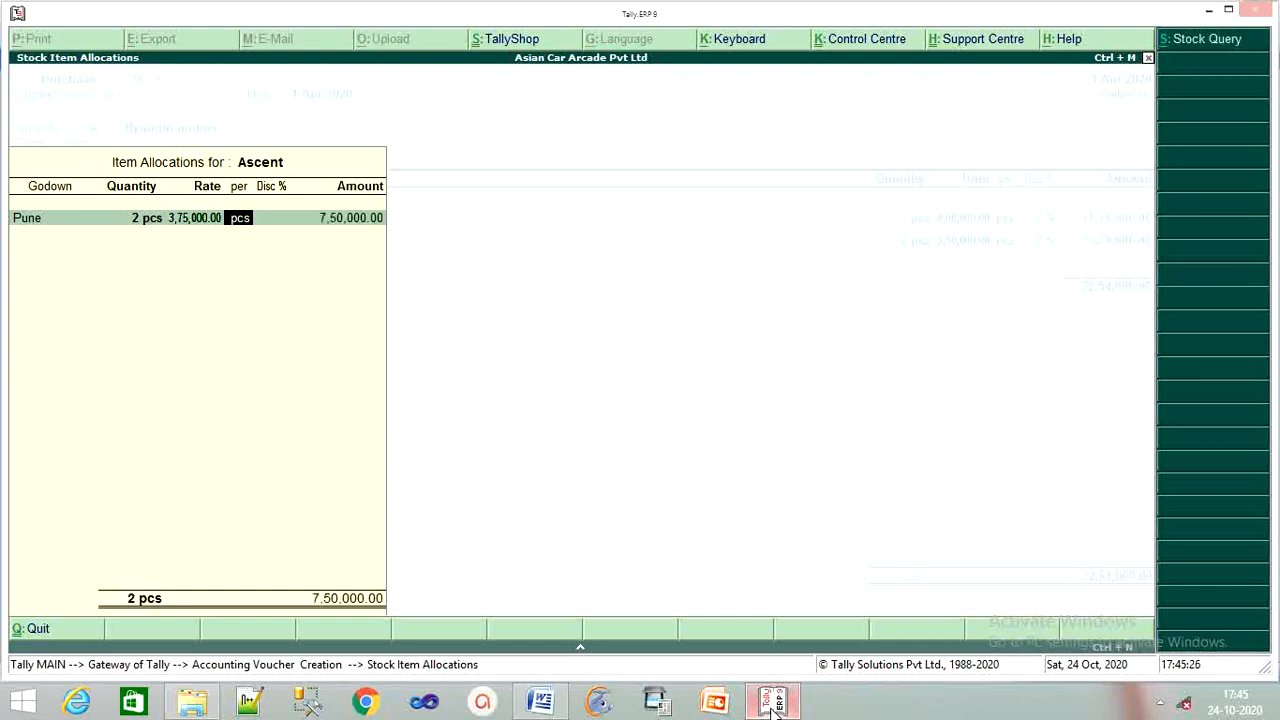
key(Return)
text(2)
key(Return)
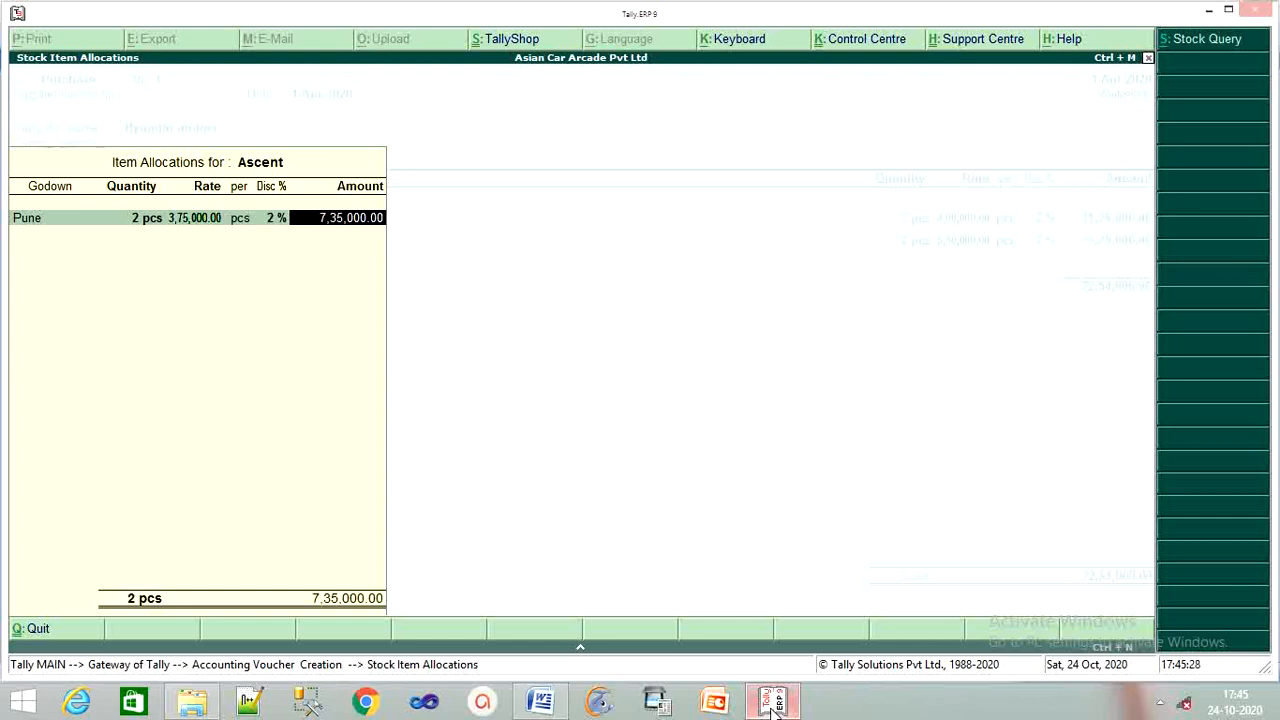
key(Return)
key(Return)
key(Return)
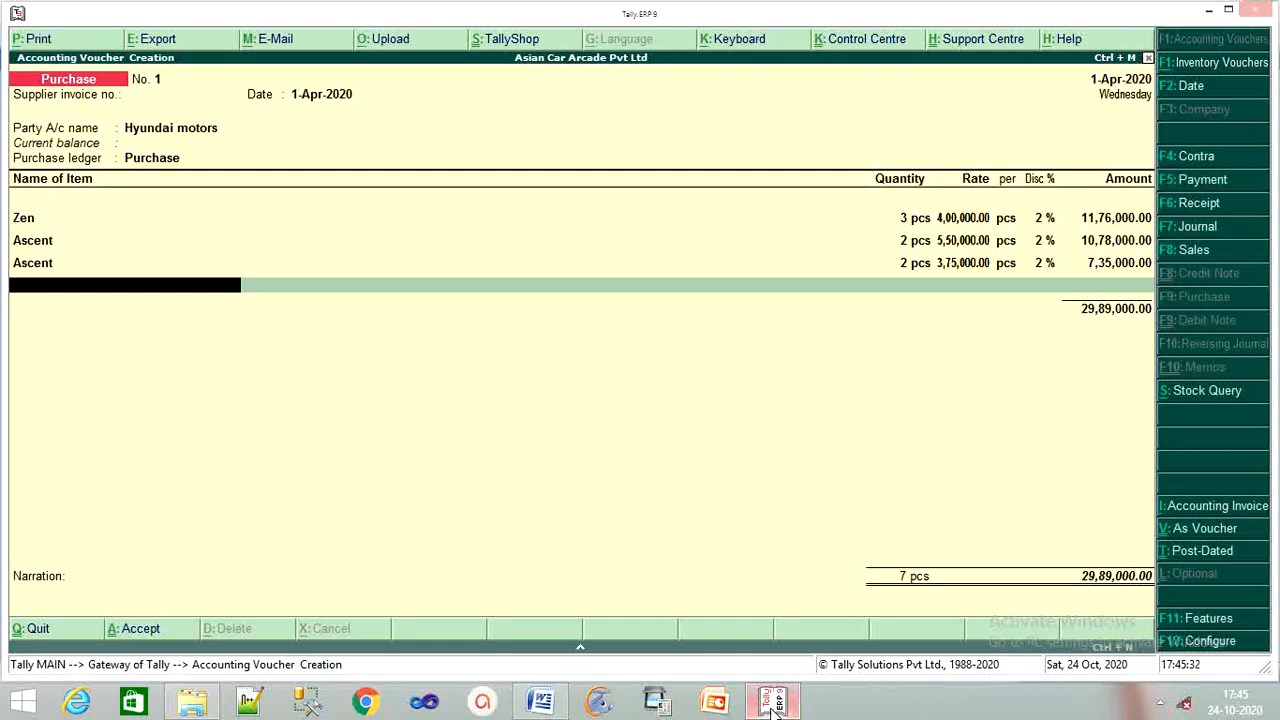
Start a Uno line from the Pune godown with 2 pcs.
text(U)
key(Return)
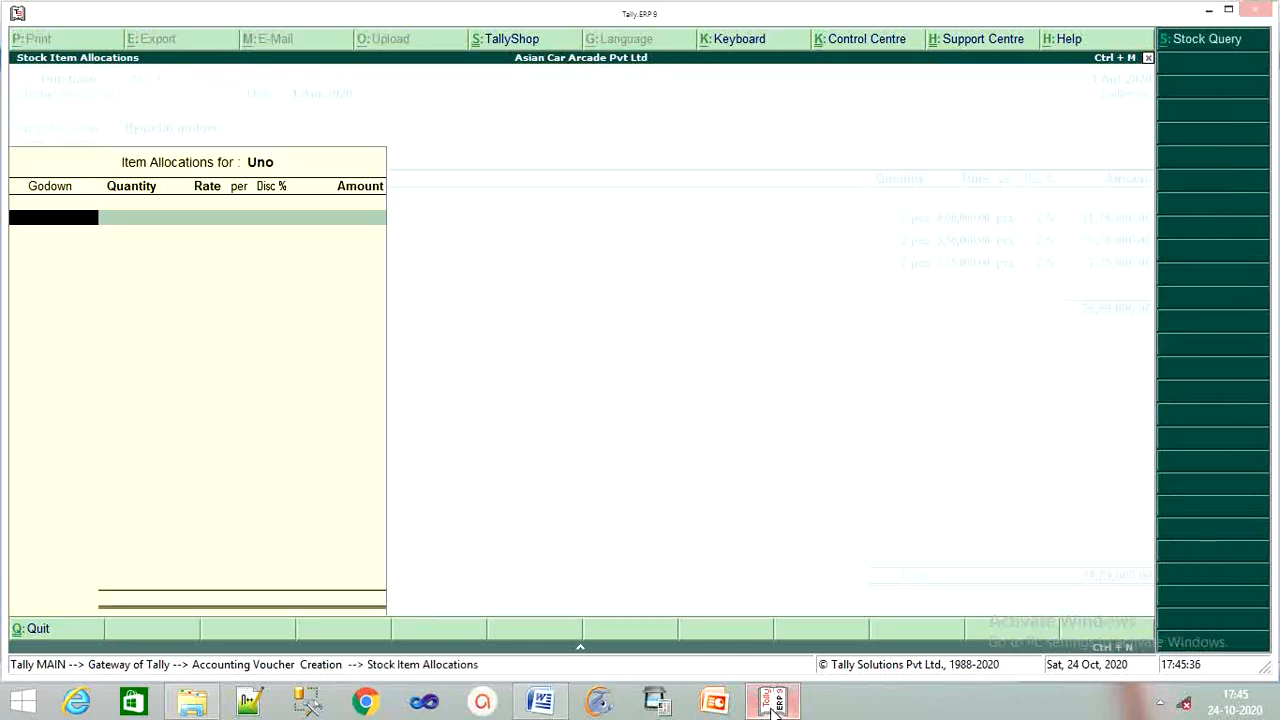
text(P)
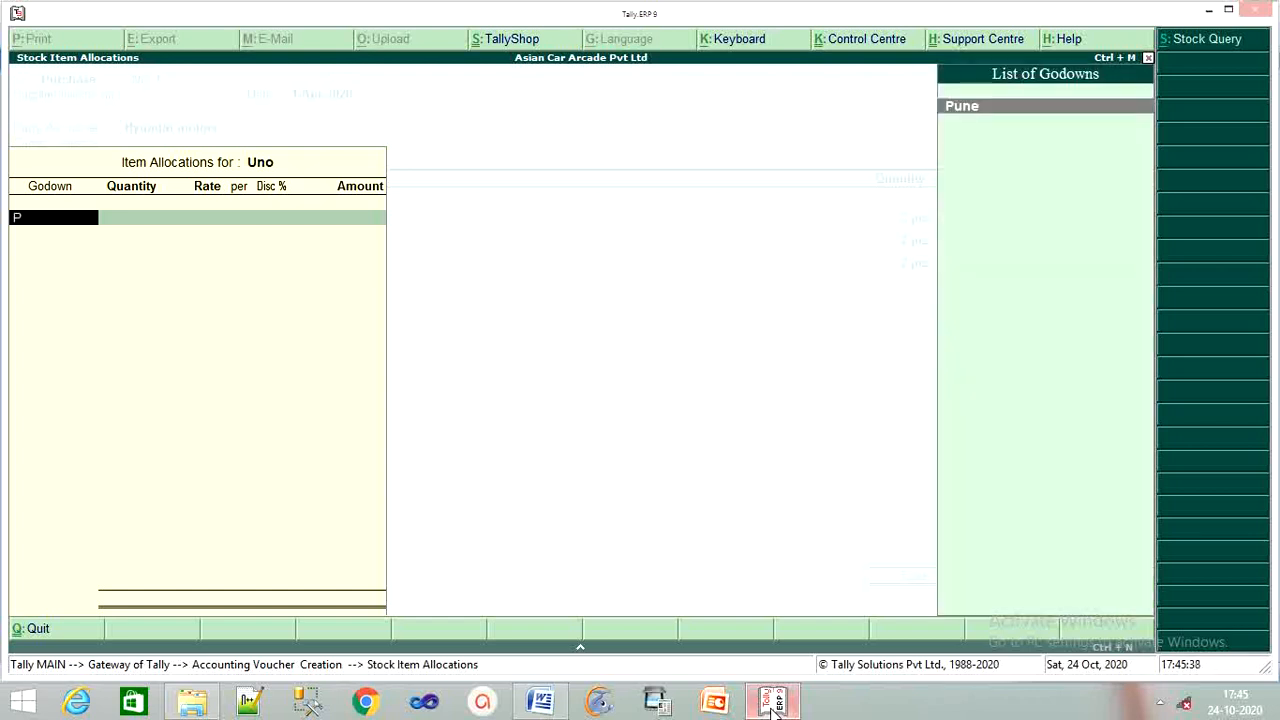
key(Return)
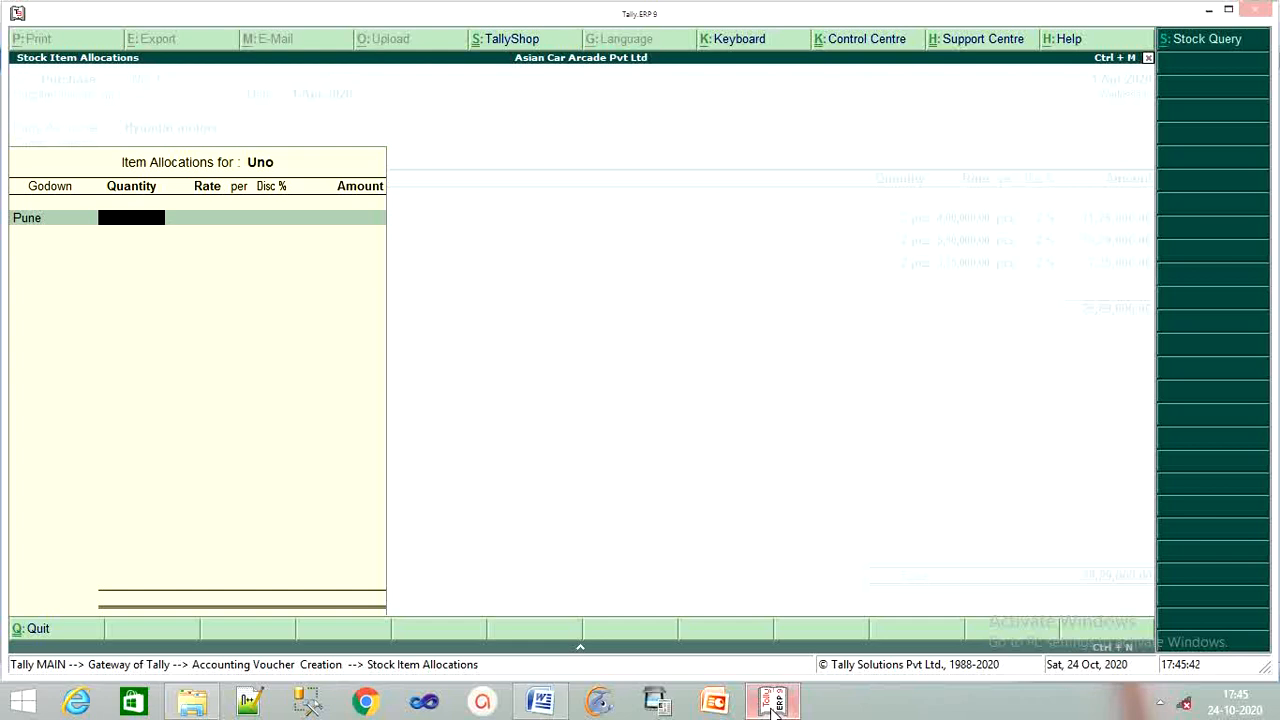
text(2)
key(Return)
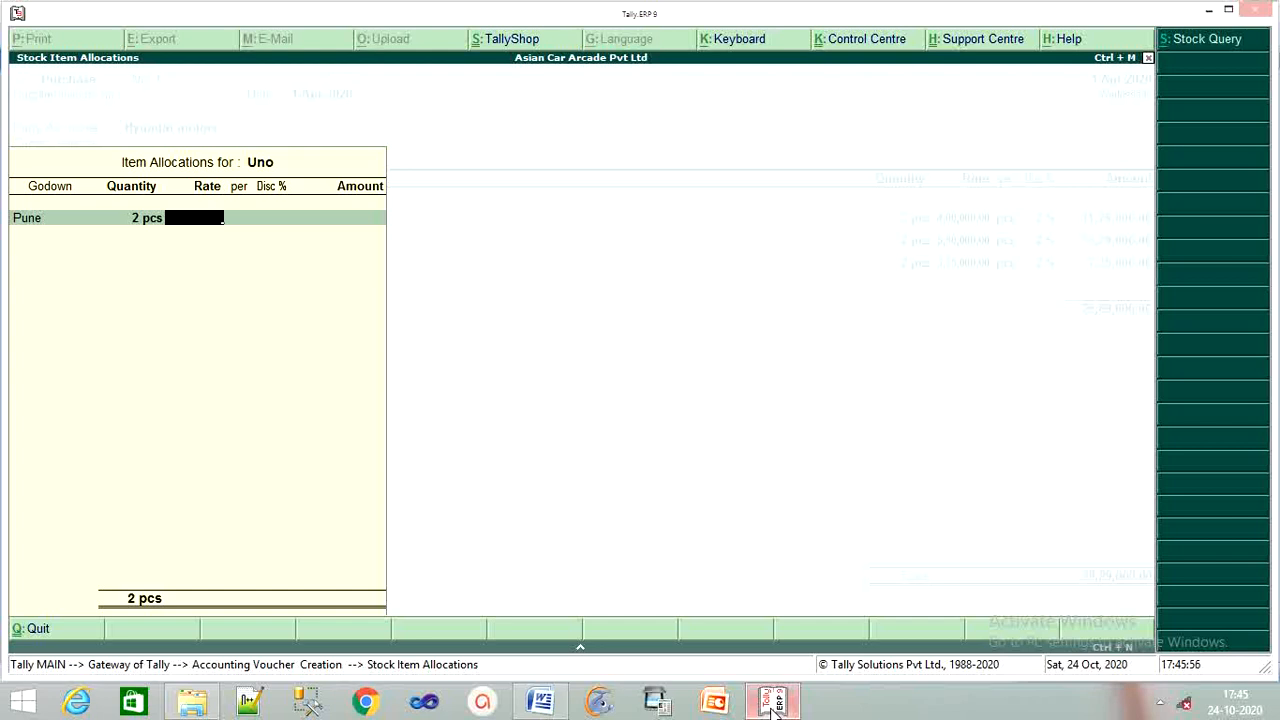
Replace the third line's Ascent with Uno, keeping Pune, 2 pcs, 3,75,000 and 2% discount.
key(BackSpace)
key(BackSpace)
key(BackSpace)
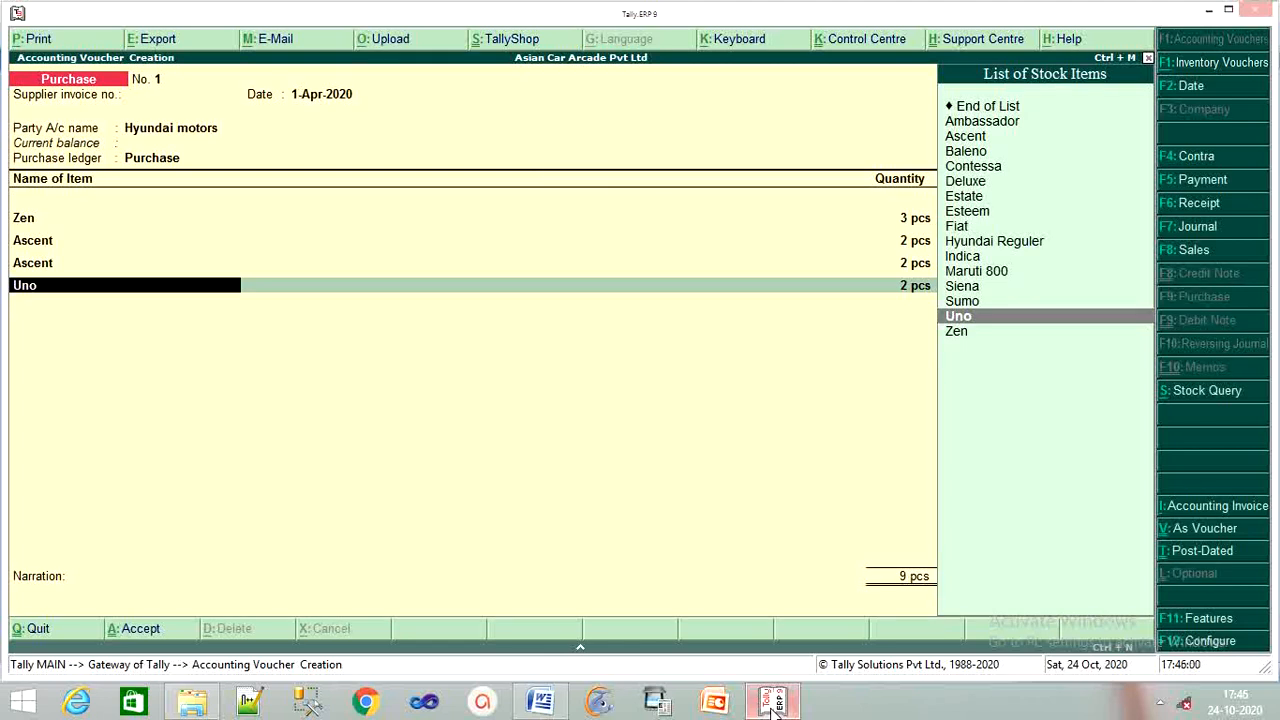
key(BackSpace)
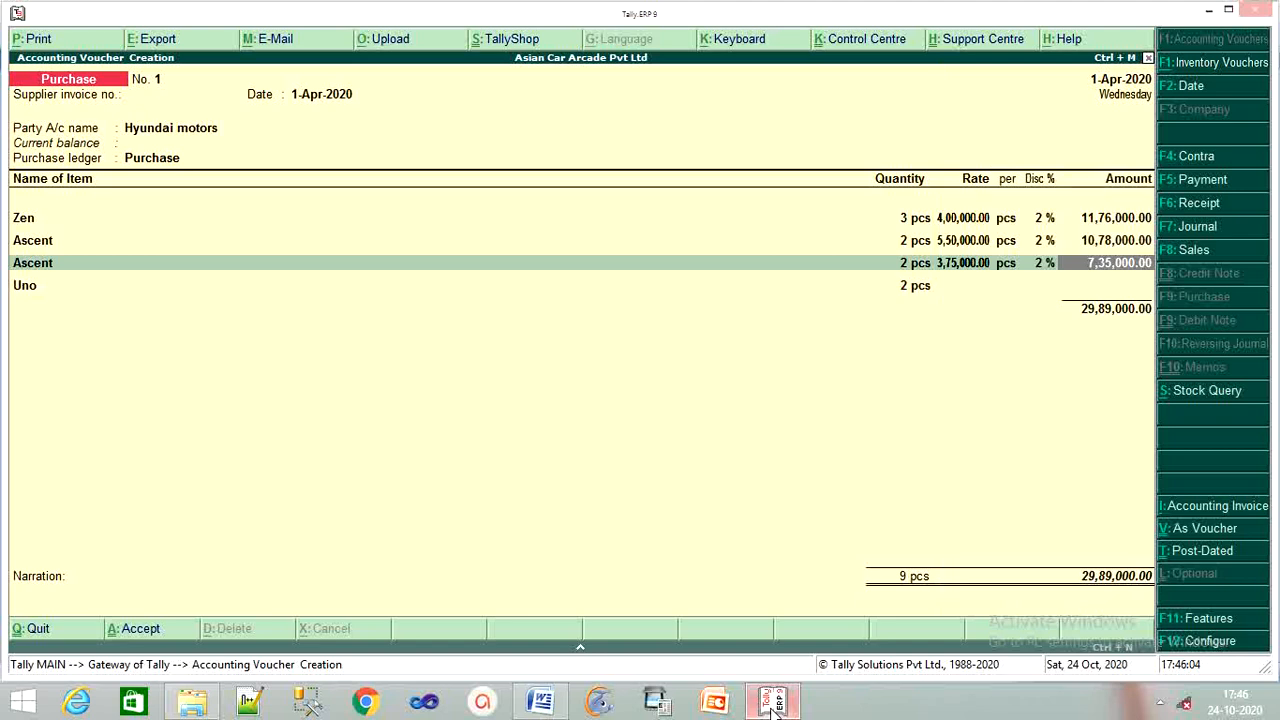
key(BackSpace)
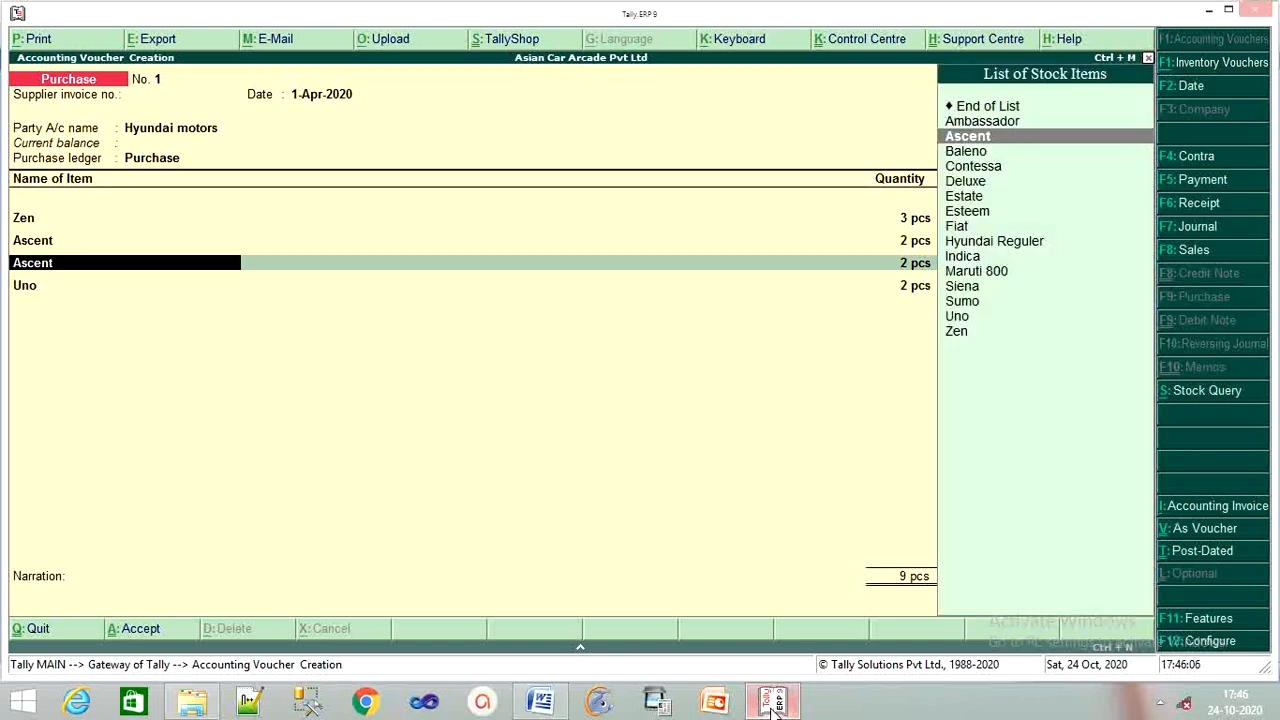
key(Down)
key(Down)
key(Down)
key(Down)
key(Down)
key(Down)
key(Down)
key(Down)
key(Down)
key(Down)
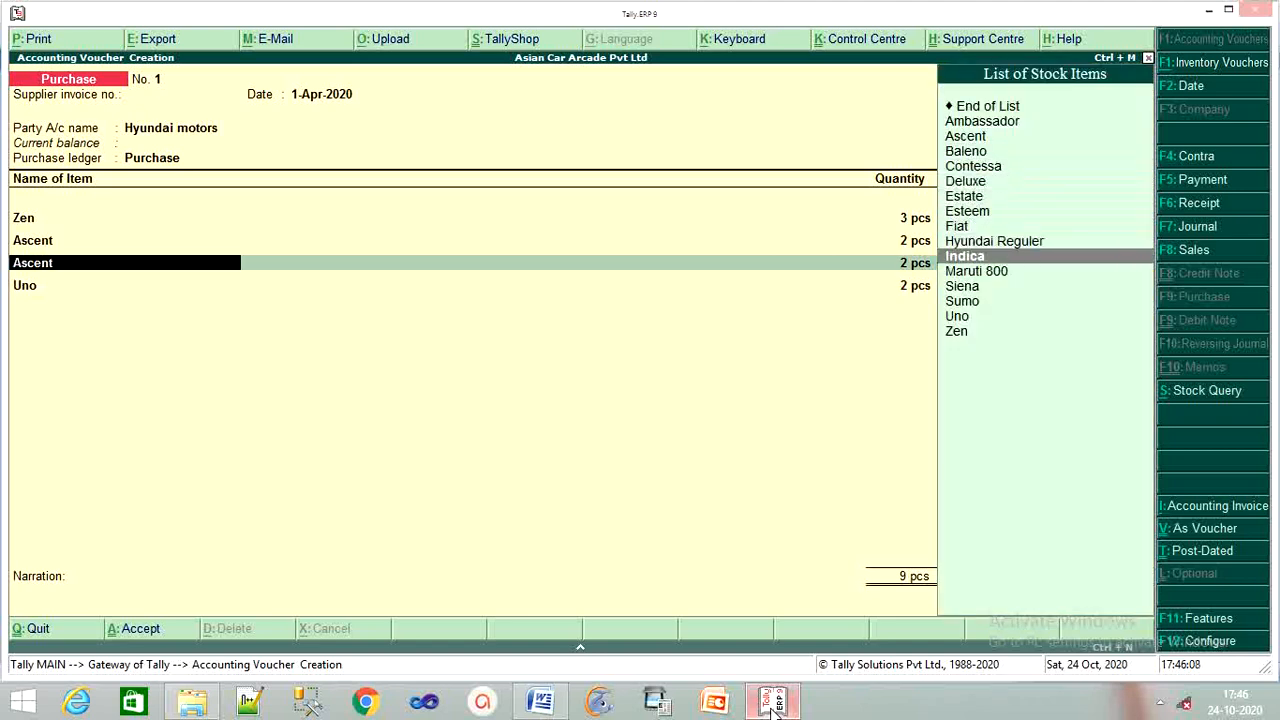
key(Down)
key(Down)
key(Return)
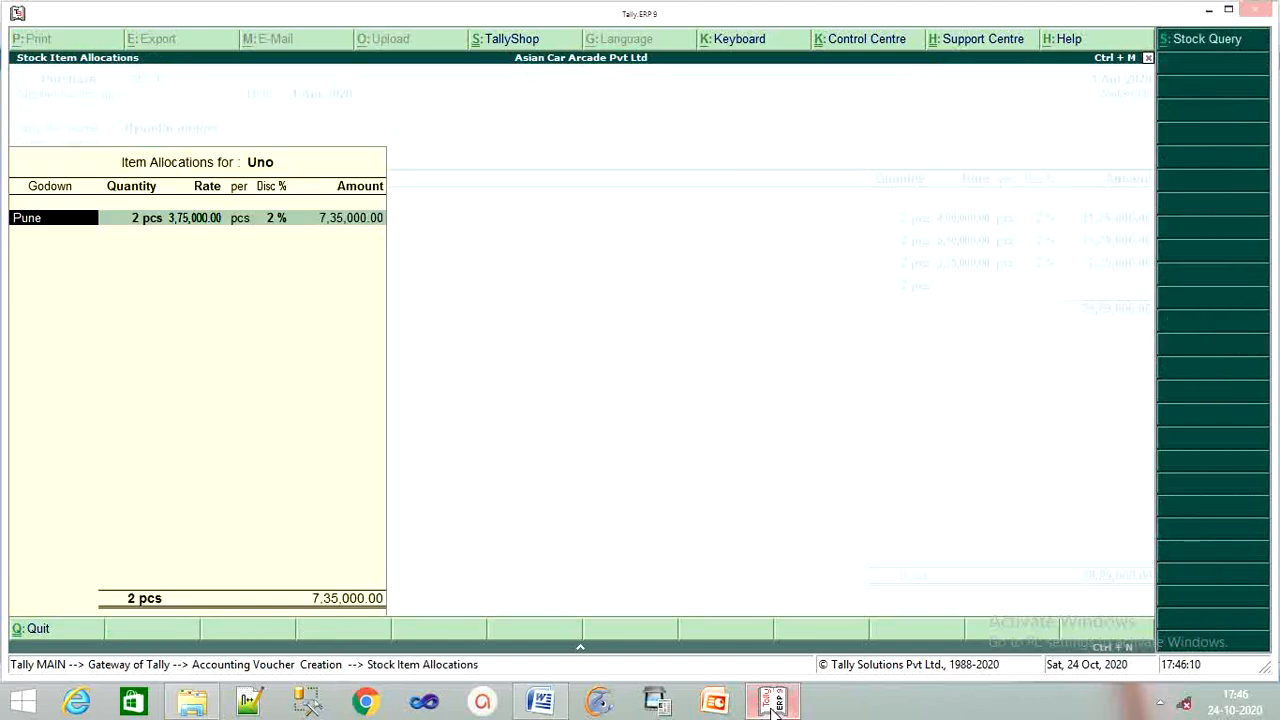
key(Return)
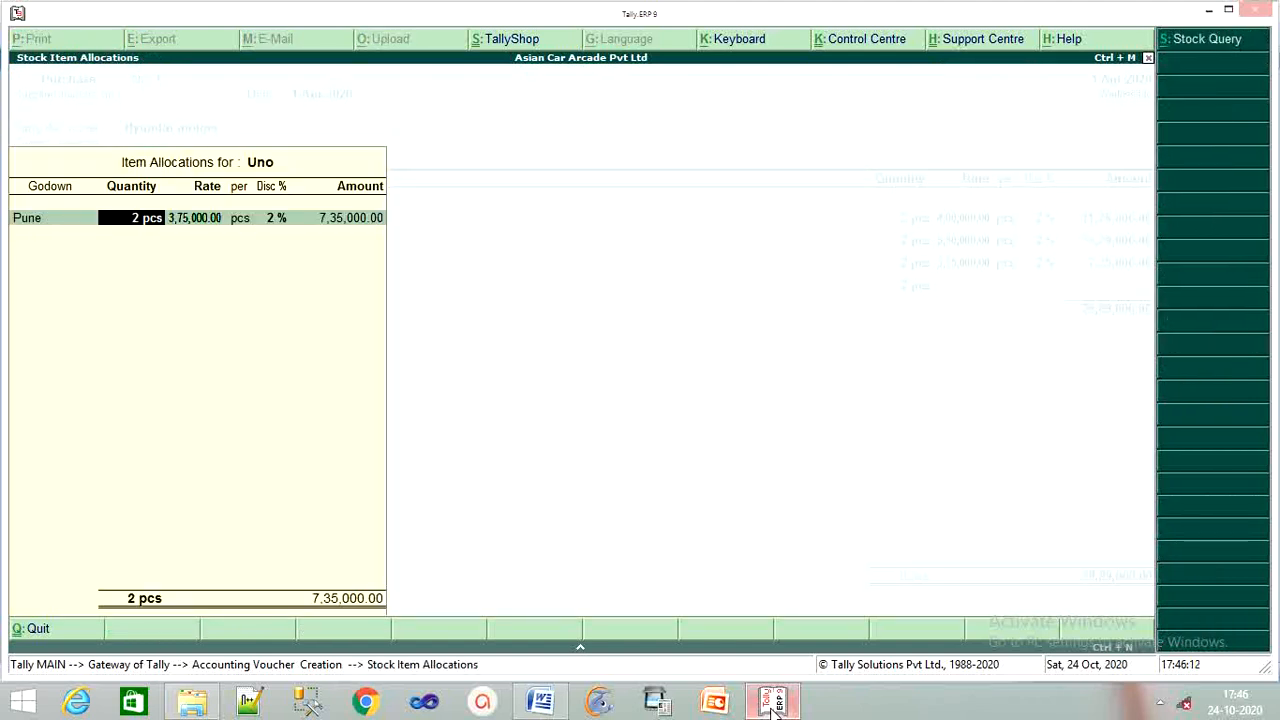
key(Return)
key(Return)
key(Return)
key(Return)
key(Return)
key(Return)
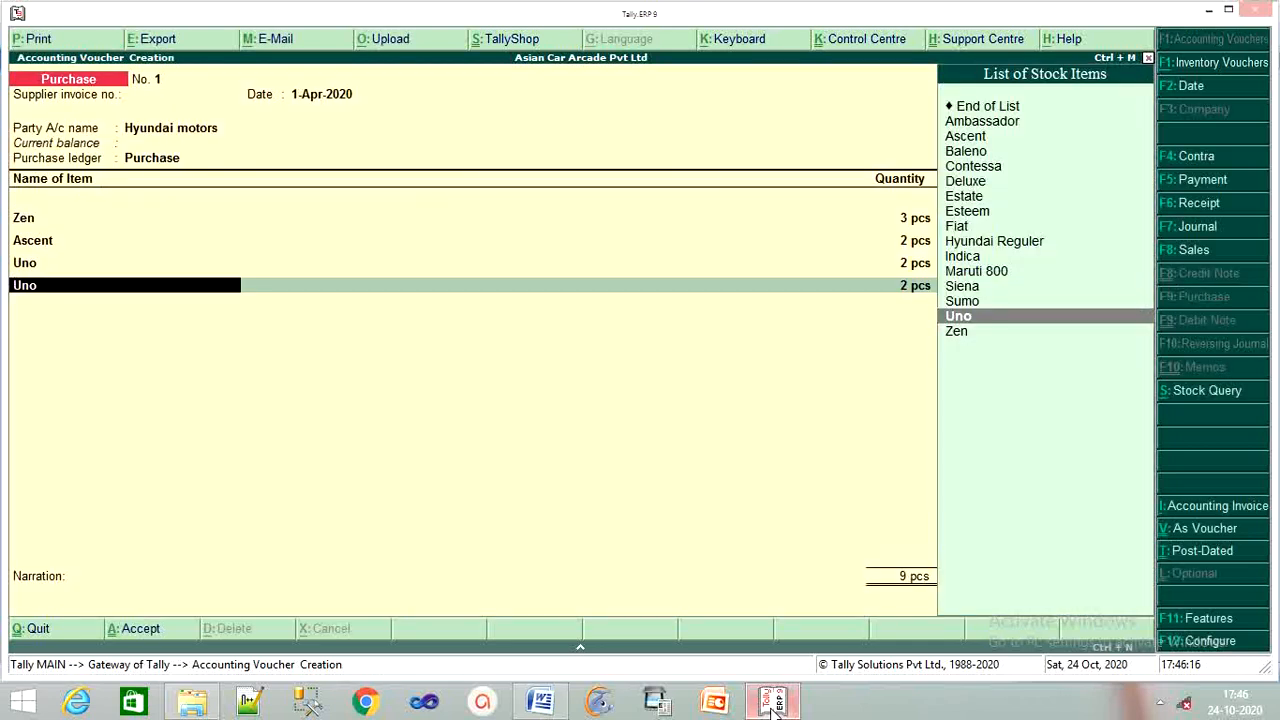
Add Siena from Pune at 5,75,000 less 2% for 2 pcs, bringing the total to 41,16,000.
text(S)
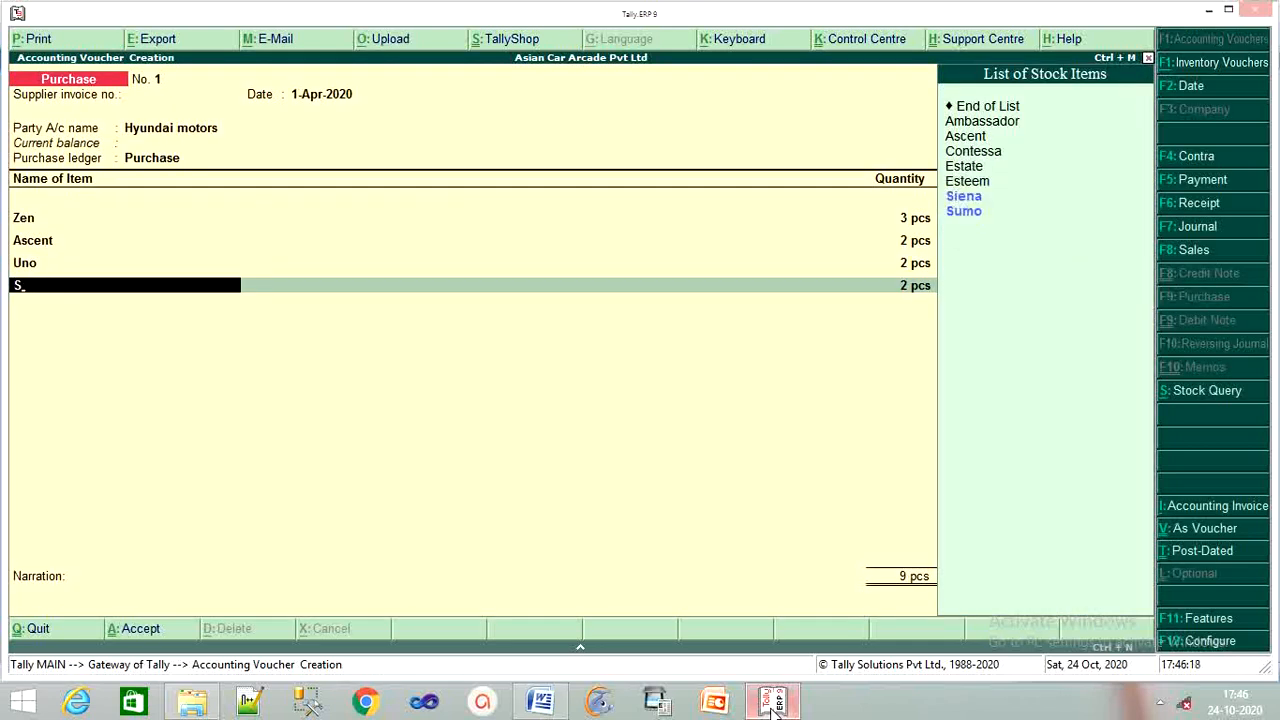
key(Down)
key(Up)
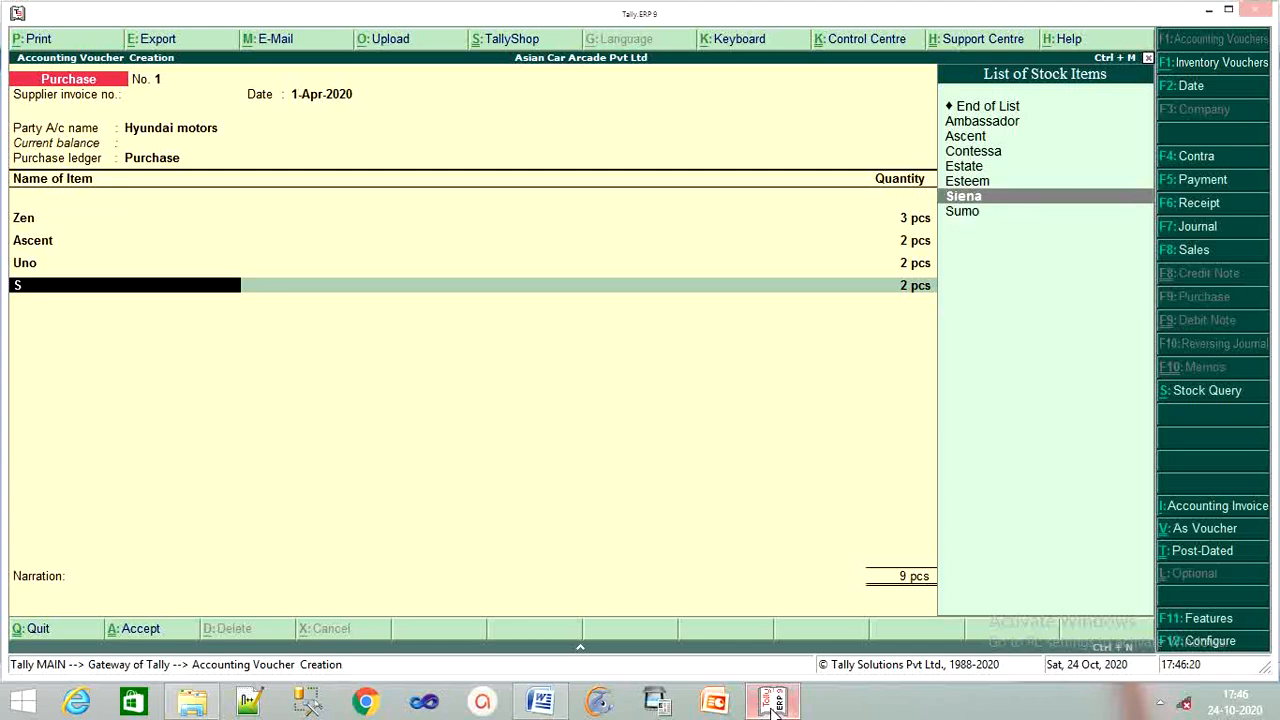
key(Return)
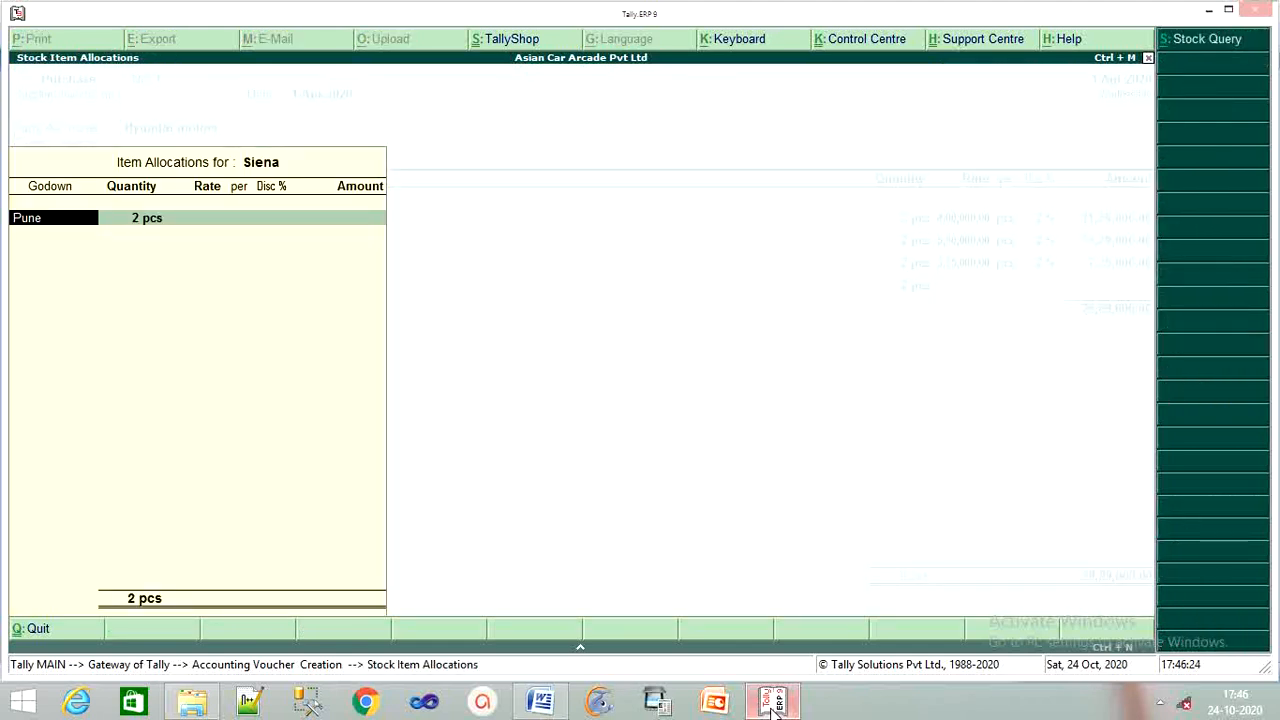
key(Return)
key(Return)
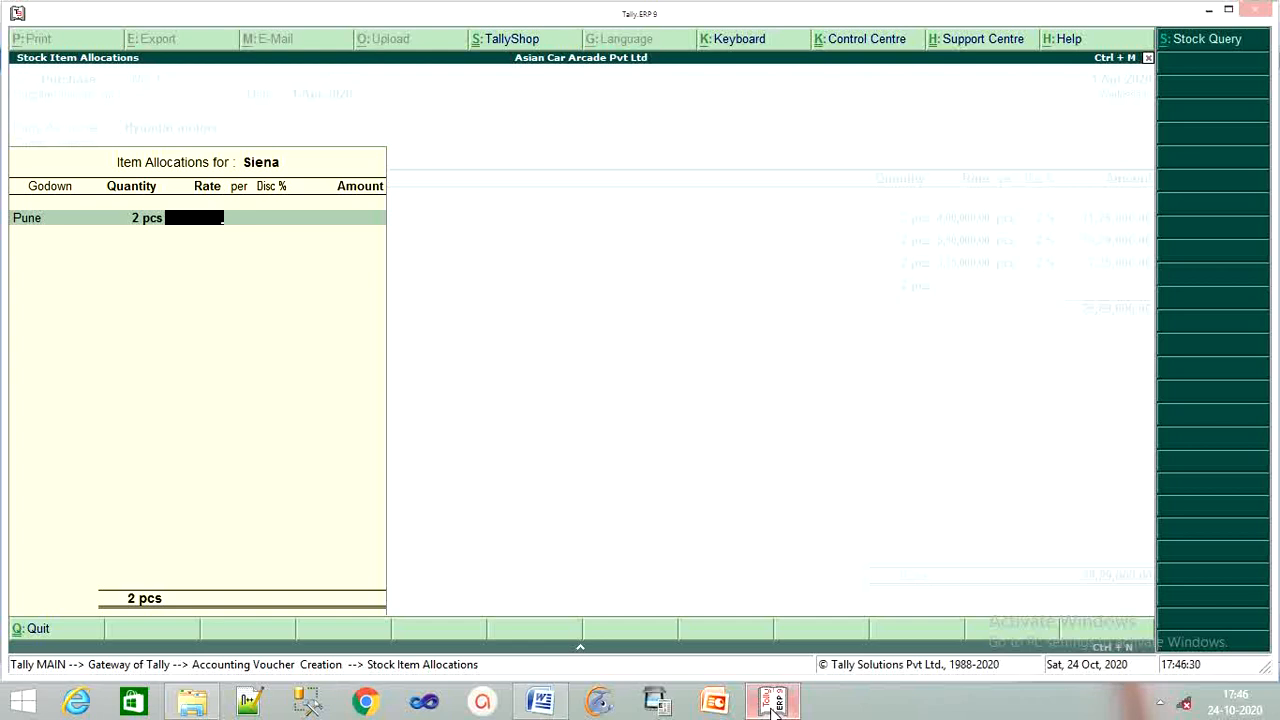
text(575000)
key(Return)
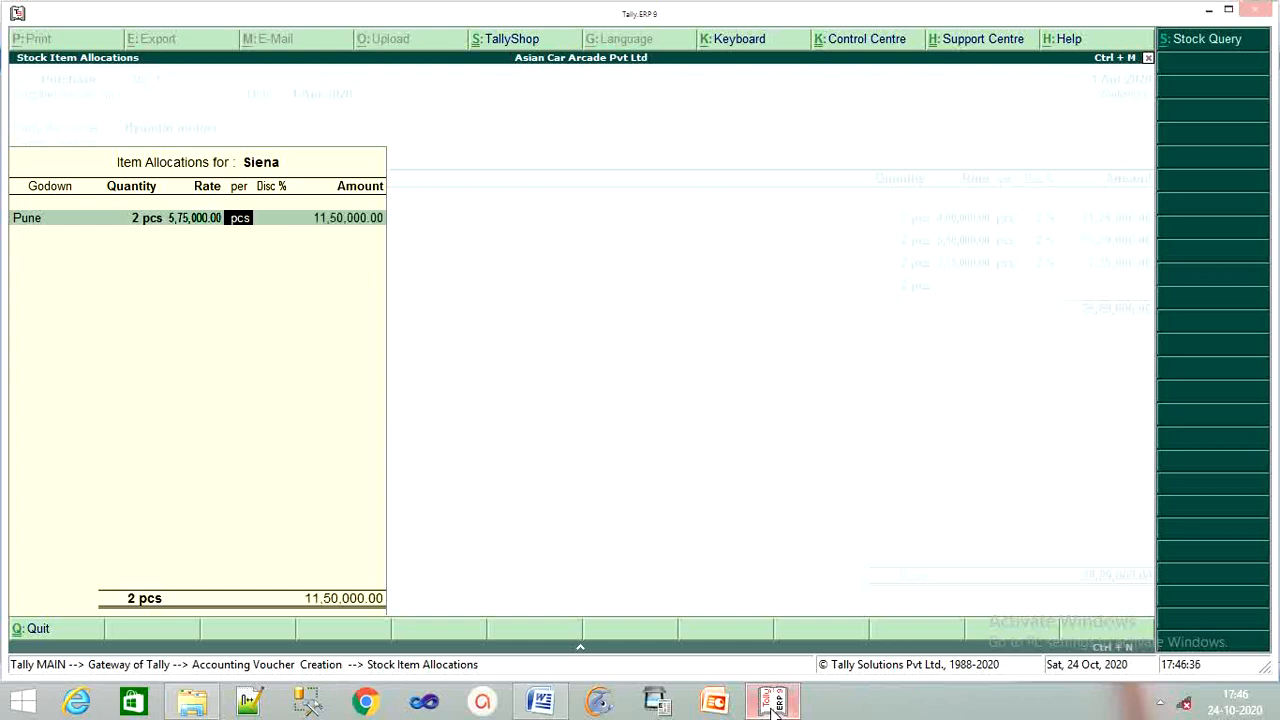
key(Return)
text(2)
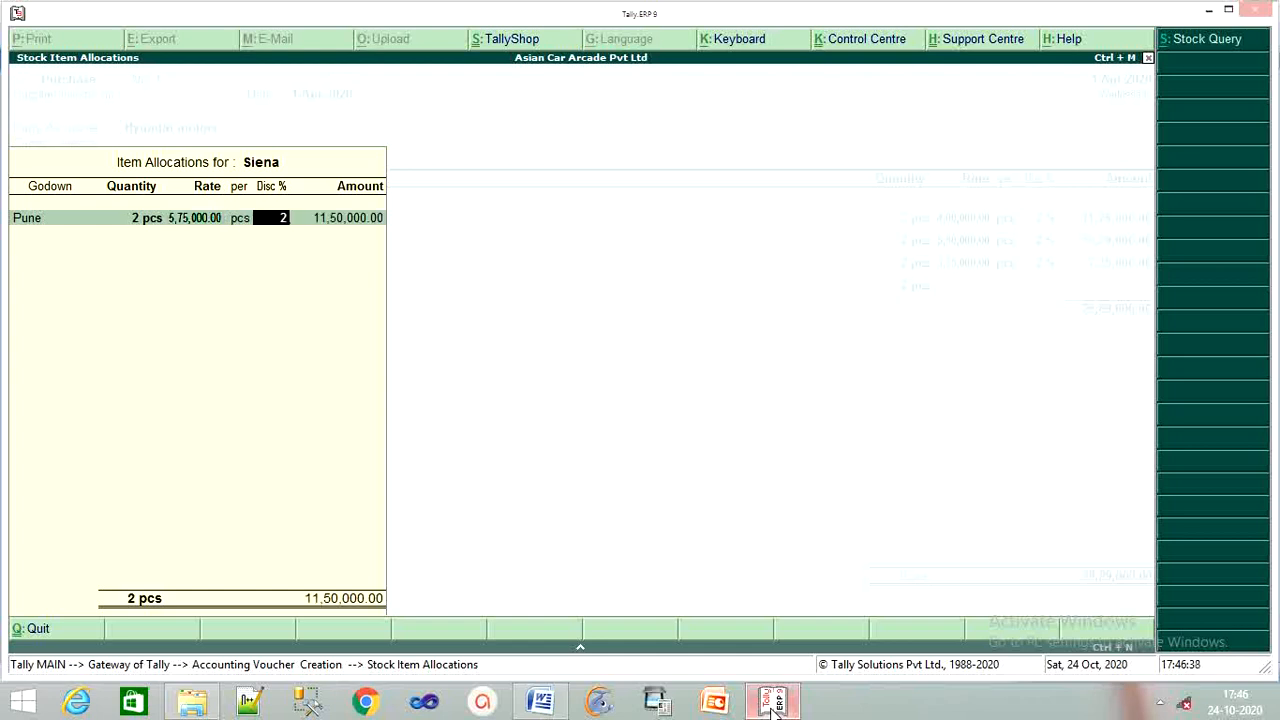
key(Return)
key(Return)
key(Return)
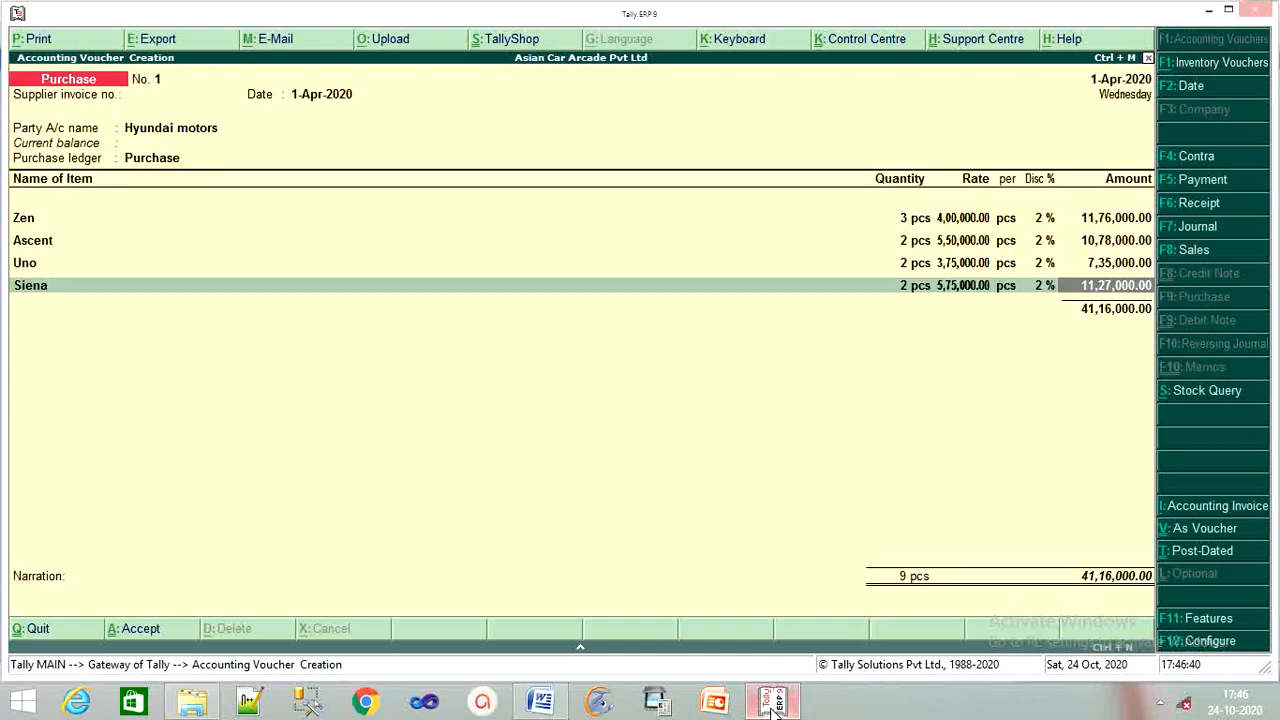
key(Return)
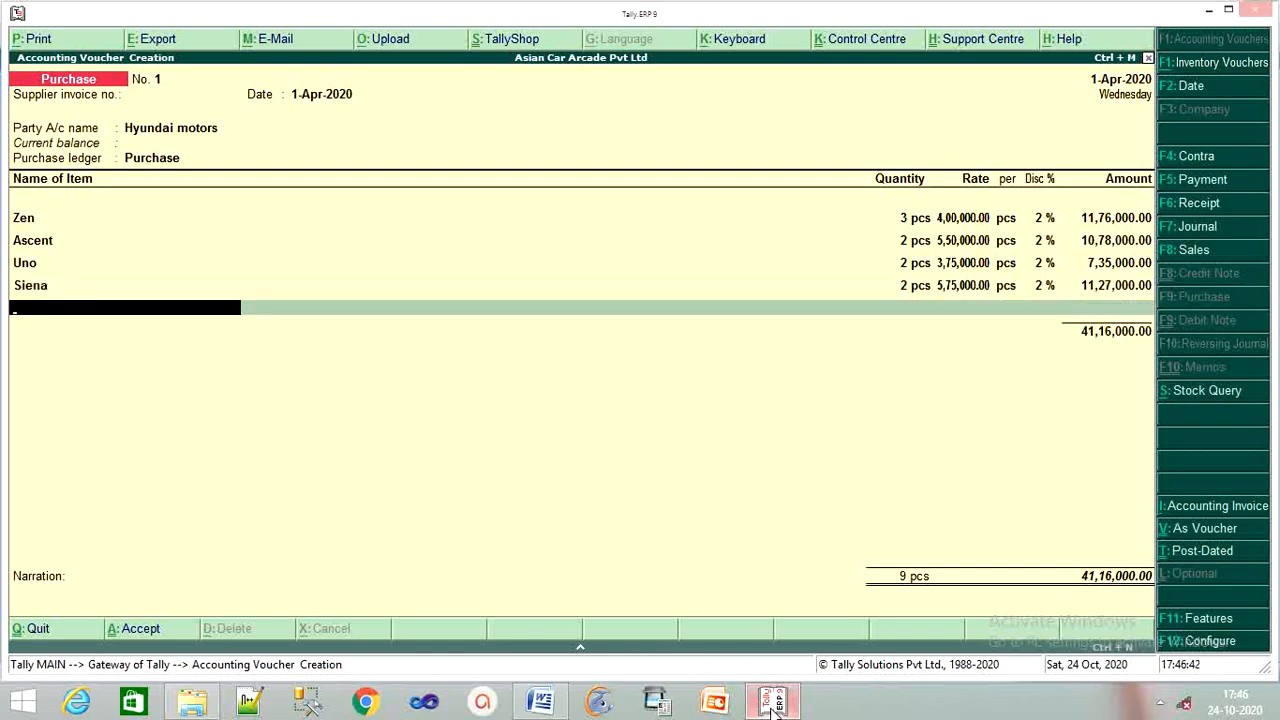
Add Sumo from Mumbai: 2 pcs at 5,00,000 with 2% discount.
text(Su)
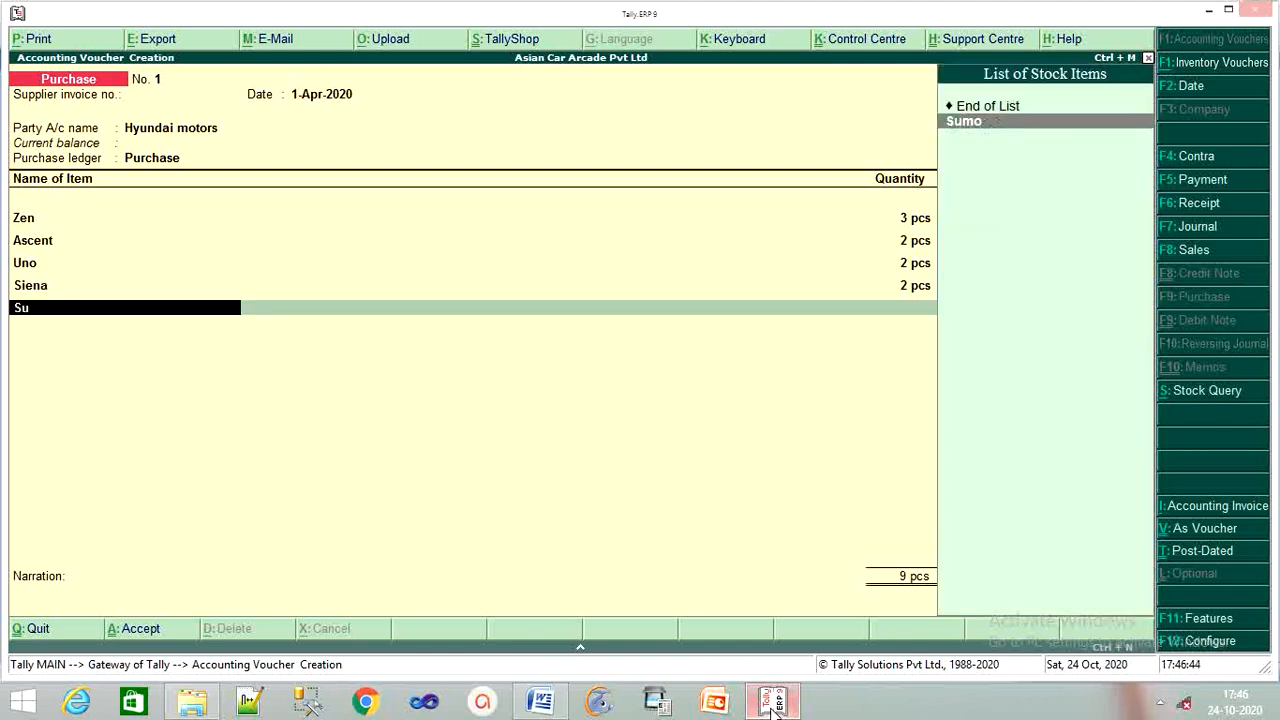
key(Return)
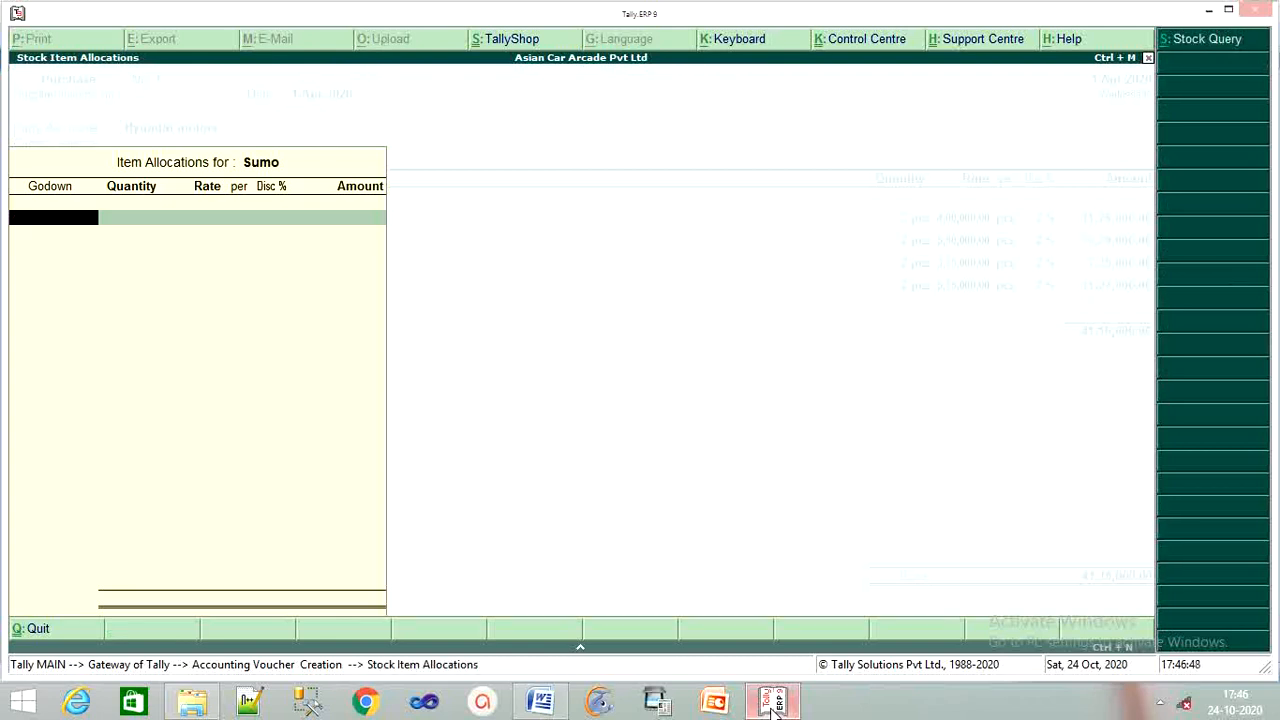
text(M)
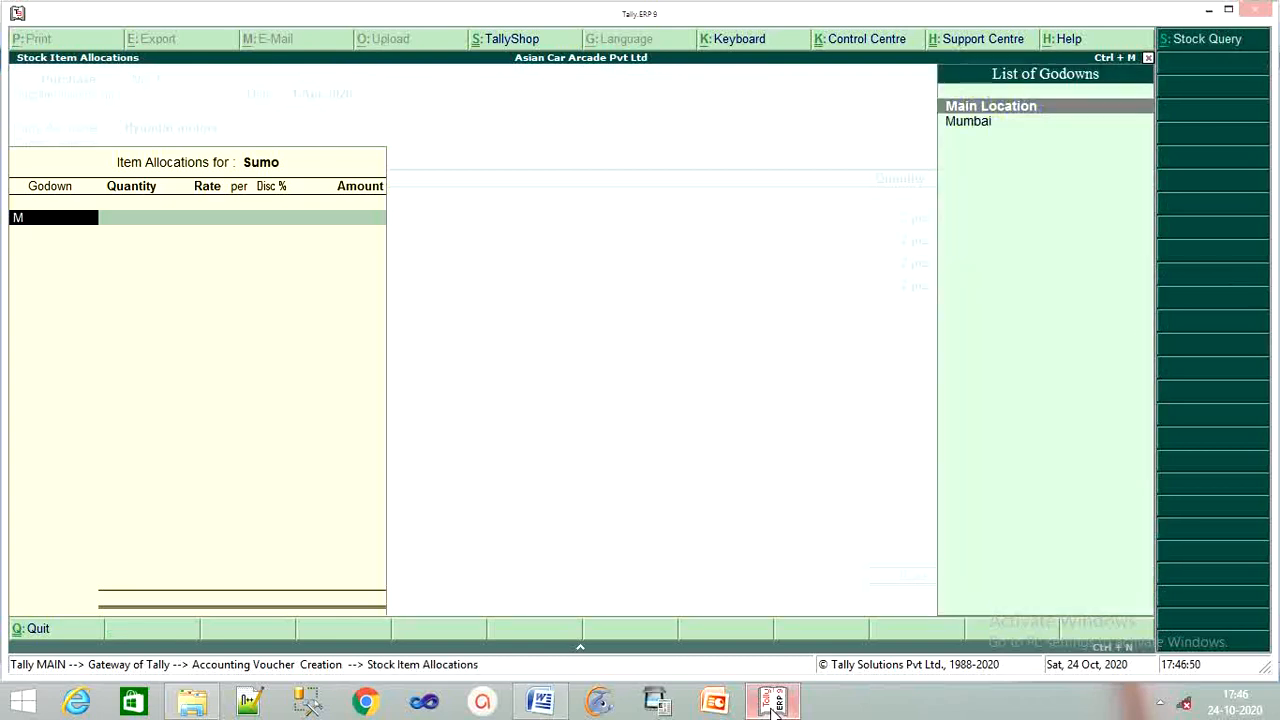
key(Down)
key(Return)
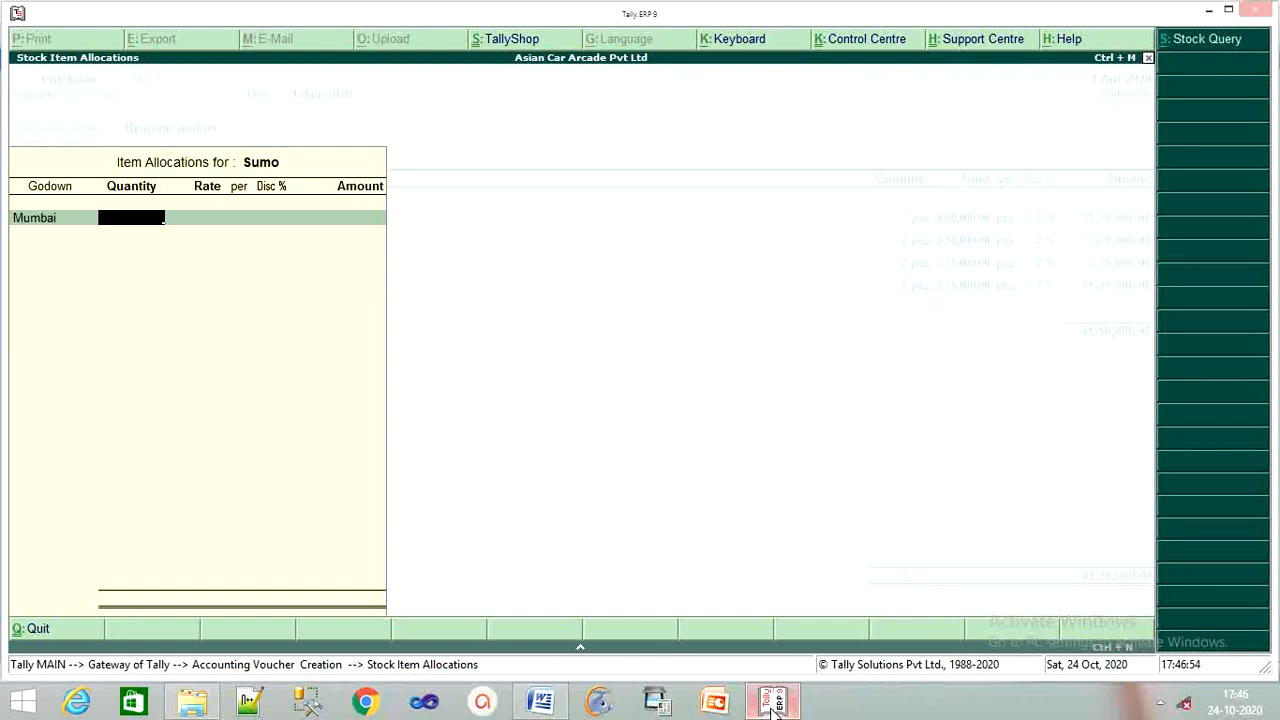
text(2)
key(Return)
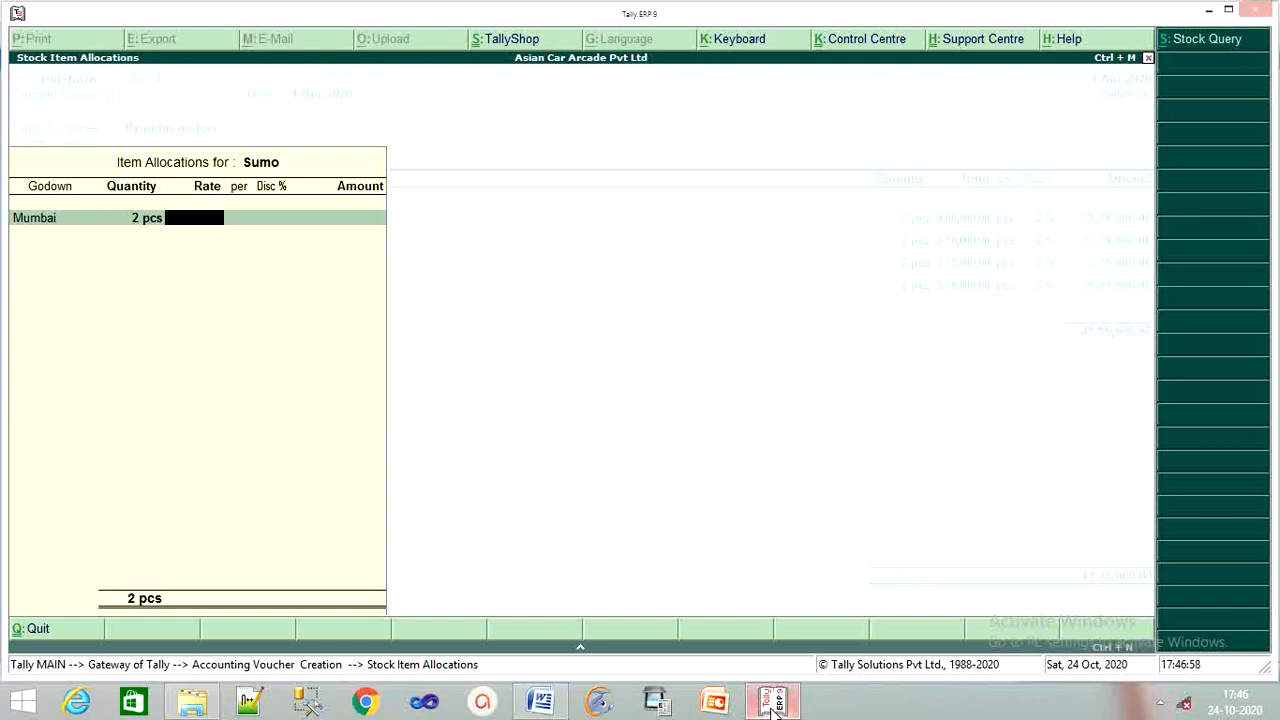
text(500000)
key(Return)
key(Return)
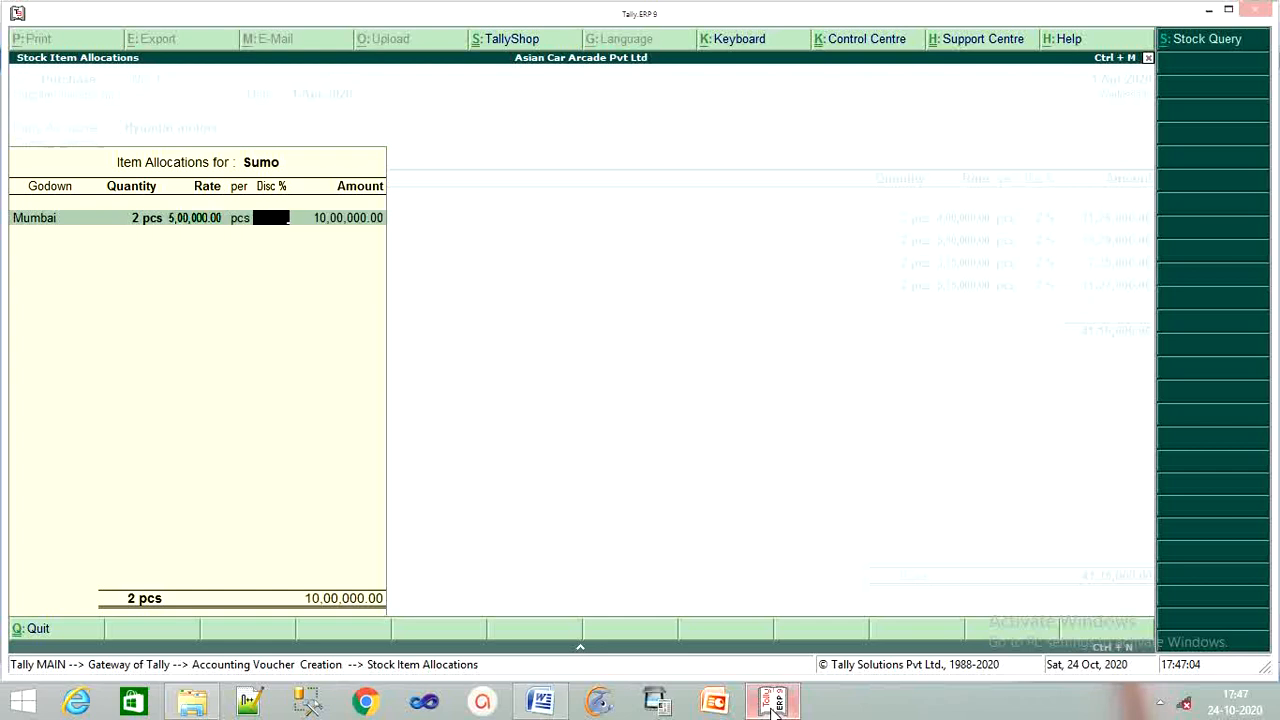
text(2)
key(Return)
key(Return)
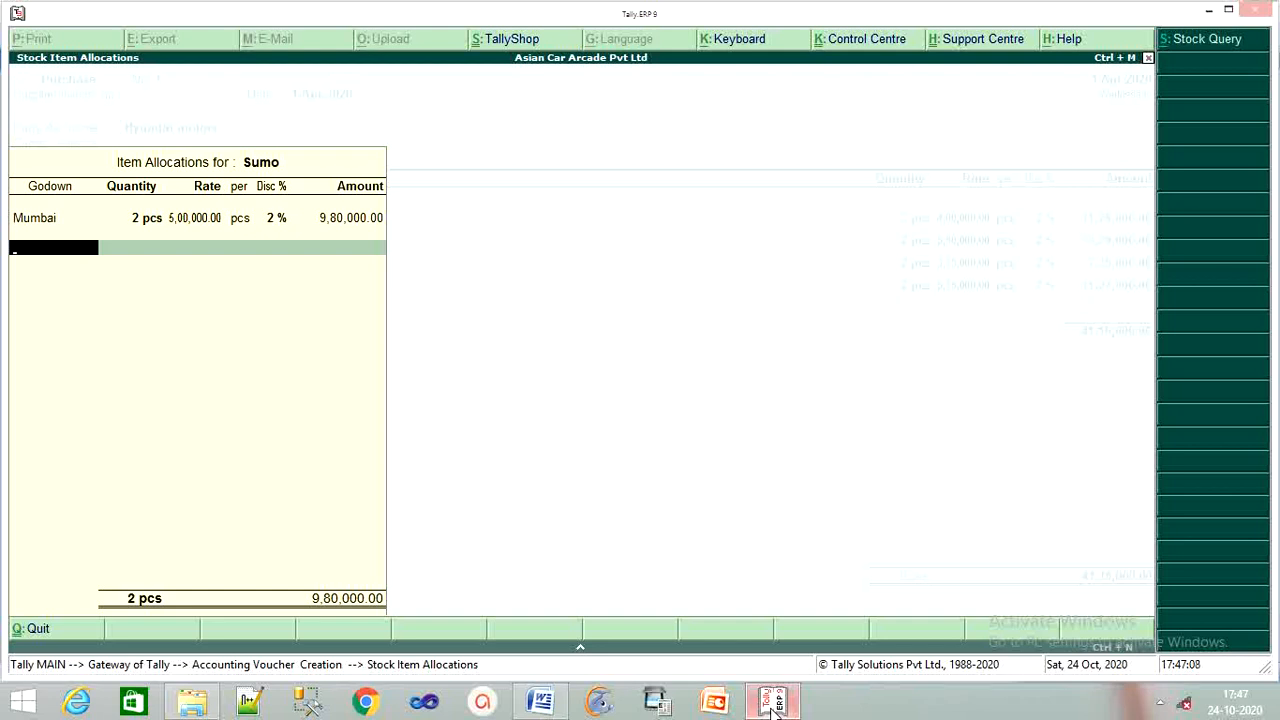
key(Return)
key(Return)
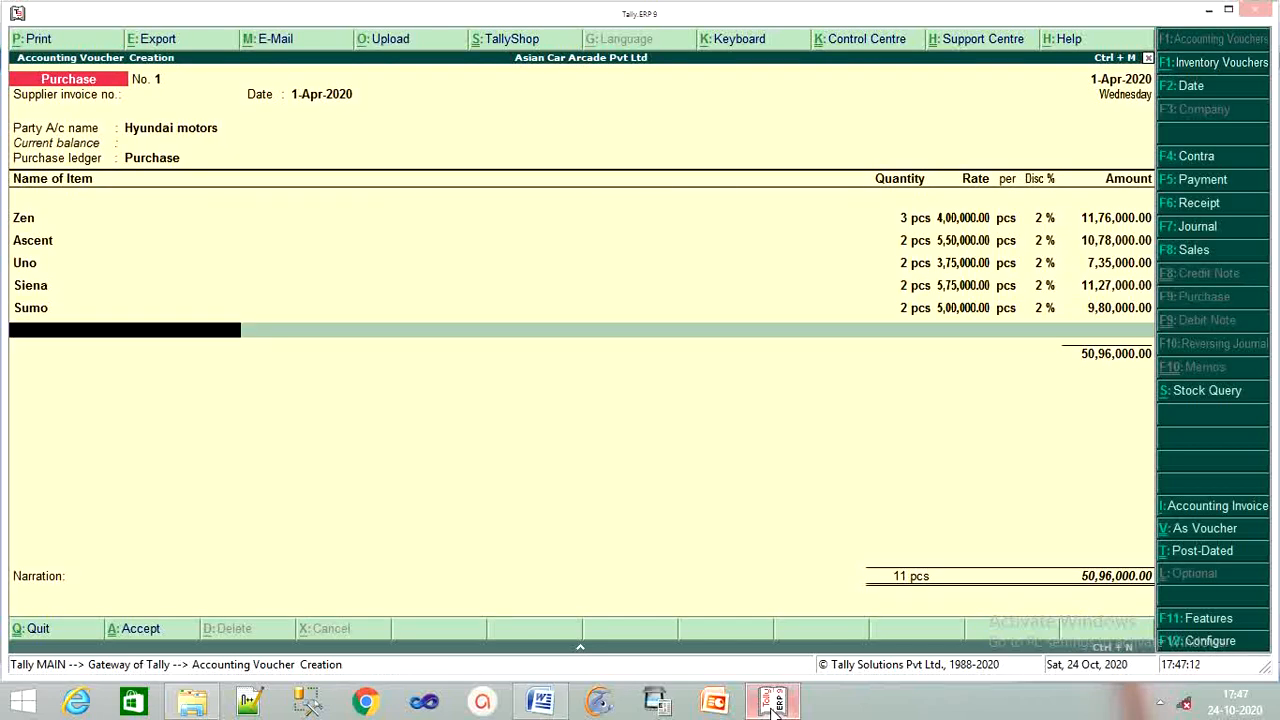
Add Indica from Mumbai: 5 pcs at 4,00,000 less 2%, amounting to 19,60,000.
text(In)
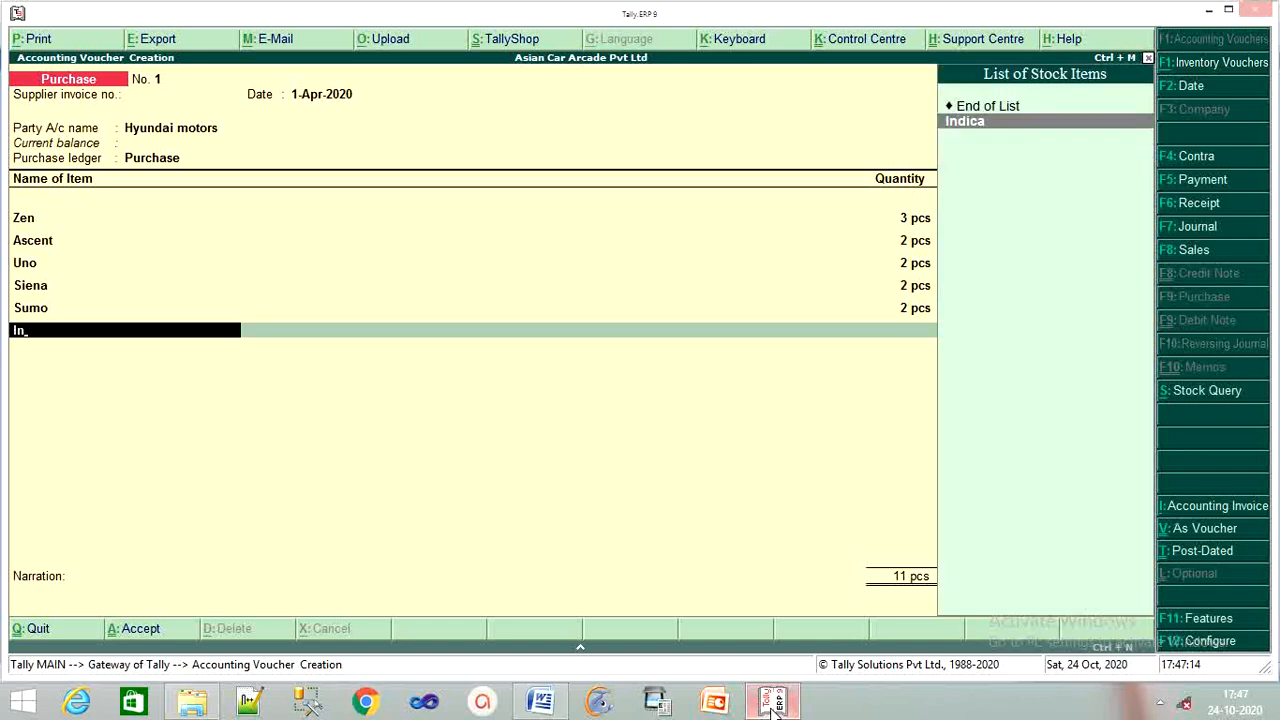
key(Return)
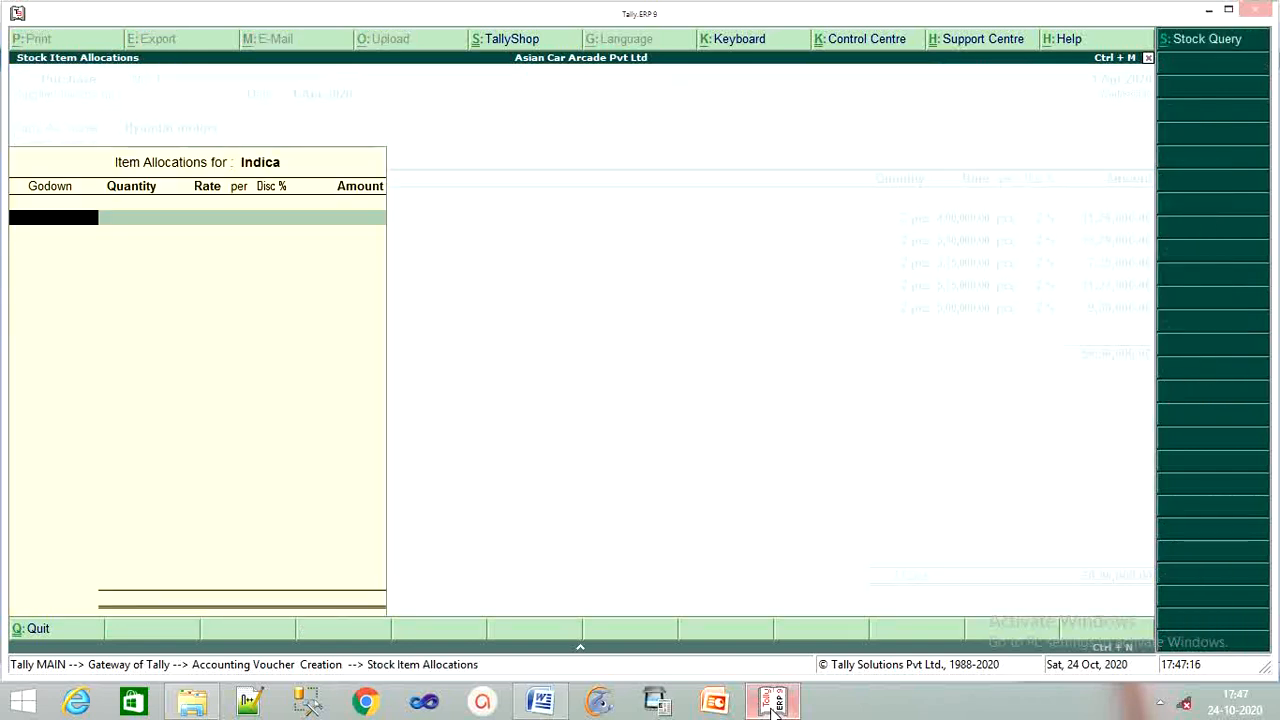
text(M)
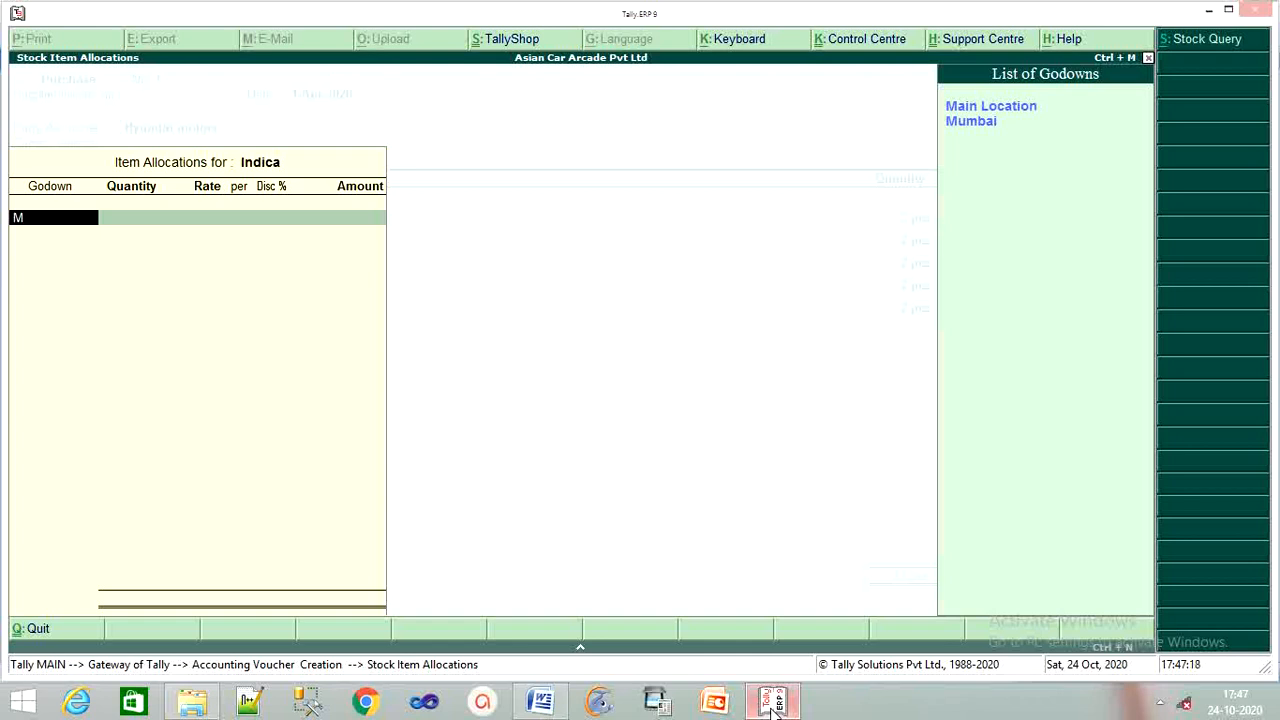
key(Down)
key(Return)
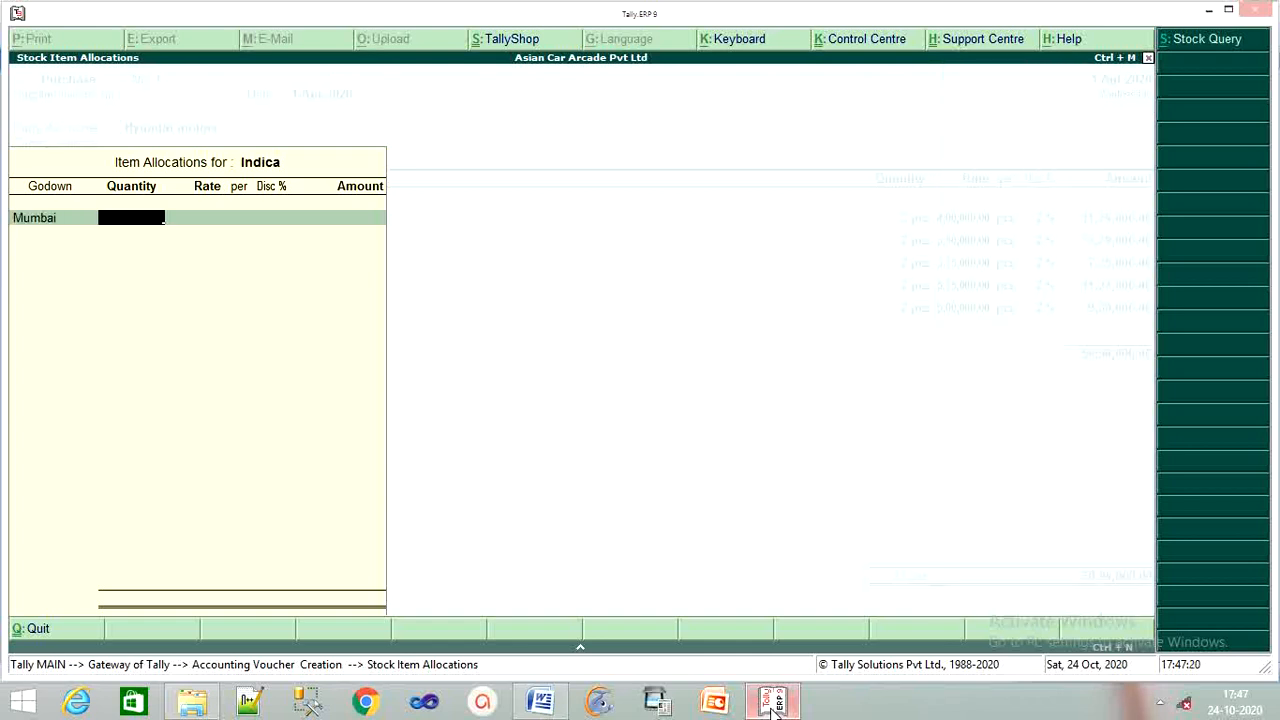
text(5)
key(Return)
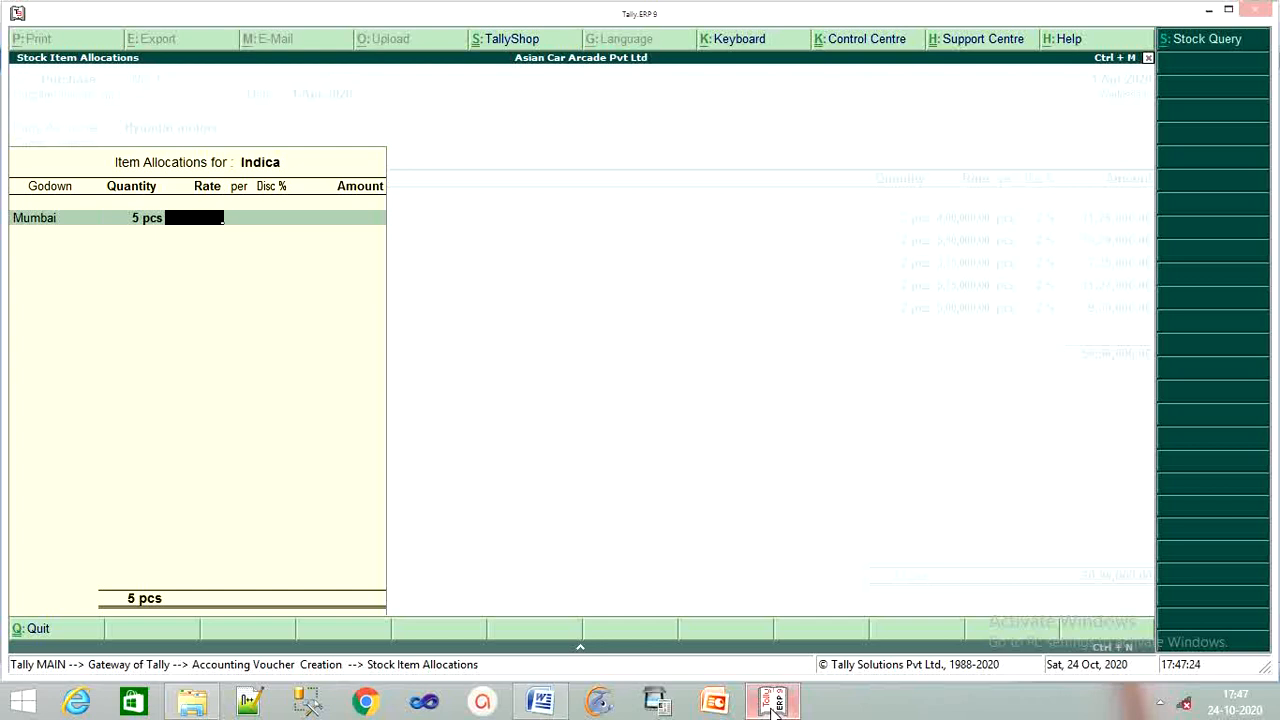
text(400000)
key(Return)
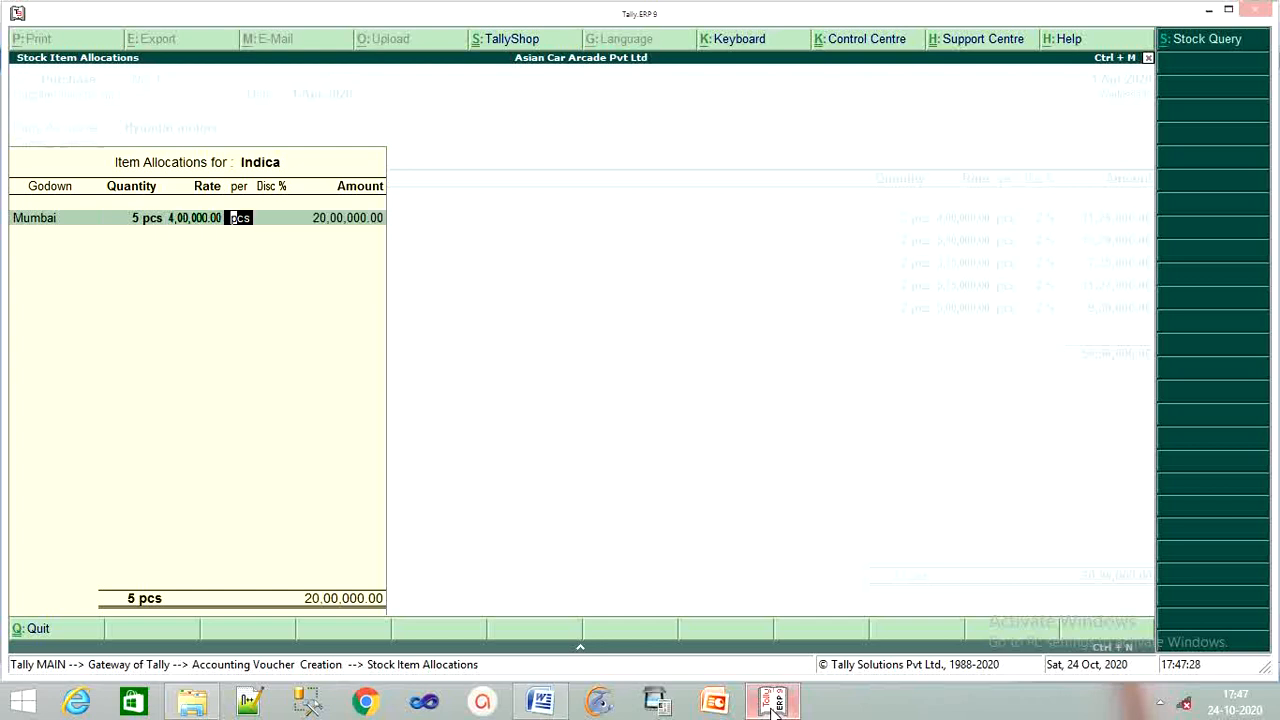
key(Return)
text(2)
key(Return)
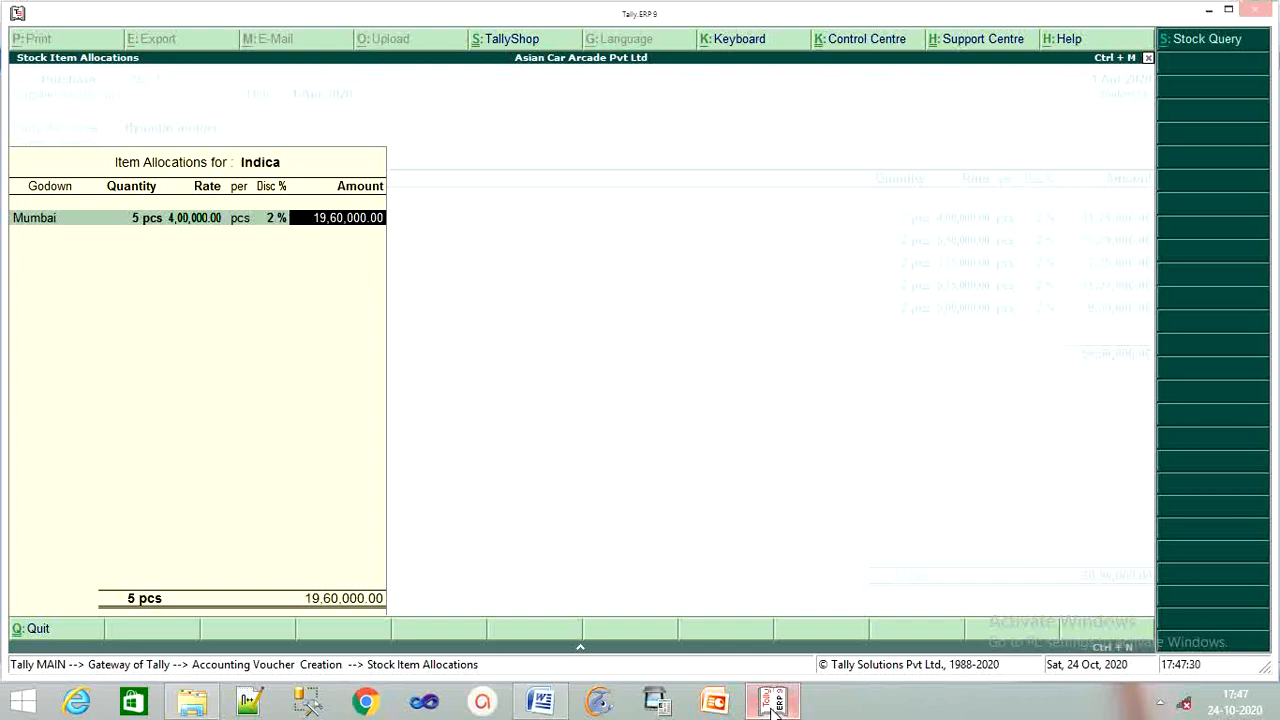
key(Return)
key(Return)
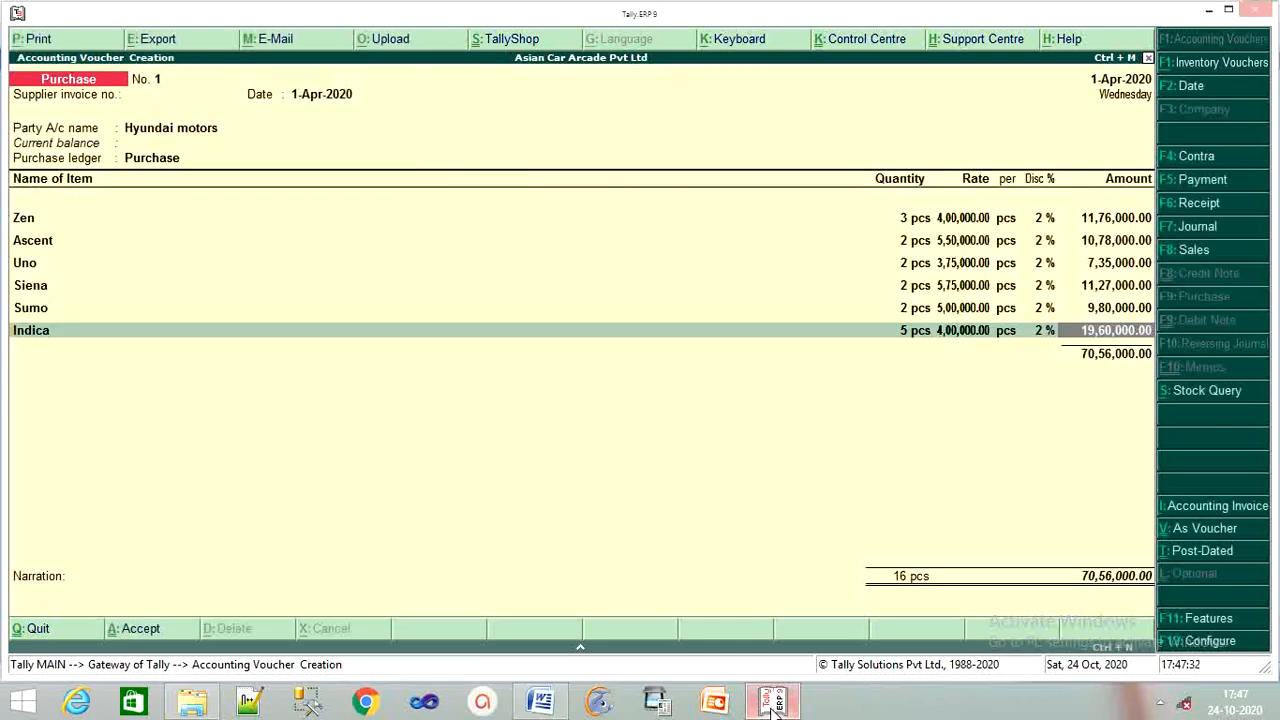
key(Return)
key(Return)
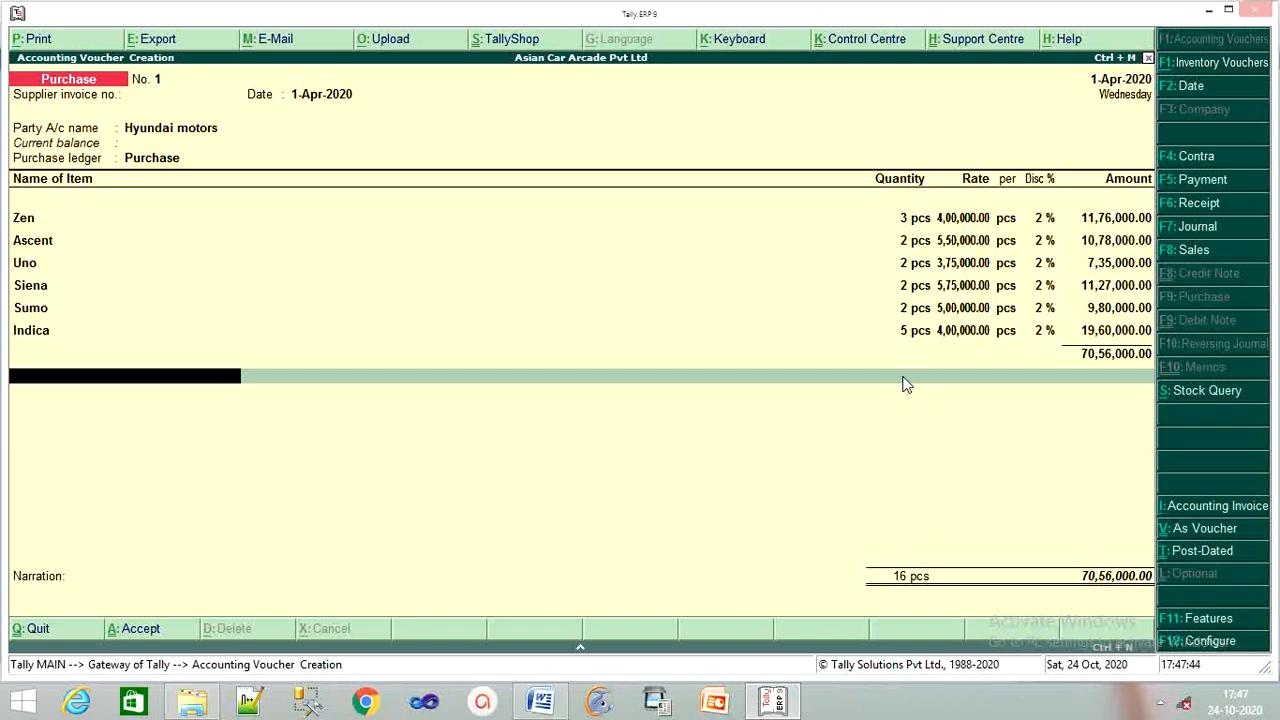
Add the narration 'purchased the following hyundai motors on 1-6-2020' and save purchase voucher 1.
key(Return)
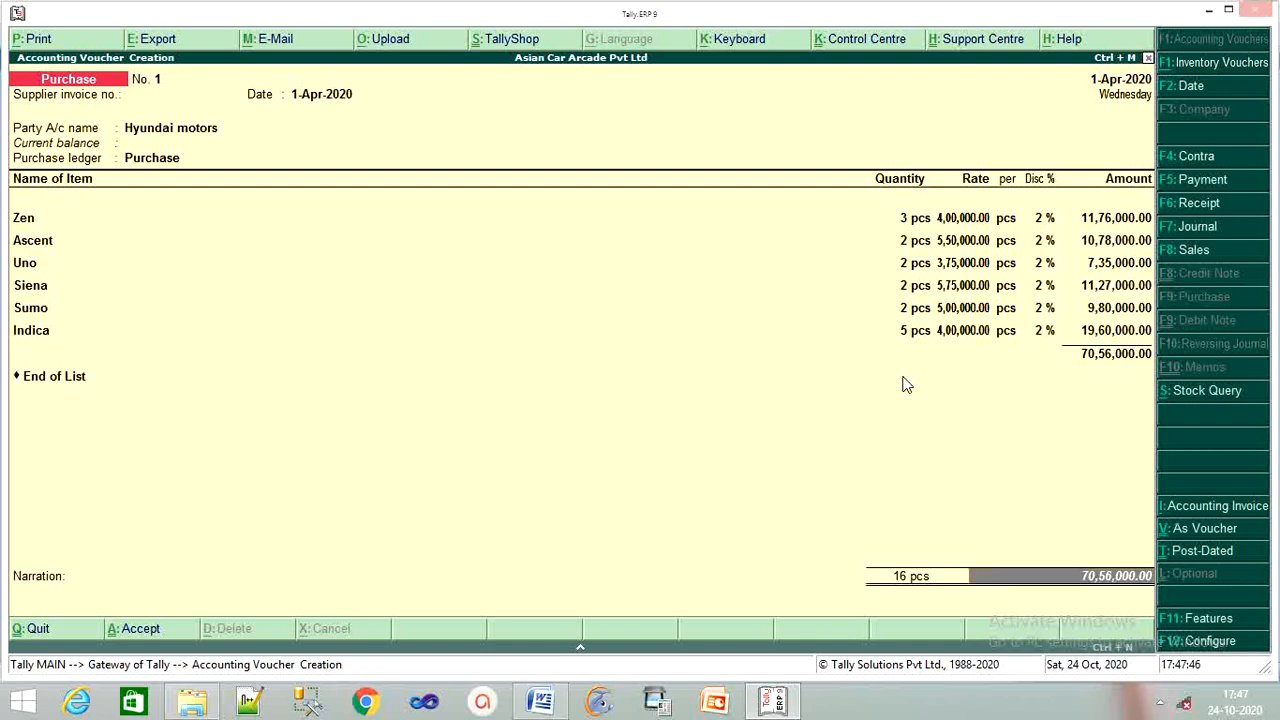
key(Return)
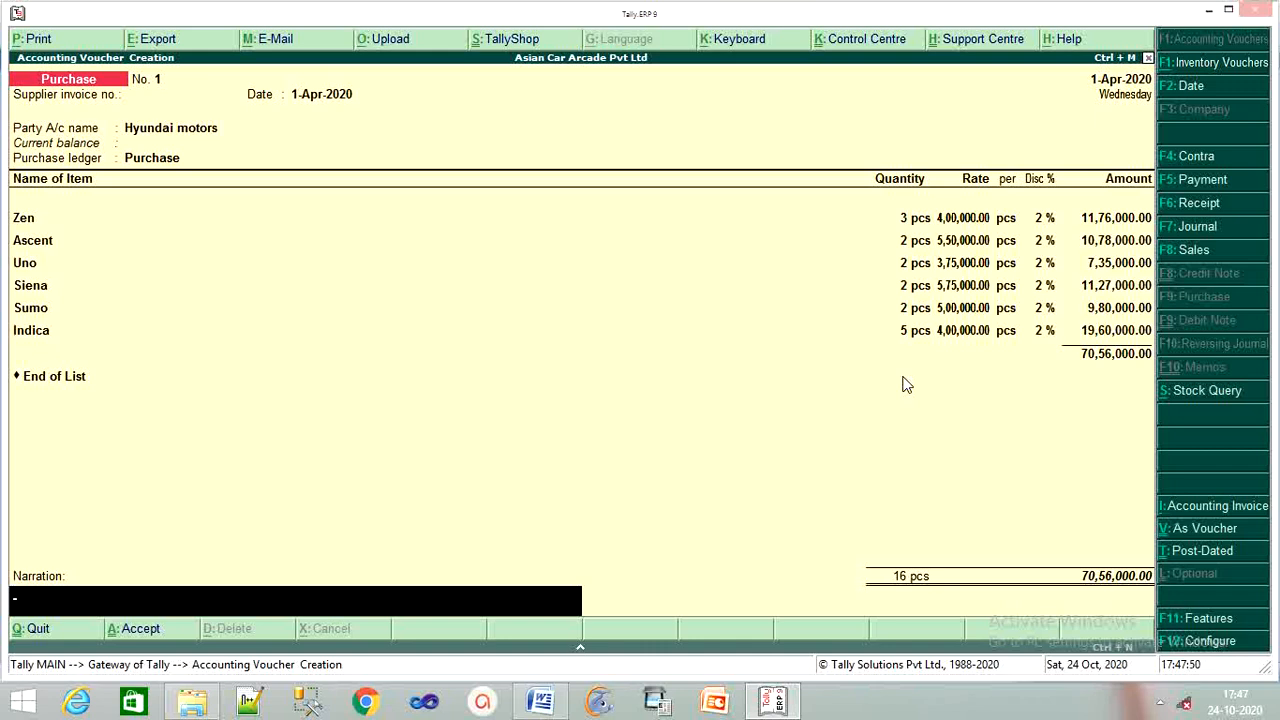
text(p)
text(urch)
text(ased )
text(th)
text(e)
text( foll)
text(owing)
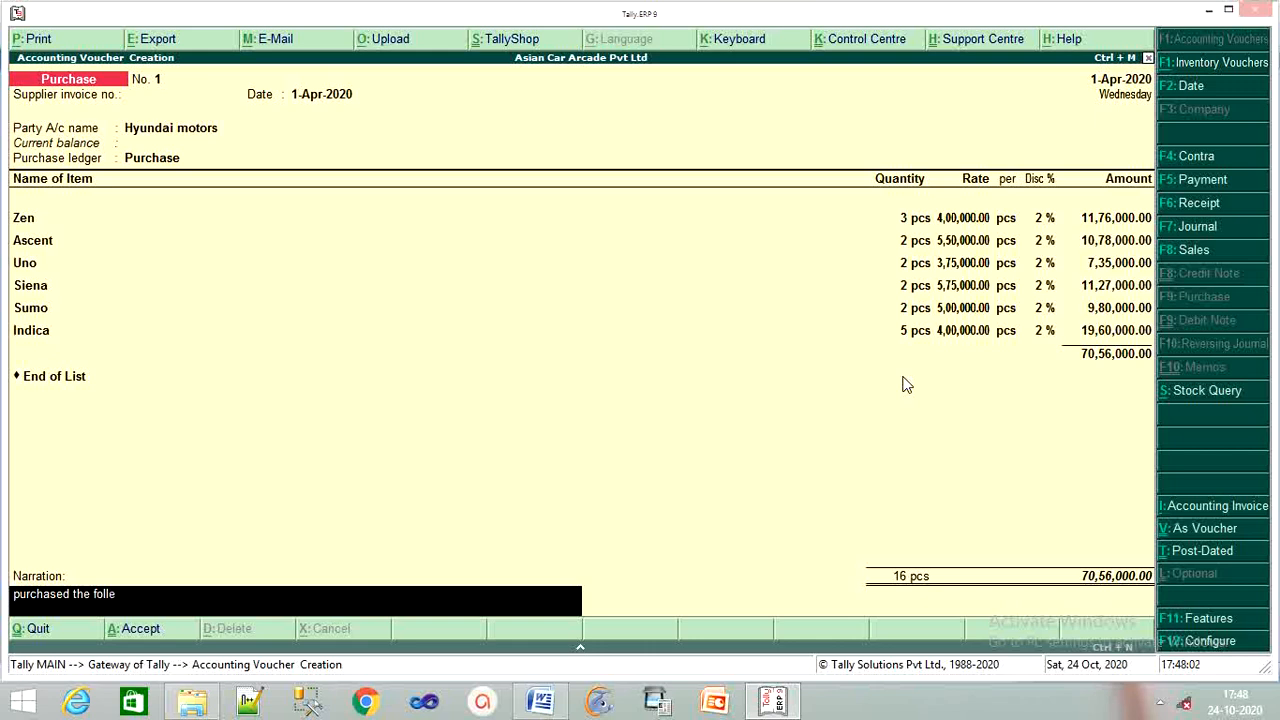
text( d)
key(BackSpace)
key(BackSpace)
text(hyundai motors)
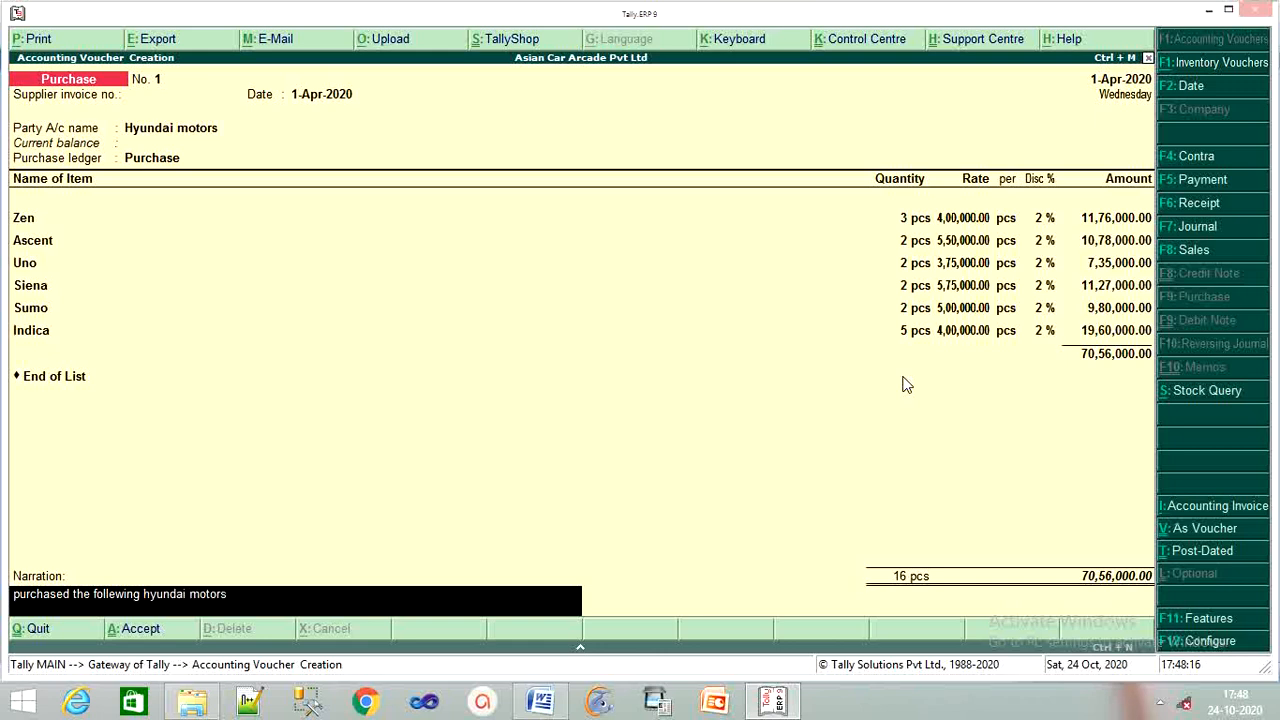
text( on 1-6-2020)
key(Return)
key(Return)
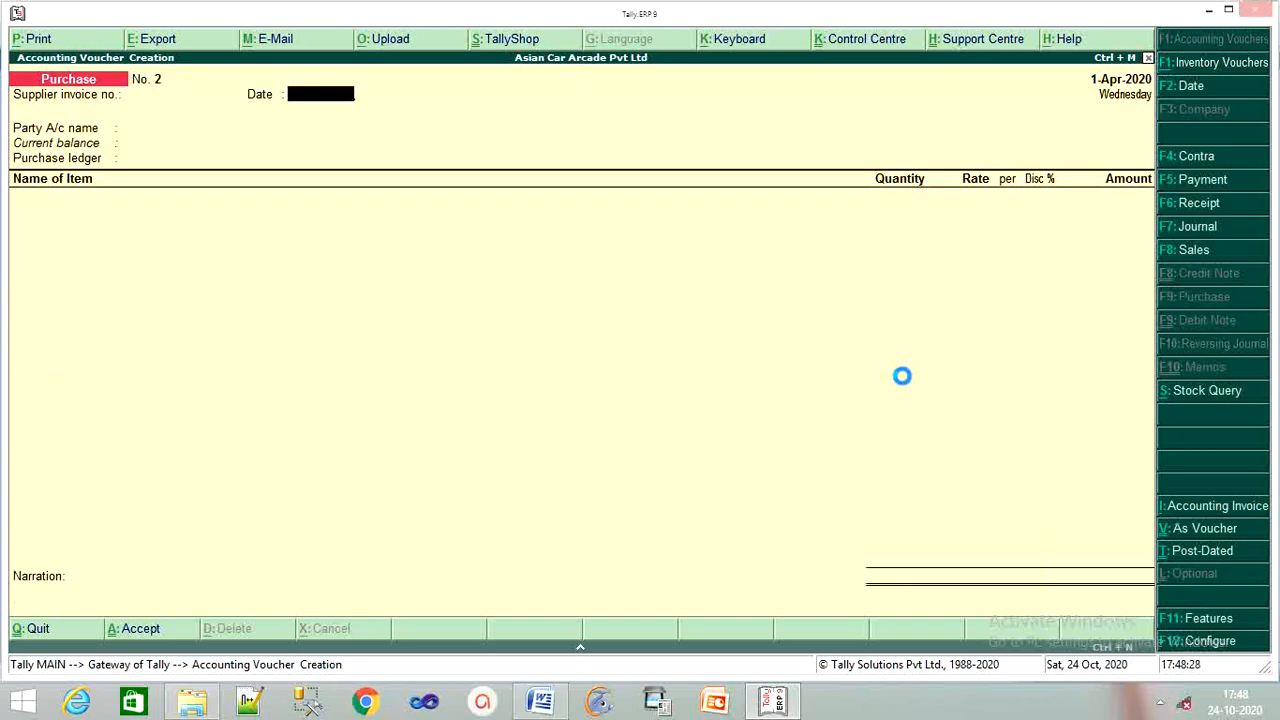
click(541, 703)
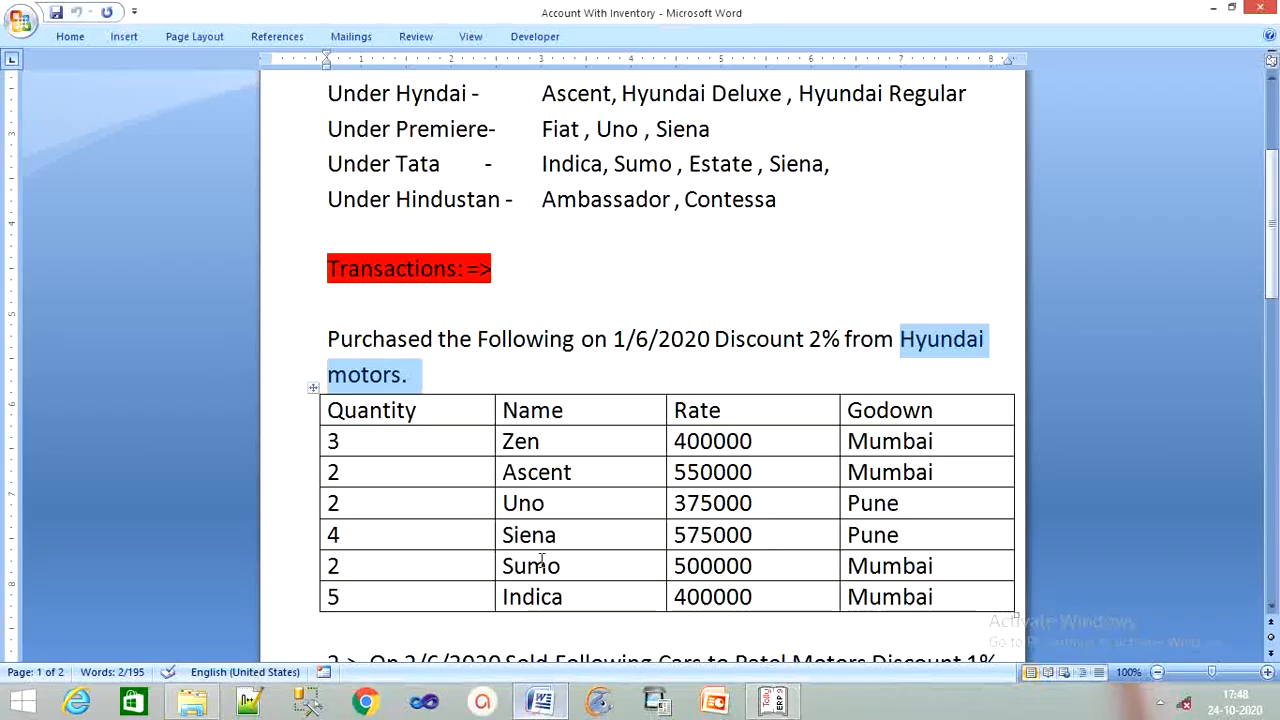
scroll(499, 498, down, 4)
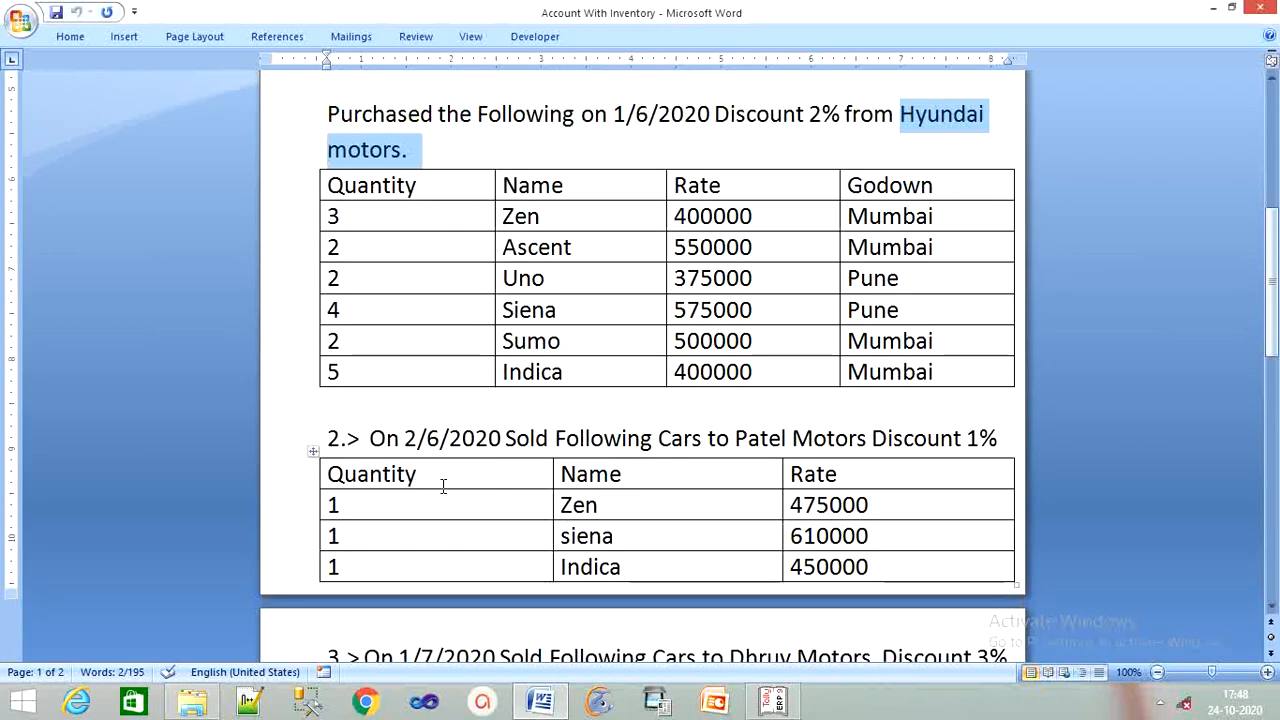
scroll(443, 483, down, 1)
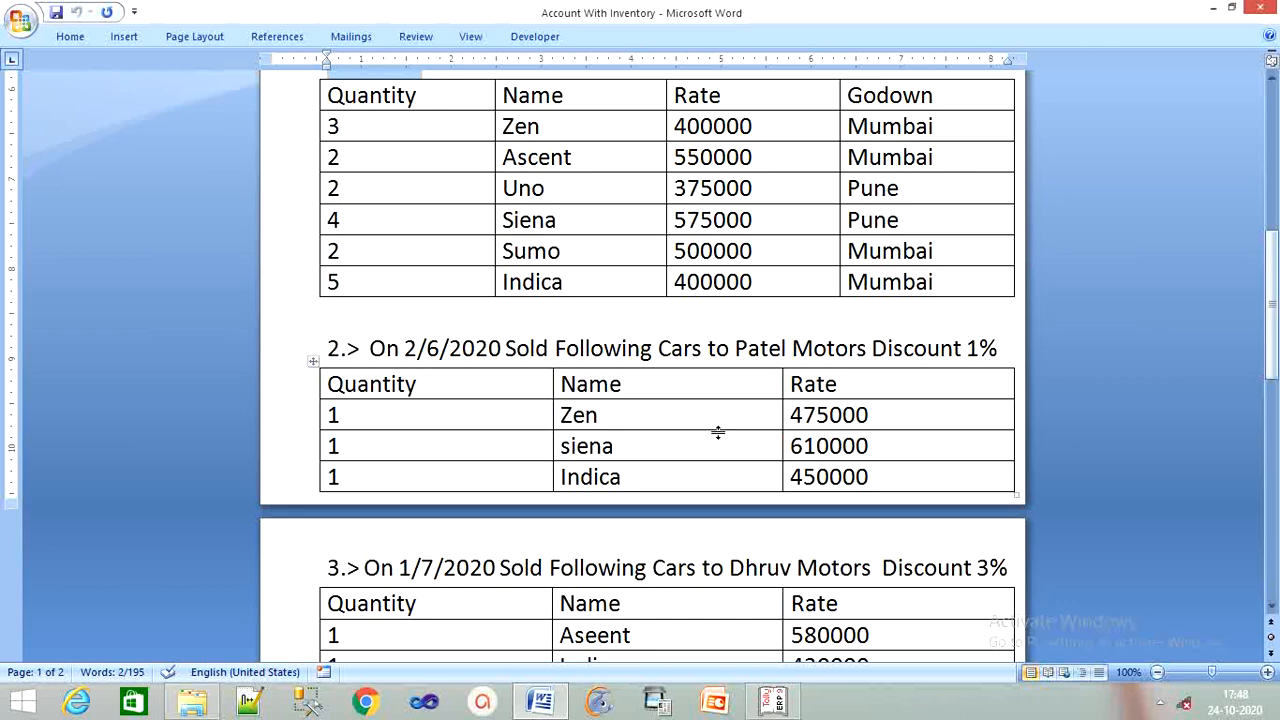
click(775, 703)
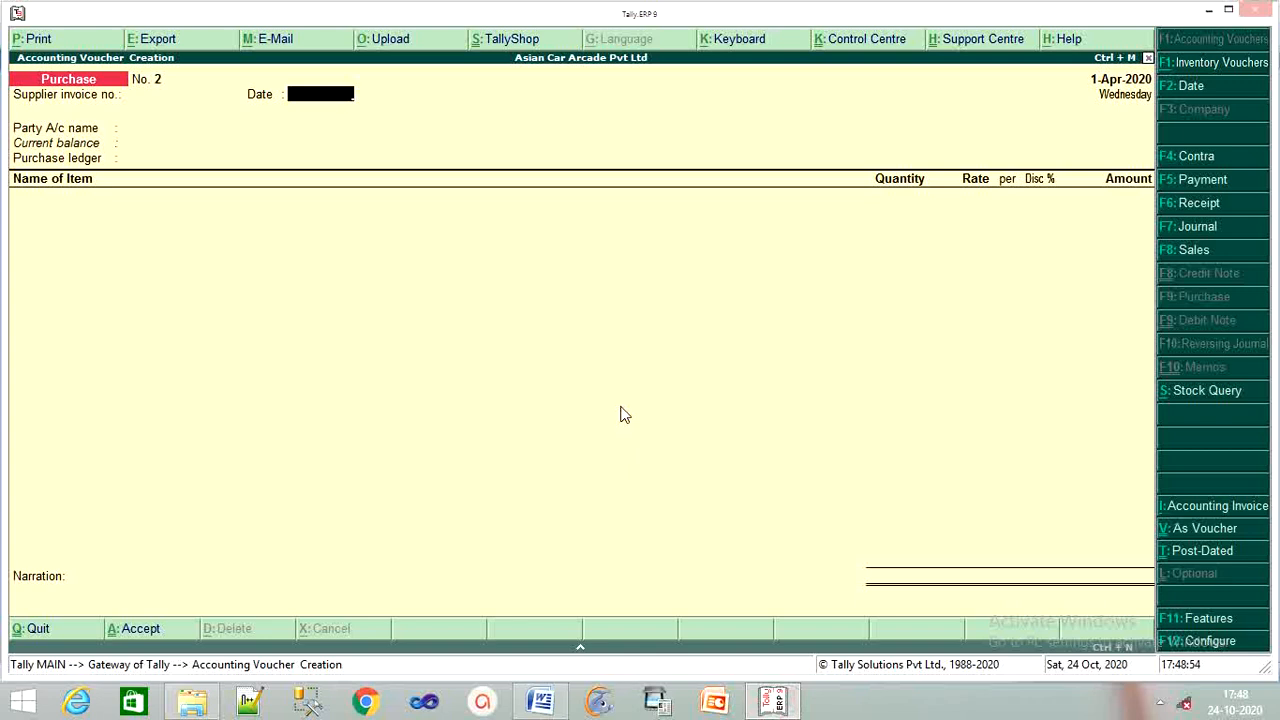
Start a sales voucher and create a new party ledger named Patel Motars.
key(F8)
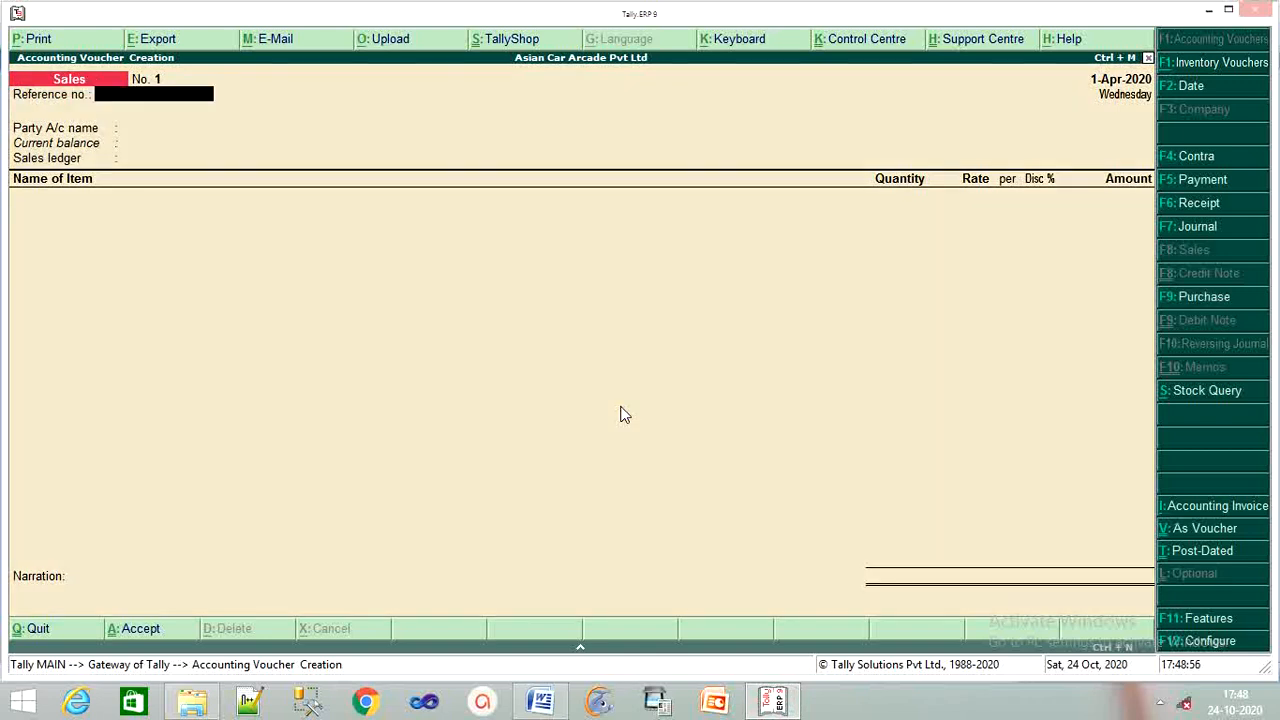
key(Return)
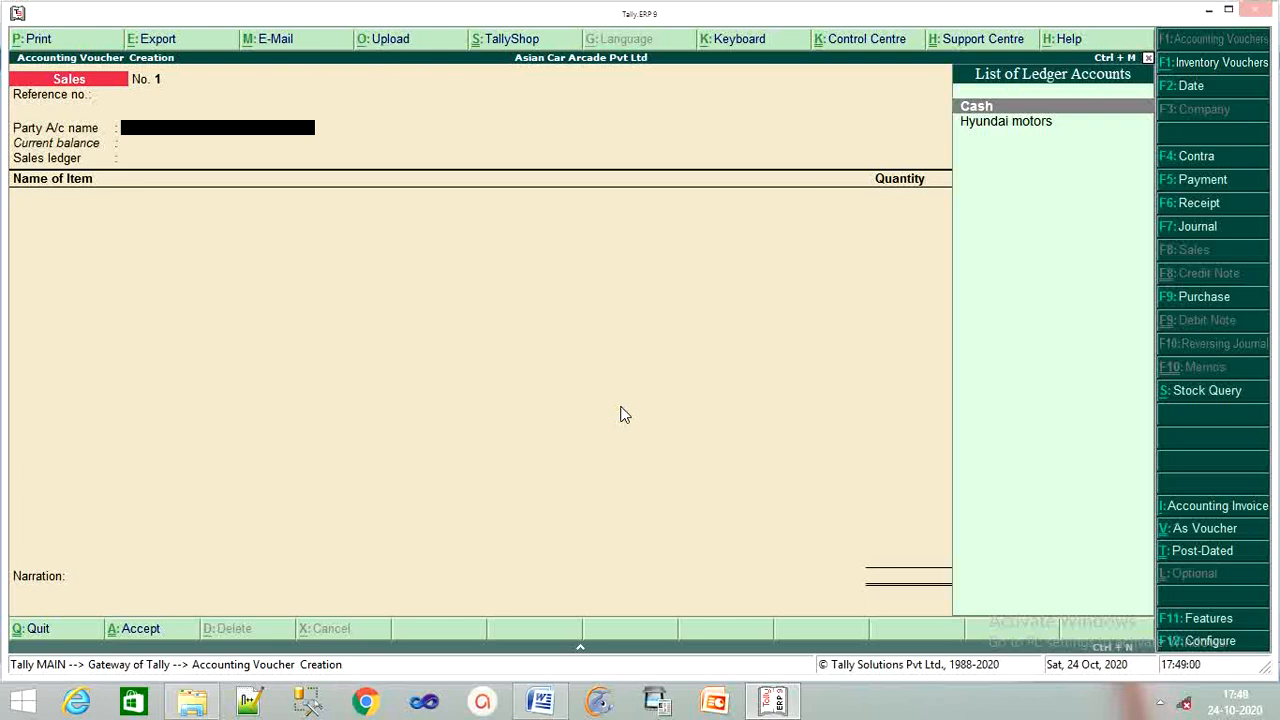
key(alt+c)
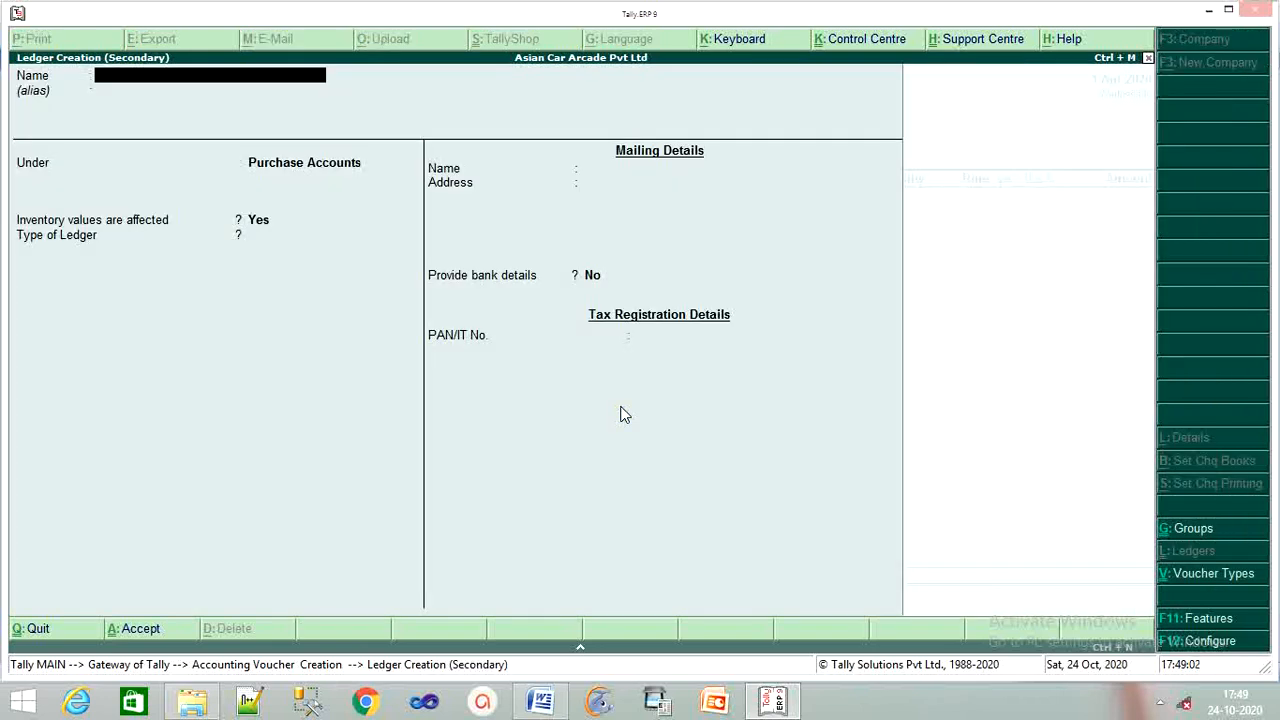
text(Patel Motars)
key(Return)
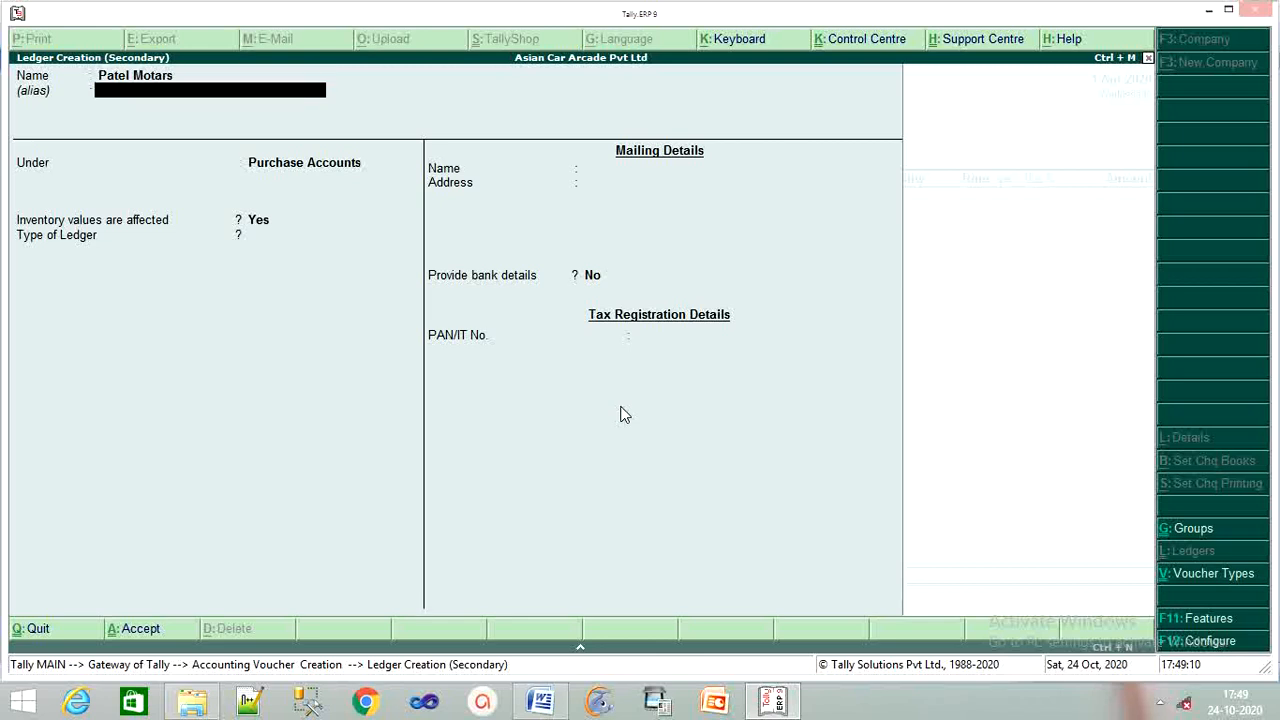
Put Patel Motars under Sundry Debtors, save the ledger and accept its party details.
key(Return)
text(S)
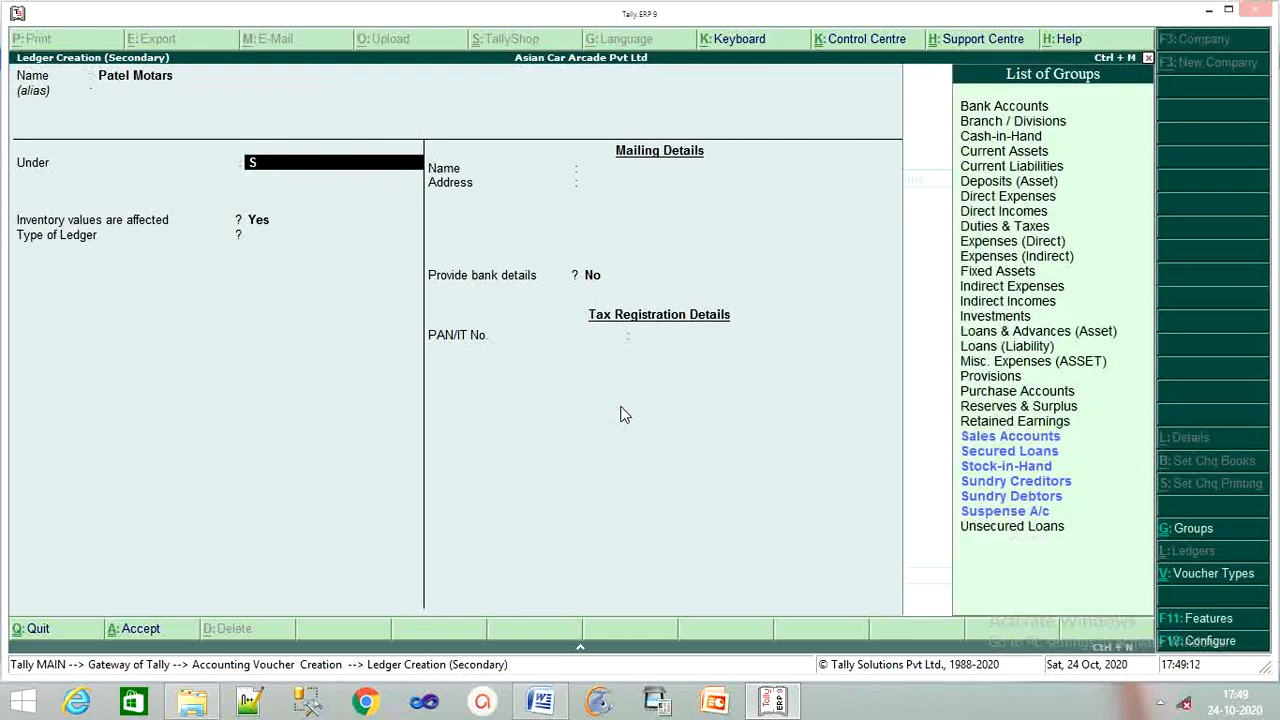
text(u)
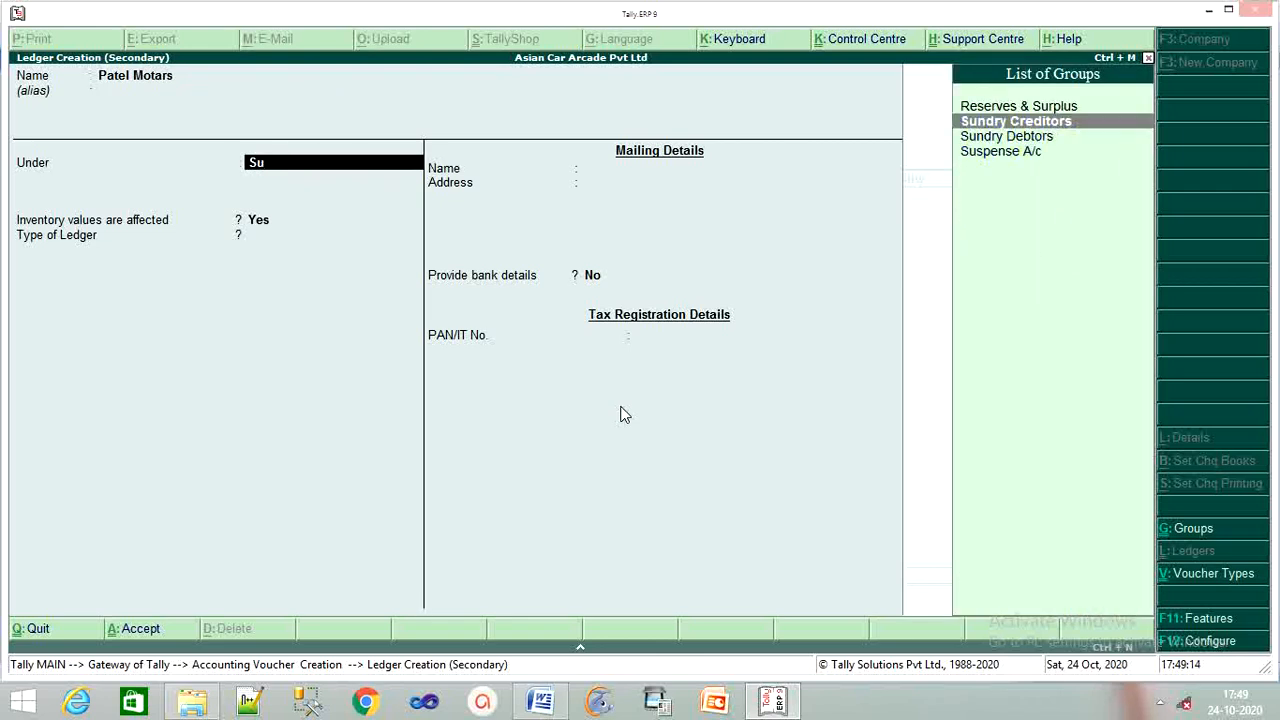
key(Down)
key(Return)
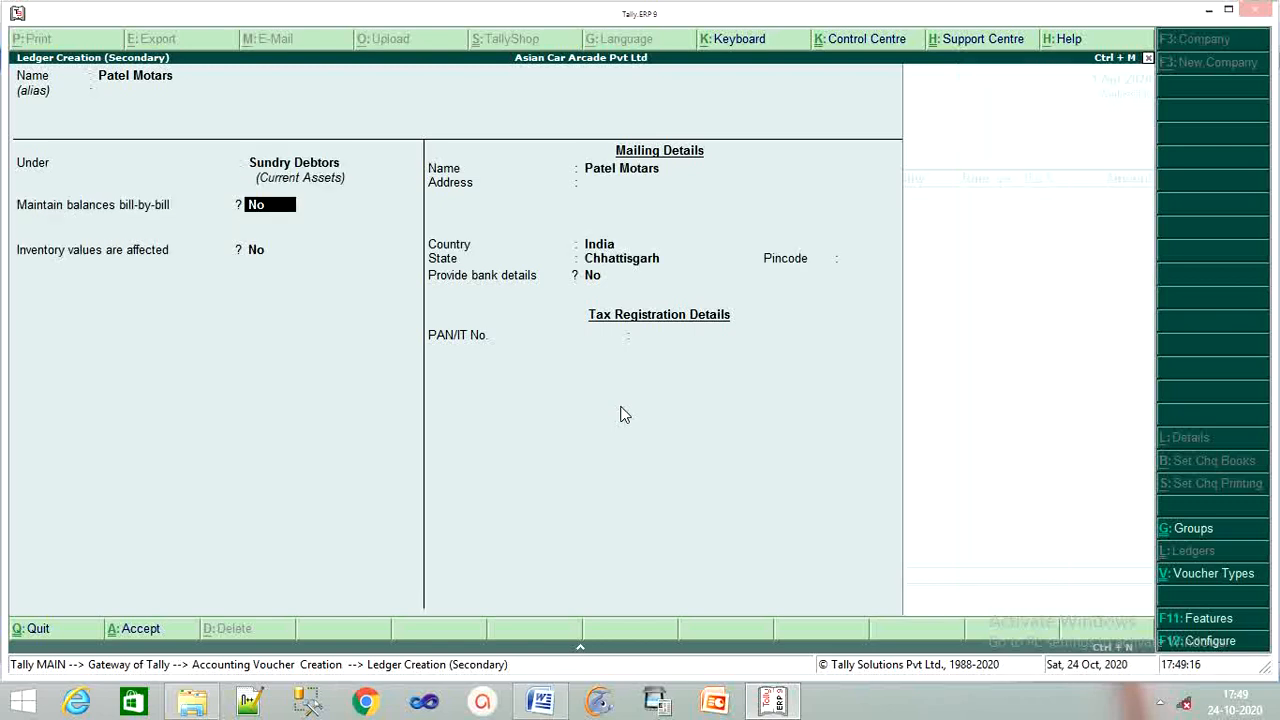
key(Return)
key(Return)
key(Return)
key(Return)
key(Return)
key(Return)
key(Return)
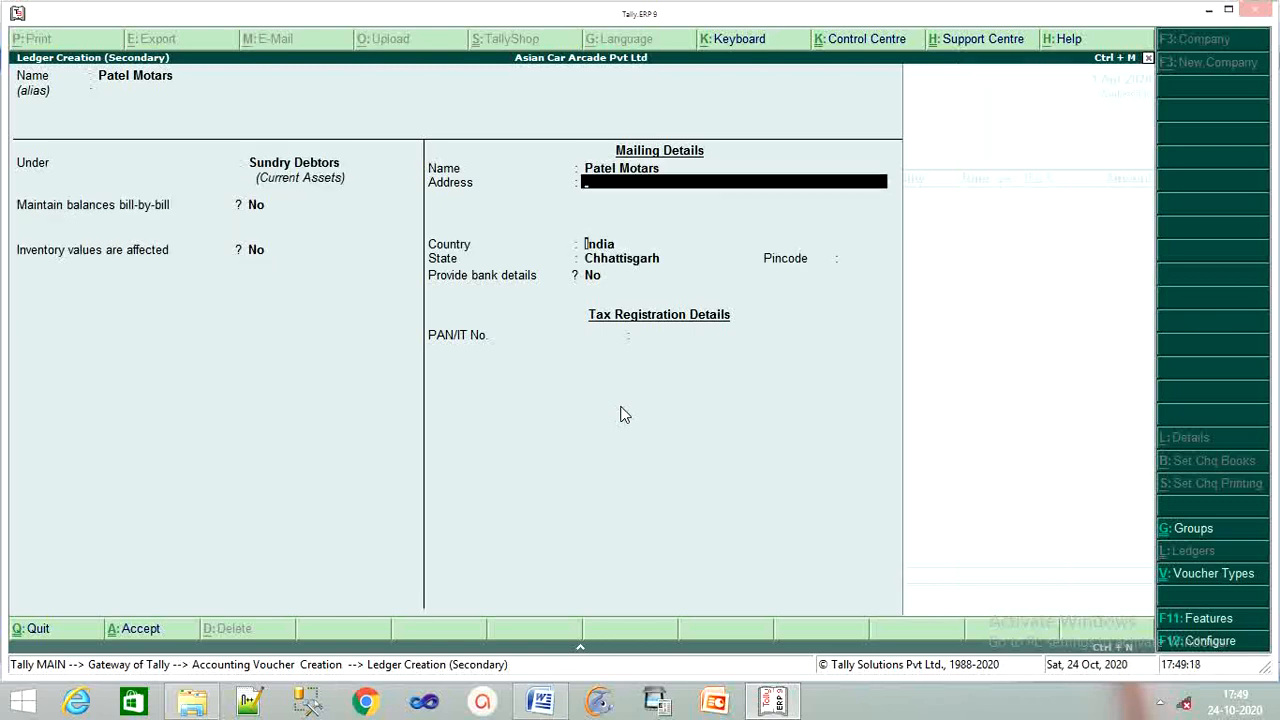
key(Return)
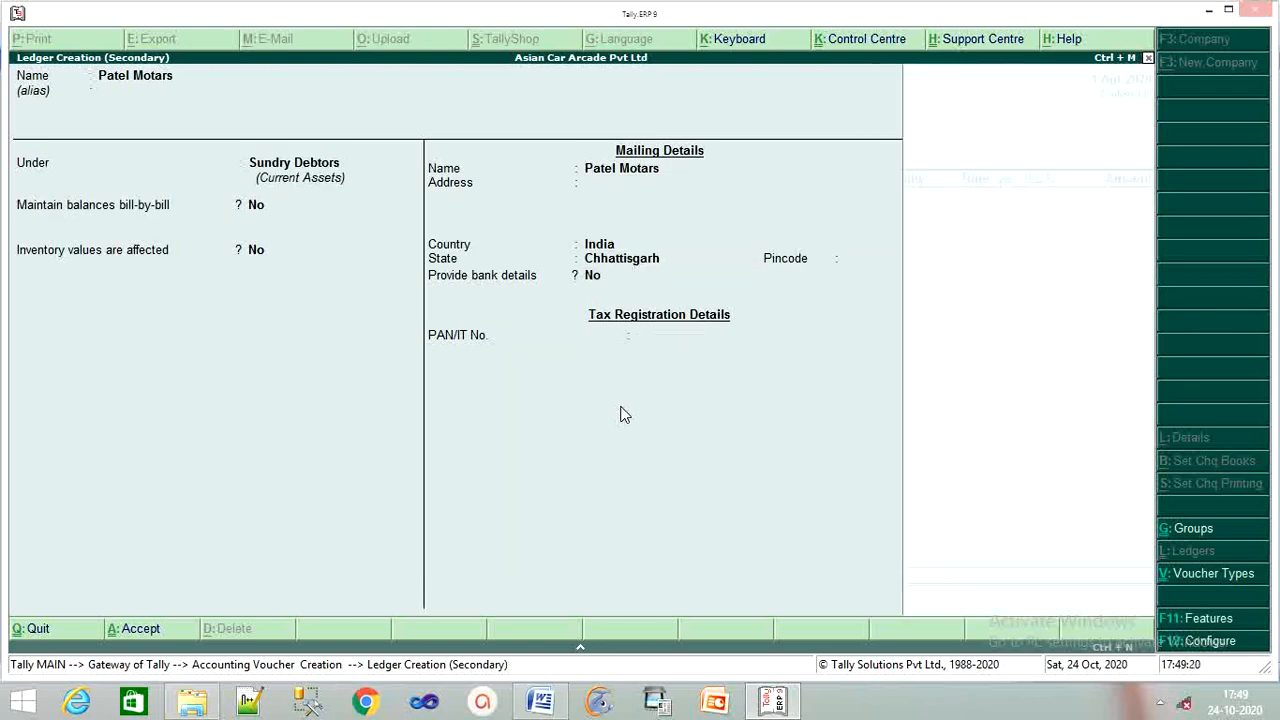
key(Return)
key(Return)
key(Return)
key(Return)
key(Return)
key(Return)
key(Return)
key(Return)
key(Return)
key(Return)
key(Return)
key(Return)
key(Return)
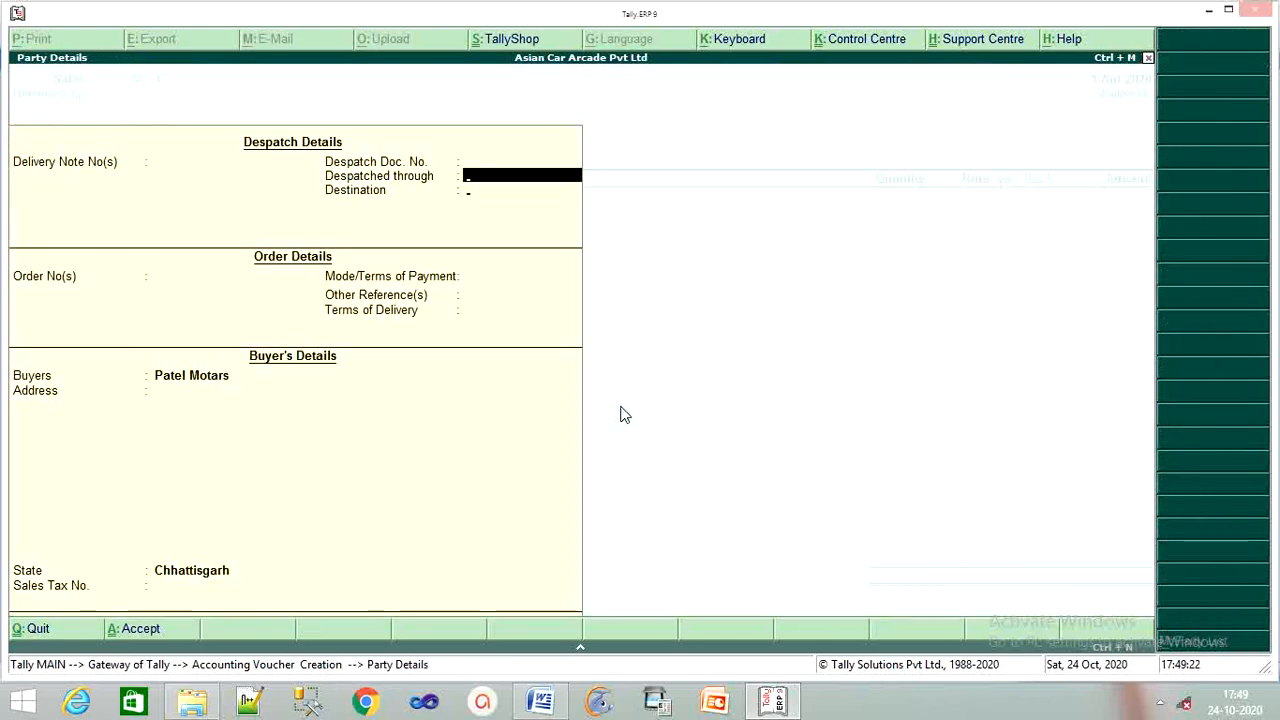
key(Return)
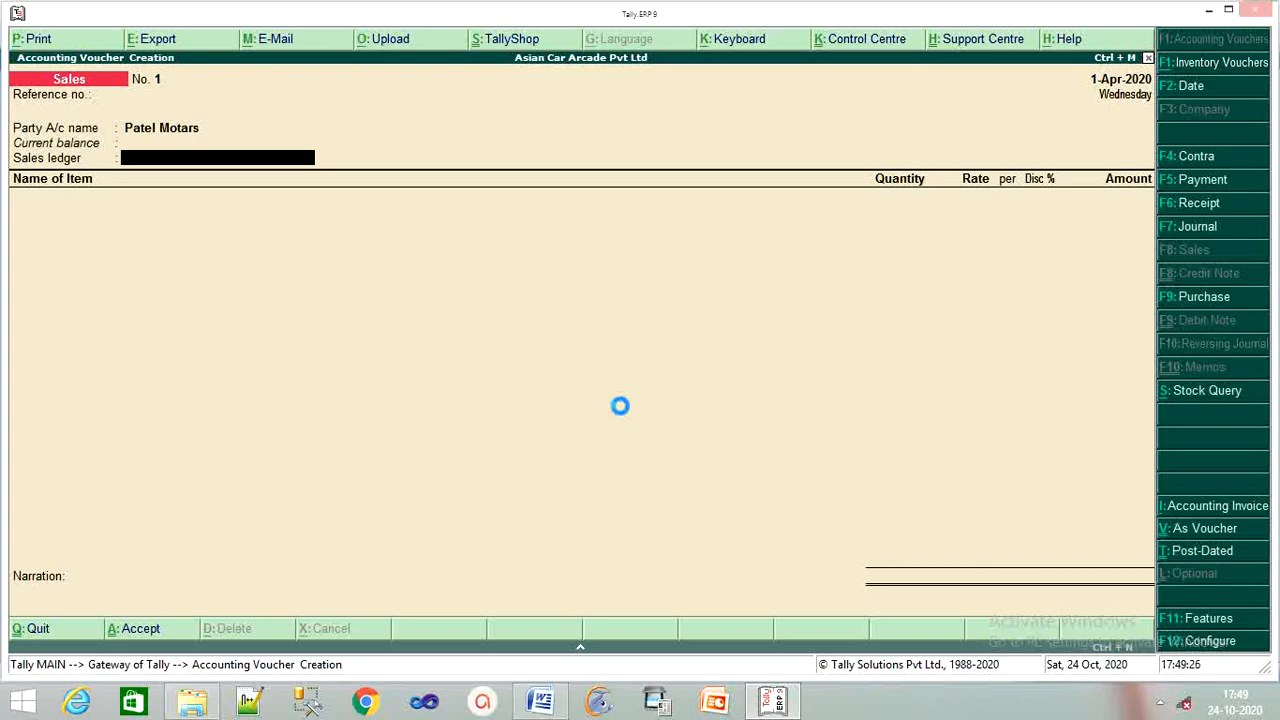
Create a ledger named Sales under Sales Accounts as the voucher's sales ledger.
key(alt+c)
text(Sales)
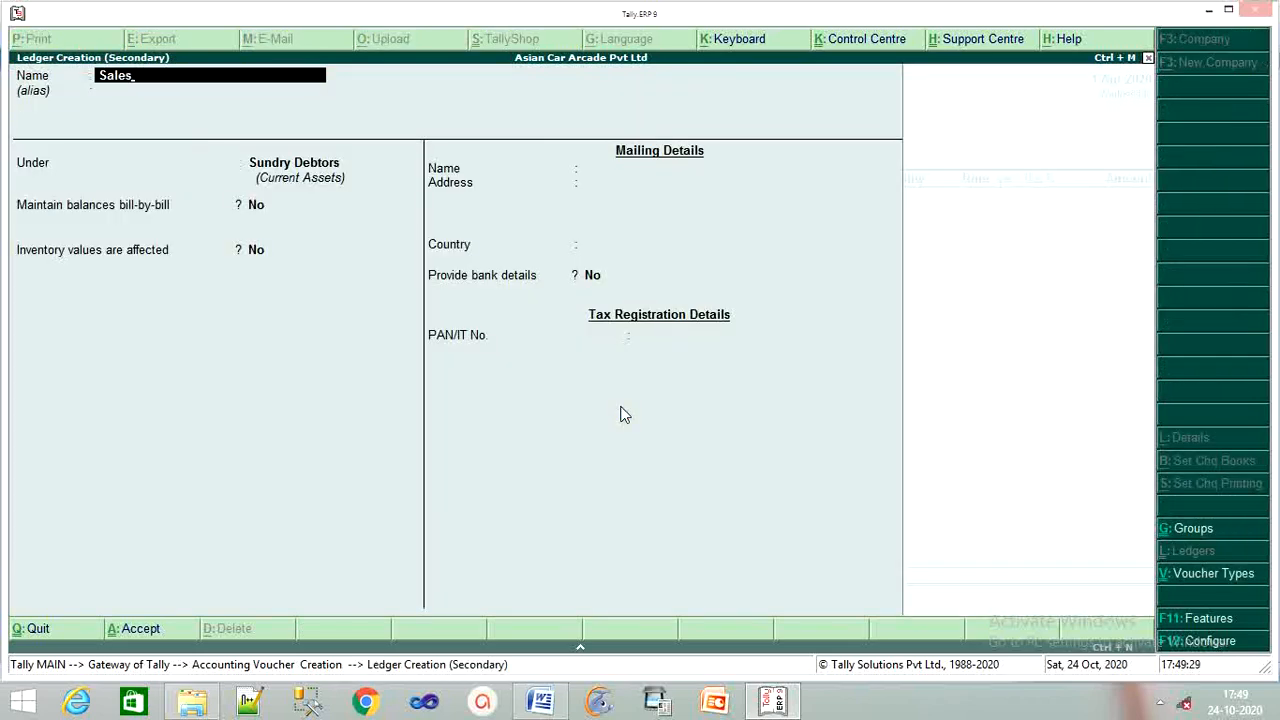
key(Return)
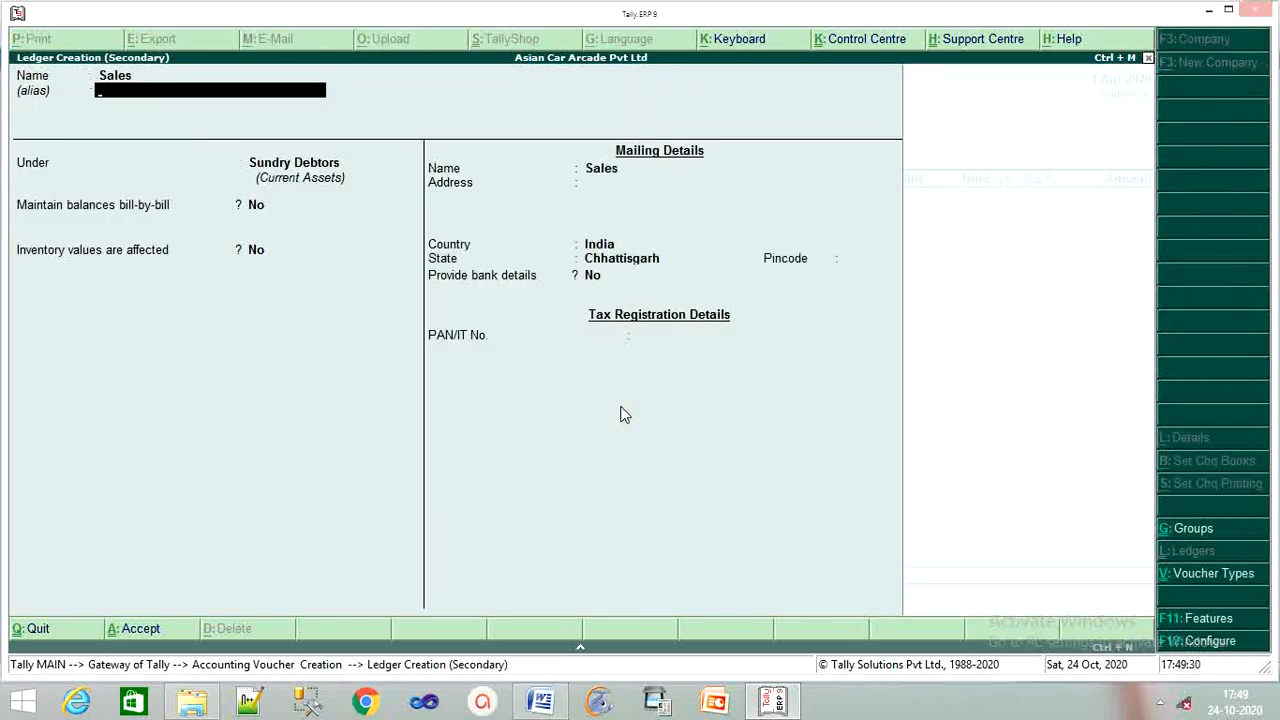
key(Return)
text(Sa)
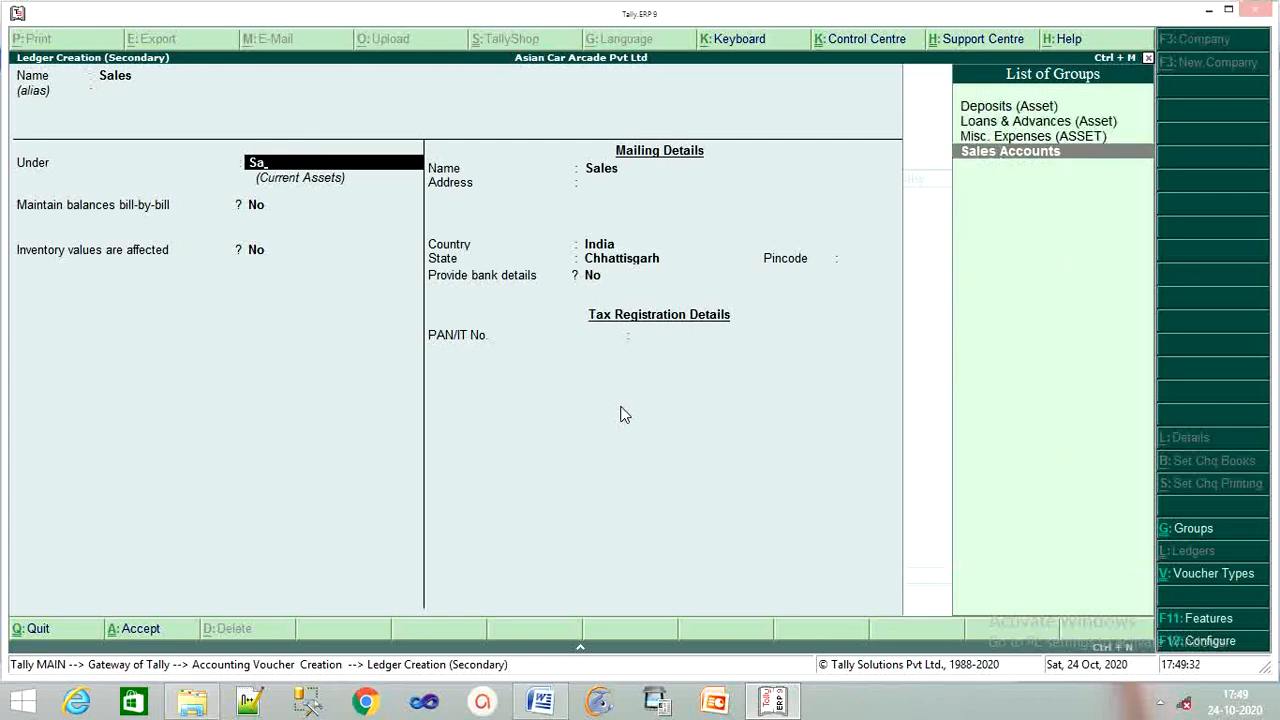
key(Return)
key(Return)
key(Return)
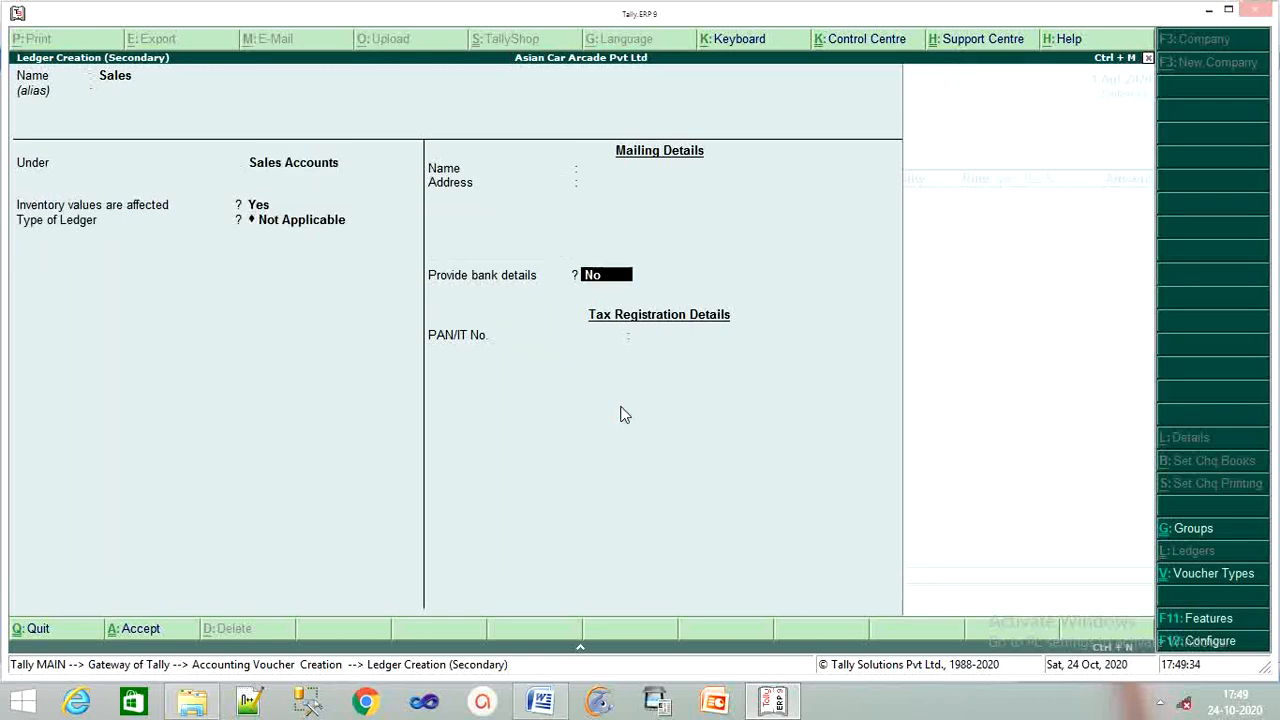
key(Return)
key(Return)
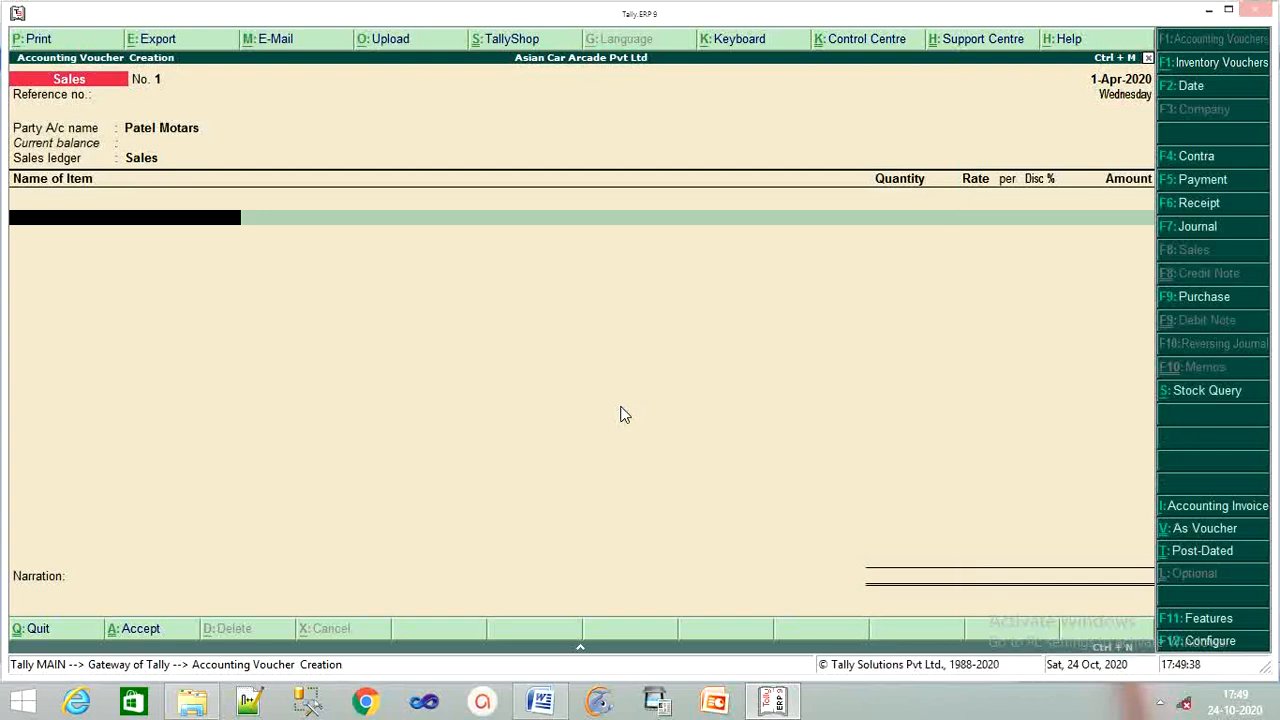
Choose Zen as the item sold from the Mumbai godown, checking the sale details in Word.
text(Z)
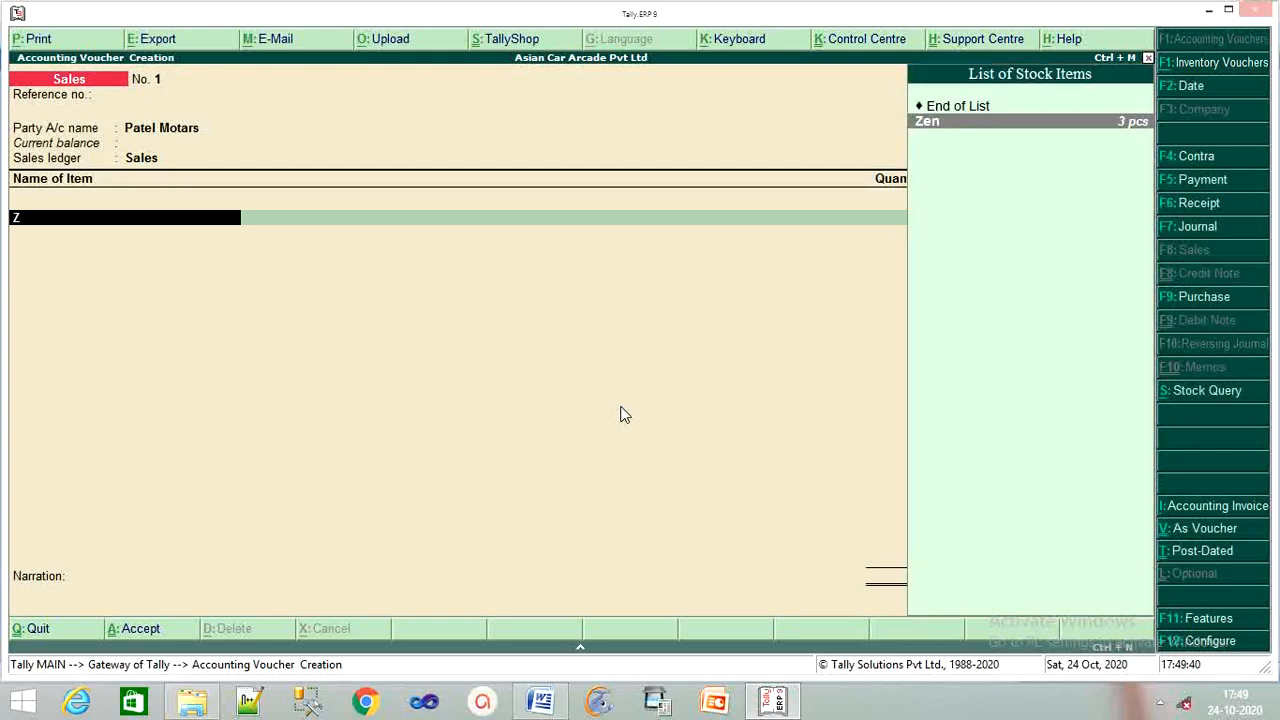
key(Return)
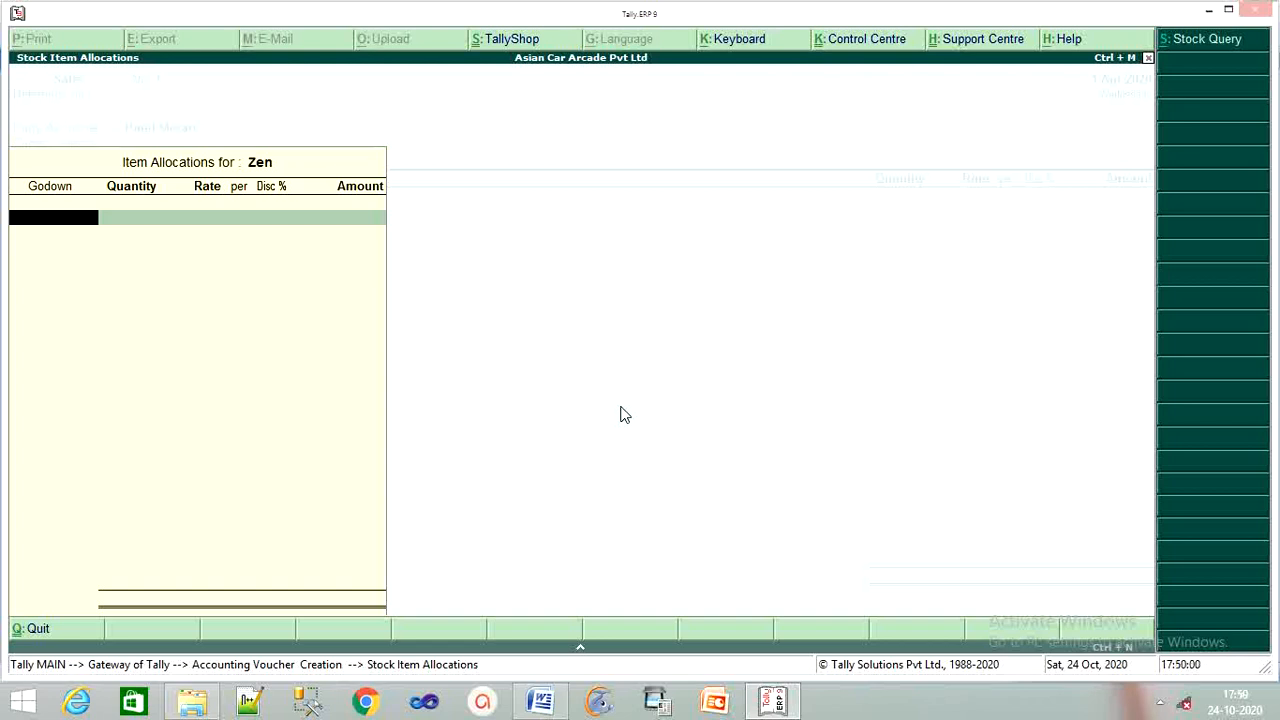
text(M)
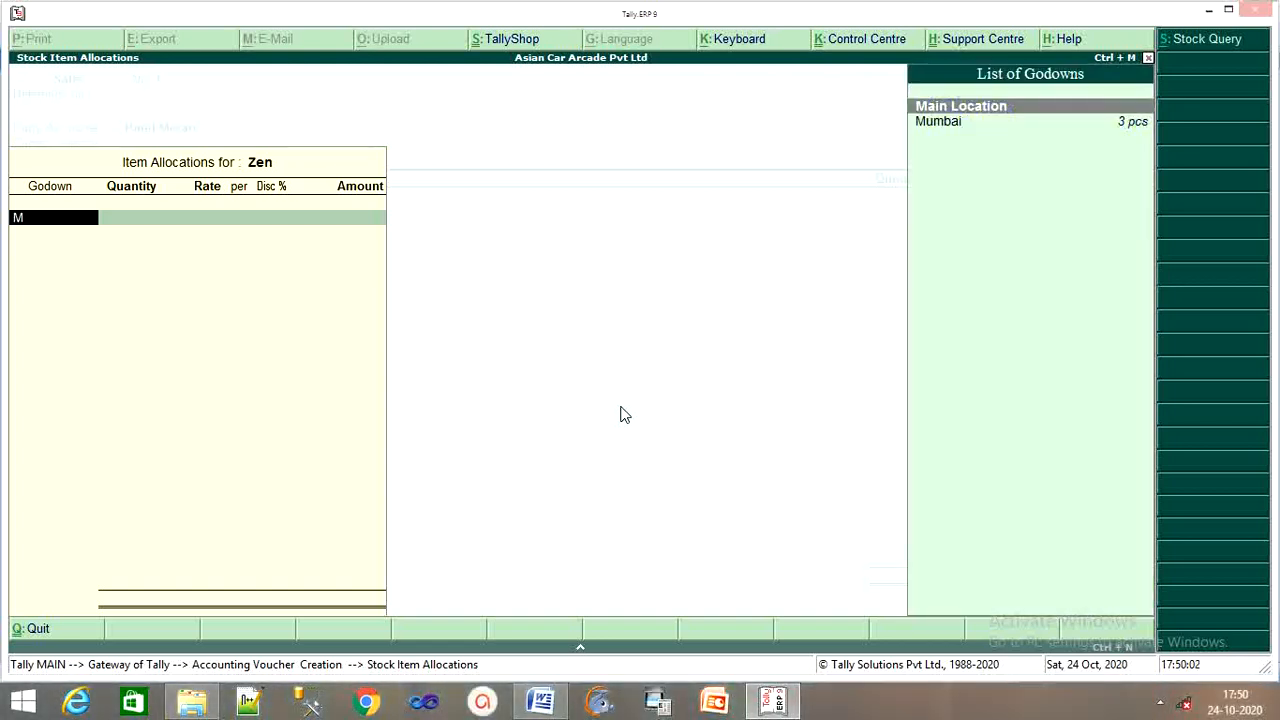
key(Down)
key(Return)
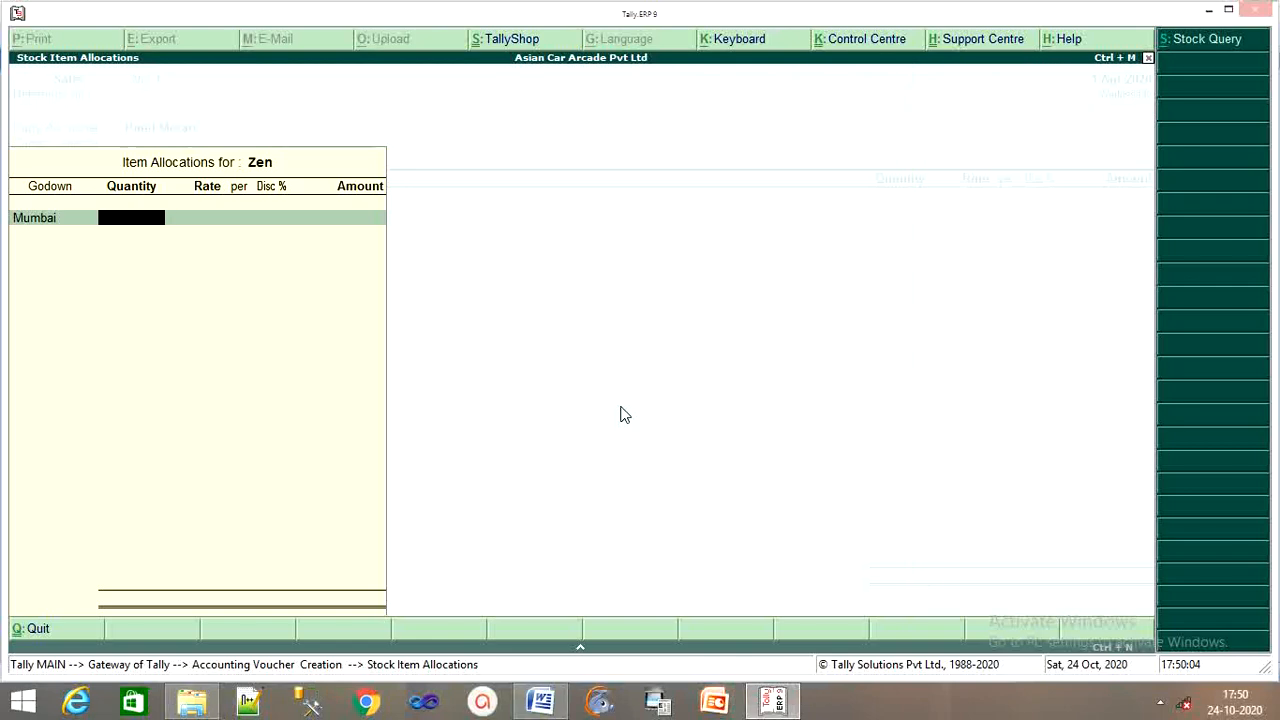
click(540, 701)
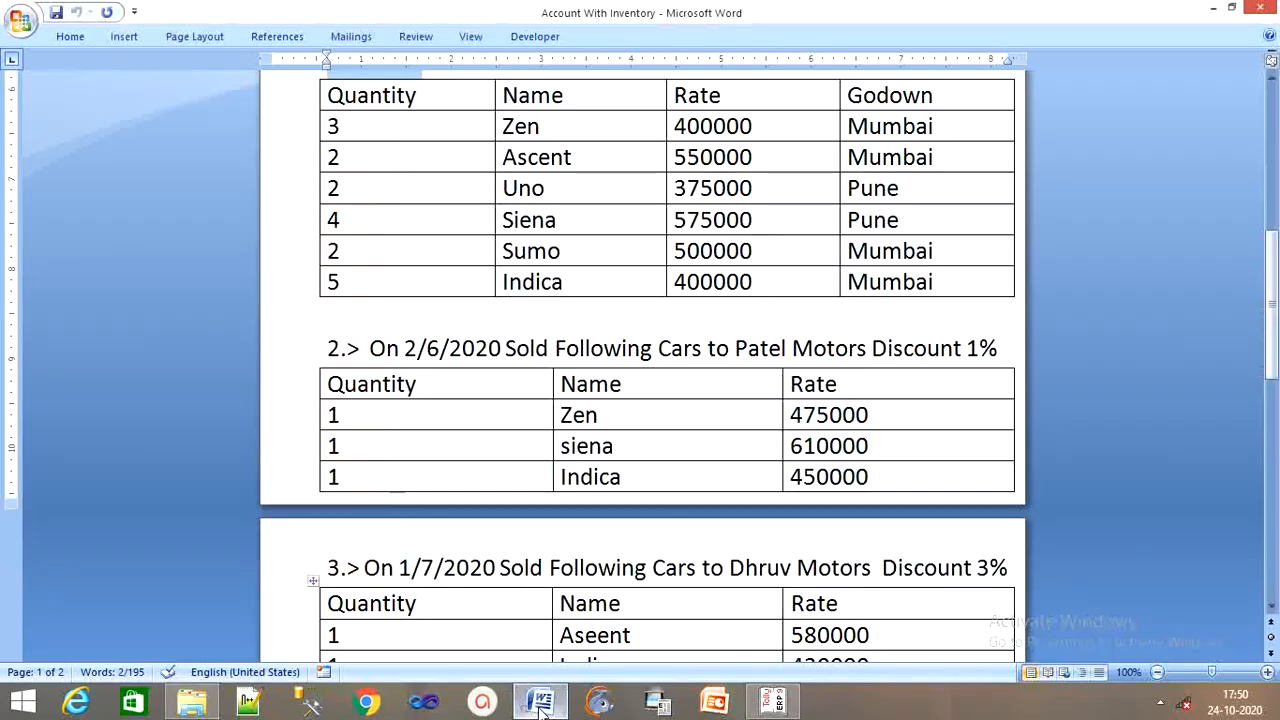
scroll(588, 238, up, 1)
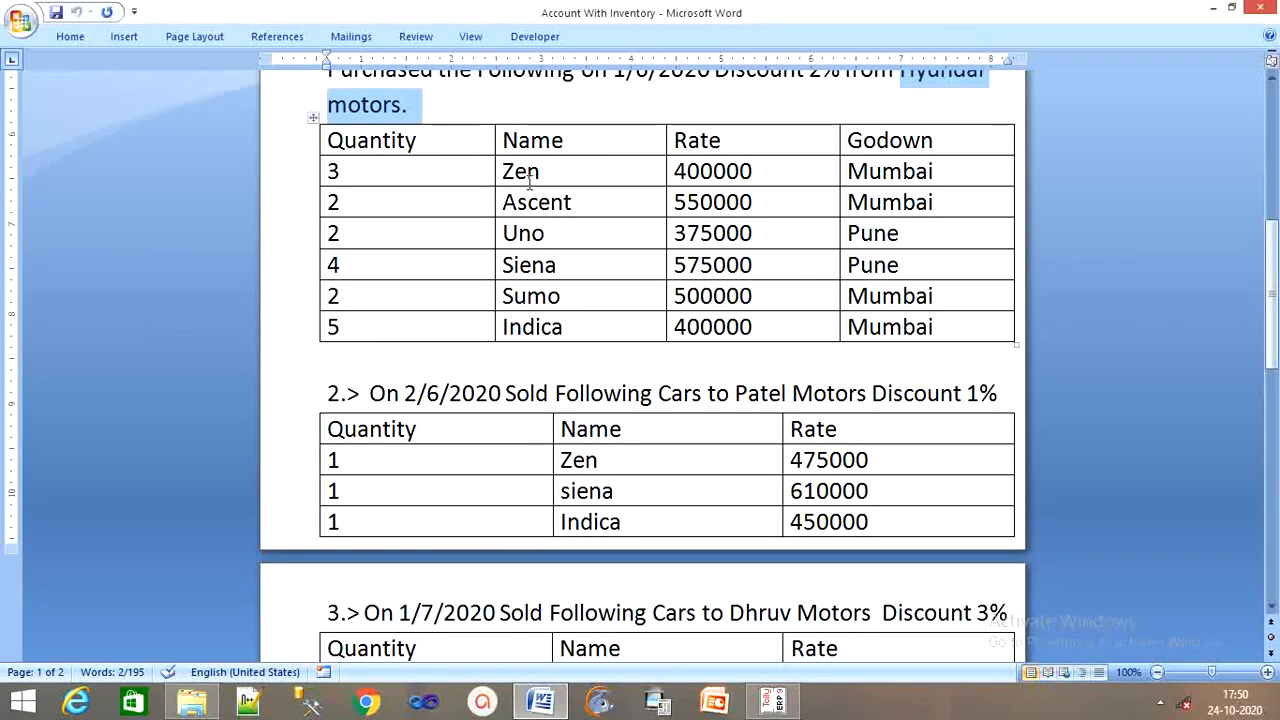
click(773, 701)
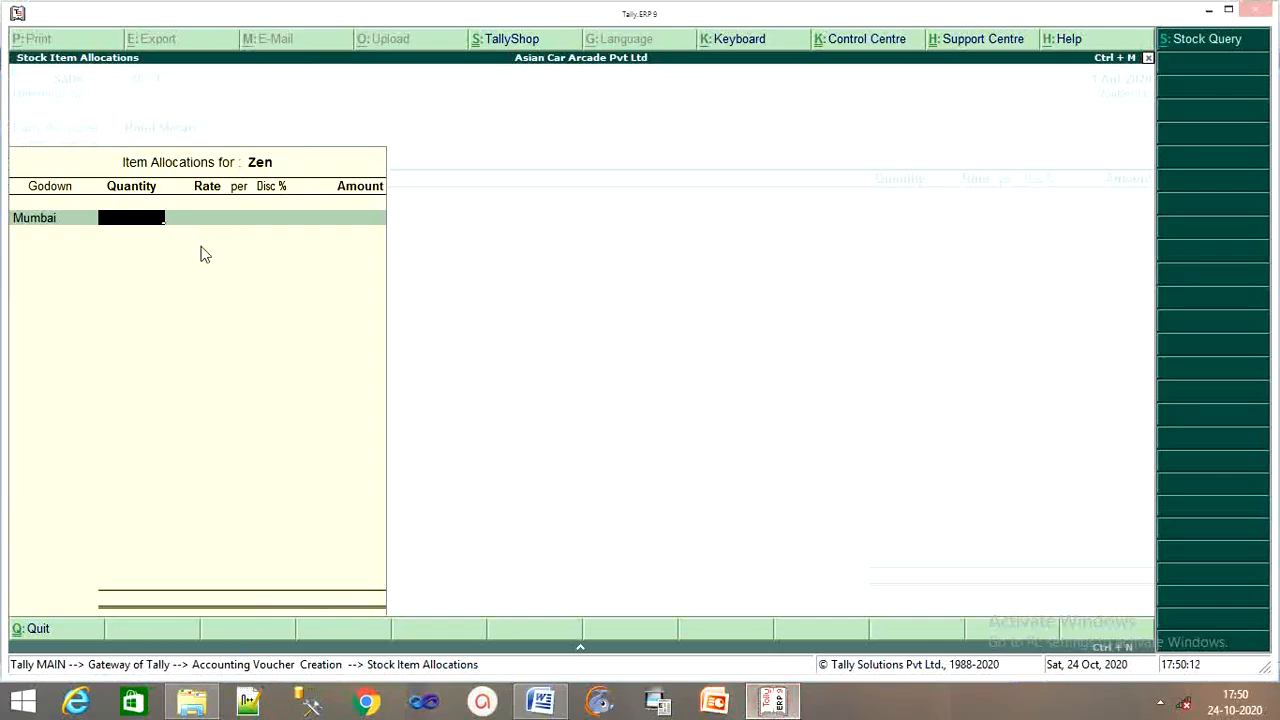
Enter 1 pcs of Zen at 4,75,000 with a 1% discount.
text(1)
key(Return)
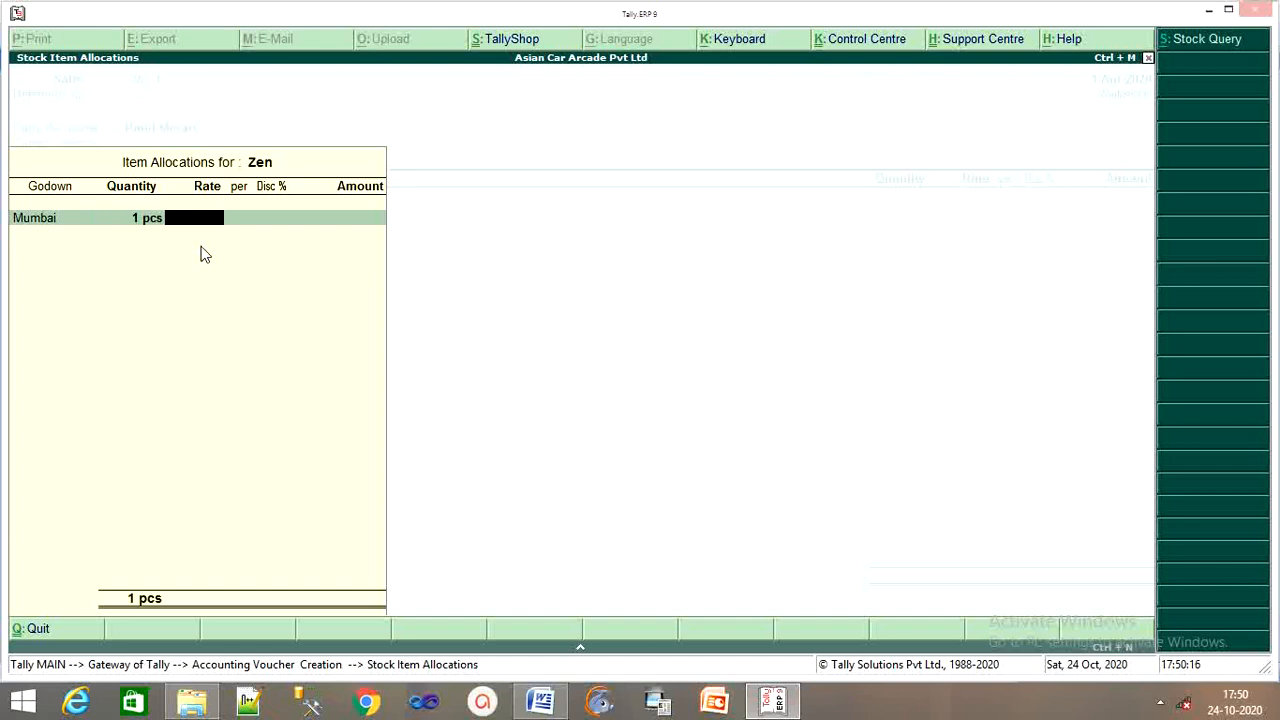
text(4,75,)
text(000)
key(Return)
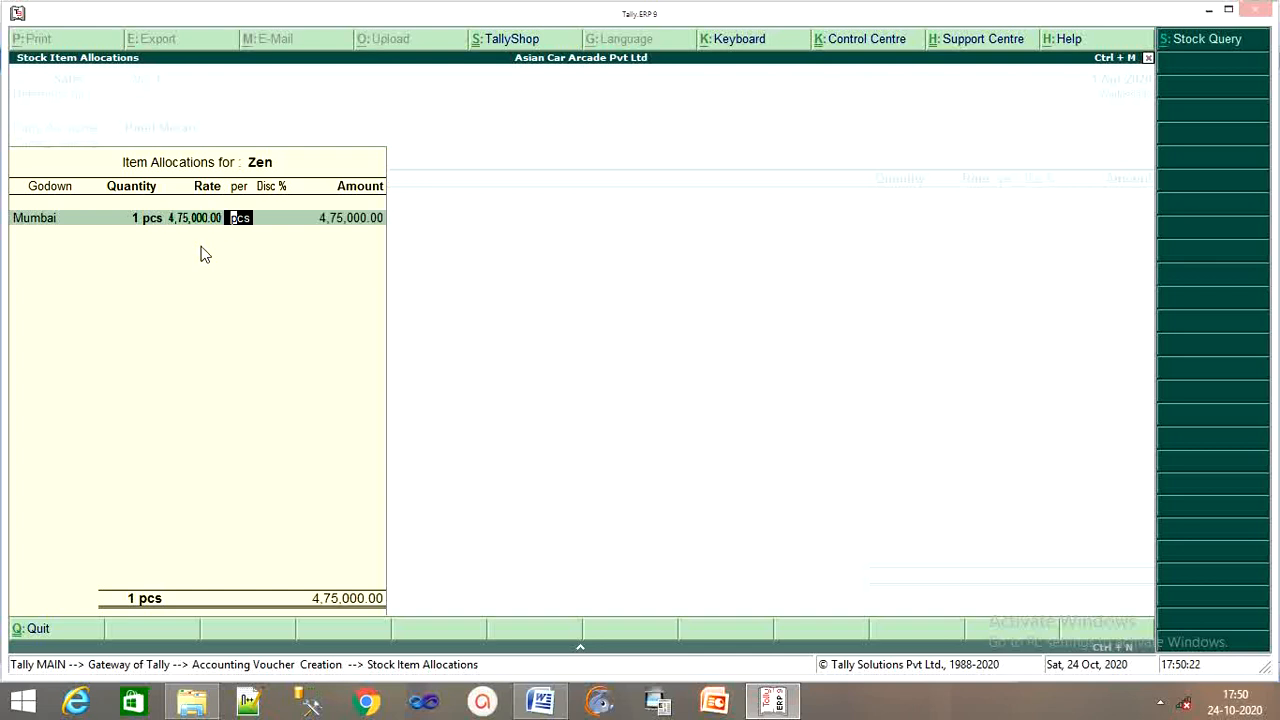
key(Return)
text(1)
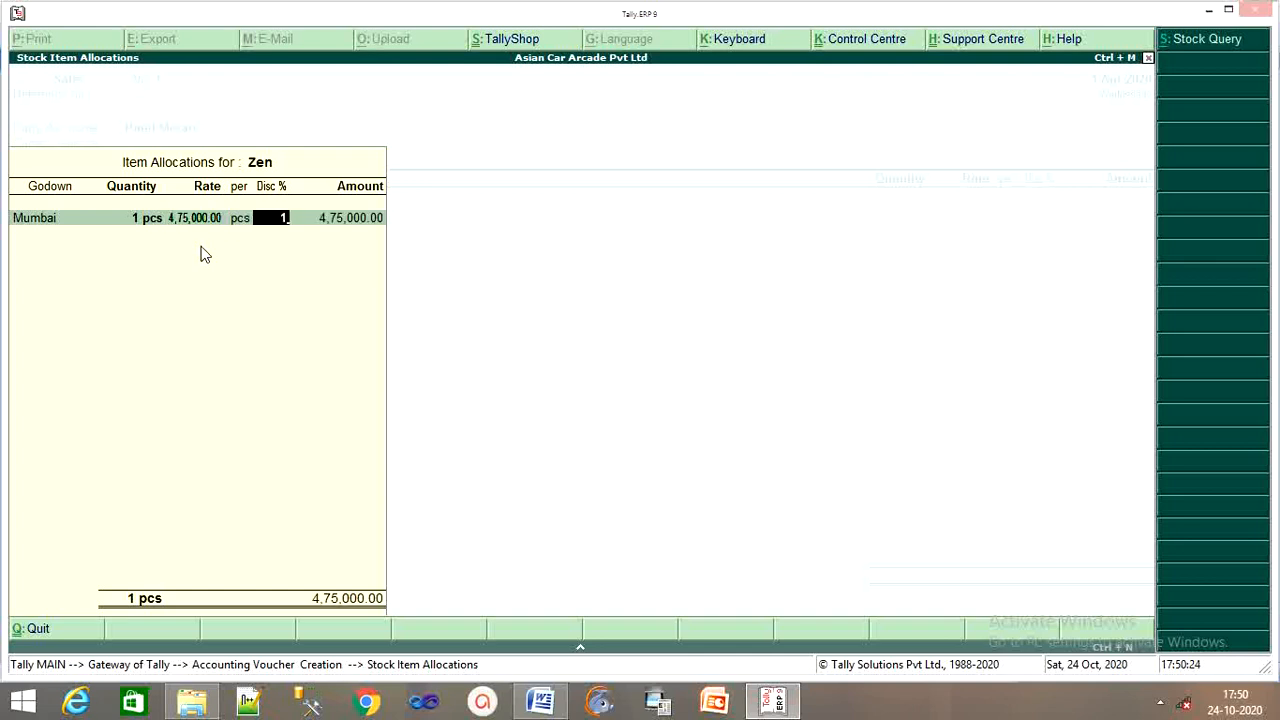
key(Return)
key(Return)
key(Return)
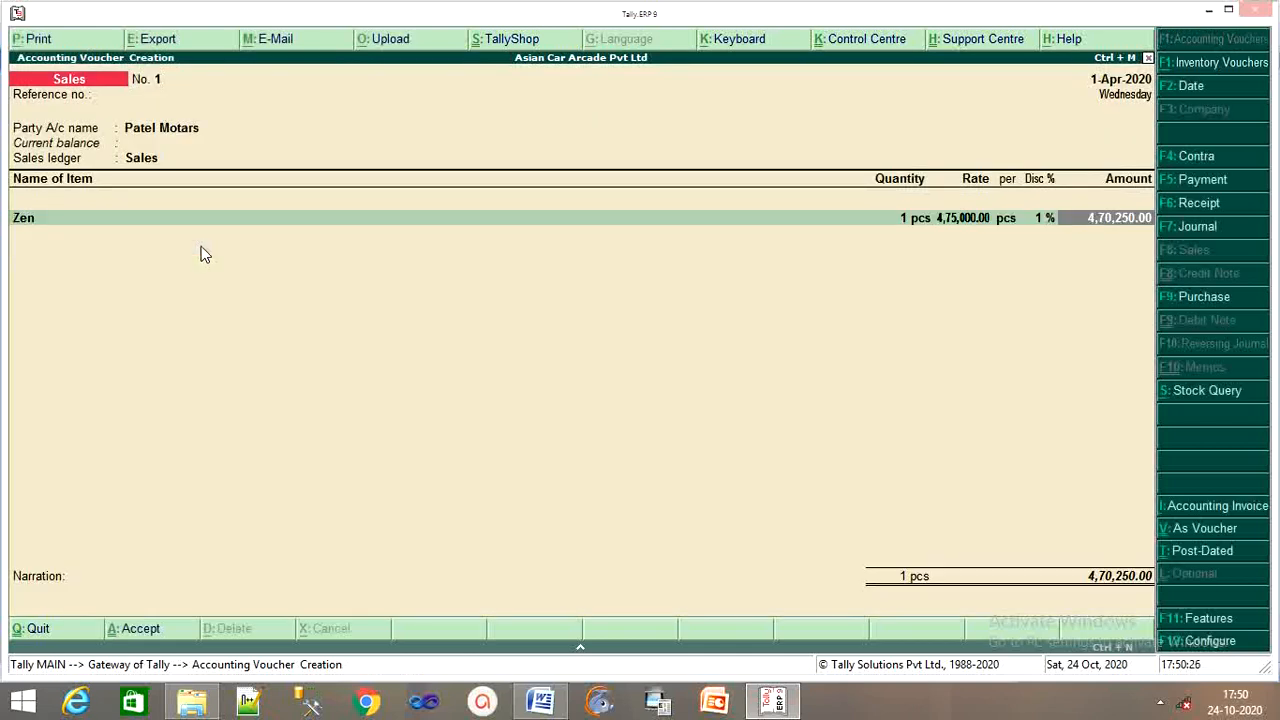
key(Return)
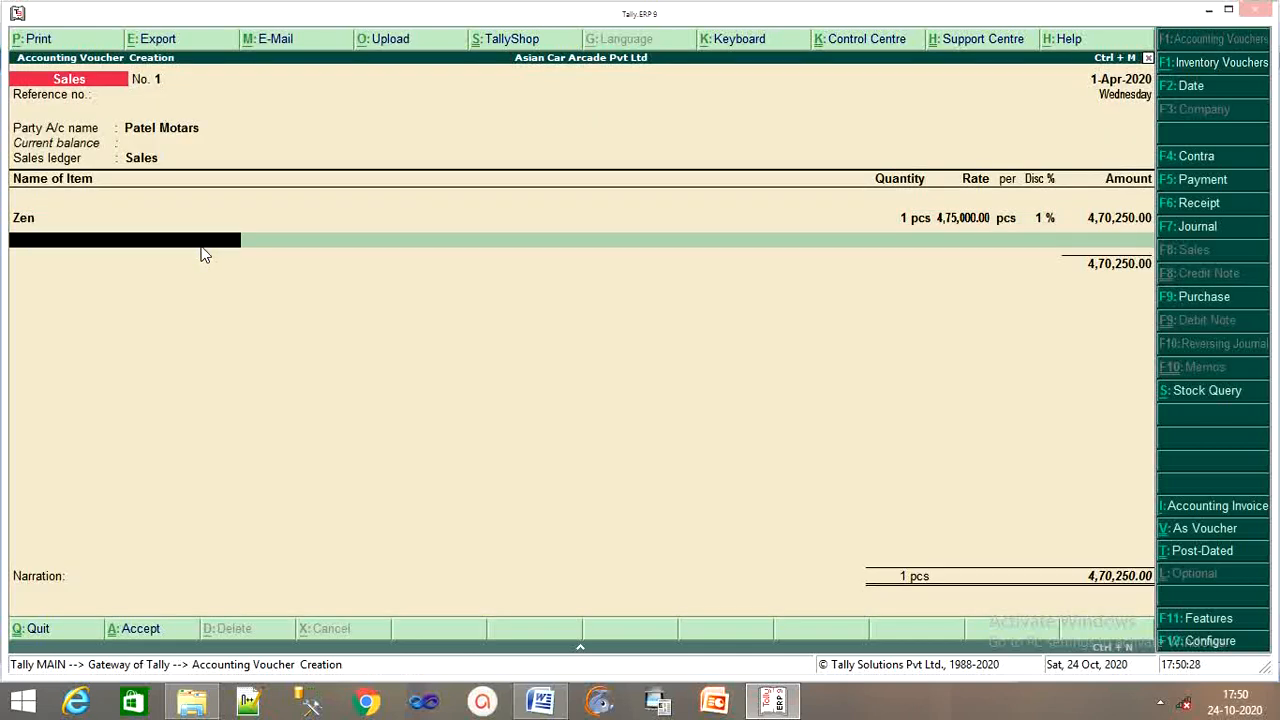
Choose Siena as the next item from the Pune godown, checking its details in Word.
text(S)
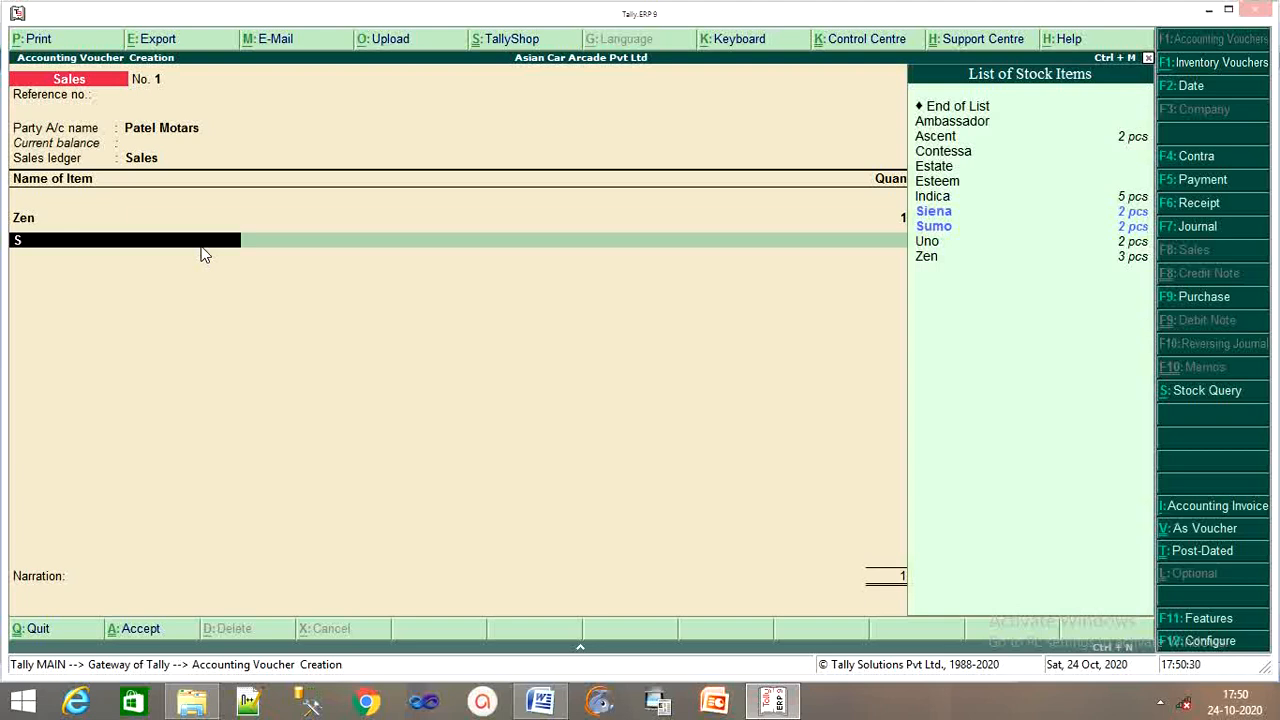
text(i)
key(Return)
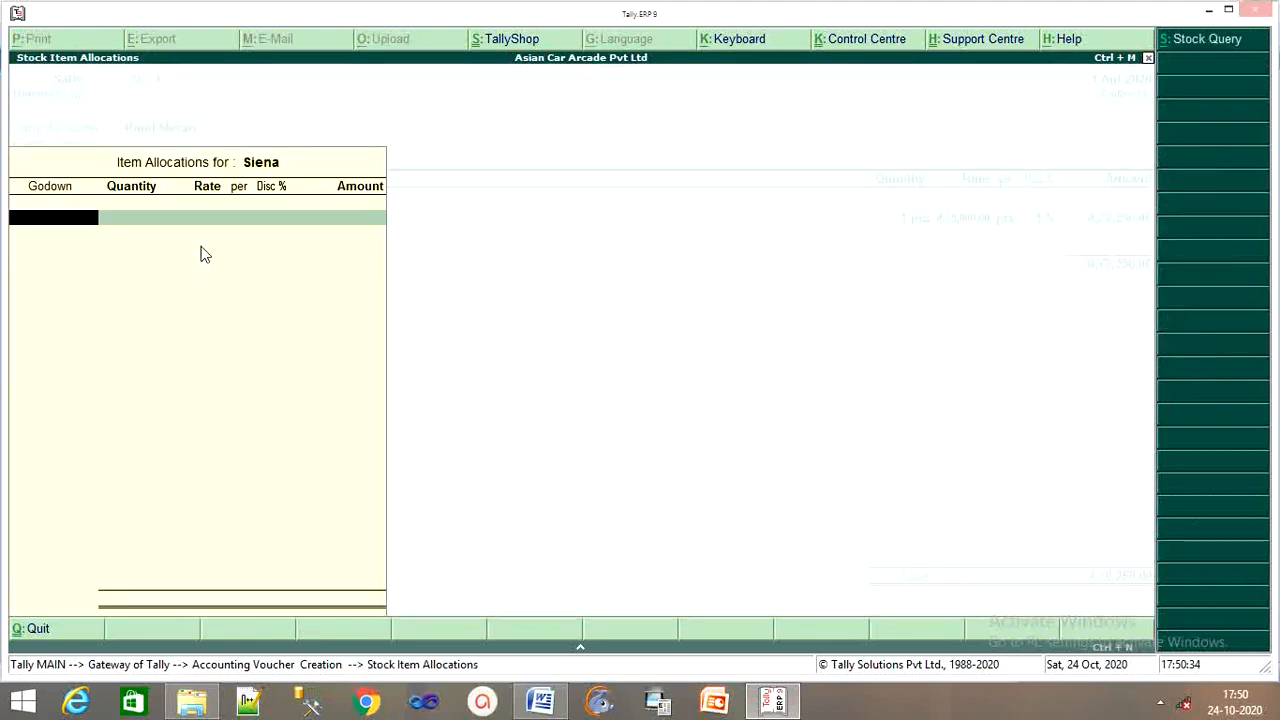
click(540, 700)
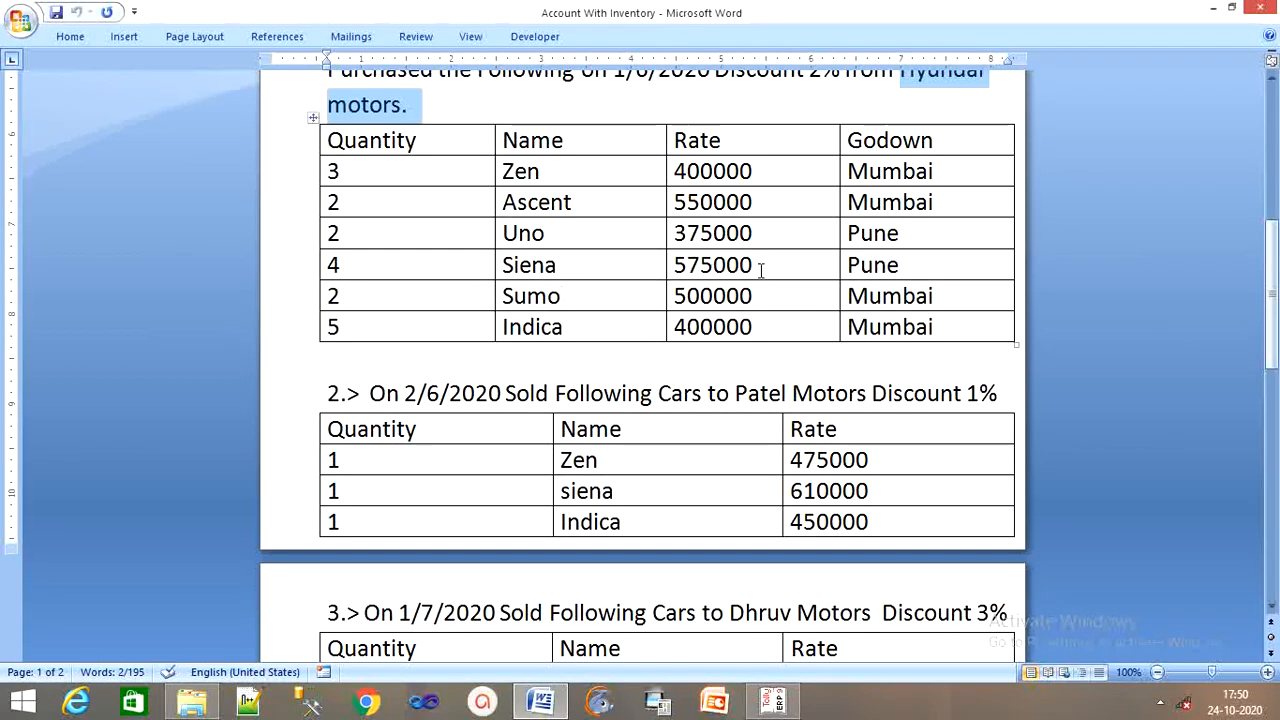
click(776, 700)
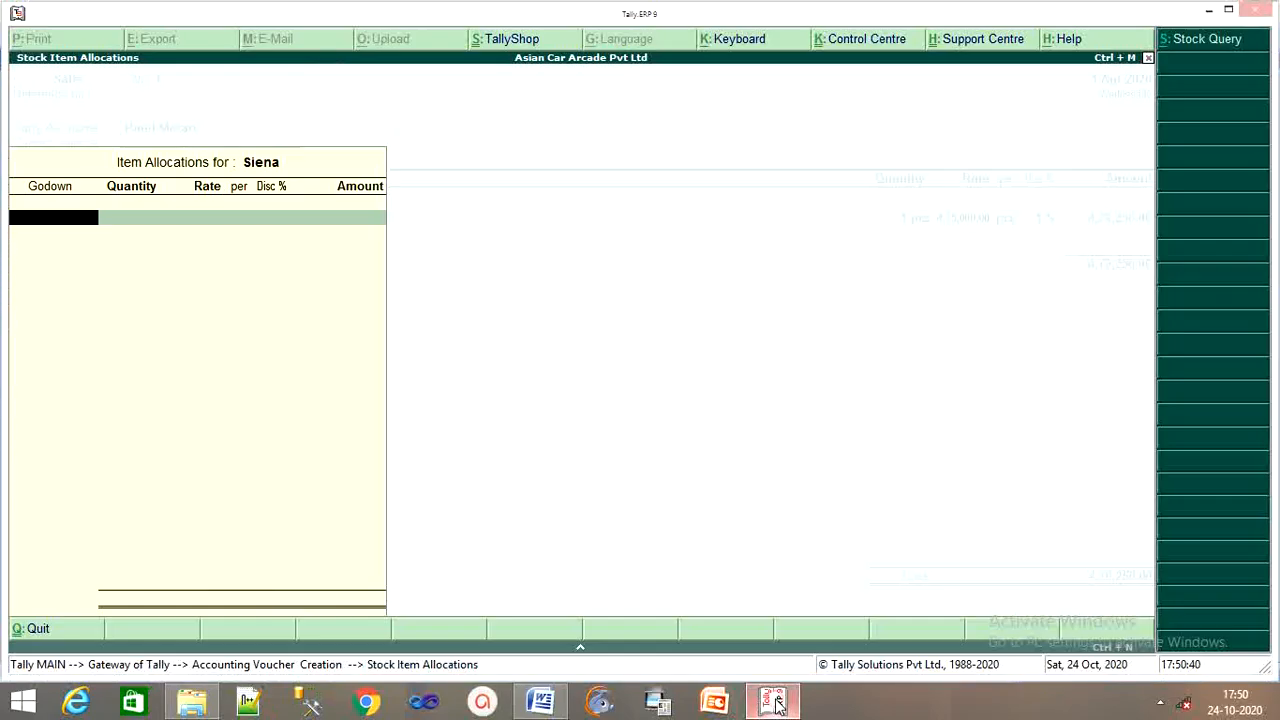
text(P)
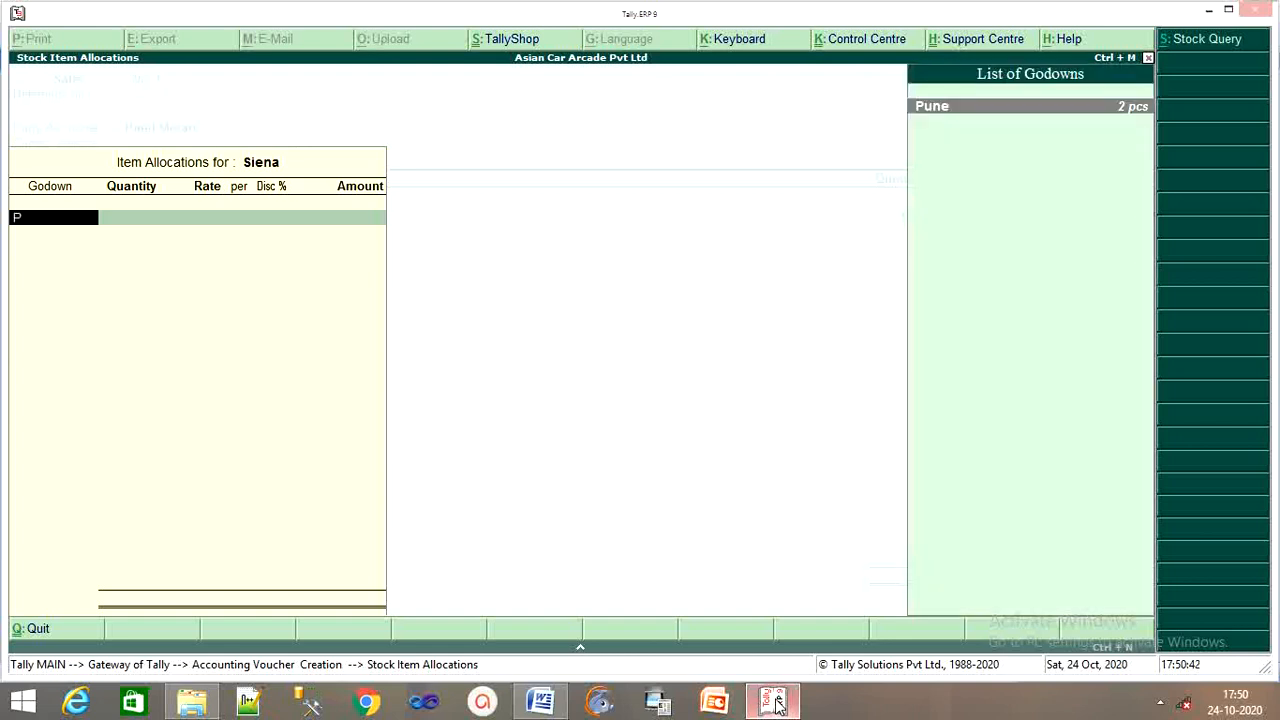
key(Return)
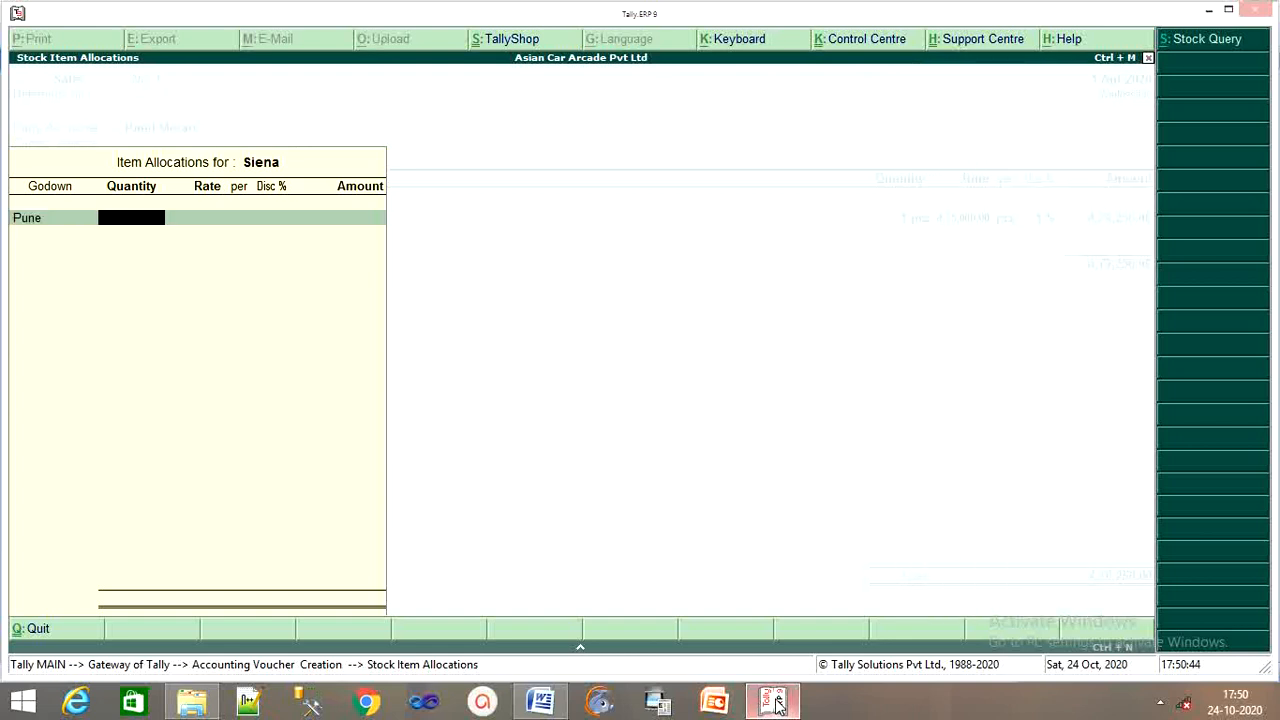
Enter 1 pcs of Siena at 6,10,000 with a 1% discount.
text(1)
key(Return)
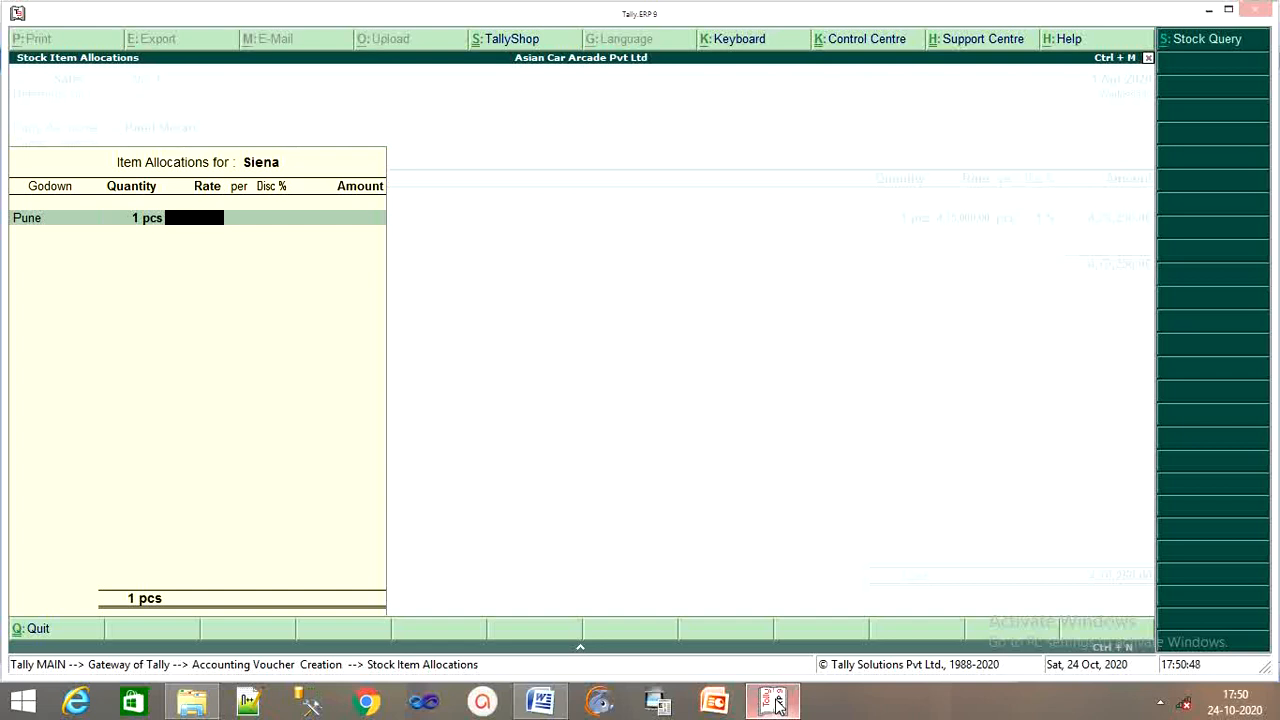
text(6,10,)
text(0000)
key(Return)
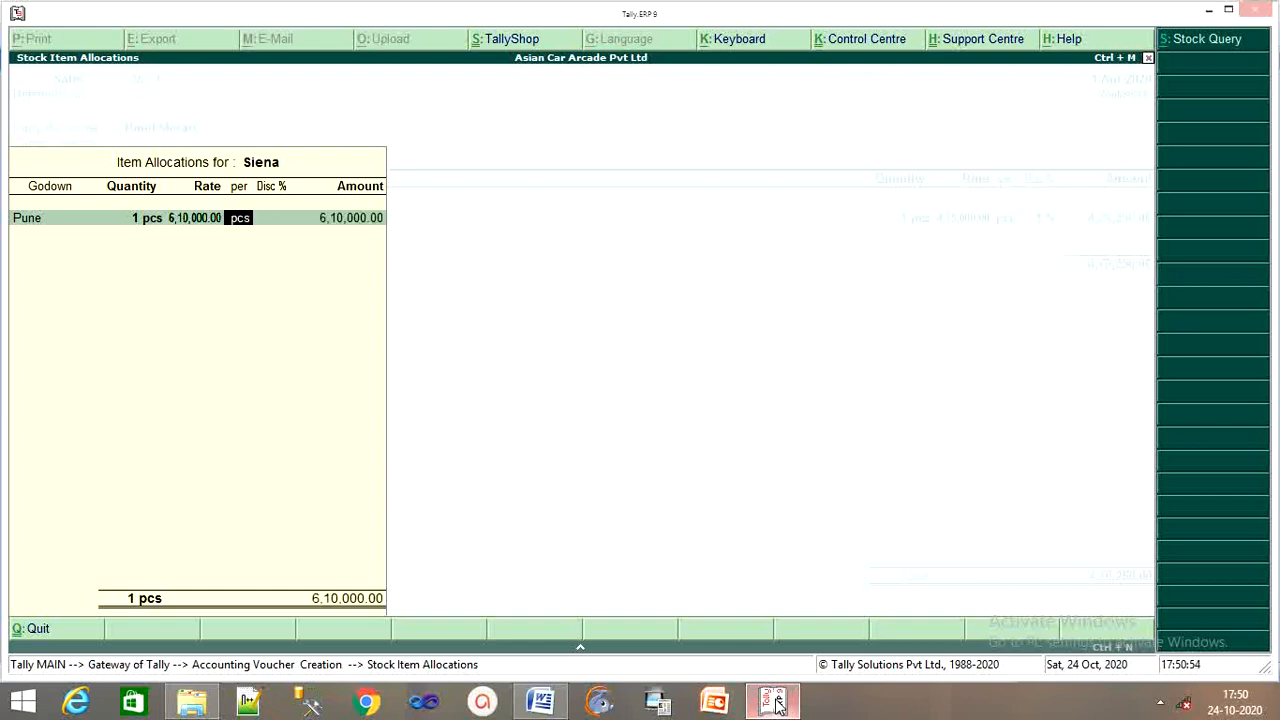
key(Return)
text(1)
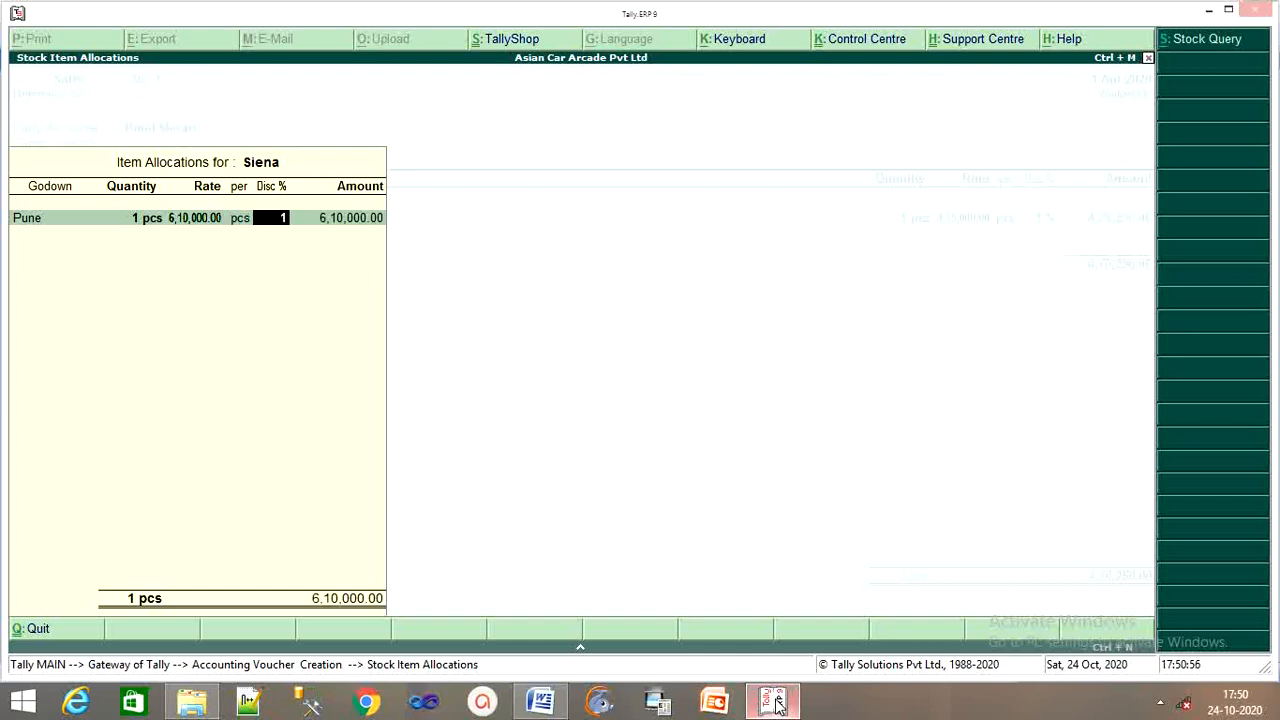
key(Return)
key(Return)
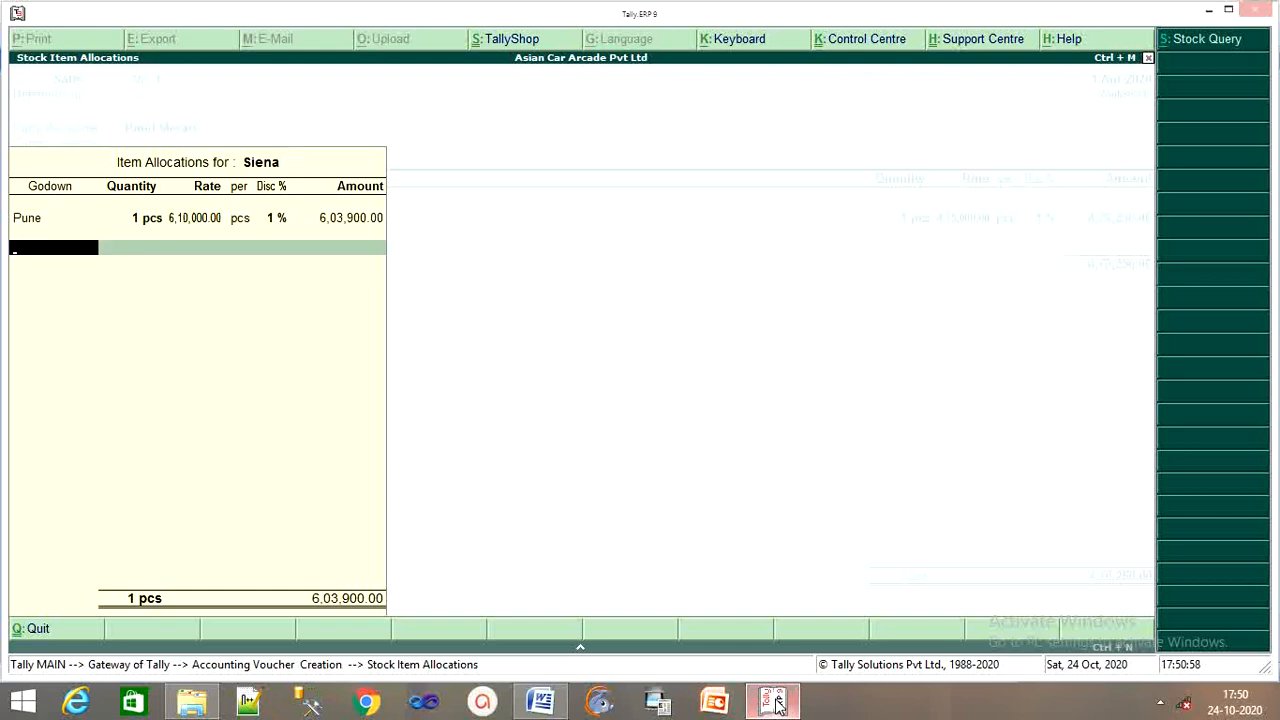
key(Return)
key(Return)
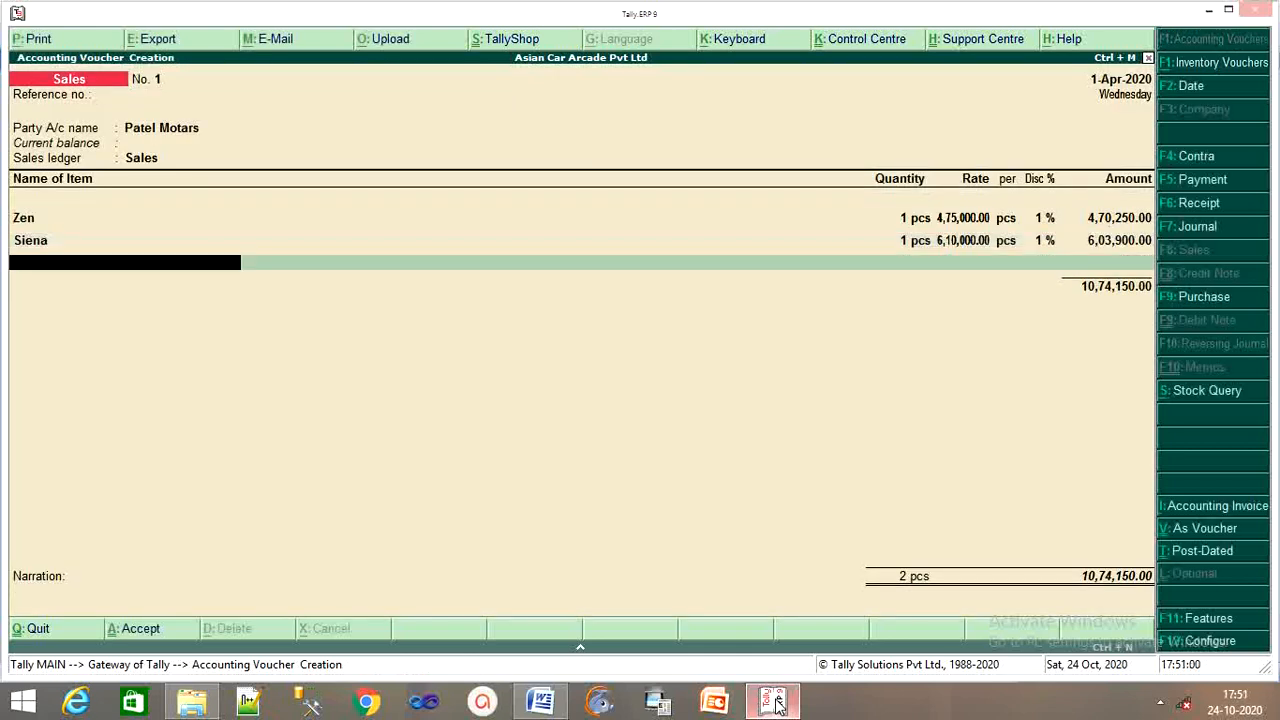
Add Indica from the Mumbai godown with a quantity of 1.
text(I)
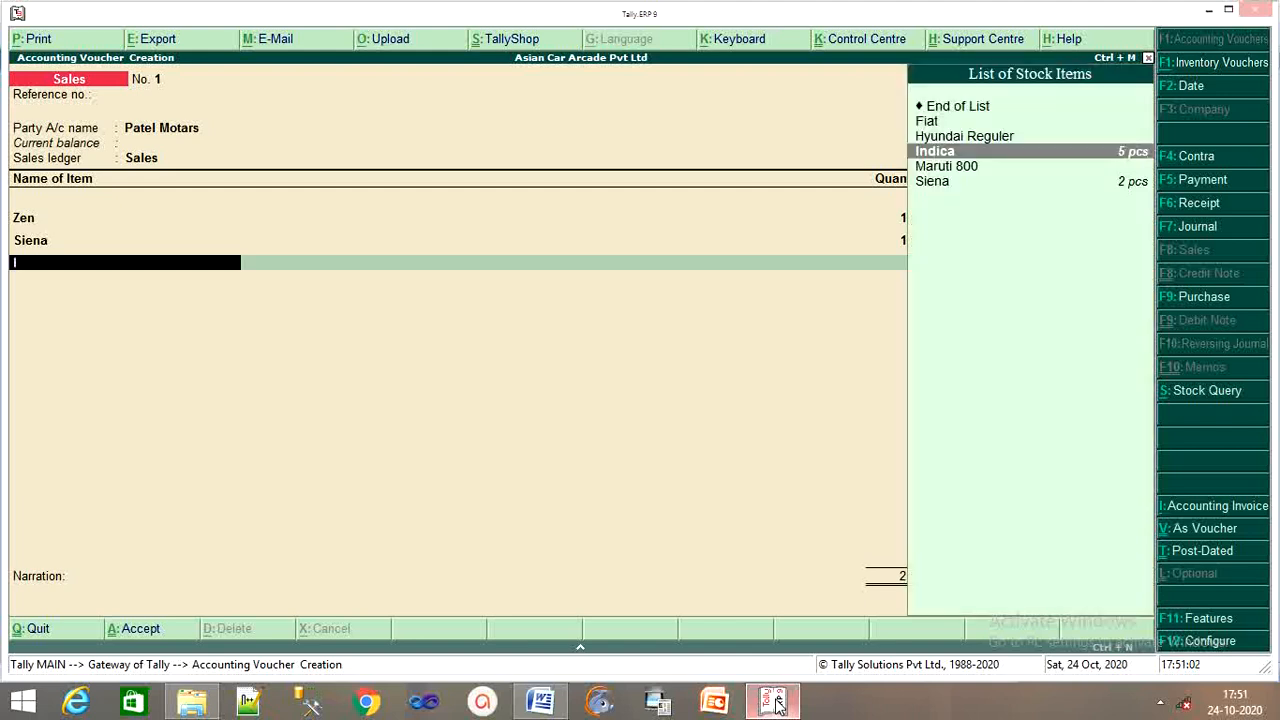
key(Return)
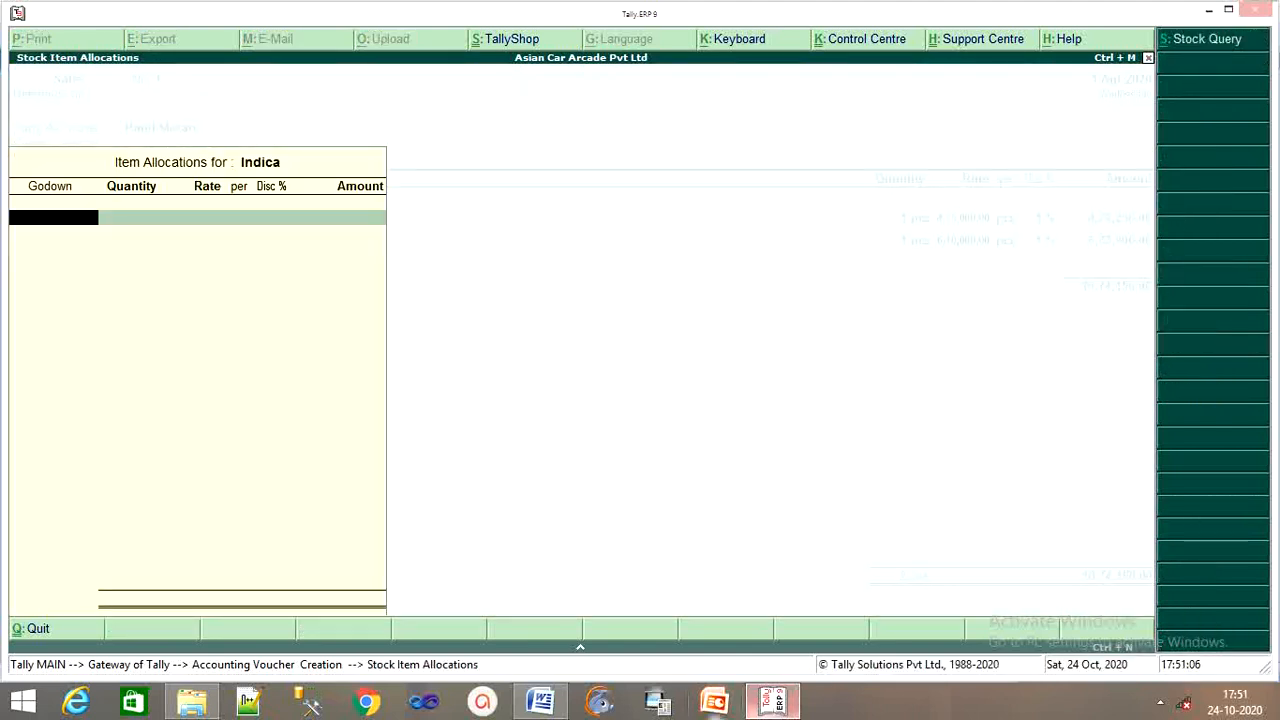
mouse_move(546, 708)
text(M)
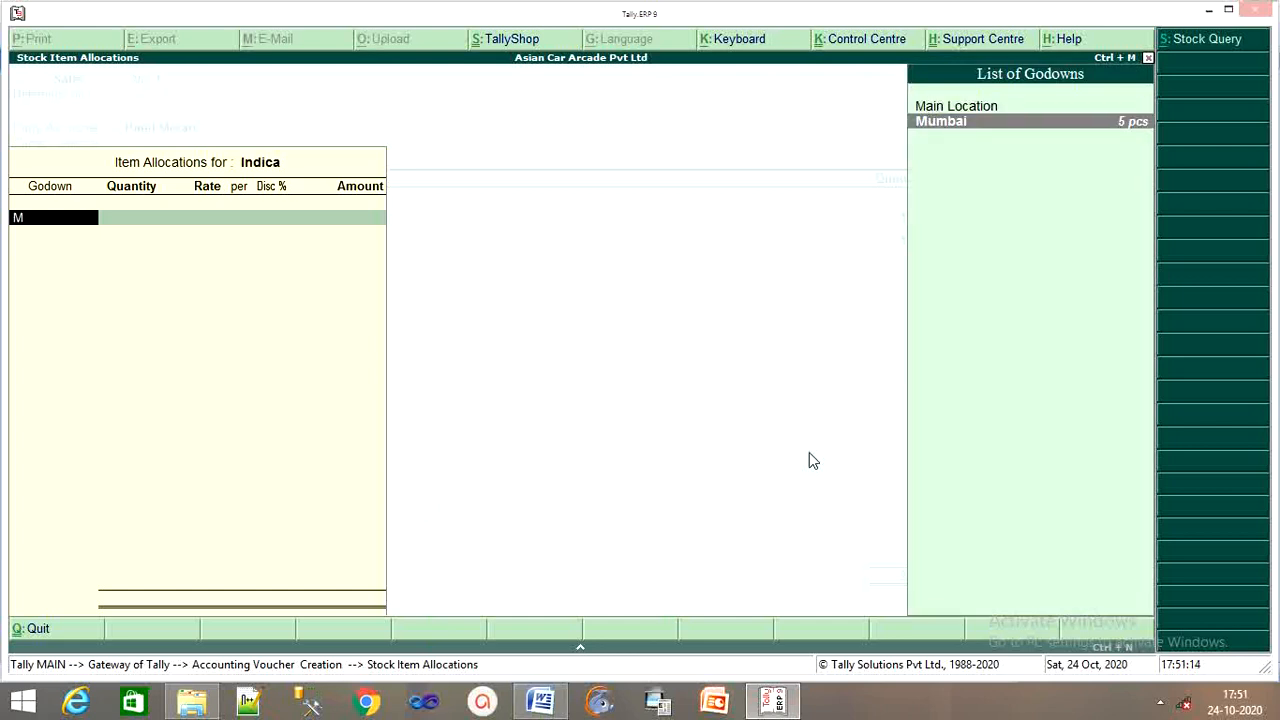
key(Return)
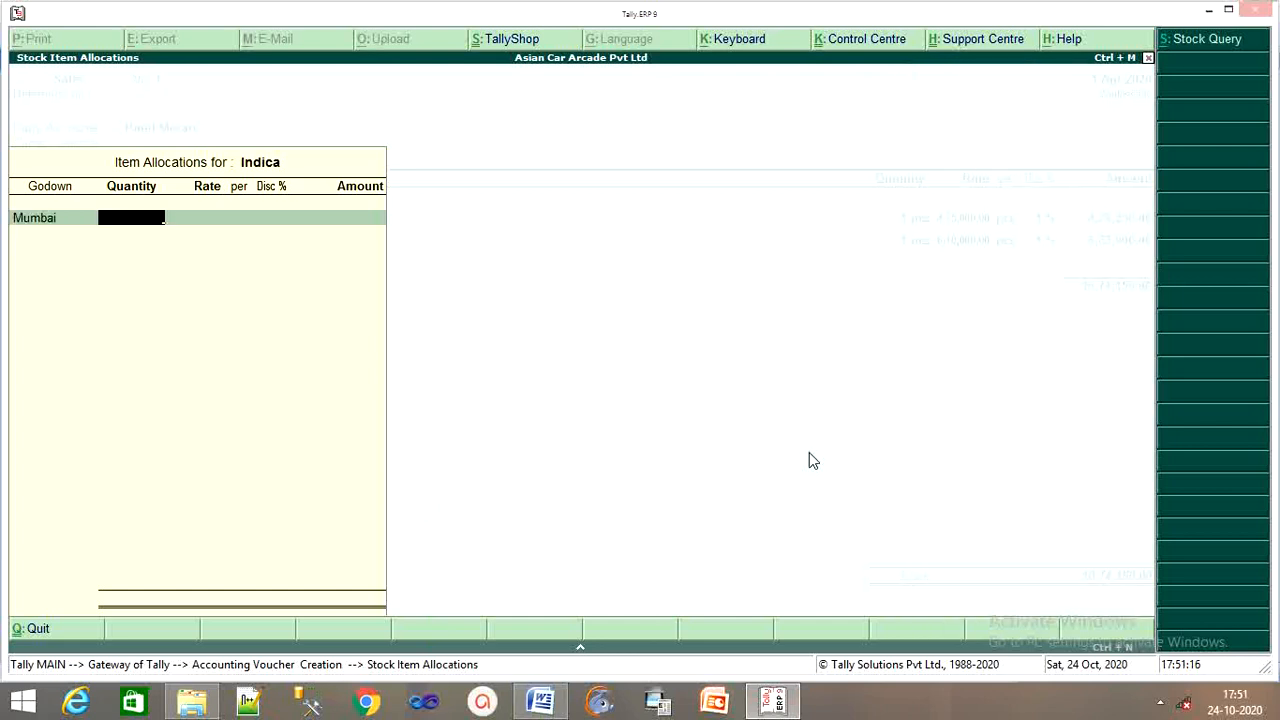
text(1)
key(Return)
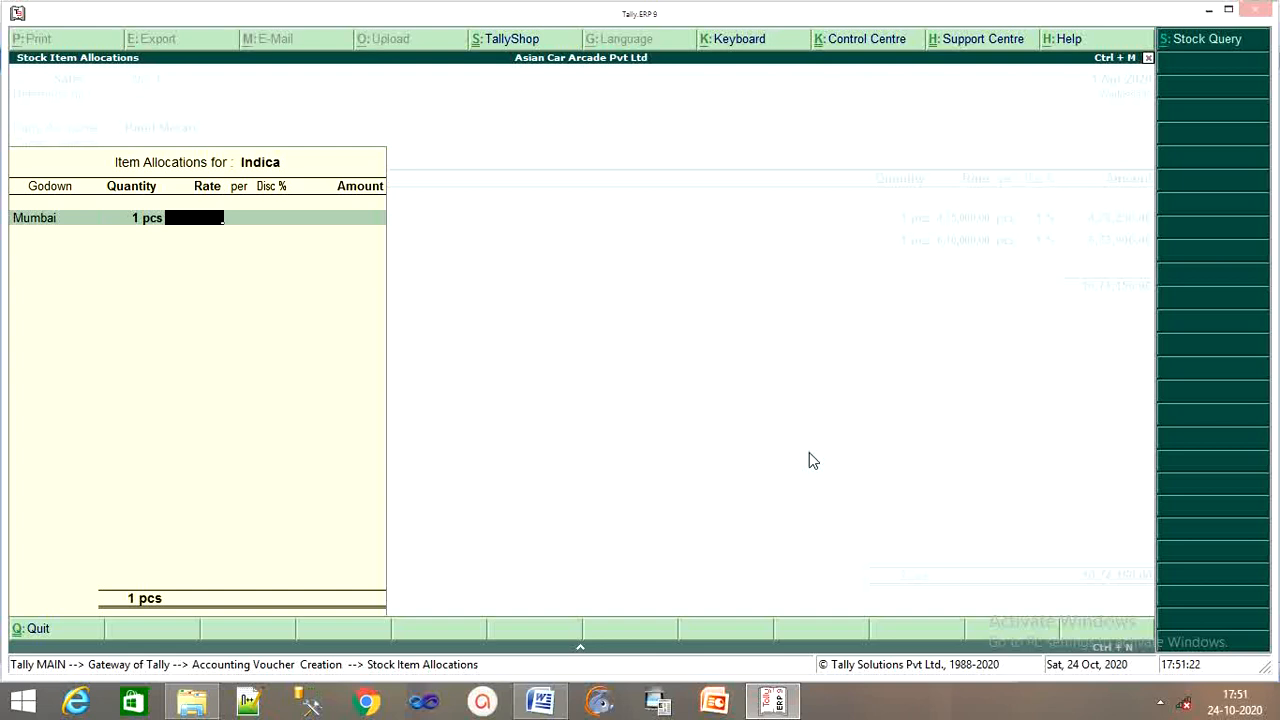
Price Indica at 4,50,000 less 1% and save the Patel Motars voucher totalling 15,19,650.
text(45)
text(0000)
key(Return)
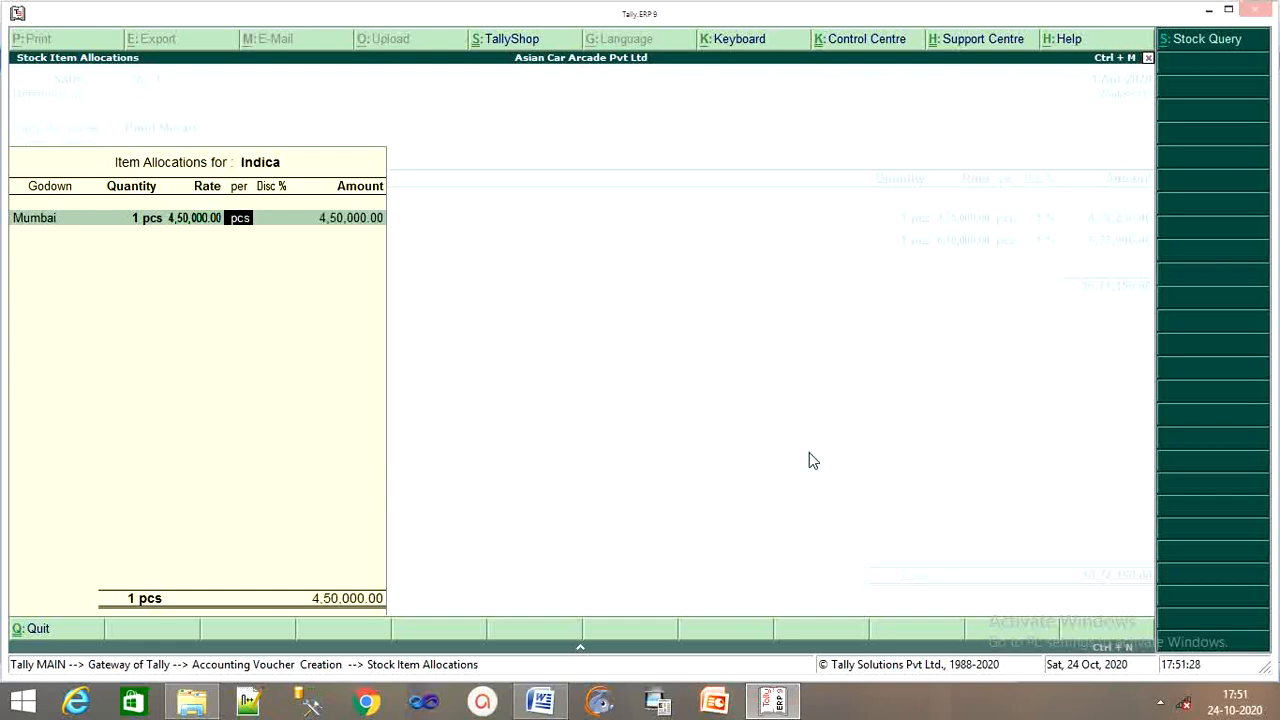
key(Return)
text(1)
key(Return)
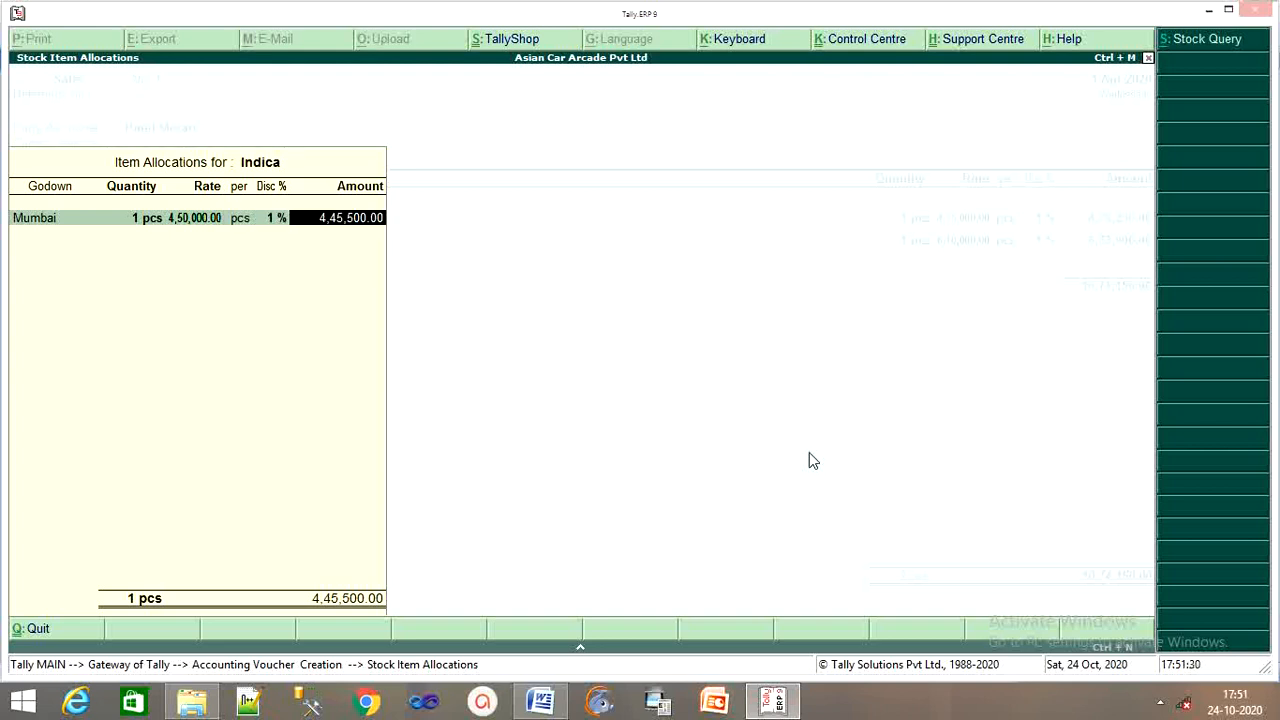
key(Return)
key(Return)
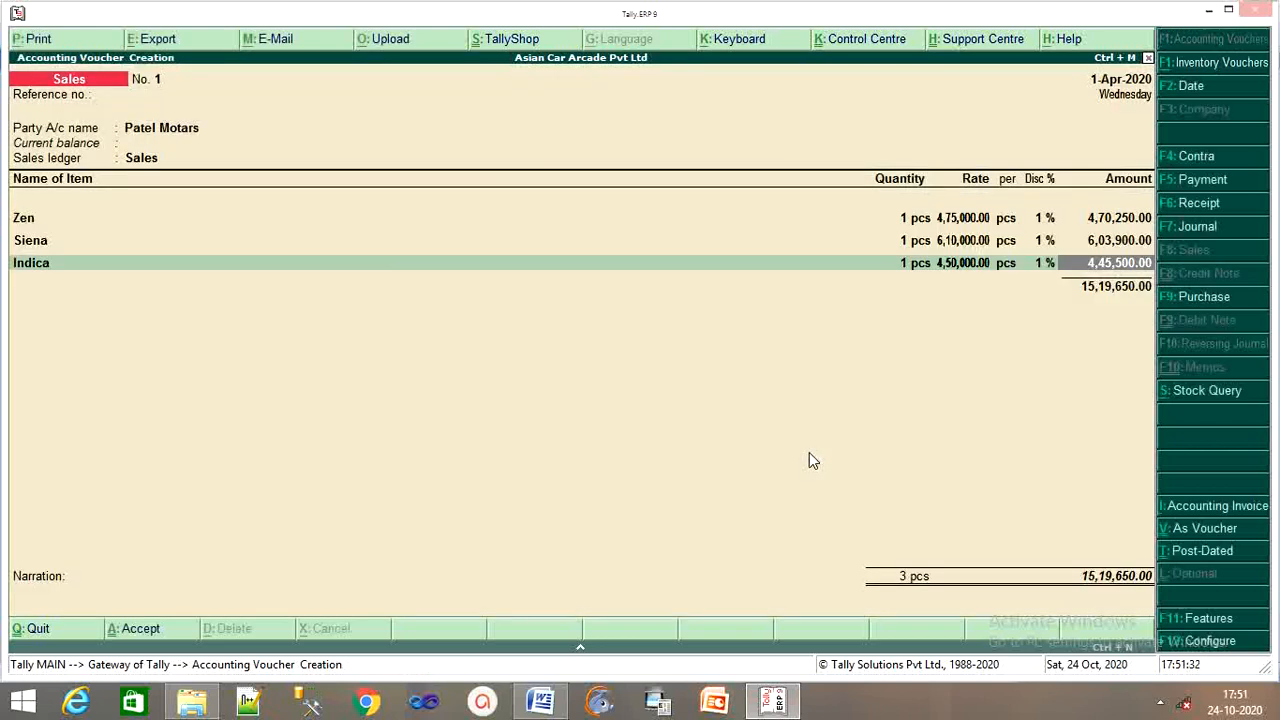
key(Return)
key(Return)
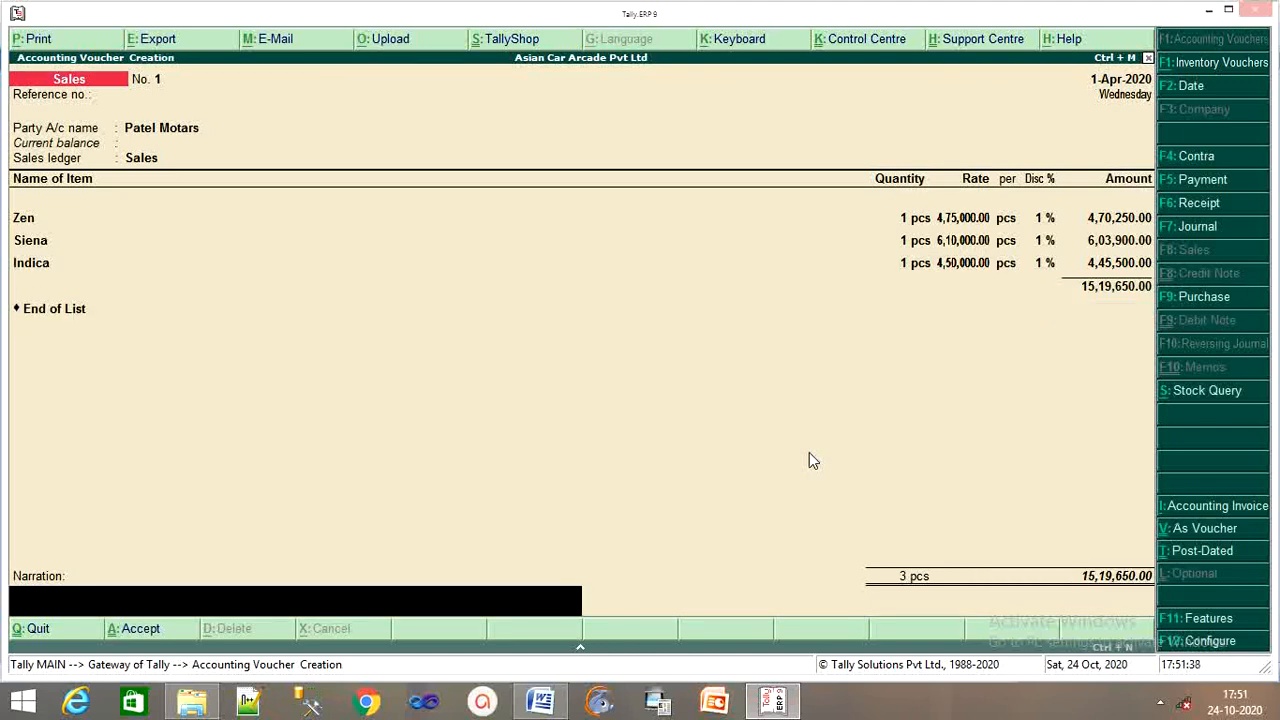
key(Return)
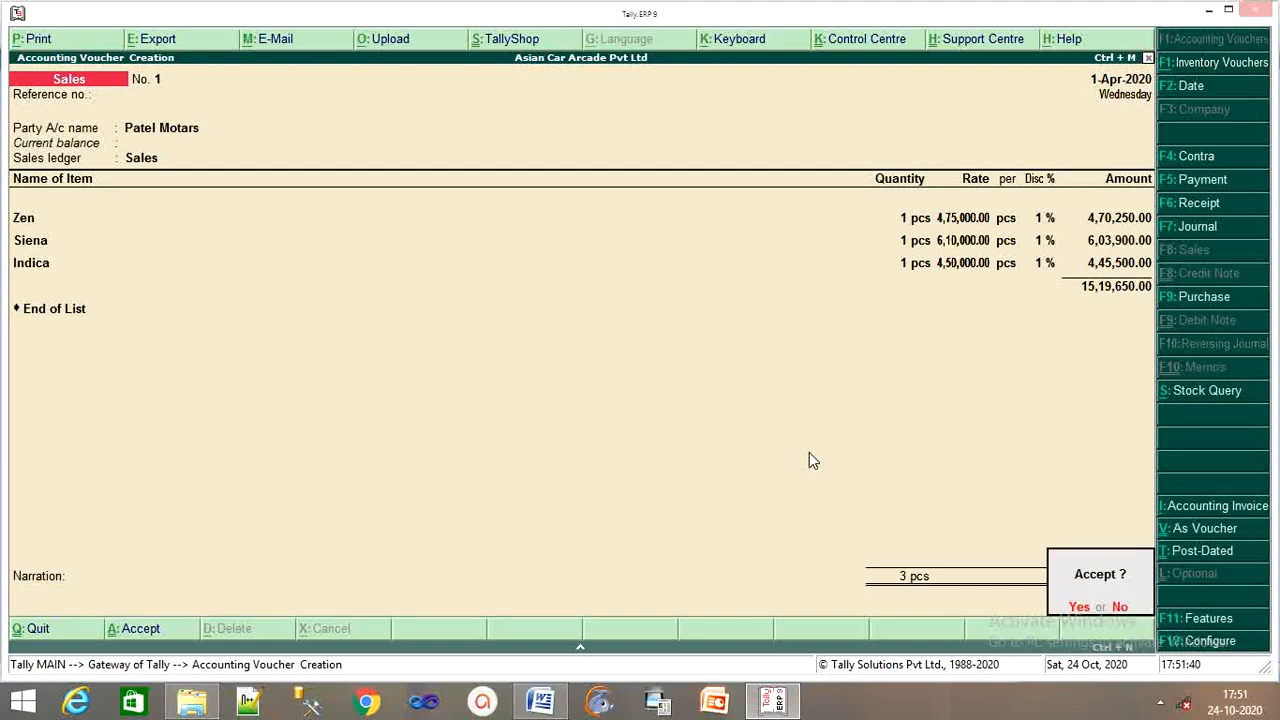
key(Return)
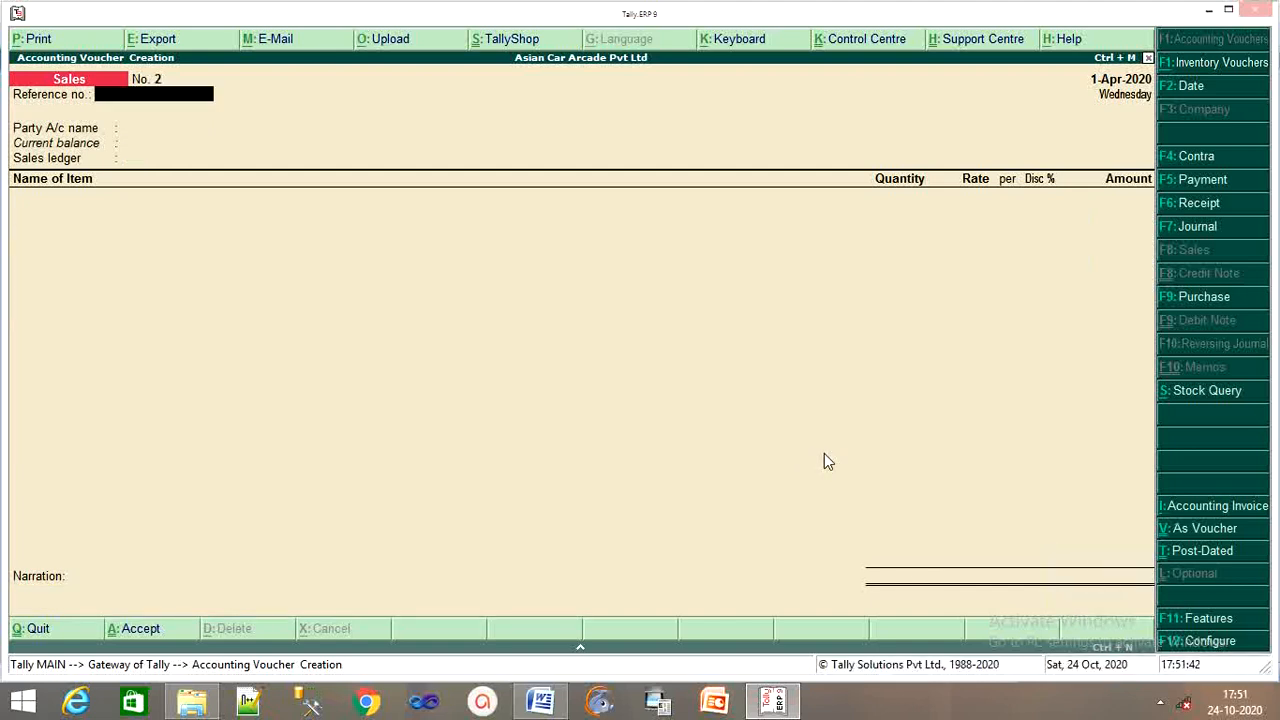
click(540, 702)
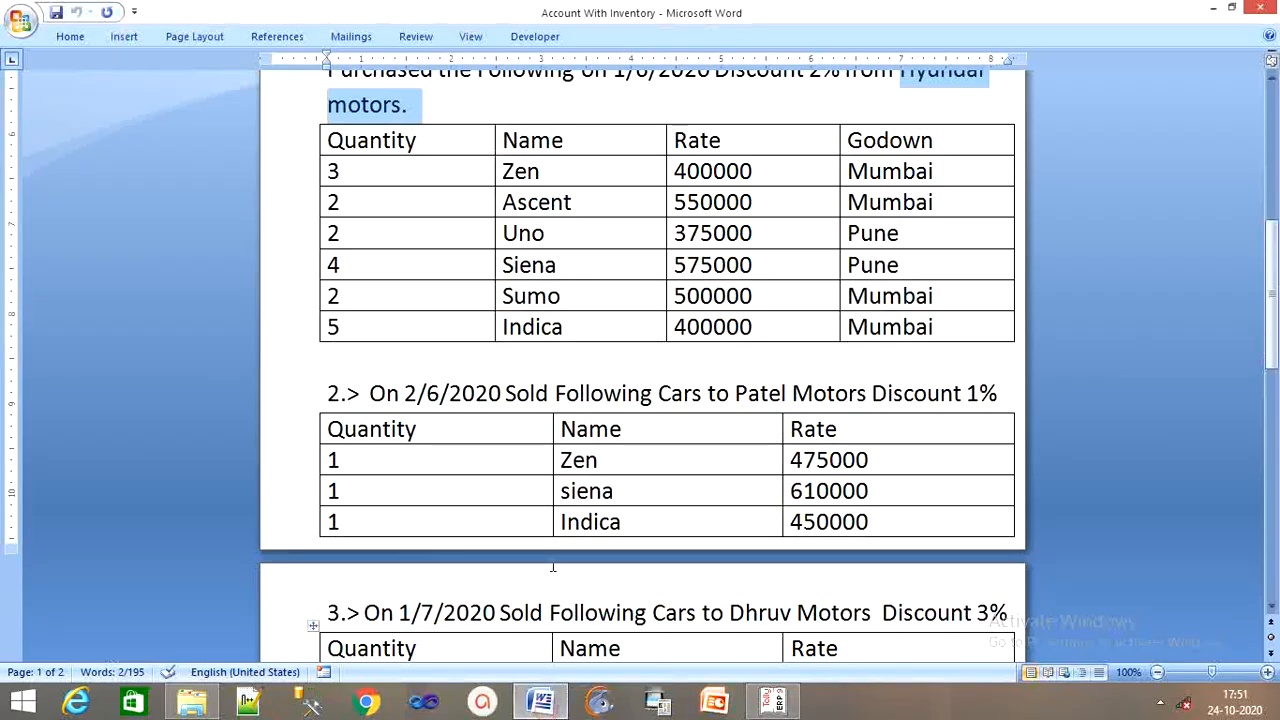
scroll(622, 543, down, 2)
scroll(622, 543, down, 4)
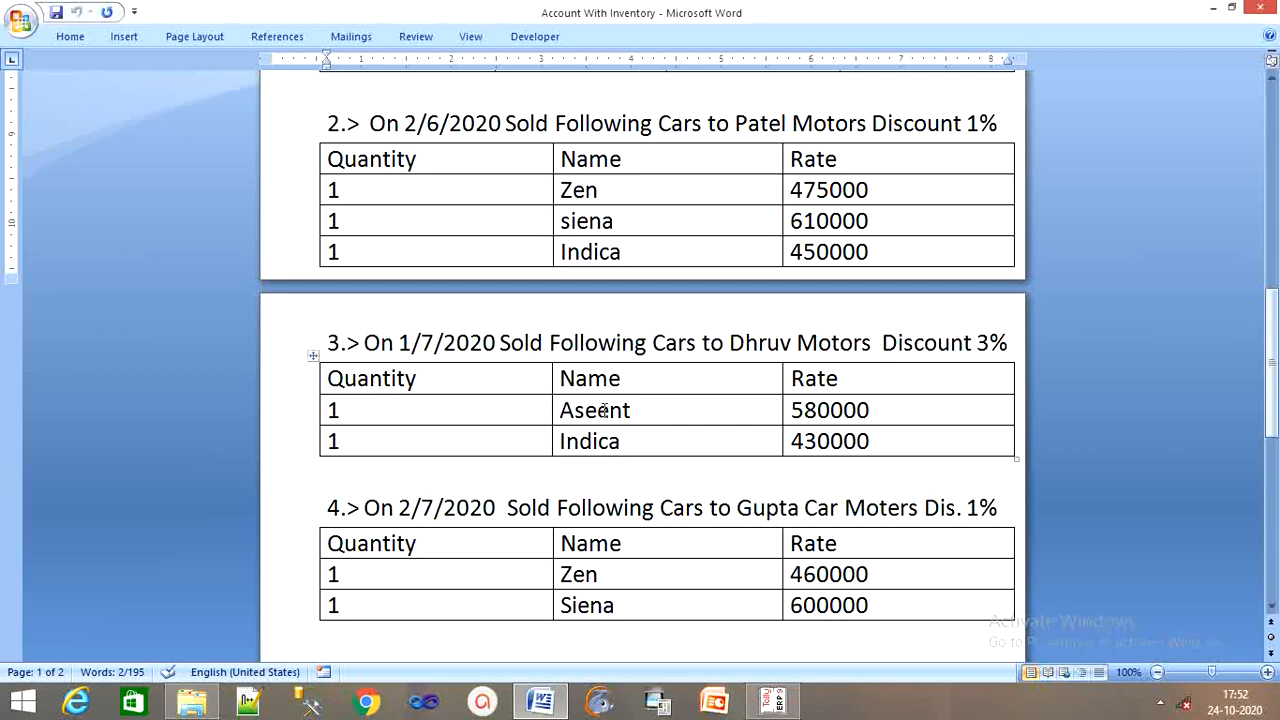
click(773, 703)
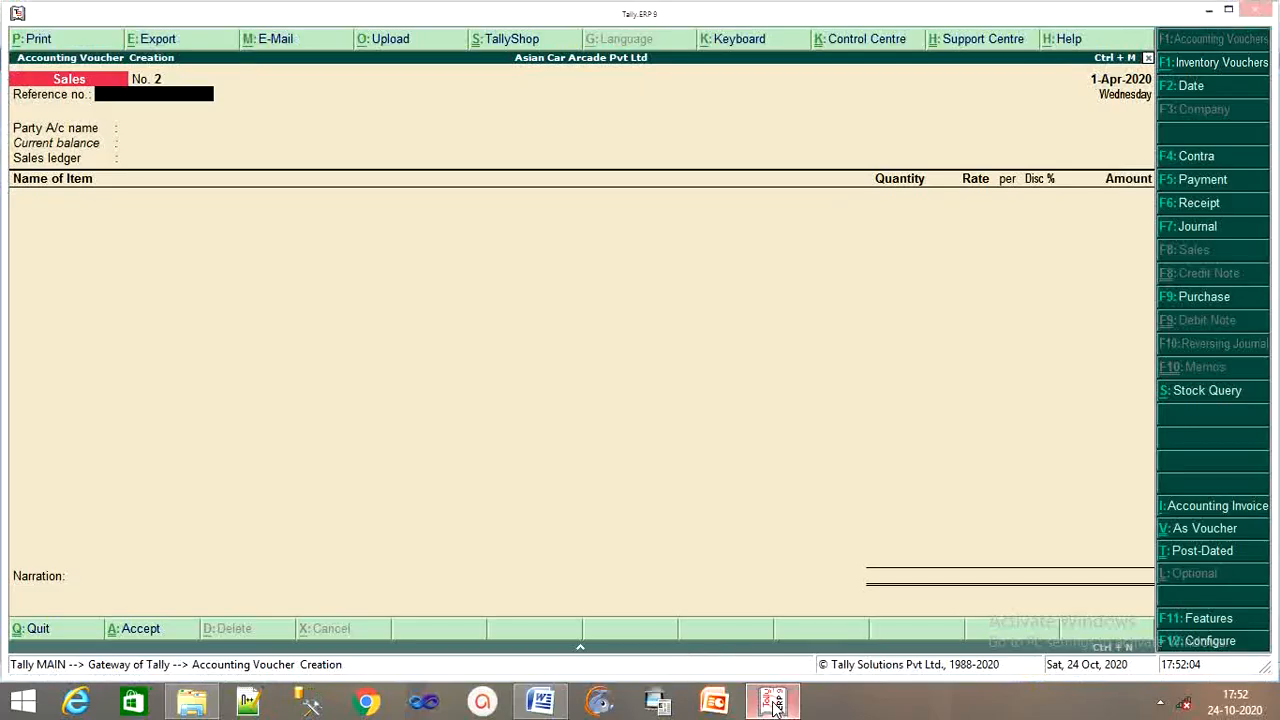
Create a new party ledger, pasting the name Dhruv Motors copied from the Word sheet.
key(Return)
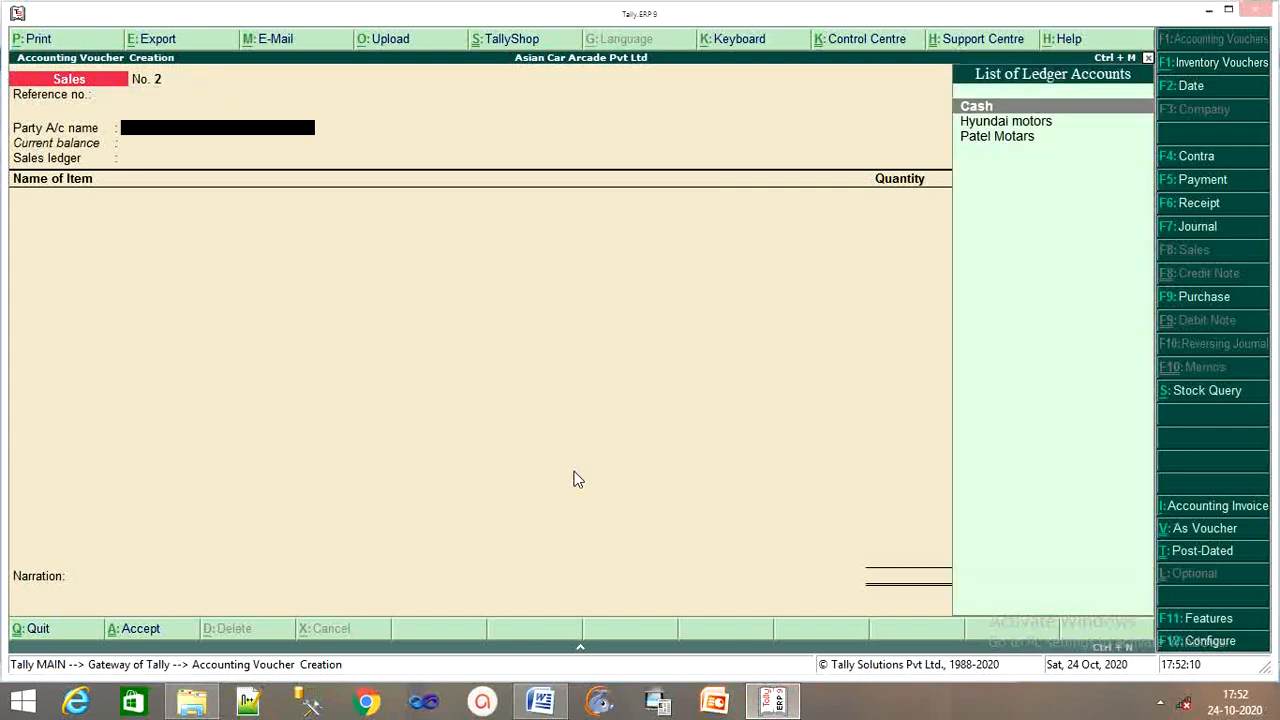
key(alt+c)
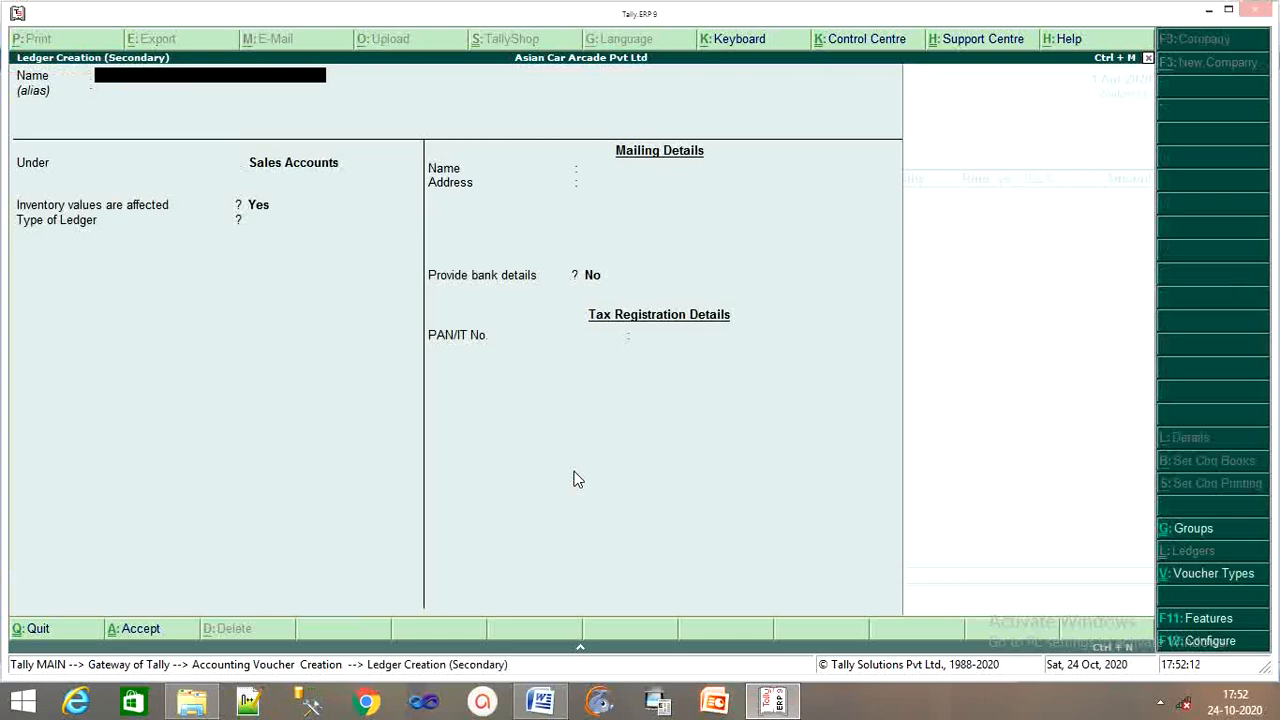
click(540, 700)
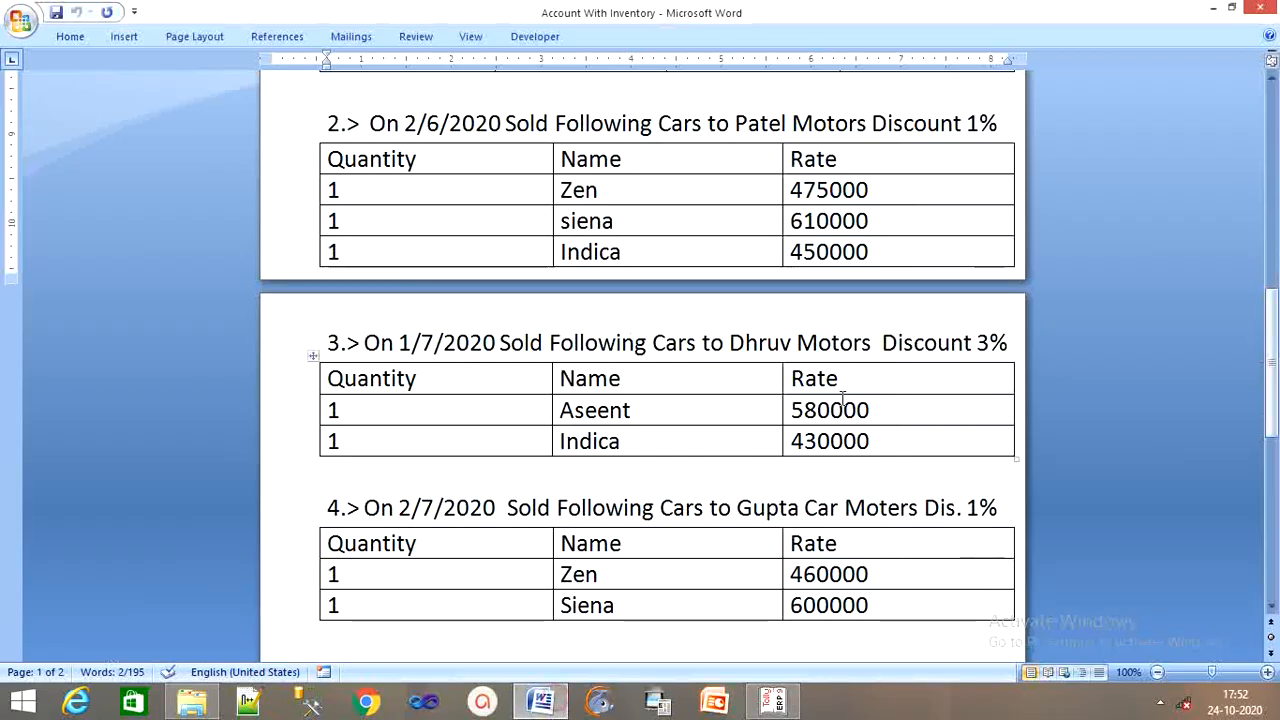
drag(731, 342, 850, 343)
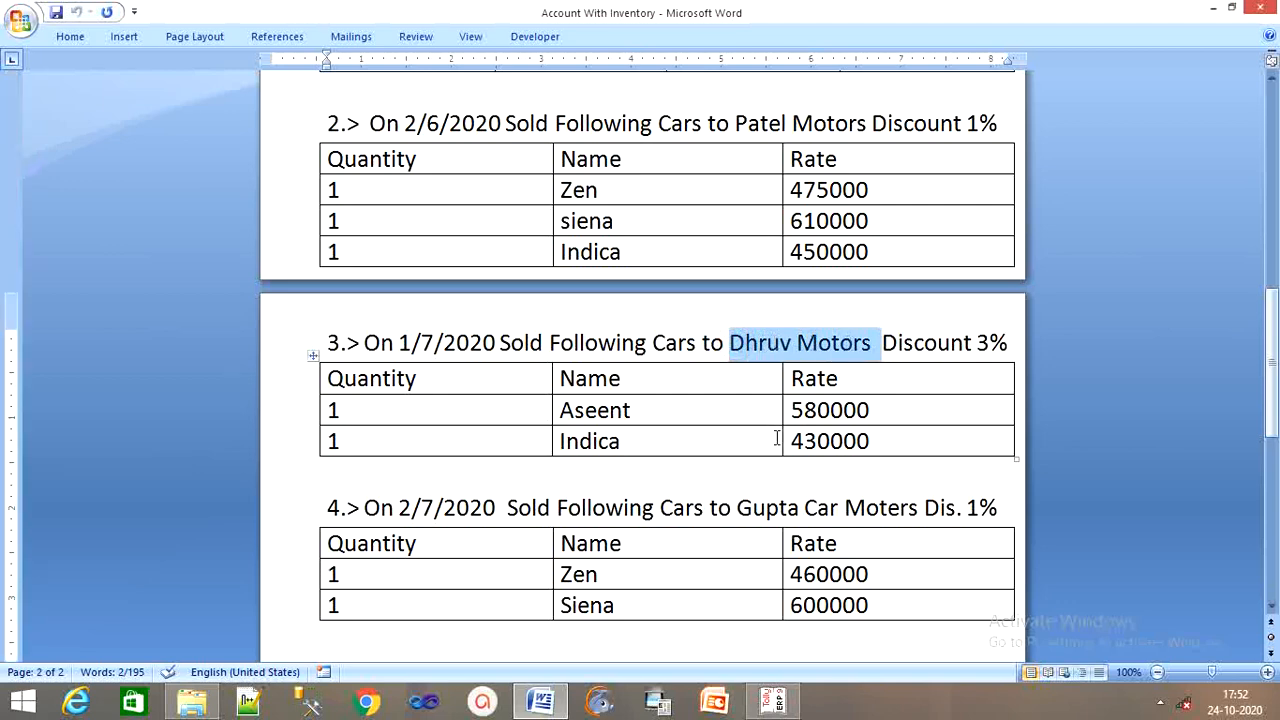
click(773, 700)
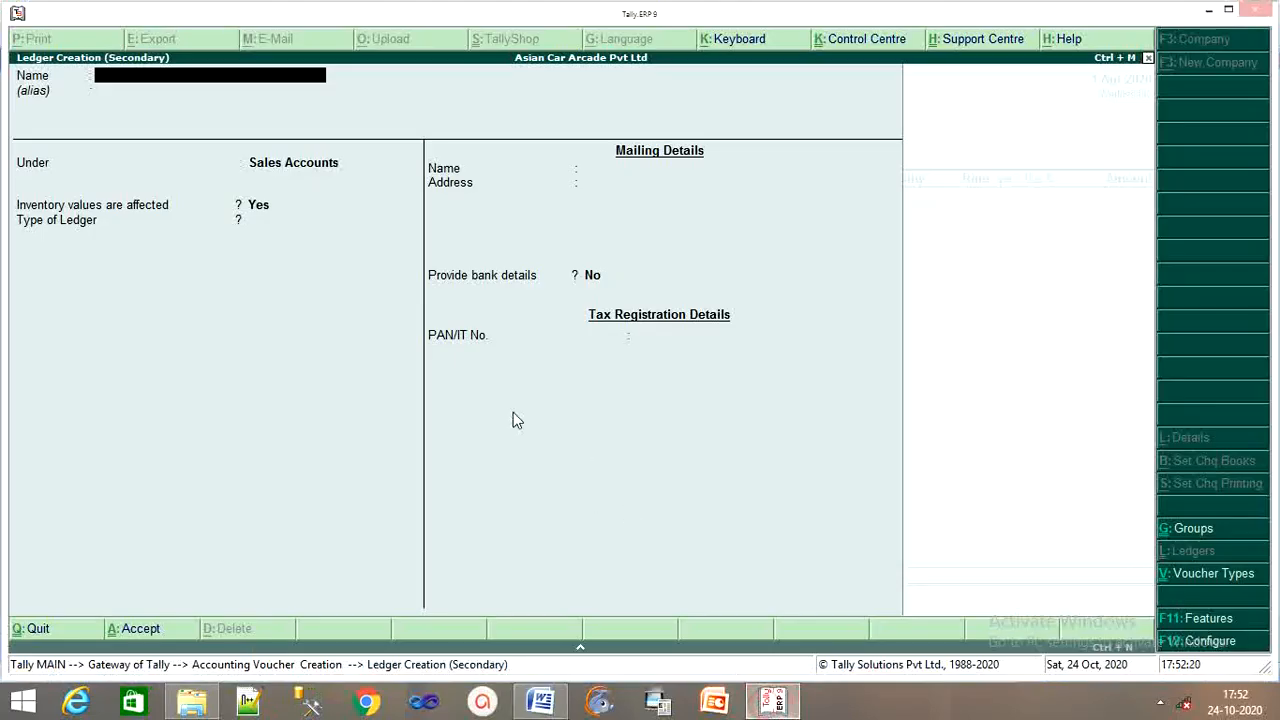
key(ctrl+alt+v)
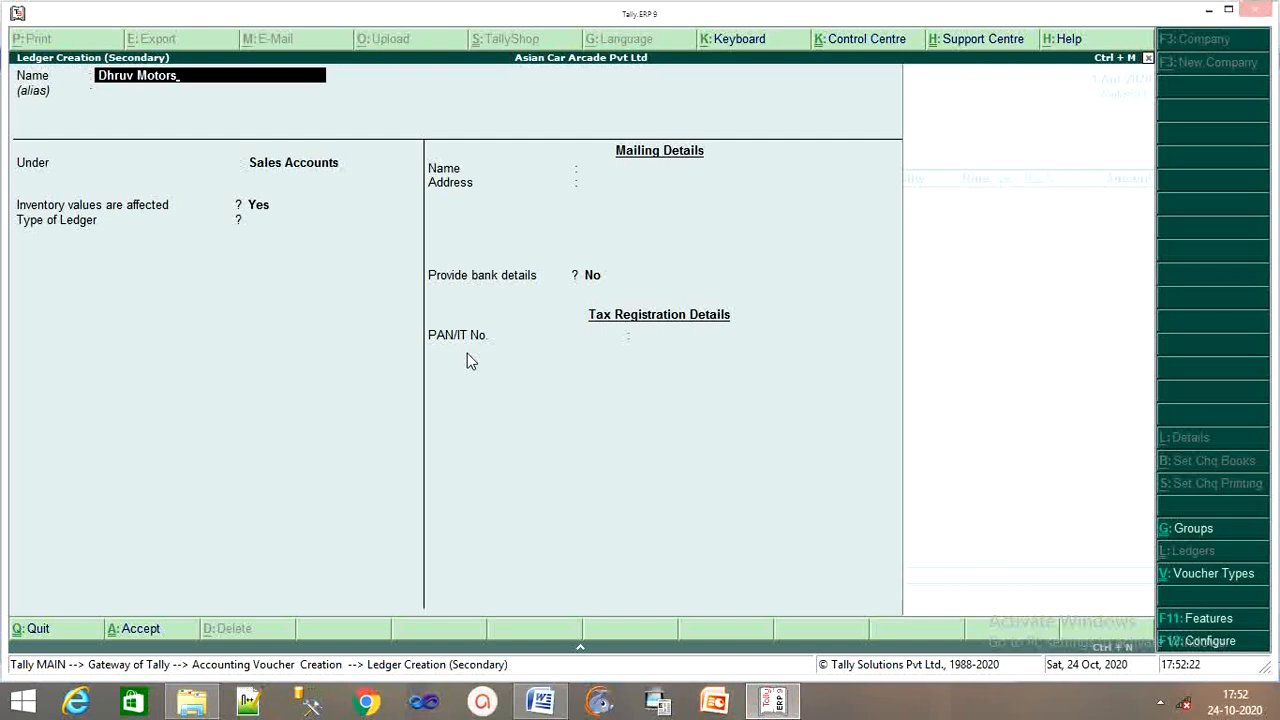
Place Dhruv Motors under Sundry Debtors and save the ledger.
key(Return)
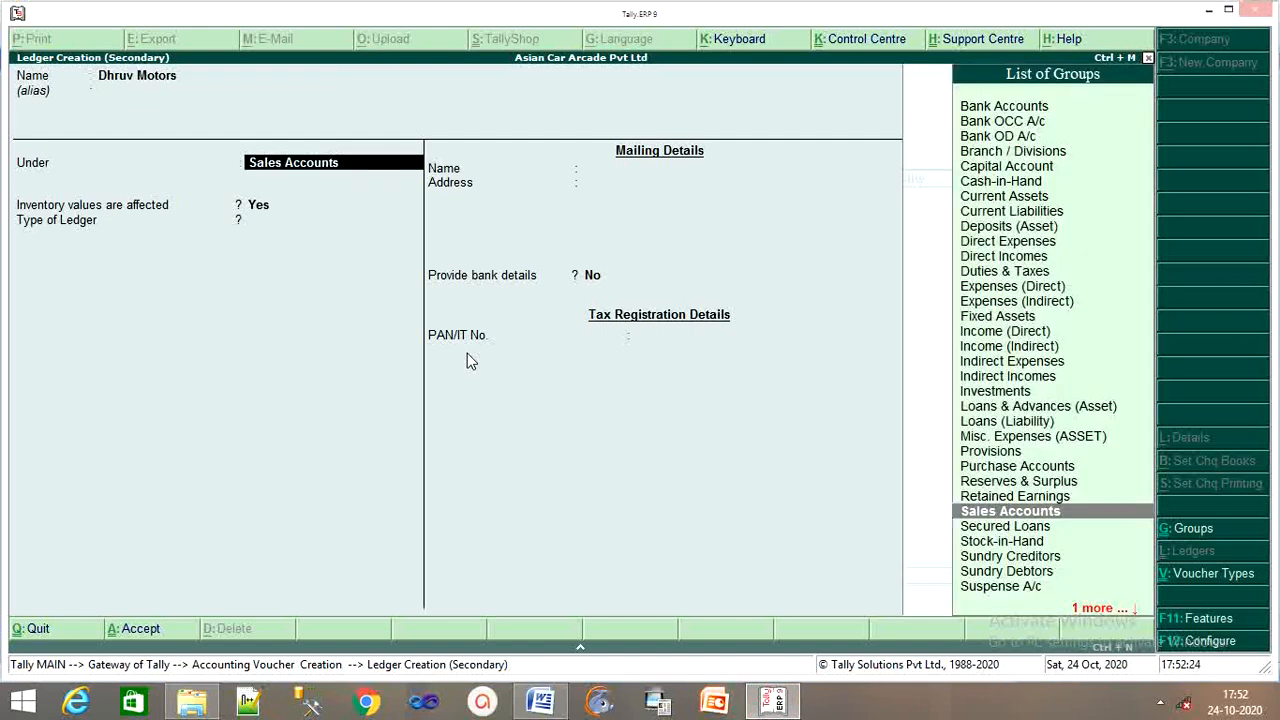
text(Su)
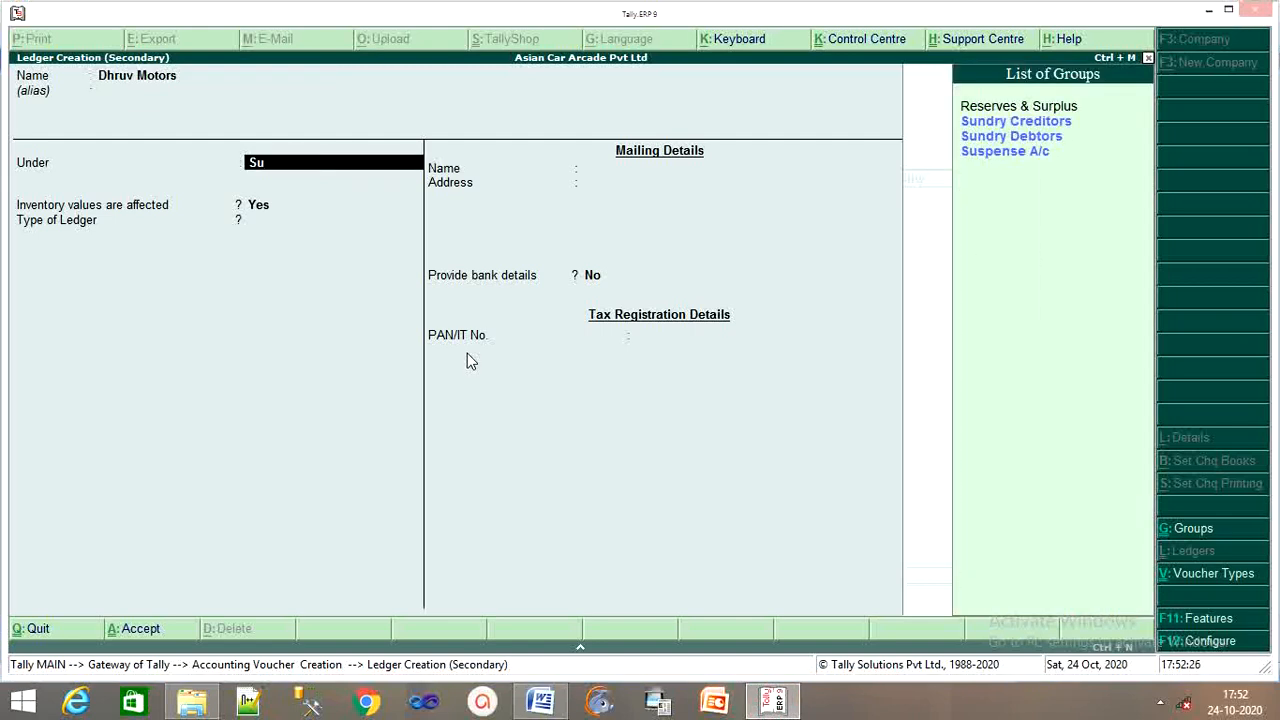
key(Down)
key(Down)
key(Return)
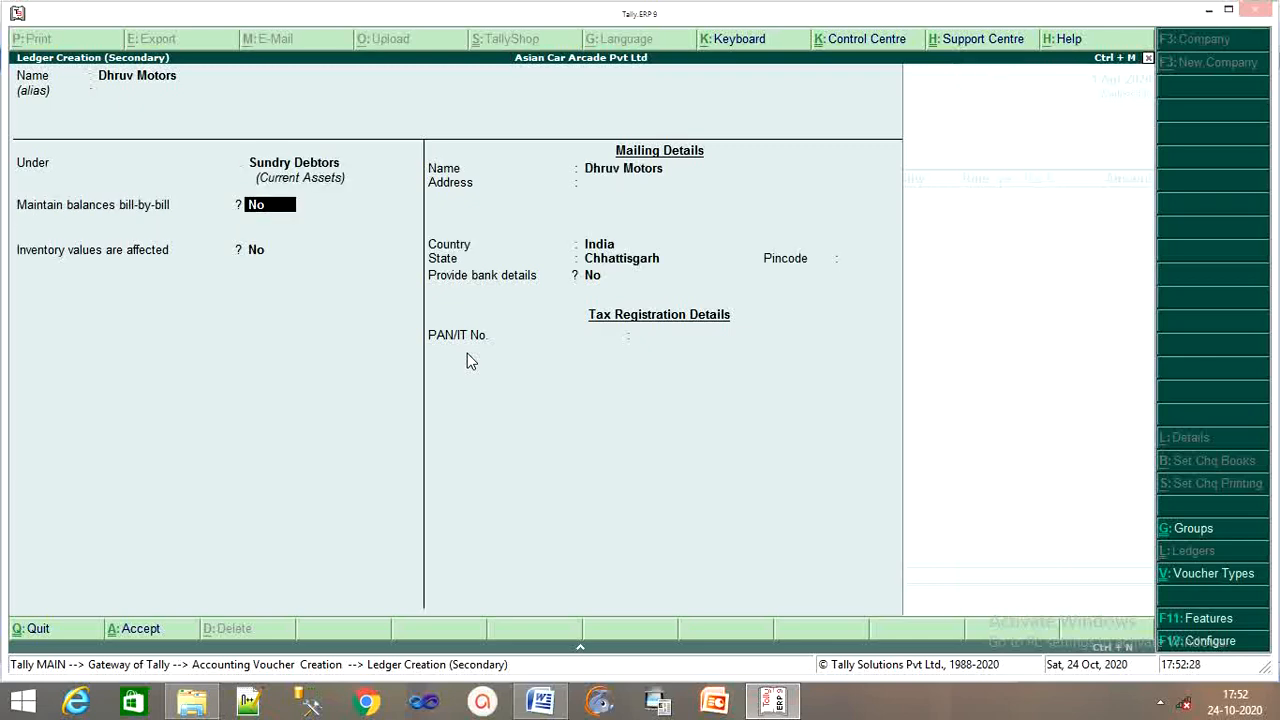
key(Return)
key(Return)
key(Return)
key(Return)
key(Return)
key(Return)
key(Return)
key(Return)
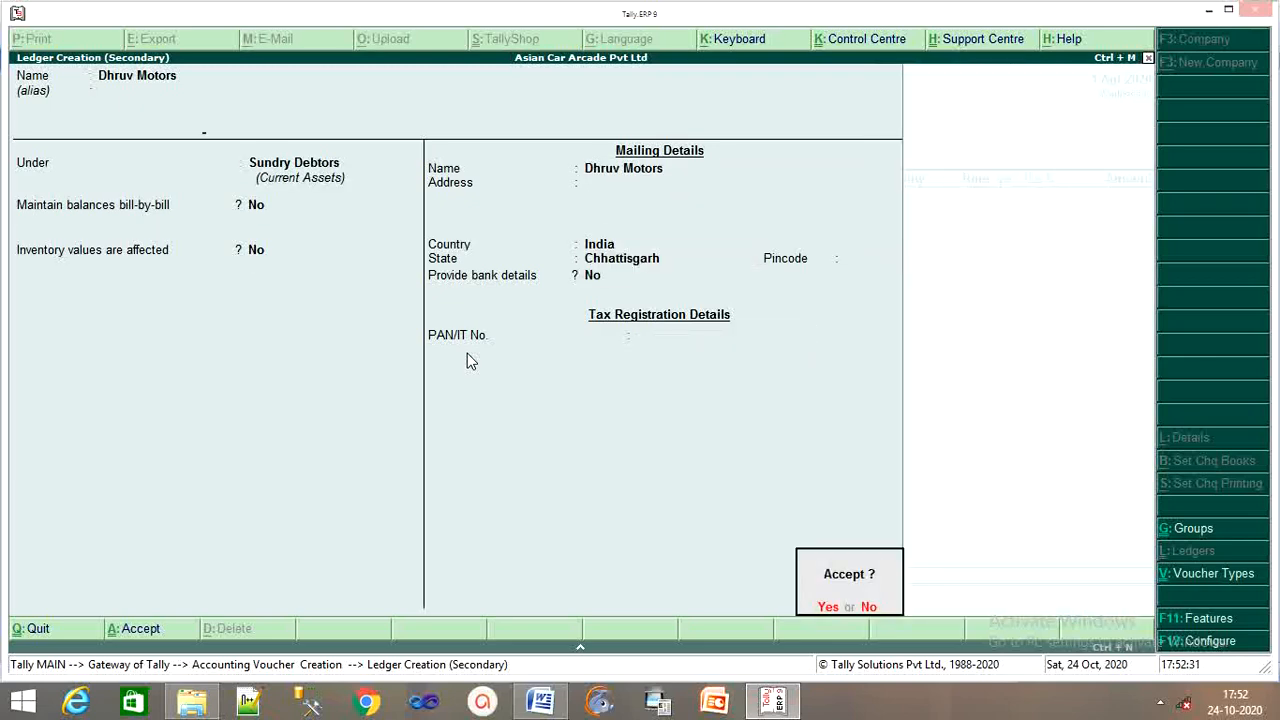
key(Return)
key(Return)
key(Return)
key(Return)
key(Return)
key(Return)
key(Return)
key(Return)
key(Return)
key(Return)
key(Return)
key(Return)
key(Return)
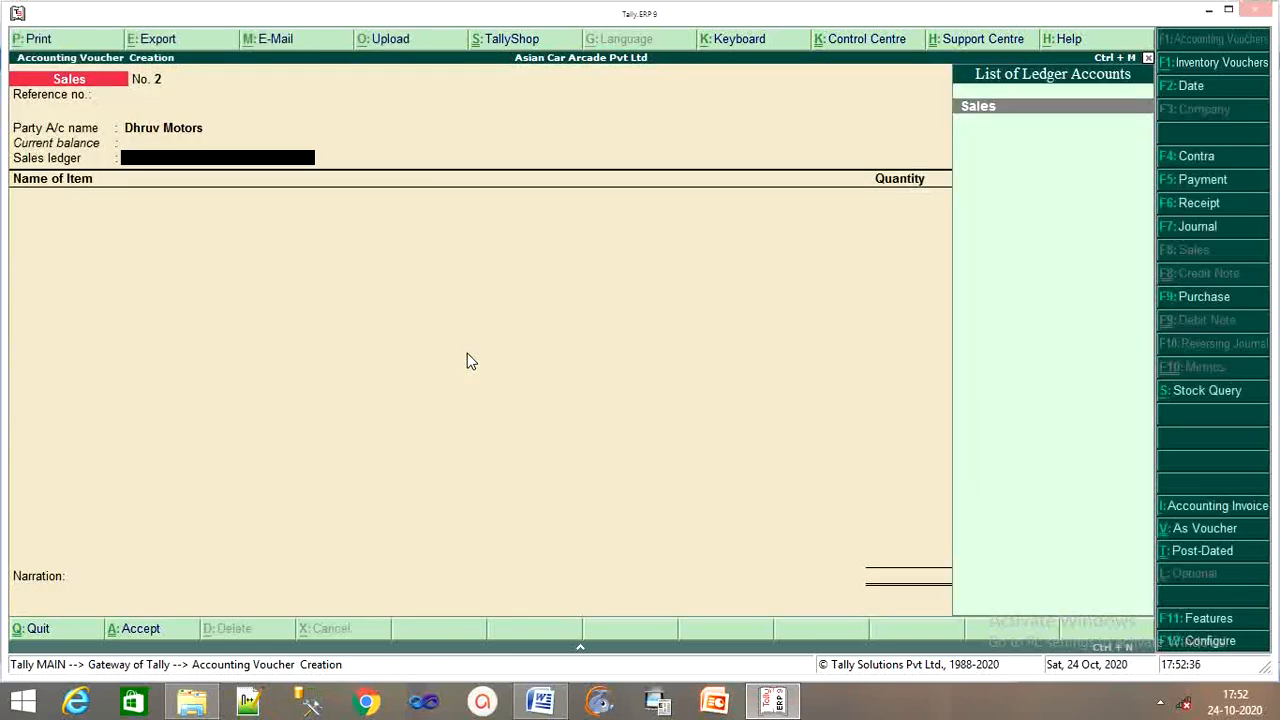
Keep Sales as the sales ledger and choose Ascent from the Mumbai godown.
key(Return)
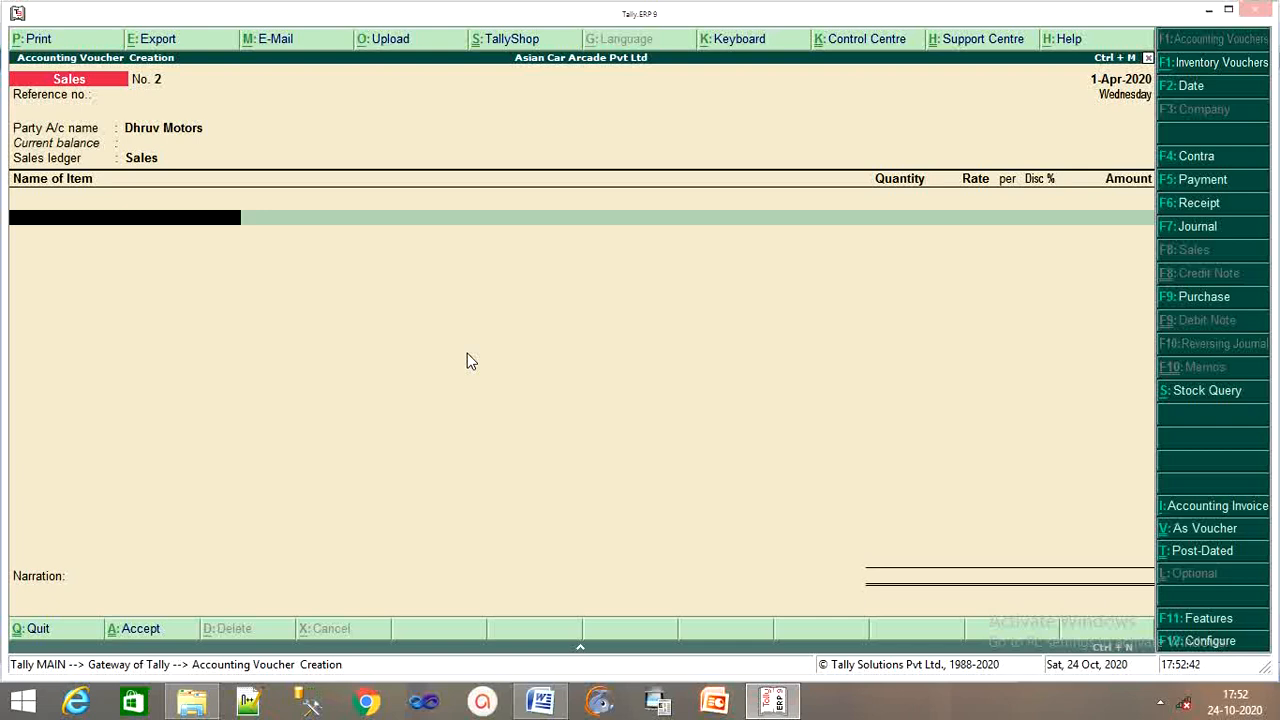
text(A)
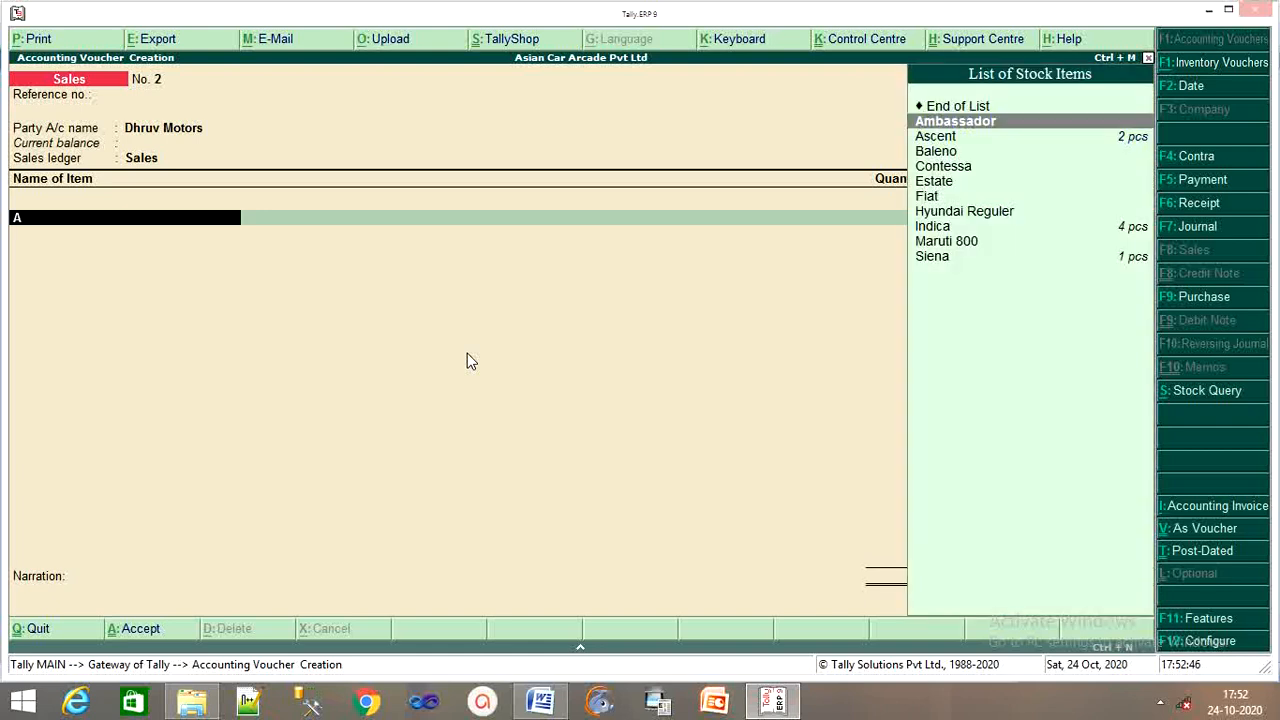
key(Down)
key(Return)
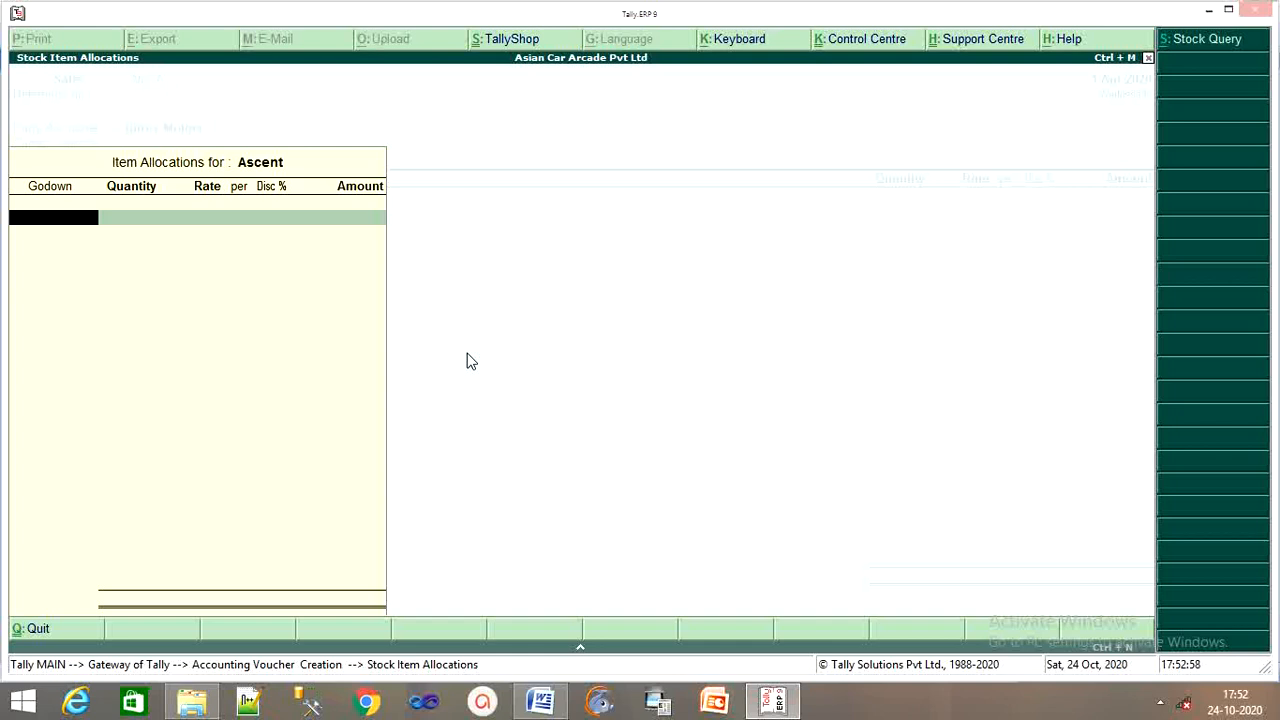
text(M)
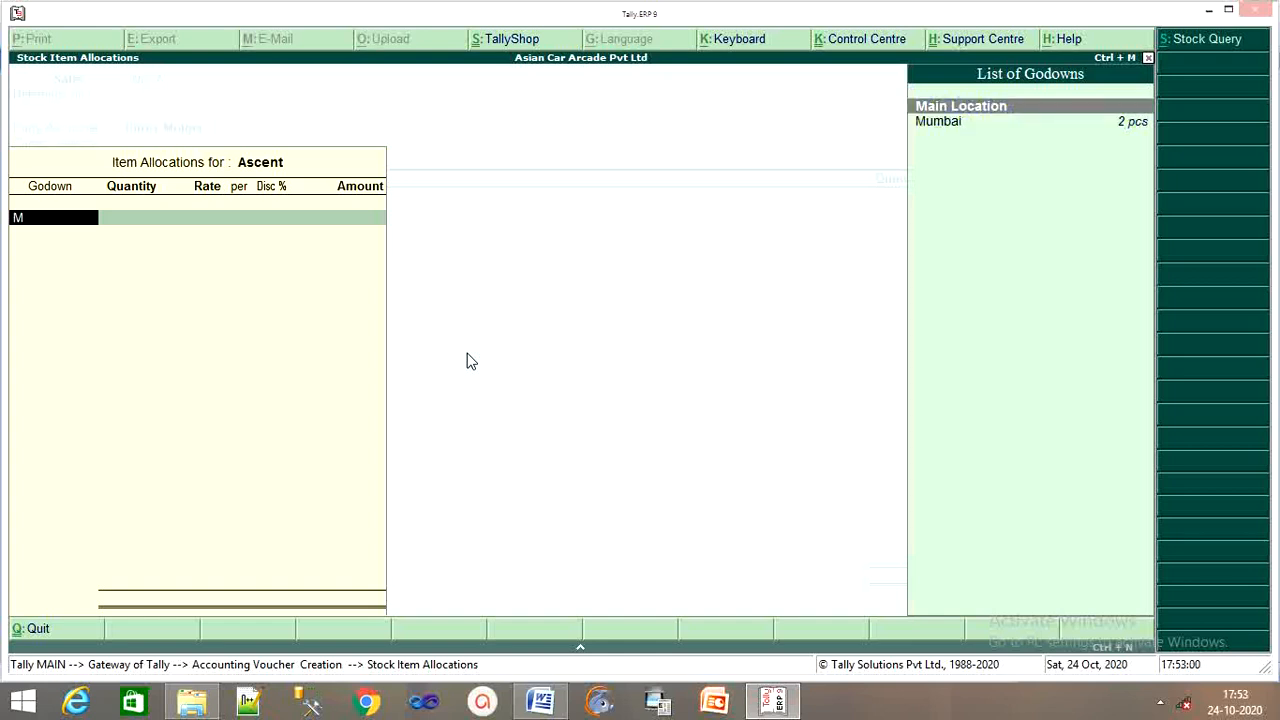
key(Down)
key(Return)
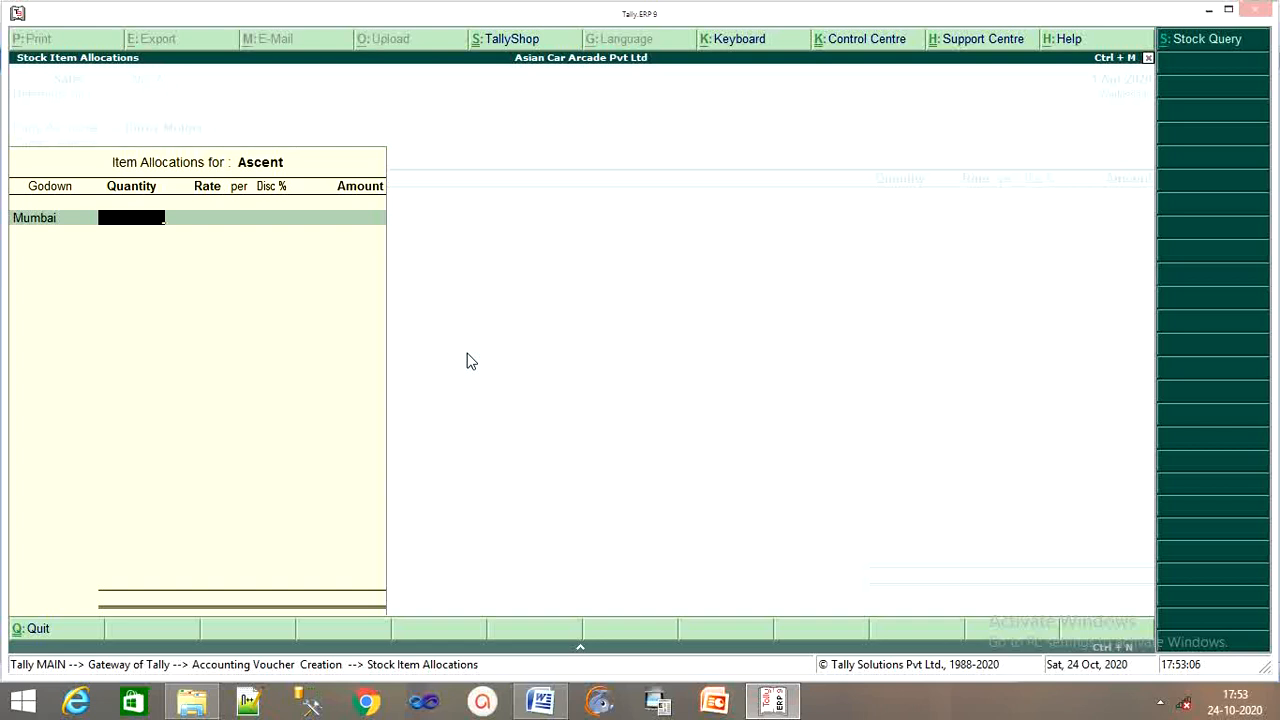
Enter 1 pcs of Ascent at 5,80,000 with a 3% discount.
text(1)
key(Return)
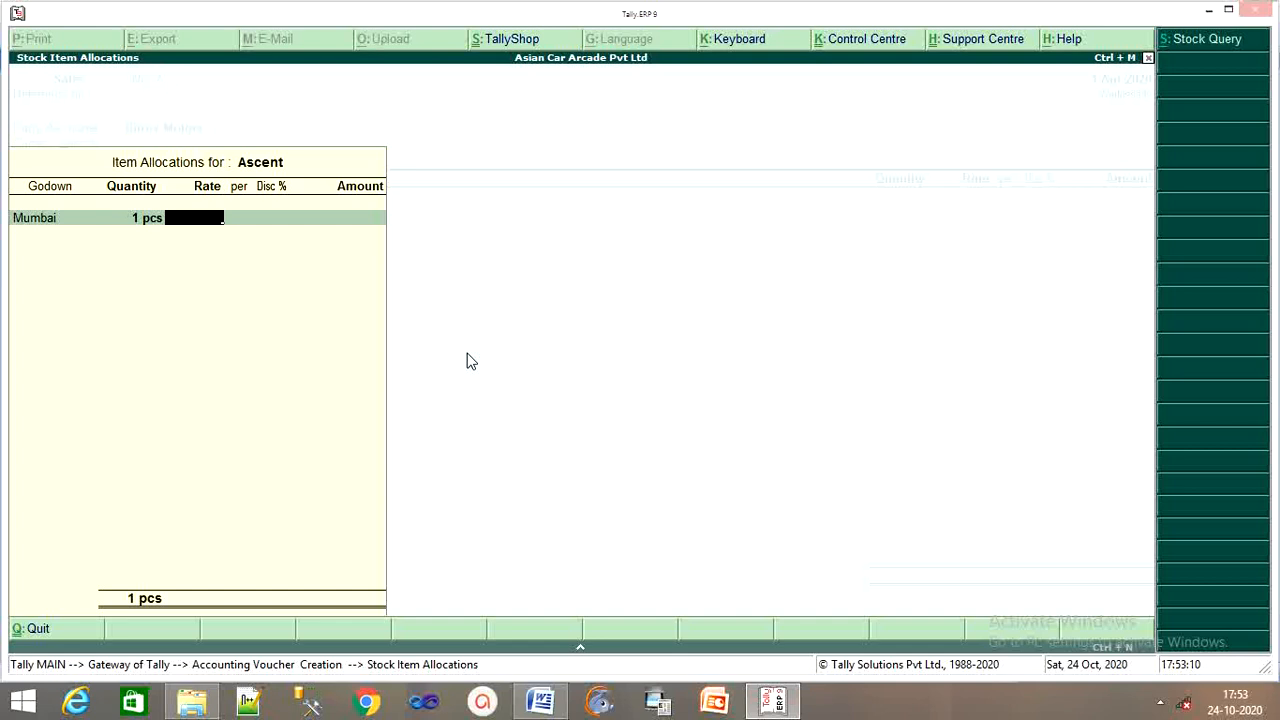
text(5,)
text(80,)
text(0000)
key(Return)
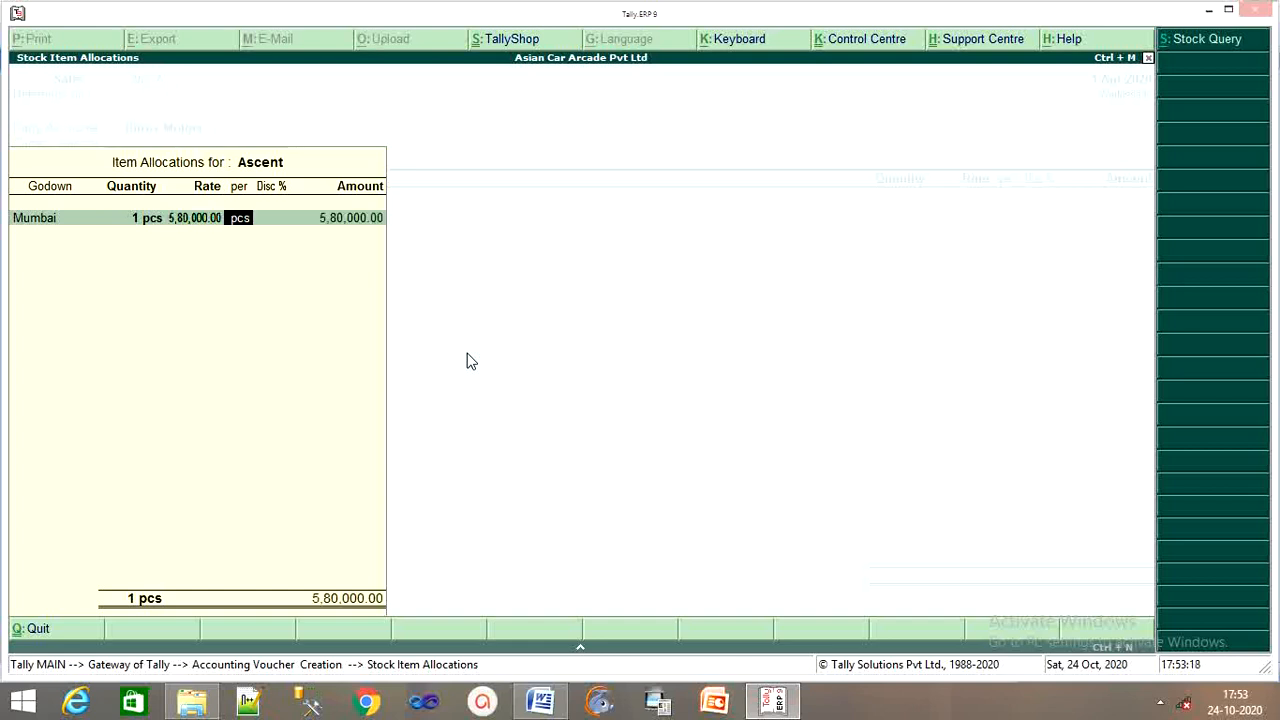
key(Return)
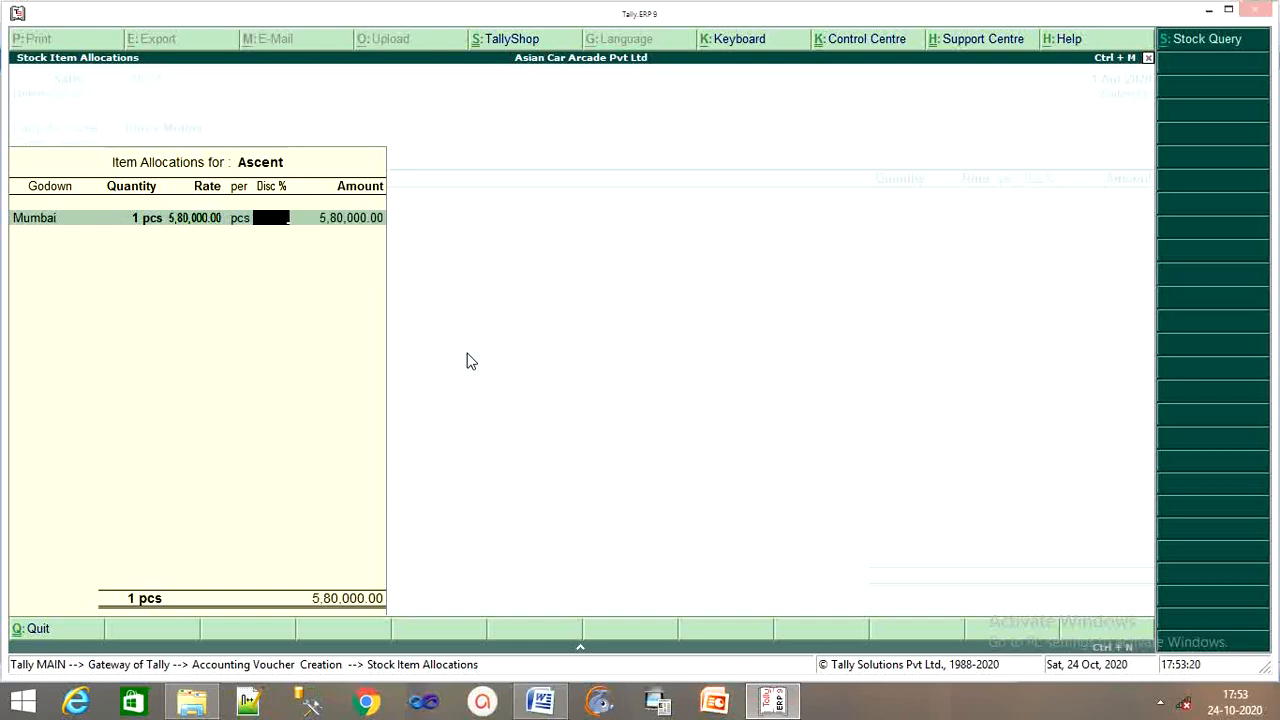
text(3)
key(Return)
key(Return)
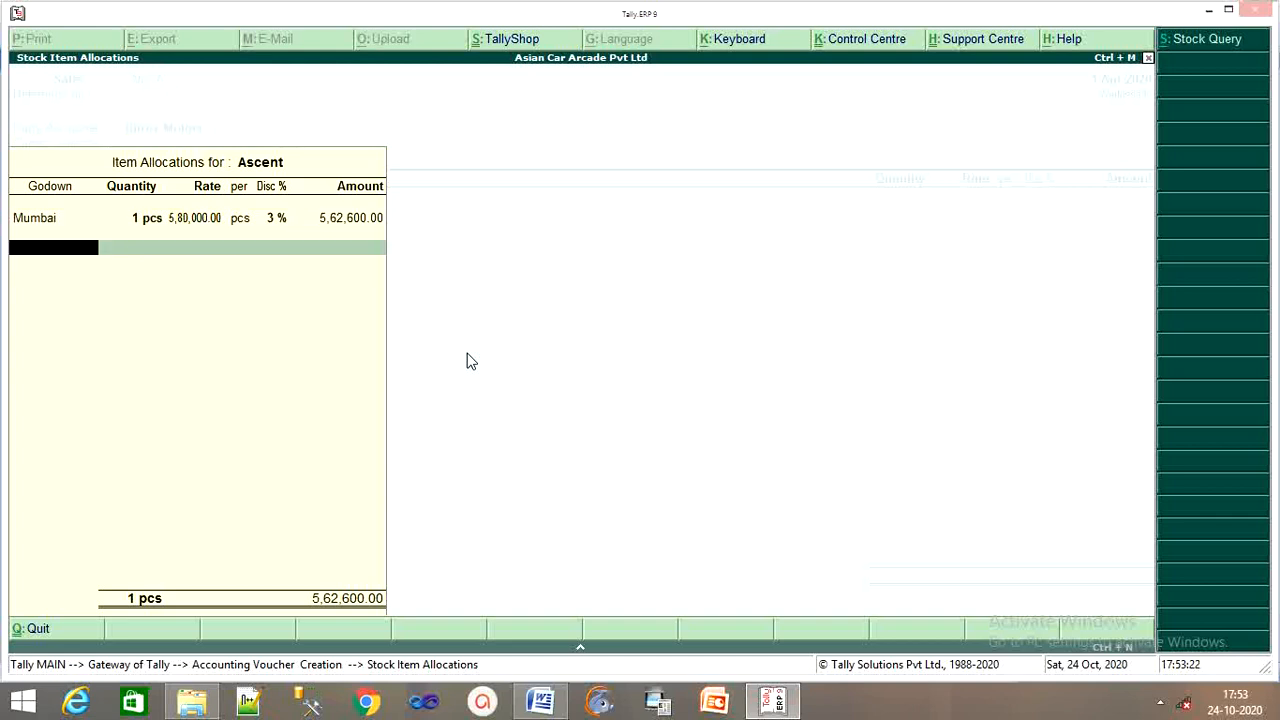
key(Return)
key(Return)
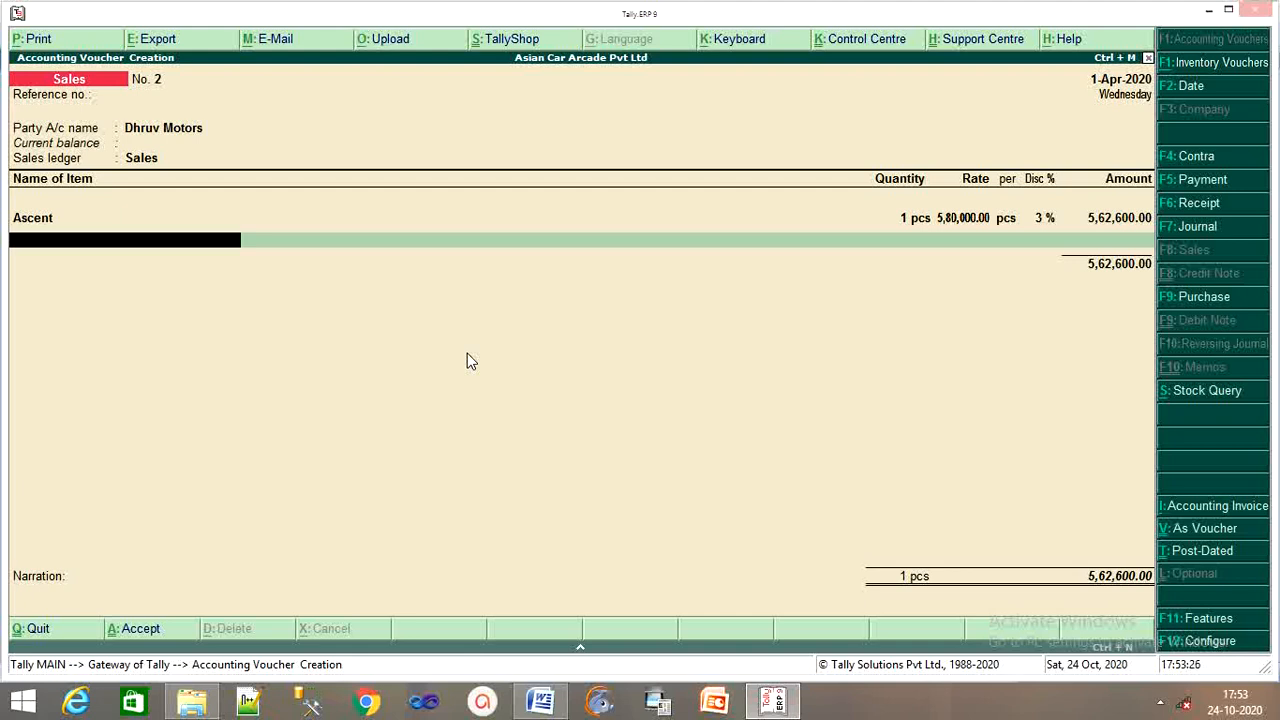
Add Indica from the Mumbai godown with a quantity of 1.
text(In)
key(Return)
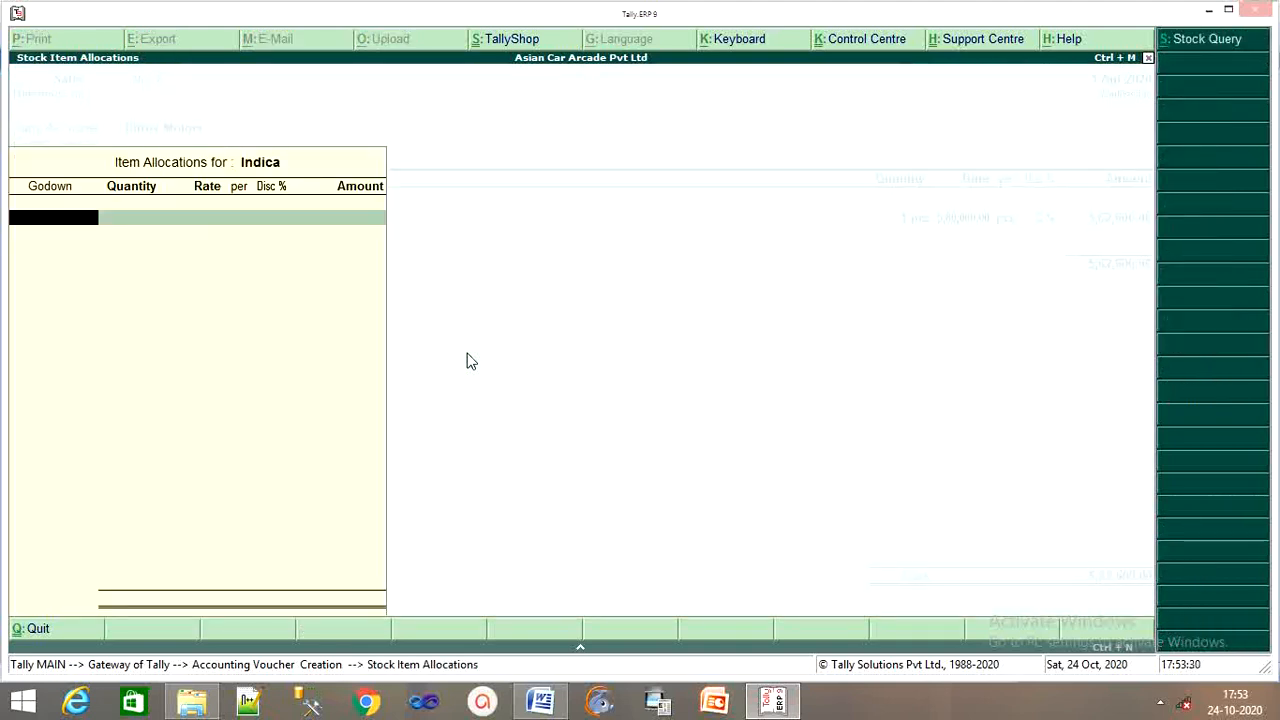
text(M)
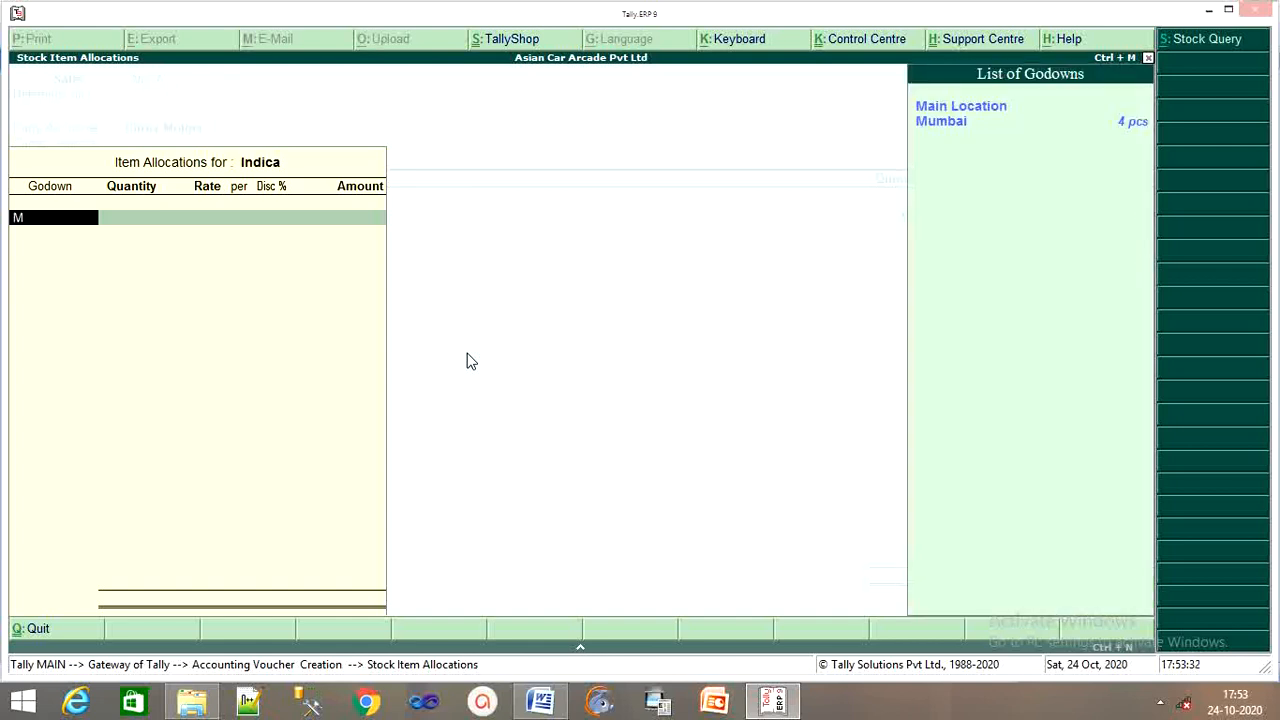
key(Down)
key(Return)
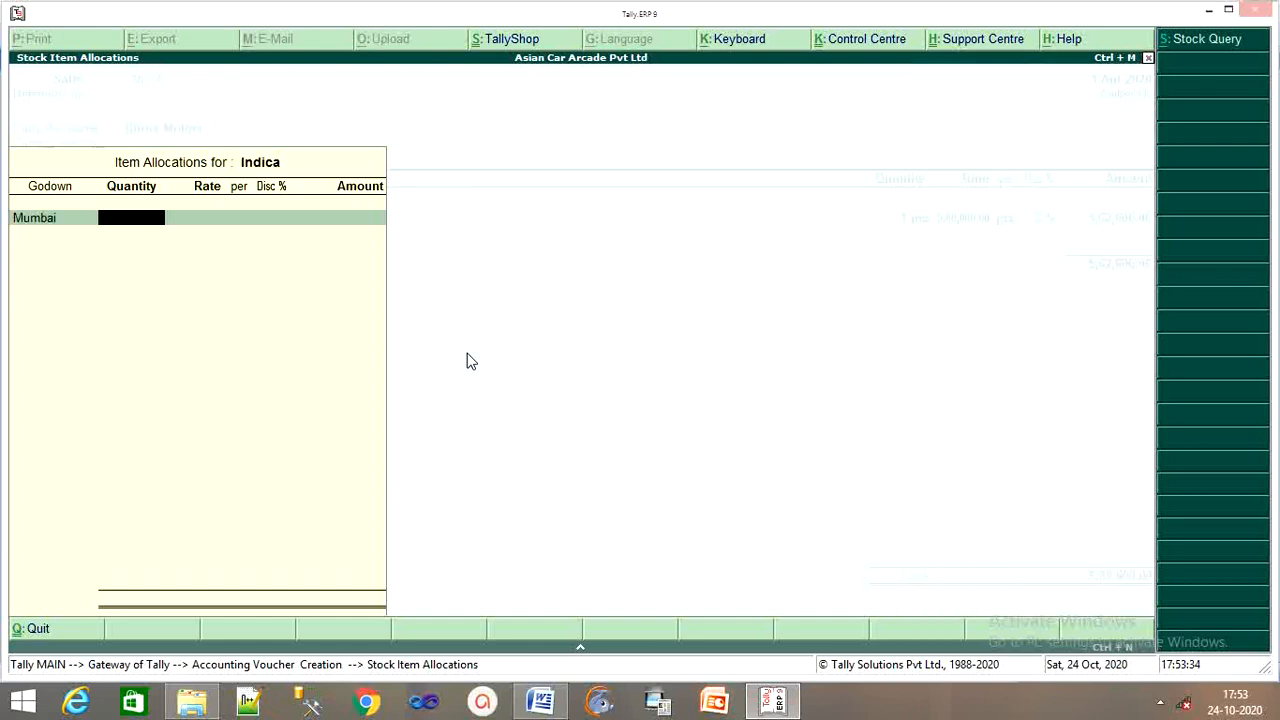
text(1)
key(Return)
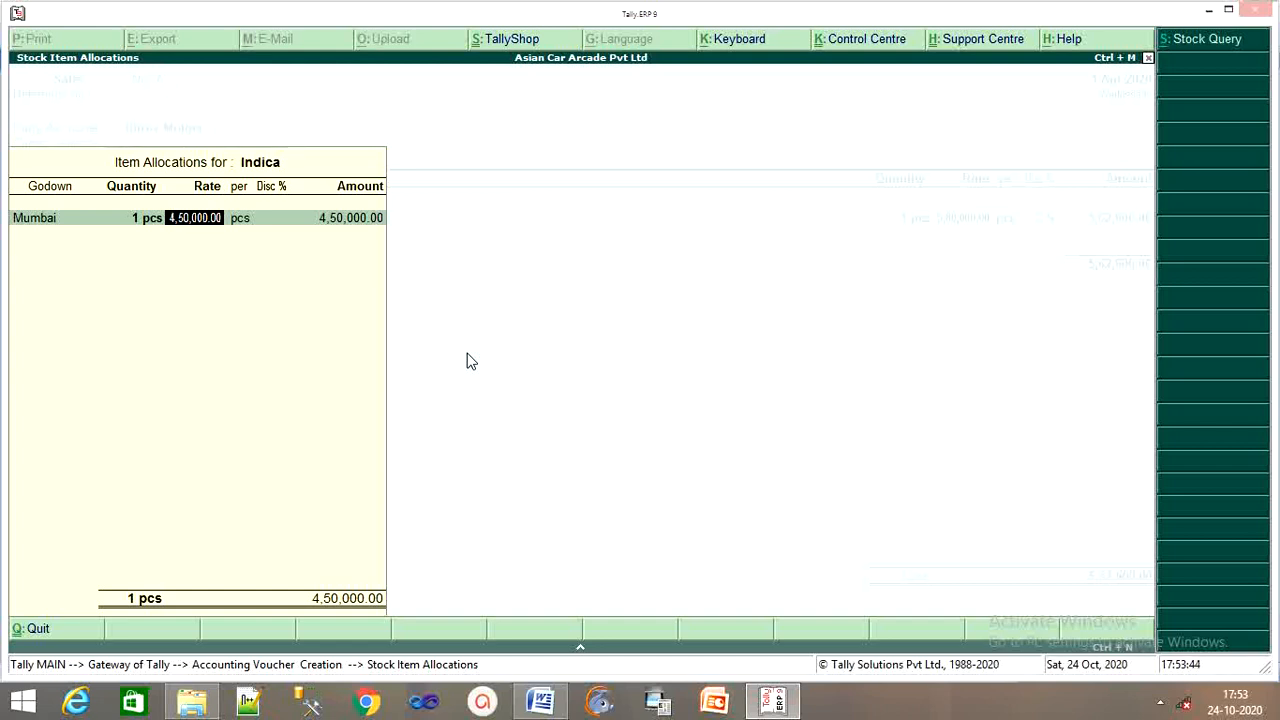
Price Indica at 4,30,000 less 3% and save voucher No. 2 totalling 9,79,700.
text(4,30,)
text(0000)
key(Return)
key(Return)
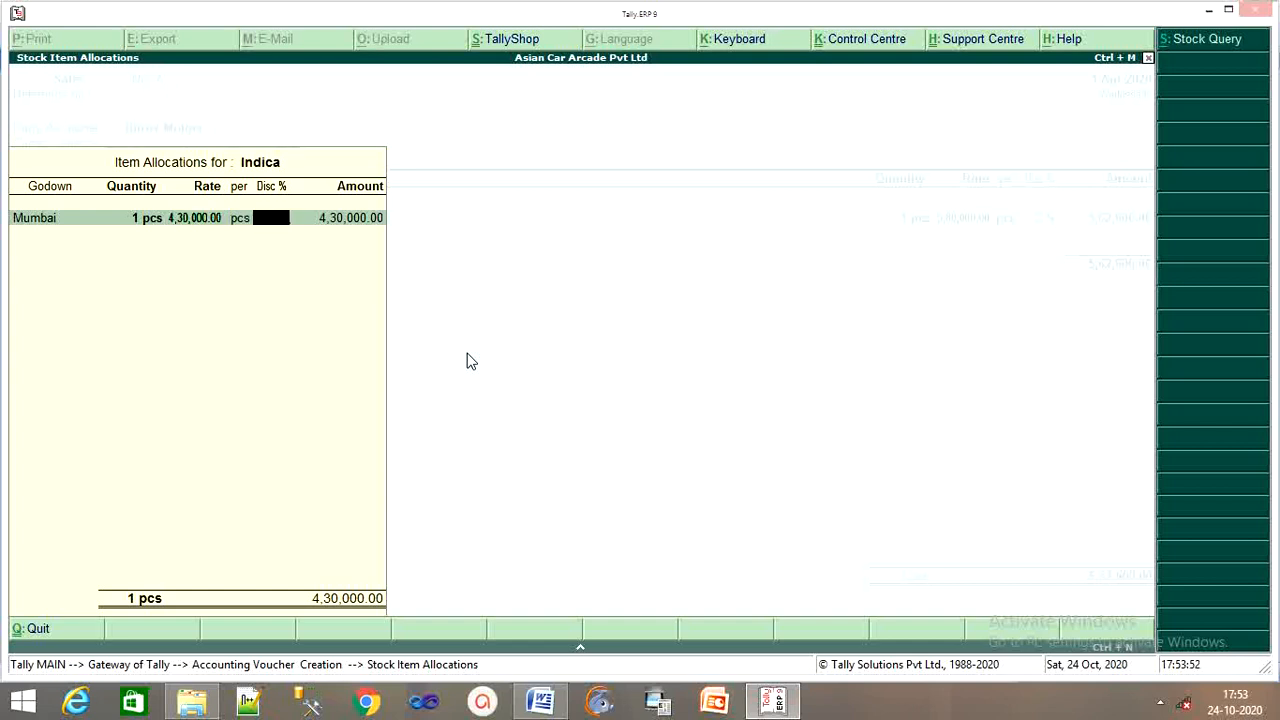
text(3)
key(Return)
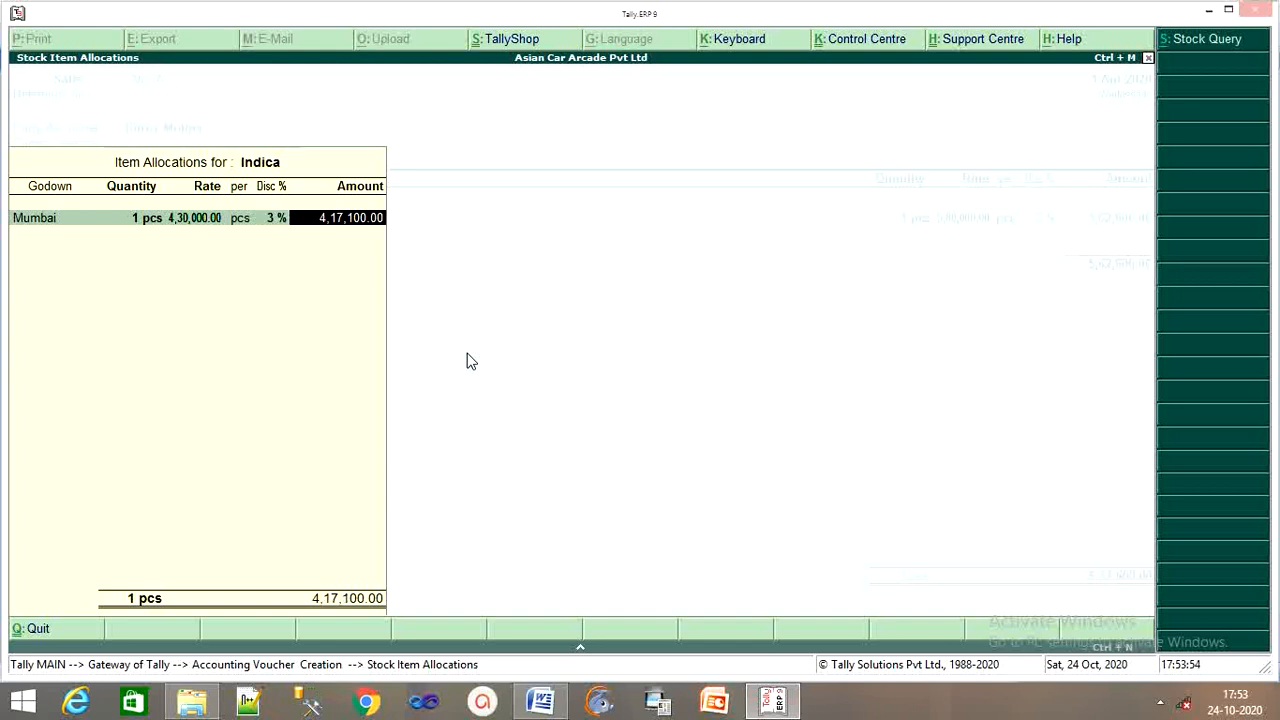
key(Return)
key(Return)
key(Return)
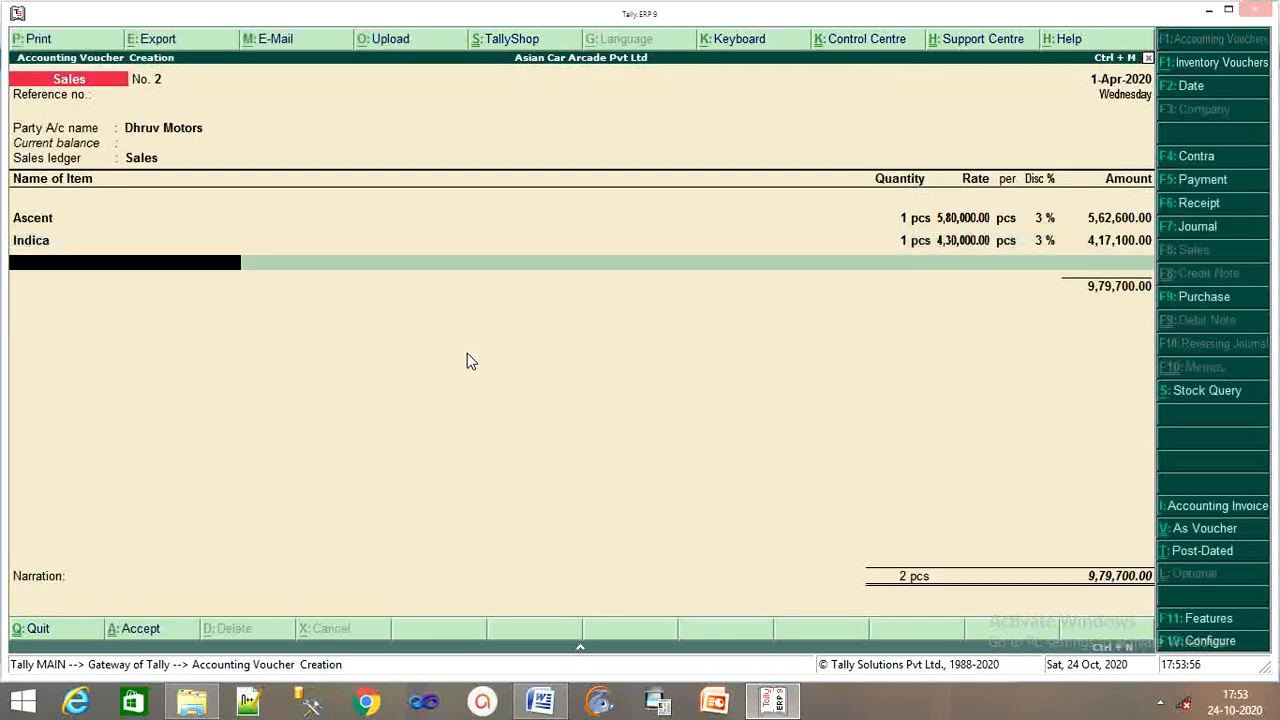
key(Return)
key(Return)
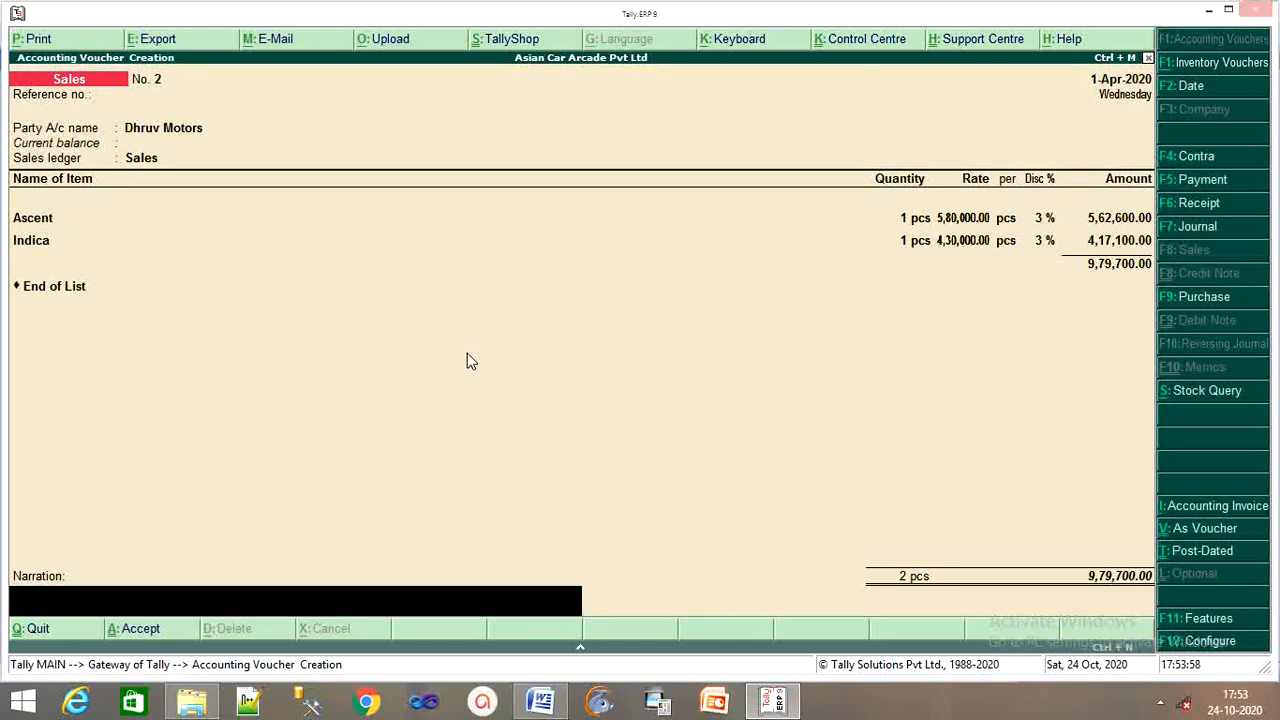
key(Return)
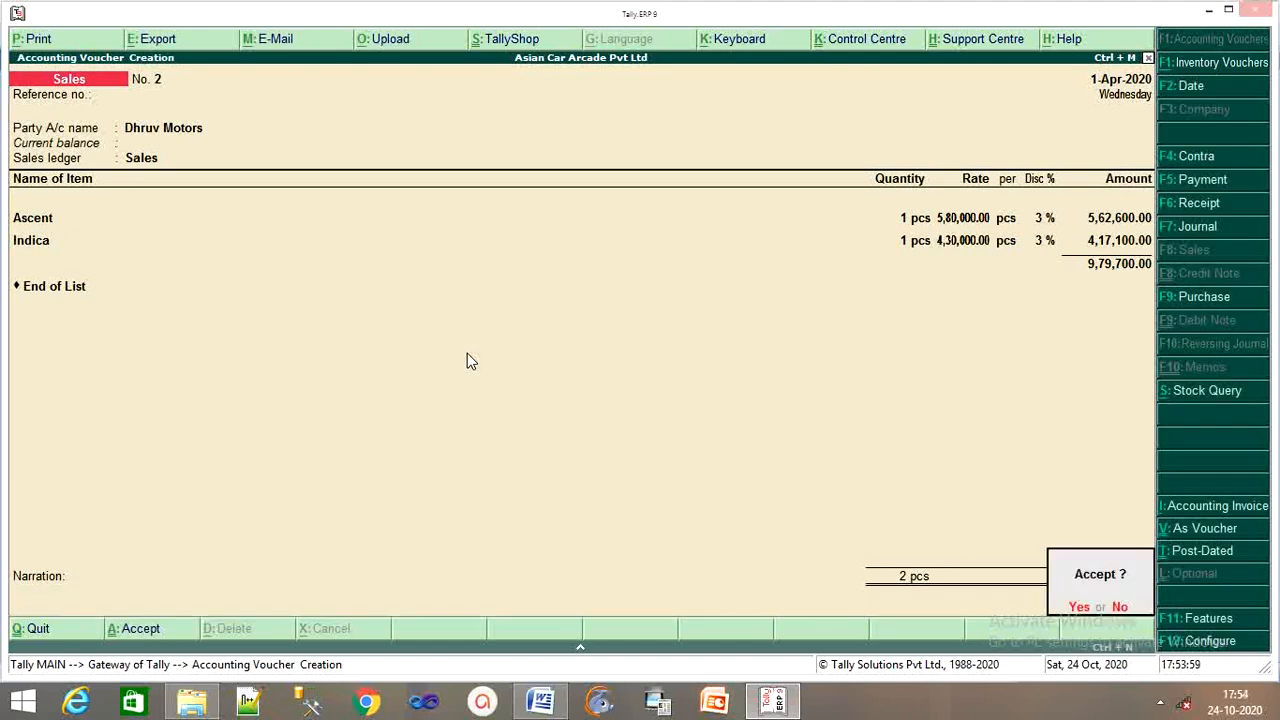
key(y)
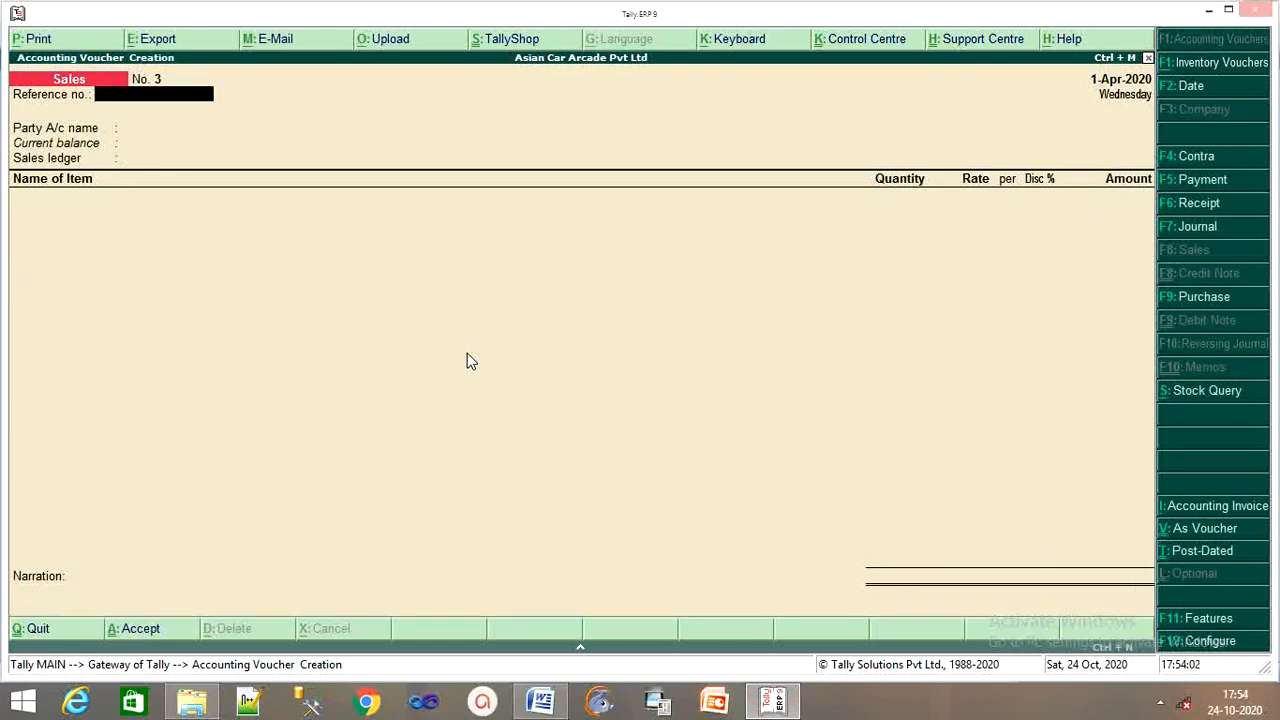
click(553, 708)
scroll(451, 410, down, 3)
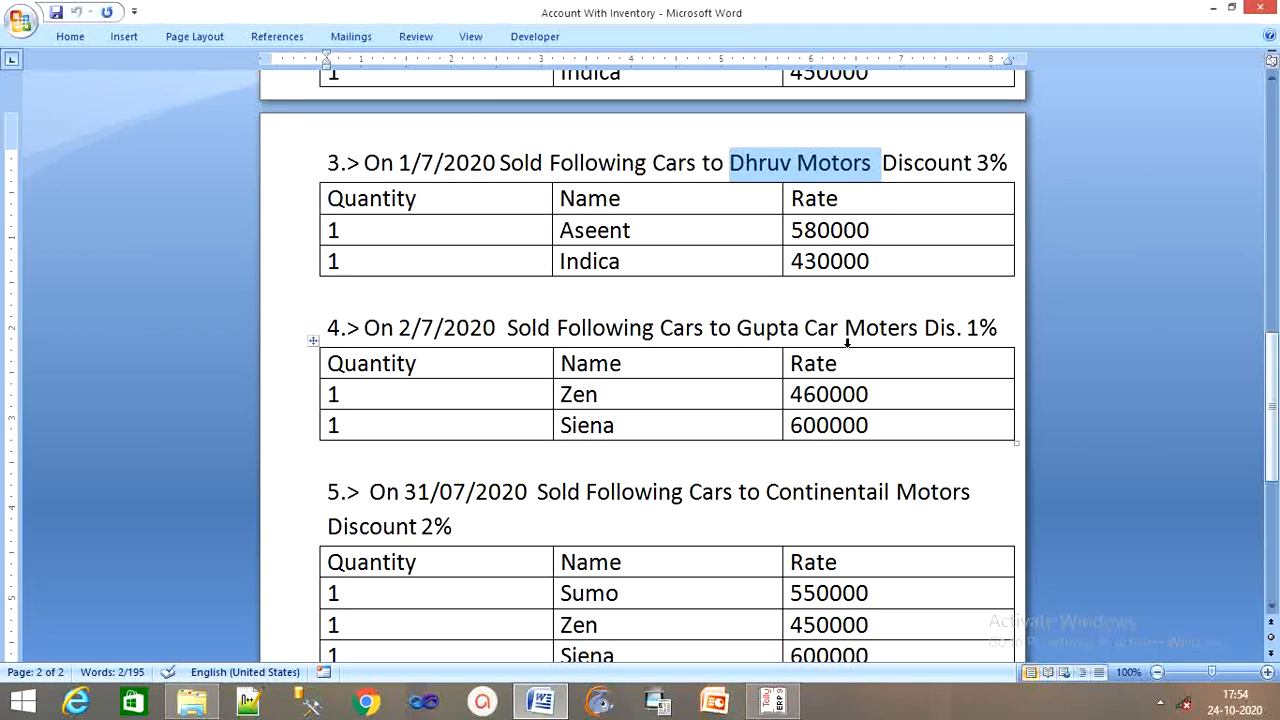
drag(912, 327, 738, 328)
click(737, 328)
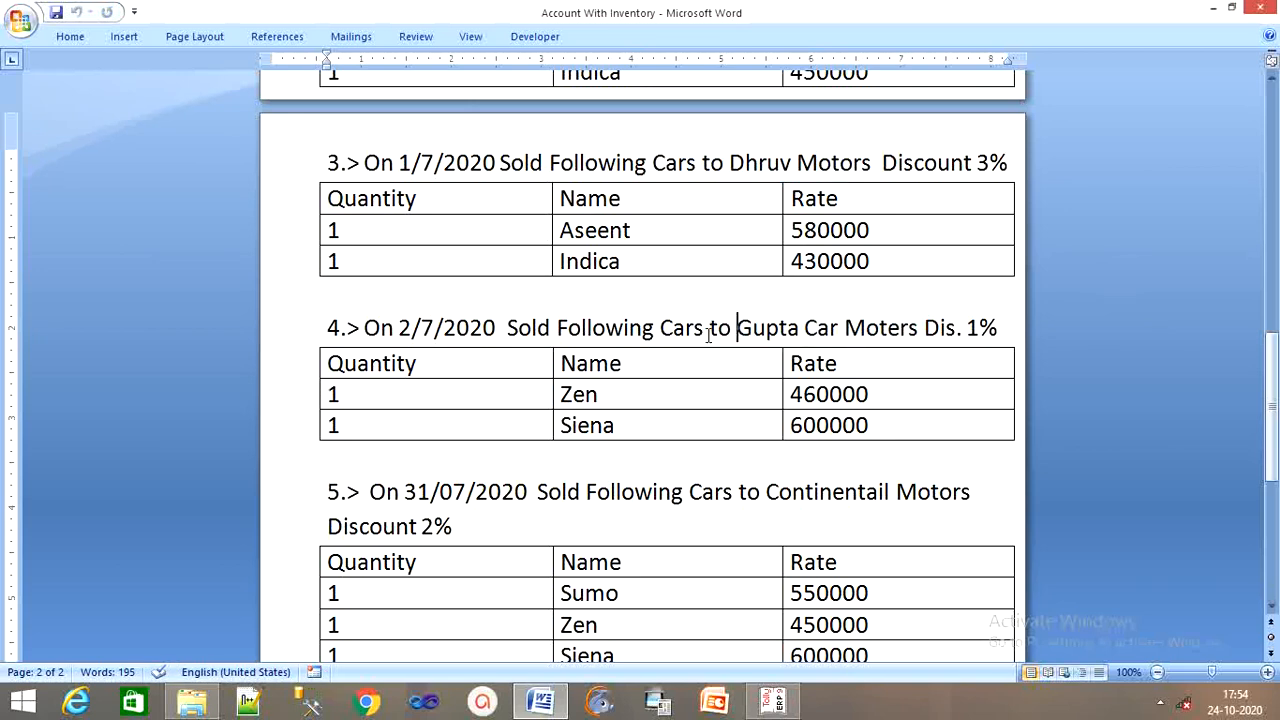
click(772, 700)
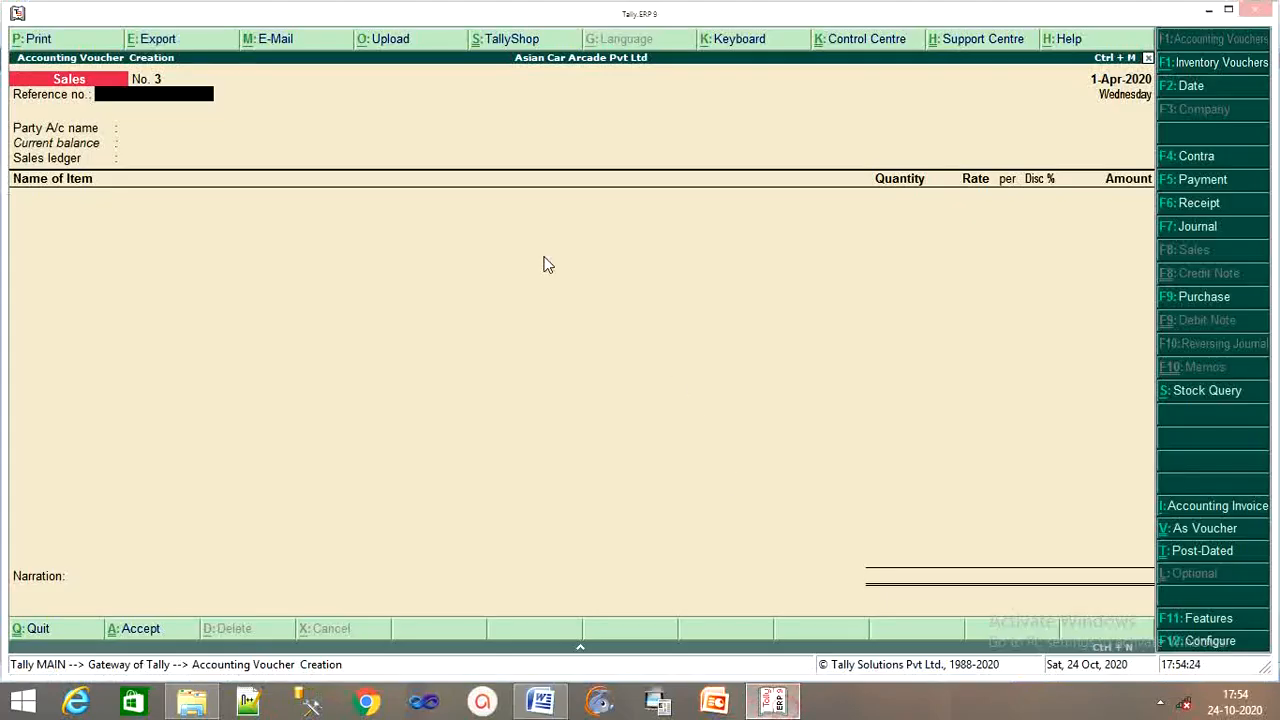
Create a new party ledger named Gupta Car Motars, replacing the mistyped Dhruv Motors.
key(Return)
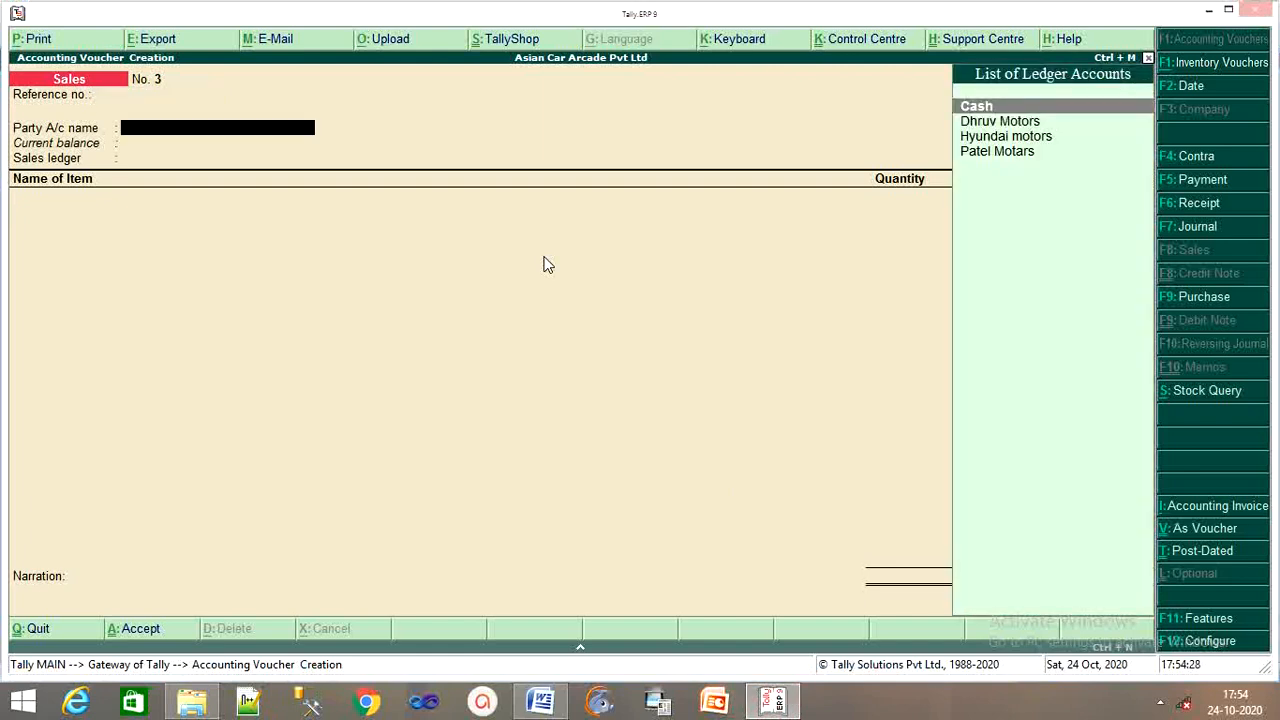
key(alt+c)
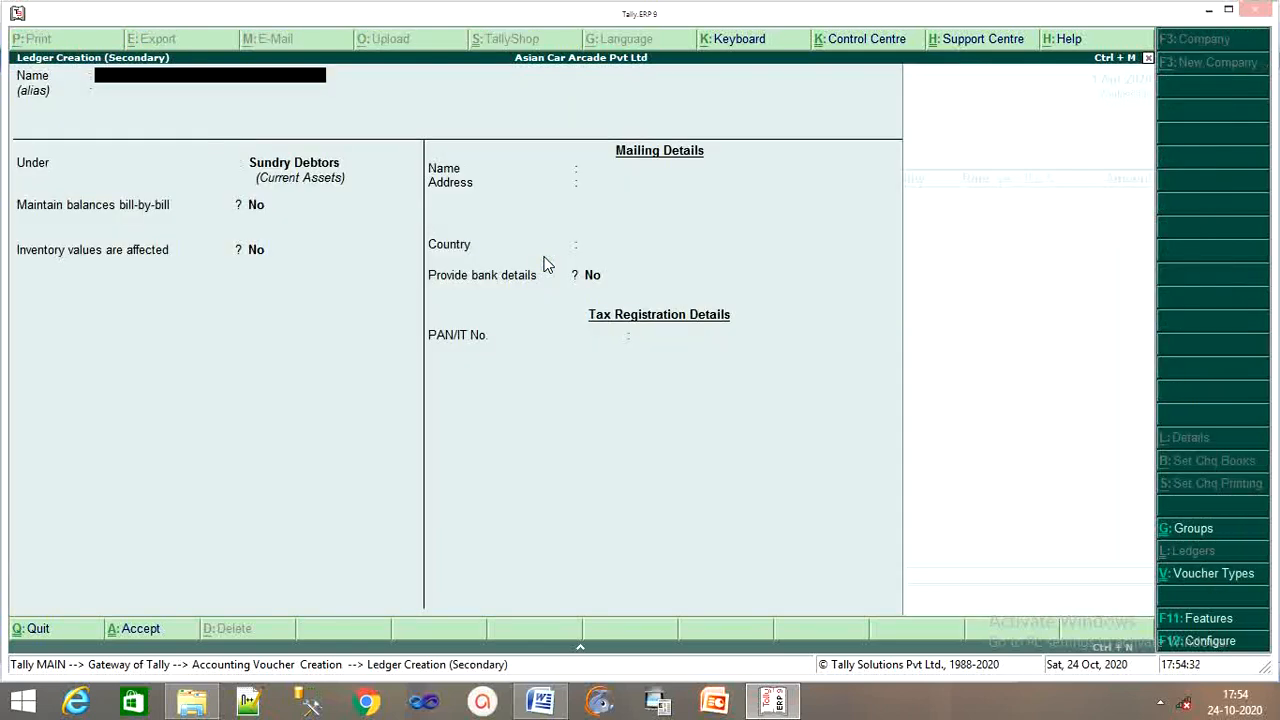
text(Dhruv Motors)
key(BackSpace)
key(BackSpace)
key(BackSpace)
key(BackSpace)
key(BackSpace)
key(BackSpace)
key(BackSpace)
key(BackSpace)
key(BackSpace)
key(BackSpace)
key(BackSpace)
key(BackSpace)
text(Gupta Car Mo)
text(rs)
key(Return)
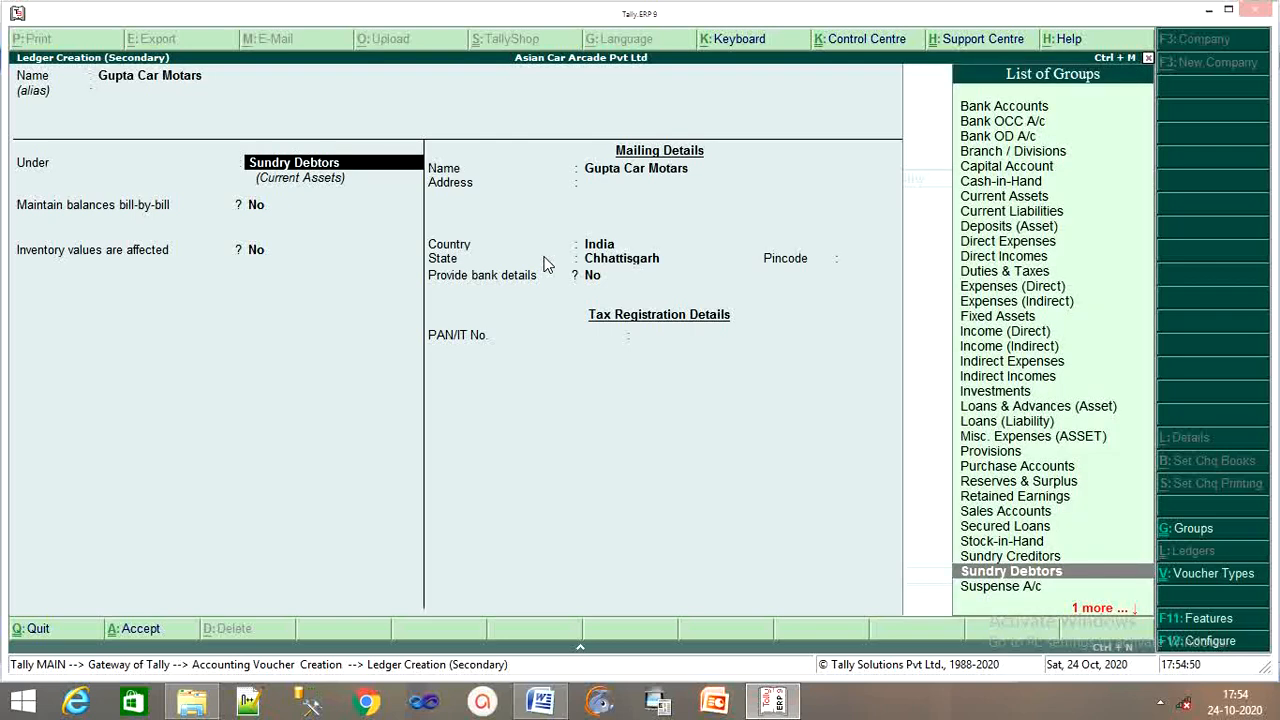
Put Gupta Car Motars under Sundry Debtors, save it and accept the party details.
key(Return)
key(Return)
key(Return)
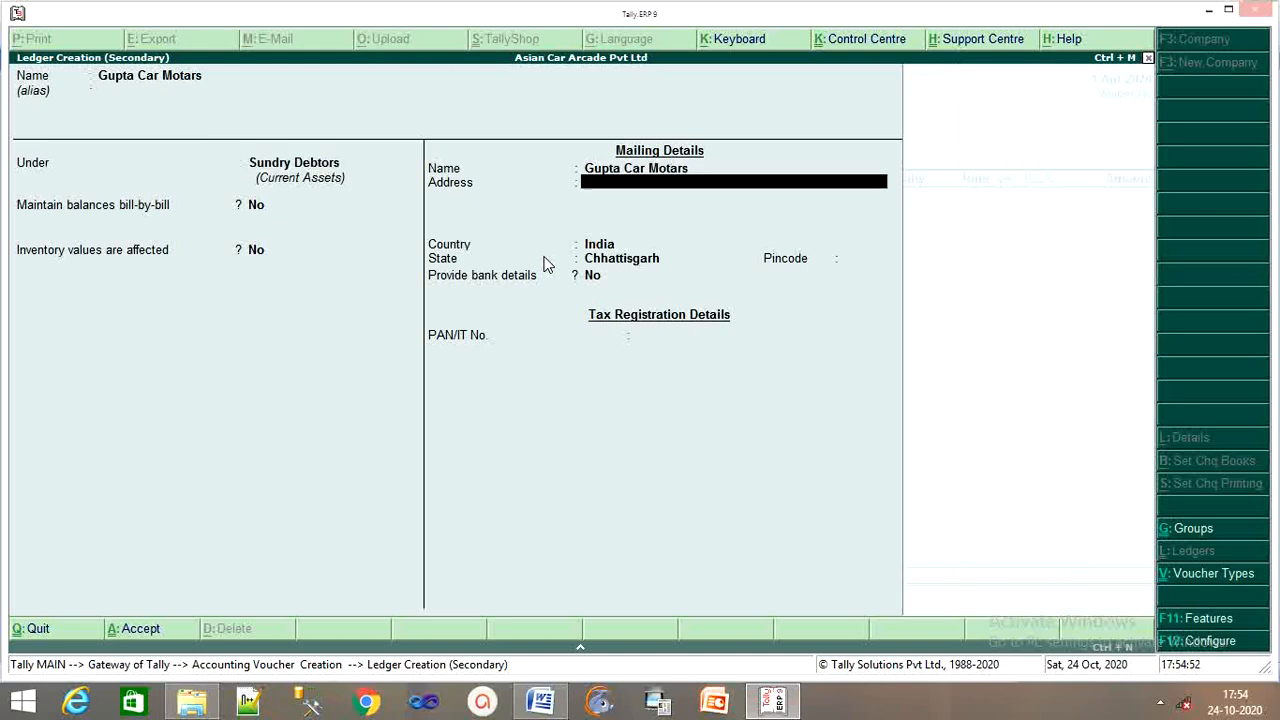
key(Return)
key(Return)
key(Return)
key(Return)
key(Return)
key(Return)
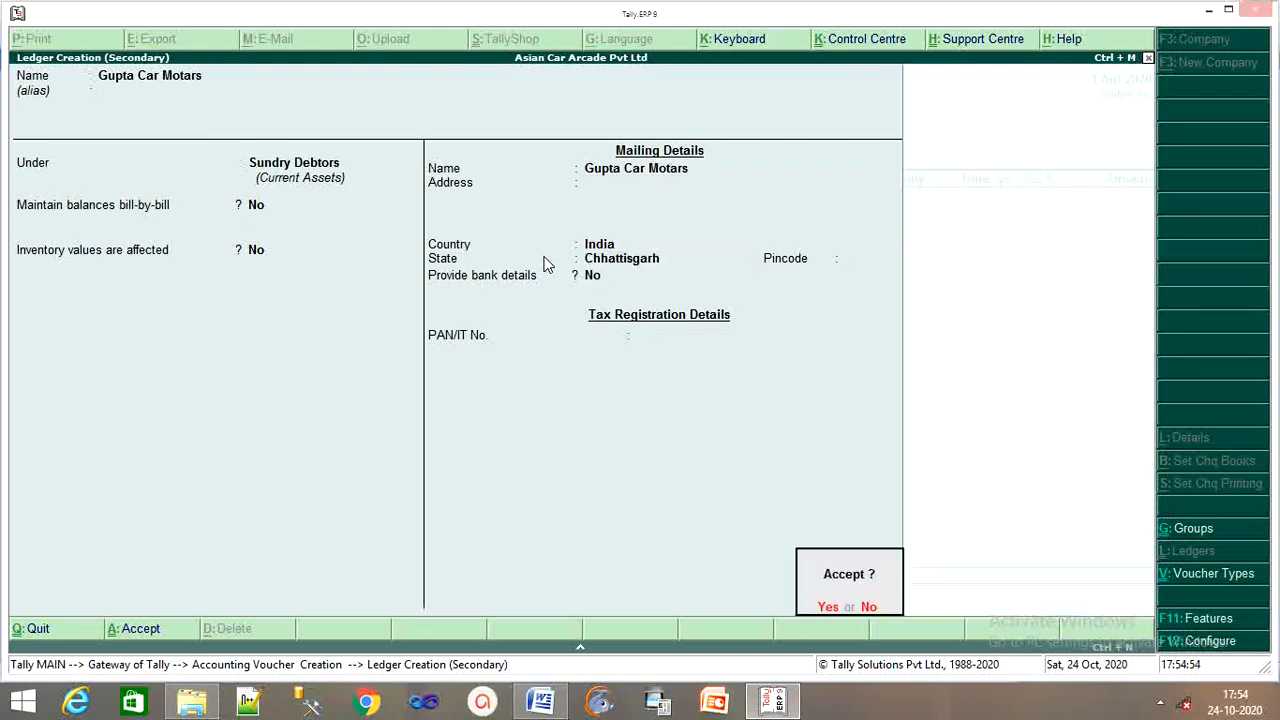
key(Return)
key(Return)
key(Return)
key(Return)
key(Return)
key(Return)
key(Return)
key(Return)
key(Return)
key(Return)
key(Return)
key(Return)
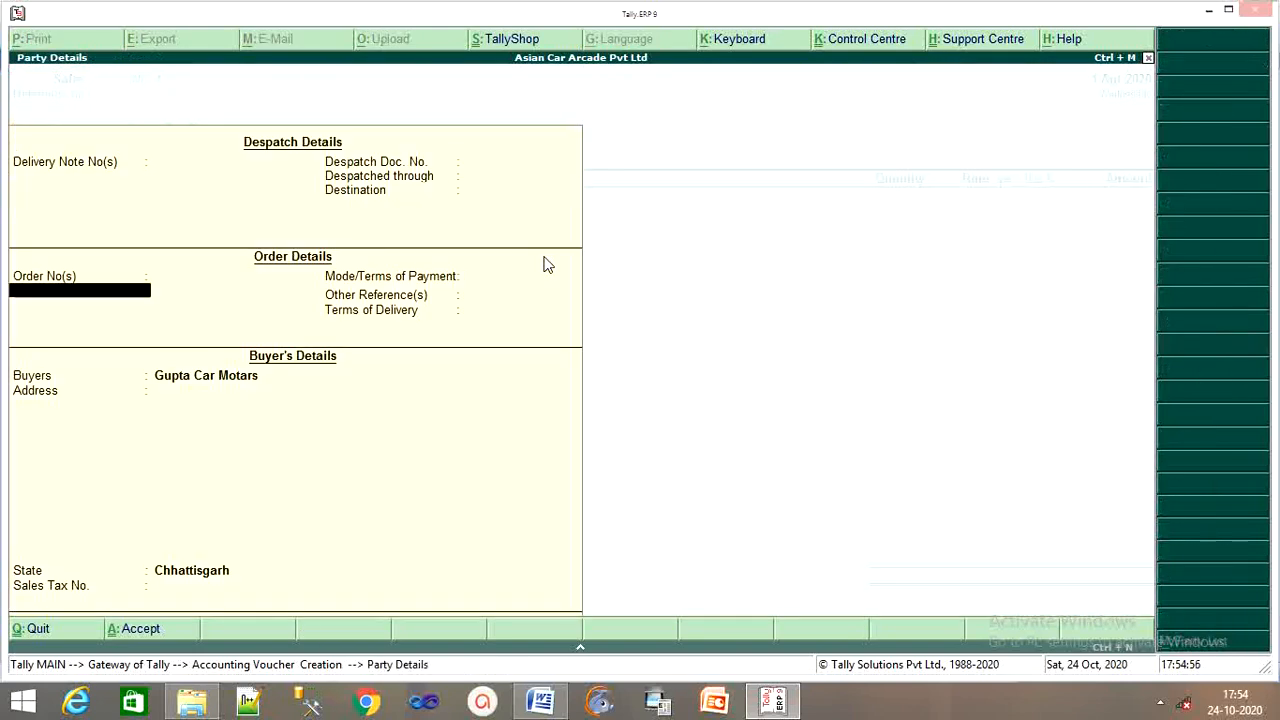
key(Return)
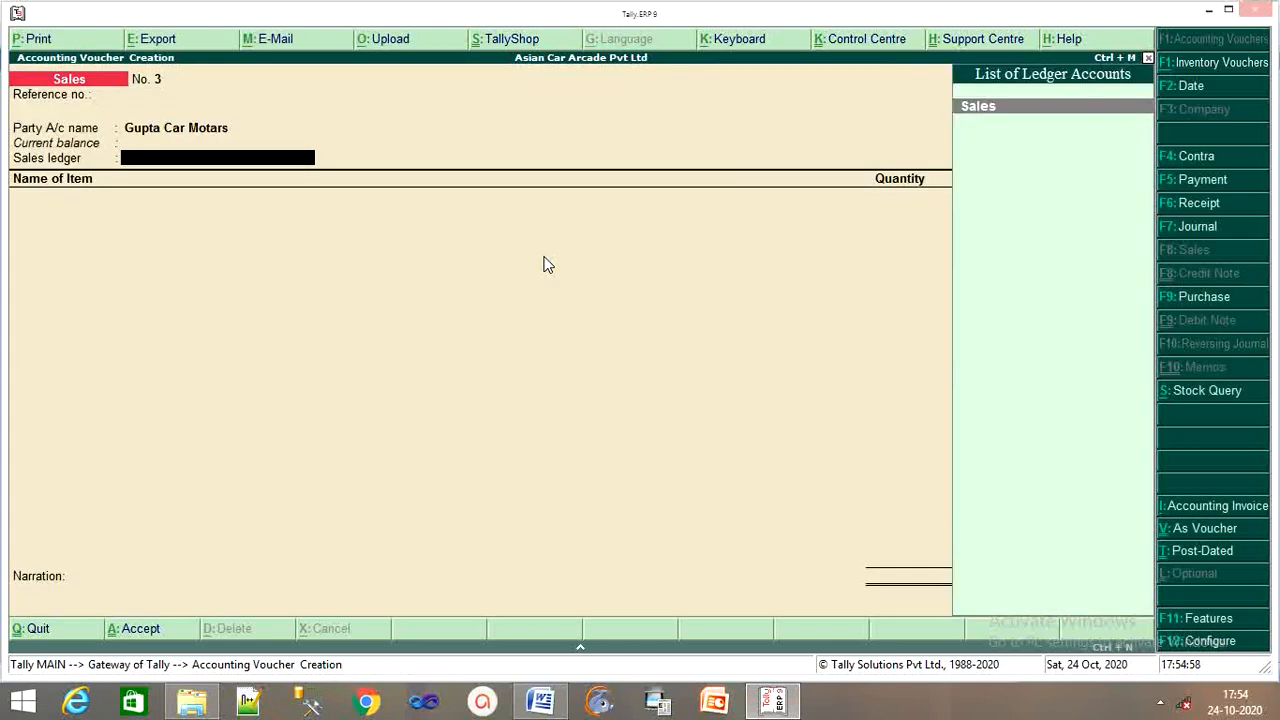
key(Return)
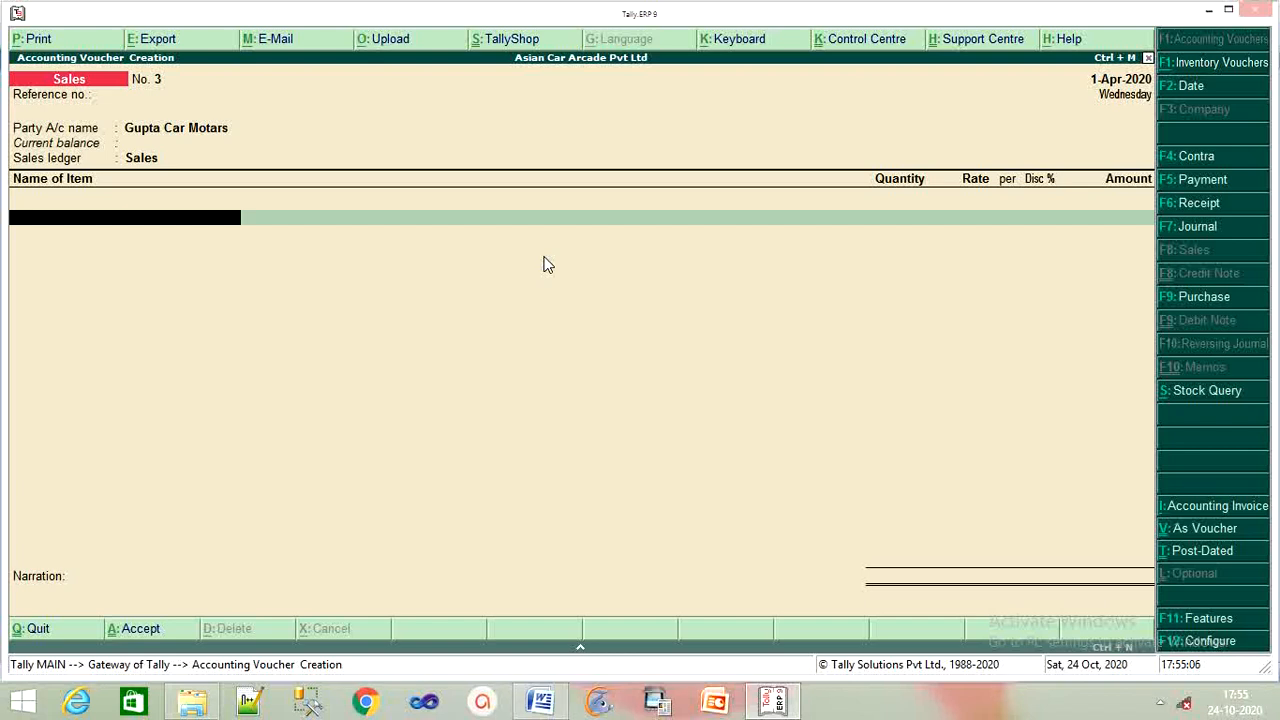
Confirm Zen as the first item on sales voucher No. 3, opening its empty item allocation.
key(Return)
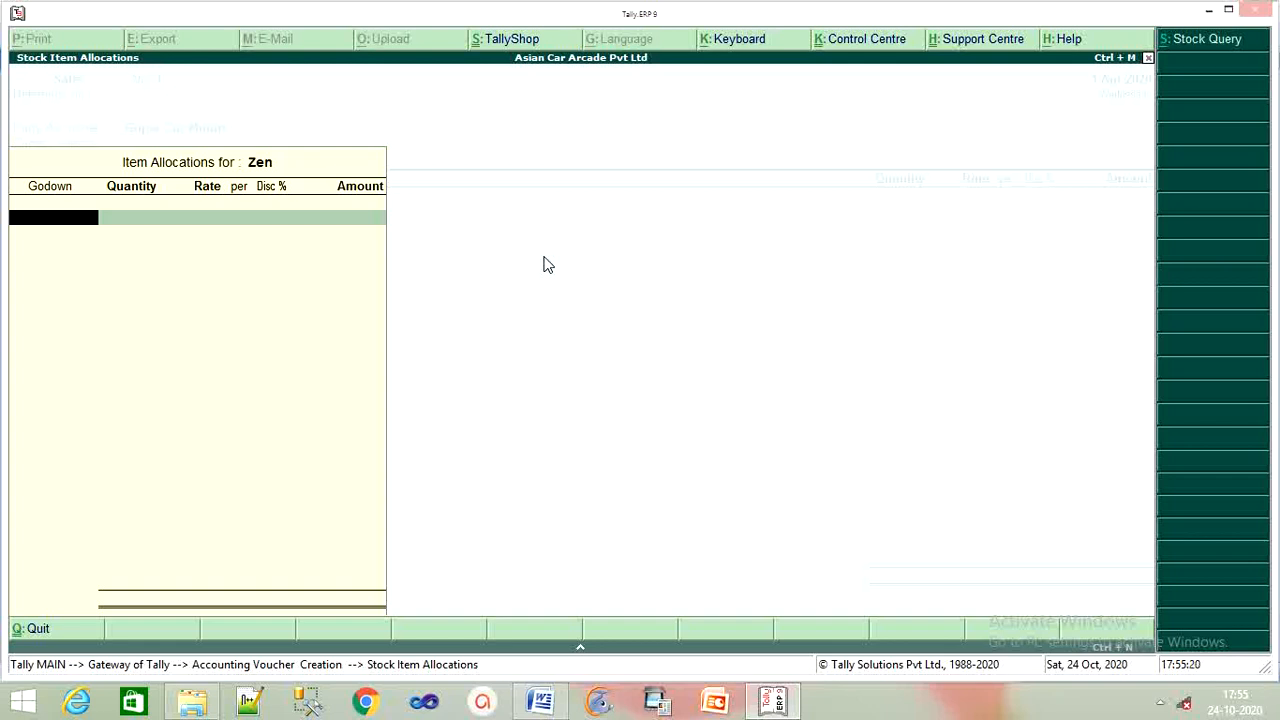
Allocate one Zen from the Mumbai godown instead of Main Location.
text(M)
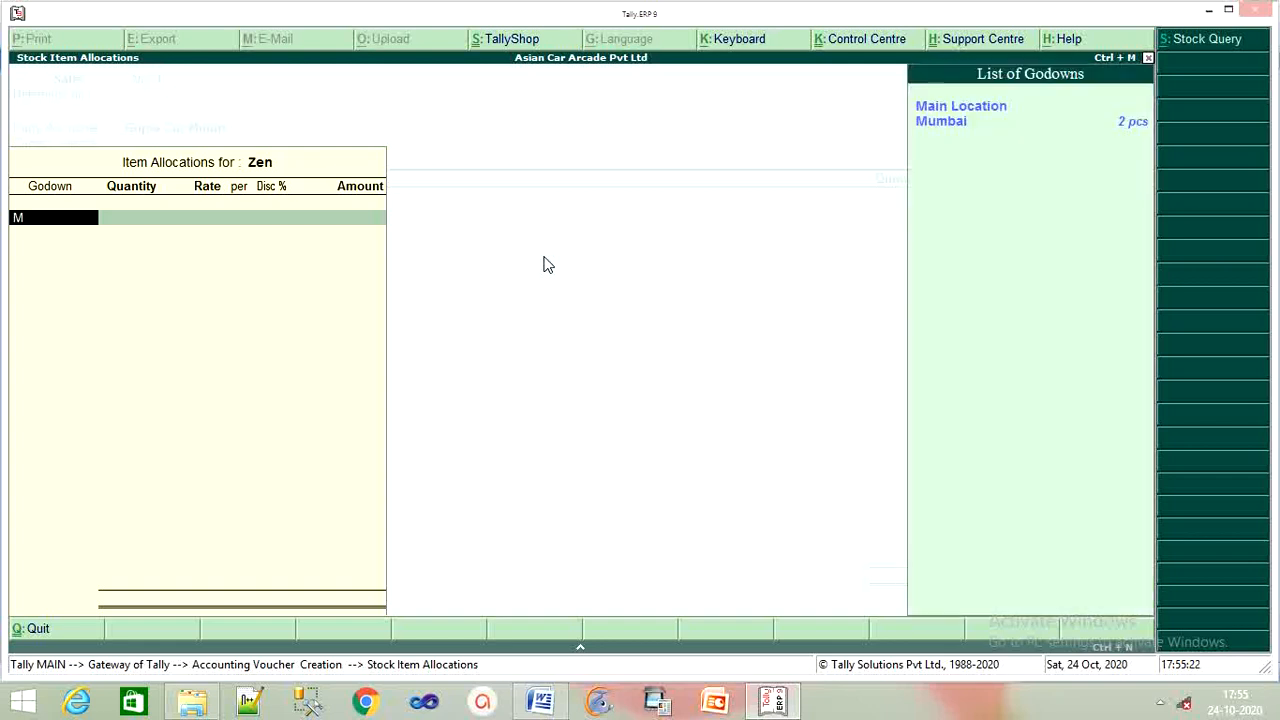
key(Return)
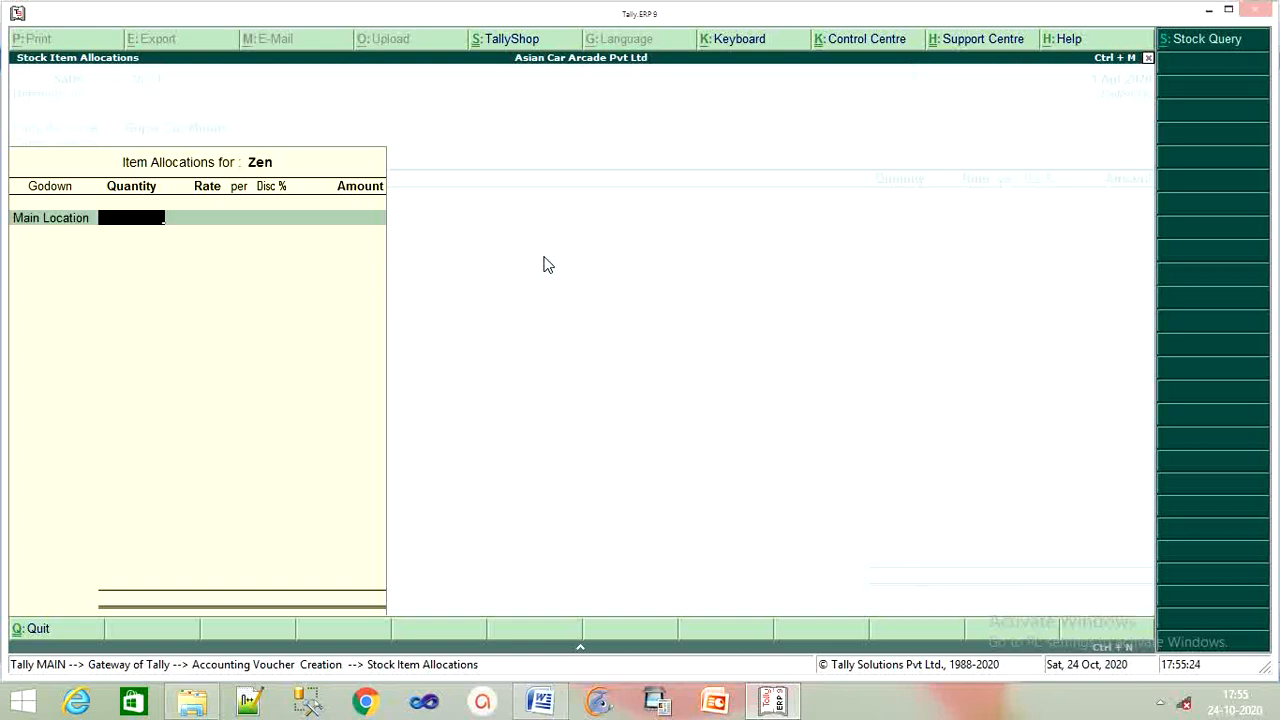
key(BackSpace)
key(Down)
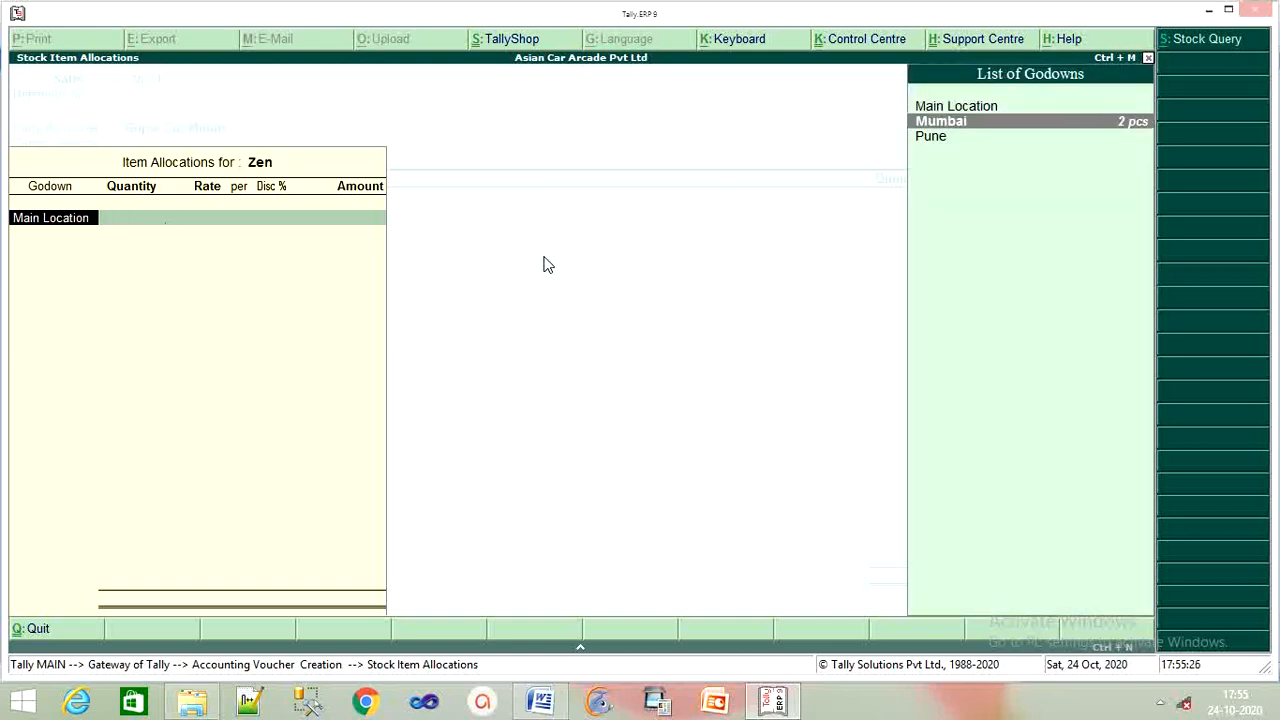
key(Return)
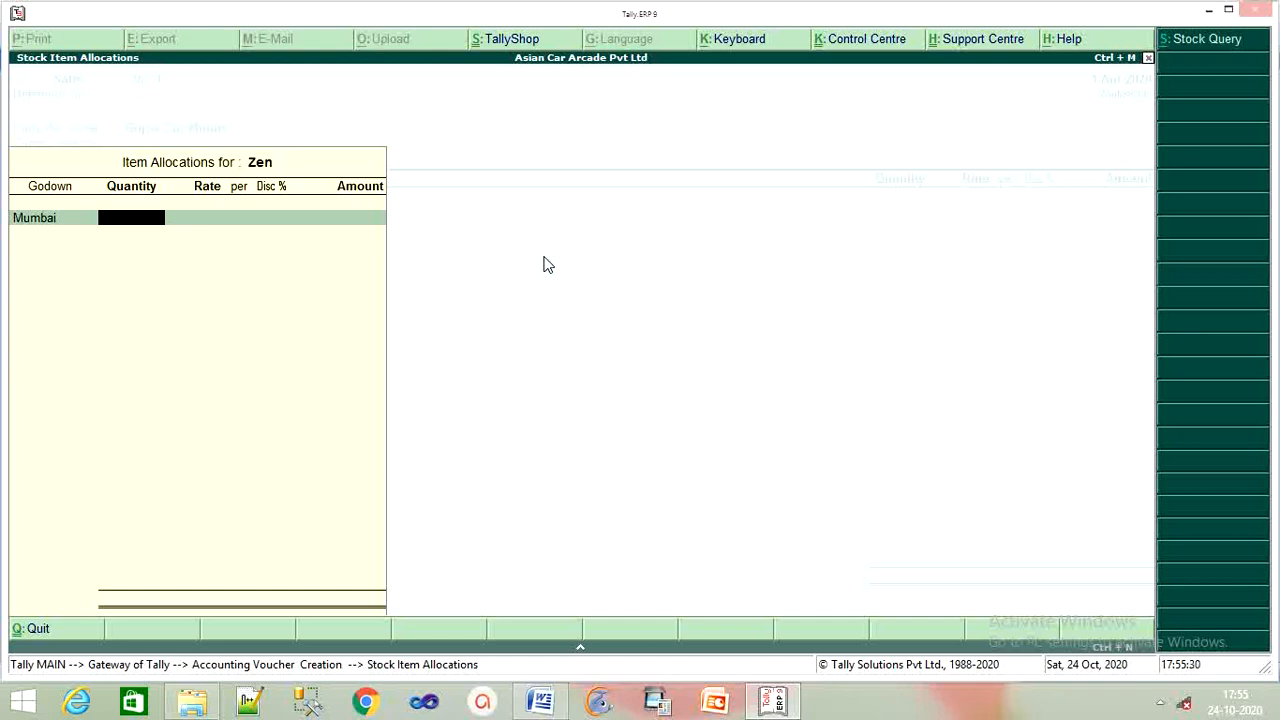
text(1)
key(Return)
key(Return)
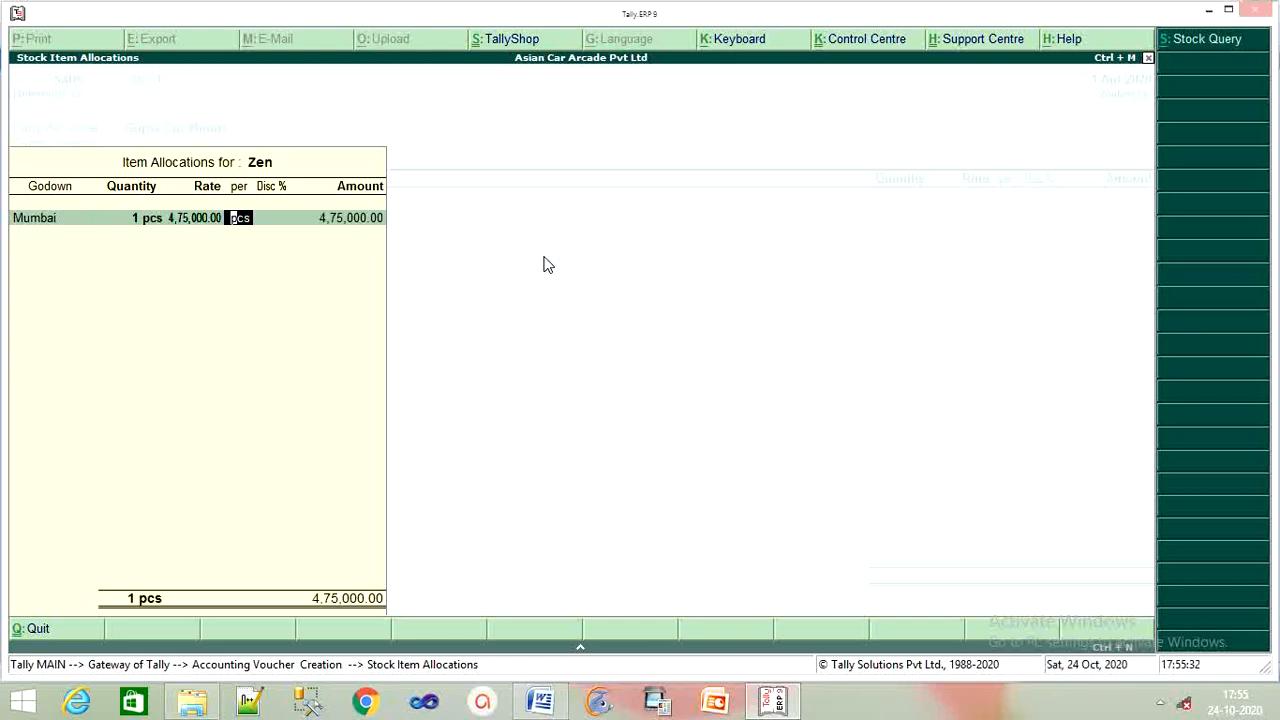
Set the Zen rate to 4,60,000 with a 1% discount, amounting to 4,55,400.
key(BackSpace)
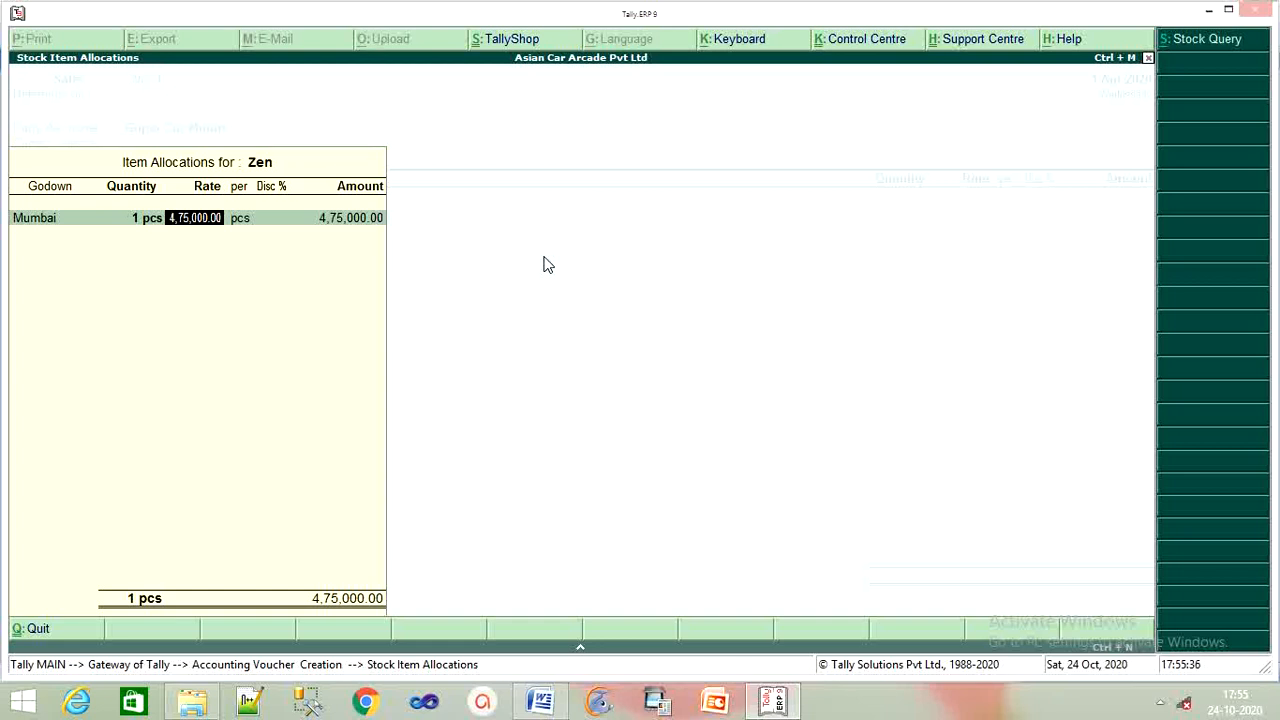
text(460000)
key(Return)
key(Return)
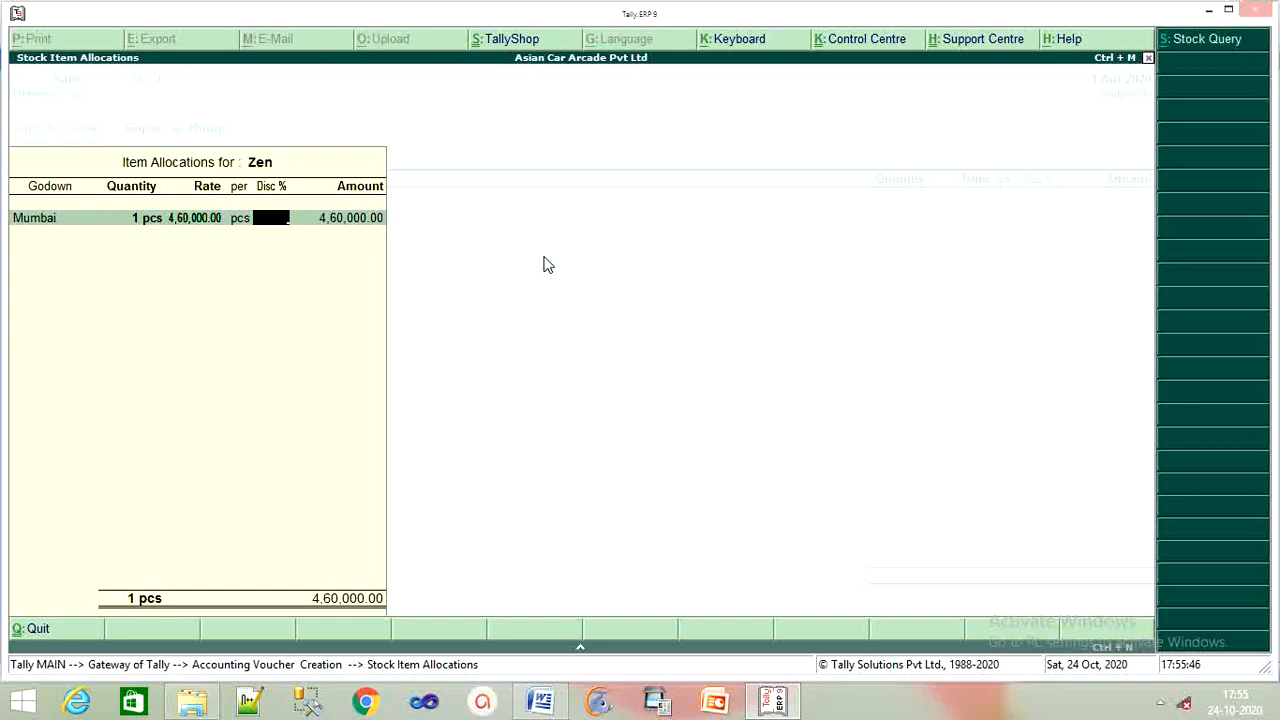
text(1)
key(Return)
key(Return)
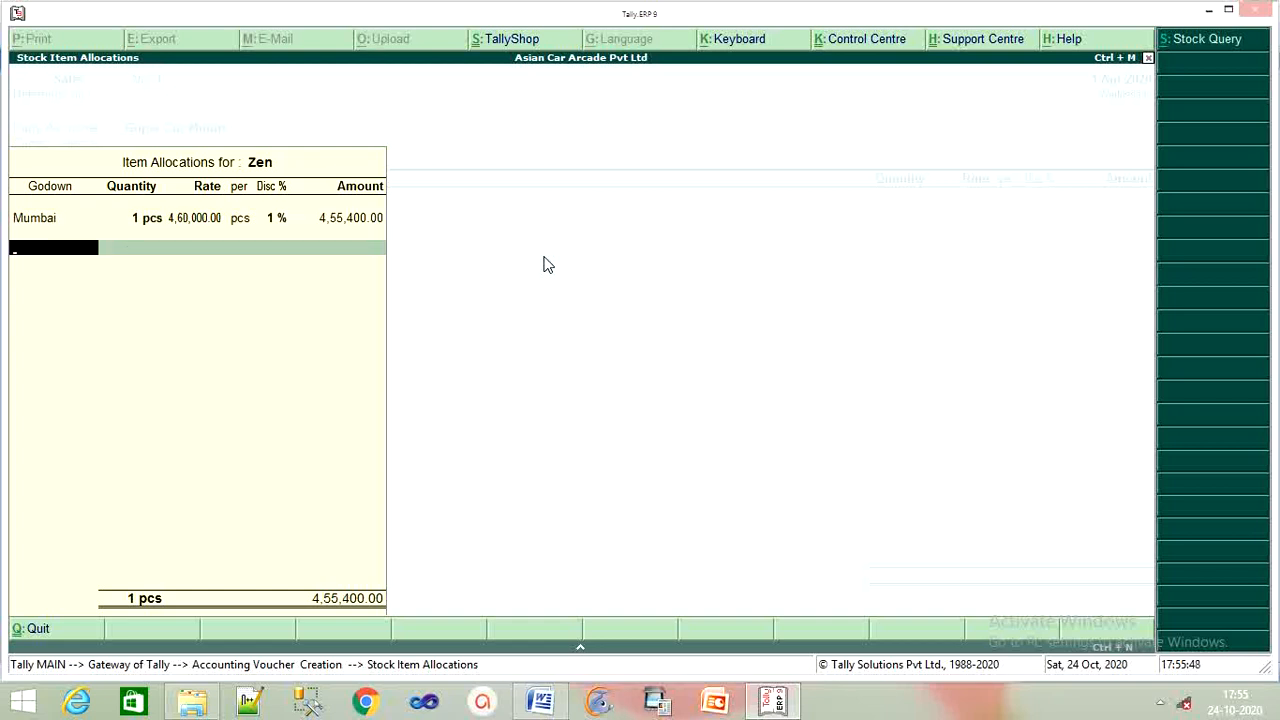
key(Return)
key(Return)
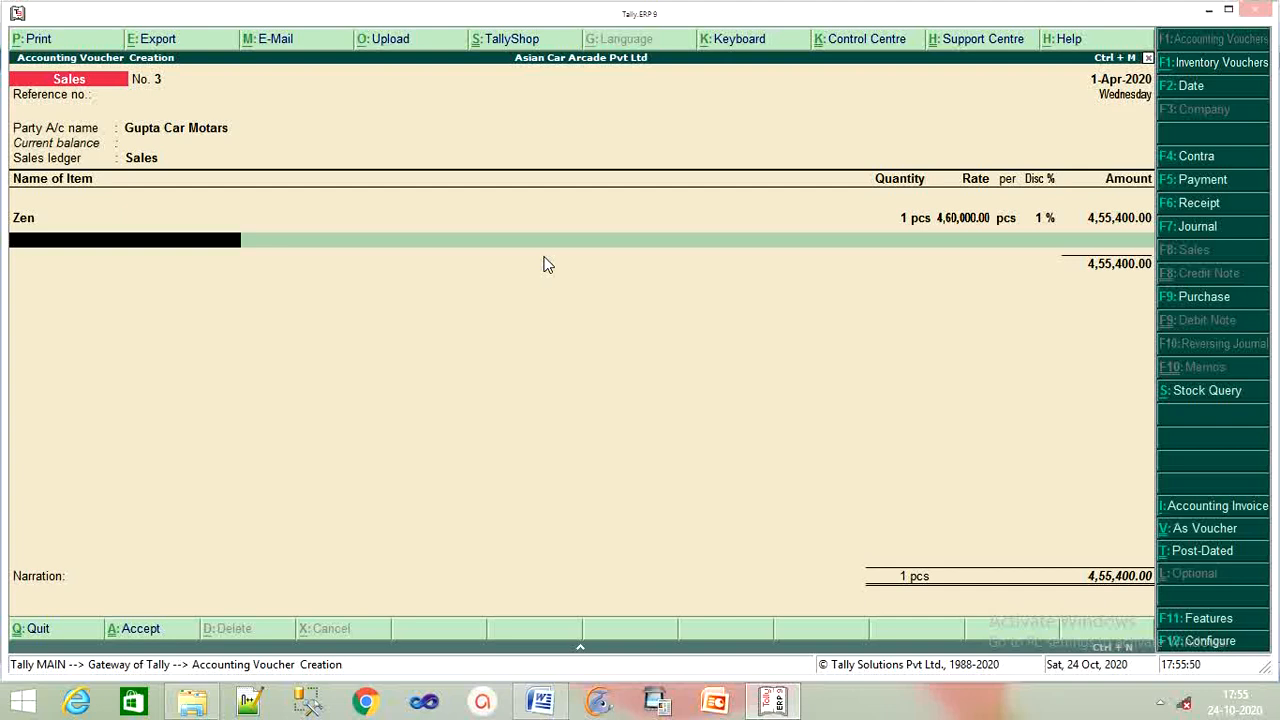
Add Siena as the next item, 1 pcs from the Pune godown.
text(S)
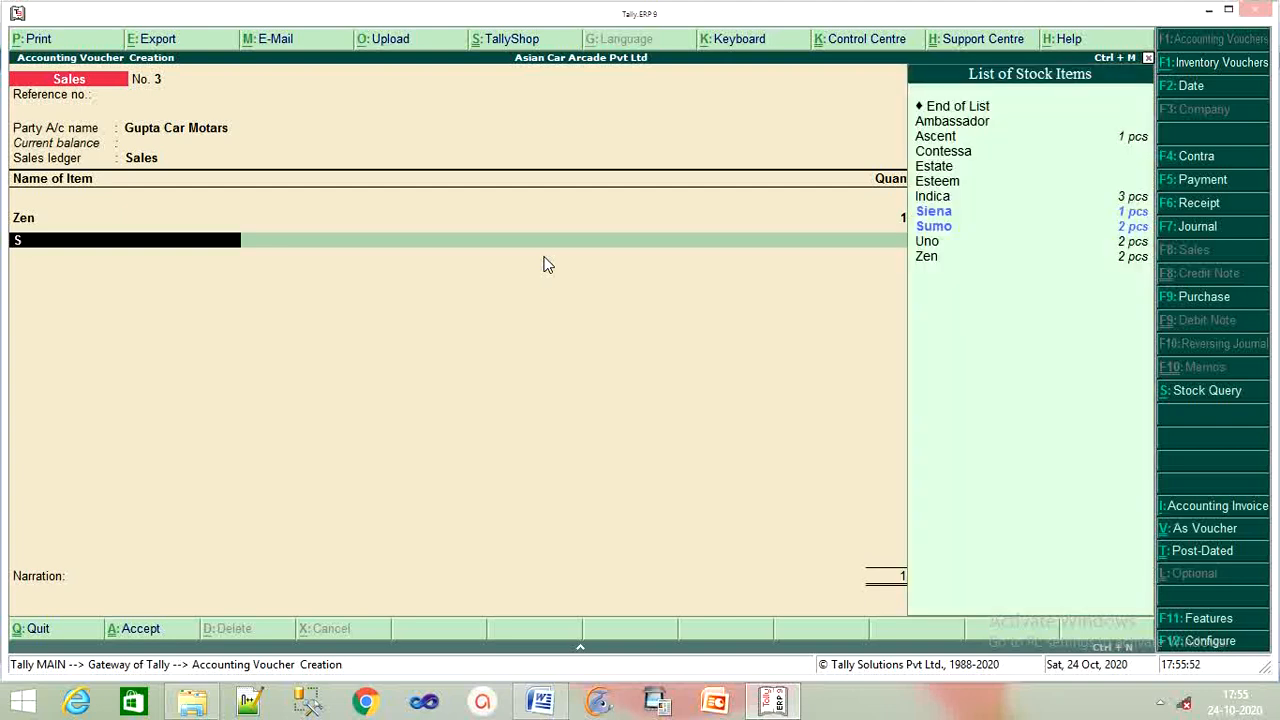
key(Down)
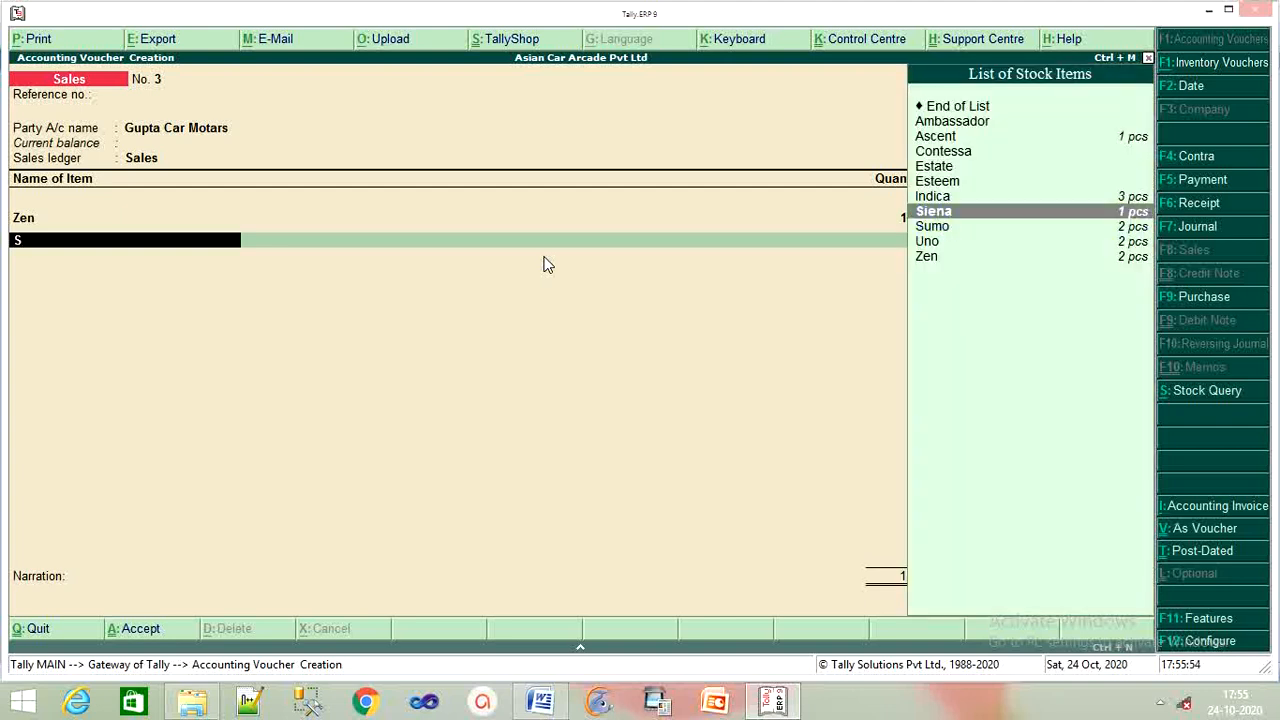
key(Down)
key(Up)
key(Return)
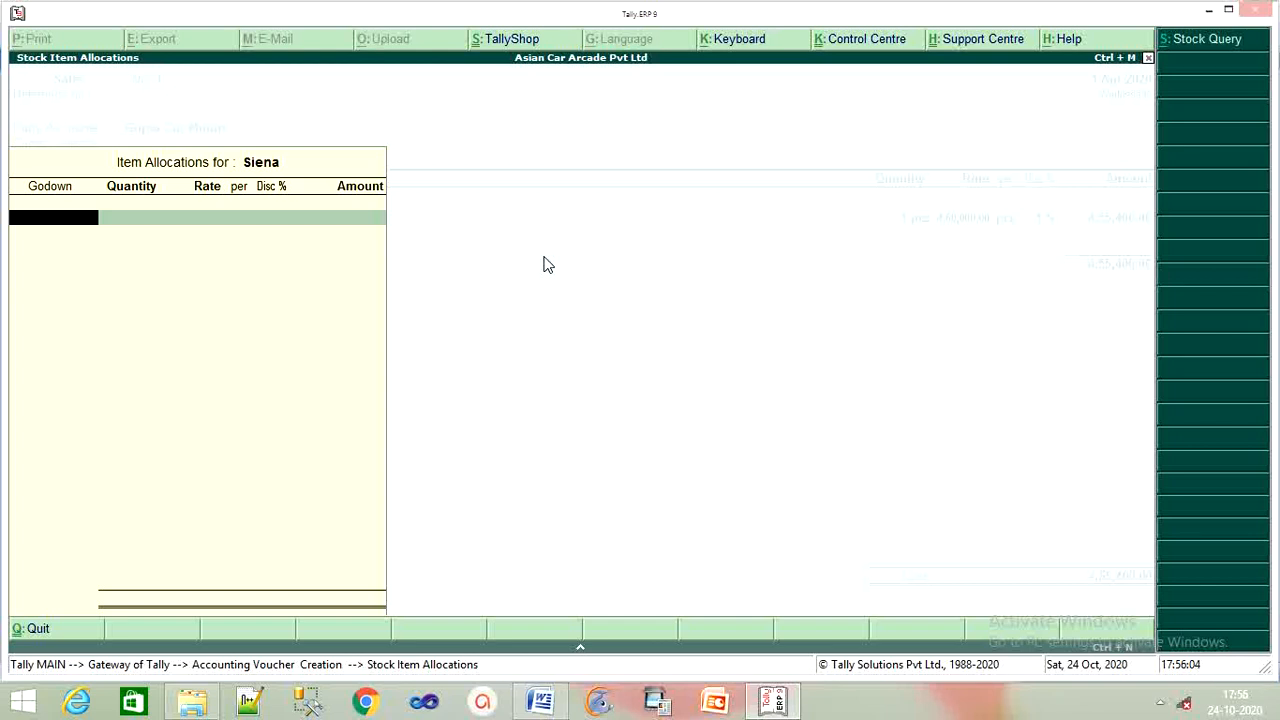
text(P)
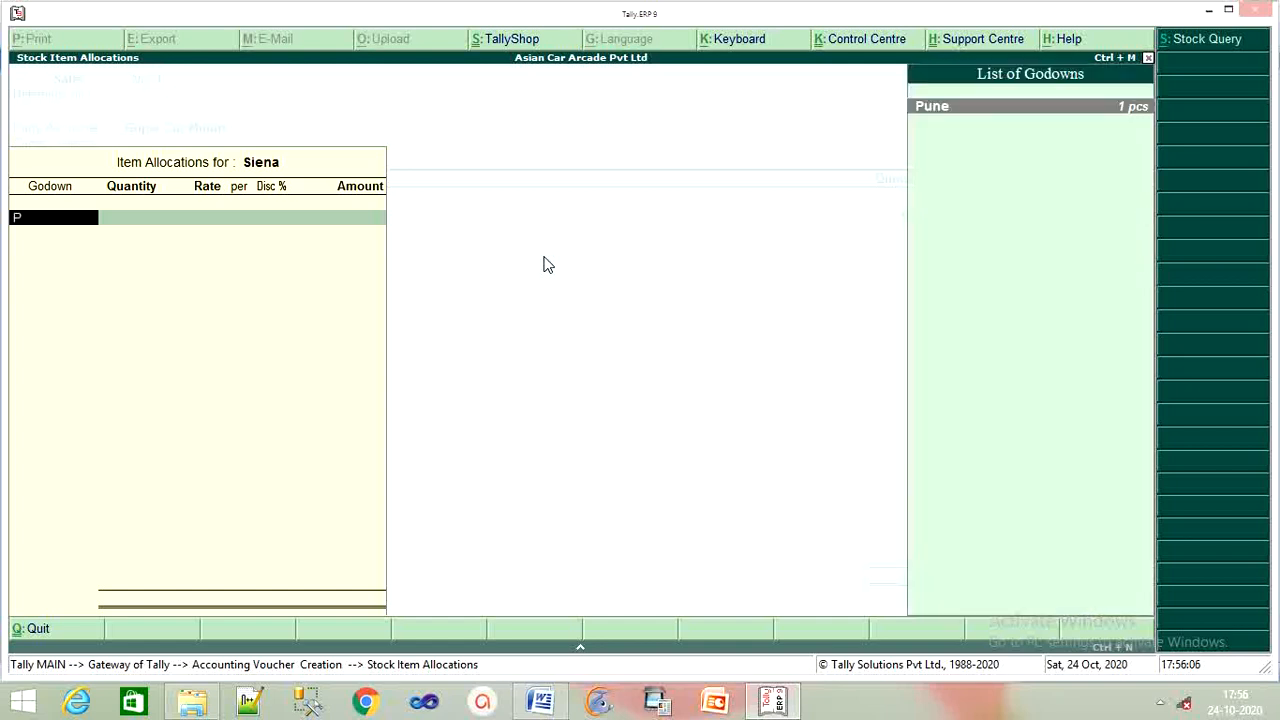
key(Return)
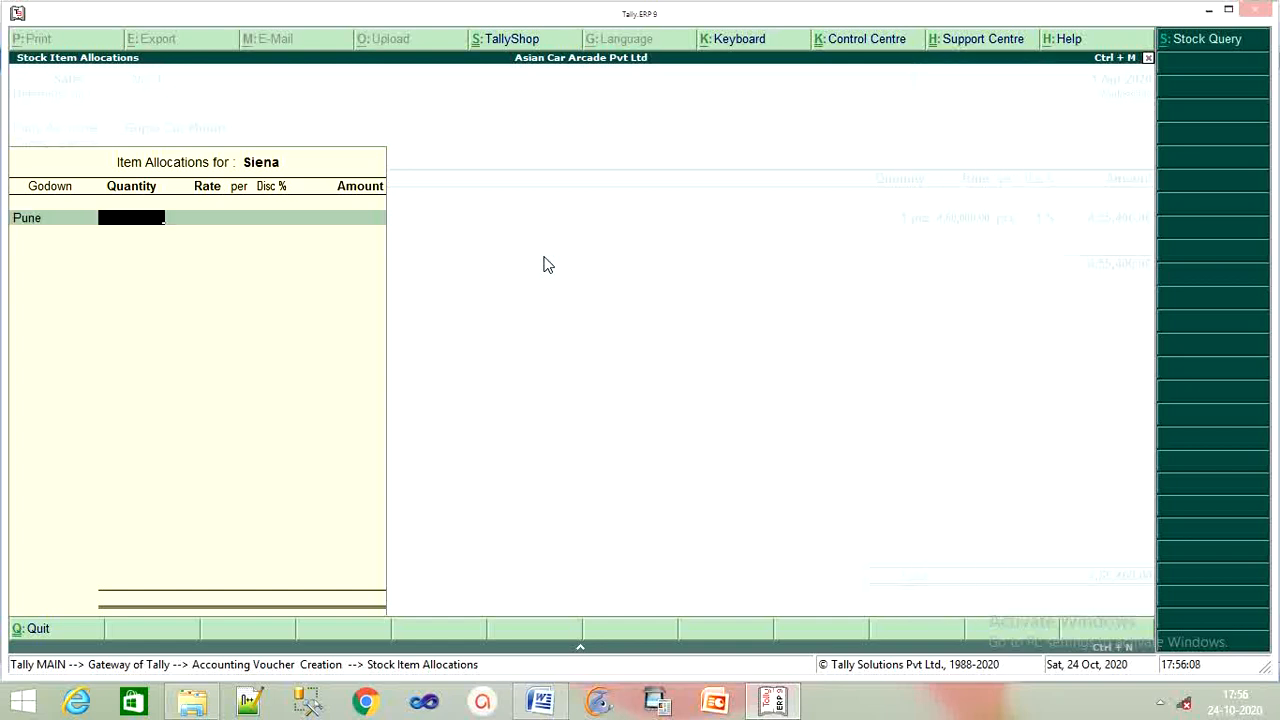
text(1)
key(Return)
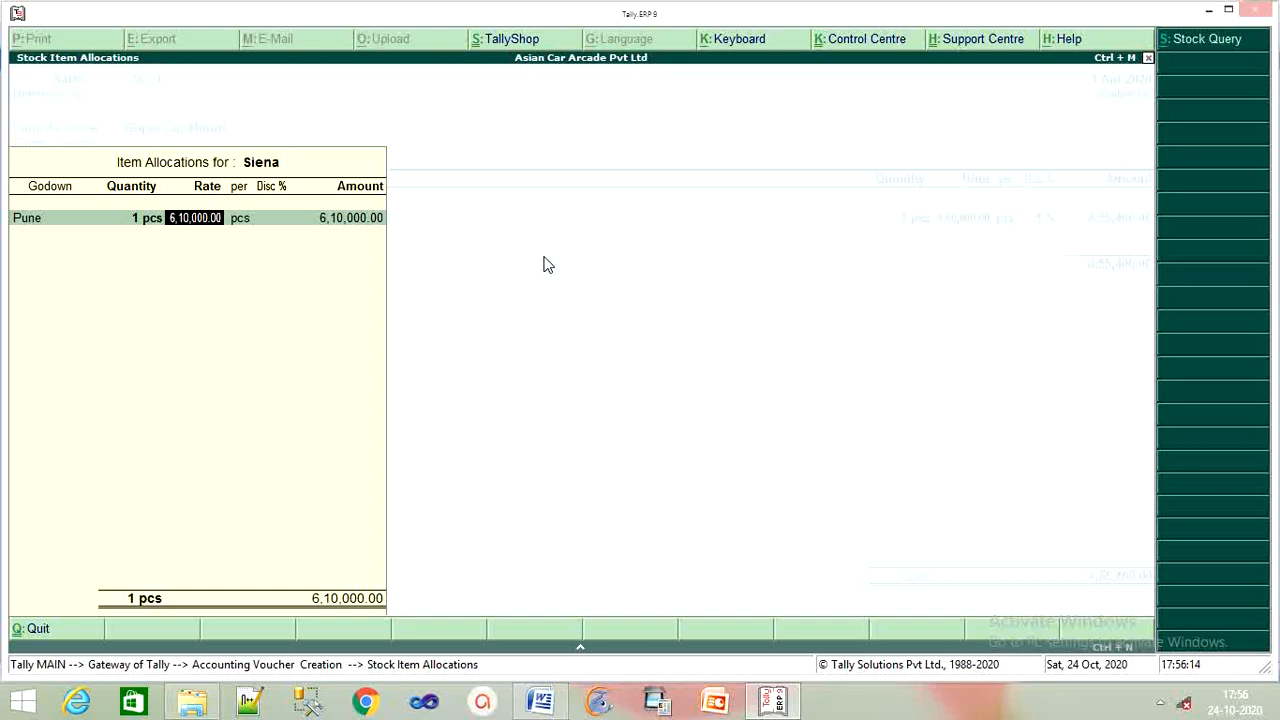
Price Siena at 6,00,000 with 1% discount and finish voucher 3 at 10,49,400.
text(6,)
text(00,0)
text(00)
key(Return)
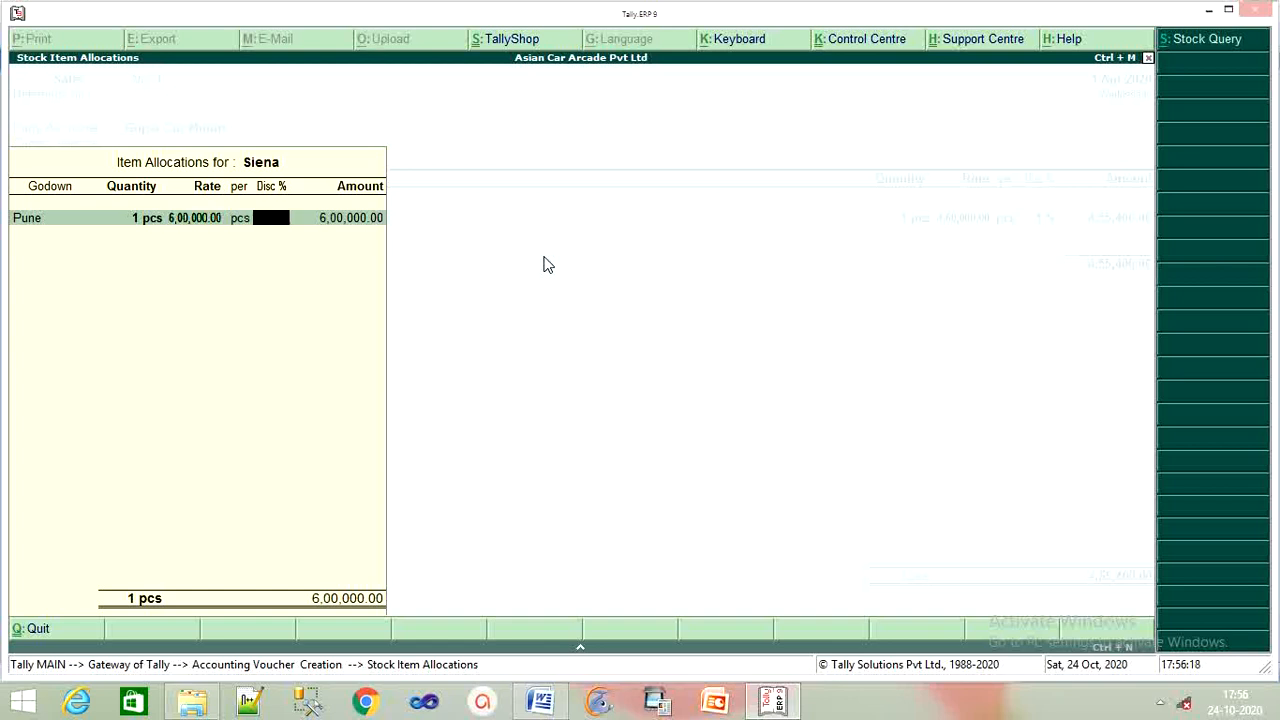
text(1)
key(Return)
key(Return)
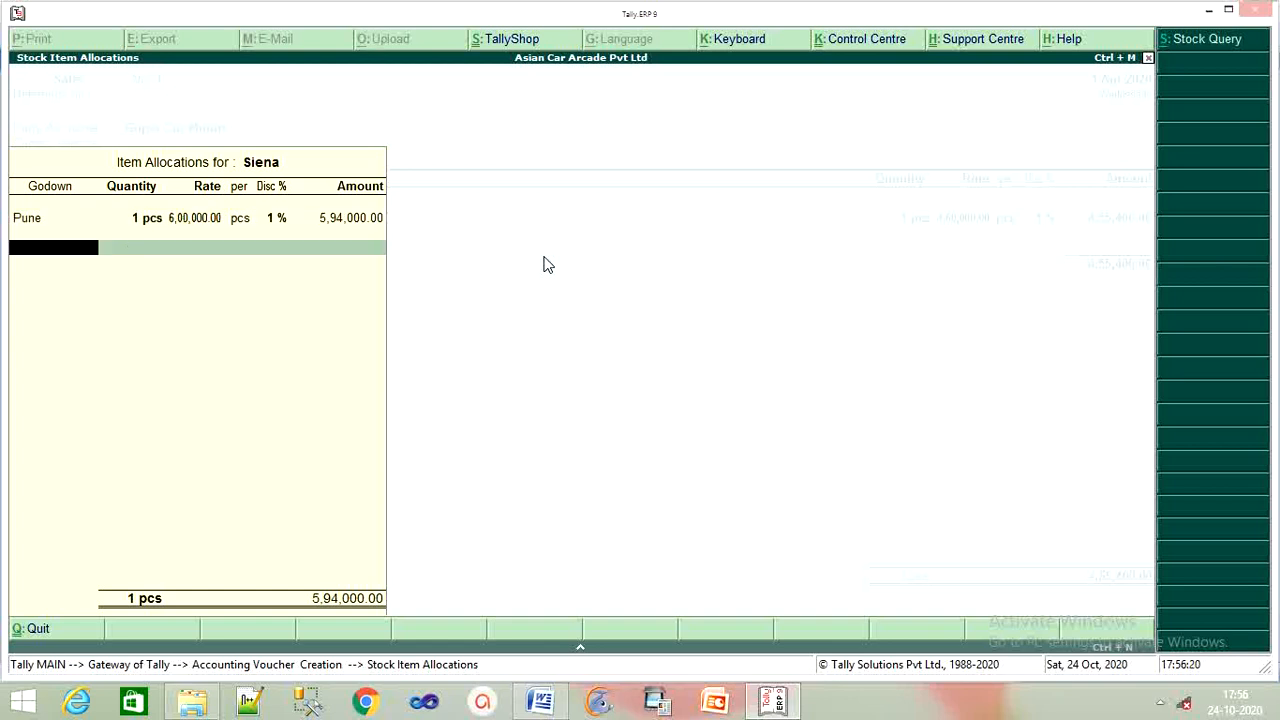
key(Return)
key(Return)
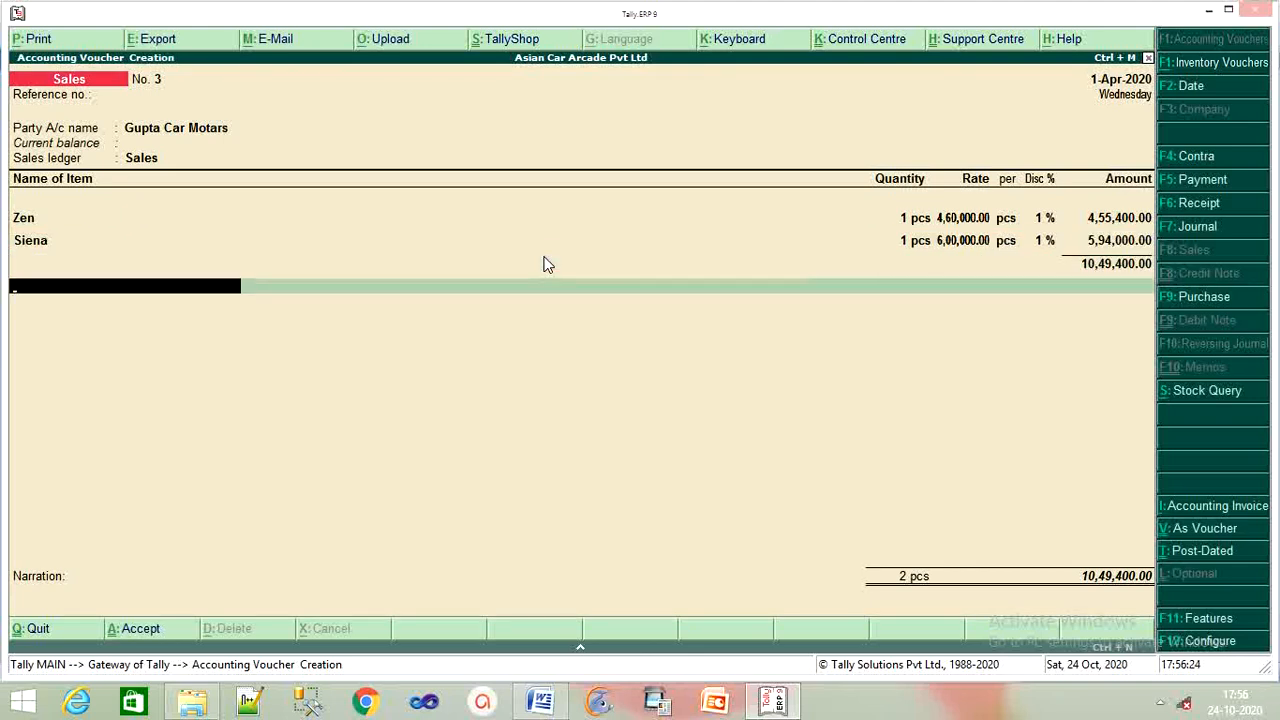
key(Return)
key(Return)
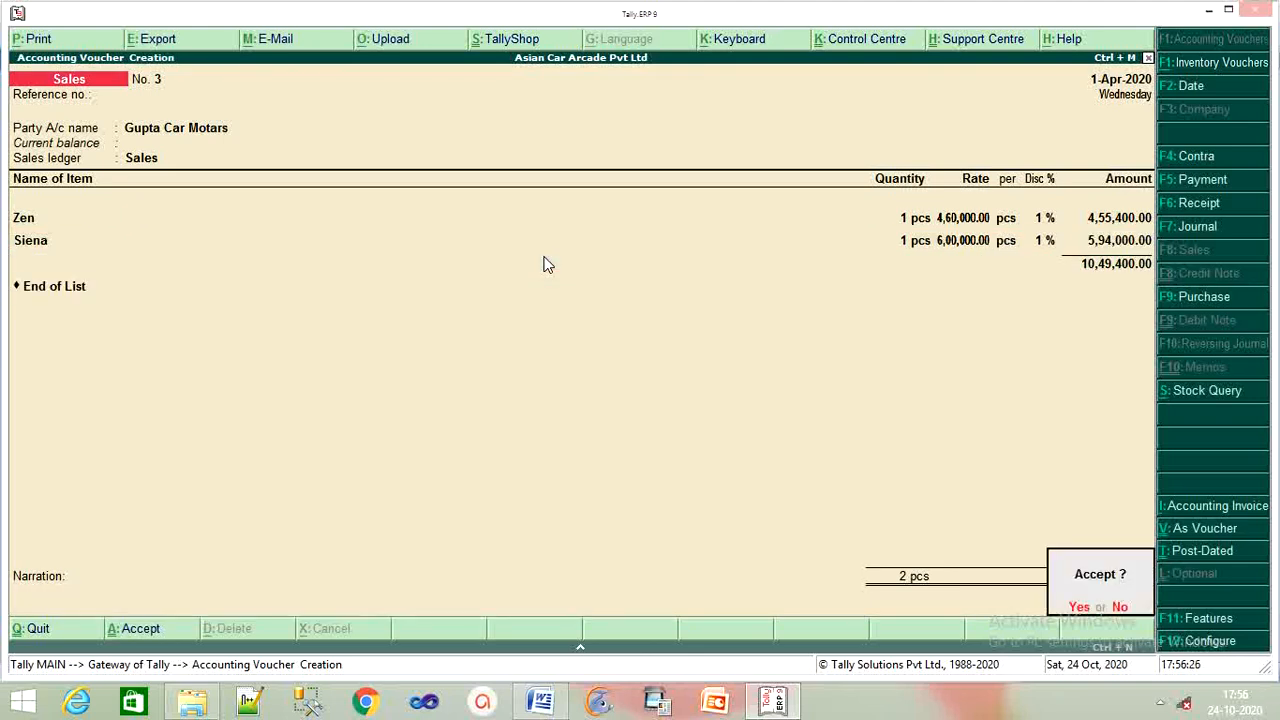
key(Return)
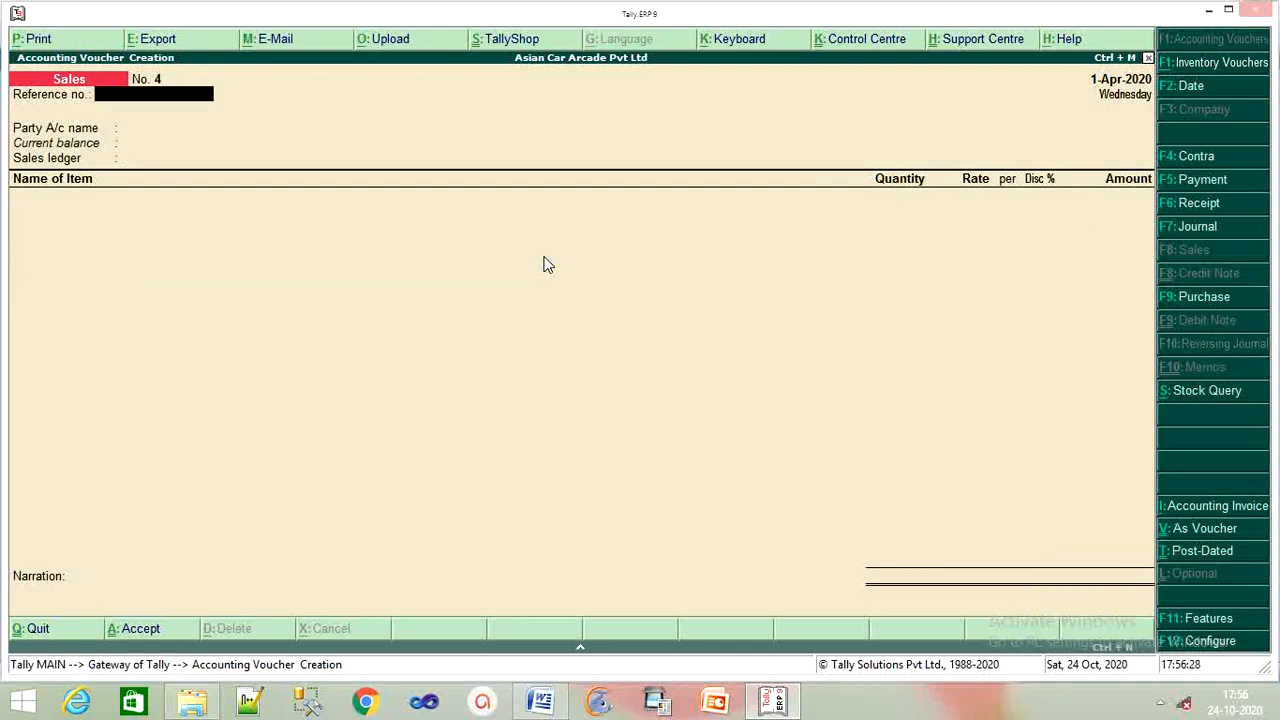
click(540, 700)
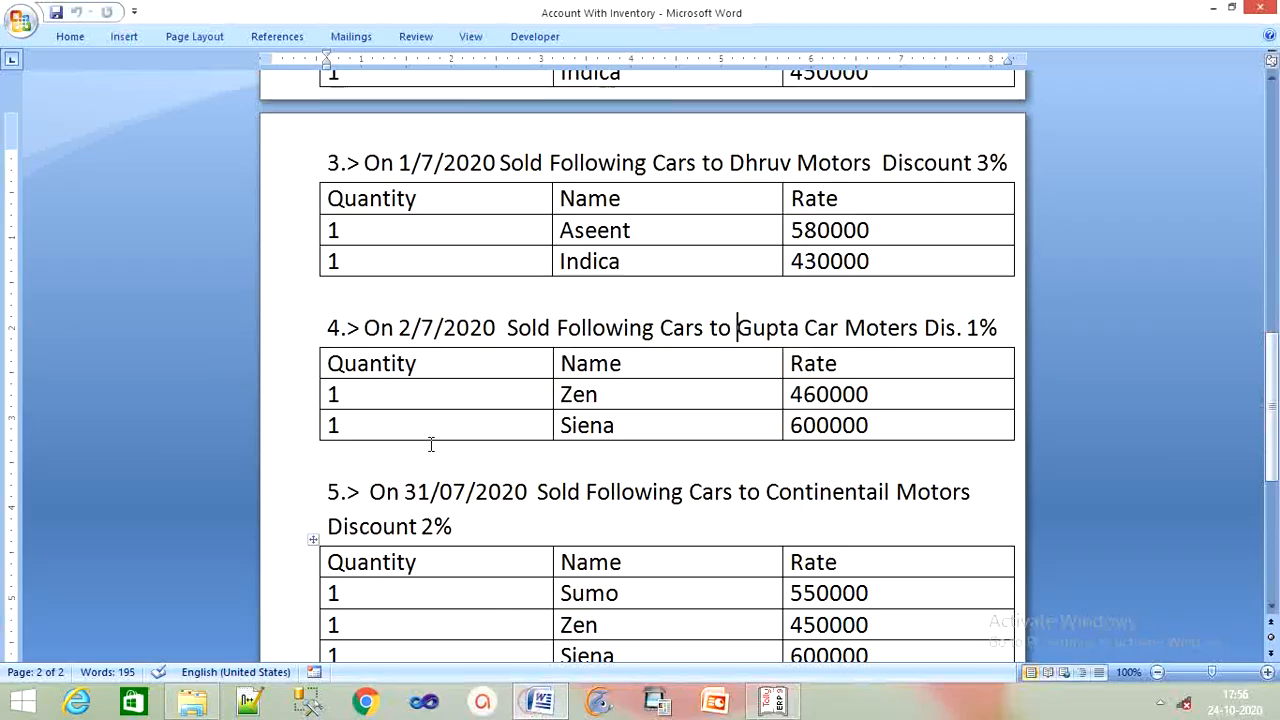
scroll(435, 443, down, 2)
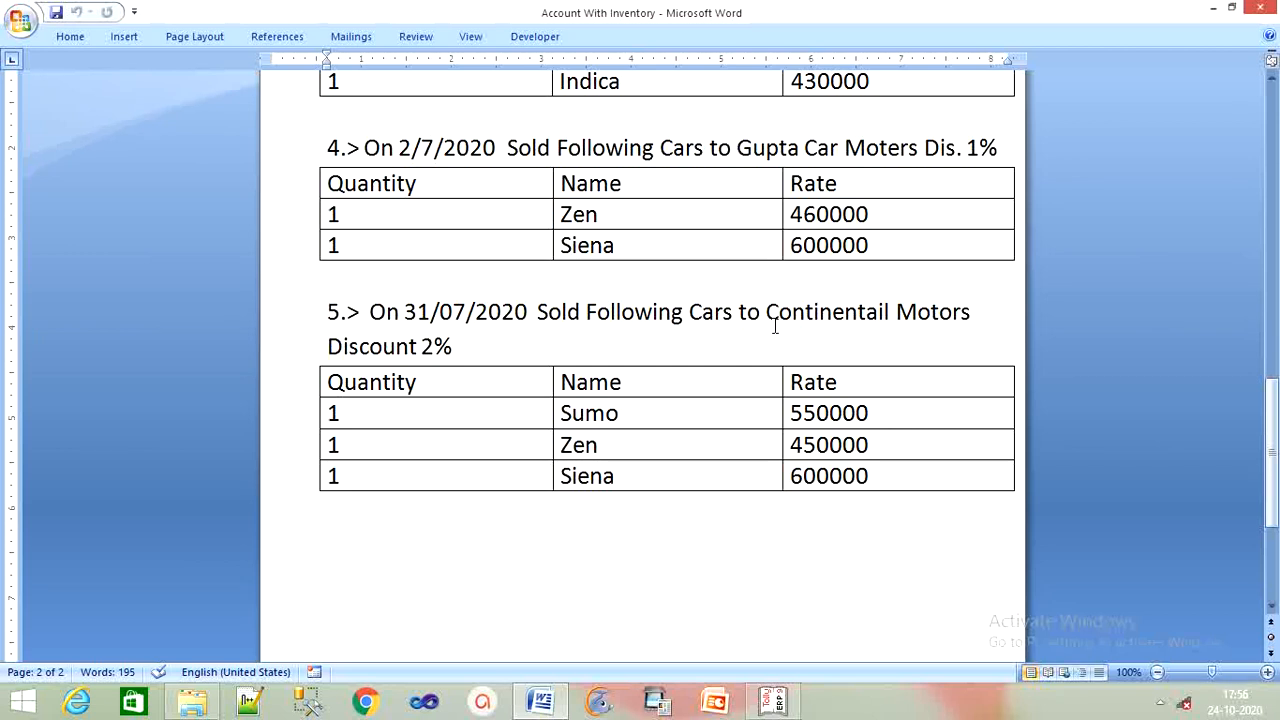
drag(766, 314, 952, 317)
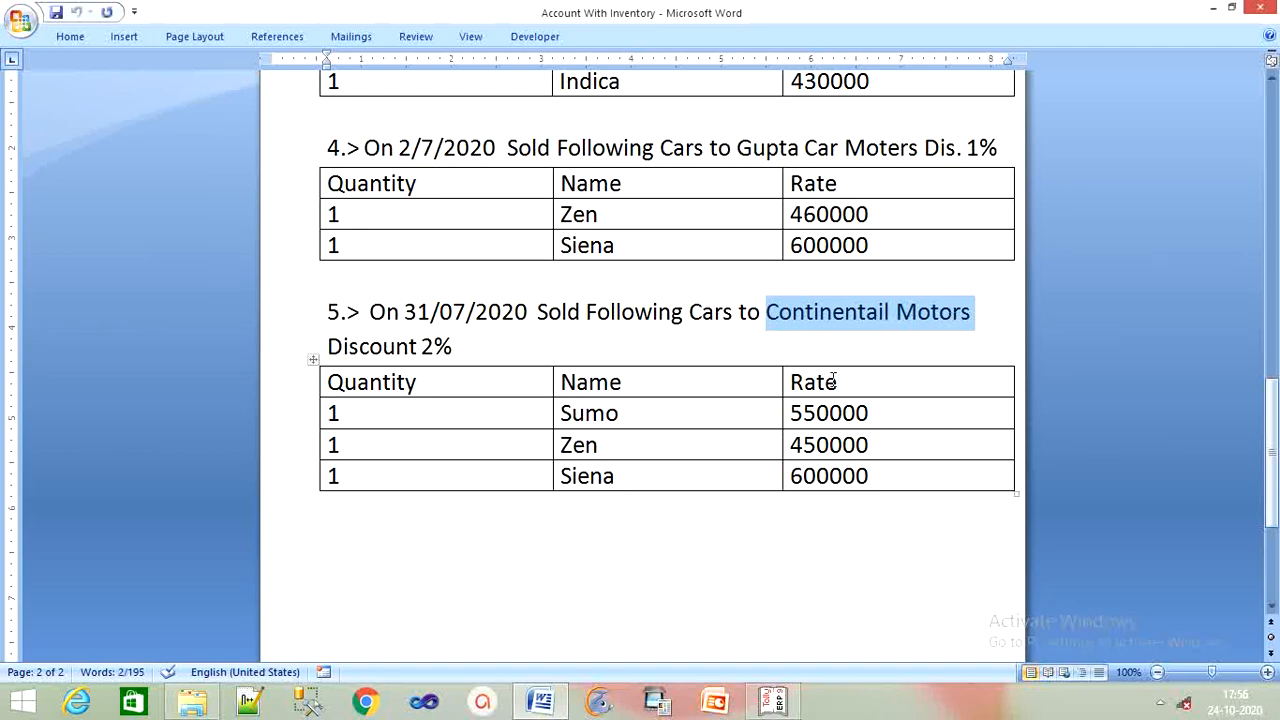
click(772, 700)
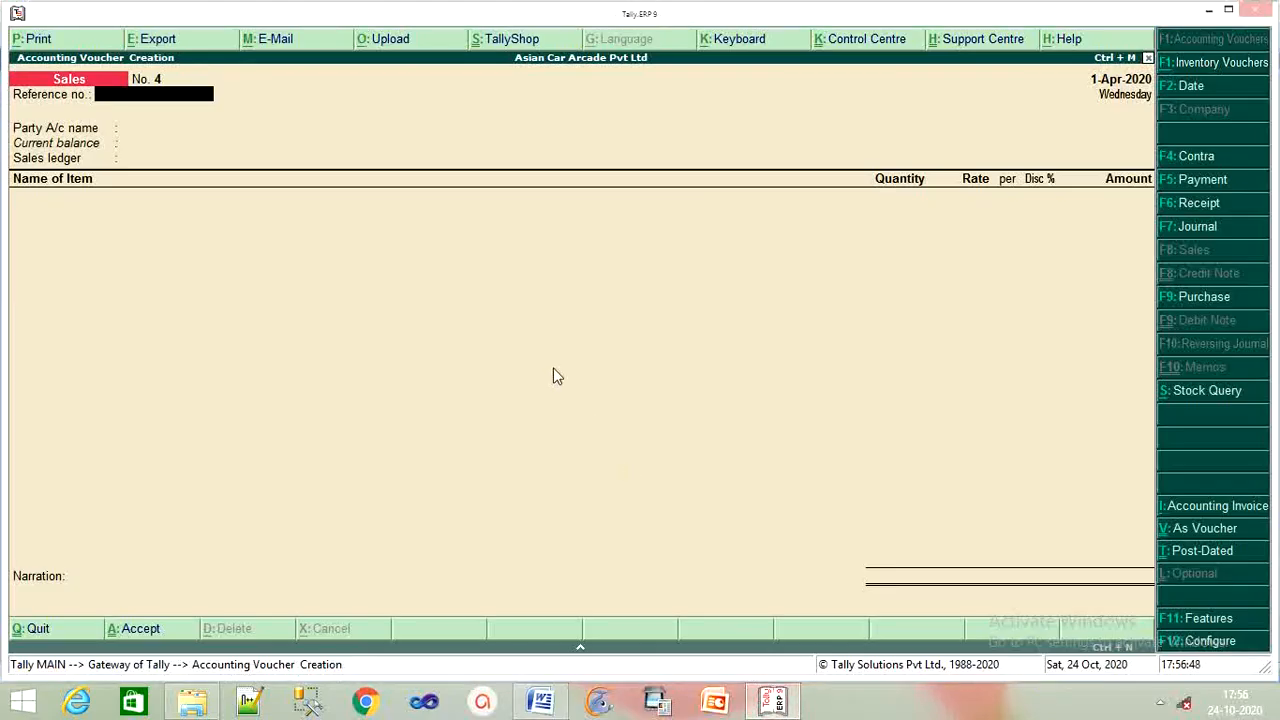
Create party ledger Continentail Motors under Sundry Debtors and accept its party details.
key(Return)
text(s)
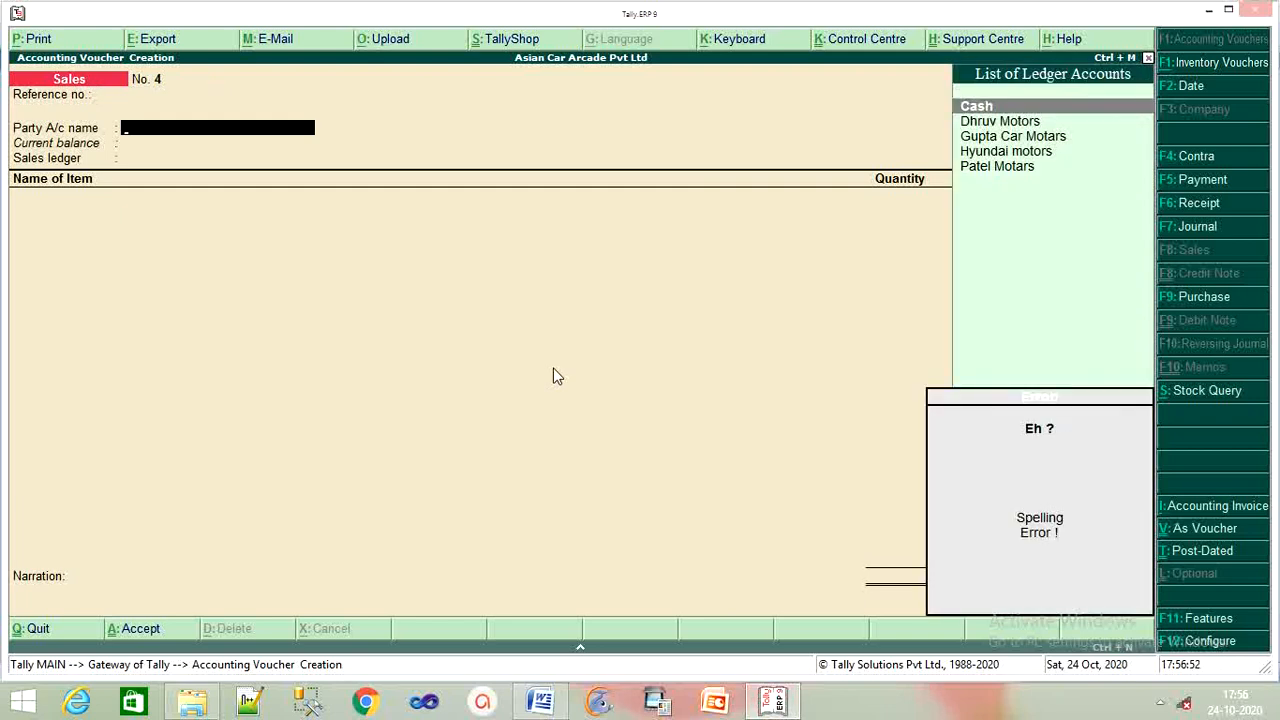
key(alt+c)
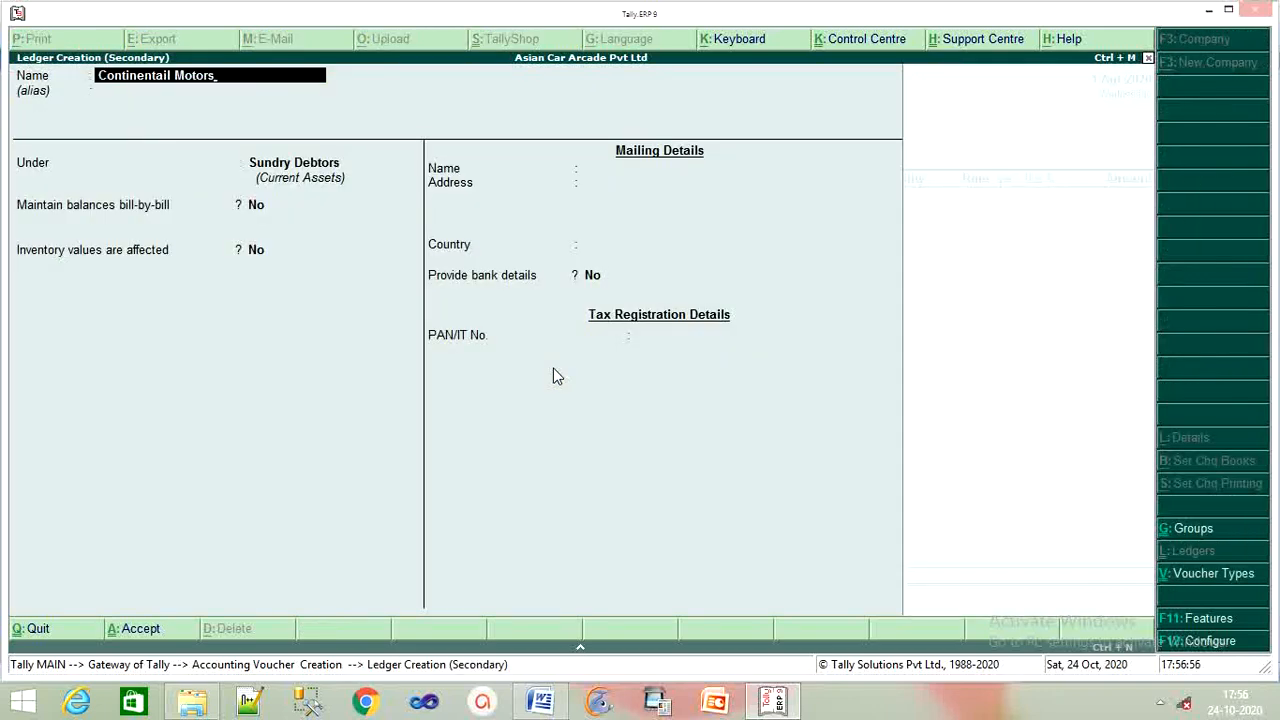
key(Return)
key(Return)
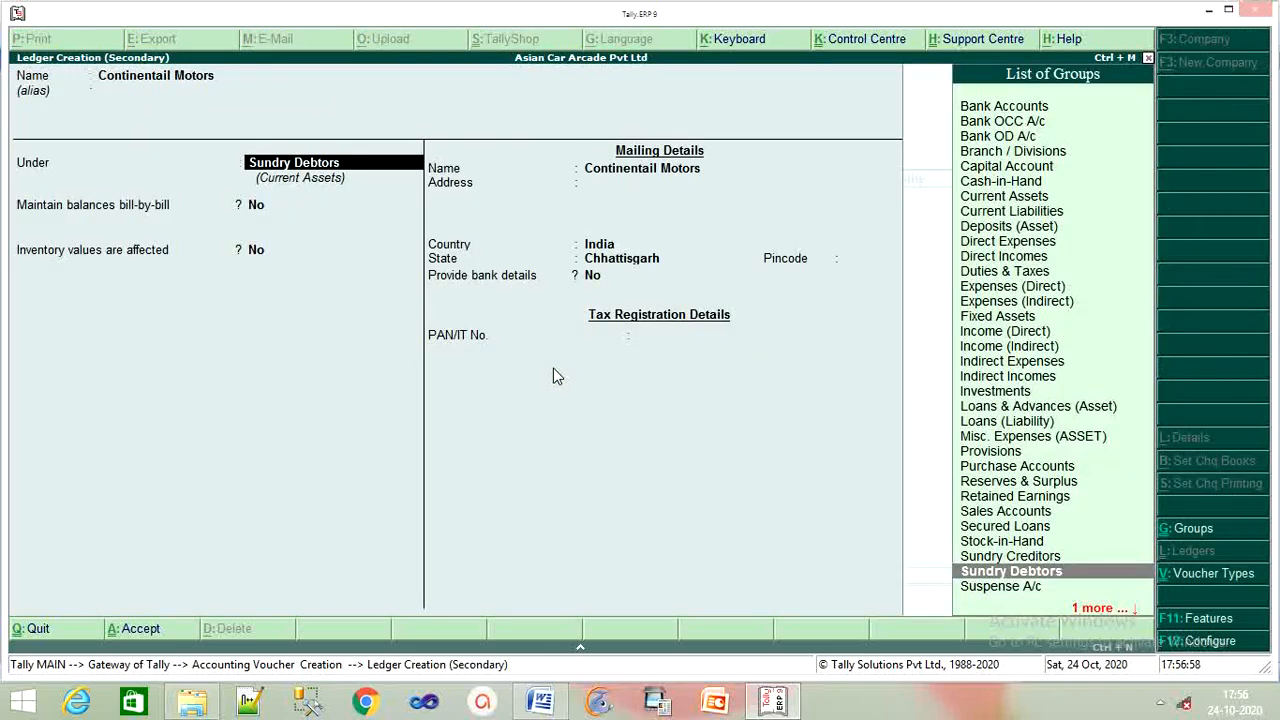
key(Return)
key(Return)
key(Return)
key(Return)
key(Return)
key(Return)
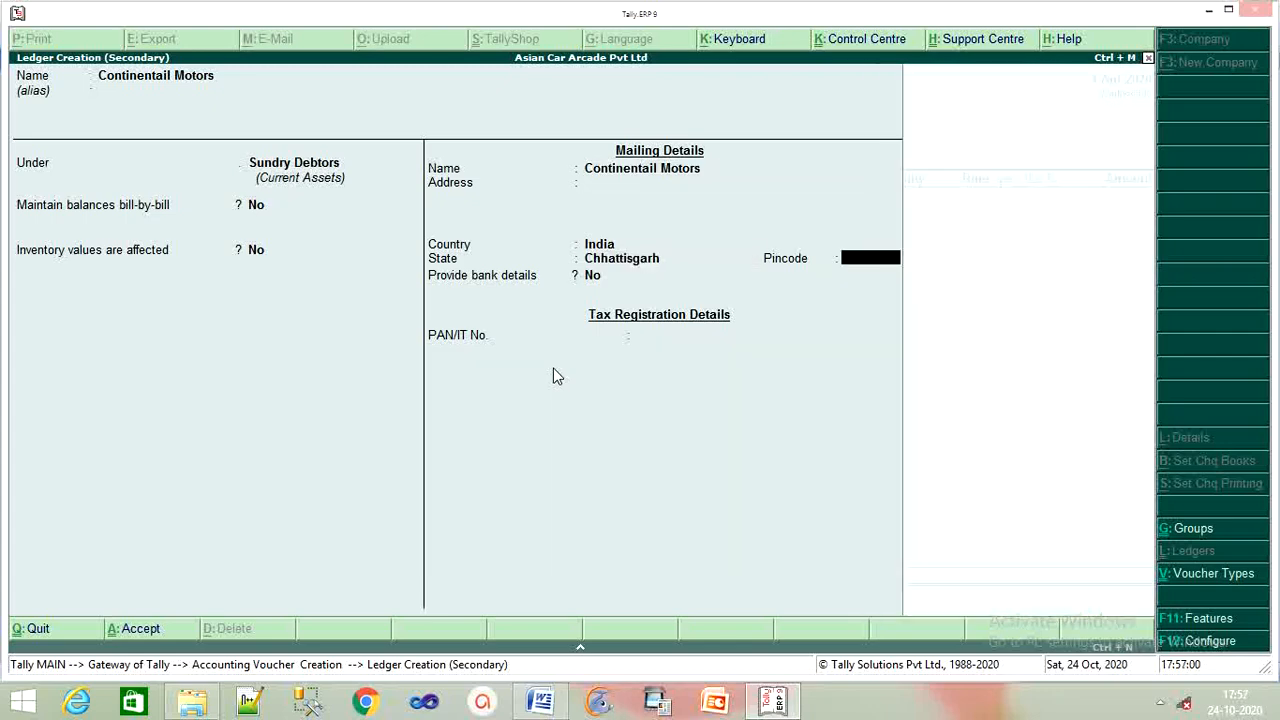
key(Return)
key(Return)
key(Return)
key(Return)
key(Return)
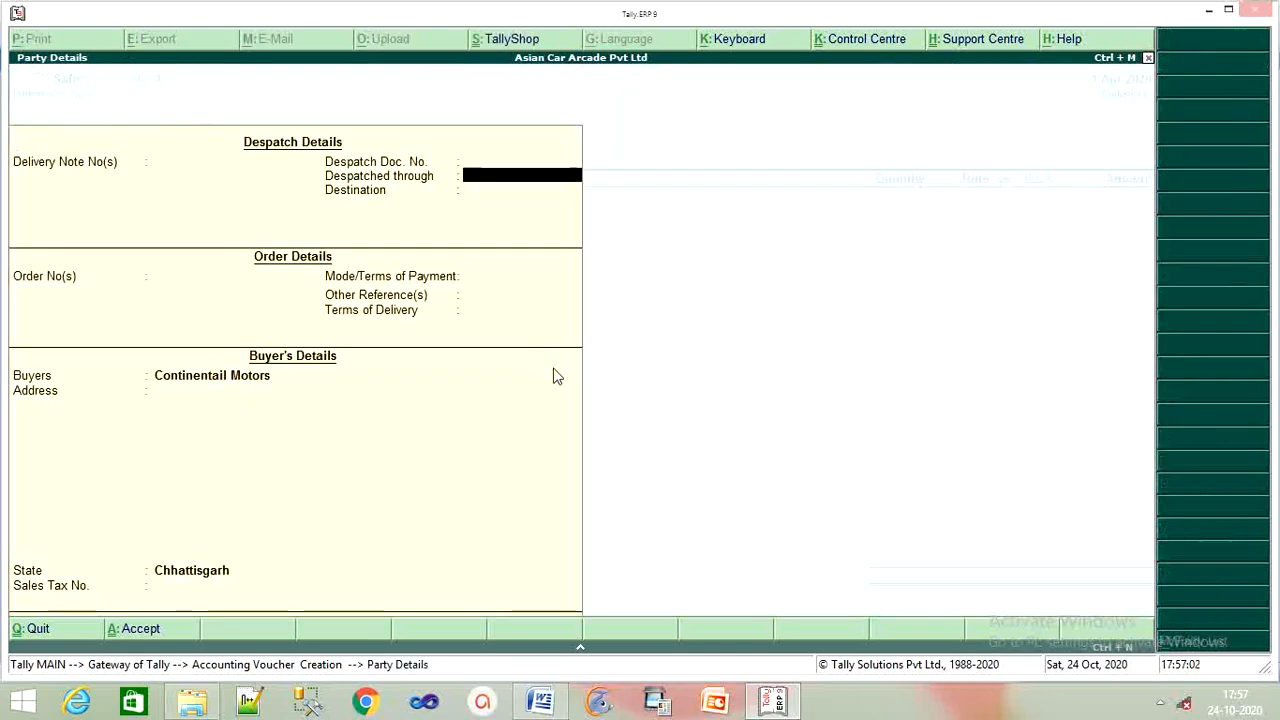
key(Return)
key(Return)
key(Return)
key(Return)
key(Return)
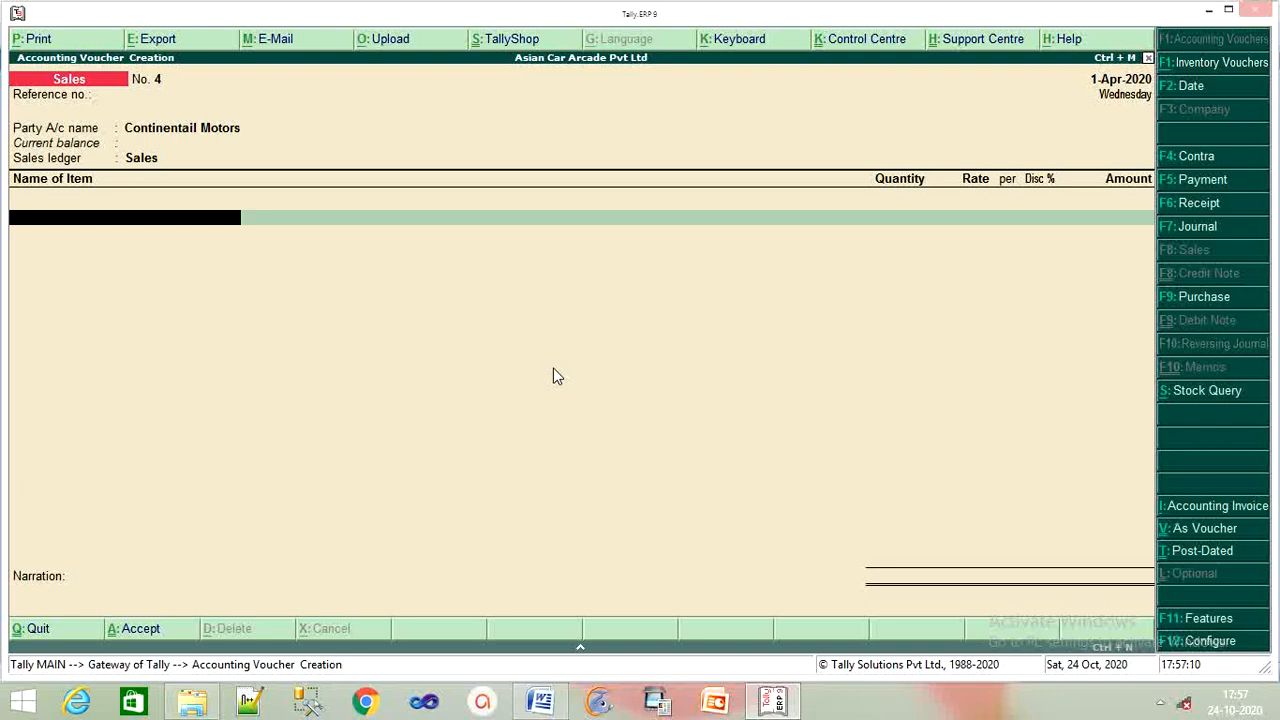
Choose Sumo as the first stock item on sales voucher 4.
text(S)
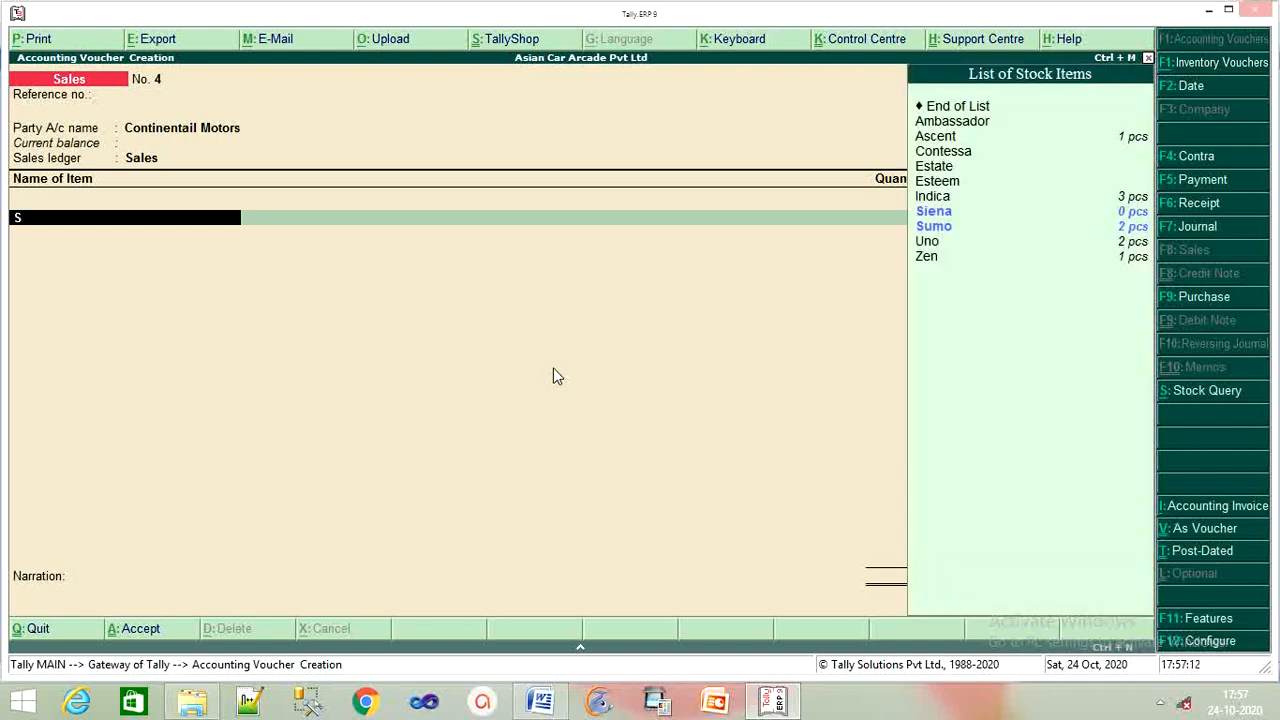
key(Down)
key(Return)
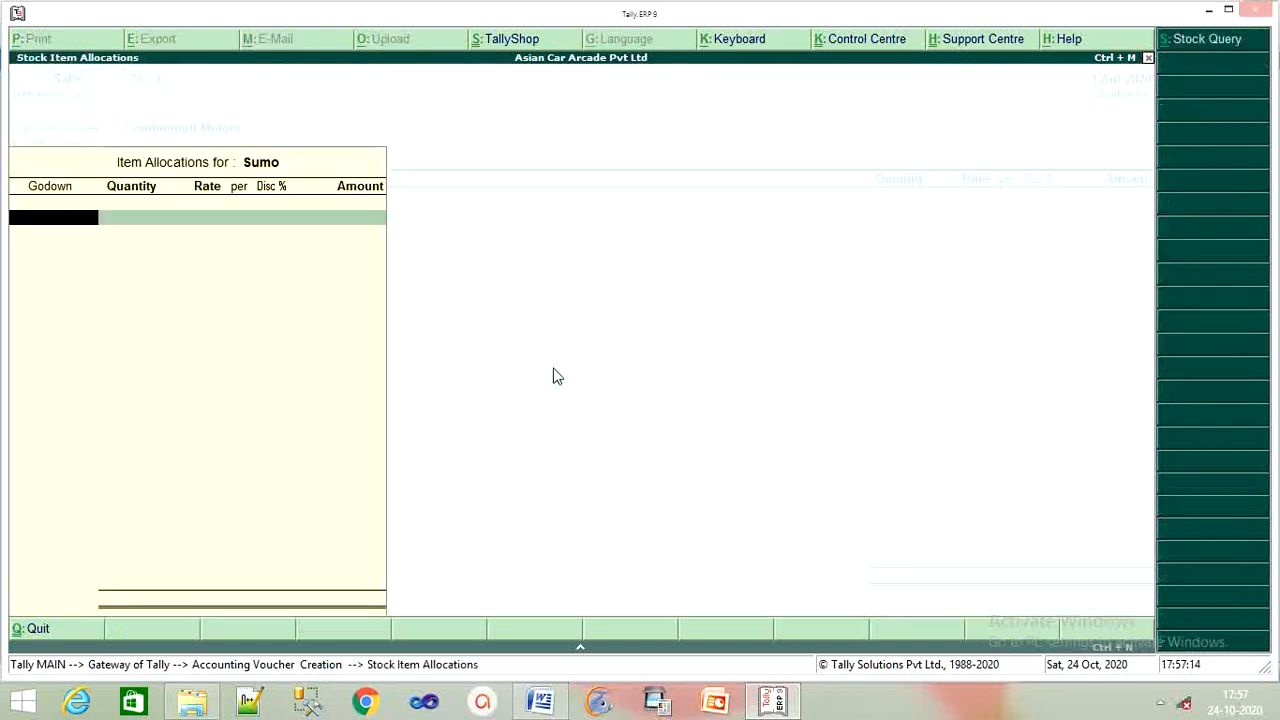
click(540, 702)
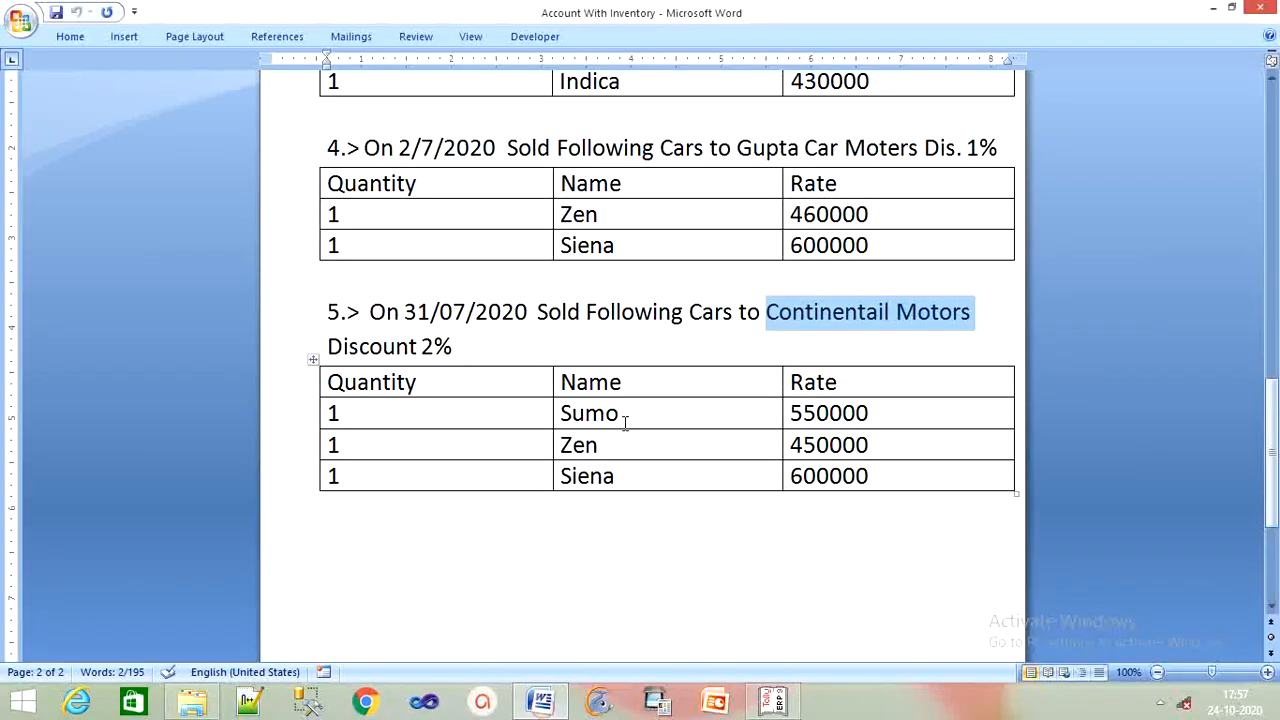
scroll(625, 420, up, 5)
scroll(625, 425, up, 8)
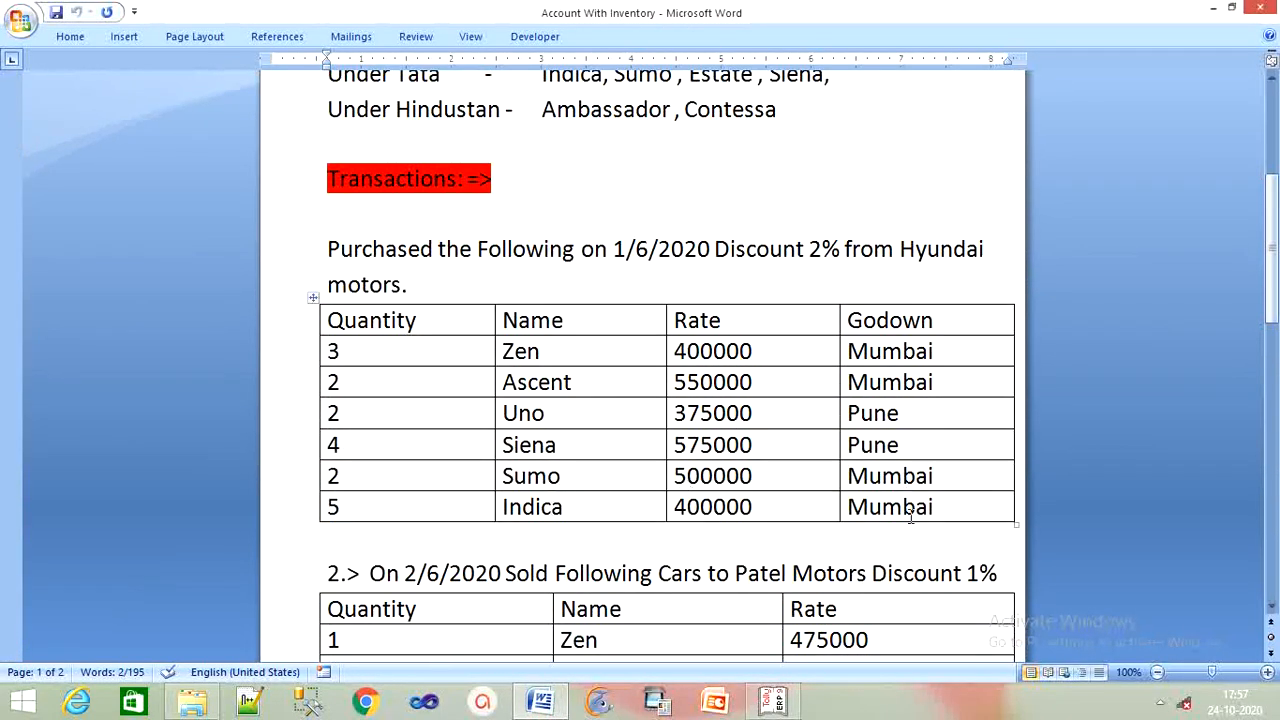
scroll(908, 512, down, 10)
scroll(905, 540, down, 3)
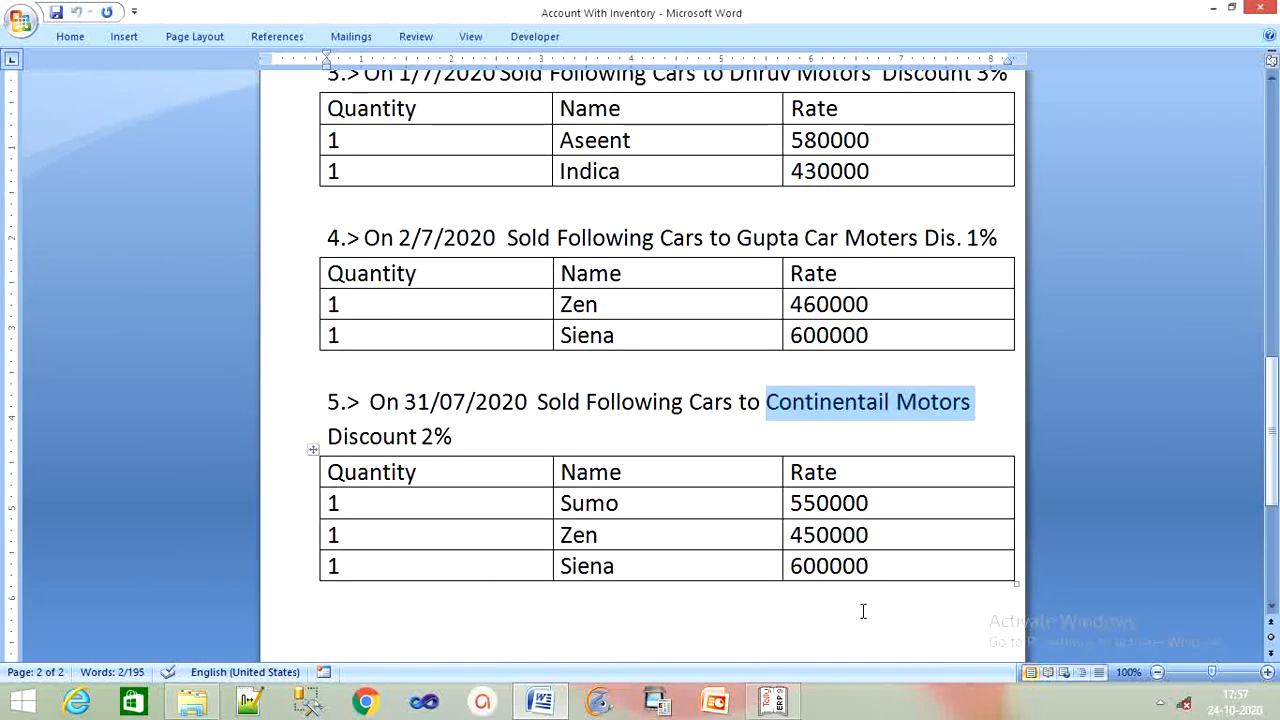
click(766, 648)
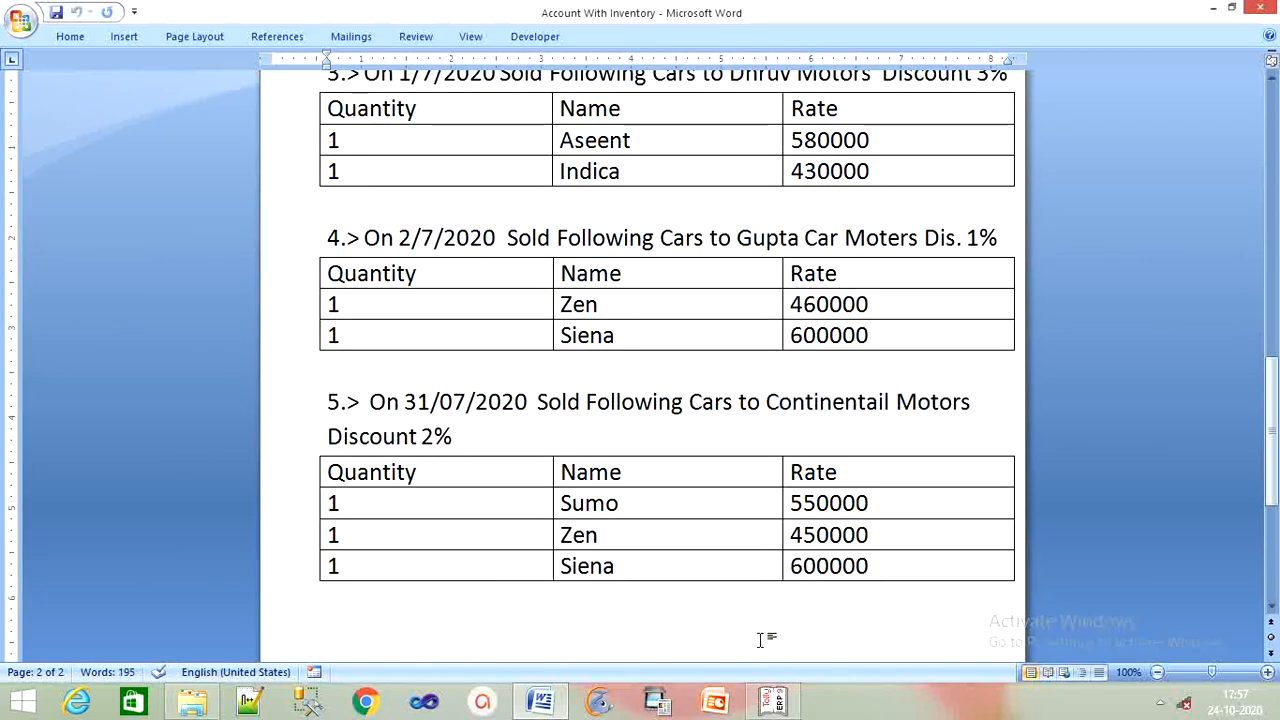
click(778, 702)
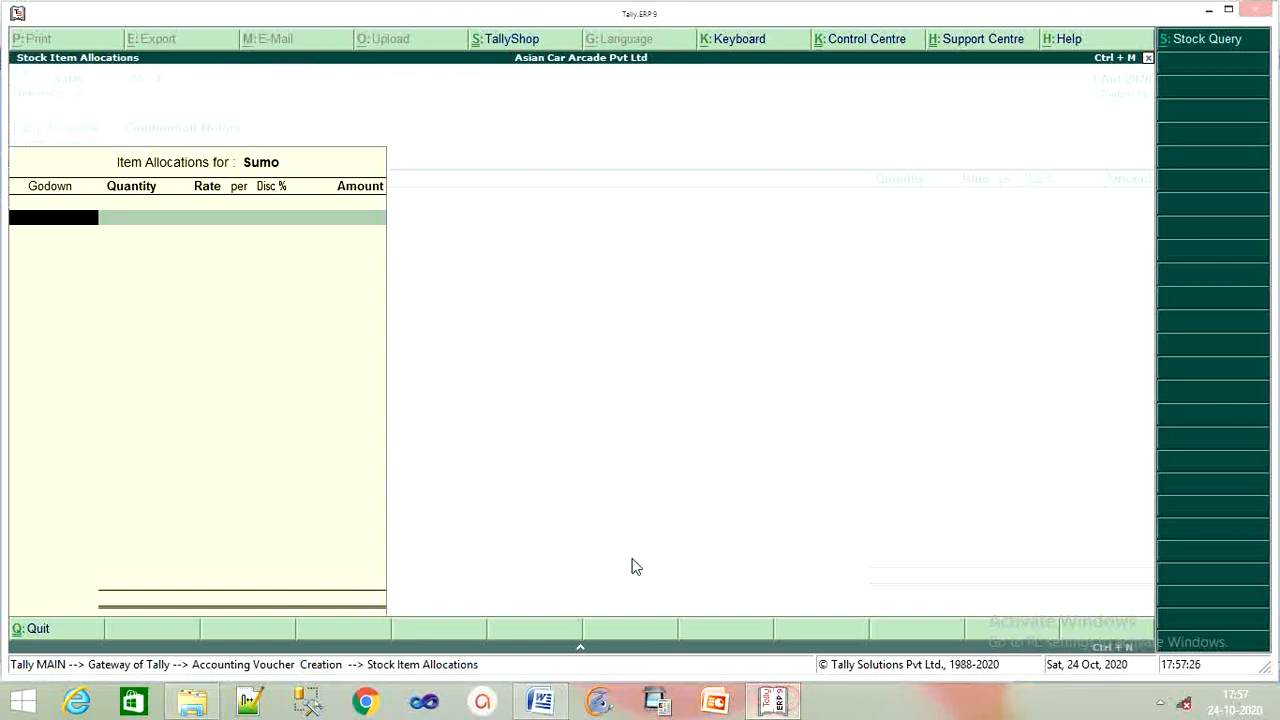
Allocate 1 pcs Sumo from Mumbai at 5,50,000 with 2% discount, amounting to 5,39,000.
text(M)
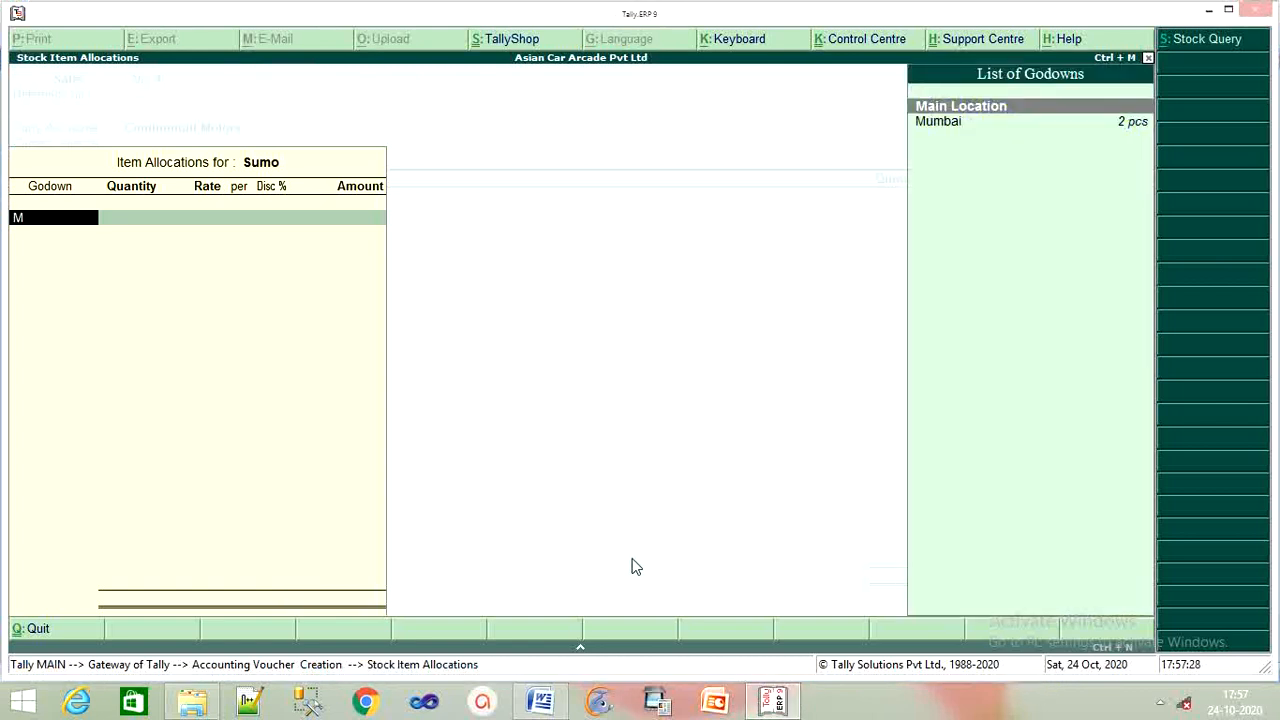
key(Down)
key(Return)
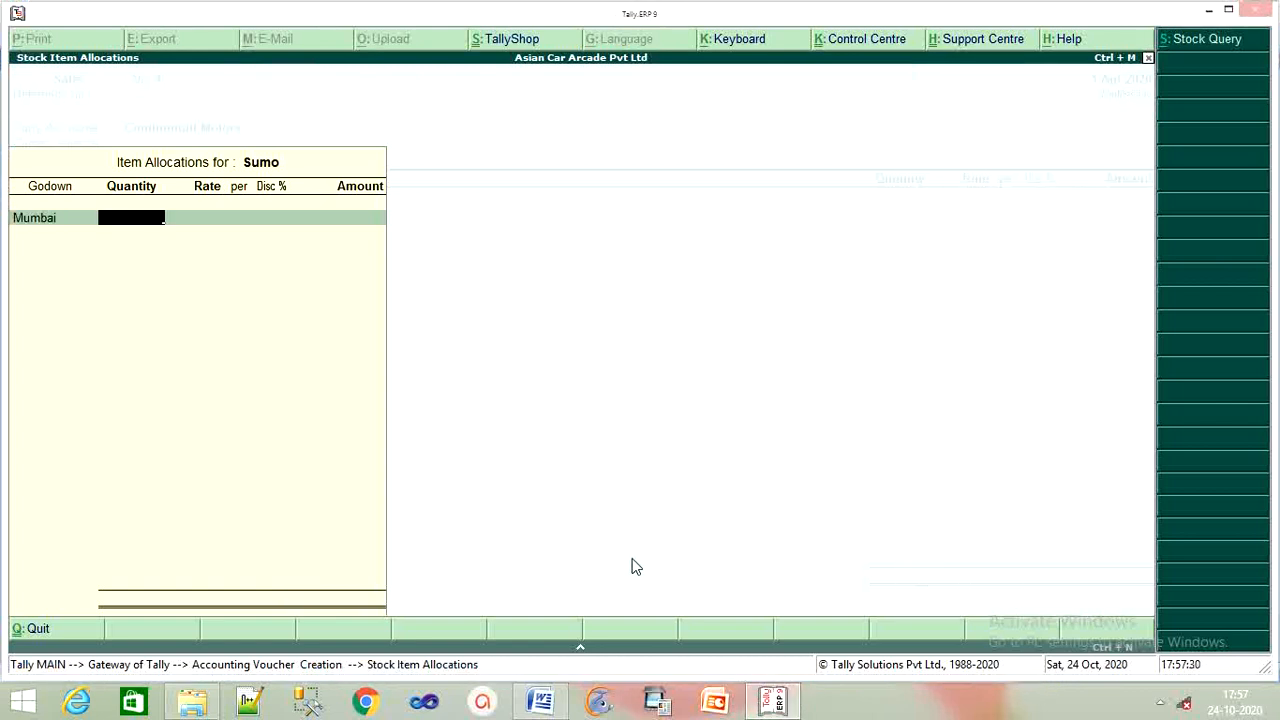
text(1)
key(Return)
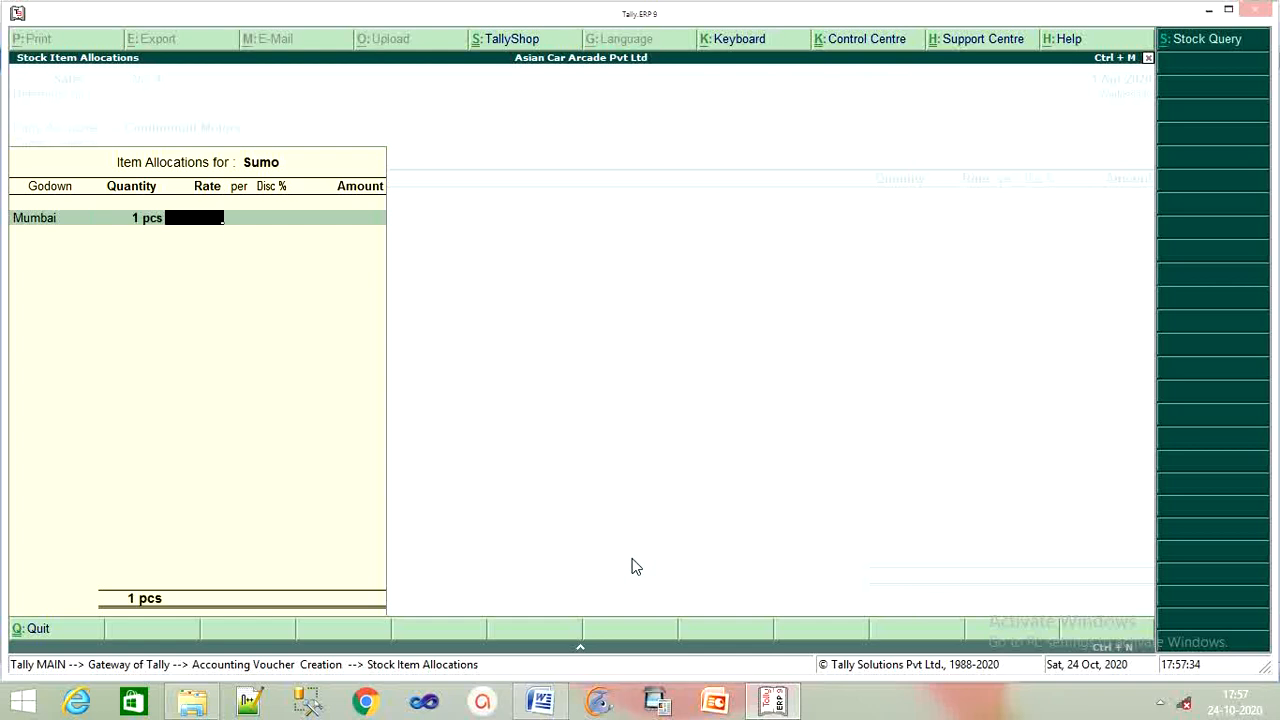
text(550000)
key(Return)
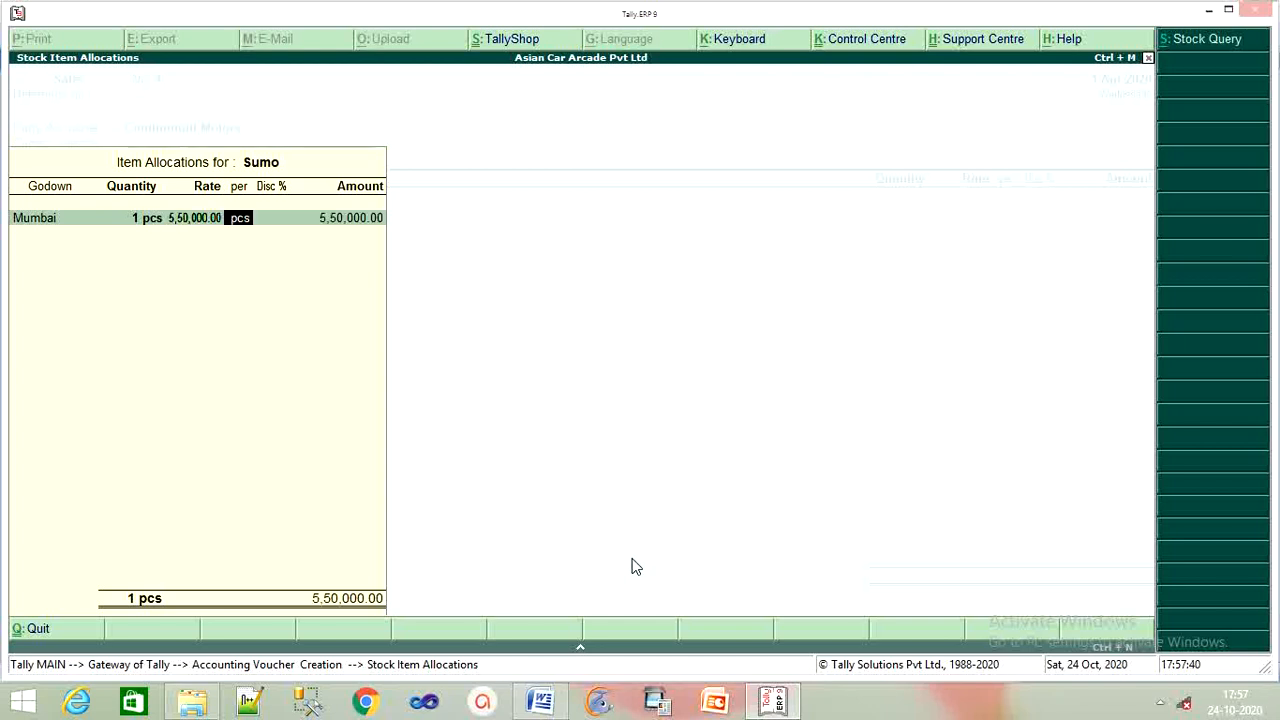
key(Return)
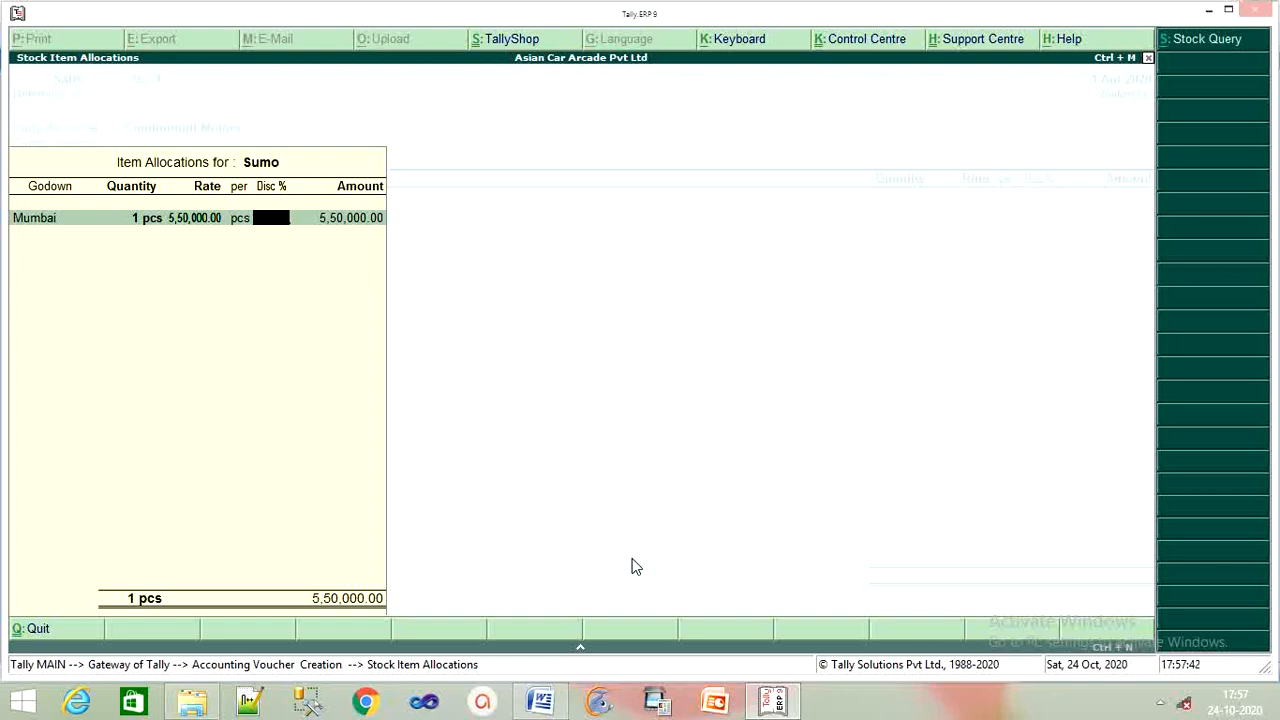
text(2)
key(Return)
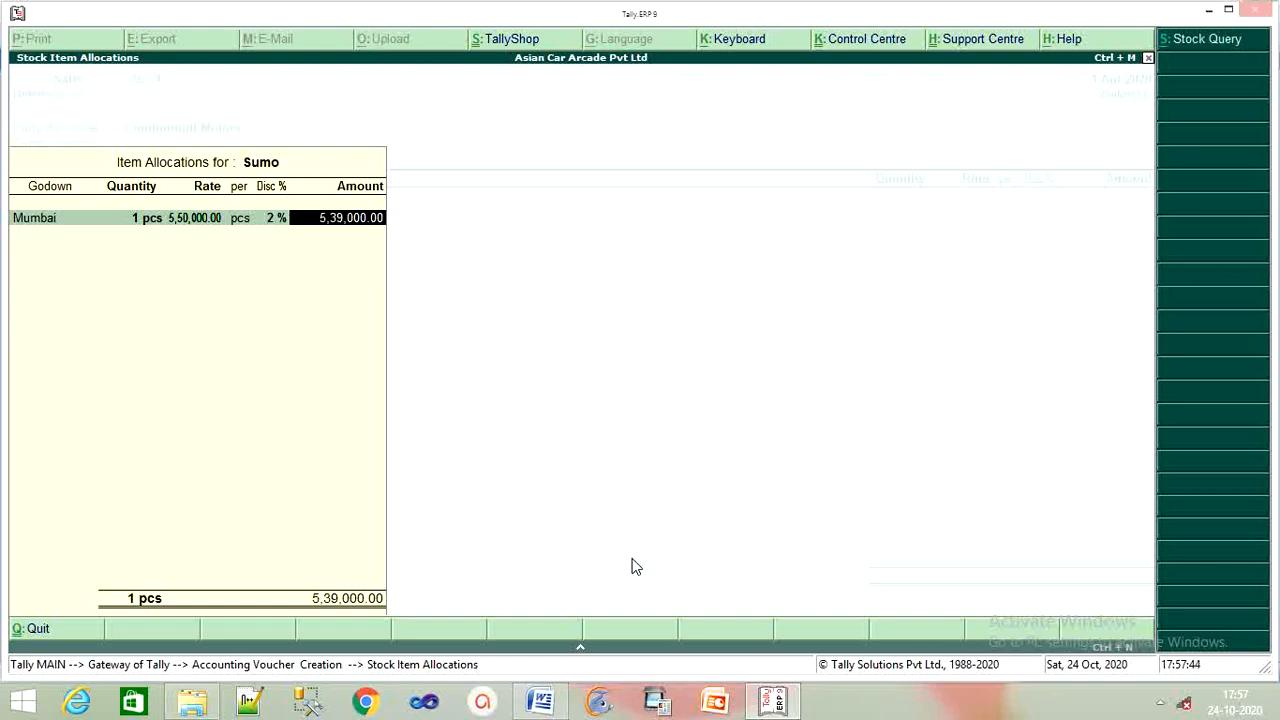
key(Return)
key(Return)
key(Return)
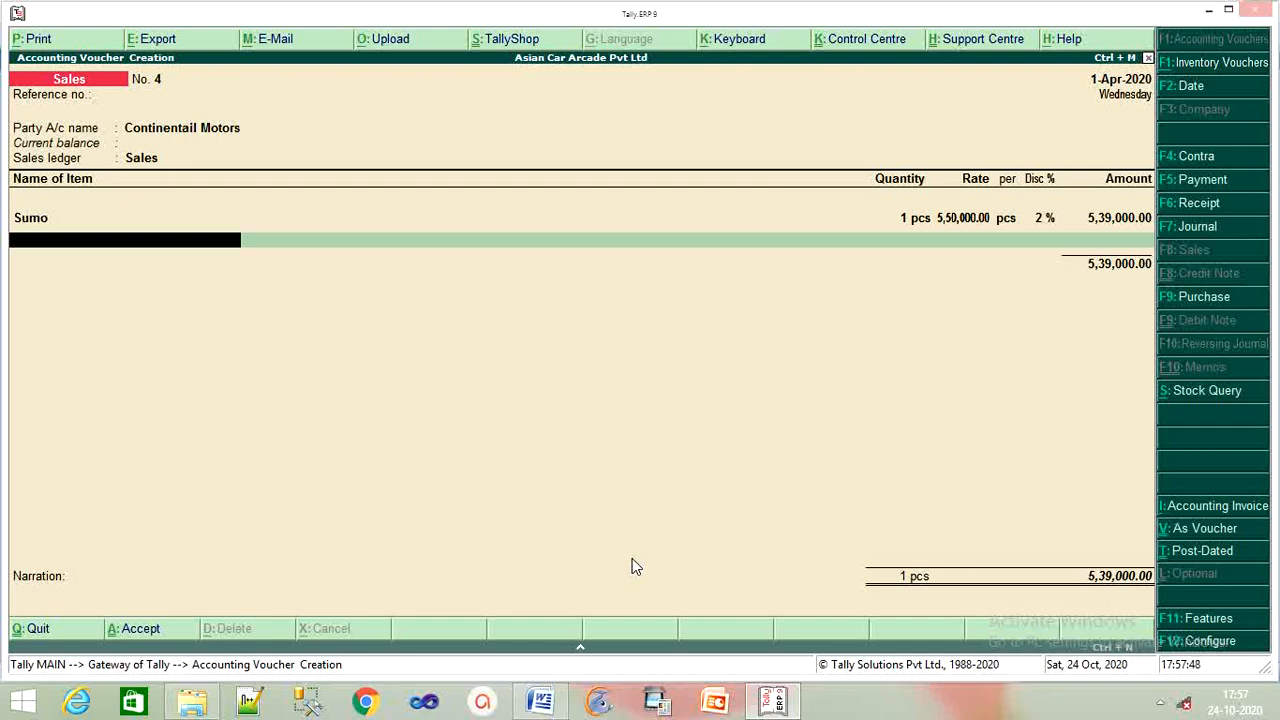
Add Zen as the second item, 1 pcs from the Mumbai godown.
text(Z)
key(Return)
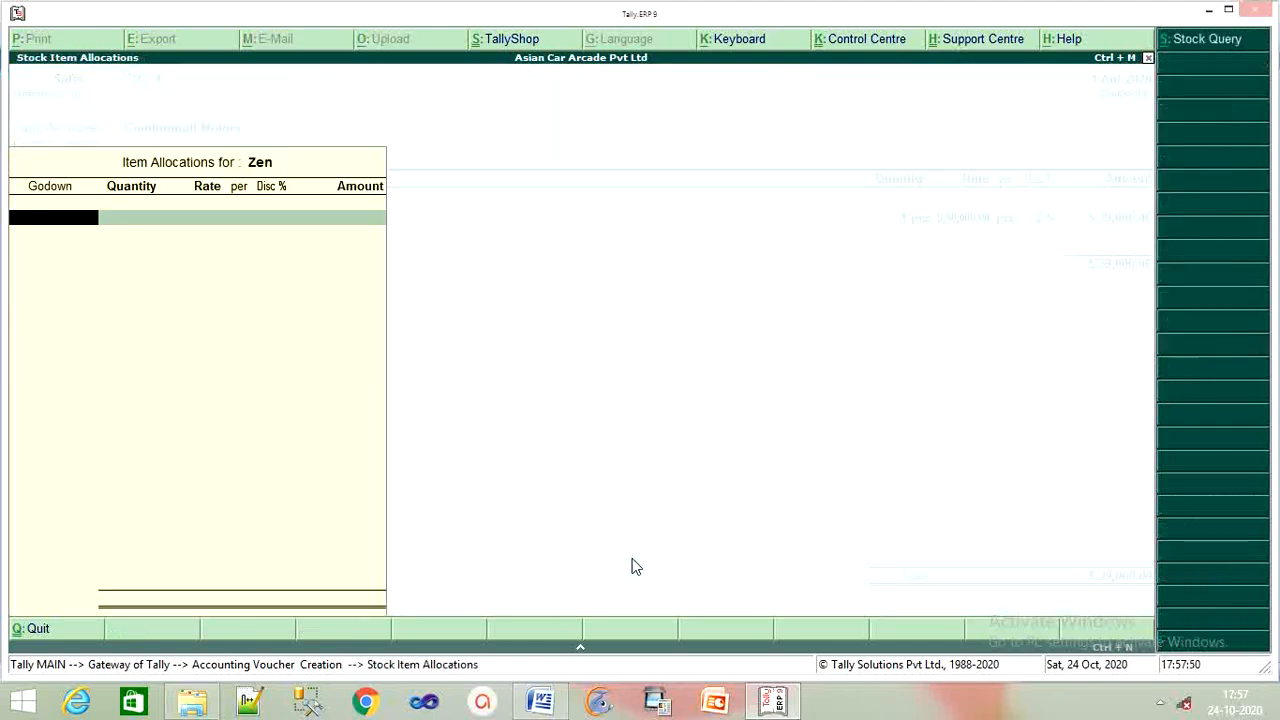
text(M)
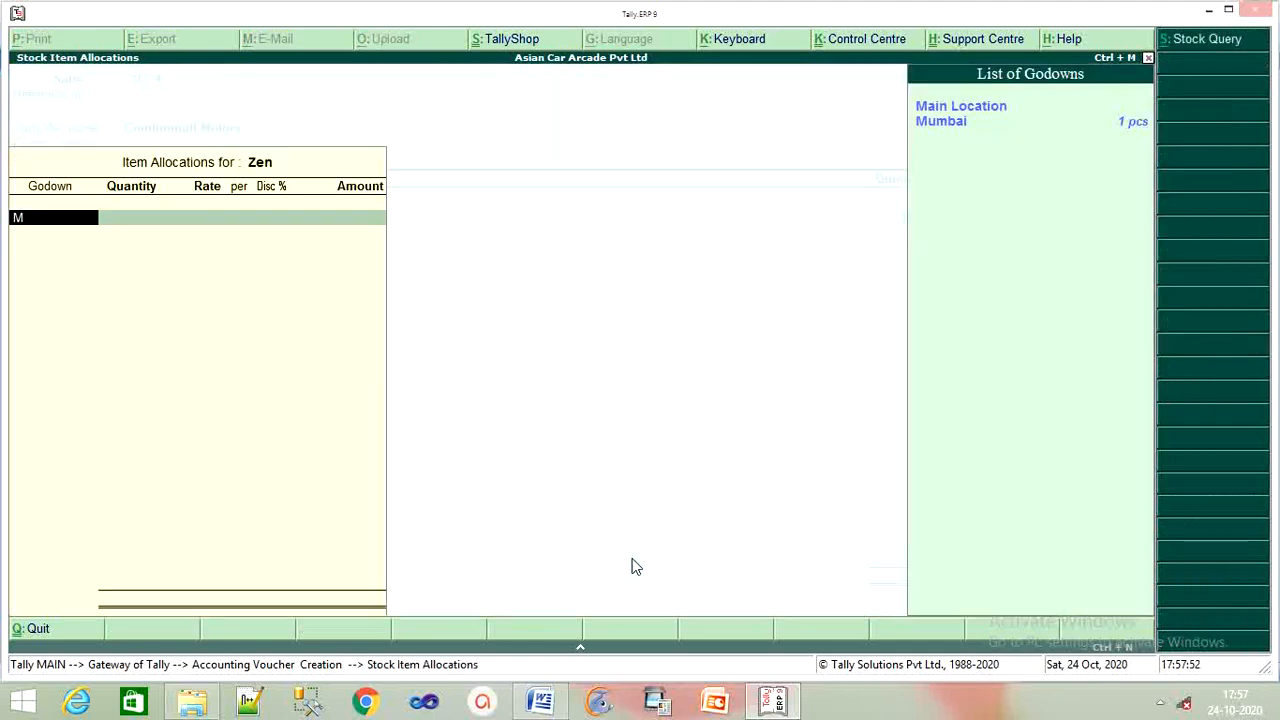
key(Return)
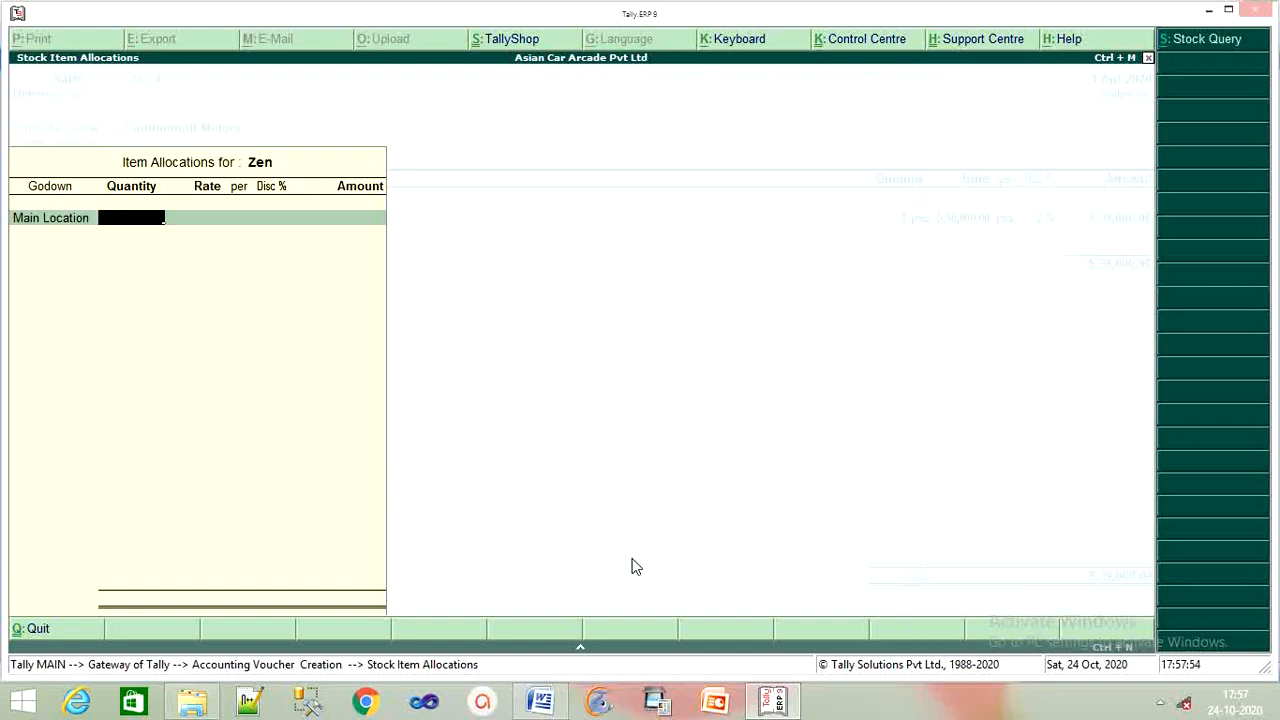
key(BackSpace)
key(Down)
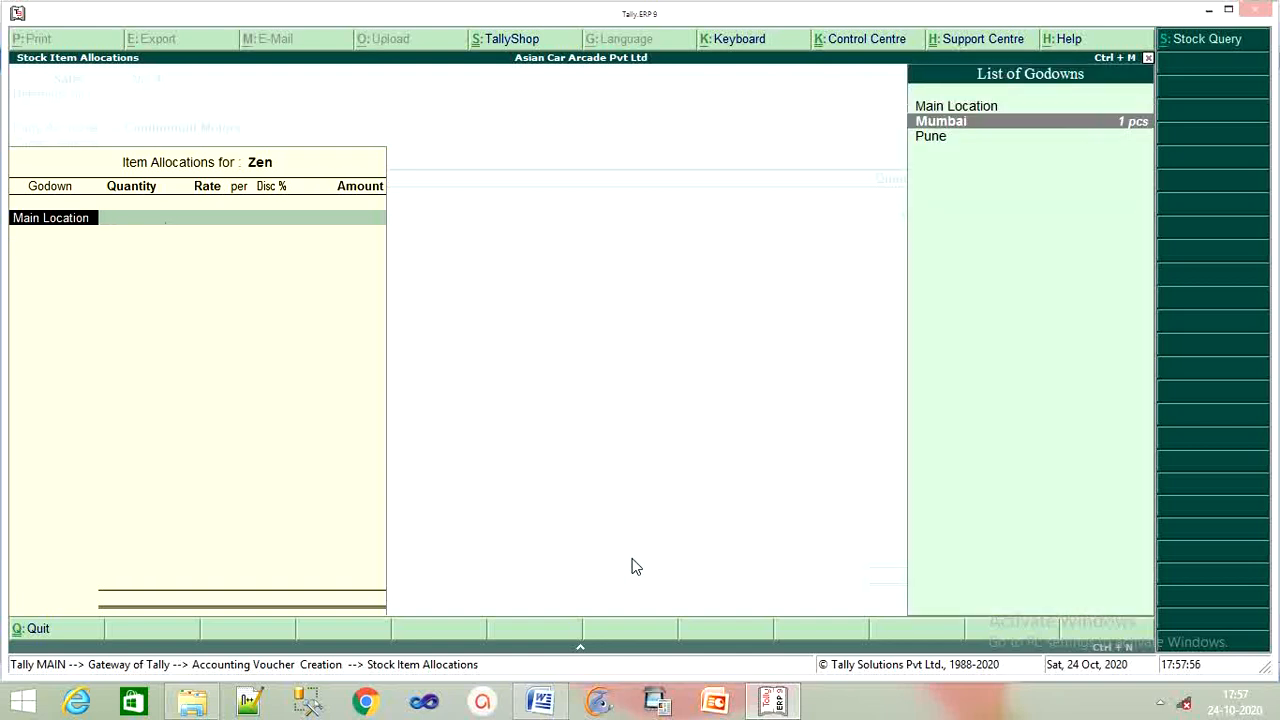
key(Down)
key(Up)
key(Return)
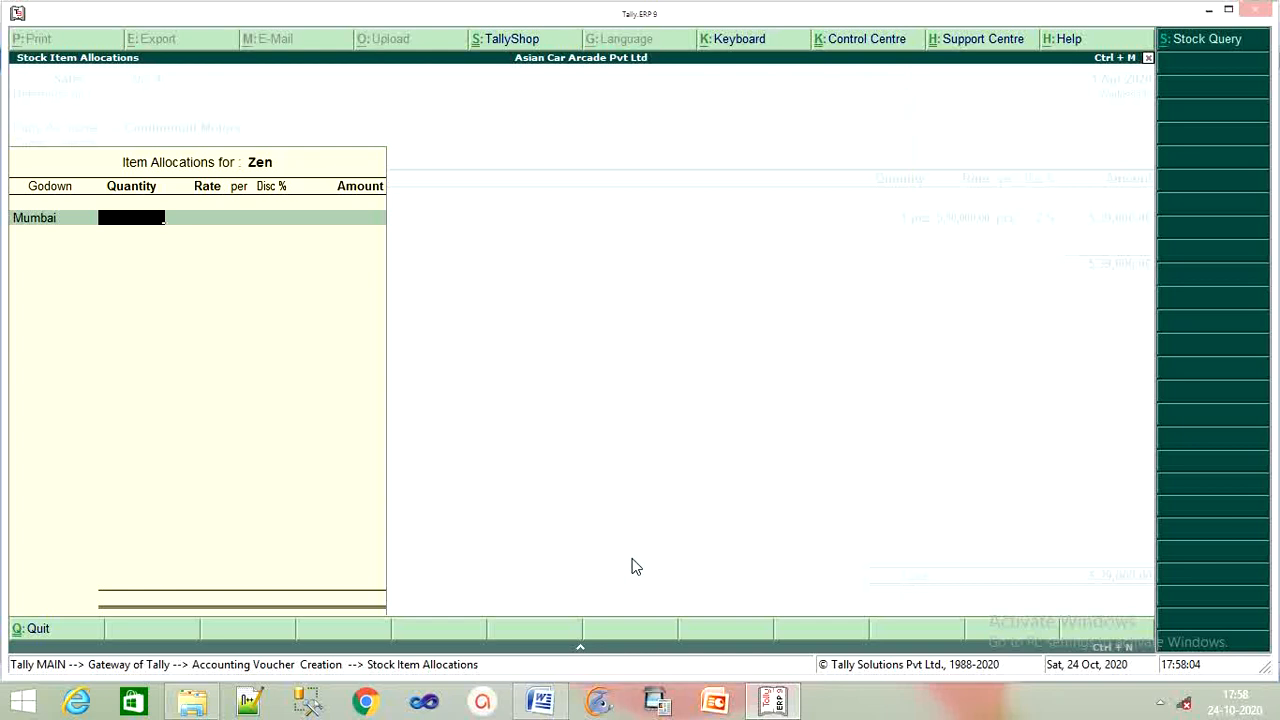
text(1)
key(Return)
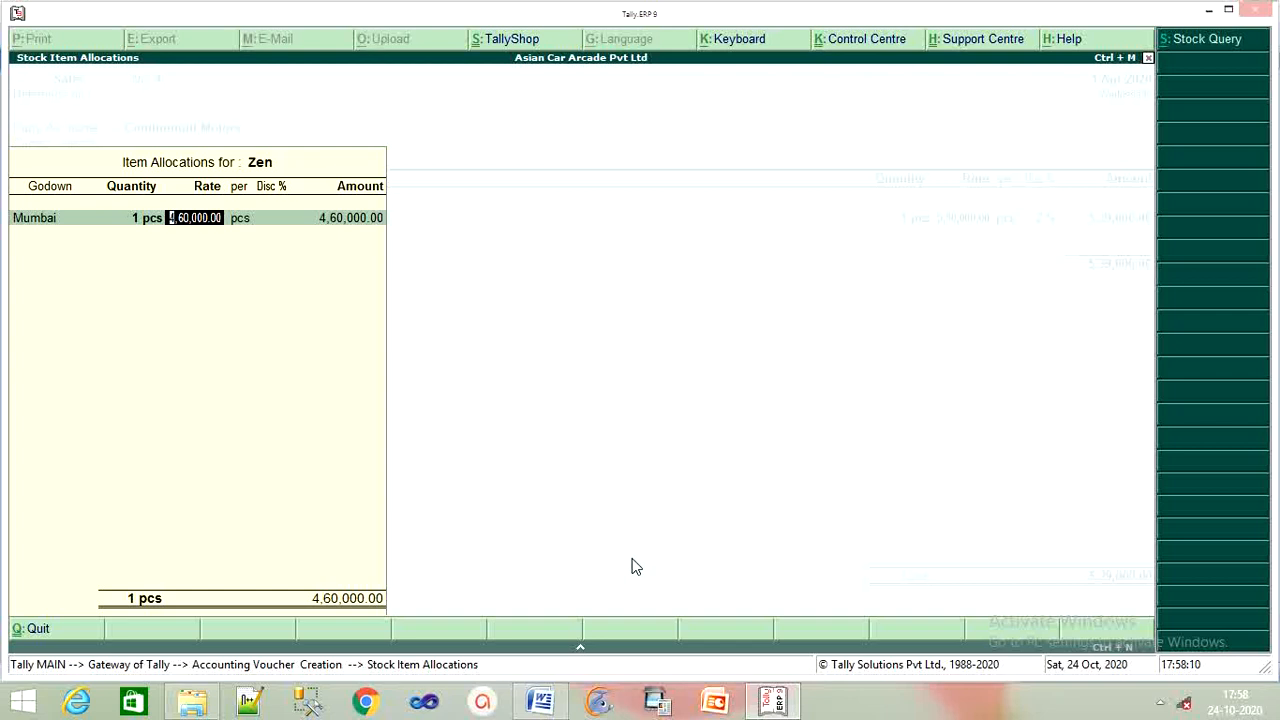
Price Zen at 45,00,000 with 2% discount, giving 44,10,000 and a 49,49,000 total.
text(4500000)
key(Return)
key(Return)
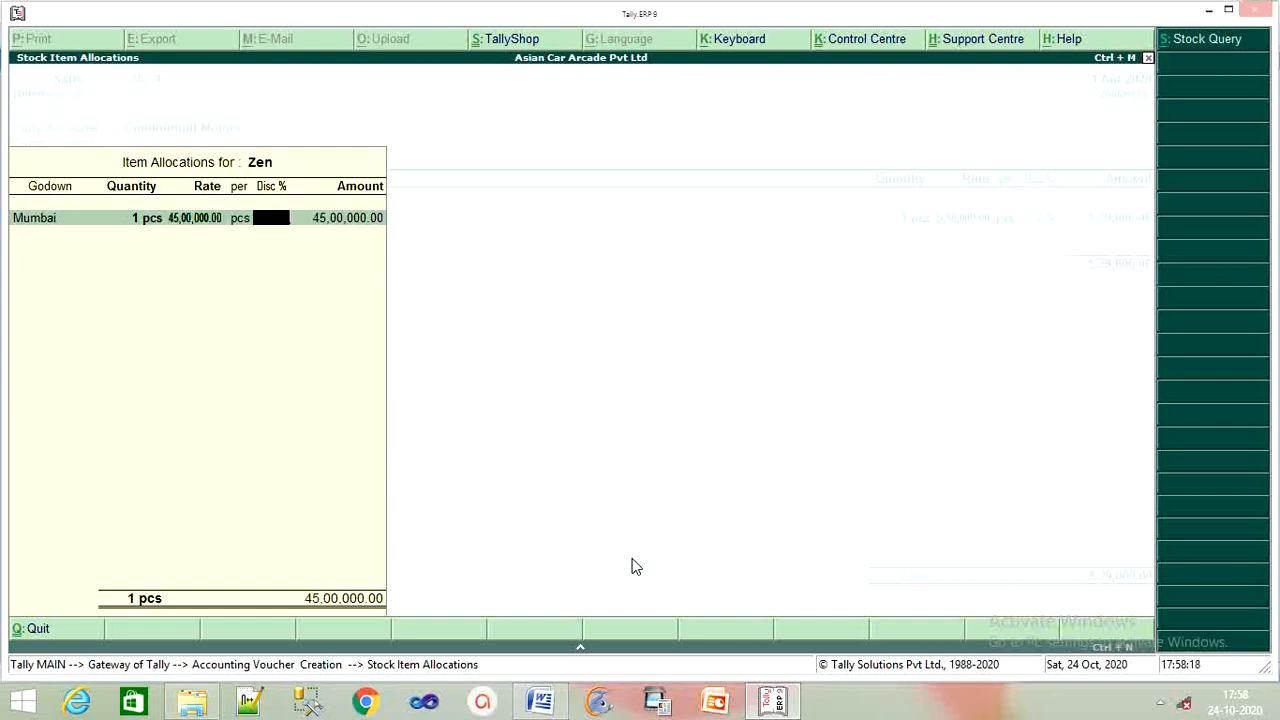
text(2)
key(Return)
key(Return)
key(Return)
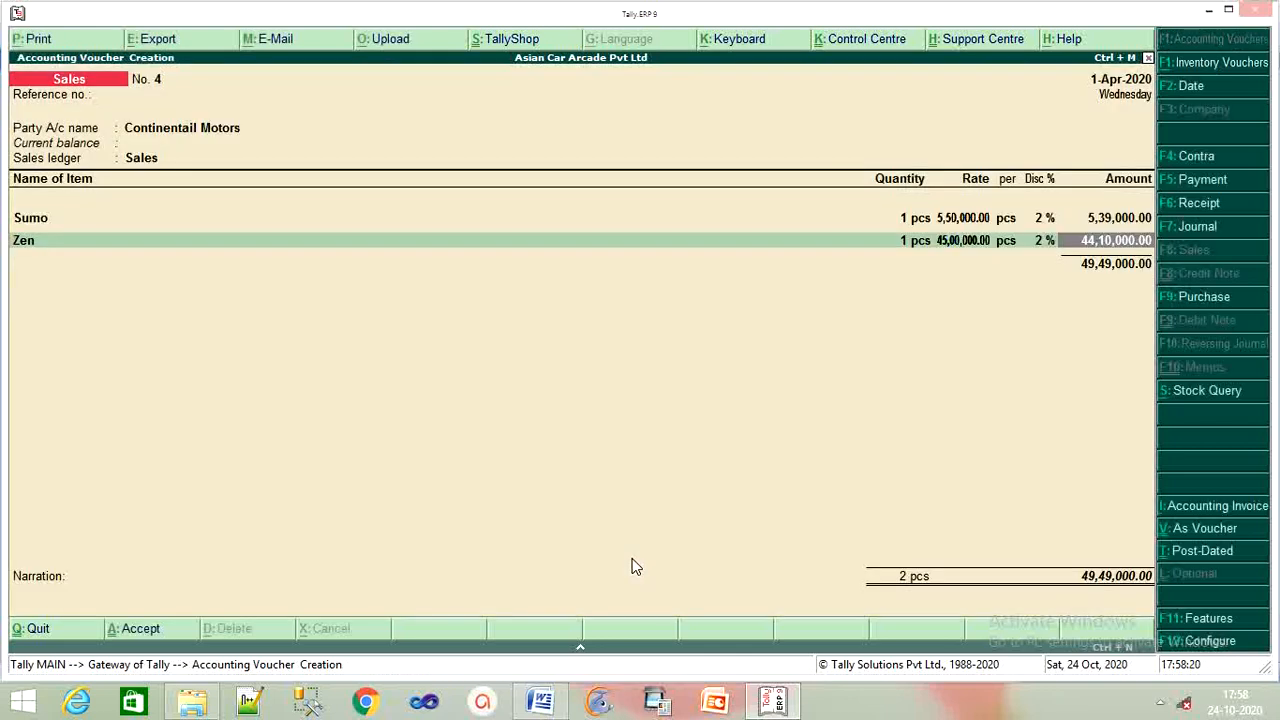
key(Return)
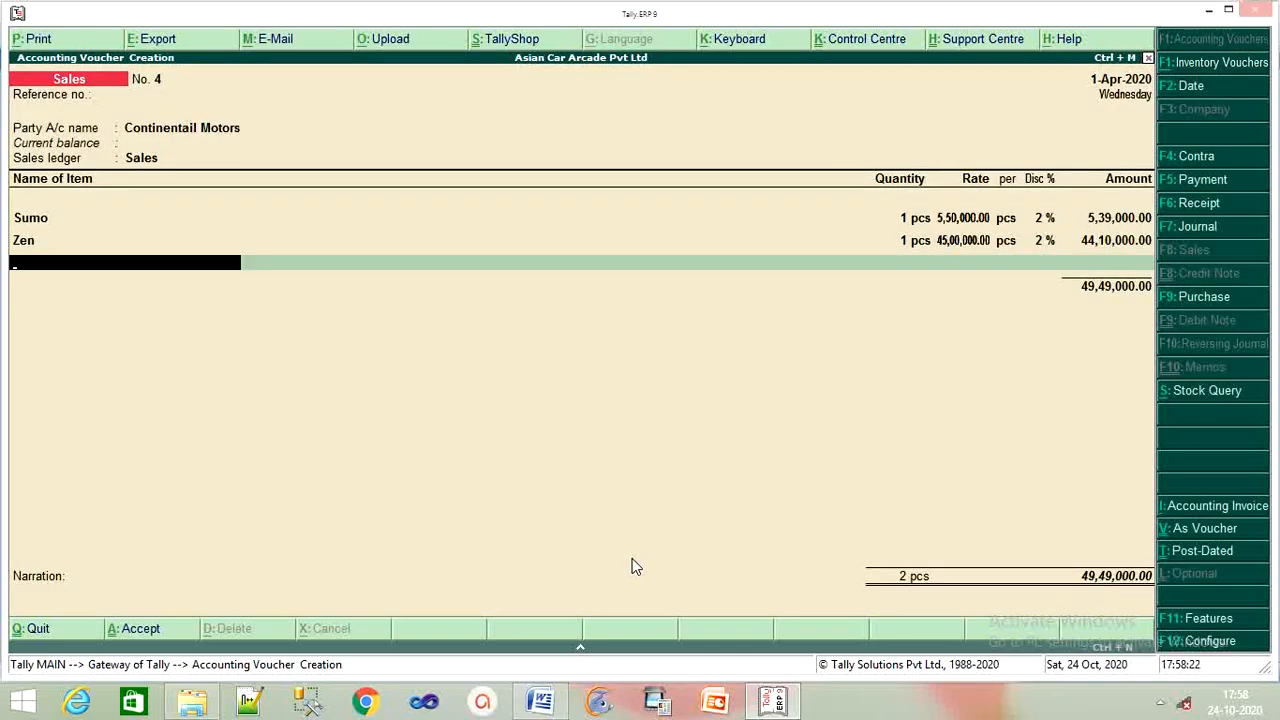
Add Siena as the third item, 1 pcs from Pune, dismissing the negative stock warning.
text(S)
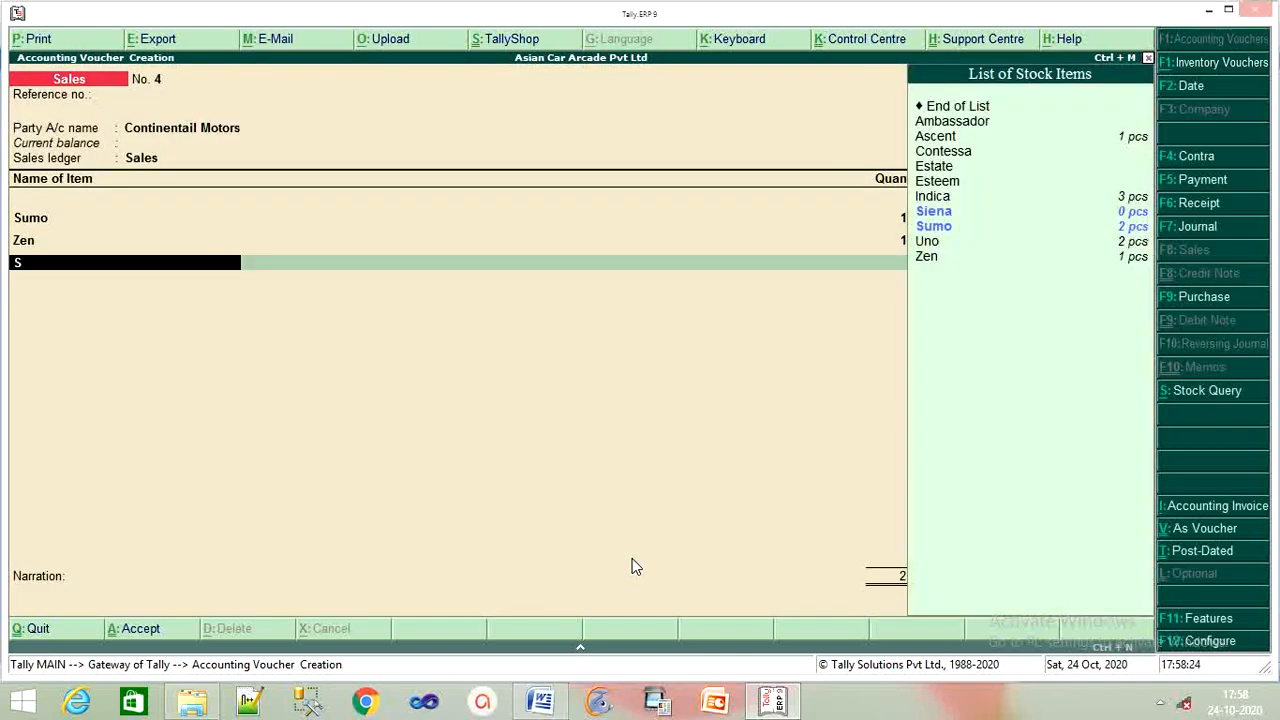
key(Down)
key(Up)
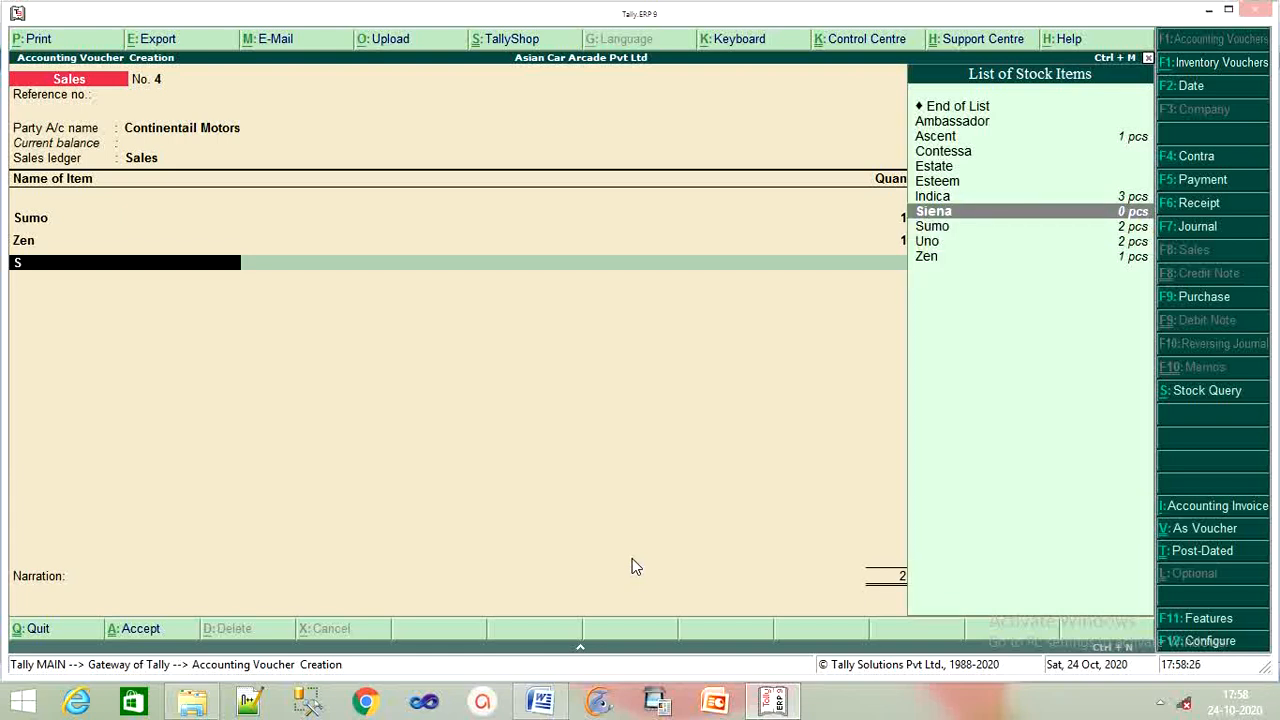
key(Return)
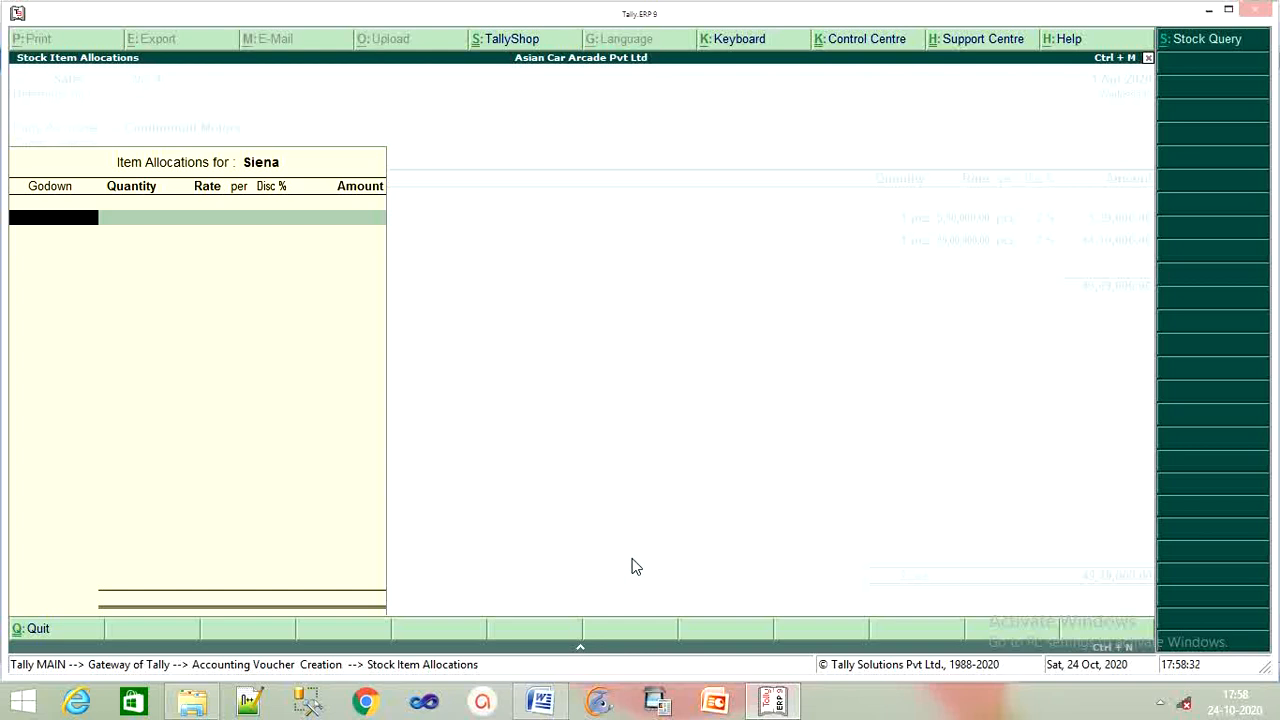
text(P)
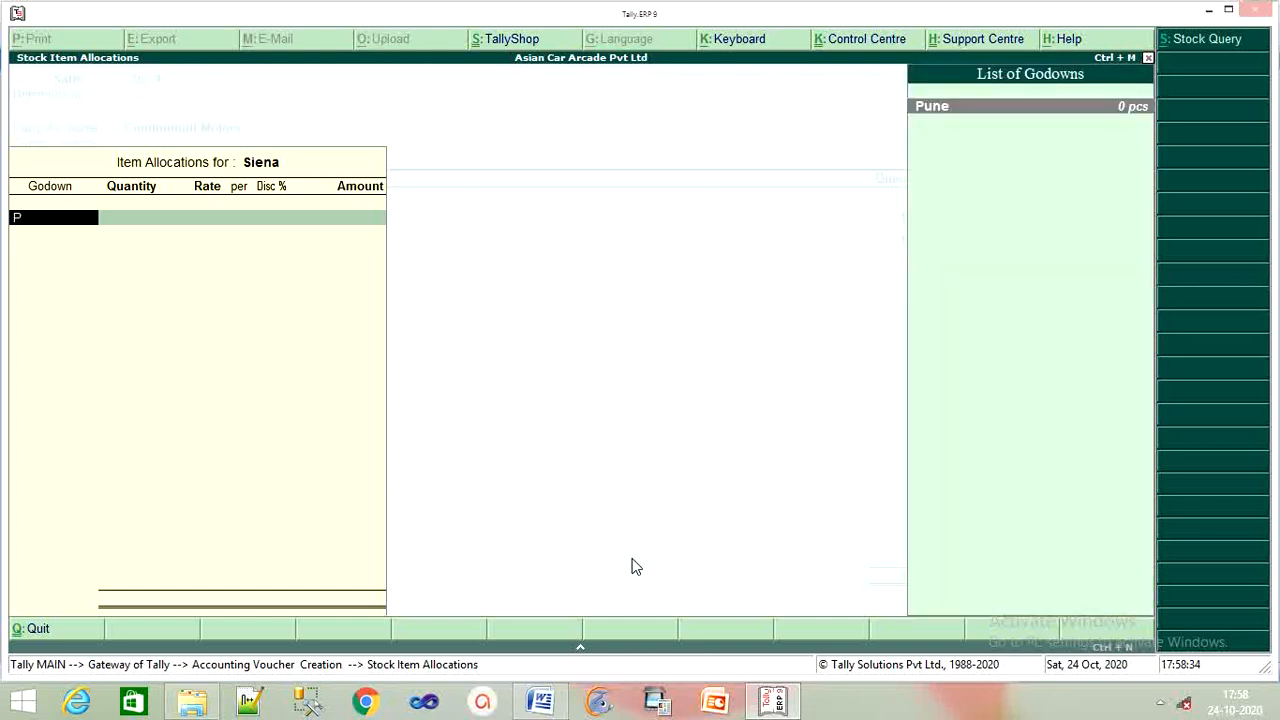
key(Return)
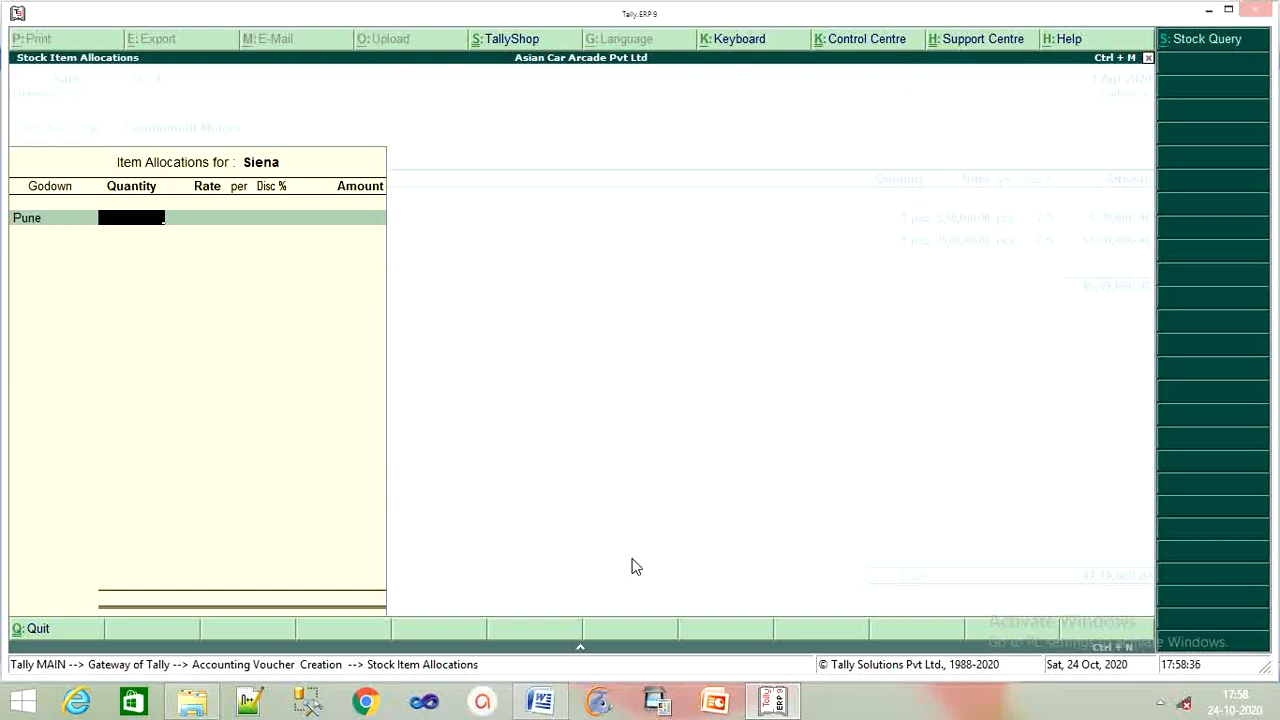
text(1)
key(Return)
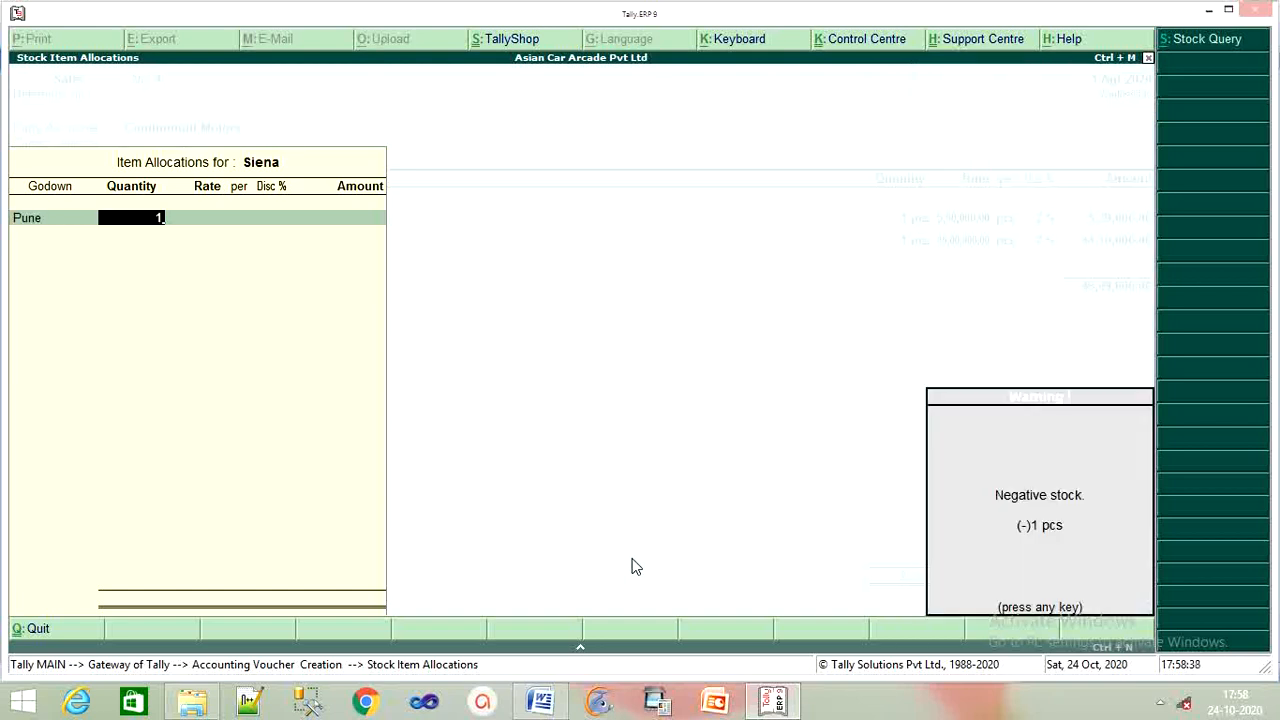
key(Return)
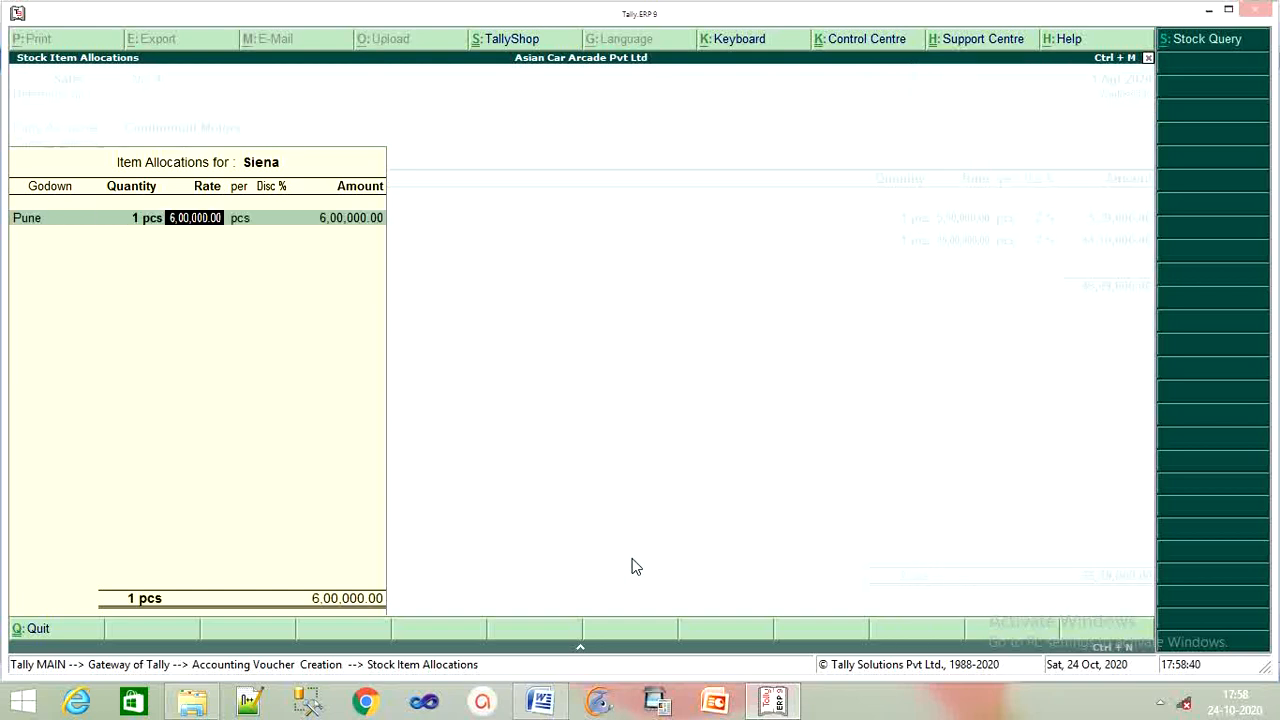
Keep Siena's 6,00,000 rate, apply 1% discount and save voucher 4 totalling 55,43,000.
key(Return)
key(Return)
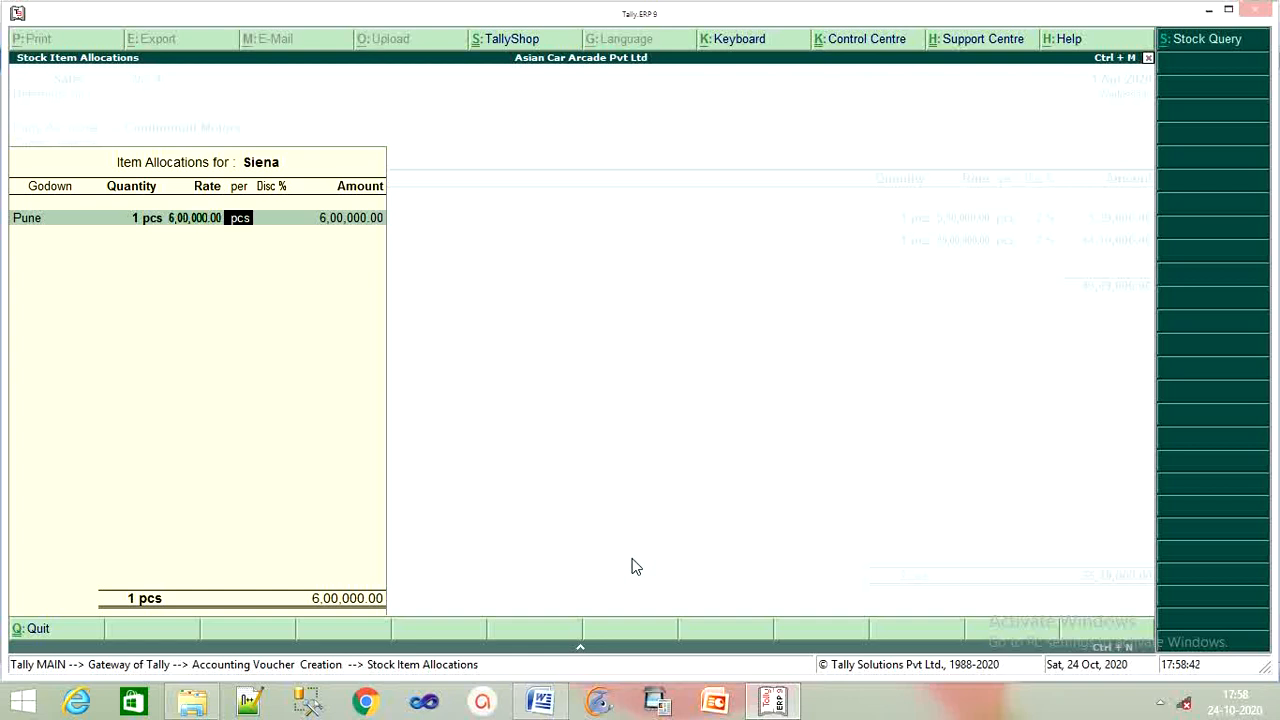
key(Return)
key(BackSpace)
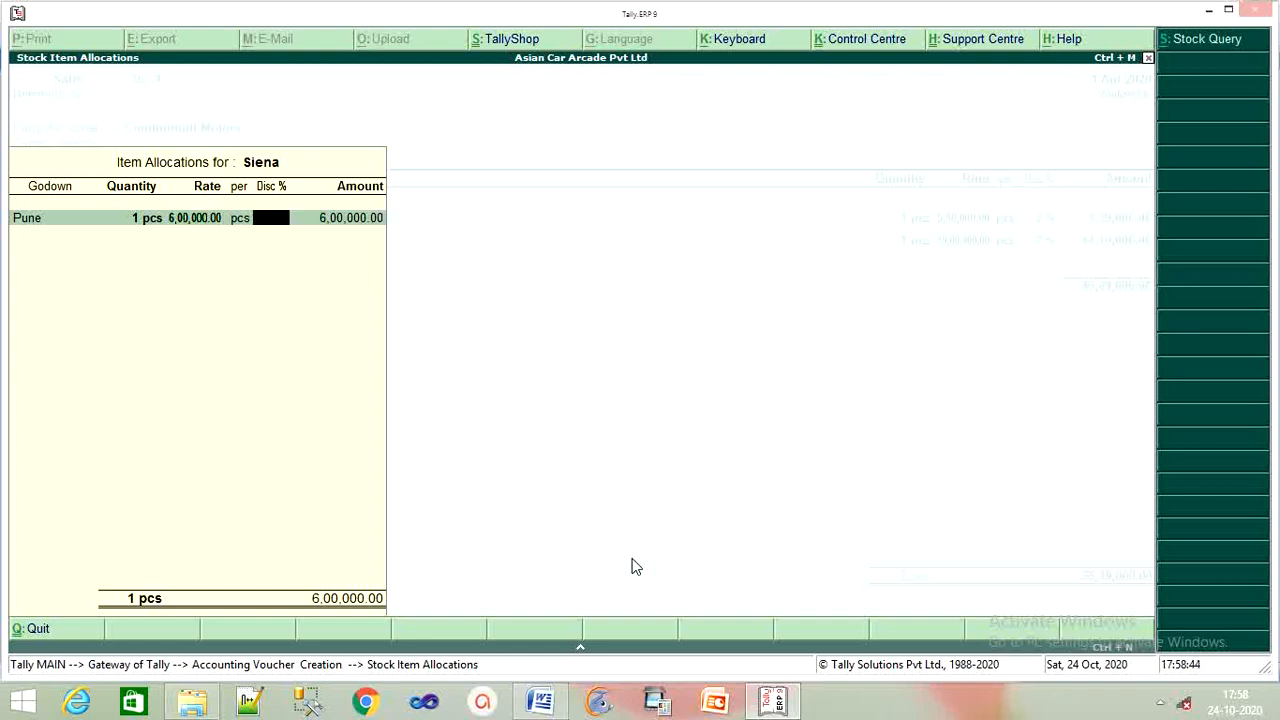
text(1)
key(Return)
key(Return)
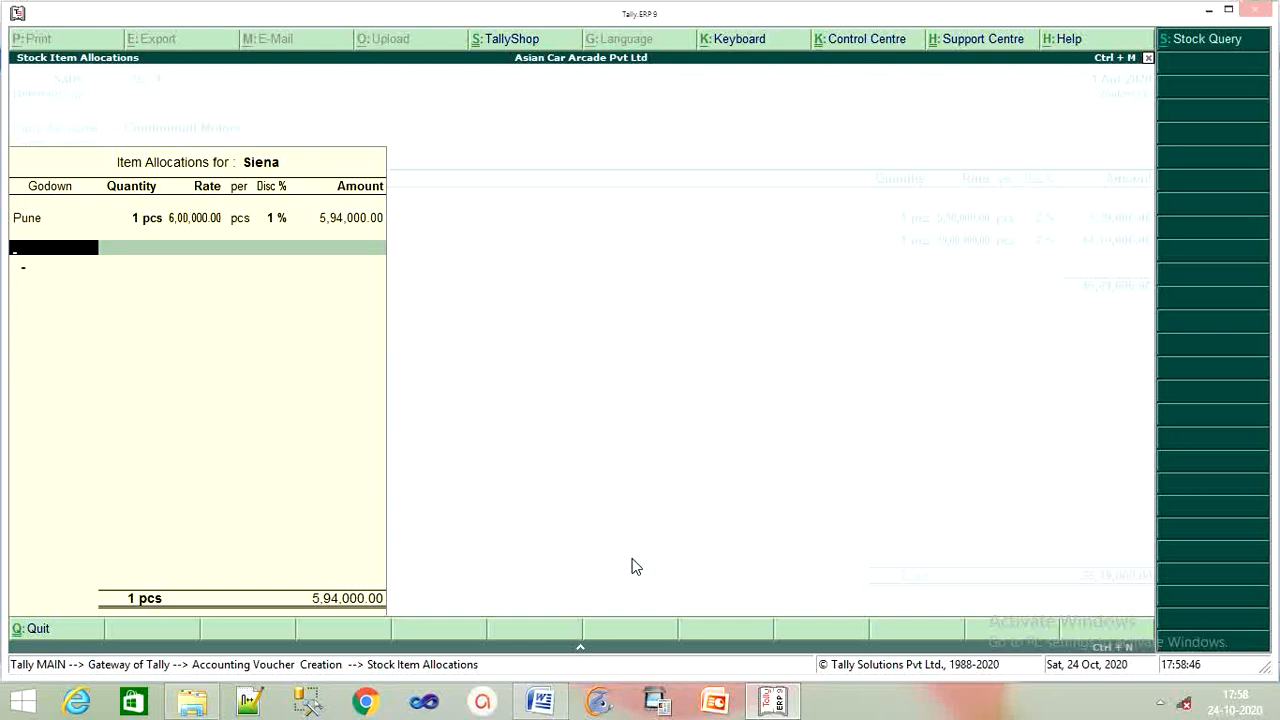
key(Return)
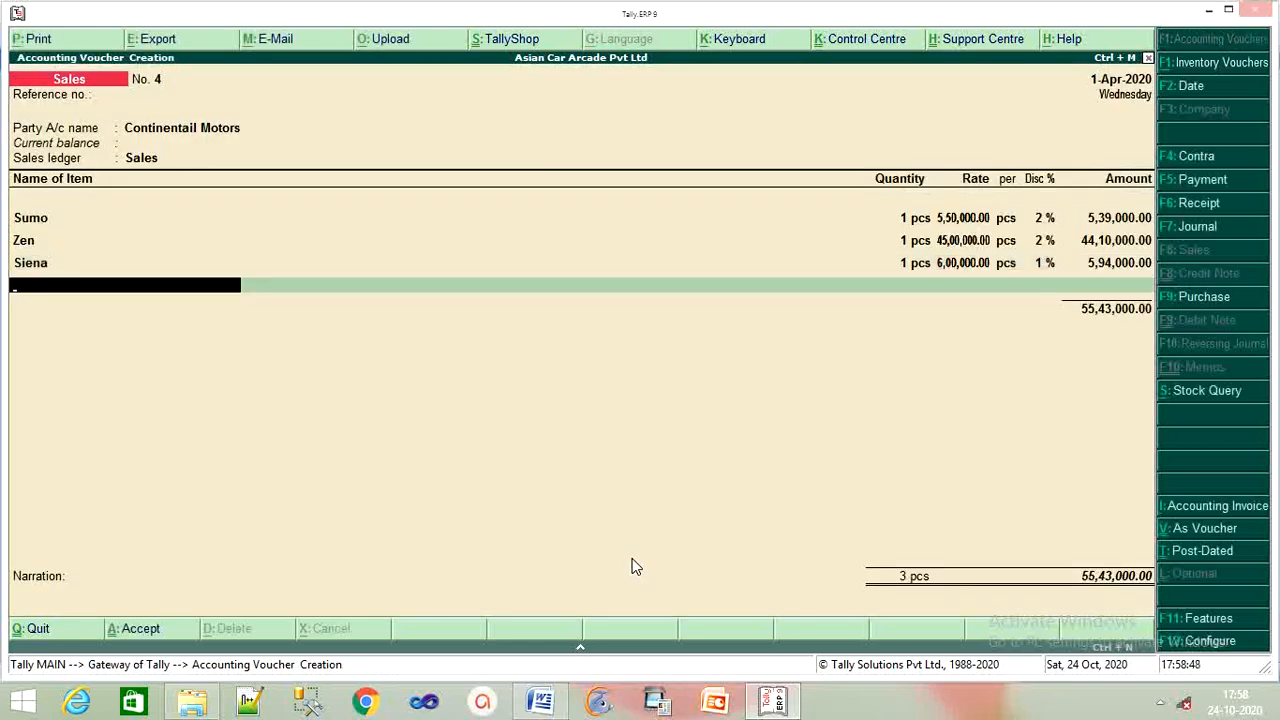
key(Return)
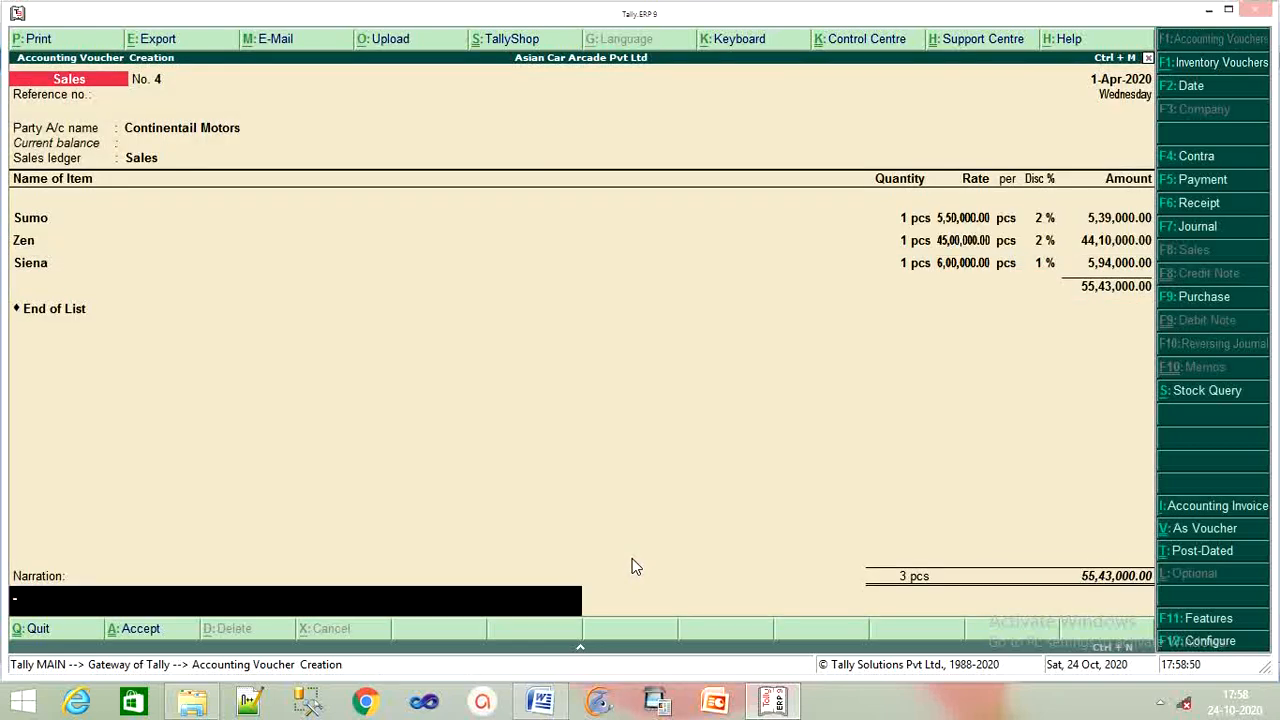
key(Return)
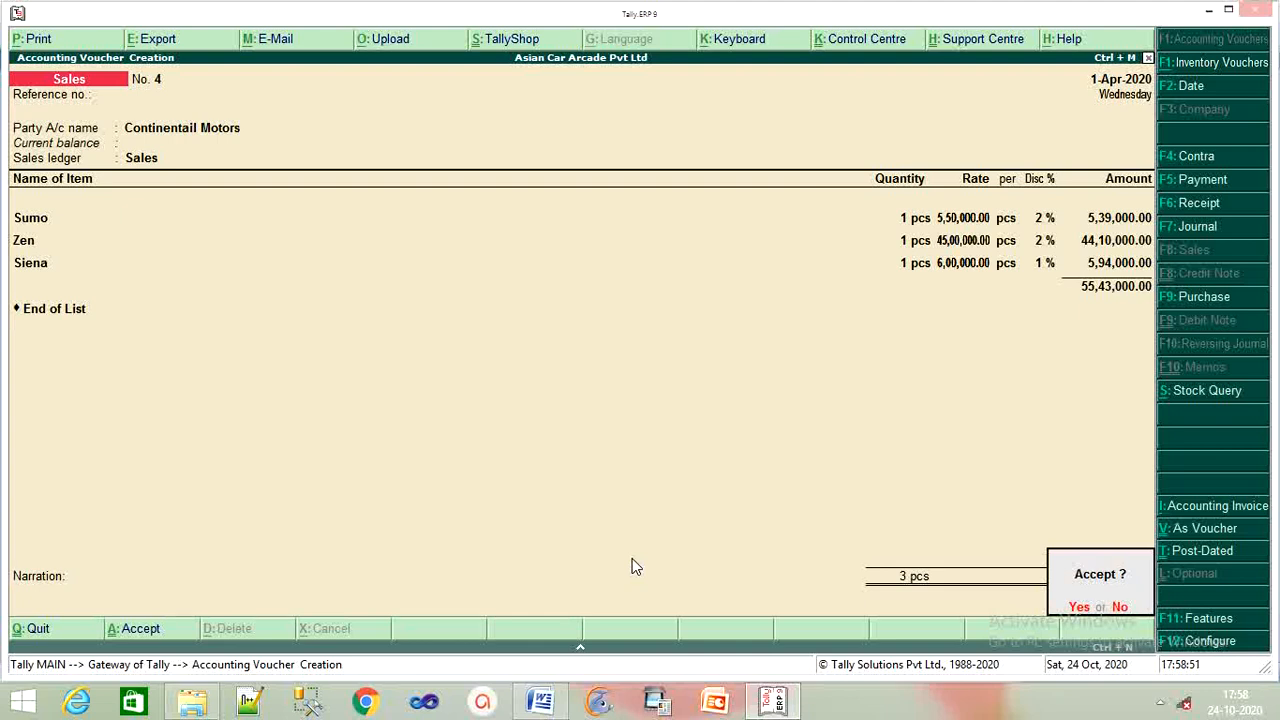
key(y)
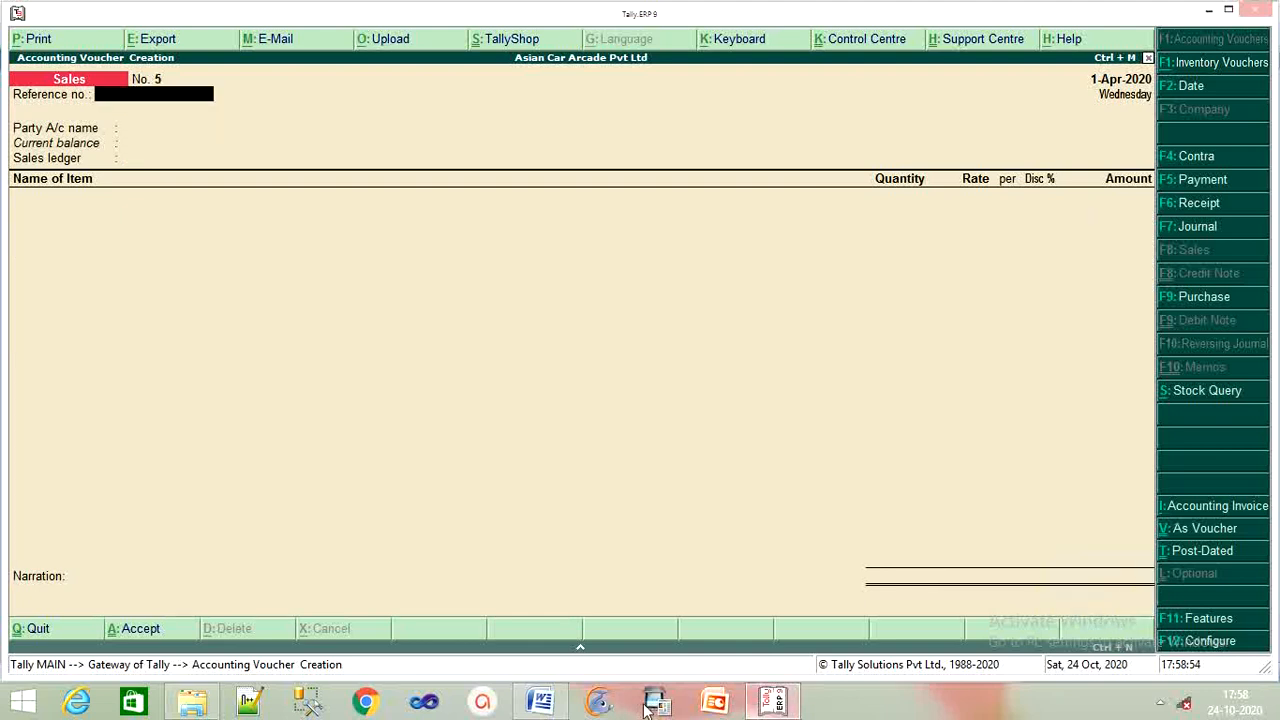
Glance at the Word assignment document, then return to Tally voucher entry.
click(540, 700)
scroll(591, 551, down, 4)
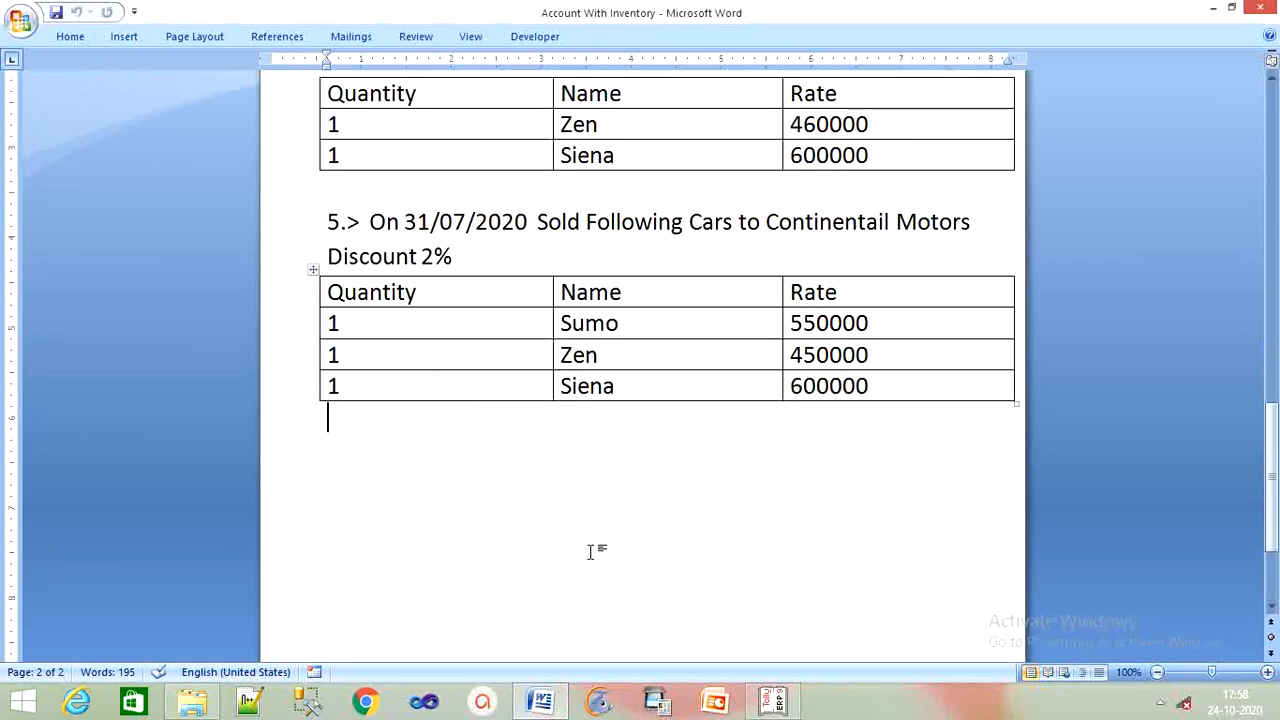
scroll(594, 551, up, 9)
scroll(637, 590, up, 5)
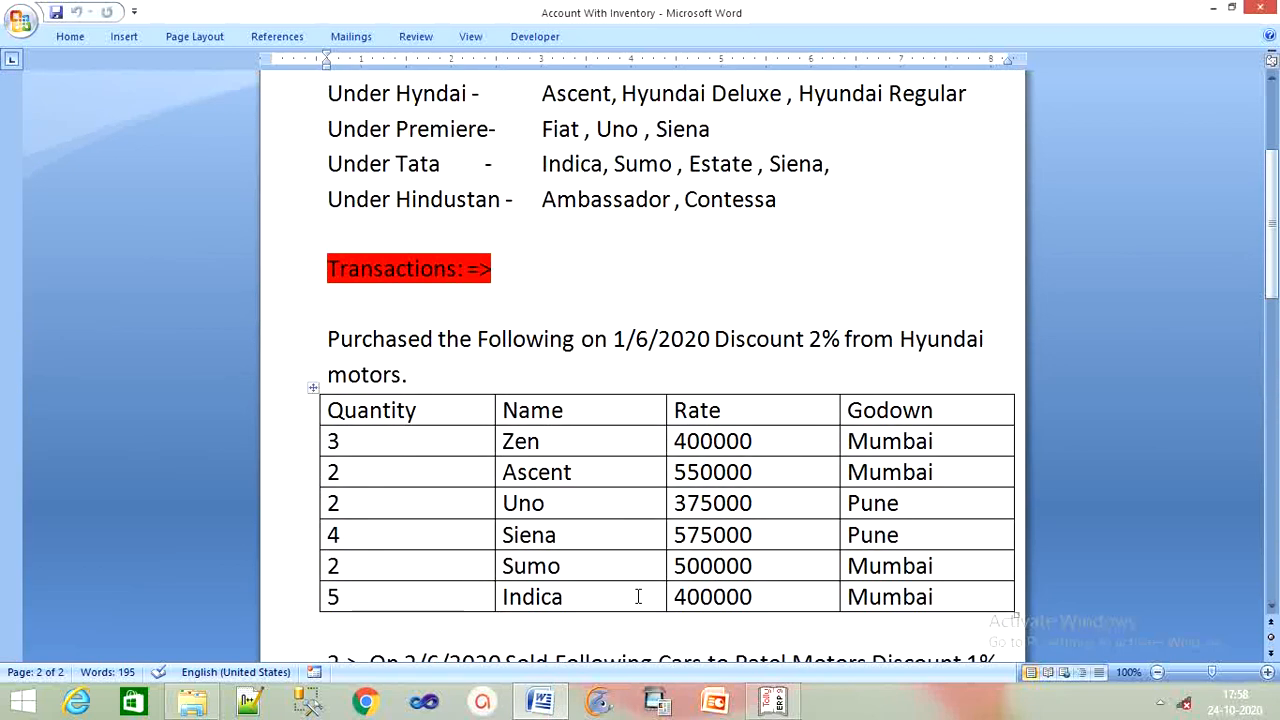
click(772, 700)
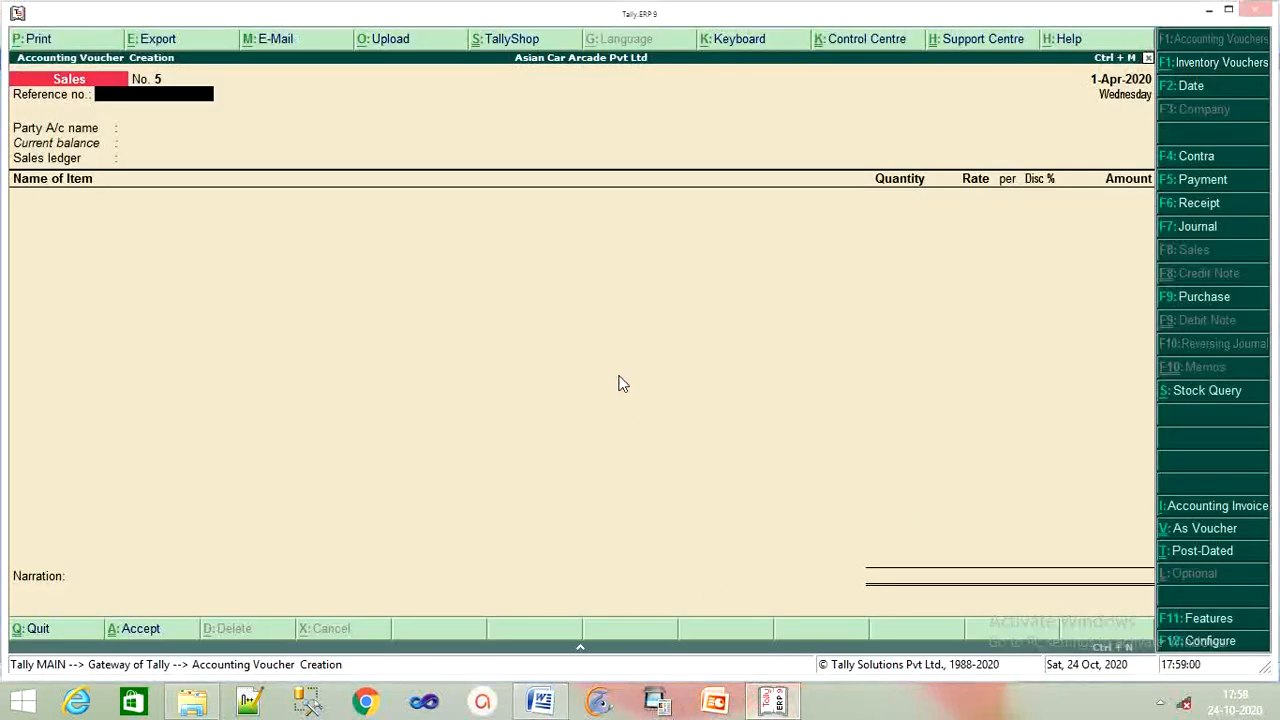
Quit voucher entry and review the Profit & Loss A/c showing nett profit 44,12,250.
key(Escape)
key(Return)
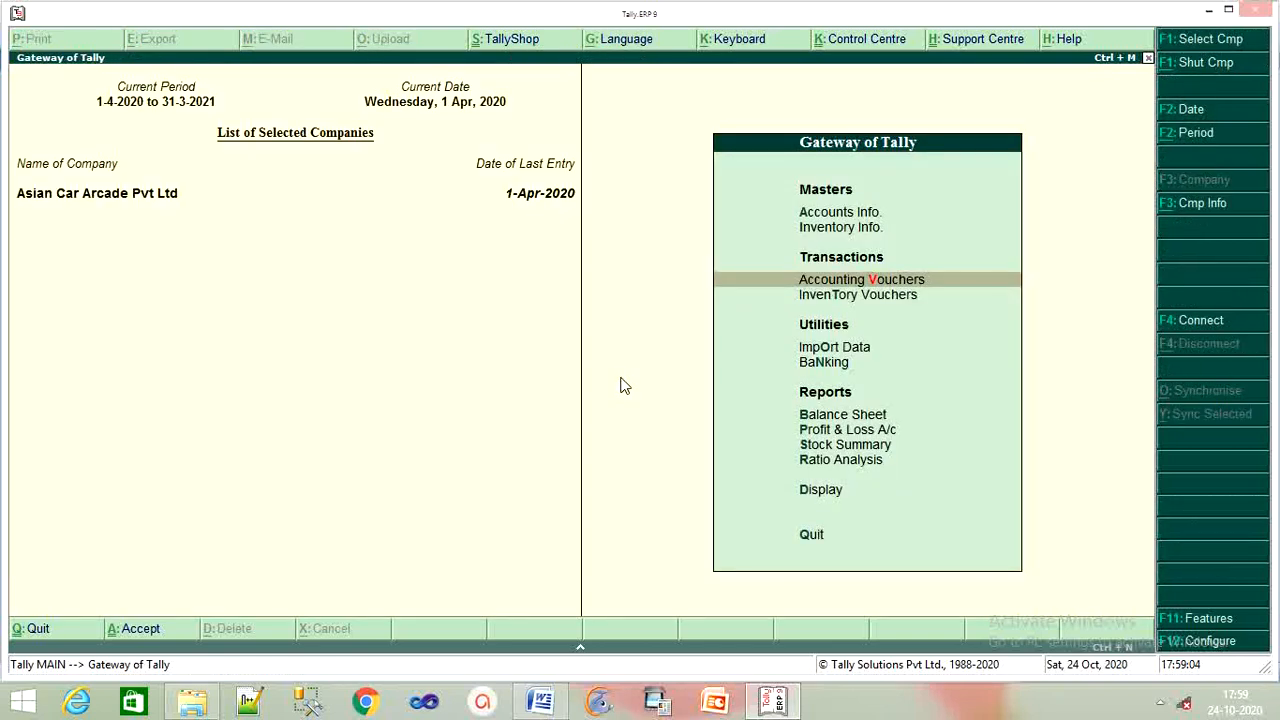
key(Down)
key(Down)
key(Down)
key(Down)
key(Down)
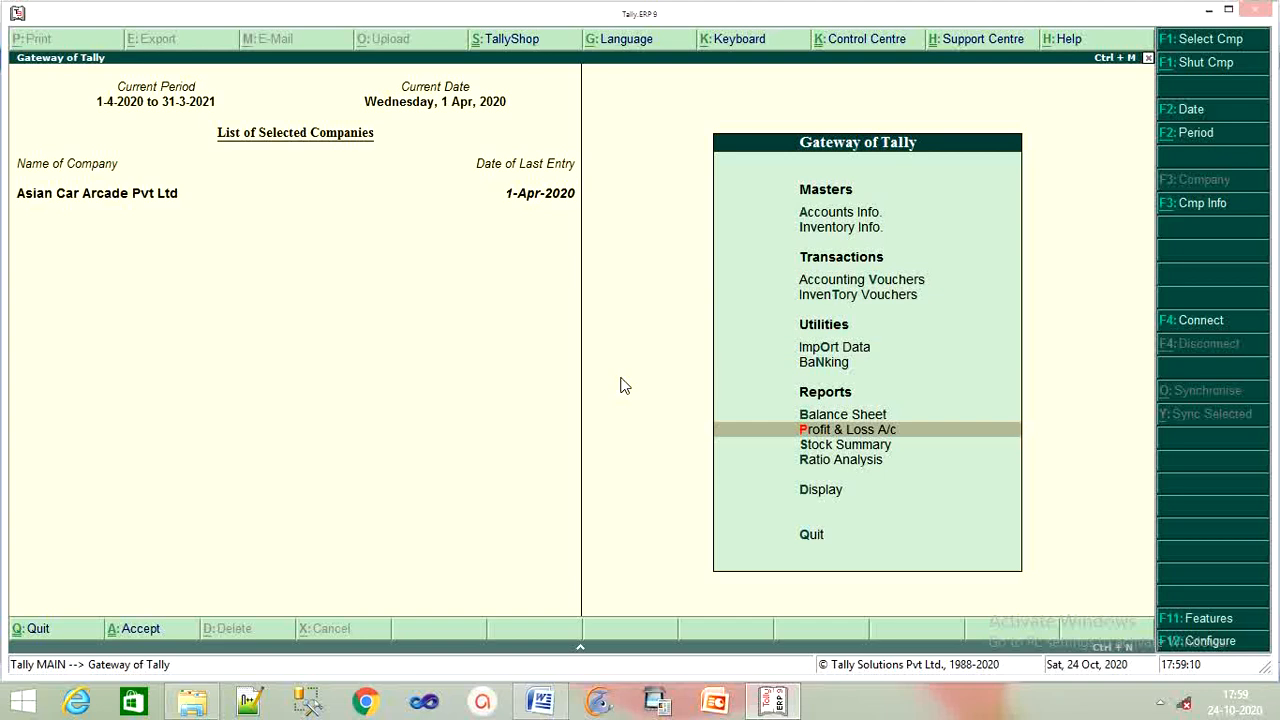
key(Return)
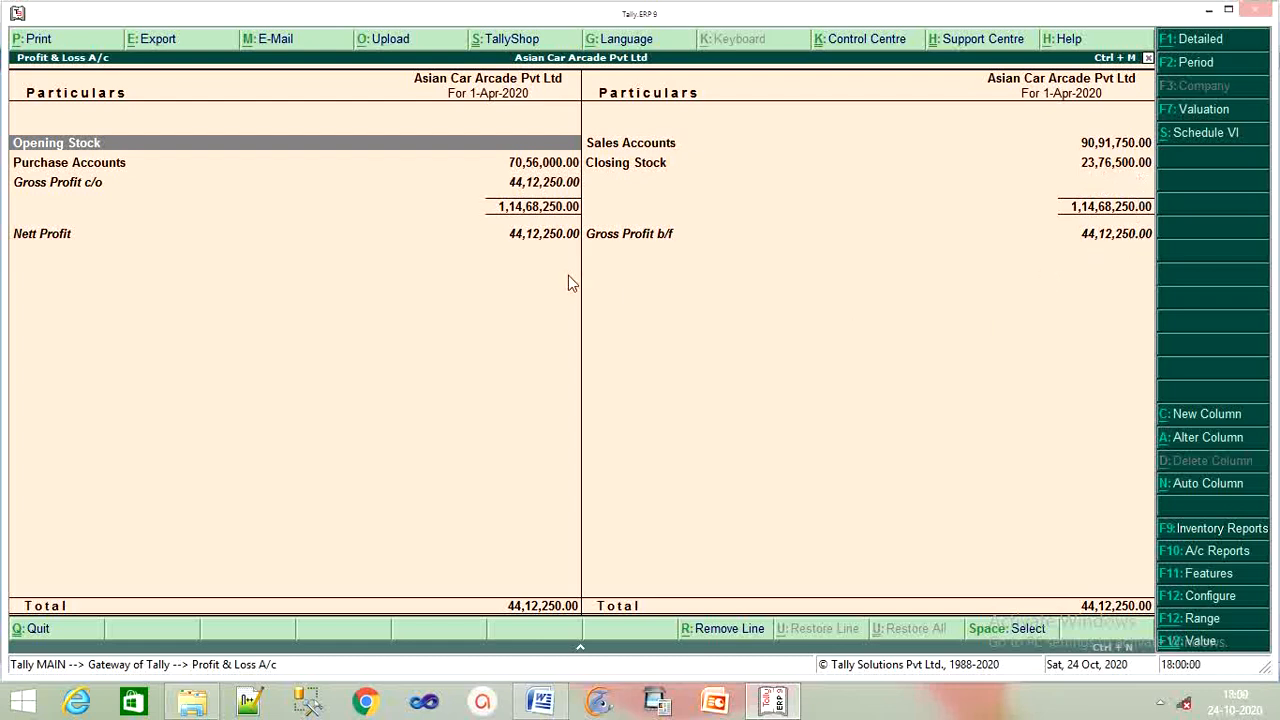
key(Escape)
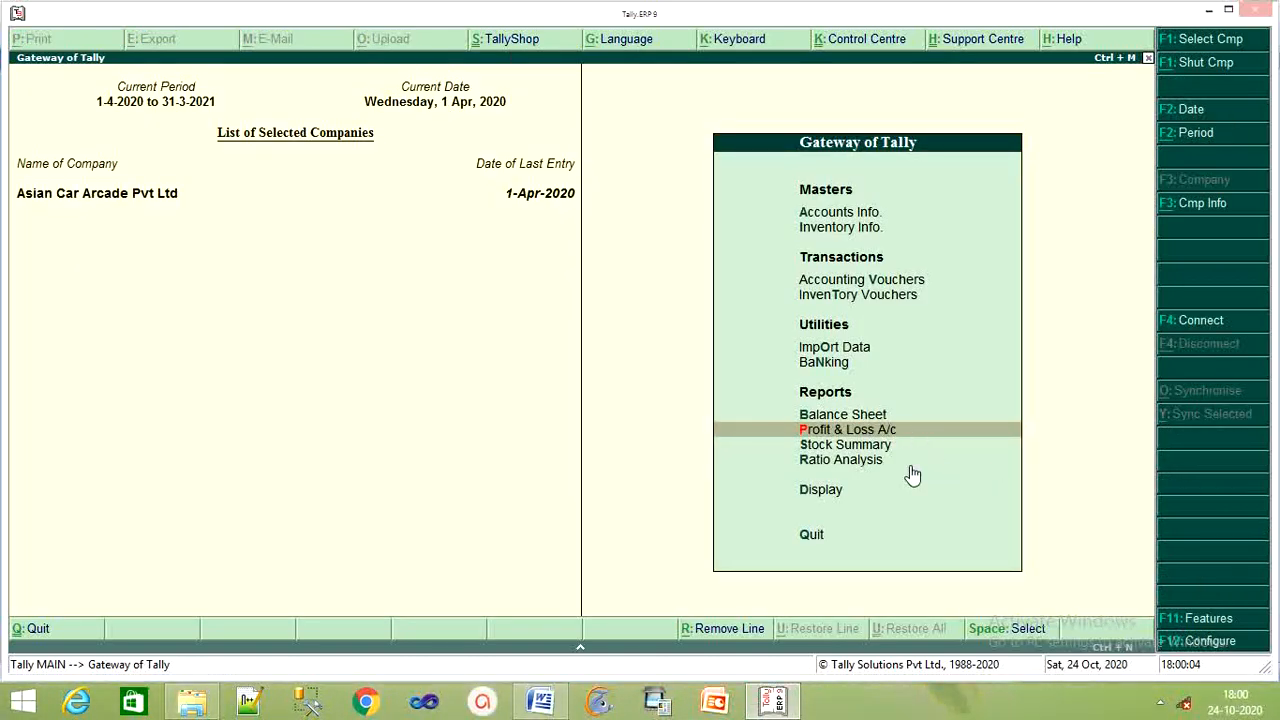
key(Down)
key(Return)
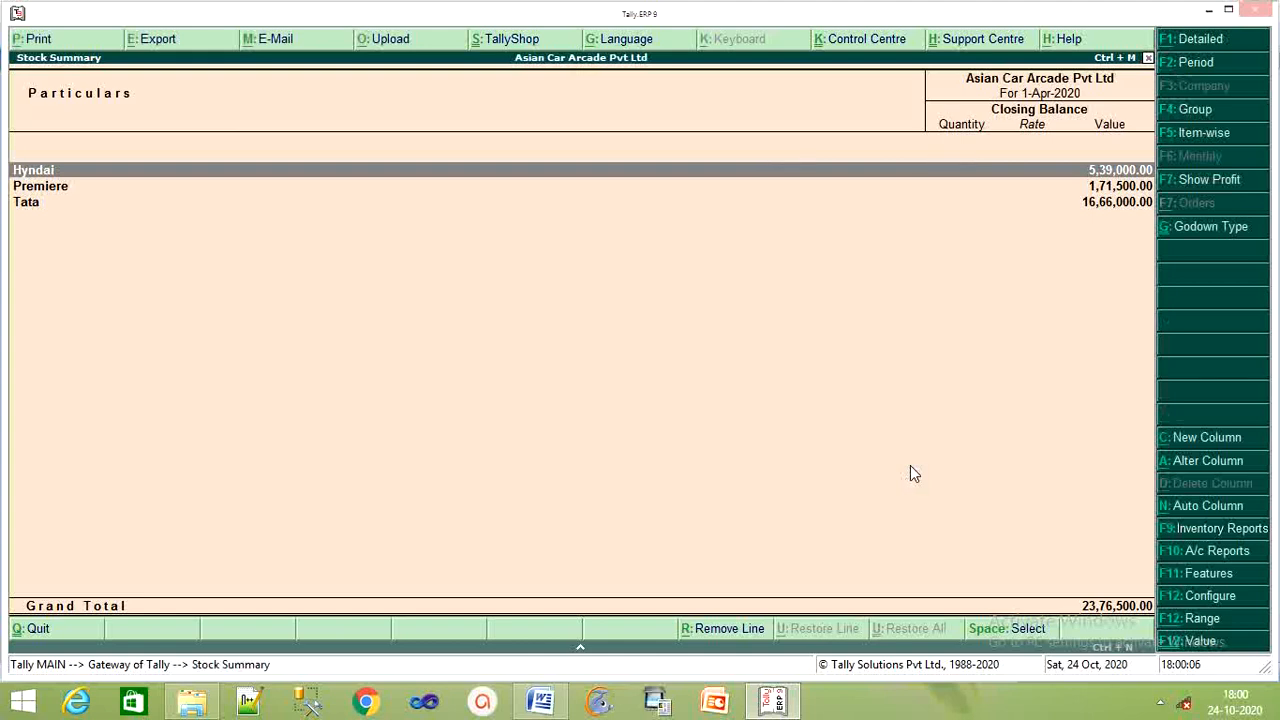
key(Return)
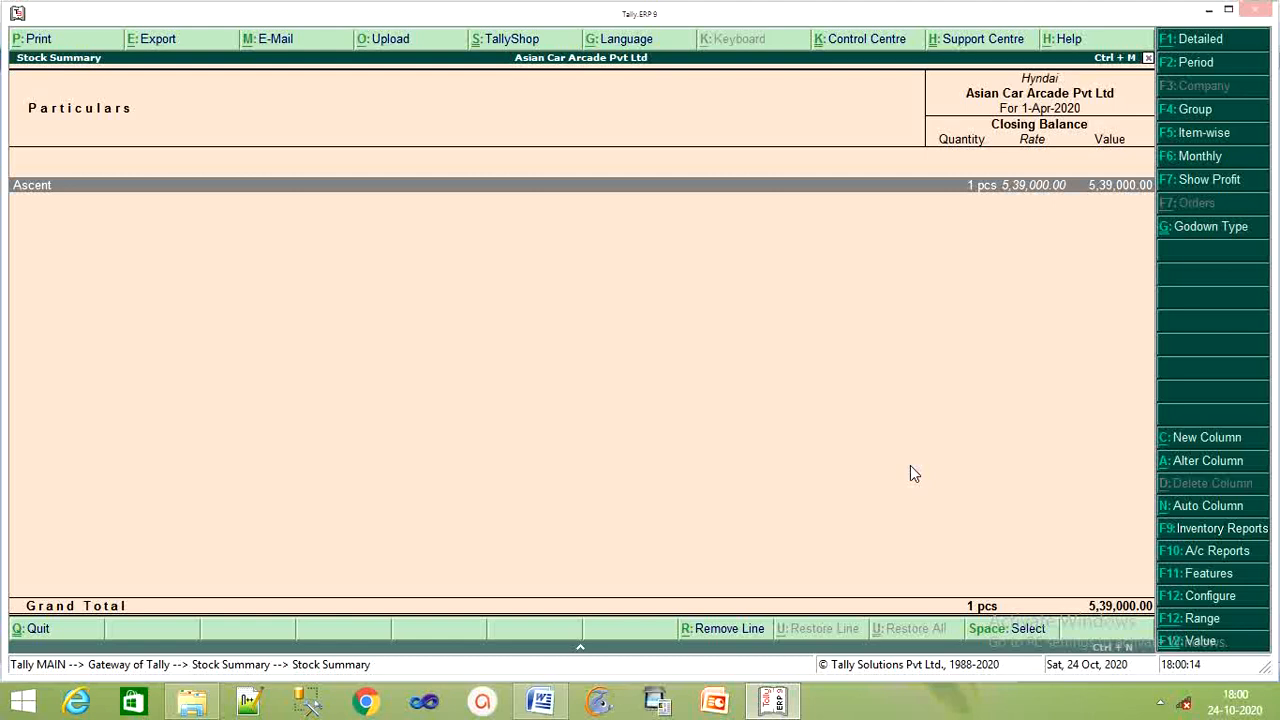
key(Escape)
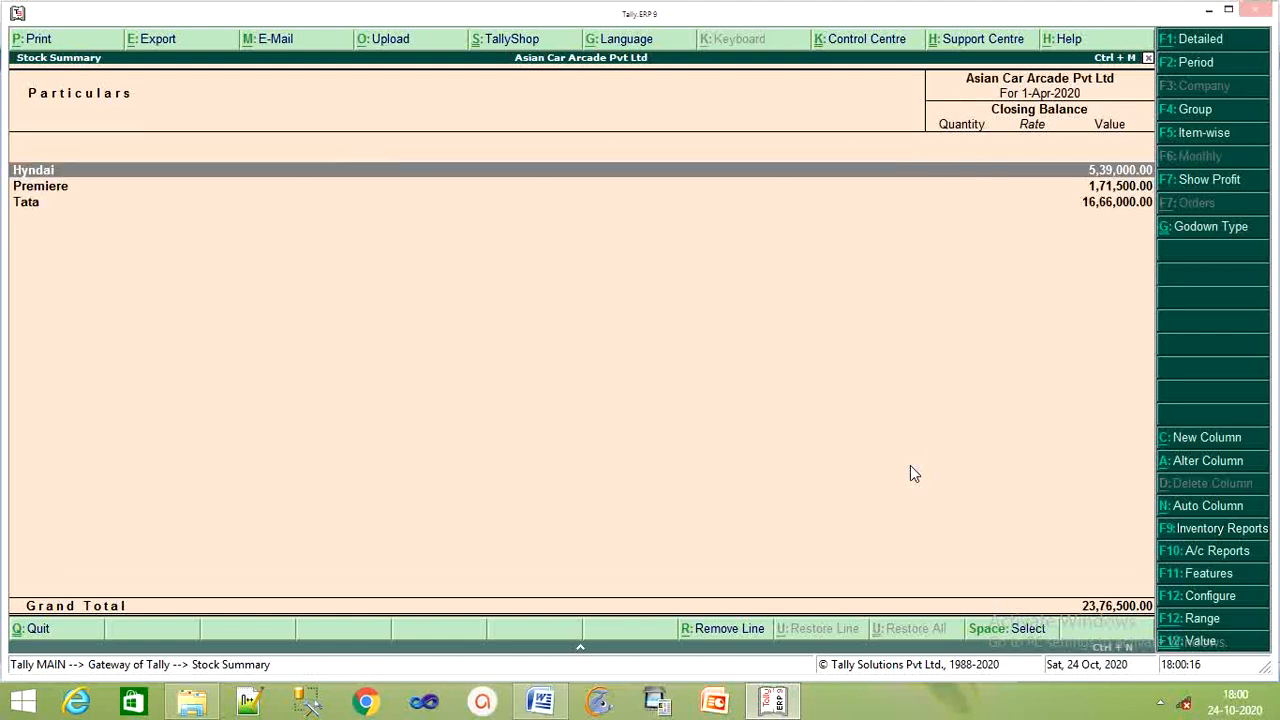
key(Down)
key(Return)
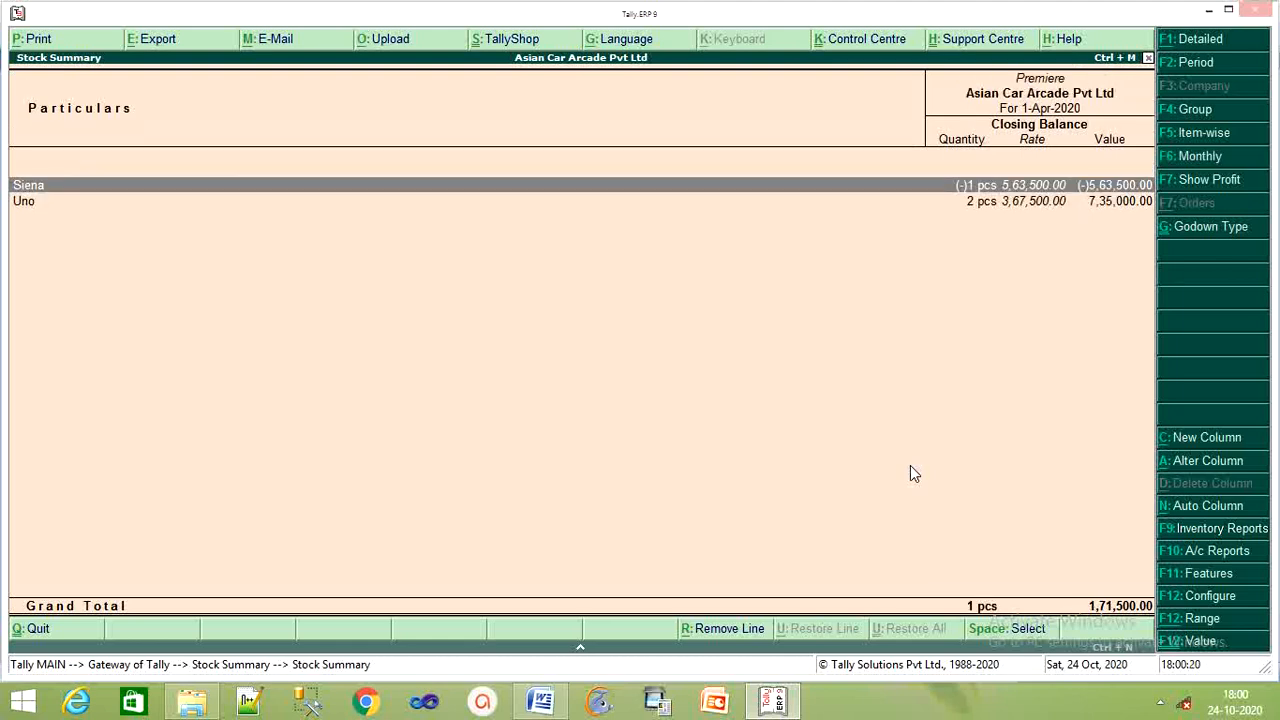
key(Escape)
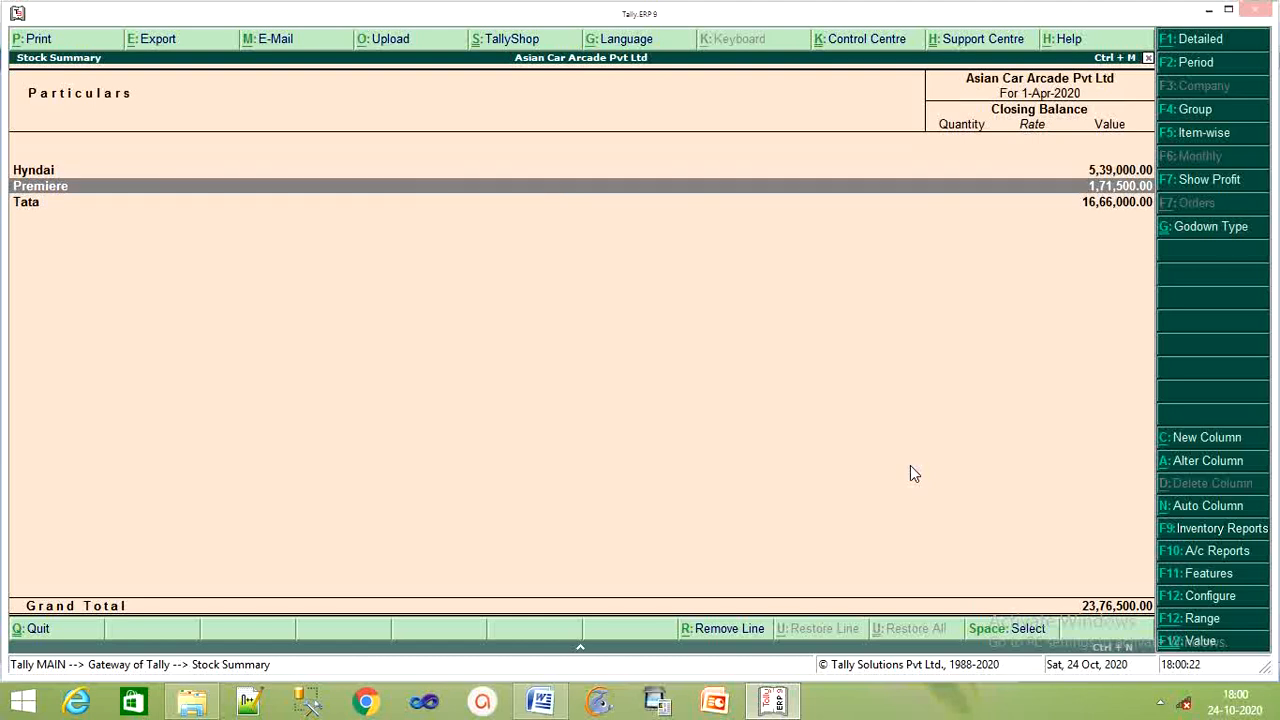
key(Down)
key(Return)
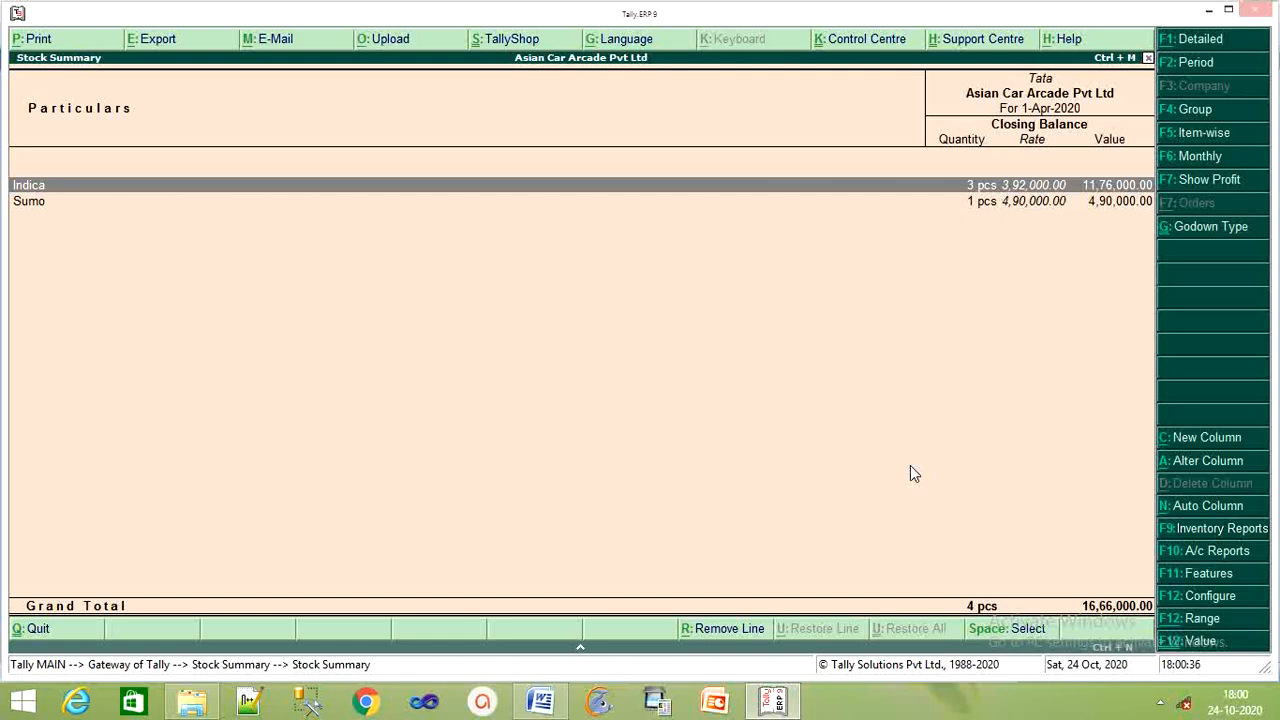
key(Escape)
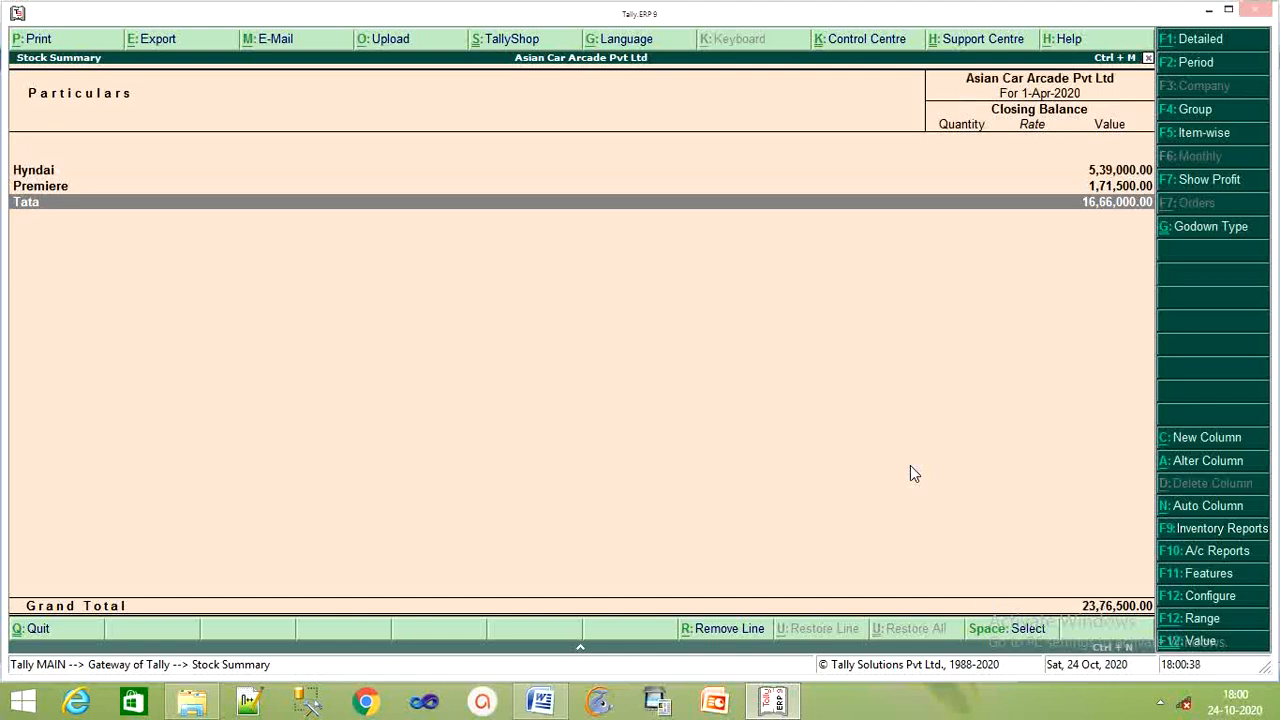
key(Escape)
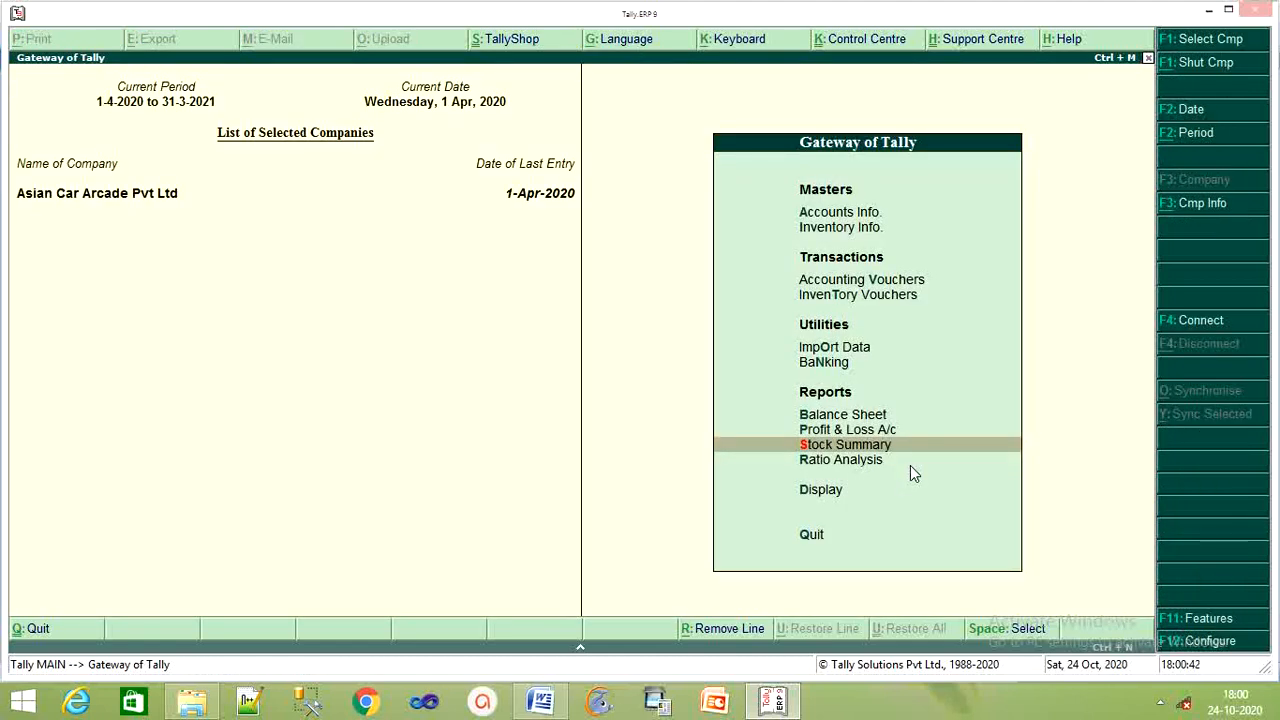
View the 1-Apr-2020 Day Book with four sales vouchers and the 70,56,000 Hyundai purchase.
key(Down)
key(Down)
key(Return)
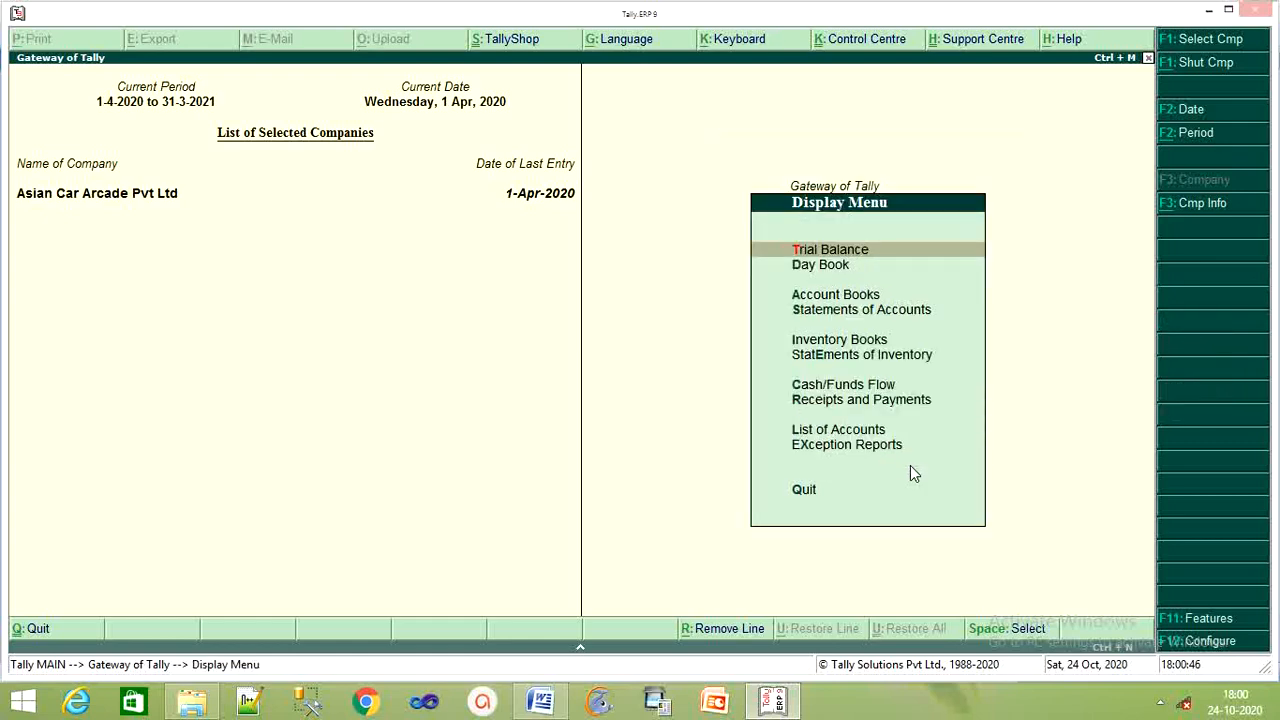
key(Down)
key(Return)
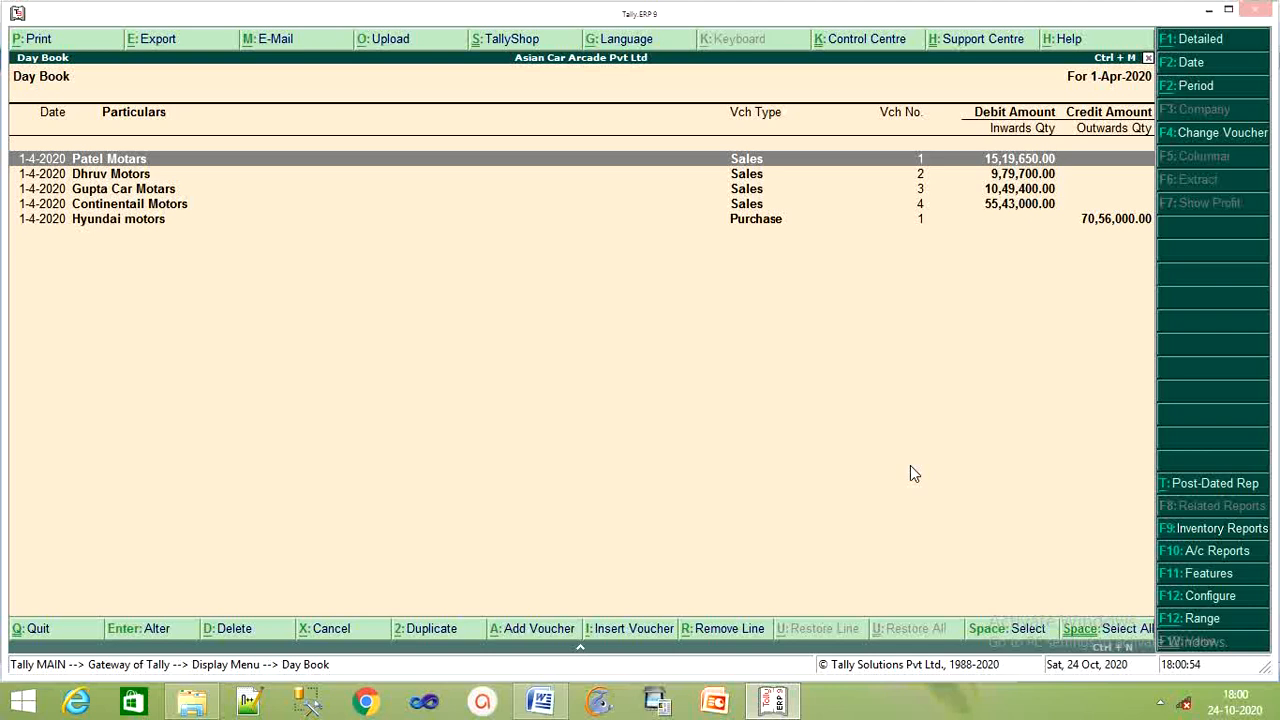
key(Escape)
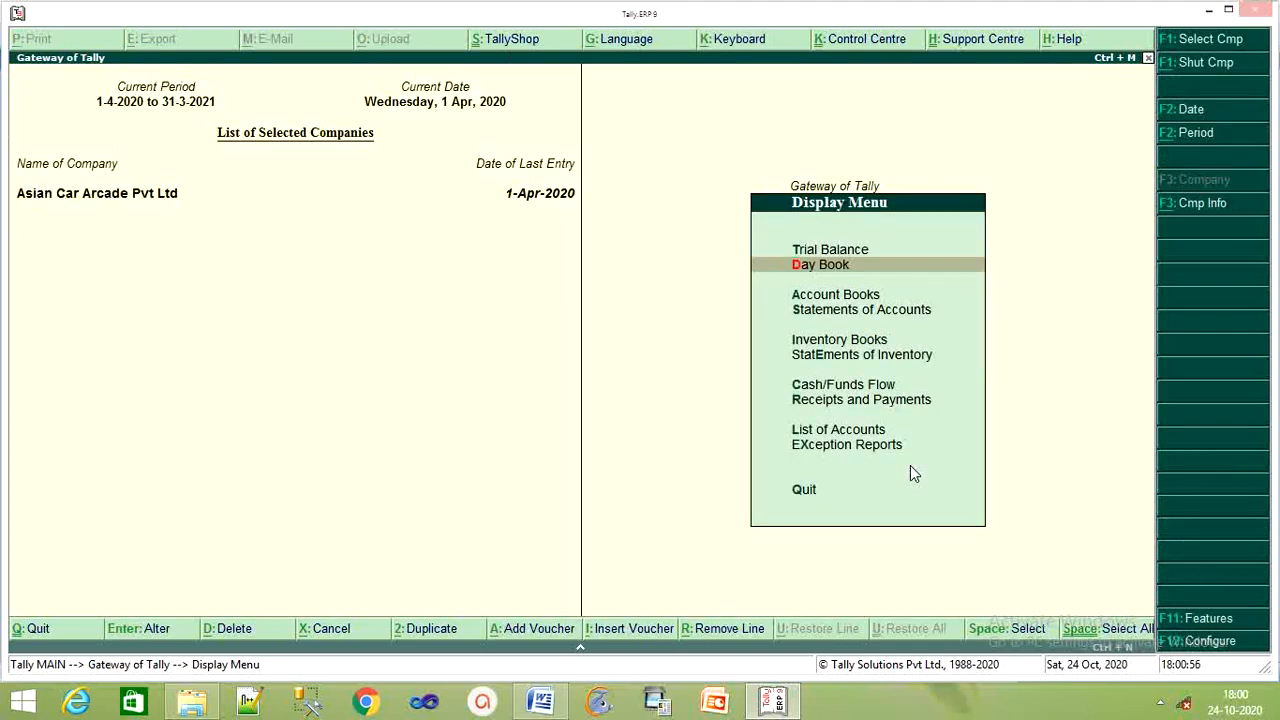